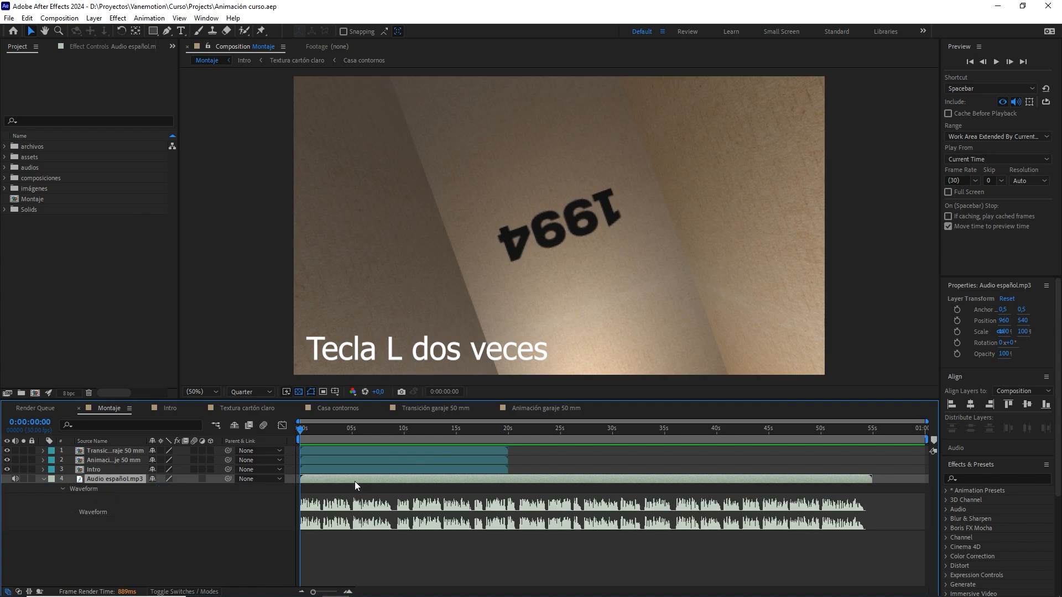
- Split the Audio español.mp3 layer in the Montaje composition at 0:00:16:19, in the pause between phrases
{"action": "left_click", "coordinate": [332, 588]}
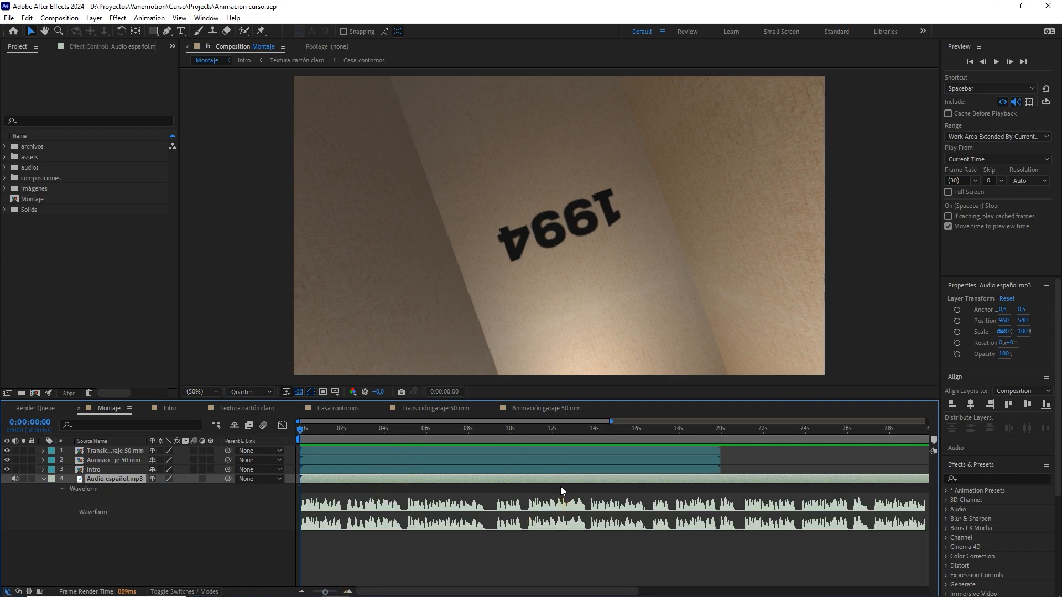
{"action": "left_click_drag", "start_coordinate": [616, 432], "coordinate": [594, 444]}
{"action": "key", "text": "space"}
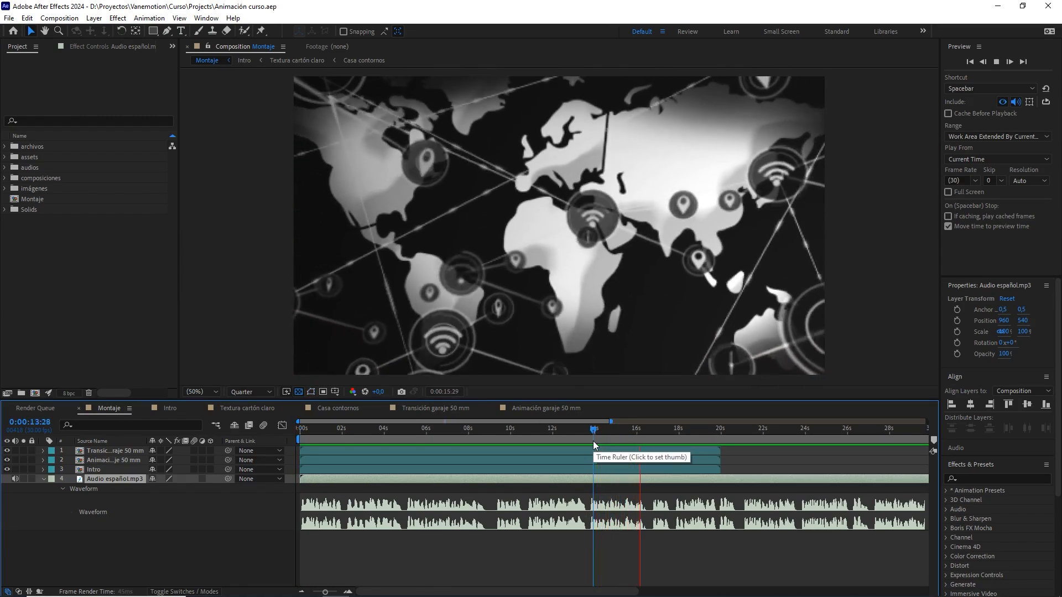
{"action": "left_click", "coordinate": [666, 436]}
{"action": "left_click_drag", "start_coordinate": [666, 436], "coordinate": [652, 436]}
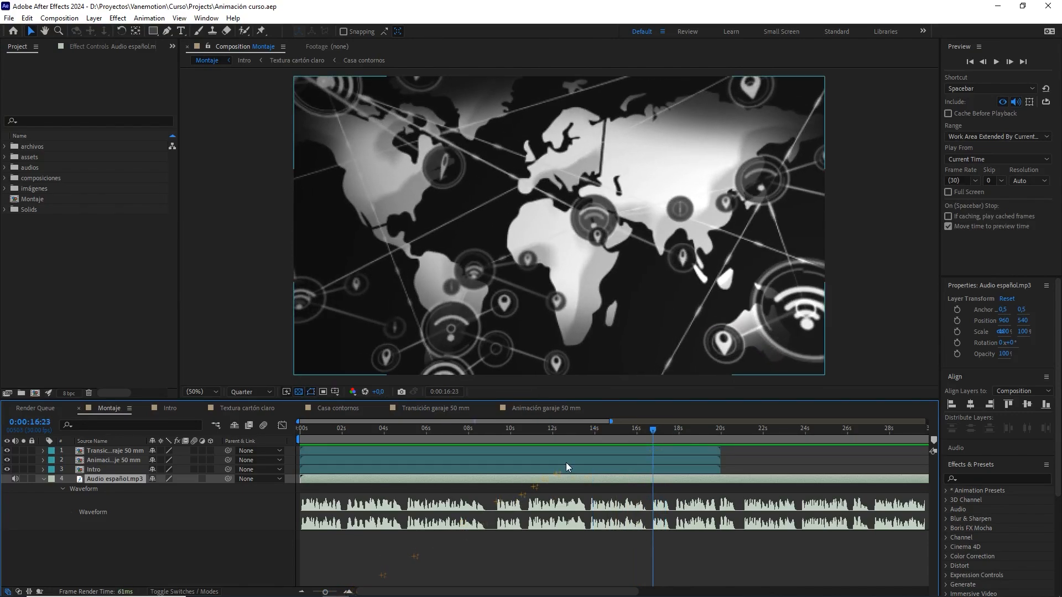
{"action": "left_click", "coordinate": [651, 436]}
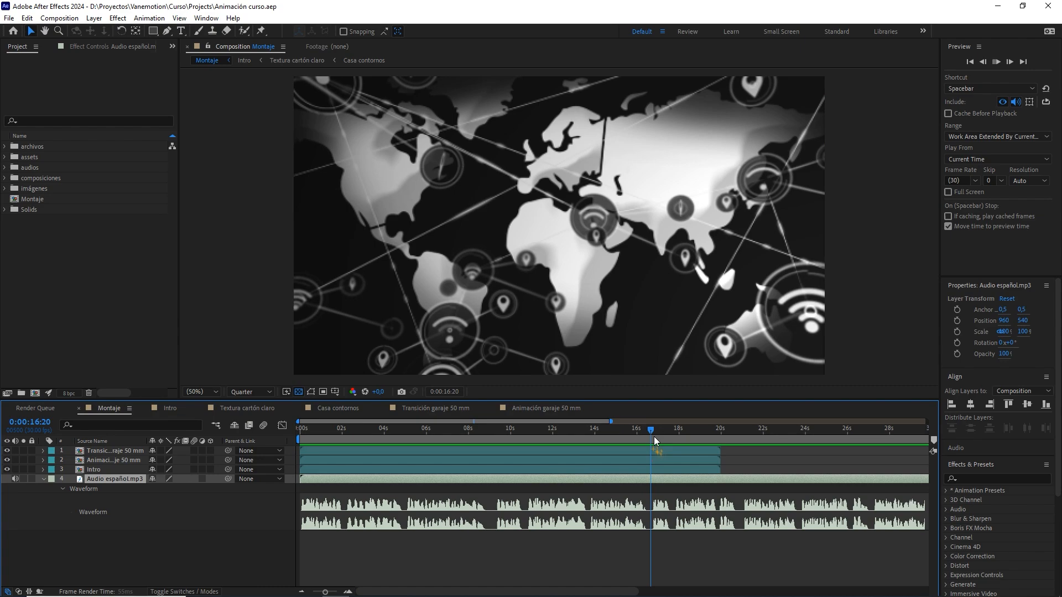
{"action": "left_click_drag", "start_coordinate": [655, 438], "coordinate": [654, 430]}
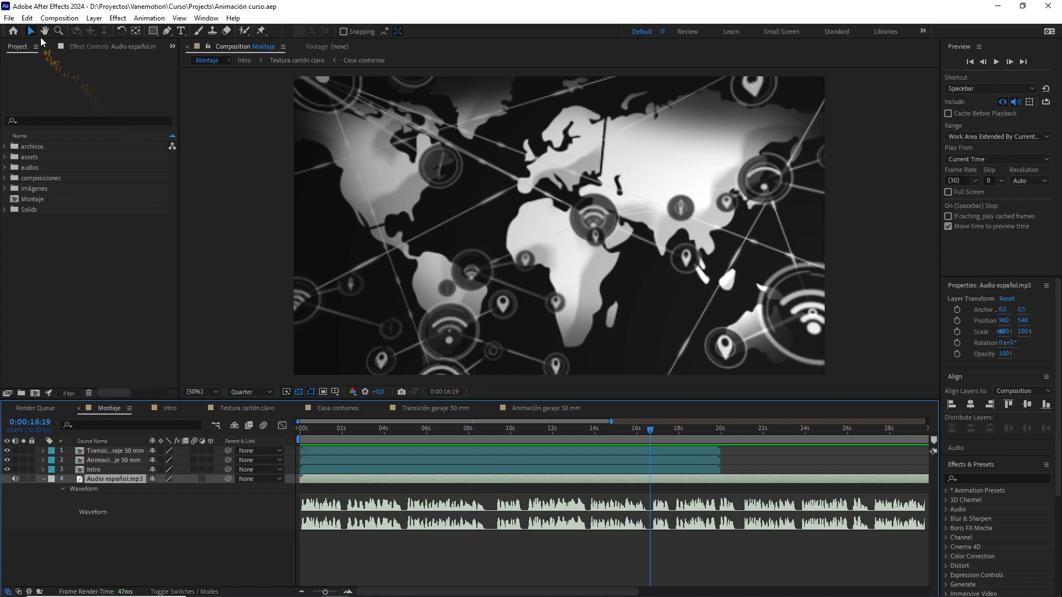
{"action": "left_click", "coordinate": [27, 18]}
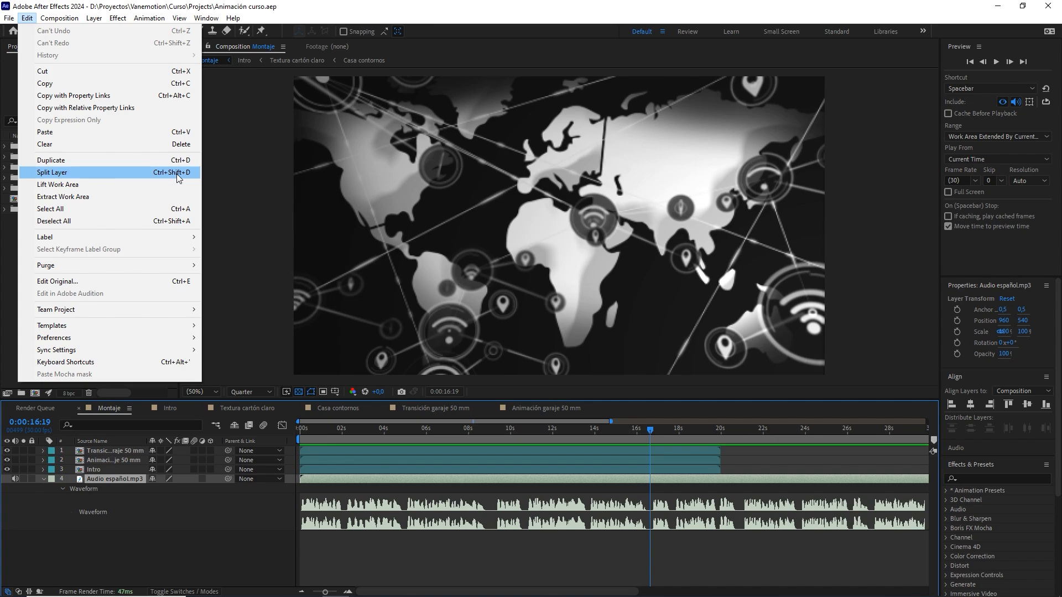
{"action": "left_click", "coordinate": [55, 173]}
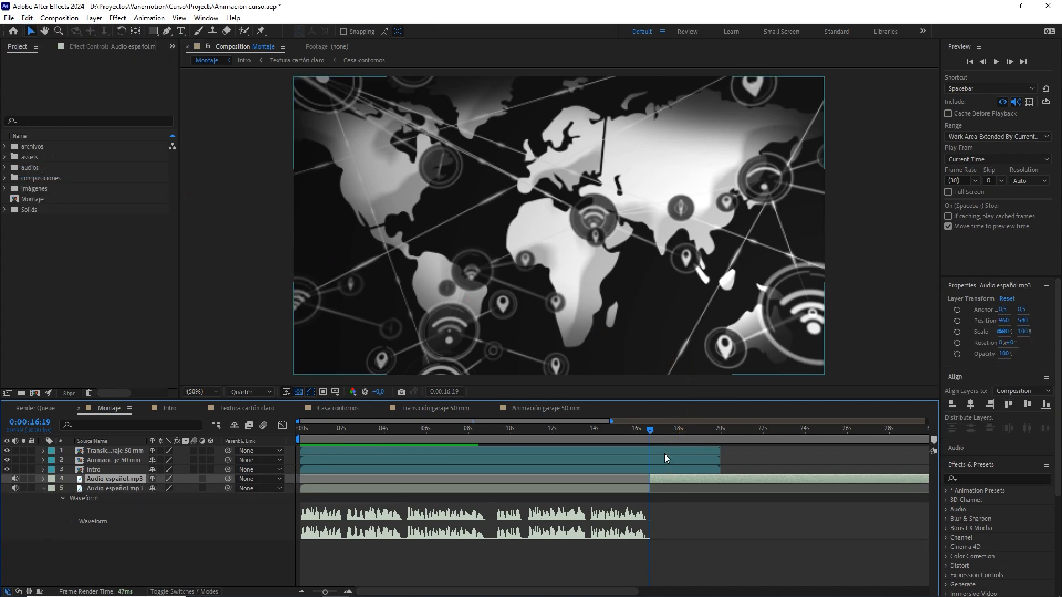
- Reveal the second audio part's waveform, split that layer at 0:00:27:04, and copy the resulting middle segment
{"action": "key", "text": "l"}
{"action": "key", "text": "l"}
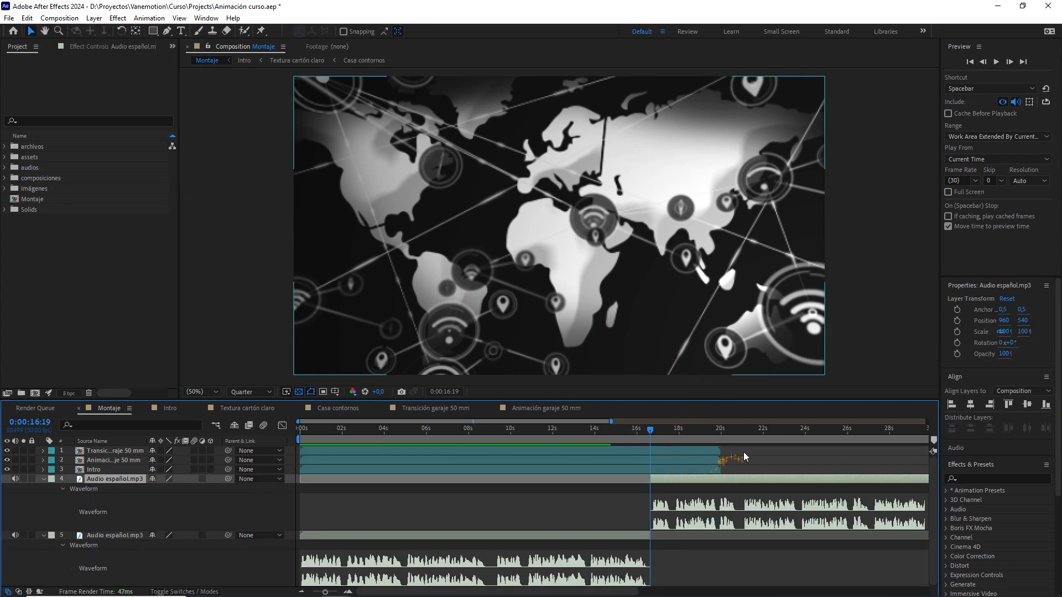
{"action": "key", "text": "space"}
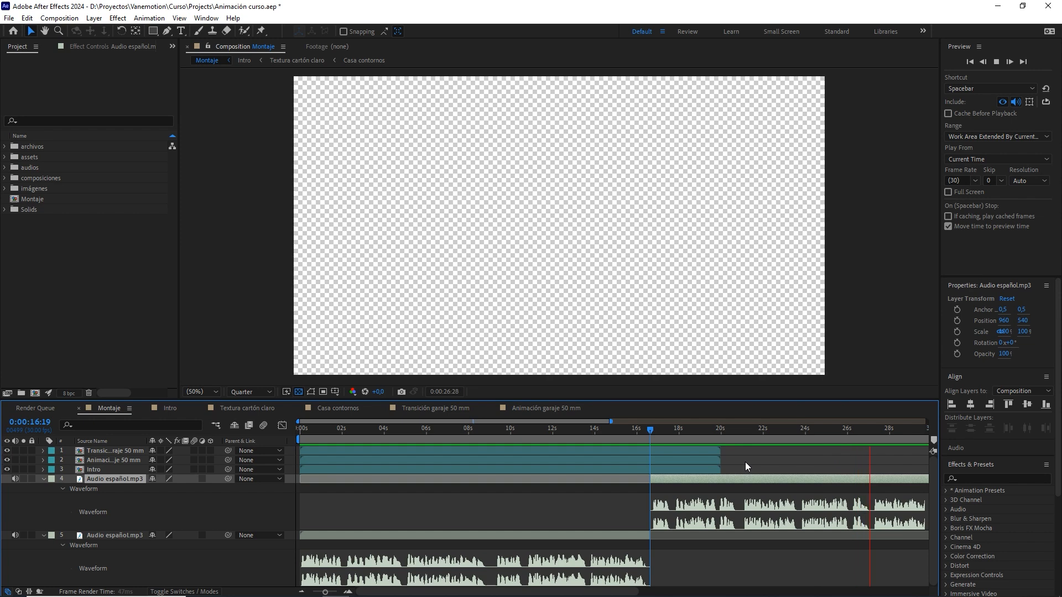
{"action": "key", "text": "space"}
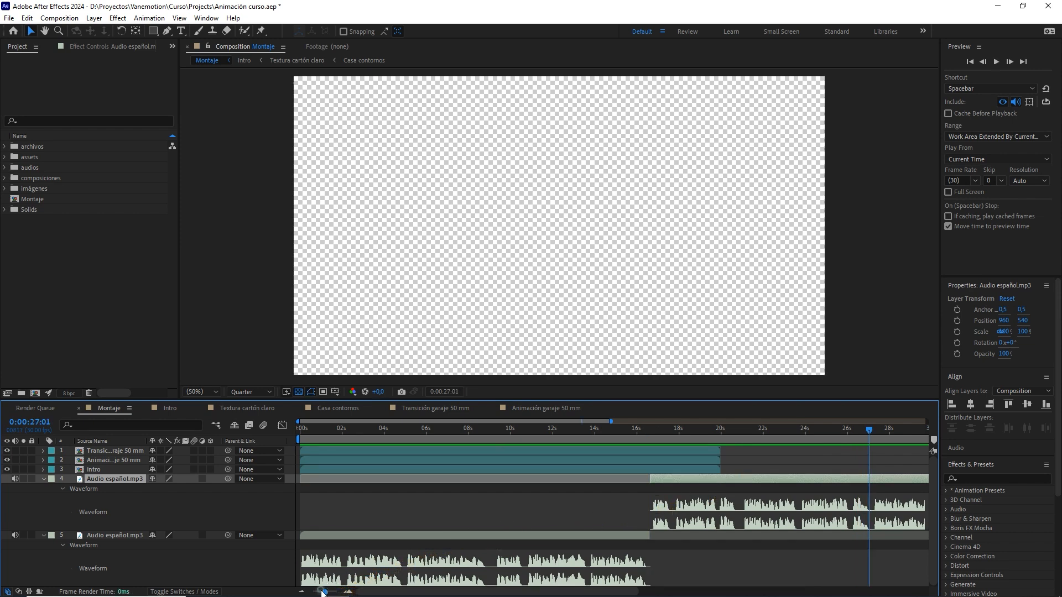
{"action": "left_click_drag", "start_coordinate": [325, 592], "coordinate": [327, 592]}
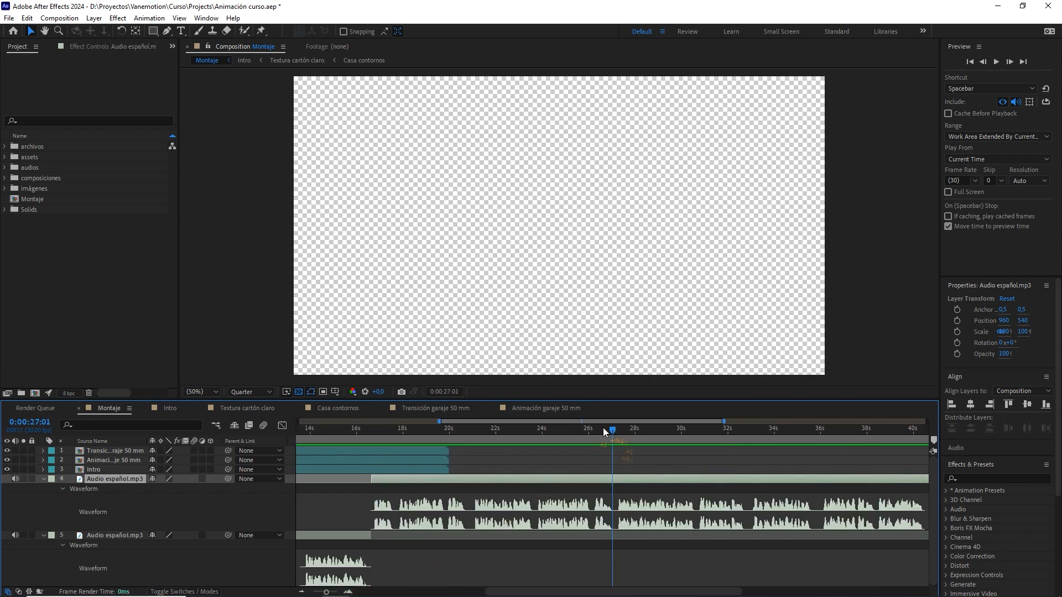
{"action": "mouse_move", "coordinate": [606, 429]}
{"action": "left_mouse_down"}
{"action": "mouse_move", "coordinate": [574, 433]}
{"action": "mouse_move", "coordinate": [615, 433]}
{"action": "left_mouse_up"}
{"action": "left_click", "coordinate": [27, 18]}
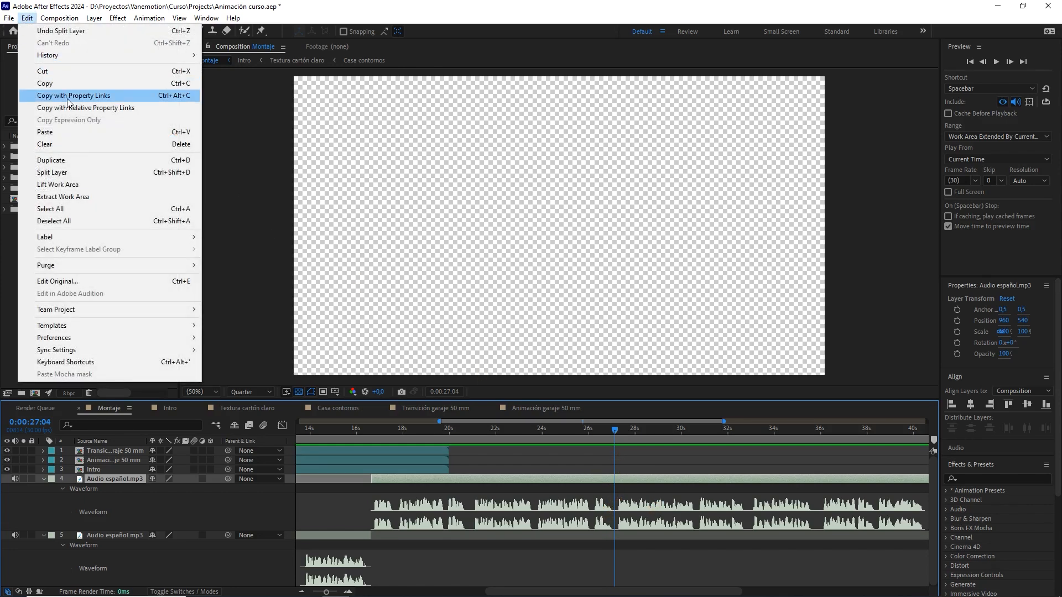
{"action": "left_click", "coordinate": [98, 174]}
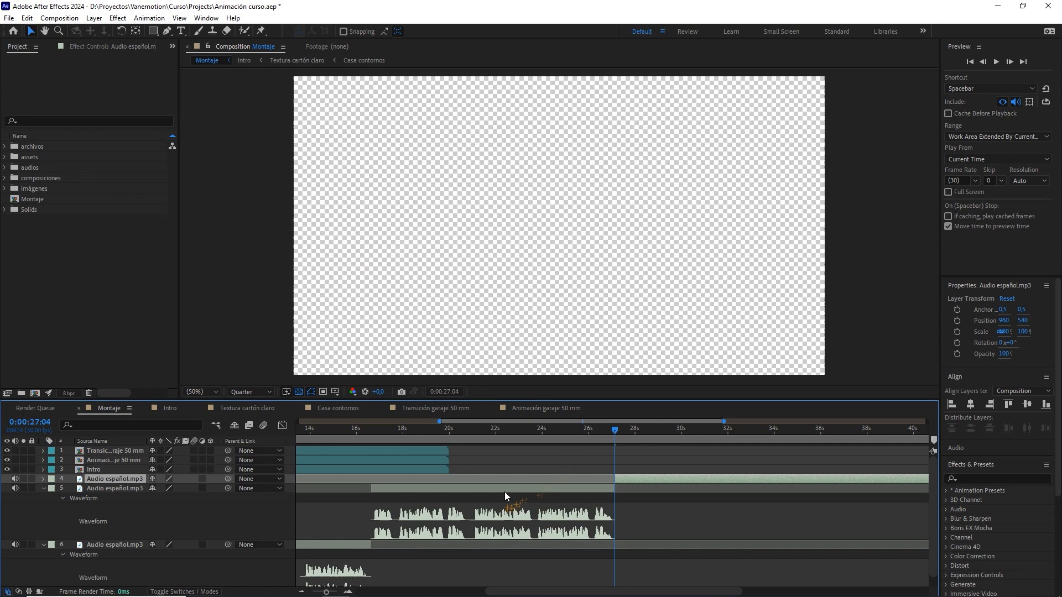
{"action": "left_click", "coordinate": [492, 490]}
{"action": "key", "text": "ctrl+c"}
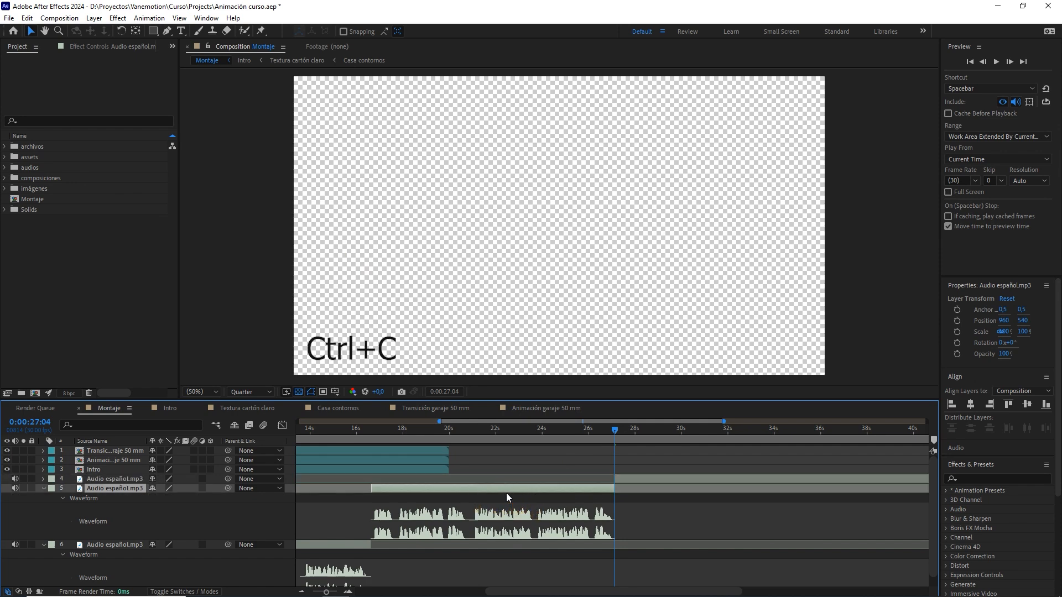
- Create a composition named "Escena cadabra" in the composiciones folder, 1920 x 1080 px at 30 fps
{"action": "left_click", "coordinate": [86, 267]}
{"action": "left_click", "coordinate": [55, 180]}
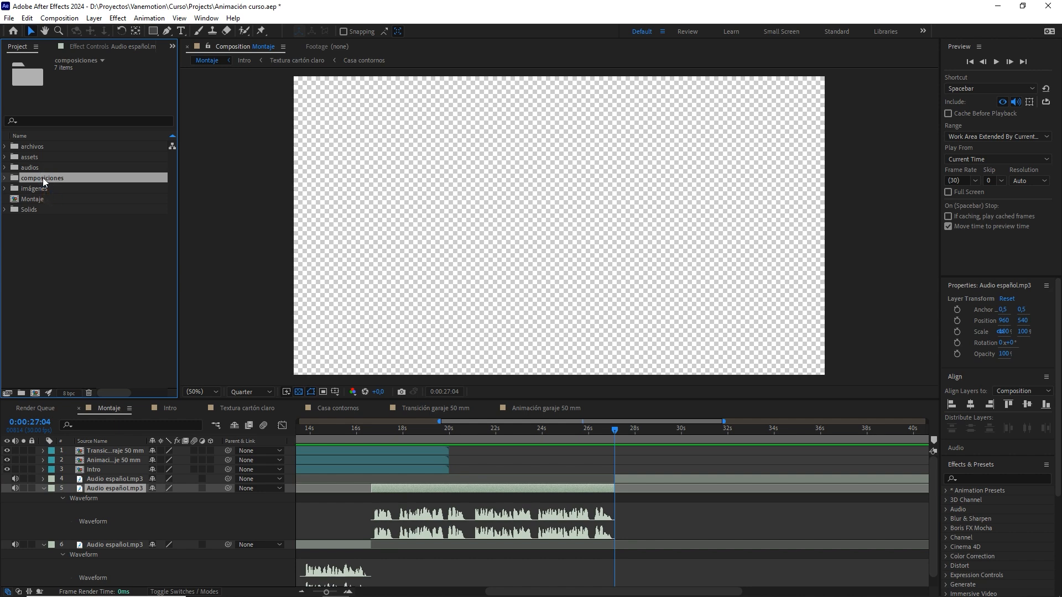
{"action": "left_click", "coordinate": [59, 17]}
{"action": "left_click", "coordinate": [72, 28]}
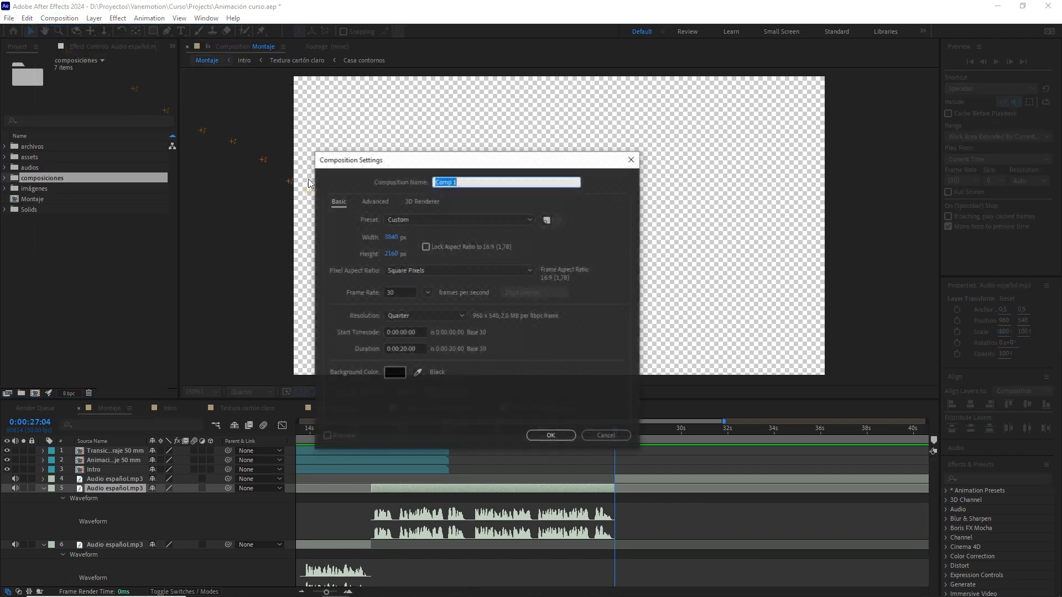
{"action": "type", "text": "Escena cadabra"}
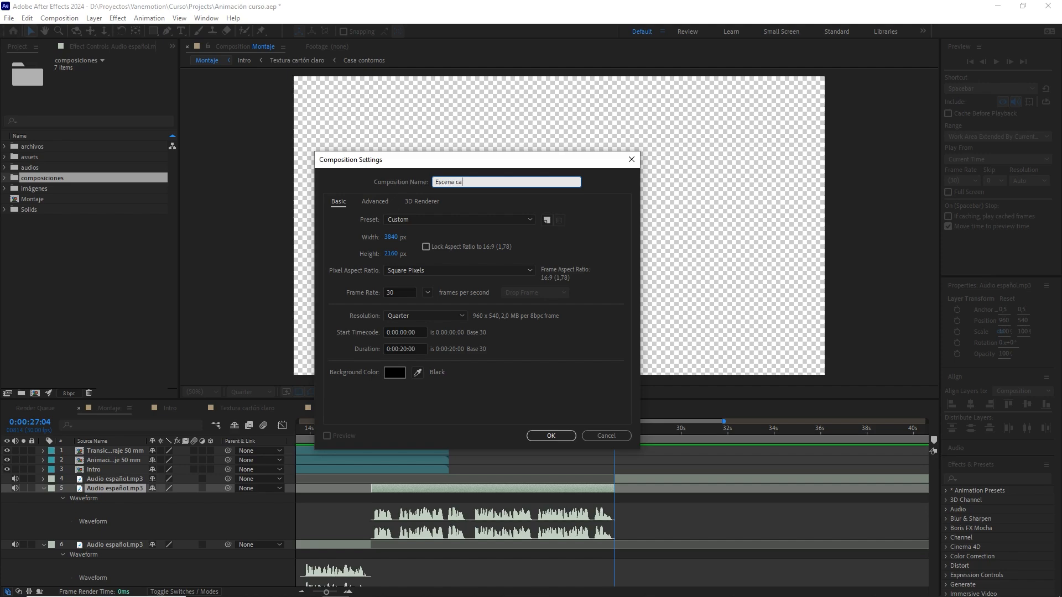
{"action": "left_click", "coordinate": [393, 238]}
{"action": "type", "text": "1920"}
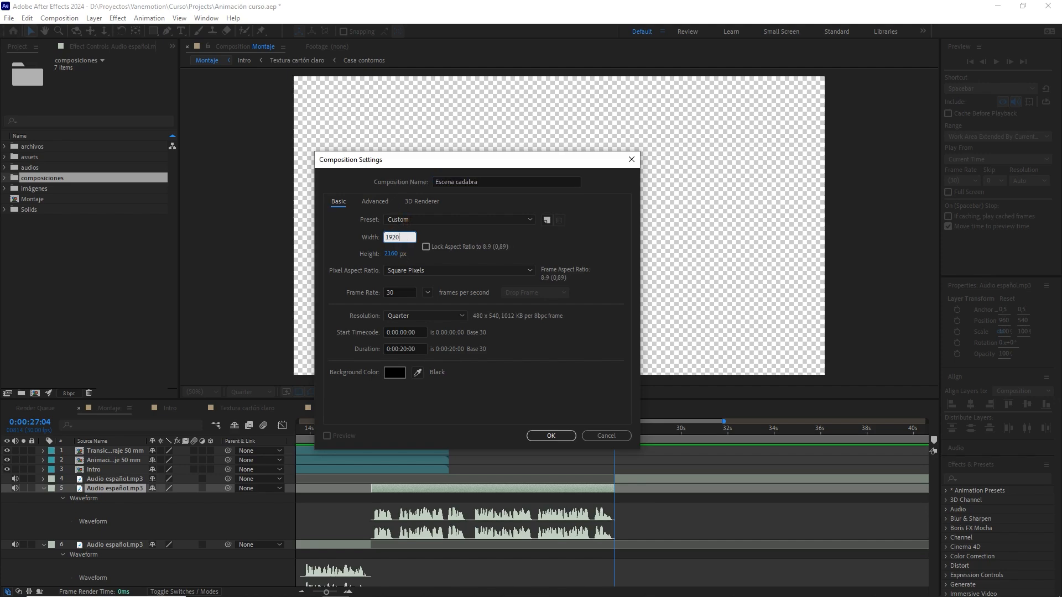
{"action": "key", "text": "Tab"}
{"action": "type", "text": "1"}
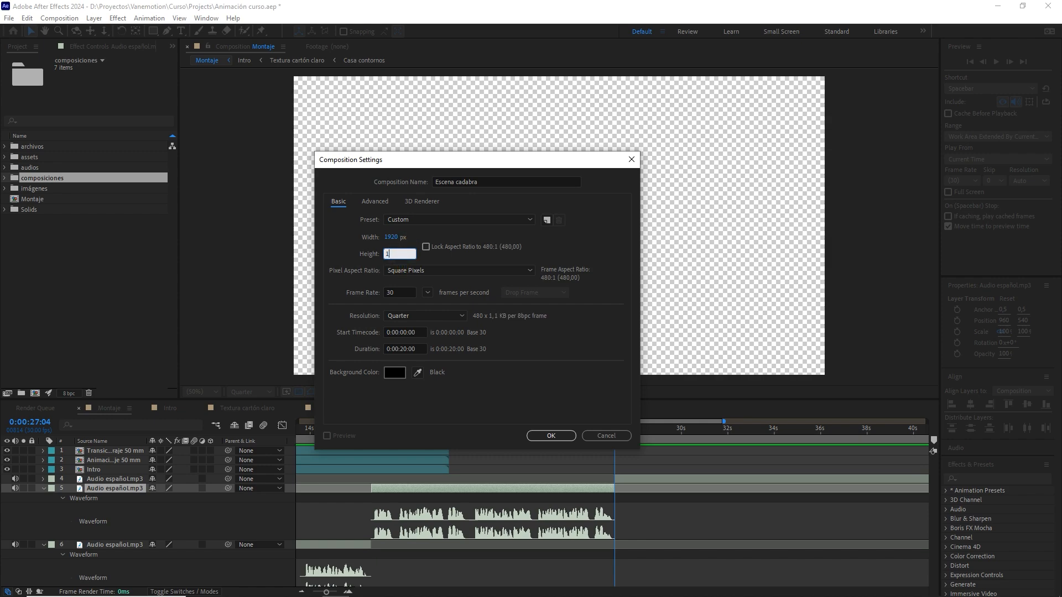
{"action": "type", "text": "080"}
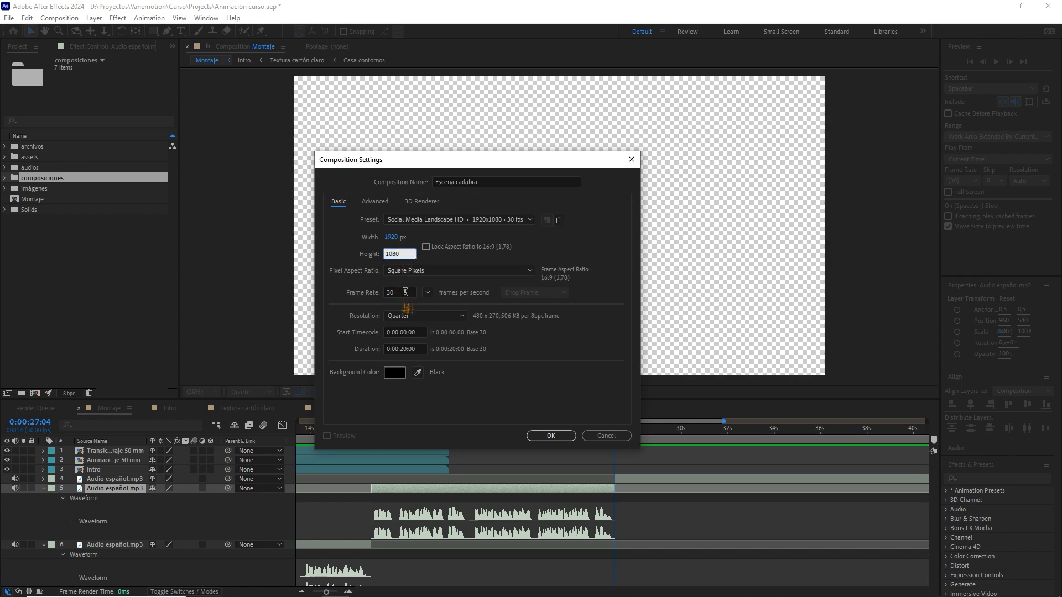
{"action": "left_click", "coordinate": [400, 293]}
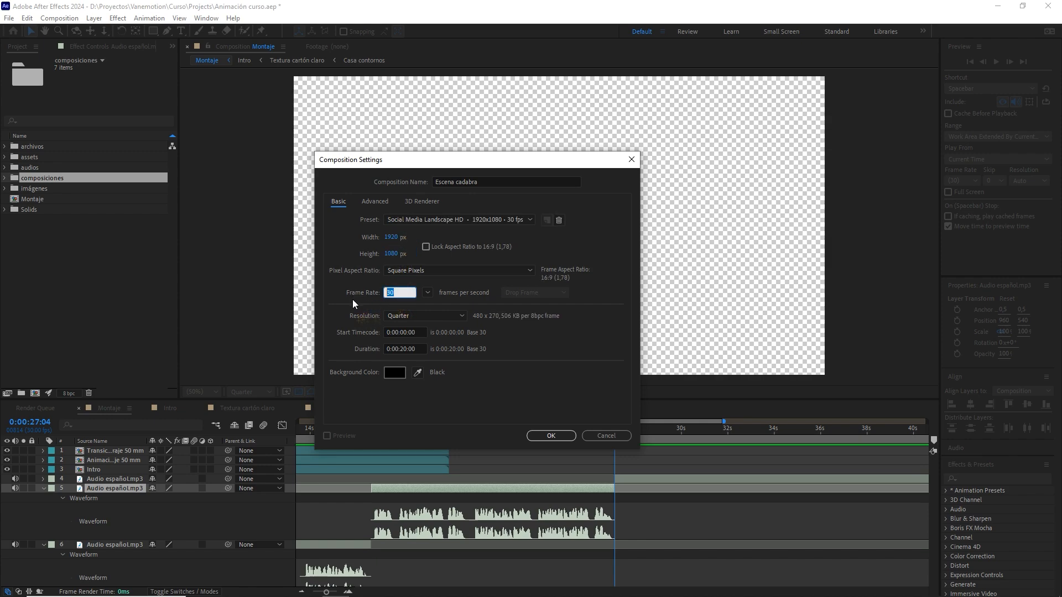
{"action": "left_click", "coordinate": [551, 436]}
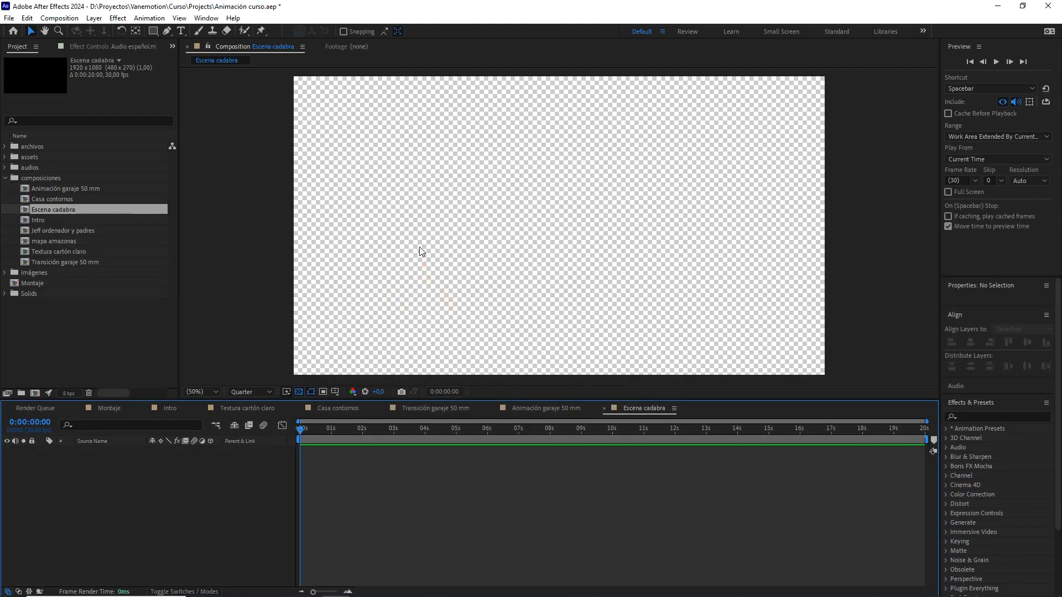
- Paste the copied audio segment into Escena cadabra, shift it to start at 0:00:00:00, and display its waveform
{"action": "key", "text": "ctrl+v"}
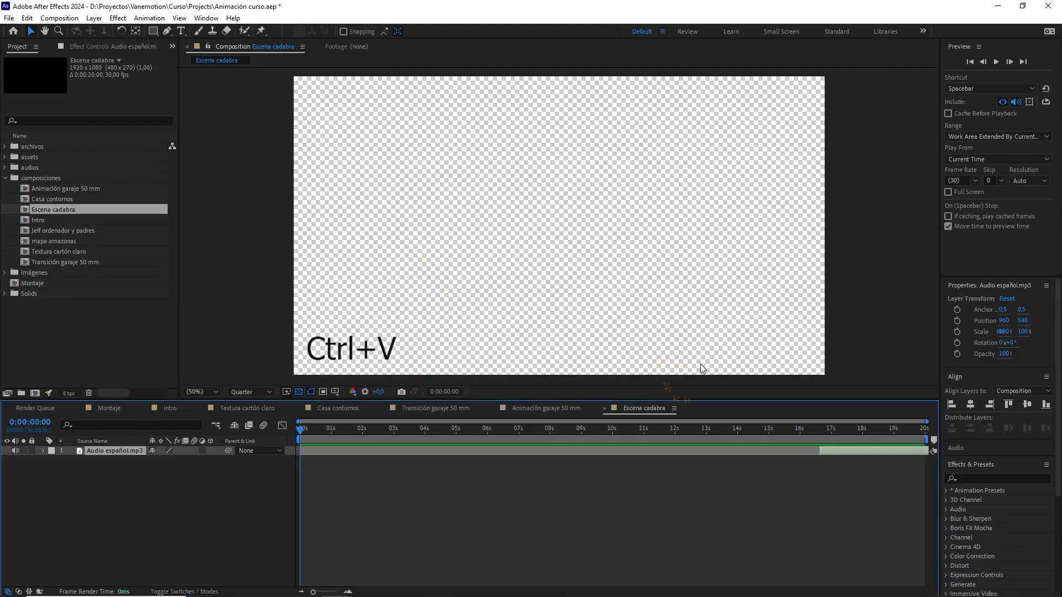
{"action": "left_click_drag", "start_coordinate": [844, 449], "coordinate": [324, 449]}
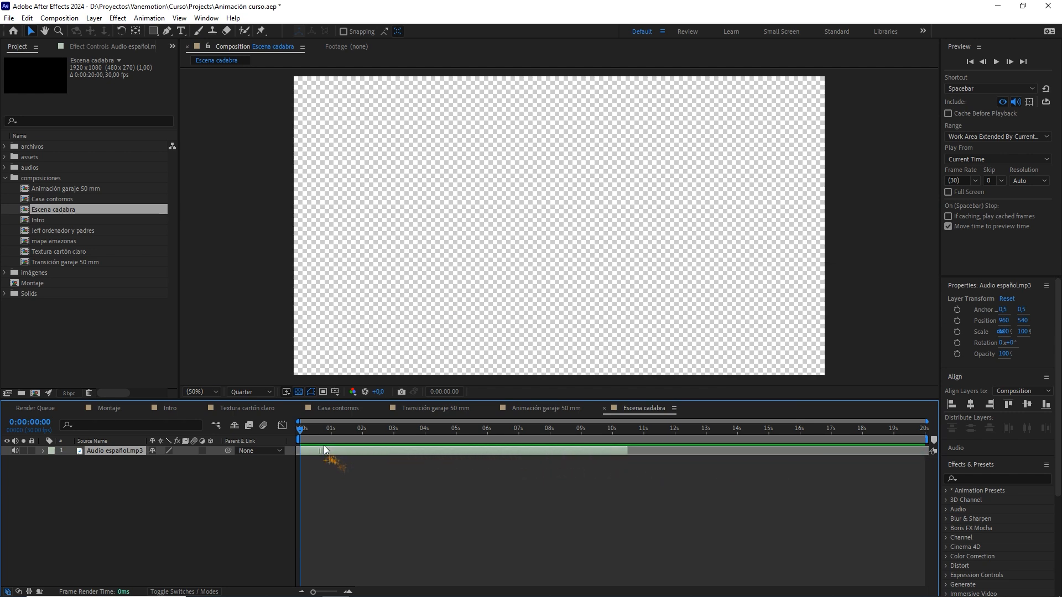
{"action": "key", "text": "l"}
{"action": "key", "text": "l"}
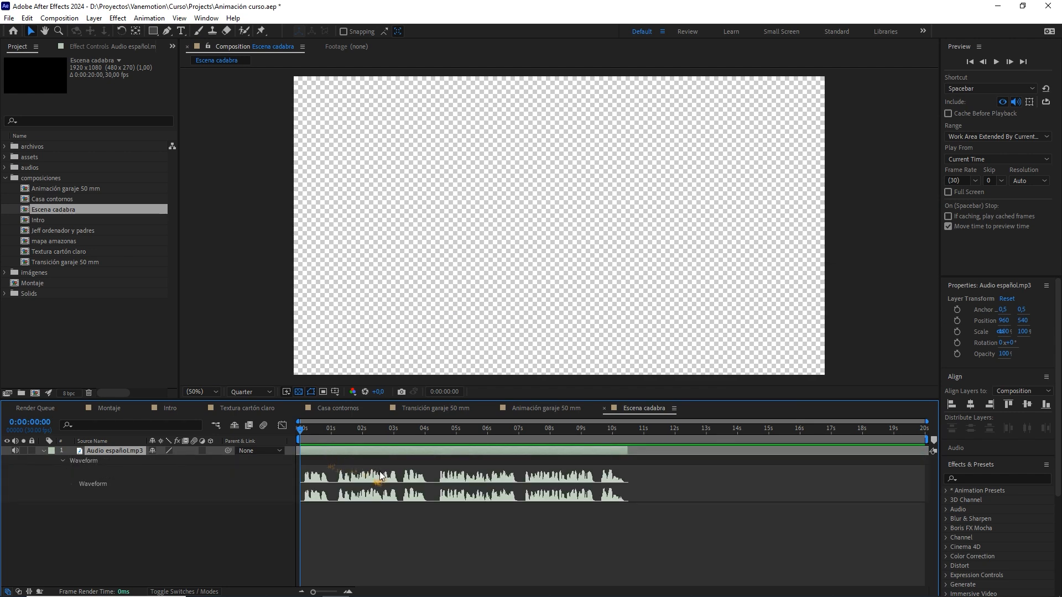
- Play back the beginning of the pasted audio and return the playhead to 0:00:00:00
{"action": "key", "text": "space"}
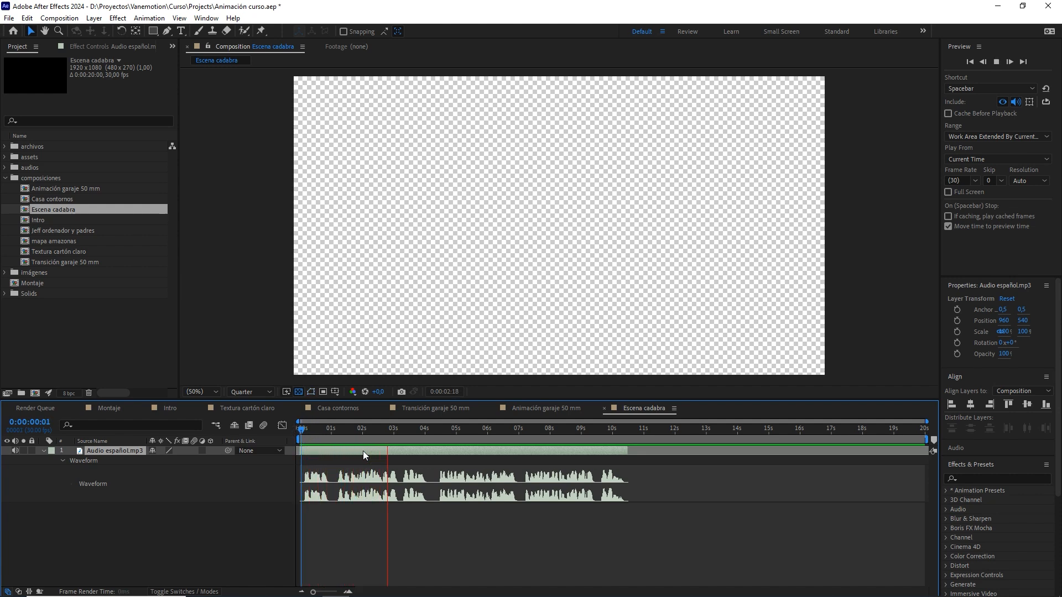
{"action": "key", "text": "space"}
{"action": "left_click_drag", "start_coordinate": [406, 427], "coordinate": [311, 430]}
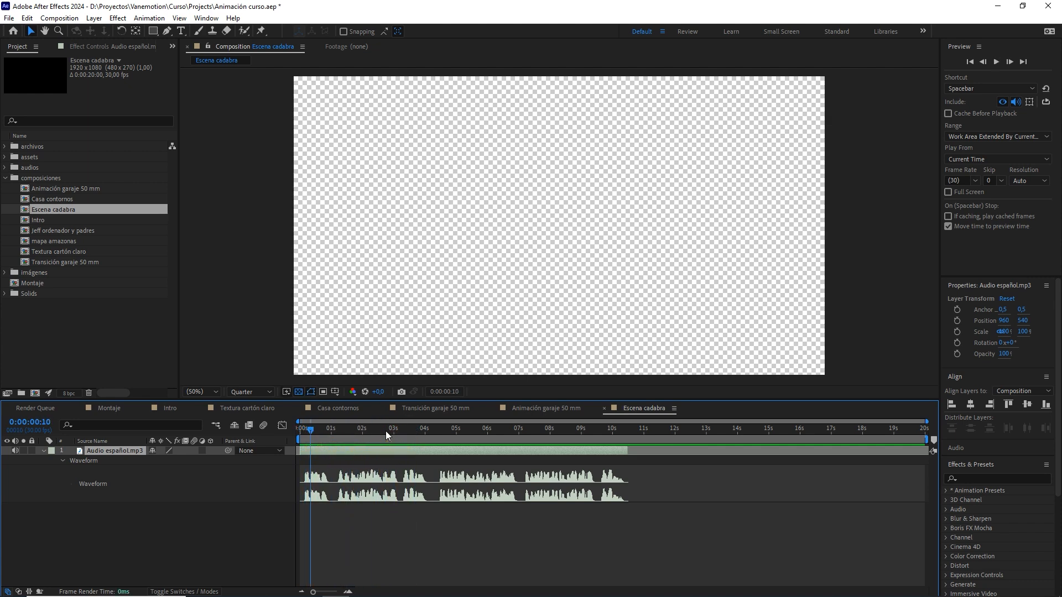
{"action": "left_click", "coordinate": [298, 429]}
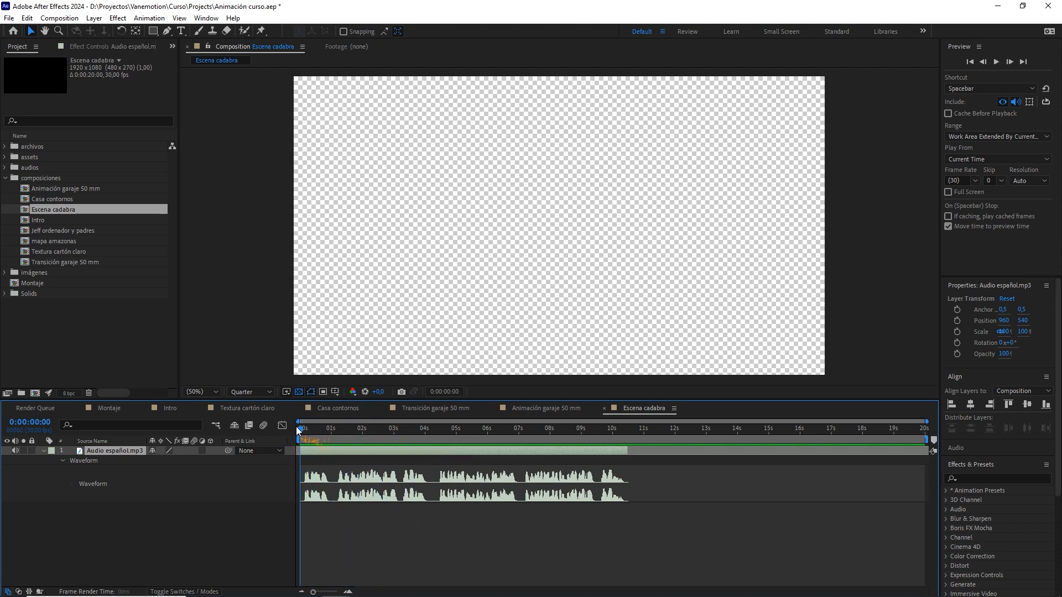
- Make a new composition from Textura cartón claro.jpg in the assets folder
{"action": "left_click", "coordinate": [66, 287]}
{"action": "left_click", "coordinate": [66, 310]}
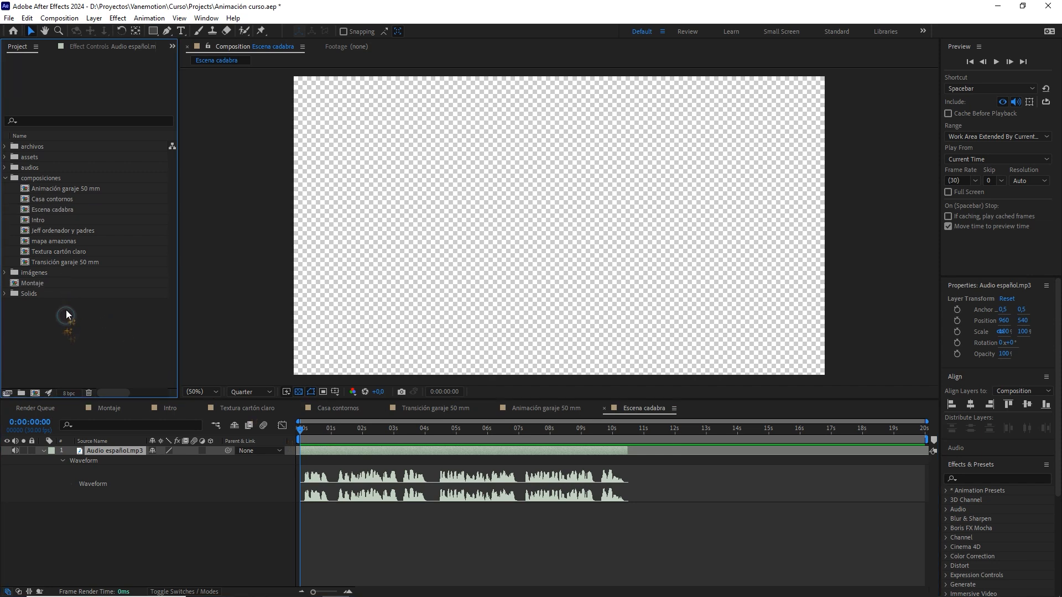
{"action": "left_click", "coordinate": [6, 157]}
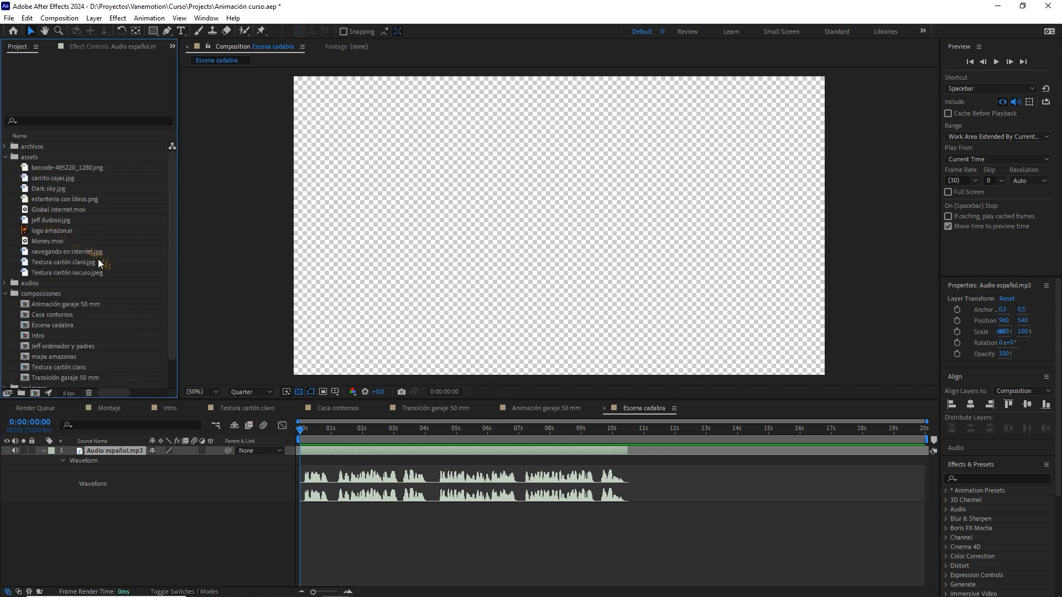
{"action": "left_click", "coordinate": [65, 263]}
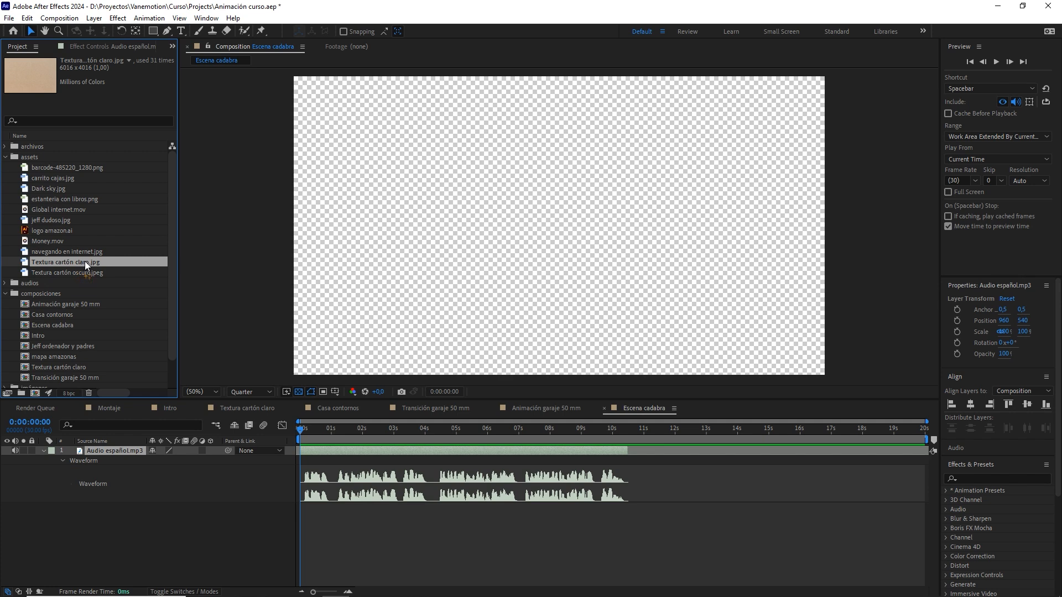
{"action": "left_click_drag", "start_coordinate": [88, 263], "coordinate": [37, 390]}
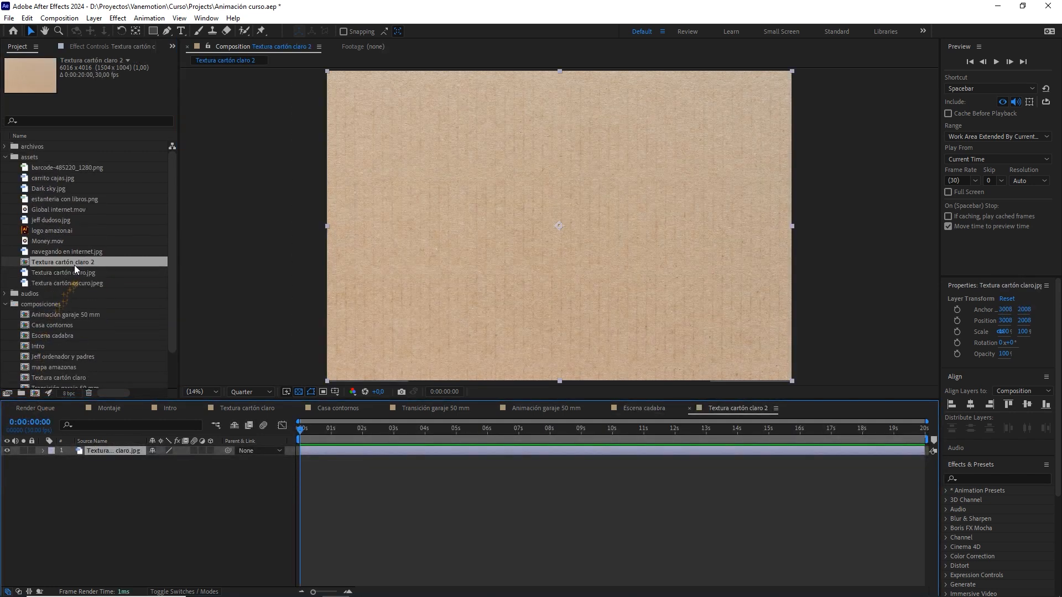
- Rename the new cardboard texture composition "fondo escena cadabra" and move it into the composiciones folder
{"action": "right_click", "coordinate": [74, 264]}
{"action": "left_click", "coordinate": [107, 438]}
{"action": "type", "text": "fondo escena cadabra"}
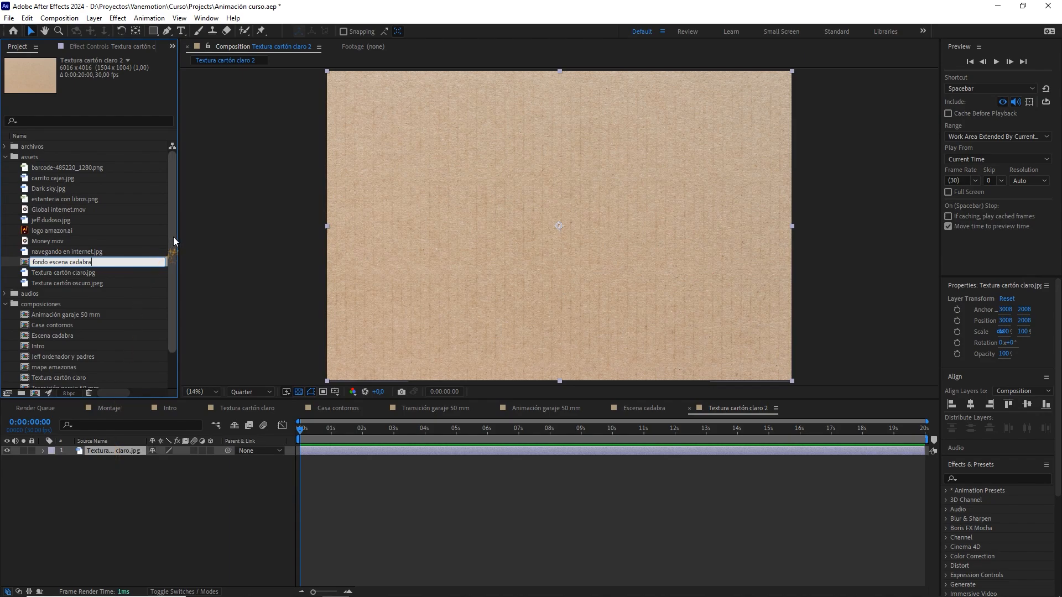
{"action": "key", "text": "Return"}
{"action": "left_click_drag", "start_coordinate": [78, 208], "coordinate": [57, 300]}
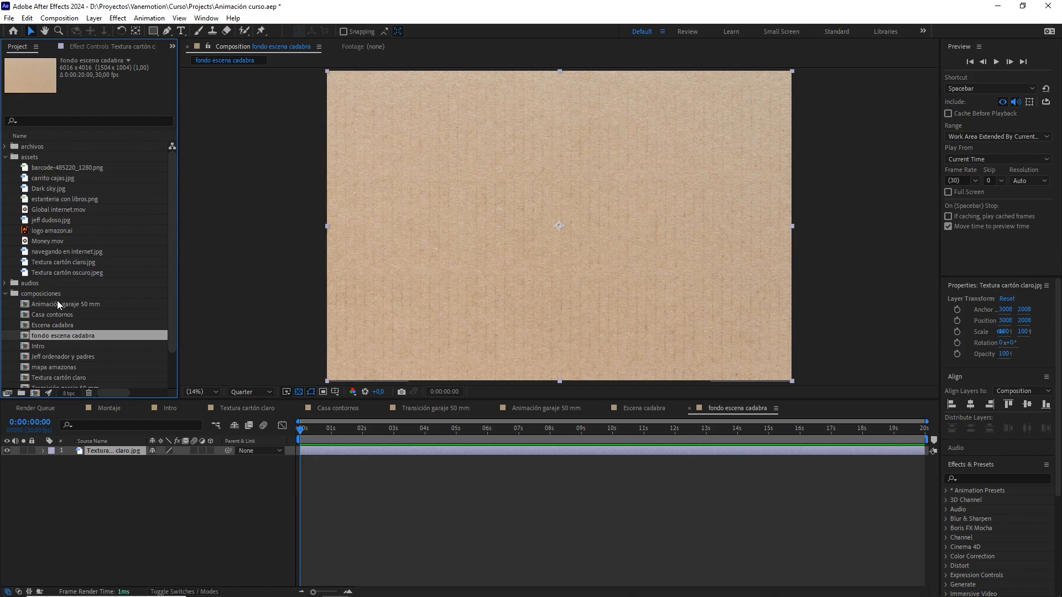
{"action": "scroll", "coordinate": [532, 259], "scroll_direction": "down", "scroll_amount": 2}
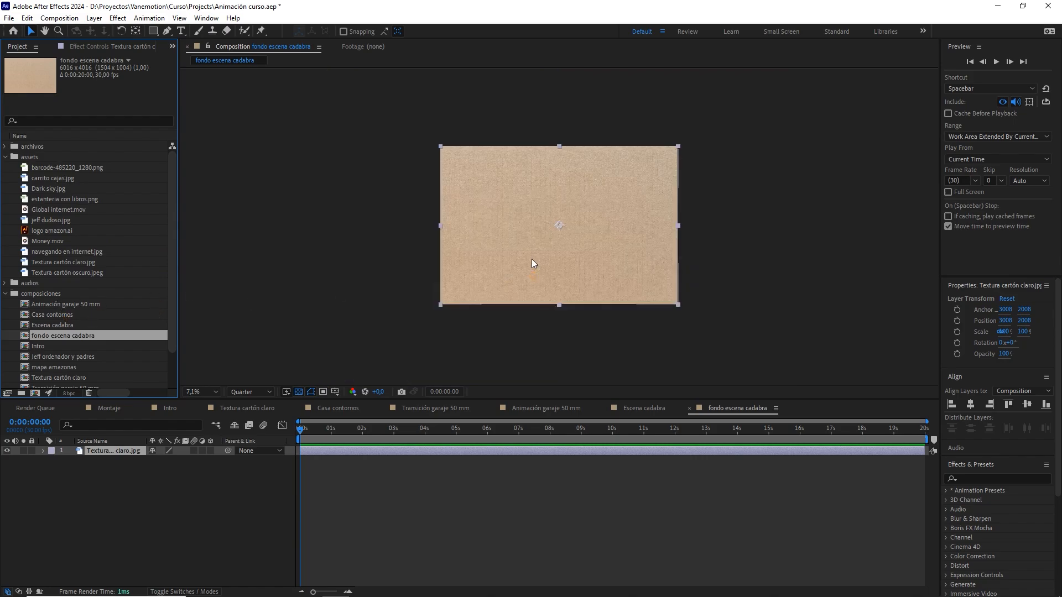
- Resize the fondo escena cadabra composition to 3840 × 2160 px and scale its cardboard texture layer down to about 65.8%
{"action": "left_click", "coordinate": [59, 18]}
{"action": "left_click", "coordinate": [69, 44]}
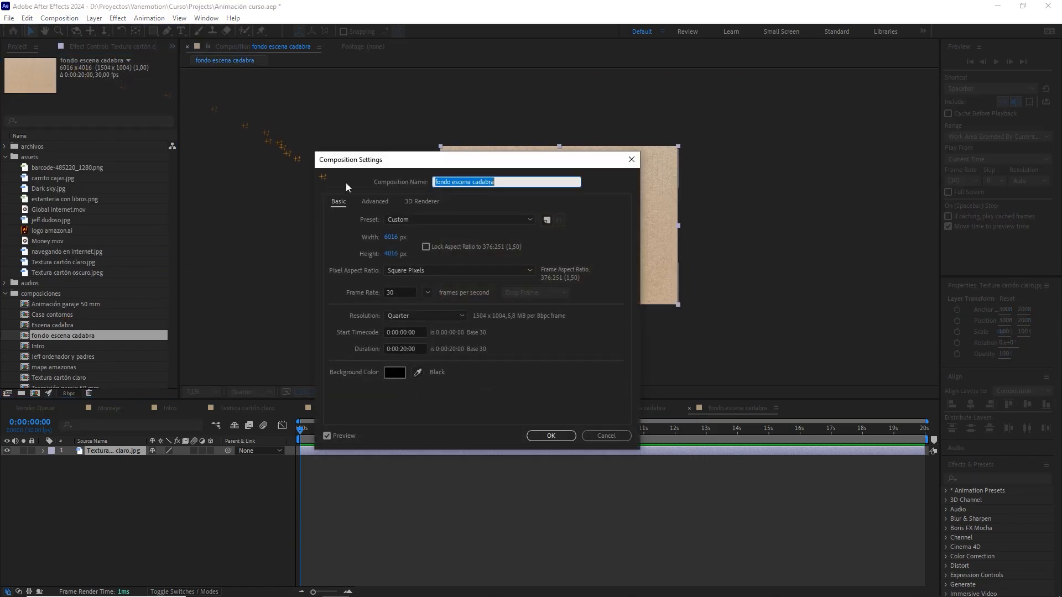
{"action": "left_click", "coordinate": [391, 236]}
{"action": "type", "text": "3840"}
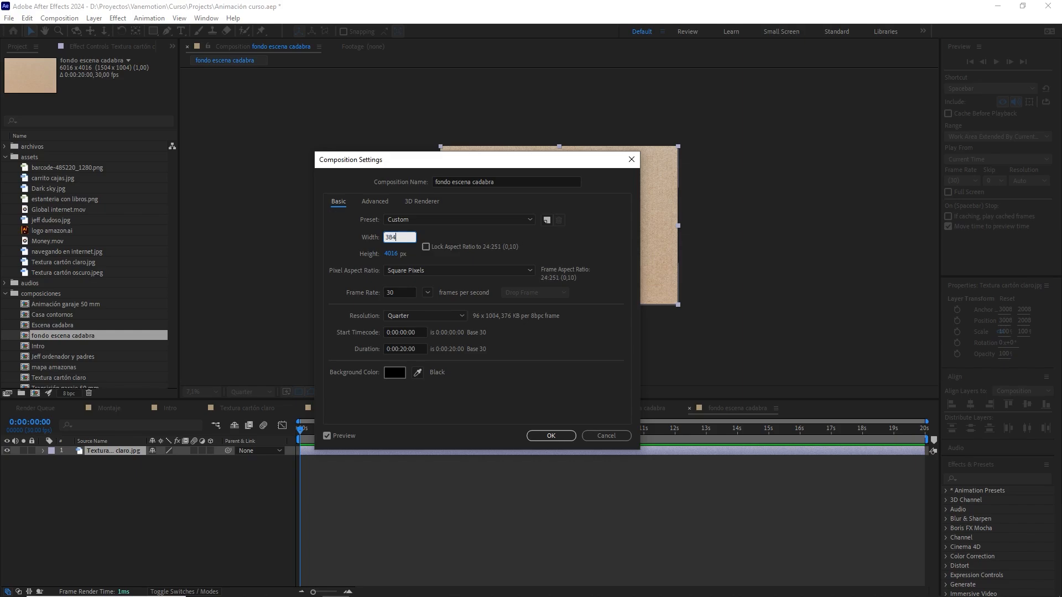
{"action": "left_click", "coordinate": [394, 254]}
{"action": "type", "text": "2160"}
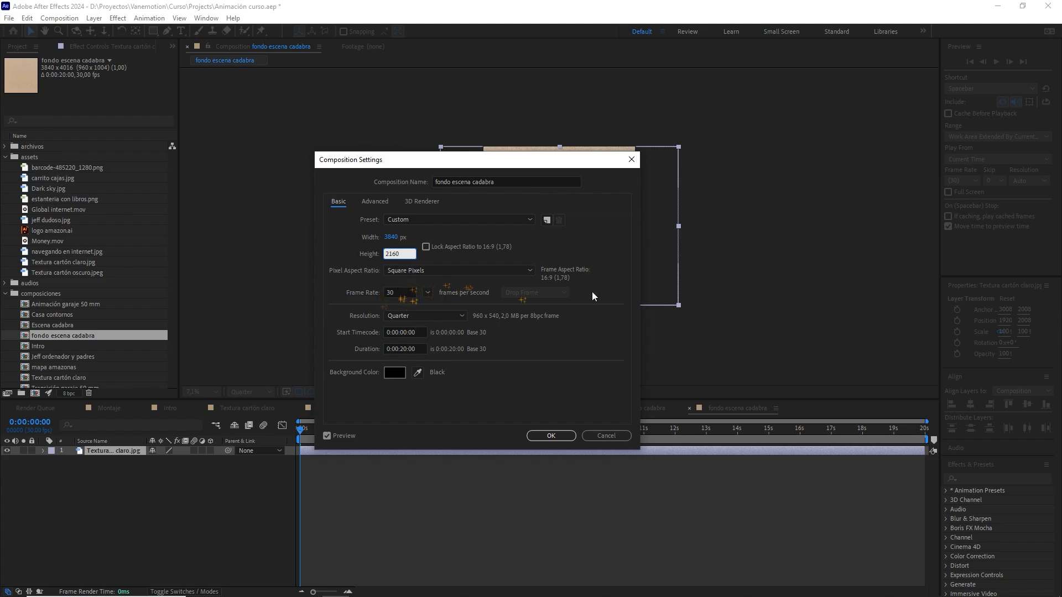
{"action": "left_click", "coordinate": [543, 436]}
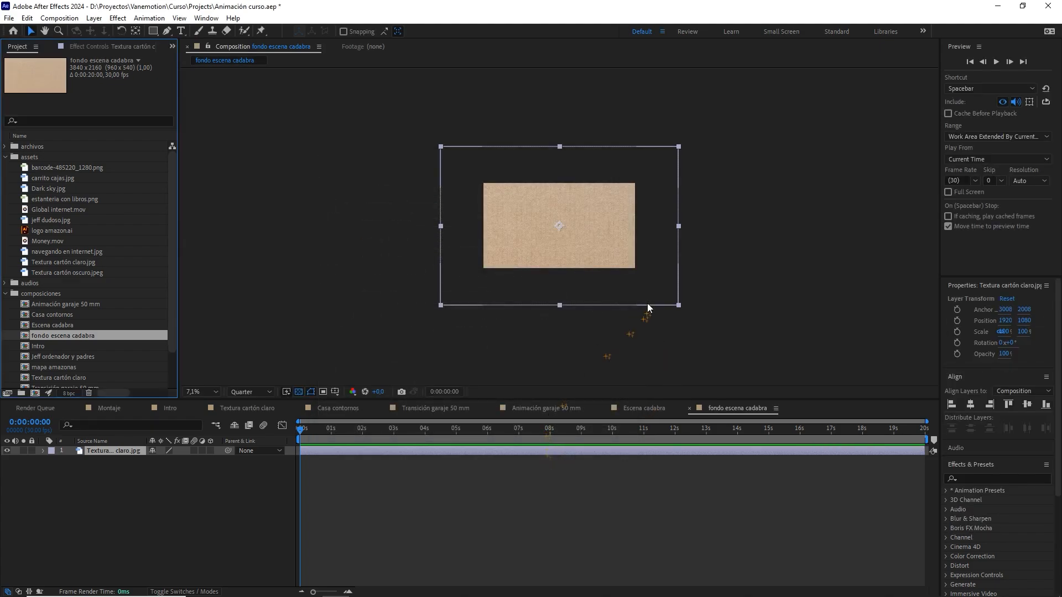
{"action": "scroll", "coordinate": [669, 275], "scroll_direction": "up", "scroll_amount": 1}
{"action": "left_click_drag", "start_coordinate": [798, 227], "coordinate": [718, 220]}
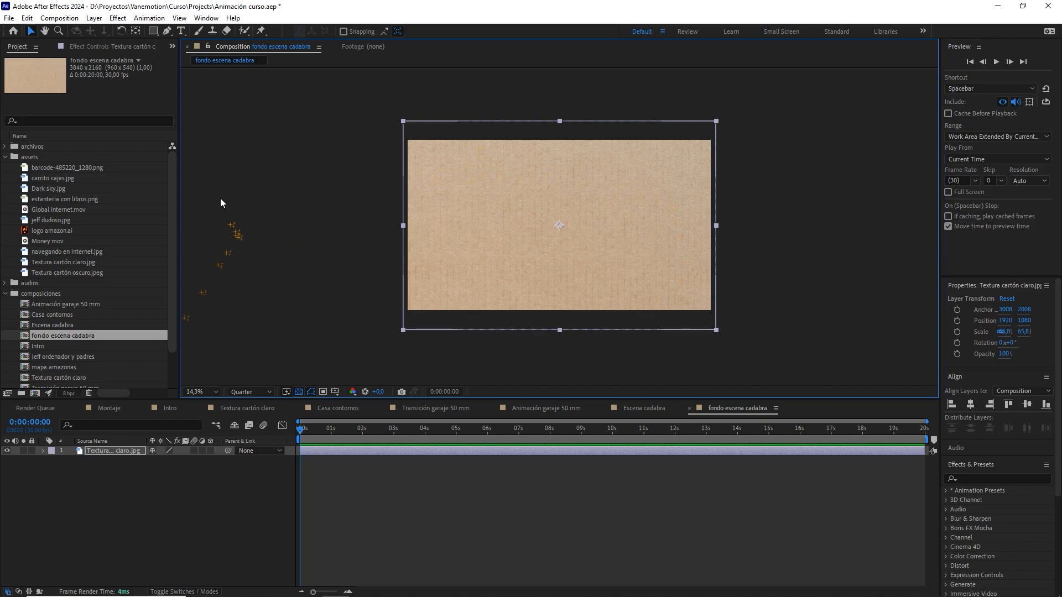
- Import tinta.mov from the Curso Assets folder on disk into the project's assets folder
{"action": "left_click", "coordinate": [34, 156]}
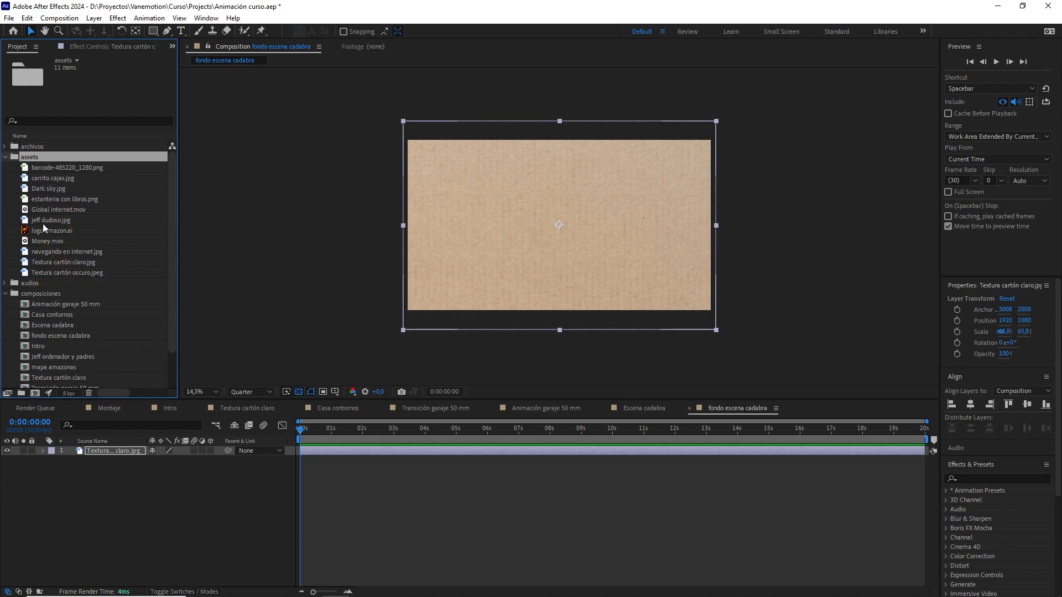
{"action": "left_click", "coordinate": [9, 18]}
{"action": "left_click", "coordinate": [118, 172]}
{"action": "left_click", "coordinate": [201, 172]}
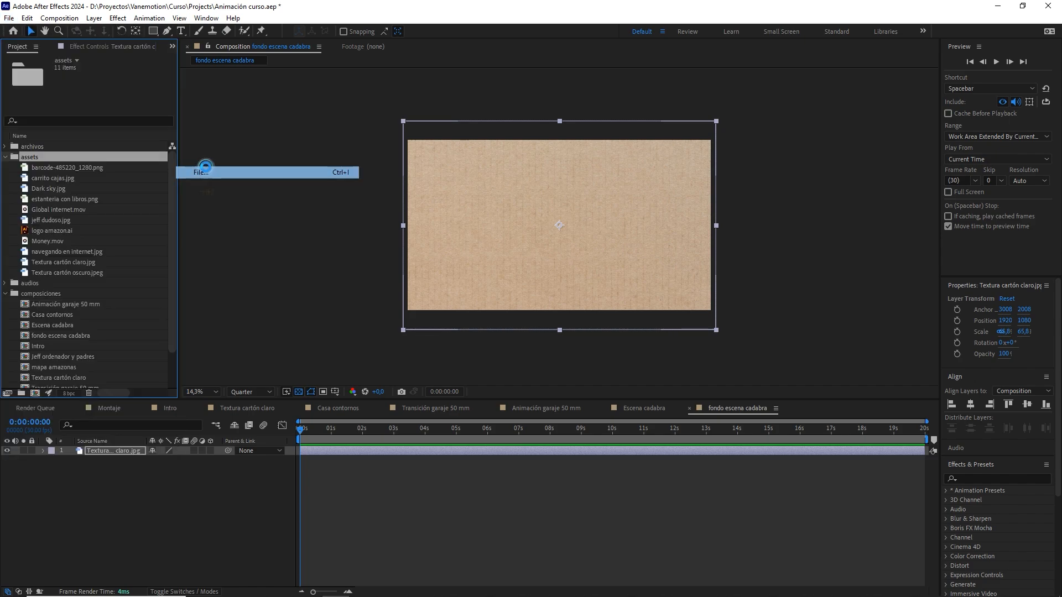
{"action": "left_click", "coordinate": [251, 199]}
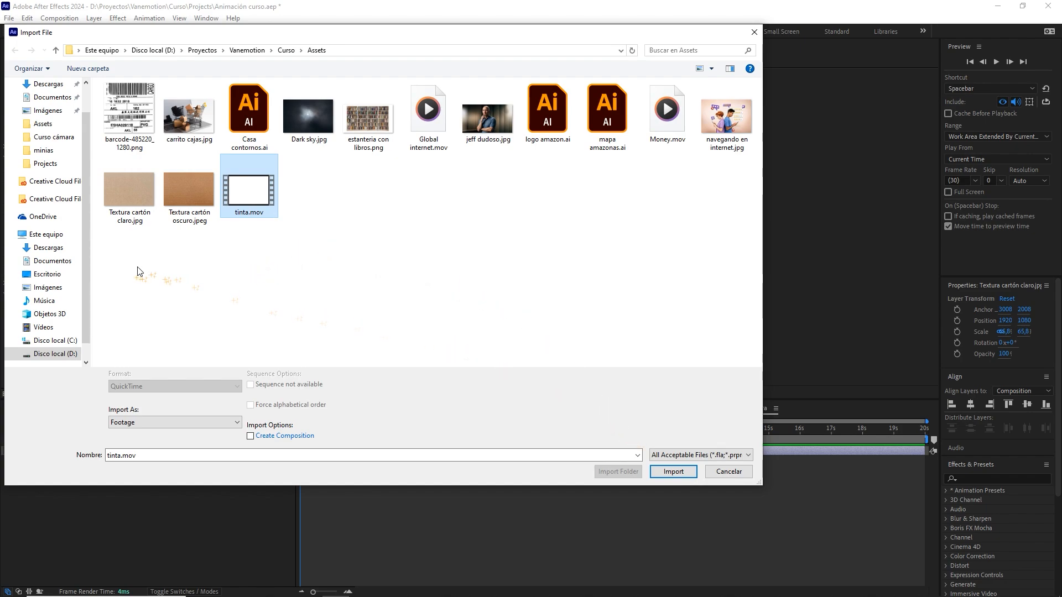
{"action": "left_click_drag", "start_coordinate": [137, 267], "coordinate": [724, 119]}
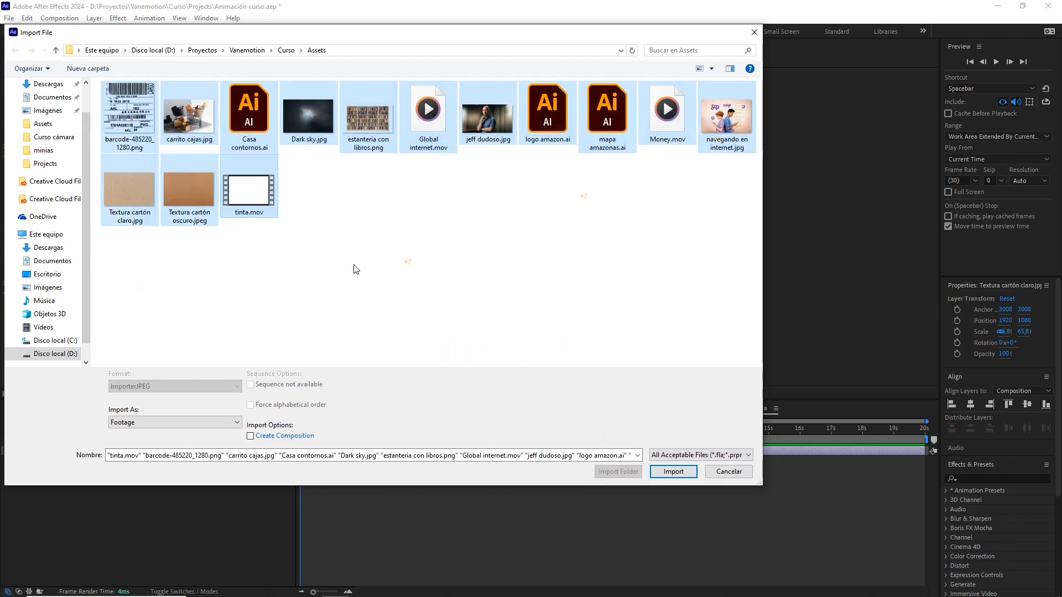
{"action": "left_click", "coordinate": [294, 281]}
{"action": "left_click", "coordinate": [256, 193]}
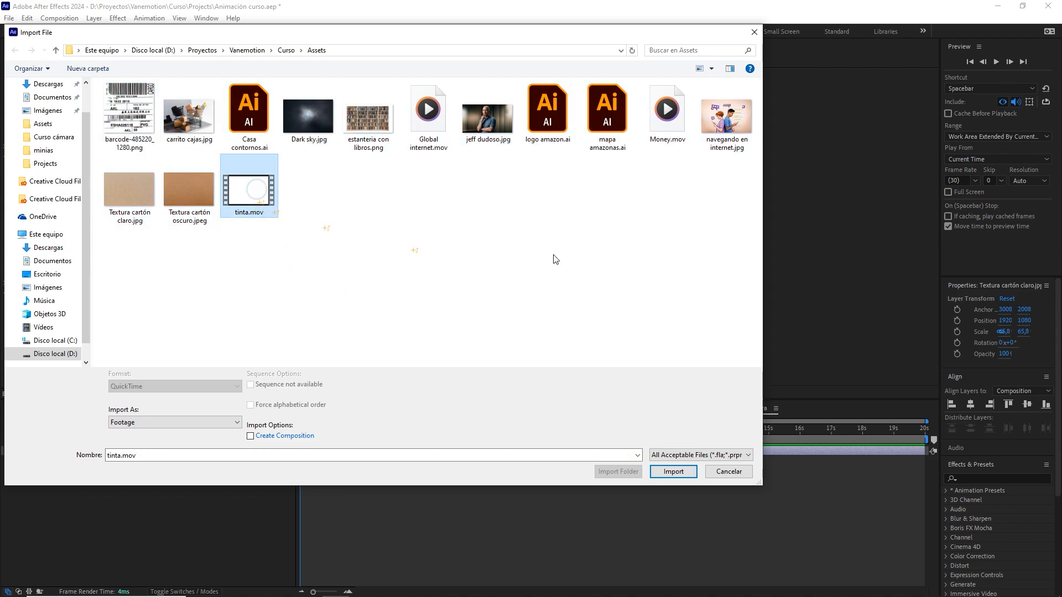
{"action": "left_click", "coordinate": [684, 474]}
- Place tinta.mov below the cardboard texture layer and, viewing it alone, scale it to about 205% to cover the frame
{"action": "left_click_drag", "start_coordinate": [55, 284], "coordinate": [104, 459]}
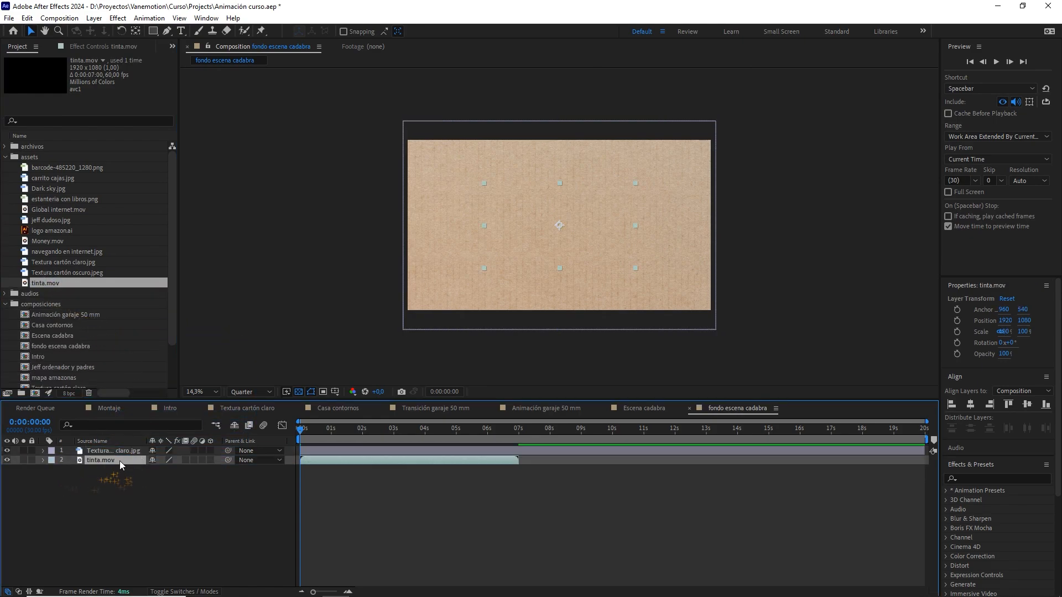
{"action": "left_click", "coordinate": [24, 461]}
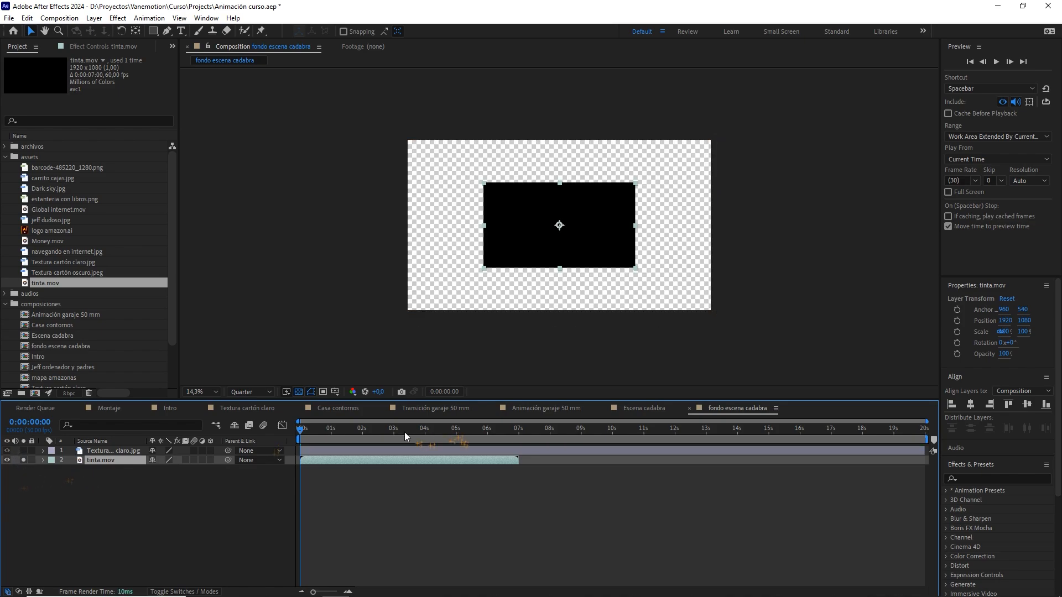
{"action": "mouse_move", "coordinate": [308, 431]}
{"action": "left_mouse_down"}
{"action": "mouse_move", "coordinate": [365, 439]}
{"action": "mouse_move", "coordinate": [323, 440]}
{"action": "left_mouse_up"}
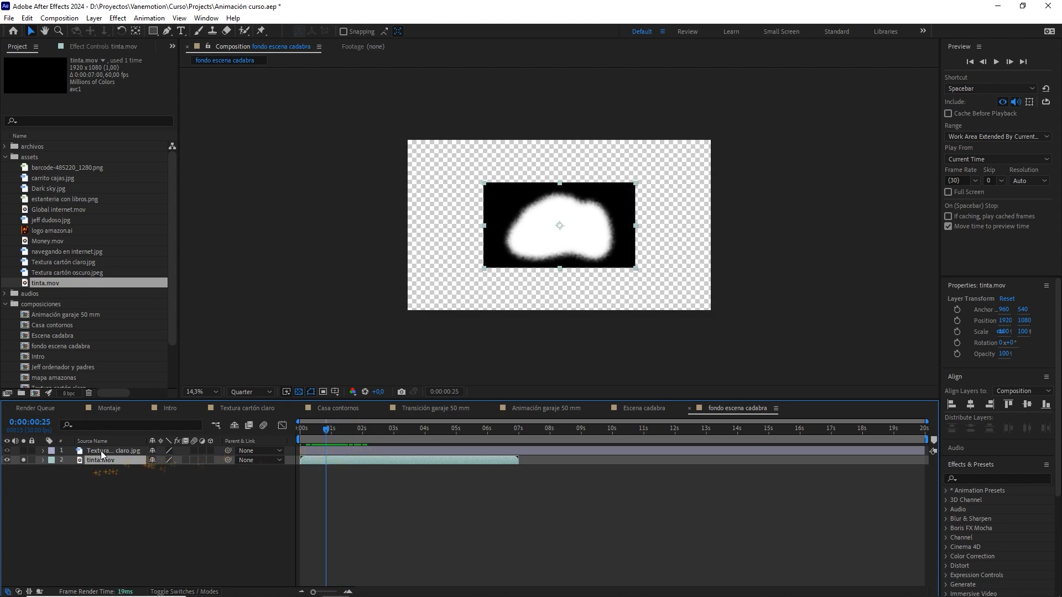
{"action": "left_click_drag", "start_coordinate": [635, 270], "coordinate": [709, 315]}
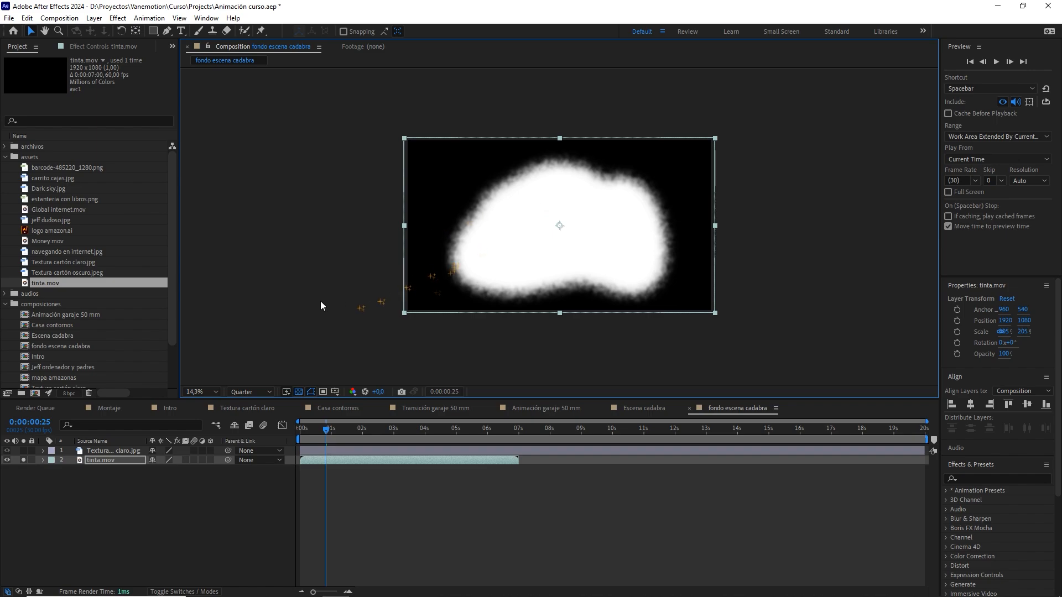
{"action": "left_click", "coordinate": [22, 460]}
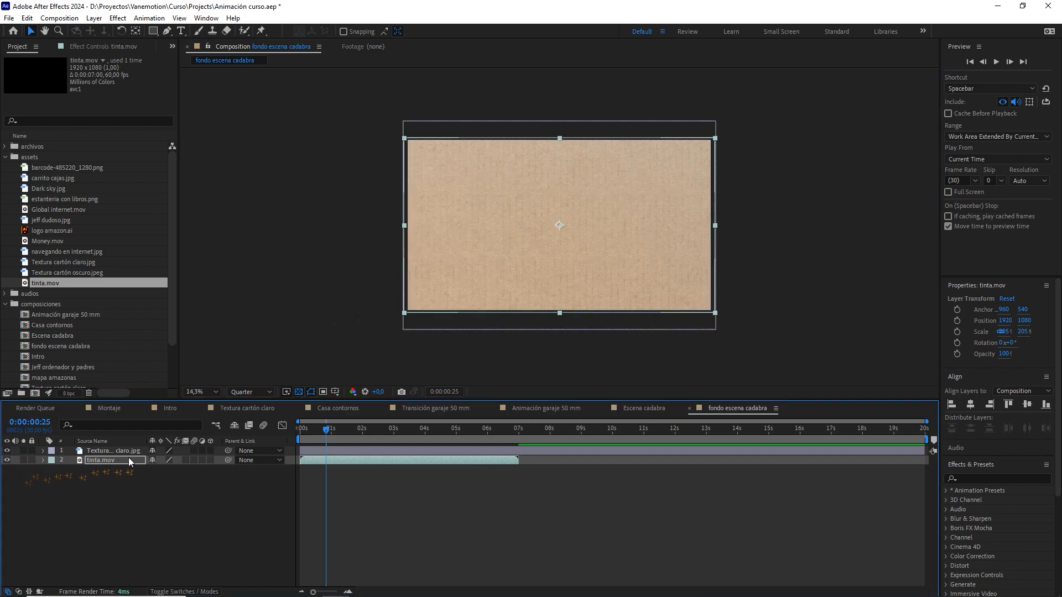
- Set tinta.mov as the cardboard texture layer's track matte and switch the matte from alpha to luma
{"action": "left_click", "coordinate": [127, 450]}
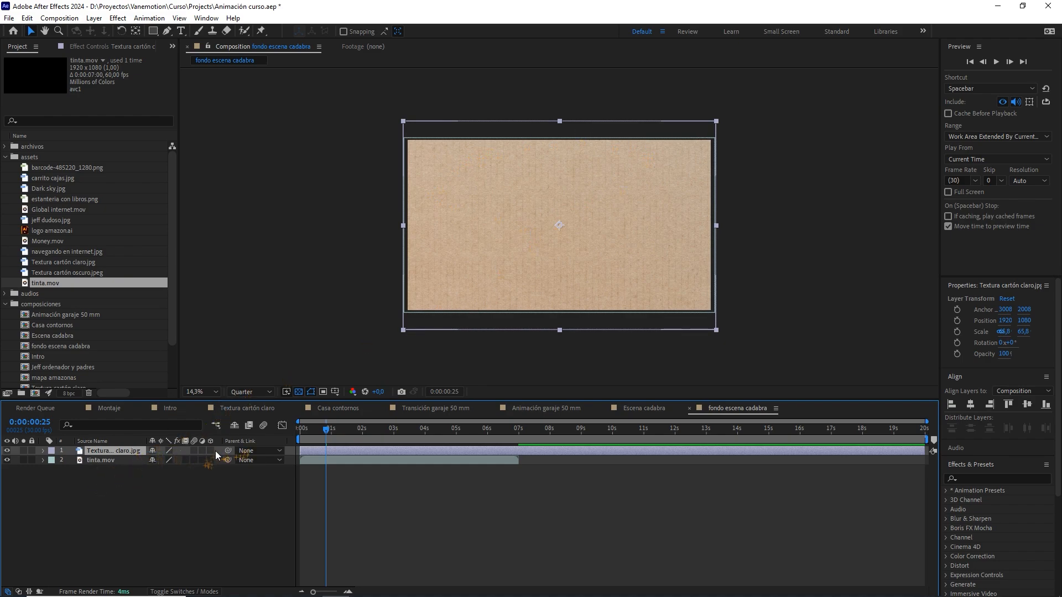
{"action": "key", "text": "F4"}
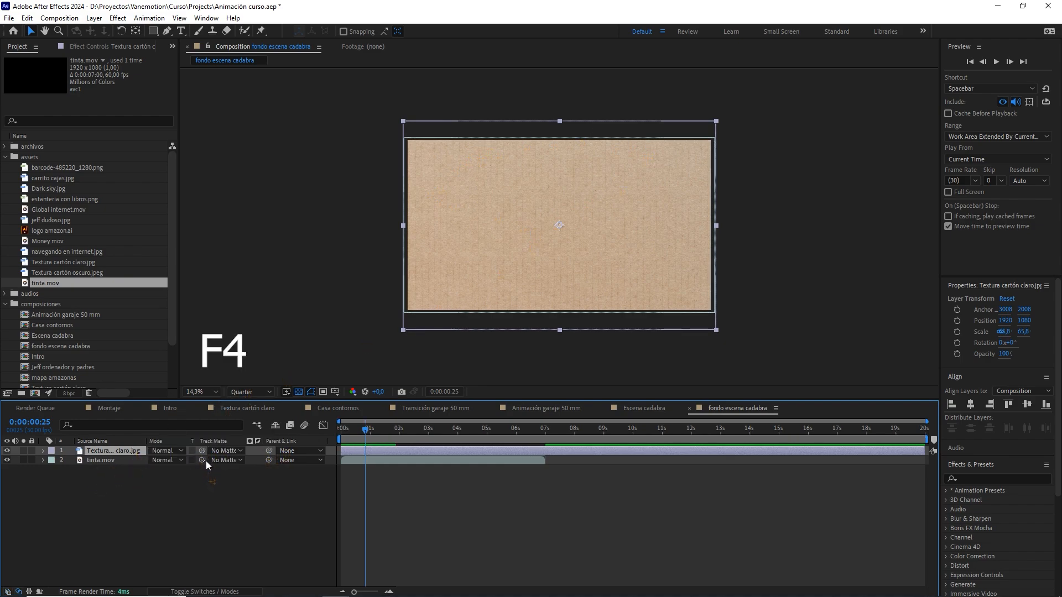
{"action": "left_click_drag", "start_coordinate": [203, 454], "coordinate": [107, 464]}
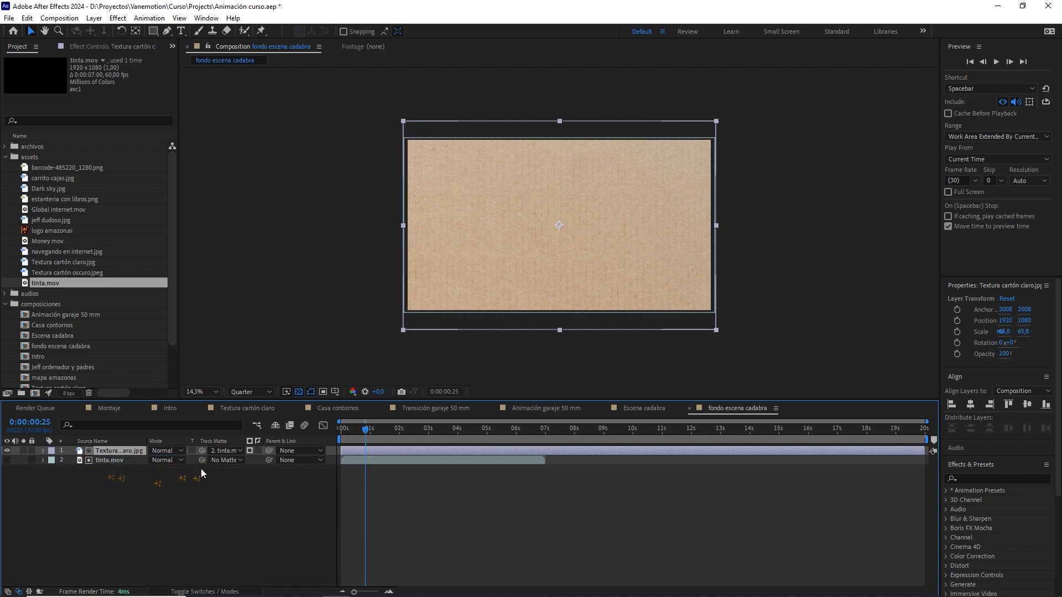
{"action": "left_click_drag", "start_coordinate": [365, 429], "coordinate": [349, 435]}
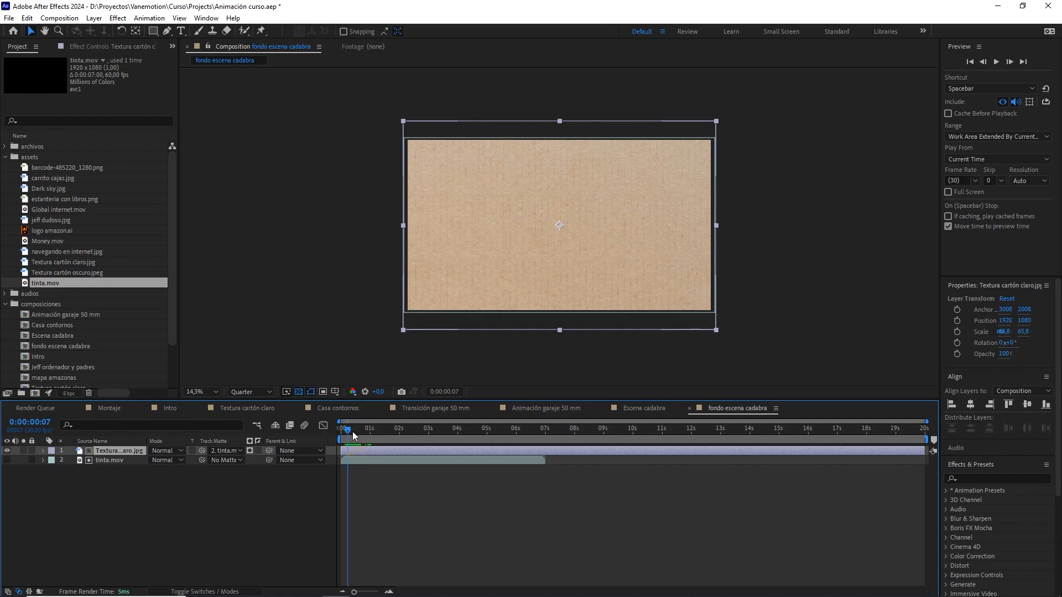
{"action": "left_click", "coordinate": [250, 451]}
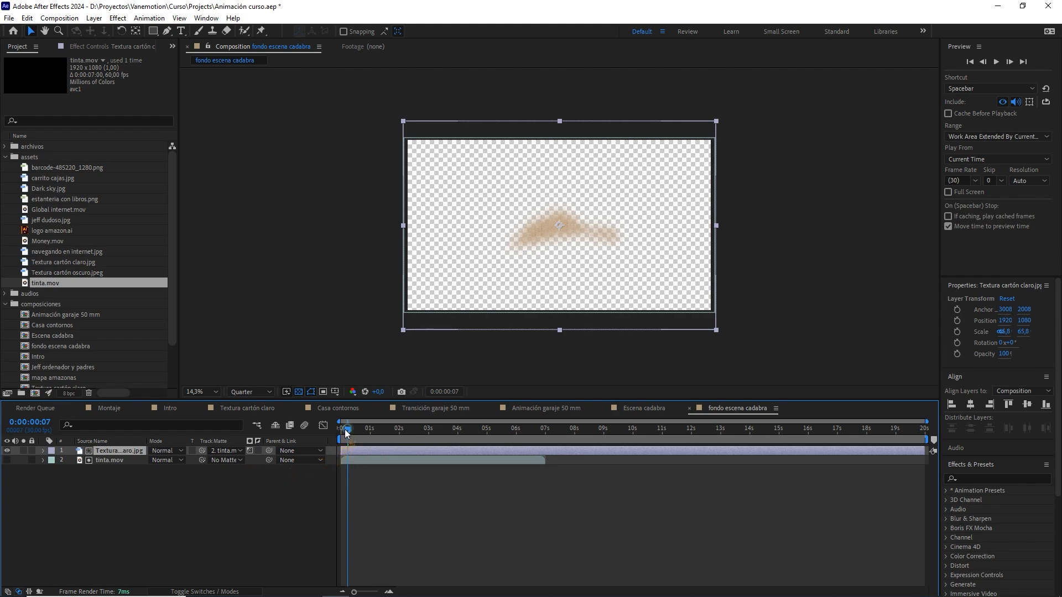
- Enable time remapping on tinta.mov, extend the layer to the composition's end at 20 s, and return the playhead to 0:00:00:00
{"action": "mouse_move", "coordinate": [346, 433]}
{"action": "left_mouse_down"}
{"action": "mouse_move", "coordinate": [544, 424]}
{"action": "mouse_move", "coordinate": [526, 429]}
{"action": "mouse_move", "coordinate": [562, 430]}
{"action": "mouse_move", "coordinate": [543, 430]}
{"action": "mouse_move", "coordinate": [543, 442]}
{"action": "mouse_move", "coordinate": [556, 442]}
{"action": "mouse_move", "coordinate": [519, 450]}
{"action": "mouse_move", "coordinate": [552, 454]}
{"action": "left_mouse_up"}
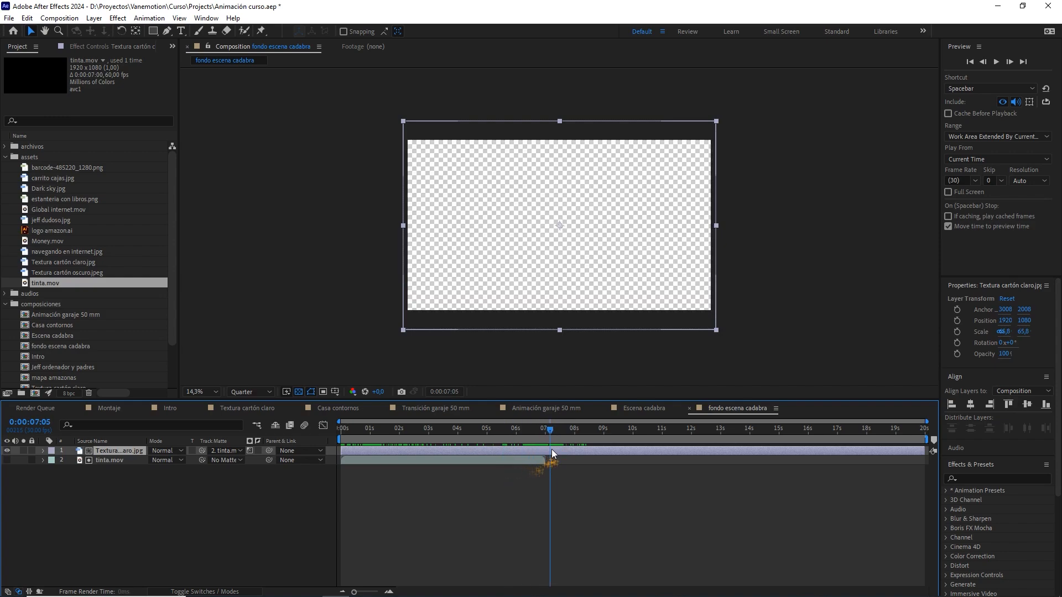
{"action": "left_click", "coordinate": [518, 460]}
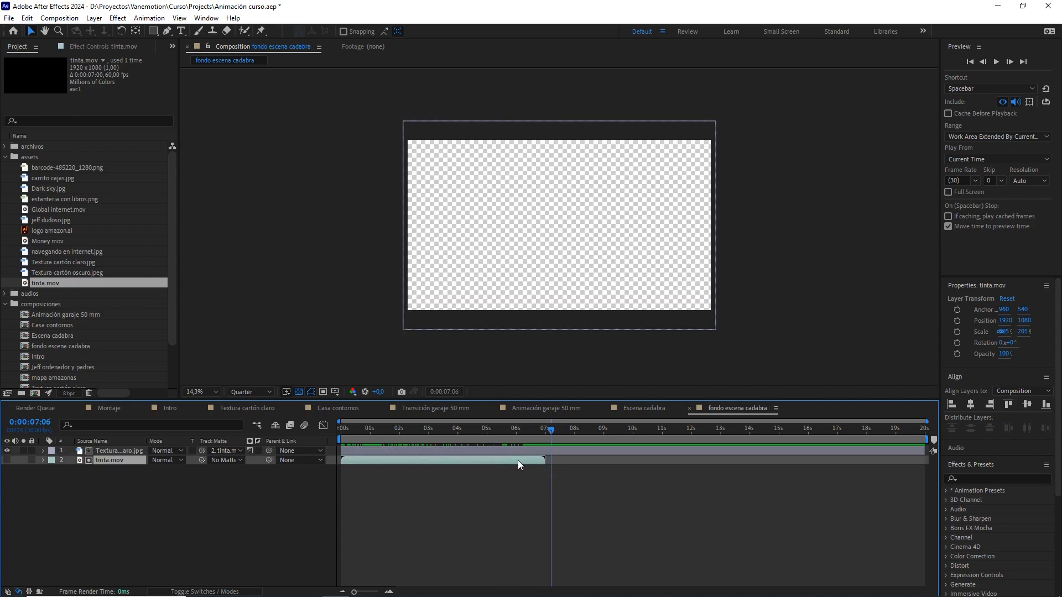
{"action": "right_click", "coordinate": [517, 460]}
{"action": "mouse_move", "coordinate": [622, 196]}
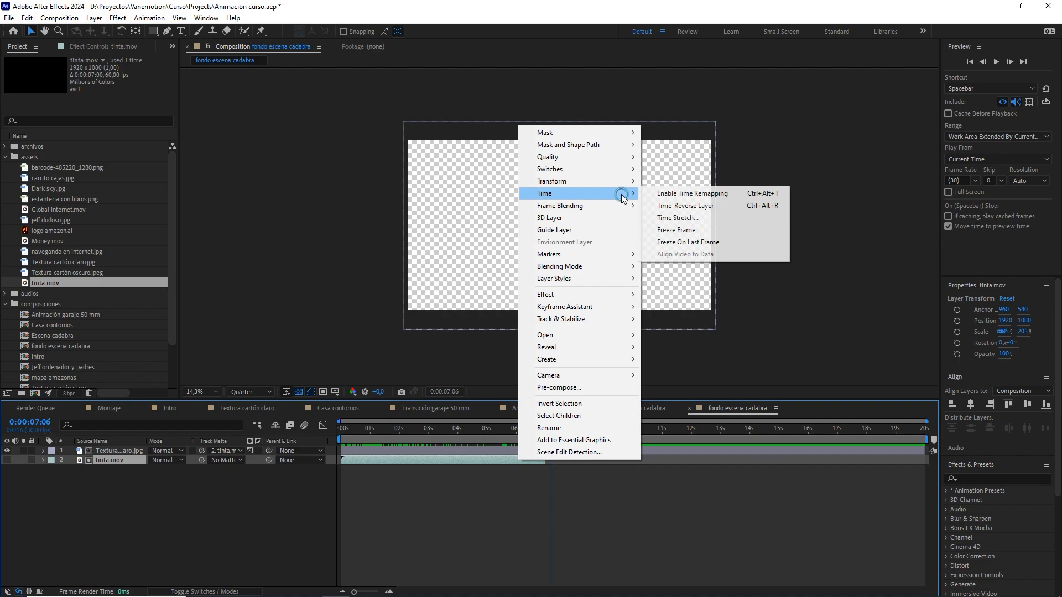
{"action": "left_click", "coordinate": [666, 197]}
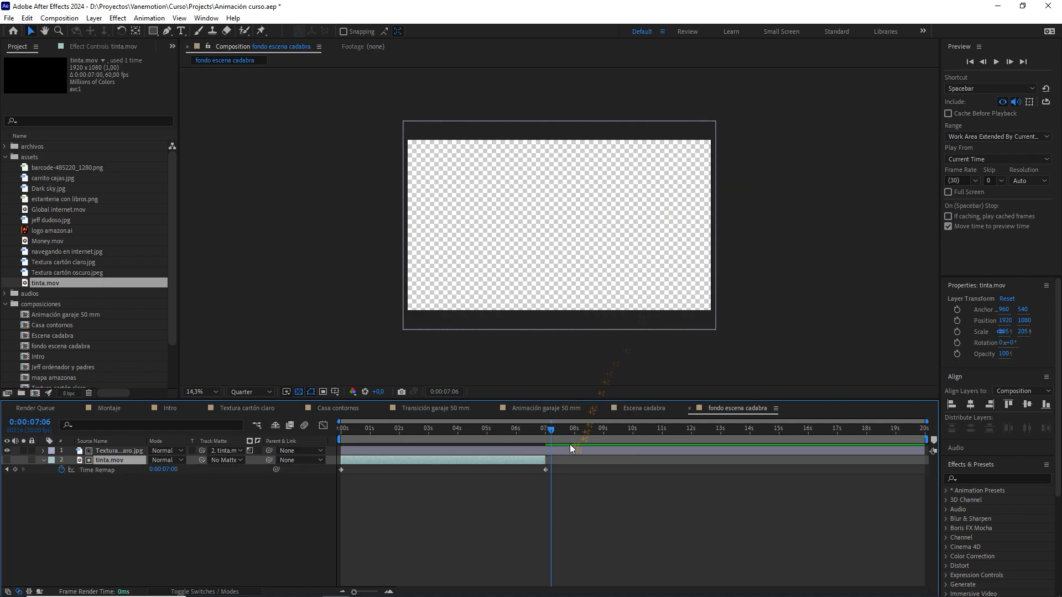
{"action": "left_click_drag", "start_coordinate": [548, 459], "coordinate": [918, 466]}
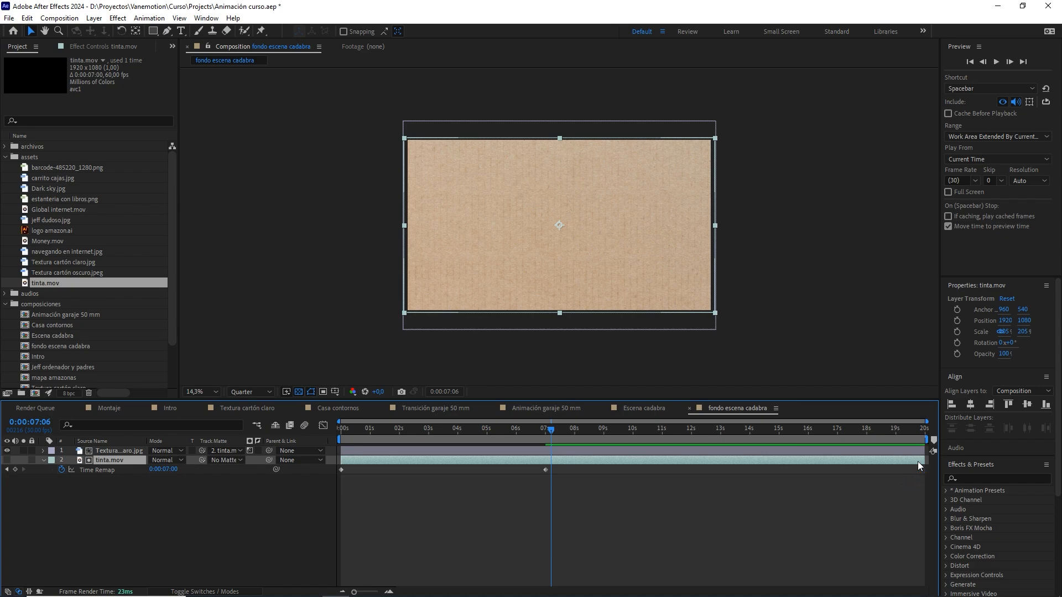
{"action": "mouse_move", "coordinate": [548, 432]}
{"action": "left_mouse_down"}
{"action": "mouse_move", "coordinate": [449, 434]}
{"action": "mouse_move", "coordinate": [616, 432]}
{"action": "mouse_move", "coordinate": [354, 449]}
{"action": "mouse_move", "coordinate": [370, 449]}
{"action": "mouse_move", "coordinate": [299, 497]}
{"action": "left_mouse_up"}
{"action": "left_click", "coordinate": [297, 497]}
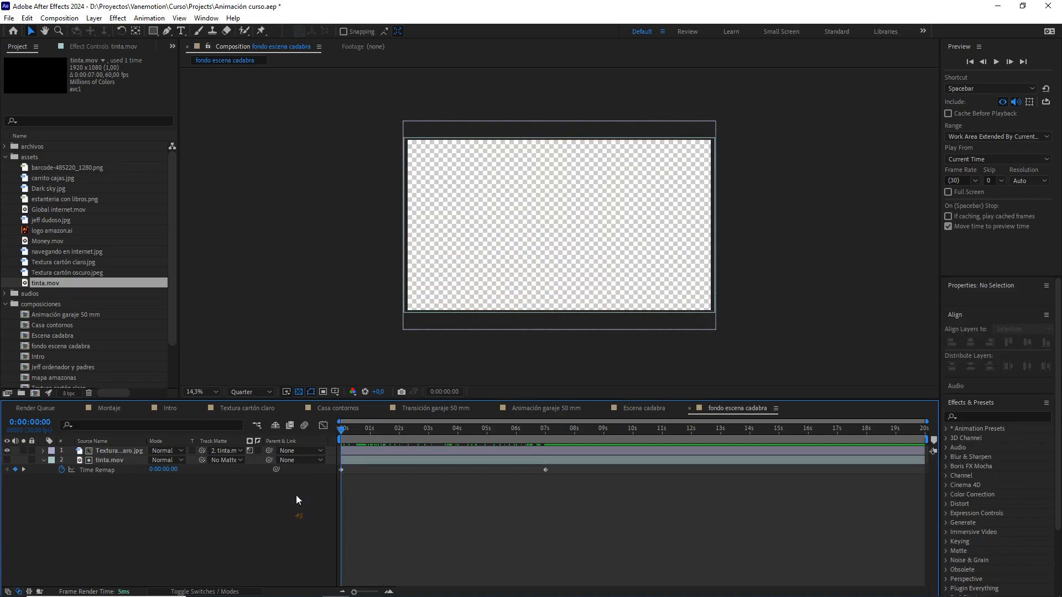
- Add the fondo escena cadabra composition above the audio in Escena cadabra and make it a 3D layer
{"action": "left_click", "coordinate": [653, 409]}
{"action": "left_click", "coordinate": [218, 513]}
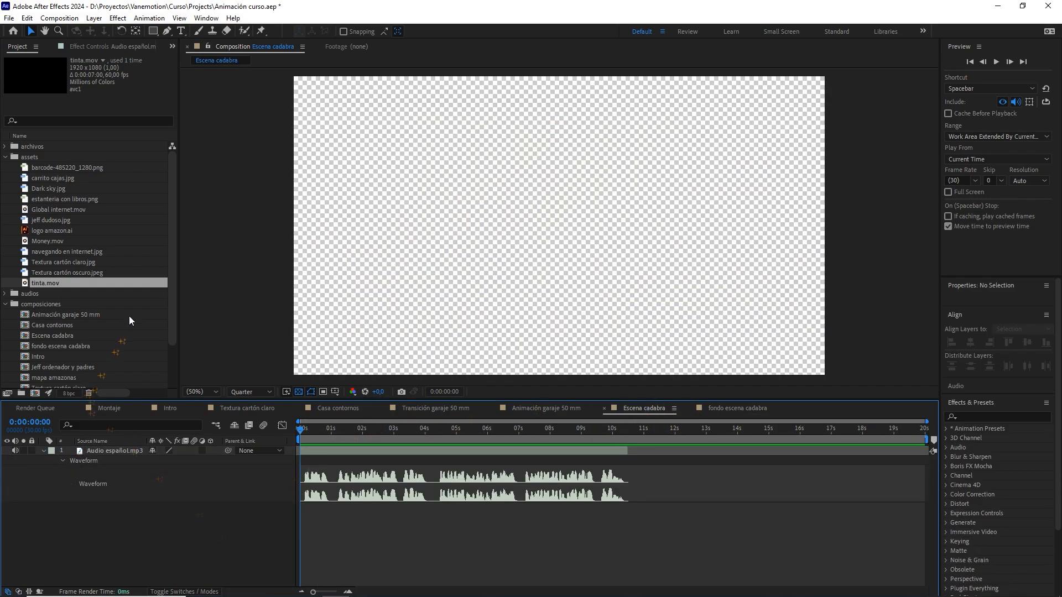
{"action": "left_click_drag", "start_coordinate": [173, 260], "coordinate": [171, 300]}
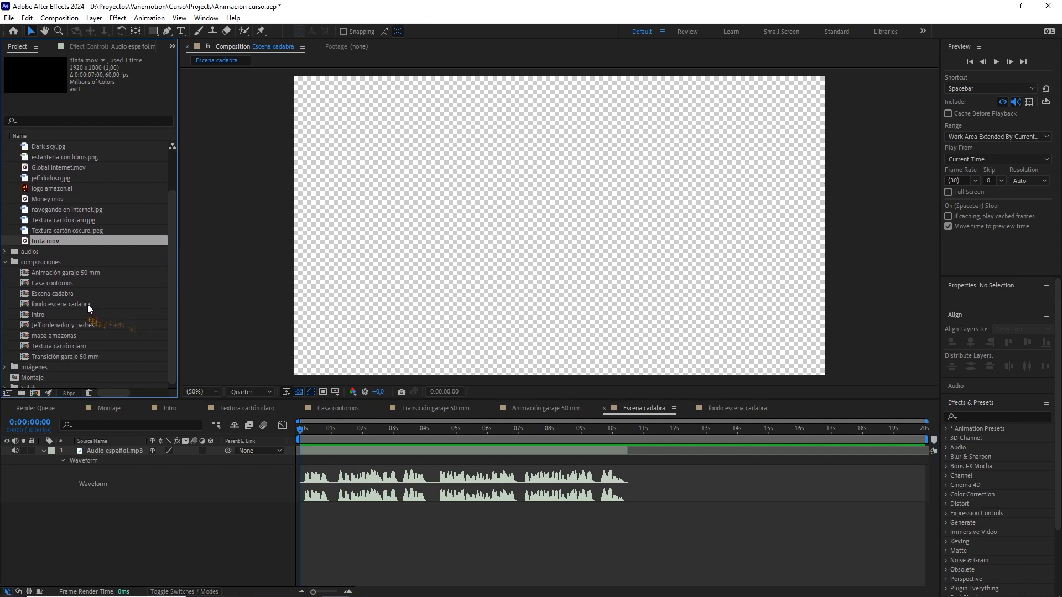
{"action": "left_click_drag", "start_coordinate": [88, 304], "coordinate": [121, 448]}
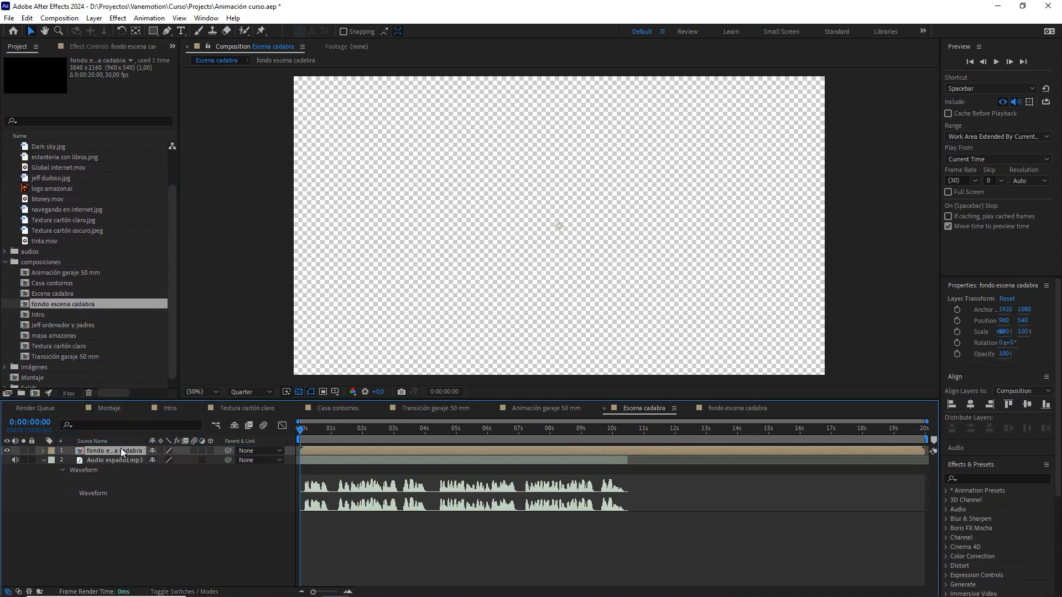
{"action": "left_click", "coordinate": [210, 451]}
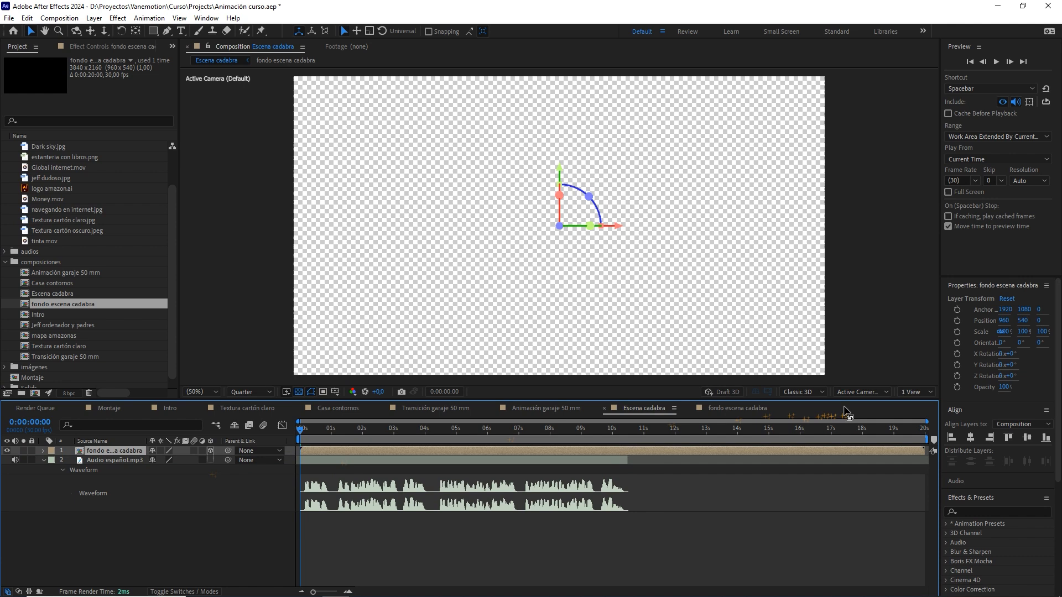
- Show Escena cadabra in two views, with the Left view beside the Active Camera view
{"action": "left_click", "coordinate": [918, 393]}
{"action": "left_click", "coordinate": [920, 411]}
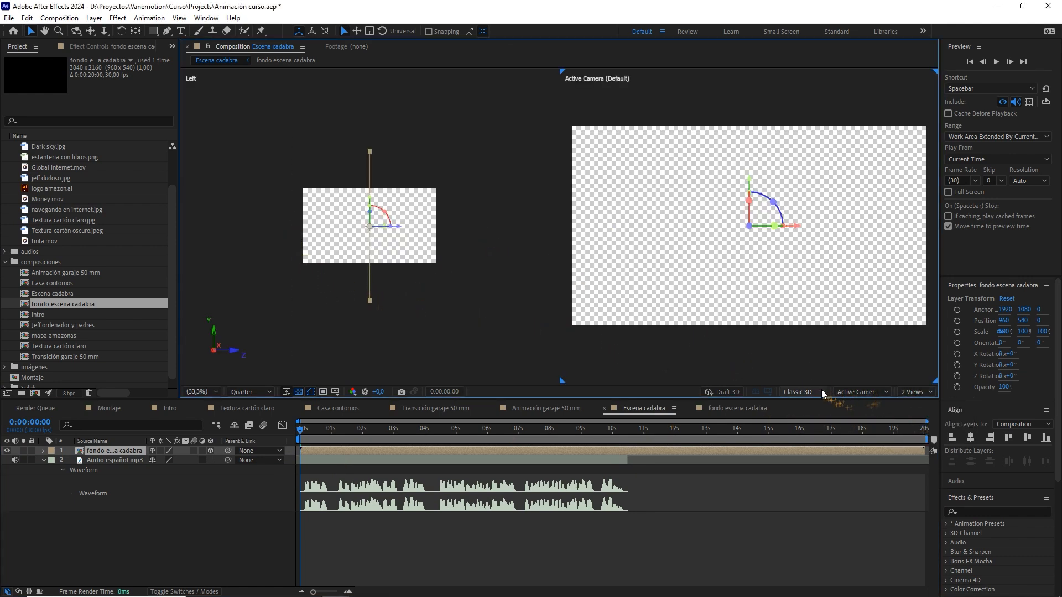
{"action": "left_click", "coordinate": [455, 315]}
{"action": "left_click", "coordinate": [858, 394]}
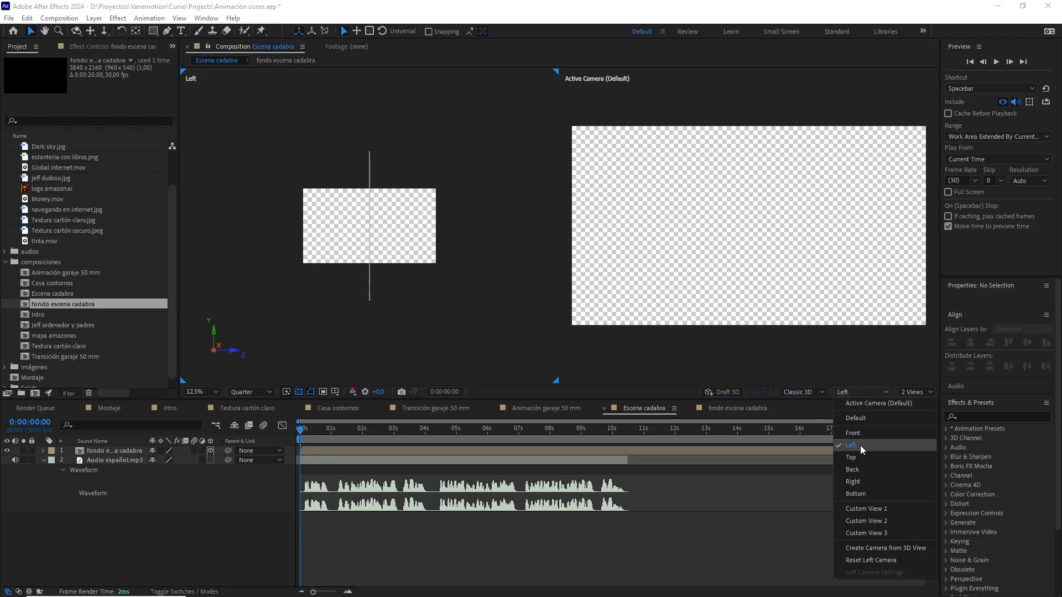
{"action": "left_click", "coordinate": [860, 447]}
- Push the fondo escena cadabra layer back in depth by setting its Z position to 1500
{"action": "left_click", "coordinate": [421, 218]}
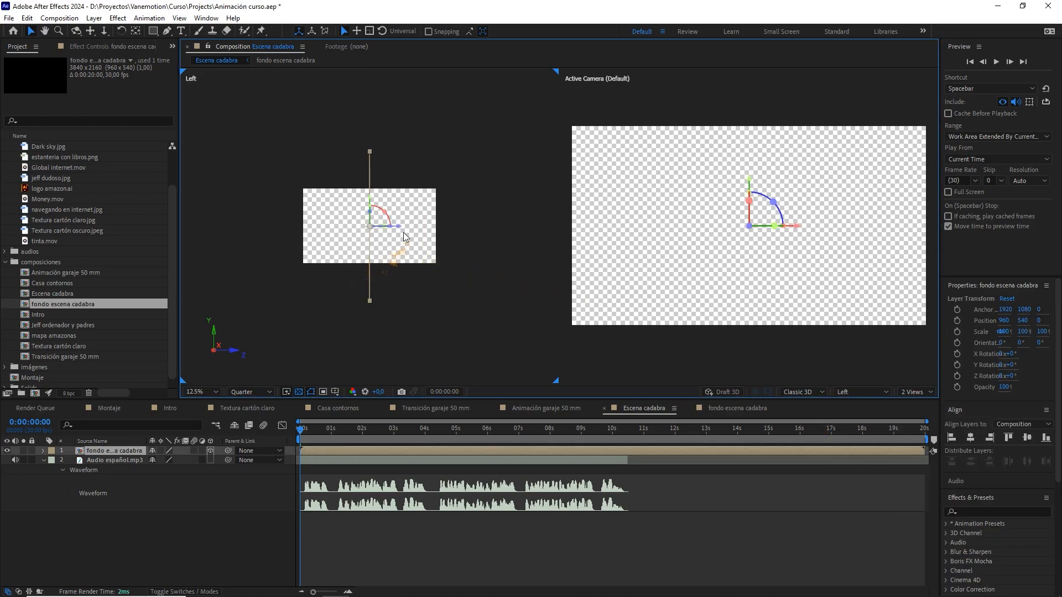
{"action": "left_click_drag", "start_coordinate": [402, 232], "coordinate": [297, 231]}
{"action": "key", "text": "p"}
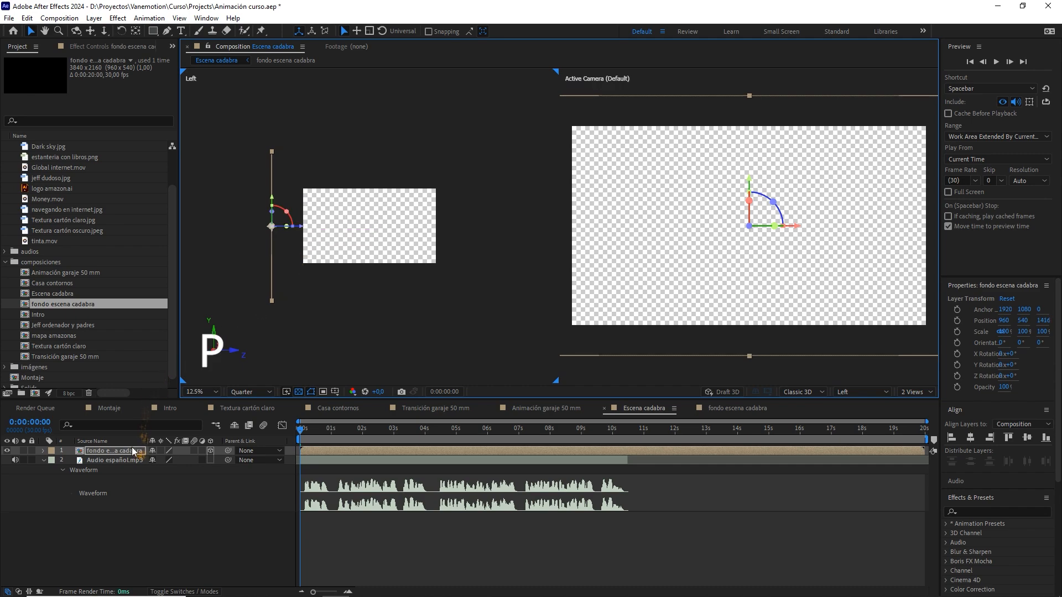
{"action": "left_click", "coordinate": [192, 460]}
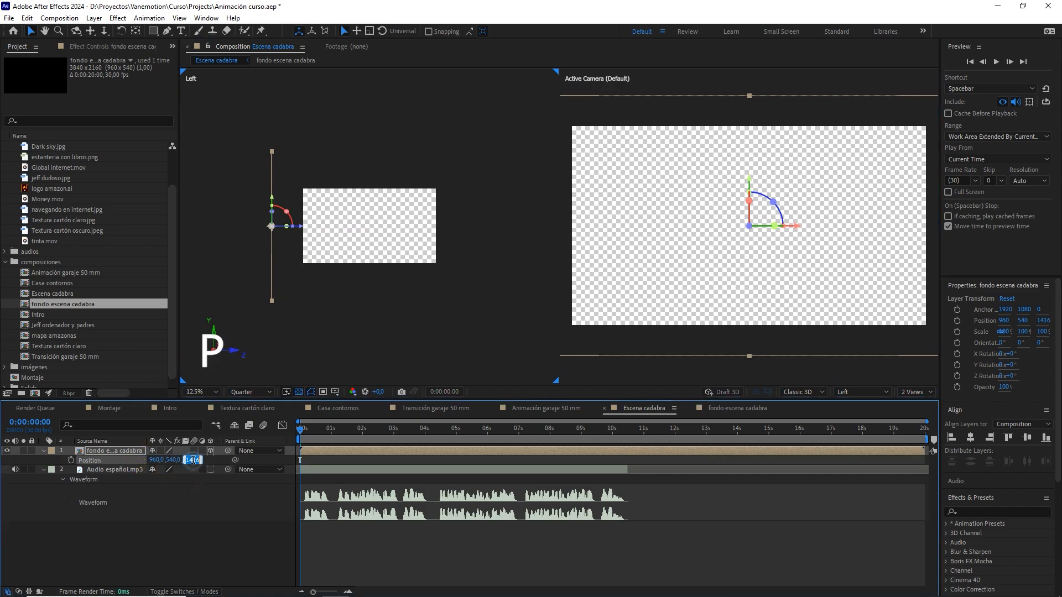
{"action": "type", "text": "15"}
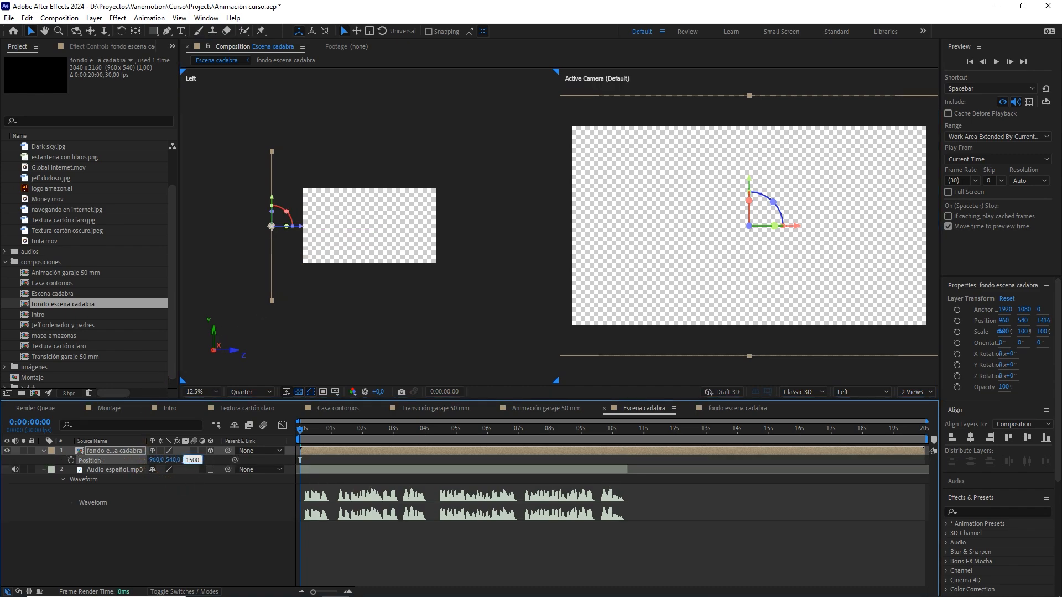
{"action": "type", "text": "00"}
{"action": "left_click", "coordinate": [214, 521]}
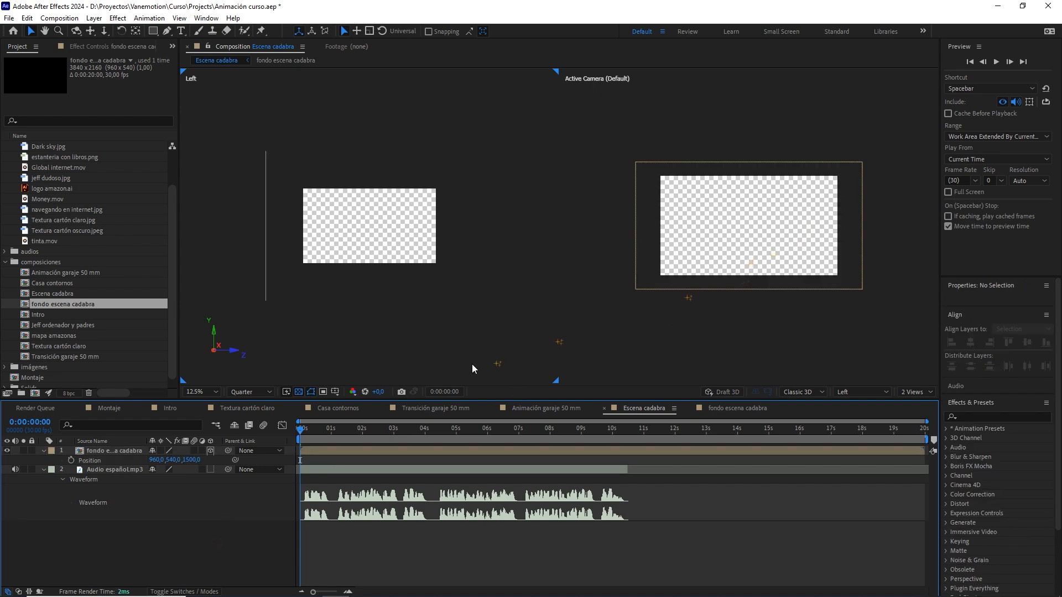
- Move the playhead to 0:00:01:01 to show the cardboard background and return the composition to a single view
{"action": "left_click_drag", "start_coordinate": [303, 432], "coordinate": [332, 438]}
{"action": "left_click", "coordinate": [915, 391]}
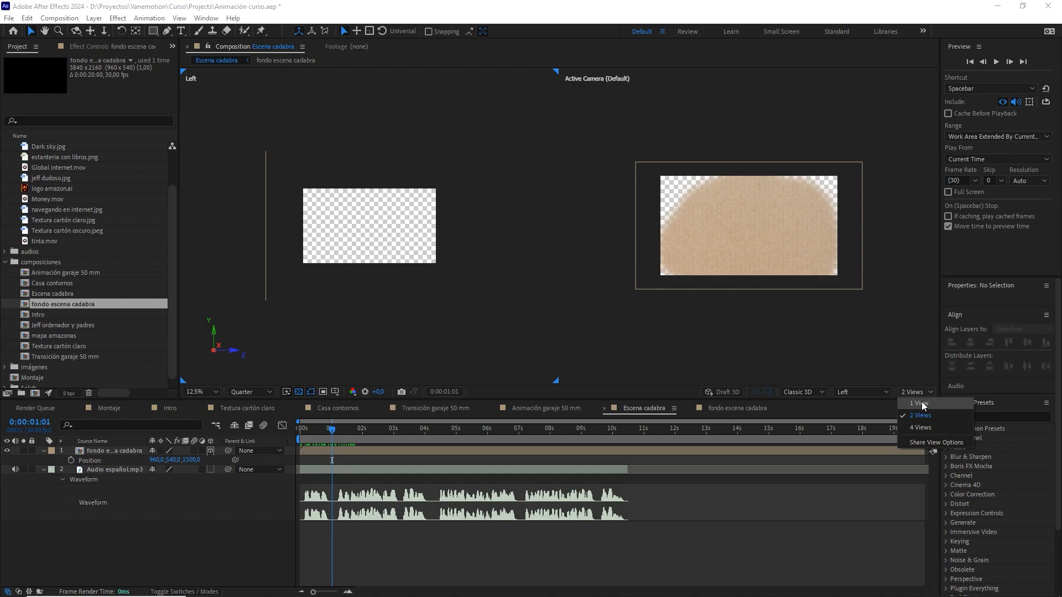
{"action": "left_click", "coordinate": [912, 403]}
- Create a one-node camera with the 50mm preset in Escena cadabra
{"action": "left_click", "coordinate": [150, 539]}
{"action": "right_click", "coordinate": [150, 539]}
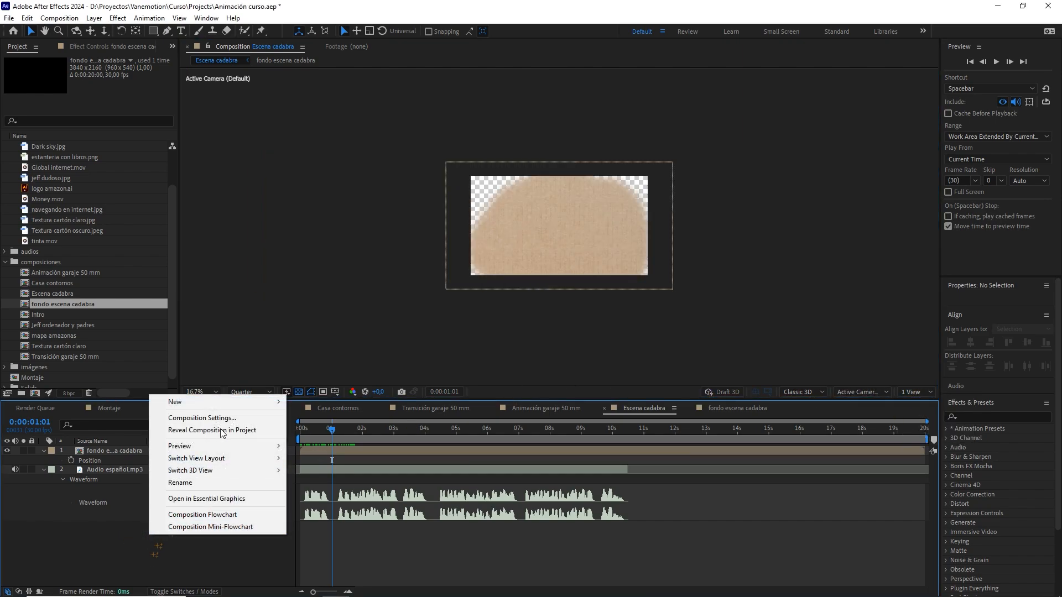
{"action": "mouse_move", "coordinate": [224, 403]}
{"action": "left_click", "coordinate": [333, 453]}
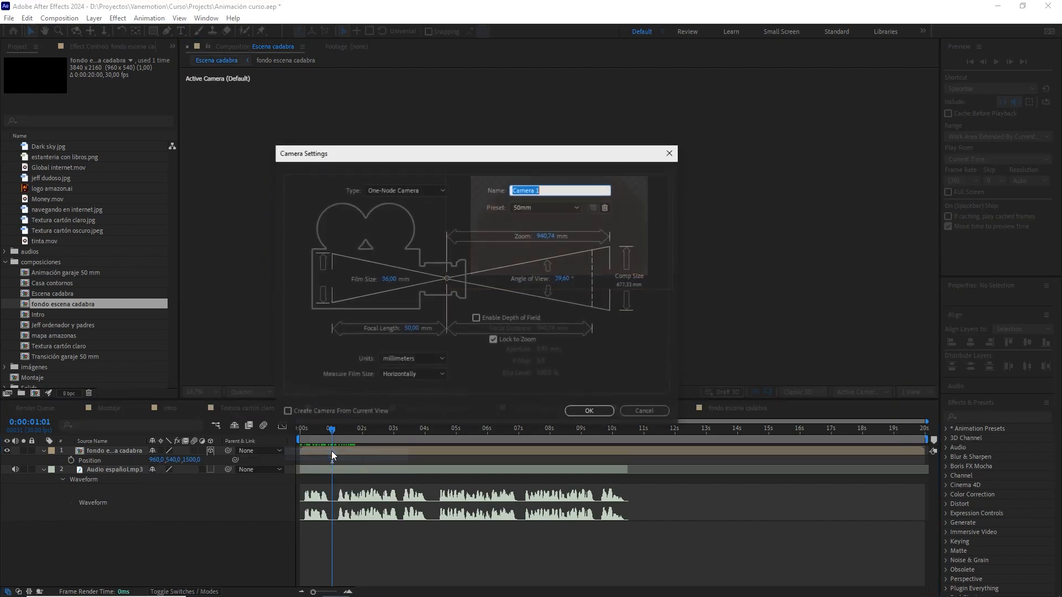
{"action": "left_click", "coordinate": [542, 207]}
{"action": "left_click", "coordinate": [534, 295]}
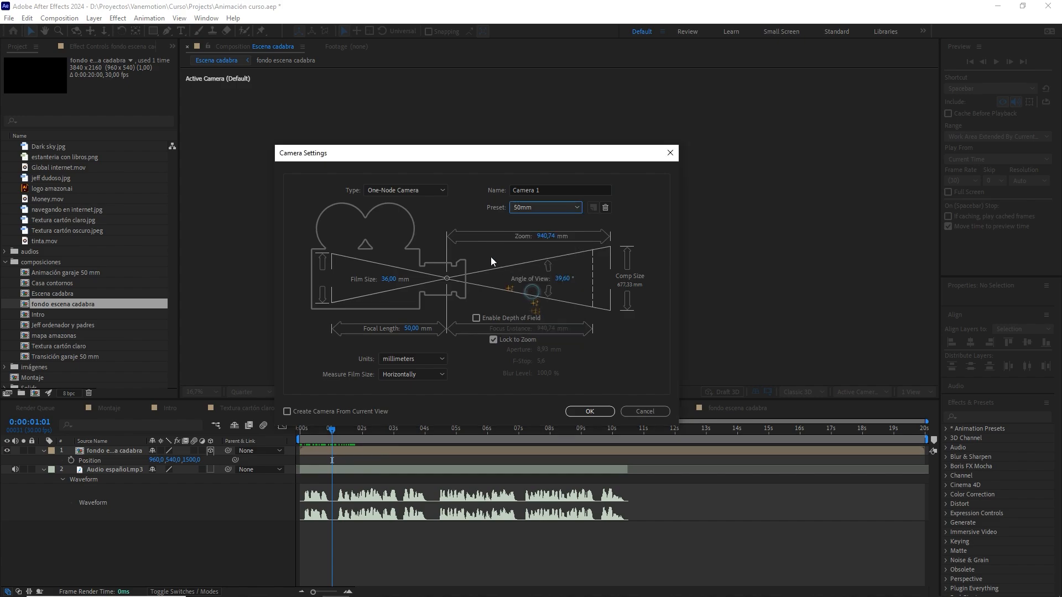
{"action": "left_click", "coordinate": [424, 192]}
{"action": "left_click", "coordinate": [415, 203]}
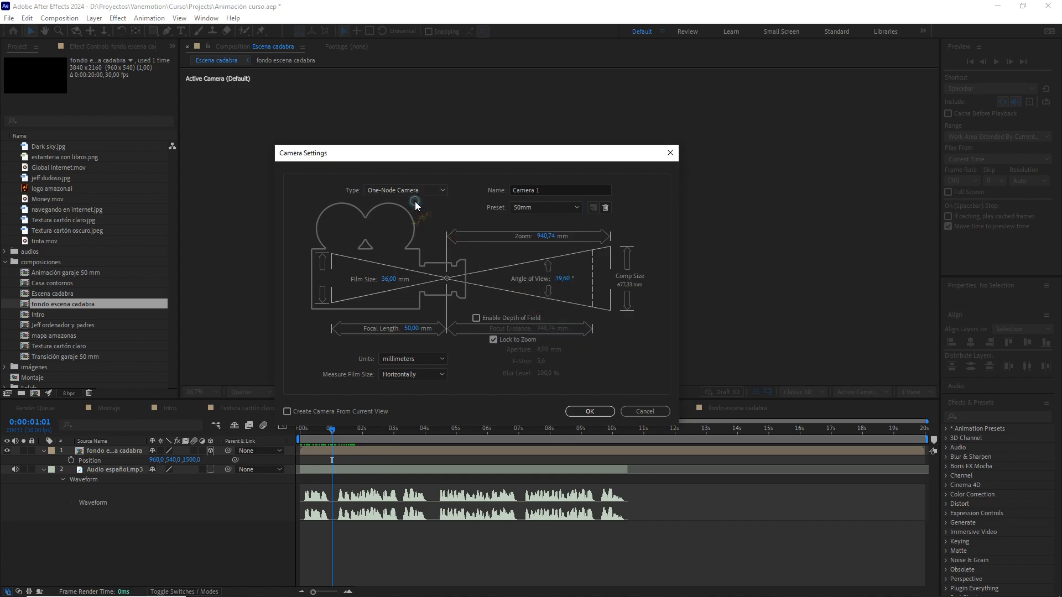
{"action": "left_click", "coordinate": [595, 410]}
- Add a null object as a 3D layer and parent Camera 1 to it
{"action": "right_click", "coordinate": [217, 532]}
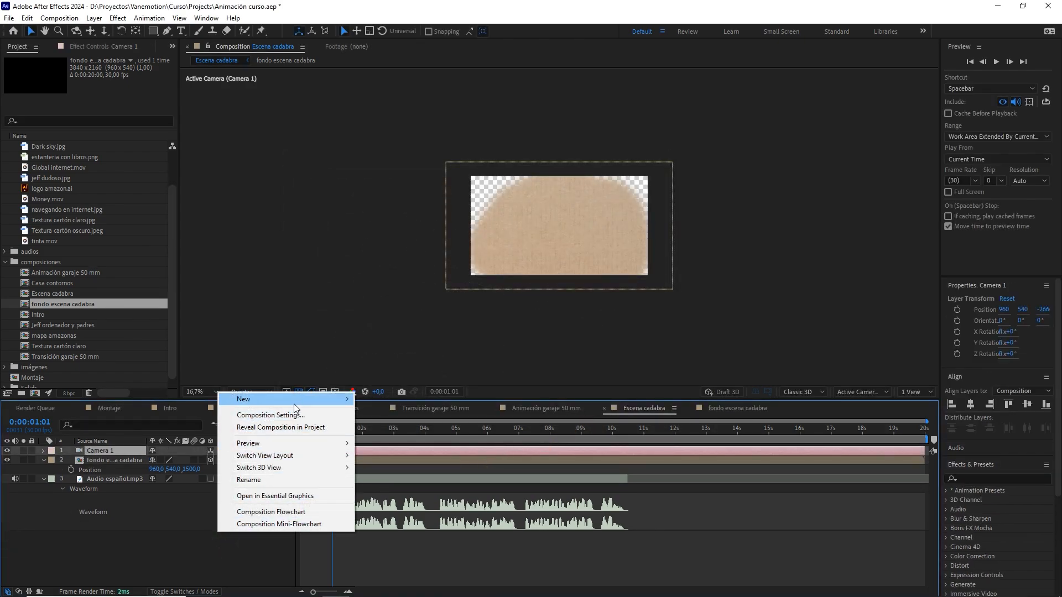
{"action": "mouse_move", "coordinate": [293, 400]}
{"action": "left_click", "coordinate": [400, 468]}
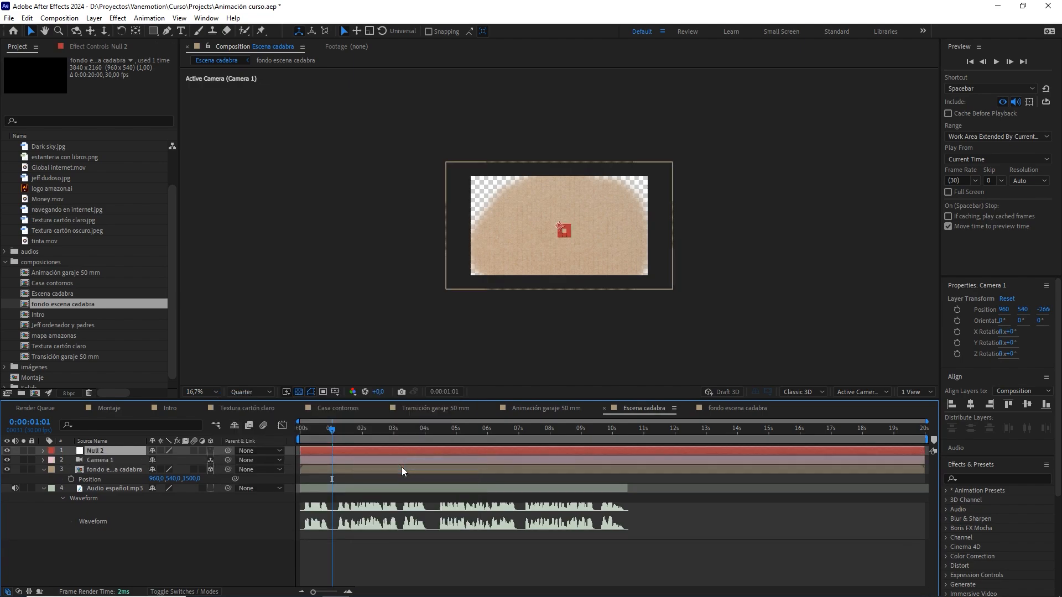
{"action": "left_click", "coordinate": [210, 451]}
{"action": "left_click", "coordinate": [93, 459]}
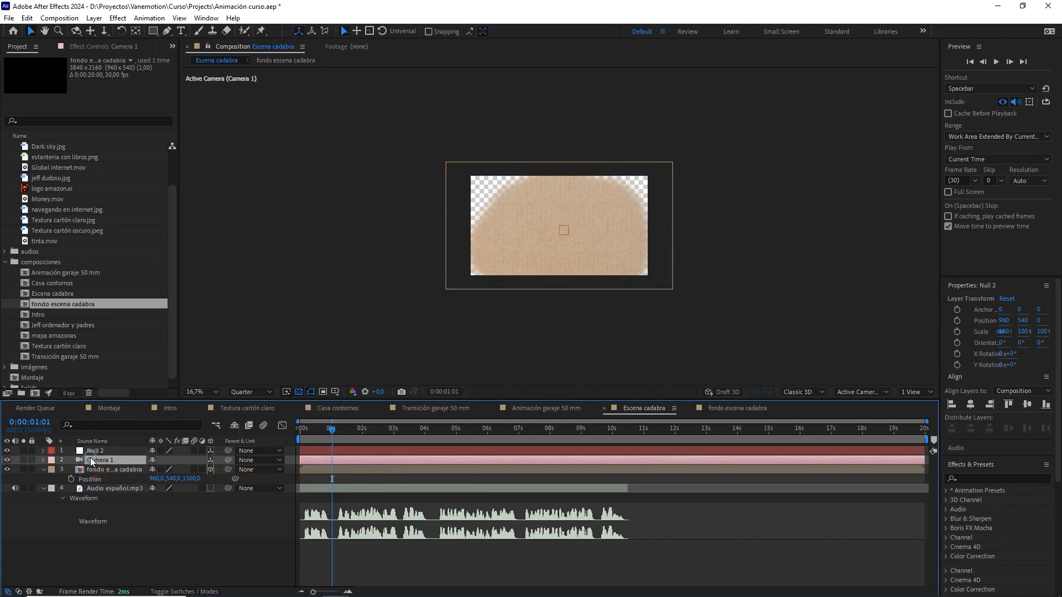
{"action": "left_click_drag", "start_coordinate": [228, 460], "coordinate": [129, 450]}
- Keyframe the null's position at 0:00:00:00 and again at 0:00:02:25
{"action": "left_click_drag", "start_coordinate": [324, 433], "coordinate": [287, 455]}
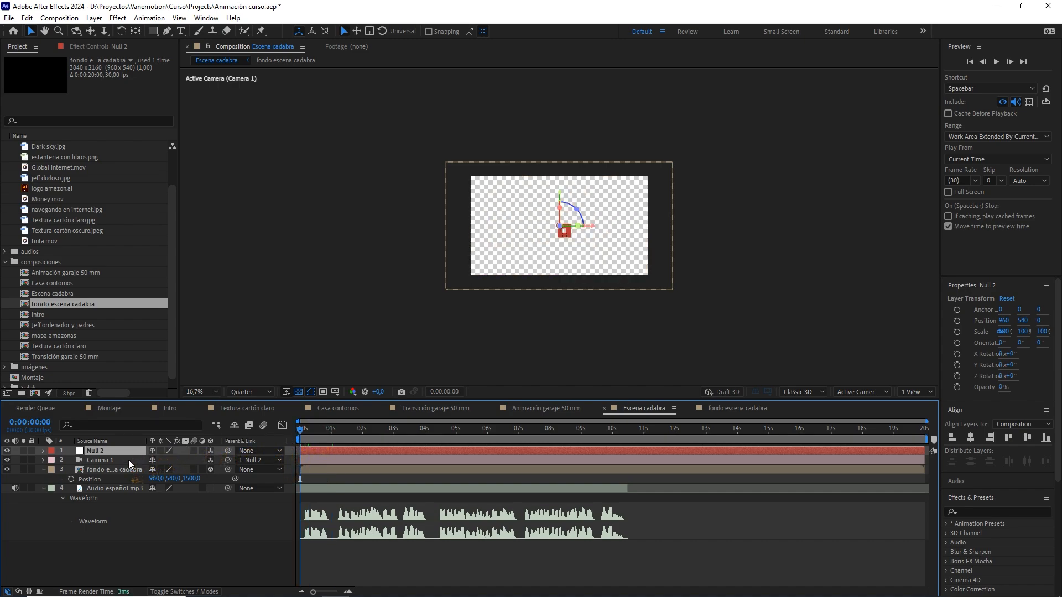
{"action": "key", "text": "p"}
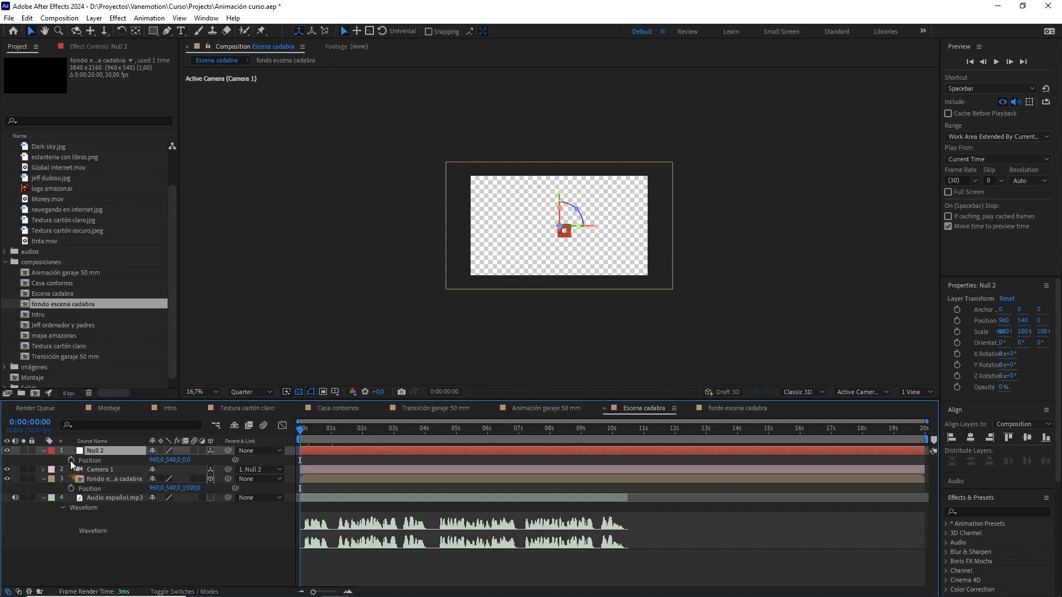
{"action": "left_click", "coordinate": [70, 460]}
{"action": "left_click_drag", "start_coordinate": [330, 440], "coordinate": [389, 444]}
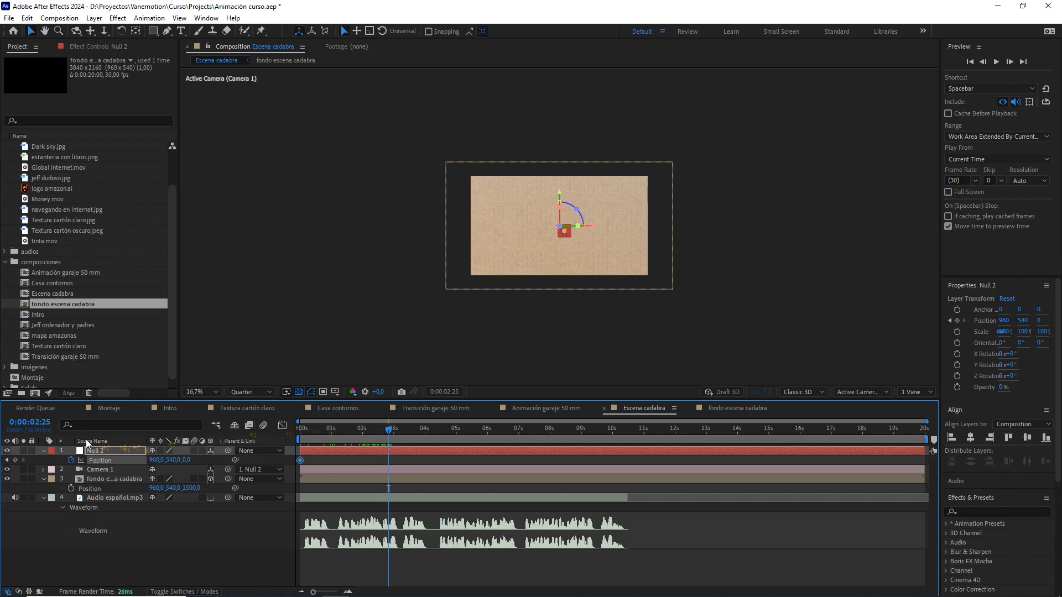
{"action": "left_click", "coordinate": [14, 460]}
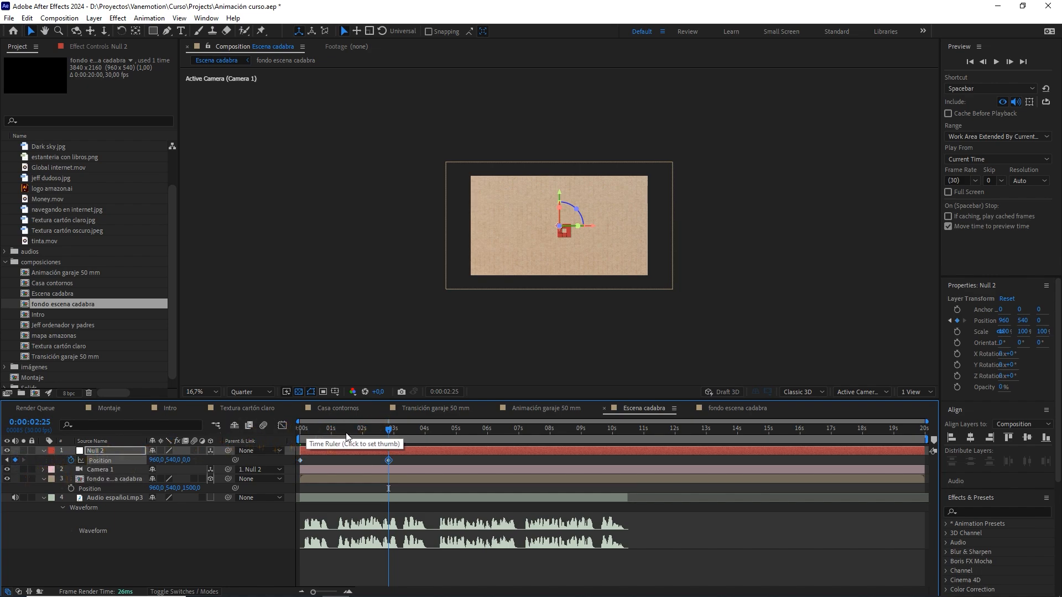
- At 0:00:00:00, set the null's position to 880 in X and 2220 in Z
{"action": "key", "text": "Home"}
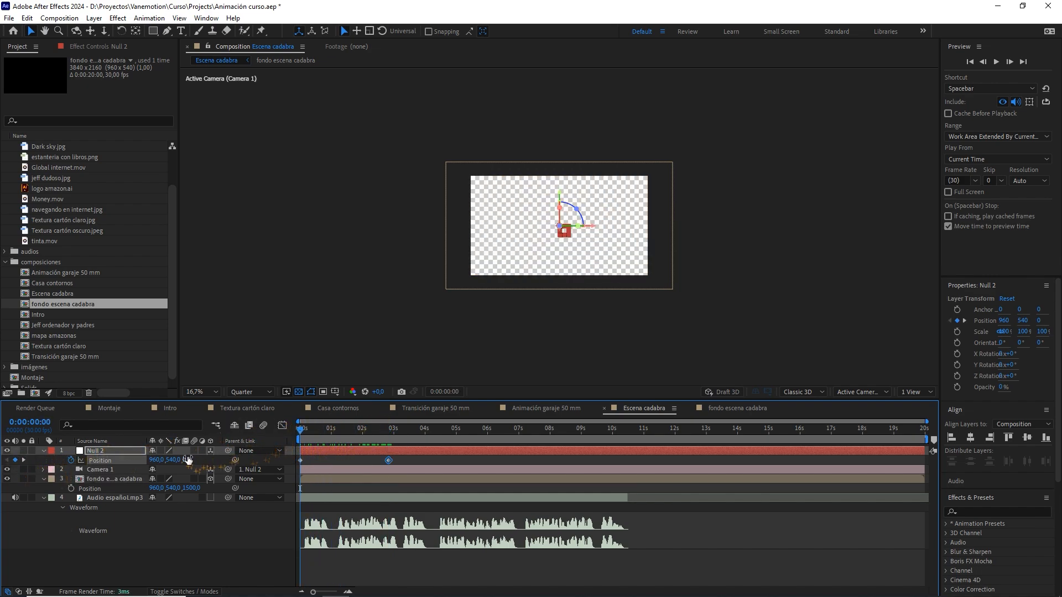
{"action": "left_click_drag", "start_coordinate": [188, 460], "coordinate": [294, 463]}
{"action": "left_click", "coordinate": [198, 459]}
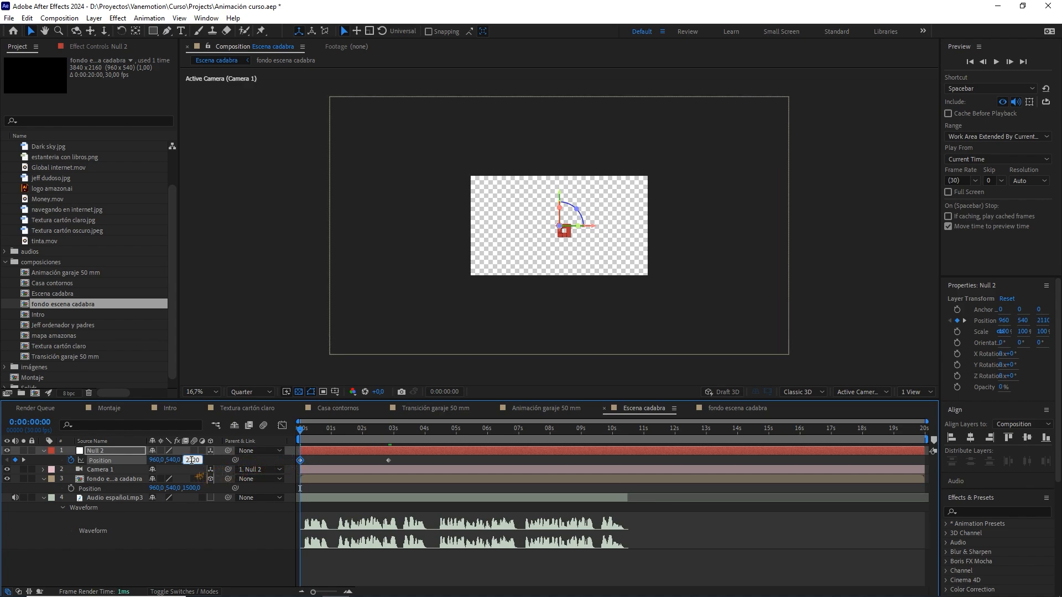
{"action": "type", "text": "2220"}
{"action": "left_click", "coordinate": [197, 549]}
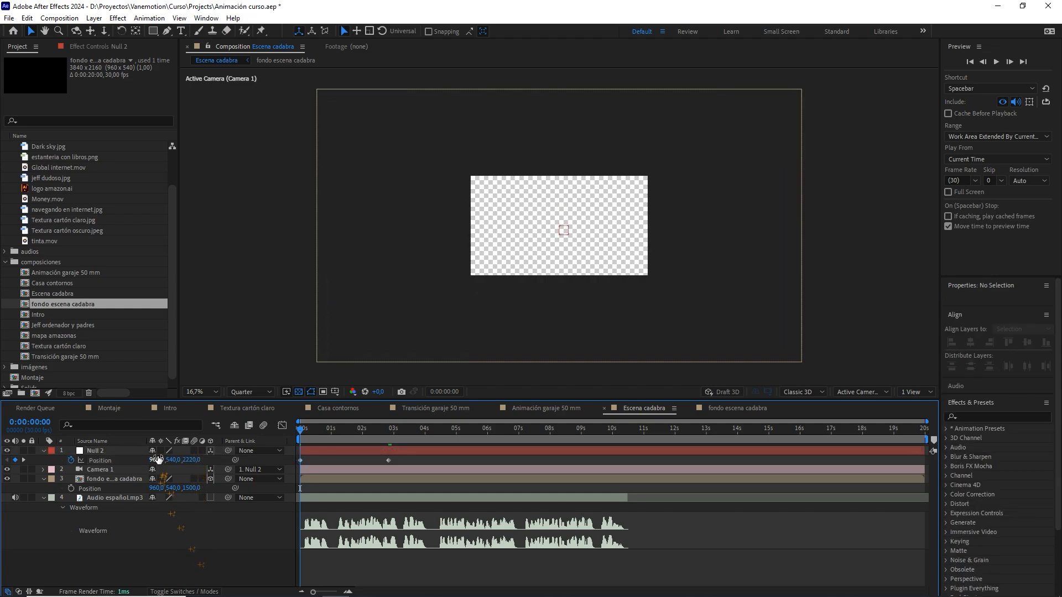
{"action": "left_click_drag", "start_coordinate": [156, 460], "coordinate": [52, 474]}
{"action": "left_click", "coordinate": [161, 459]}
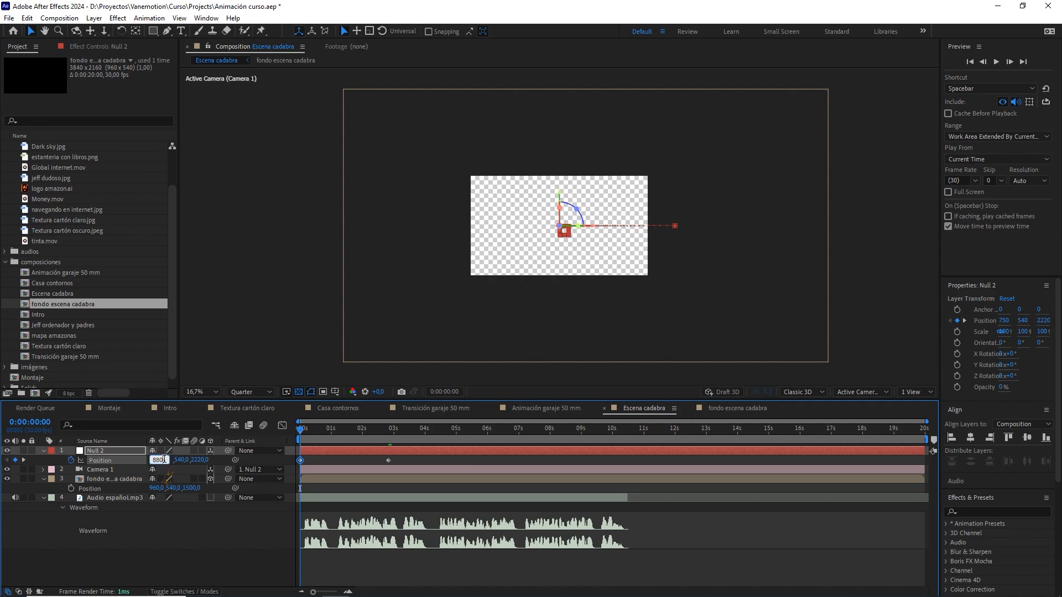
{"action": "left_click", "coordinate": [206, 527]}
- Ease both of the null's position keyframes and reshape the speed graph for a fast start and a long, gradual slowdown
{"action": "left_click_drag", "start_coordinate": [413, 456], "coordinate": [286, 473]}
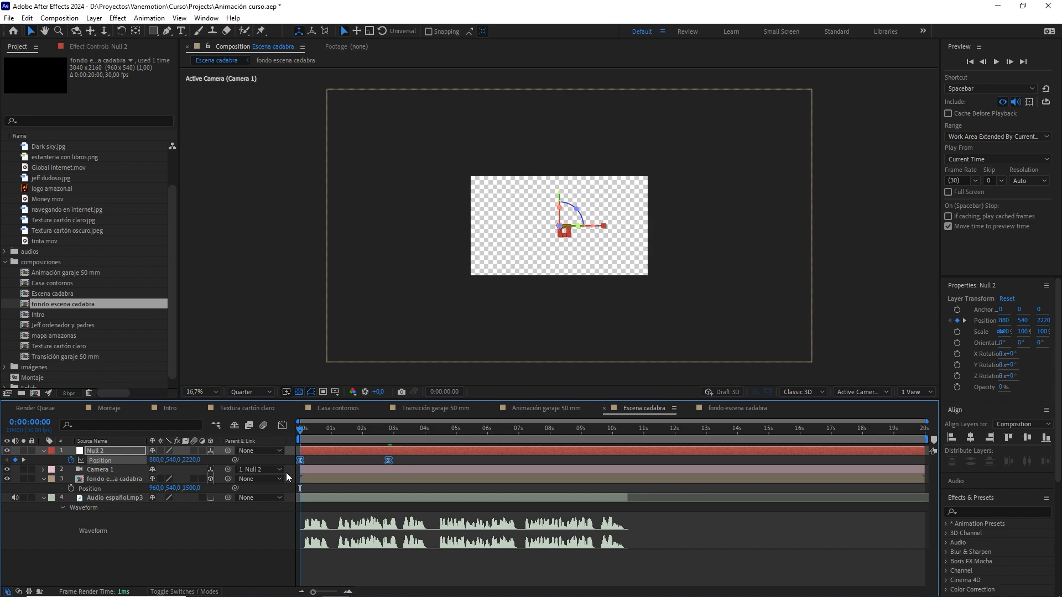
{"action": "left_click", "coordinate": [282, 425]}
{"action": "left_click_drag", "start_coordinate": [346, 496], "coordinate": [296, 566]}
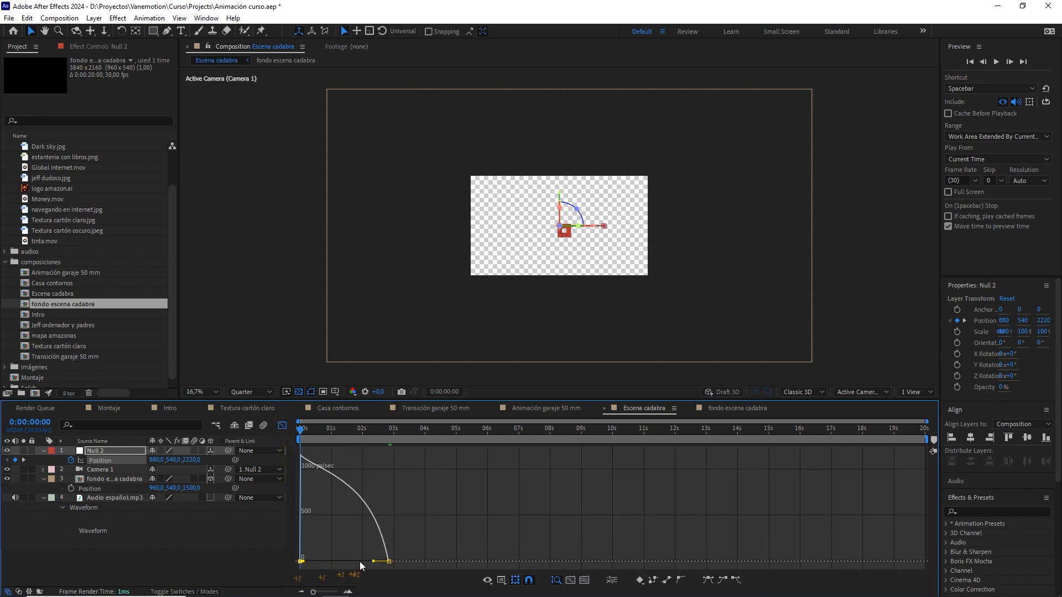
{"action": "left_click_drag", "start_coordinate": [374, 563], "coordinate": [344, 561]}
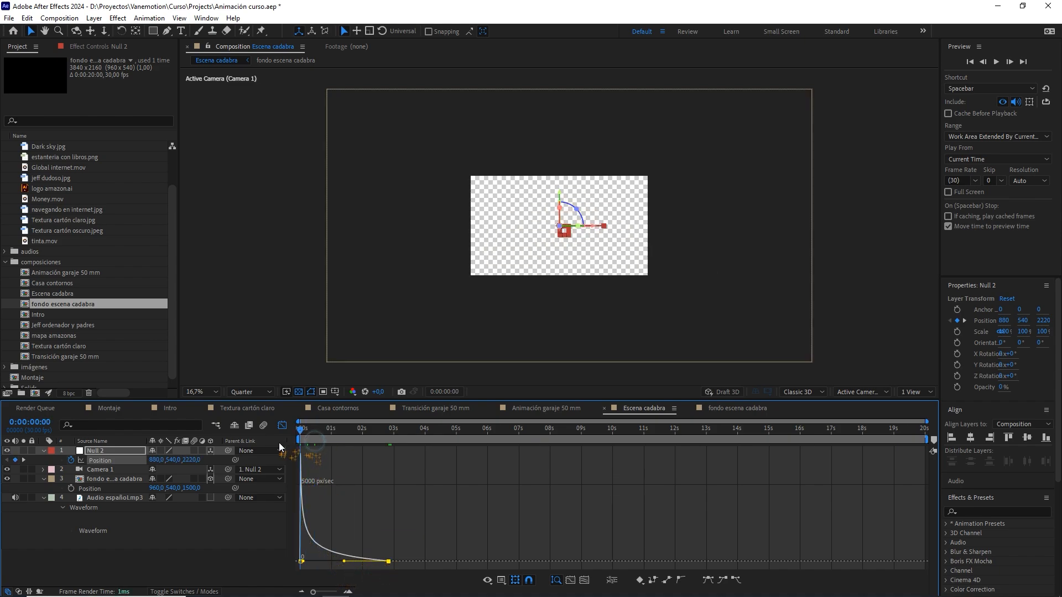
- Preview the camera move, return to the layer bars, and place the playhead on the second position keyframe at 0:00:02:25
{"action": "key", "text": "space"}
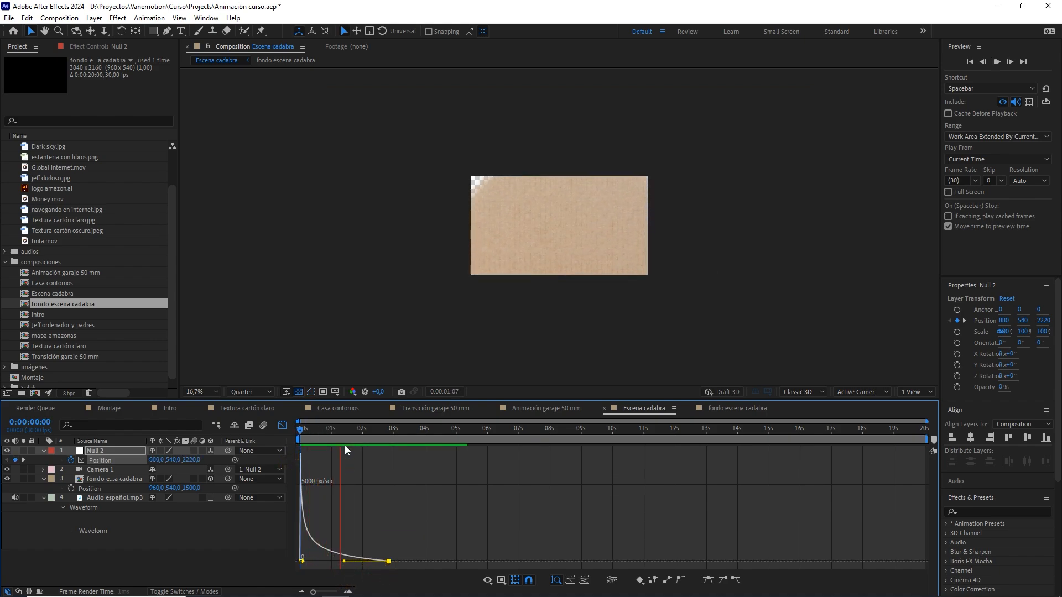
{"action": "key", "text": "space"}
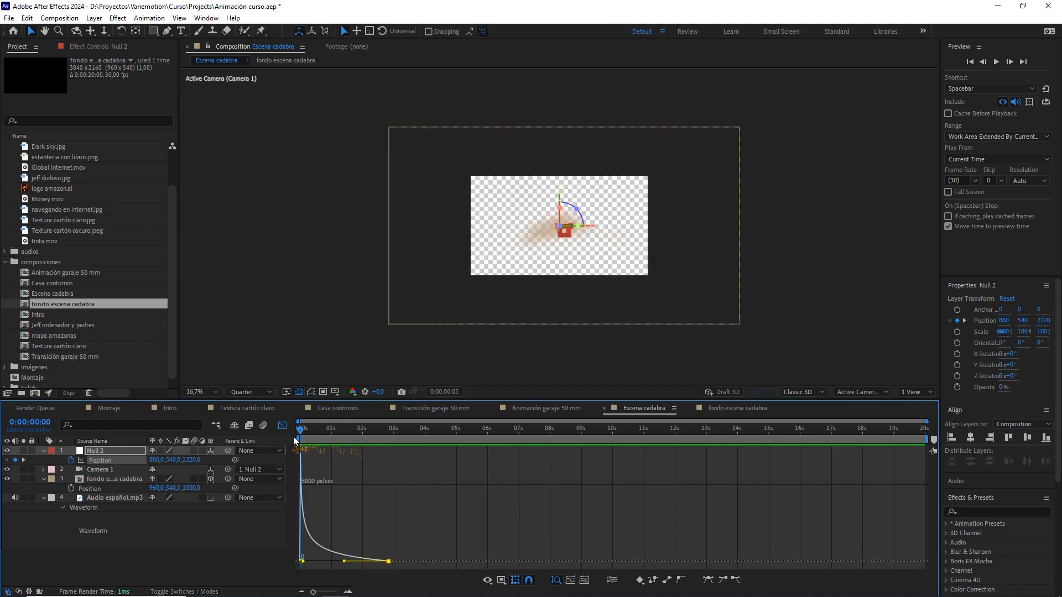
{"action": "left_click", "coordinate": [282, 425]}
{"action": "left_click_drag", "start_coordinate": [360, 435], "coordinate": [386, 433]}
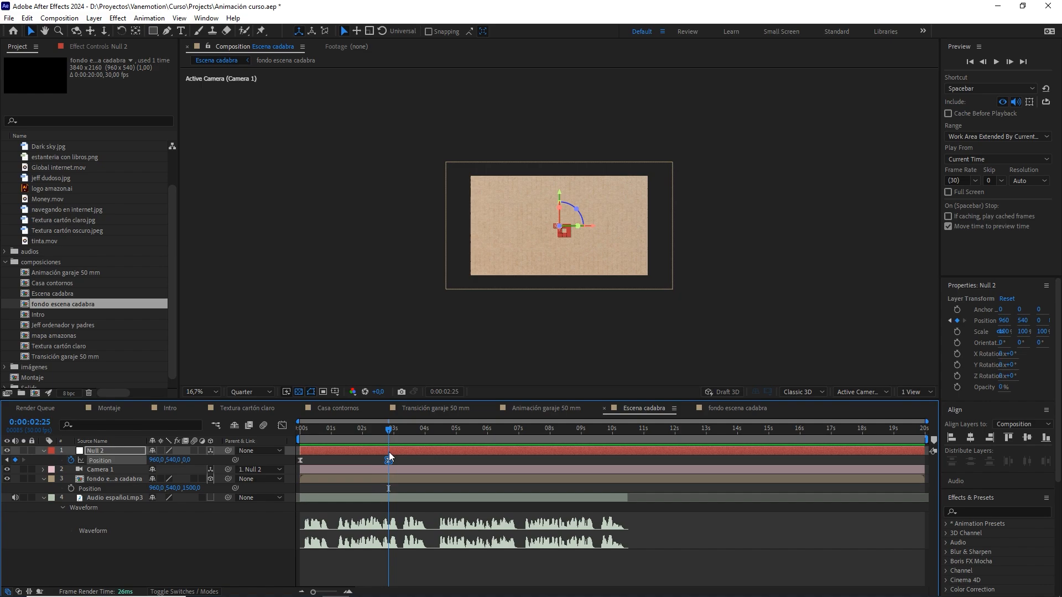
{"action": "left_click", "coordinate": [201, 547]}
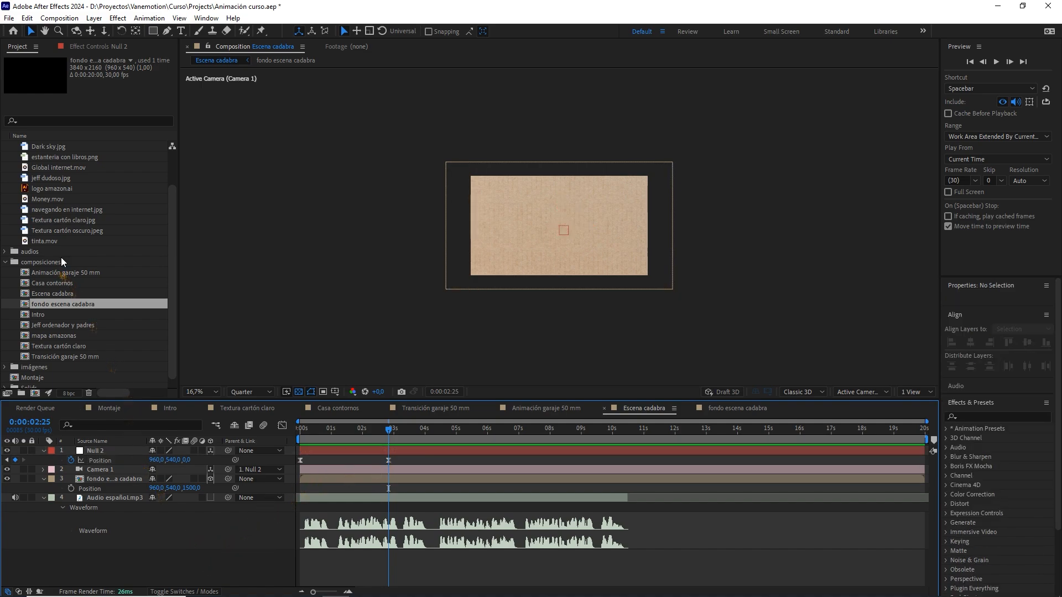
- Create a composition from jeff pensando y de pie.png and keep it in the composiciones folder
{"action": "left_click", "coordinate": [5, 263]}
{"action": "left_click", "coordinate": [11, 314]}
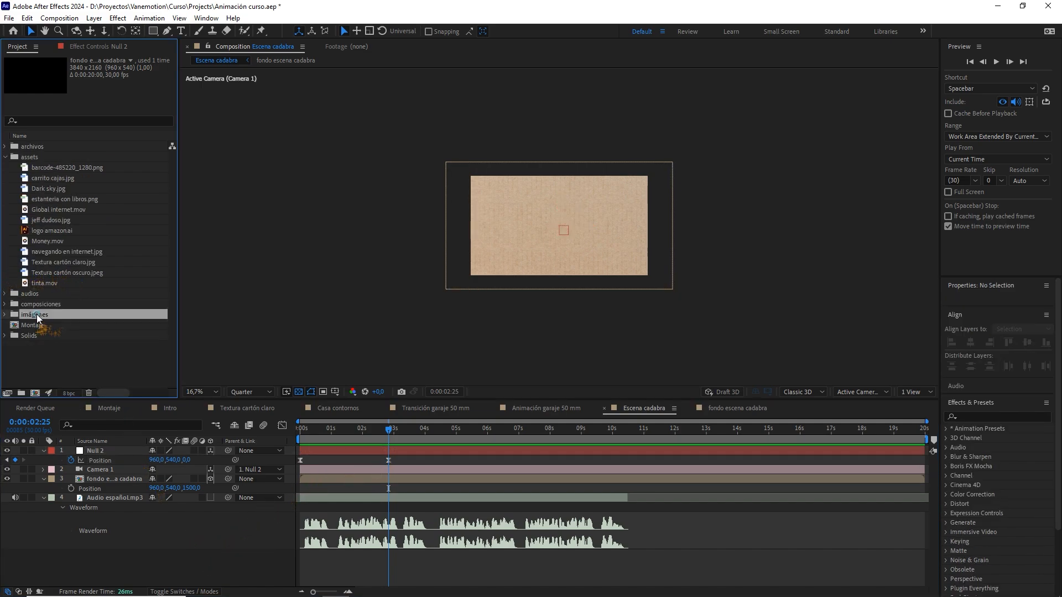
{"action": "left_click", "coordinate": [5, 316]}
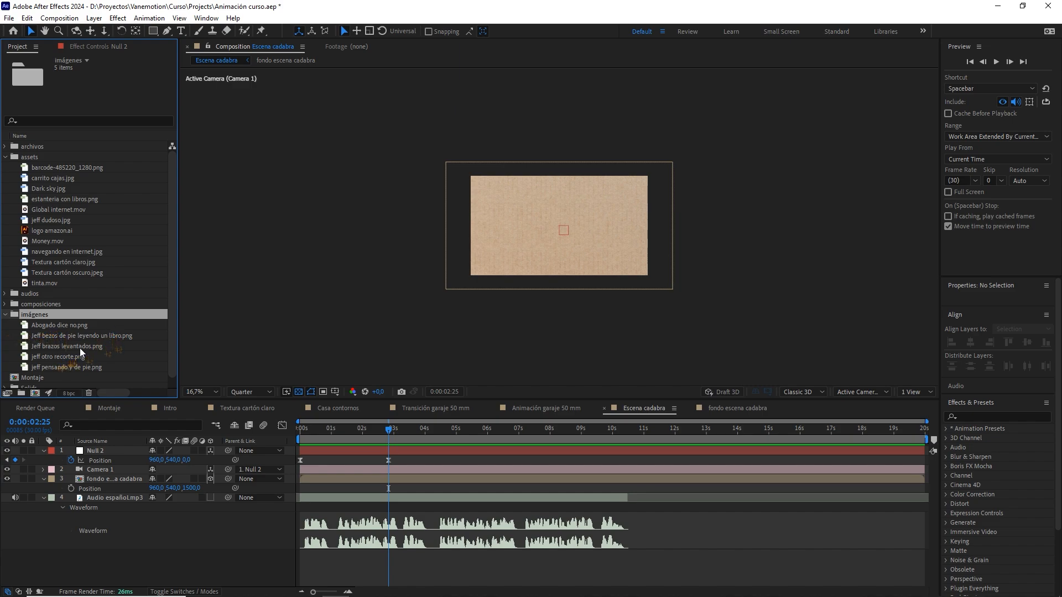
{"action": "left_click", "coordinate": [71, 366]}
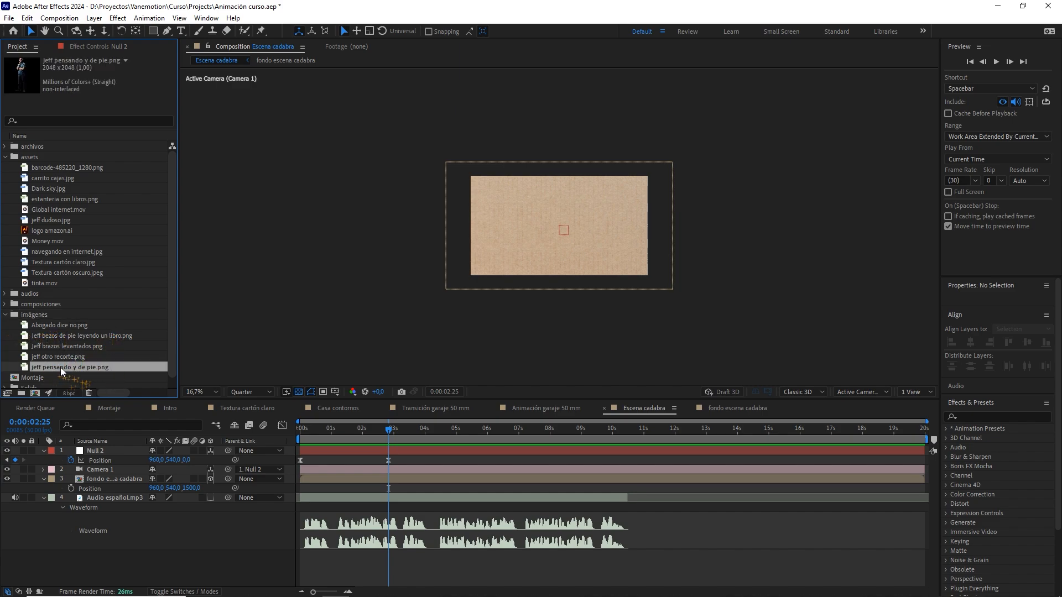
{"action": "left_click_drag", "start_coordinate": [90, 370], "coordinate": [42, 304]}
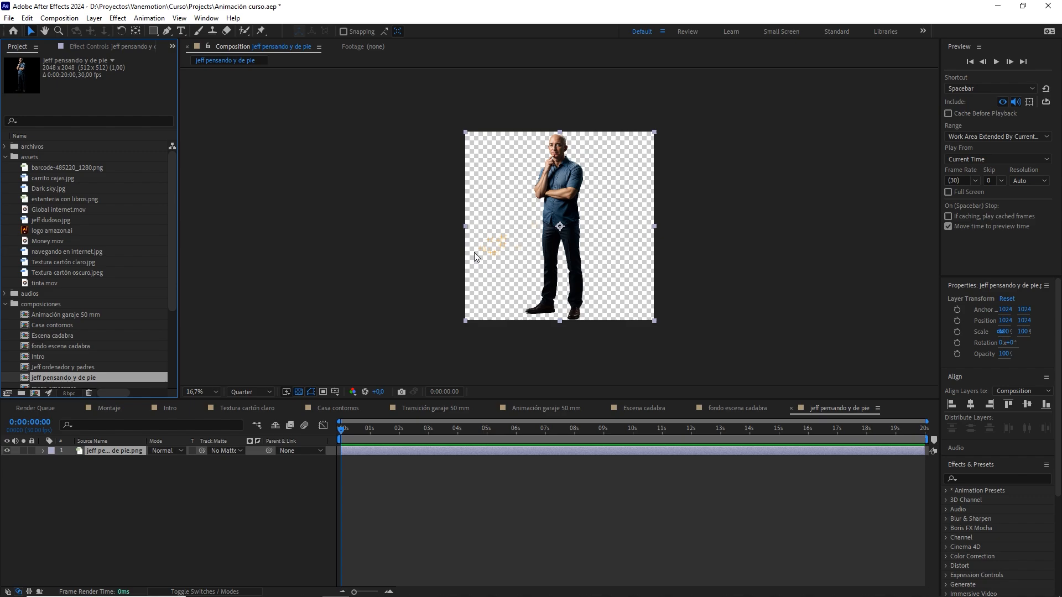
- Add the jeff pensando y de pie composition between Camera 1 and the background in Escena cadabra, with an Orange label
{"action": "left_click", "coordinate": [644, 408]}
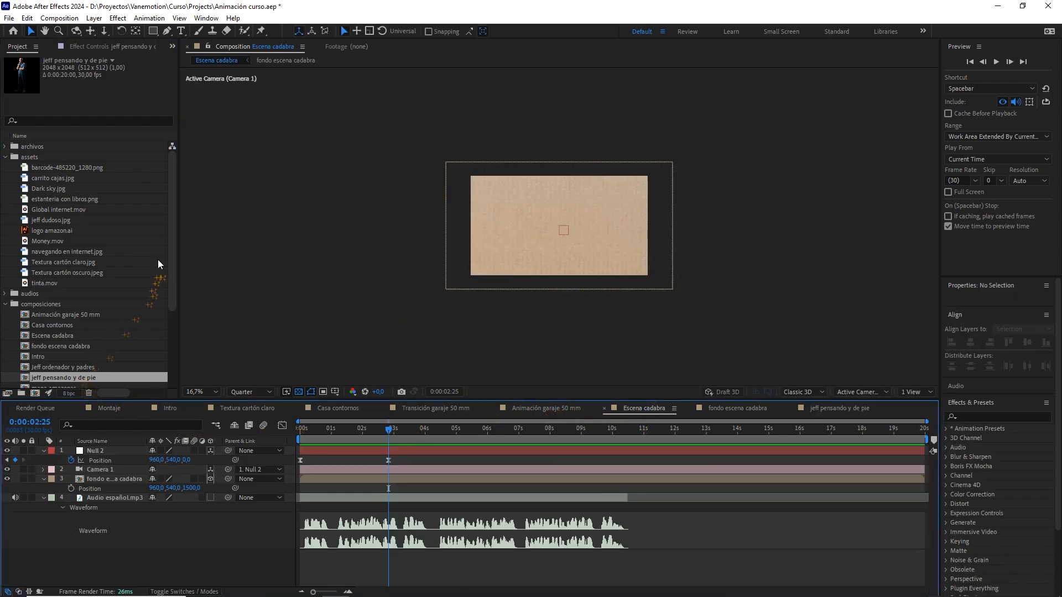
{"action": "scroll", "coordinate": [174, 257], "scroll_direction": "down", "scroll_amount": 3}
{"action": "left_click_drag", "start_coordinate": [88, 347], "coordinate": [104, 470]}
{"action": "left_click", "coordinate": [51, 475]}
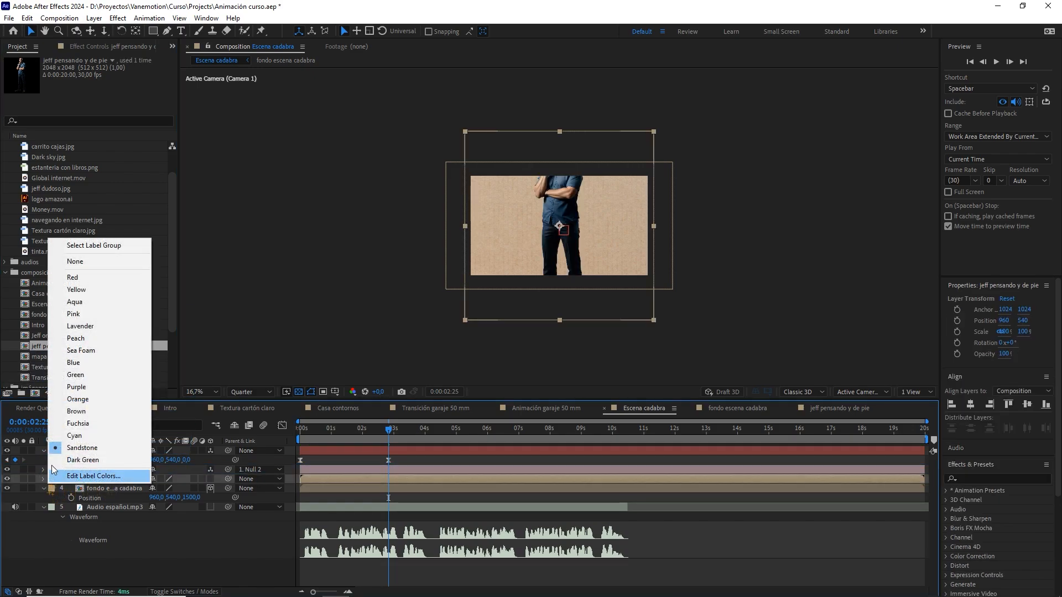
{"action": "left_click", "coordinate": [86, 400]}
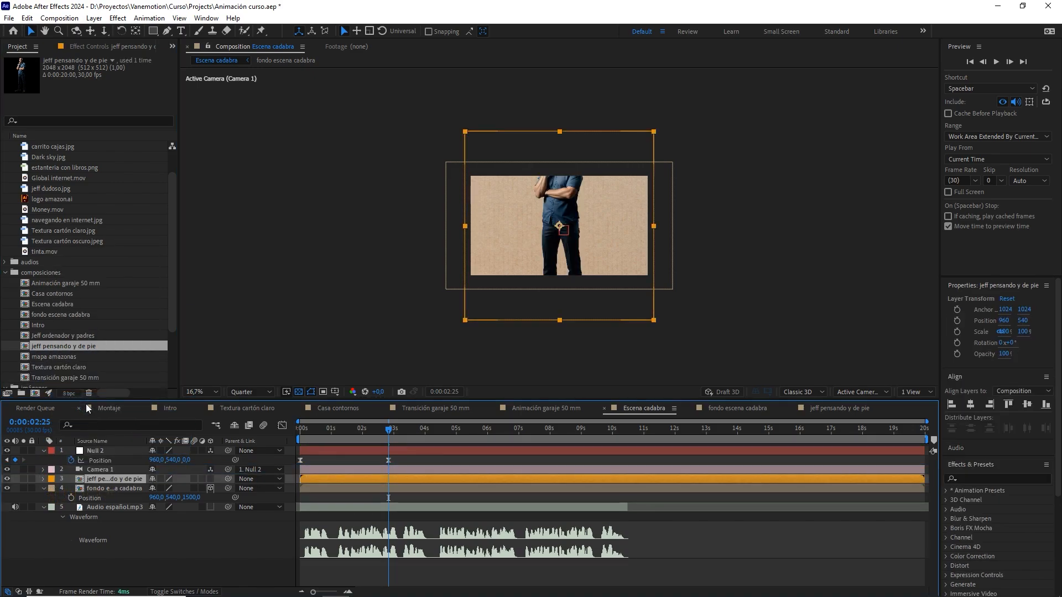
- Turn the jeff pensando y de pie layer into a 3D layer and reveal its position at 0:00:00:23
{"action": "left_click", "coordinate": [210, 479]}
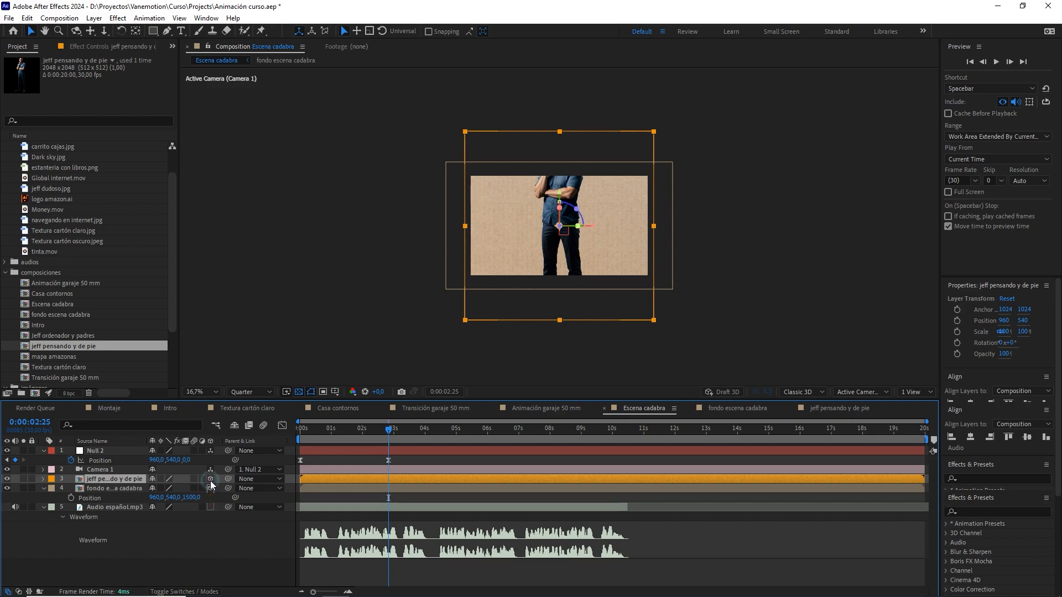
{"action": "left_click_drag", "start_coordinate": [414, 434], "coordinate": [323, 433]}
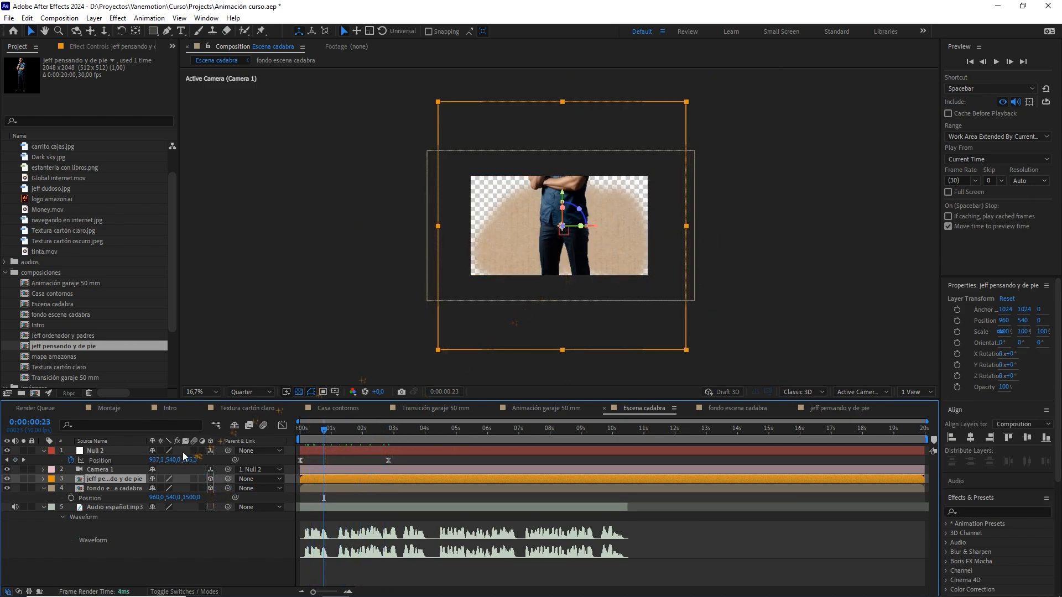
{"action": "key", "text": "p"}
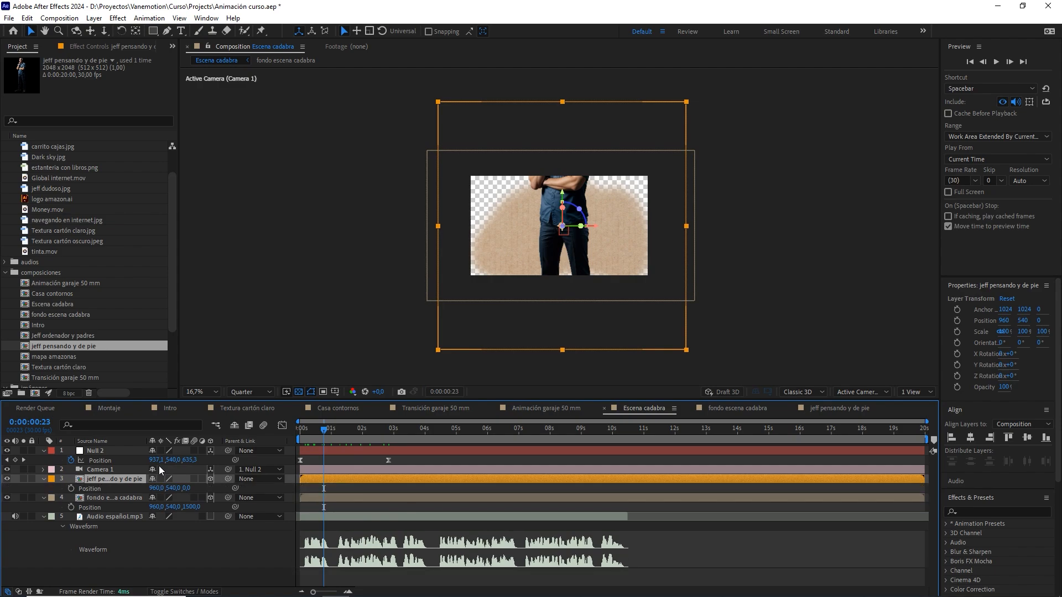
- Reposition the jeff pensando y de pie layer at X 1500 and Y 1100
{"action": "left_click_drag", "start_coordinate": [597, 229], "coordinate": [631, 229]}
{"action": "left_click_drag", "start_coordinate": [599, 194], "coordinate": [602, 241]}
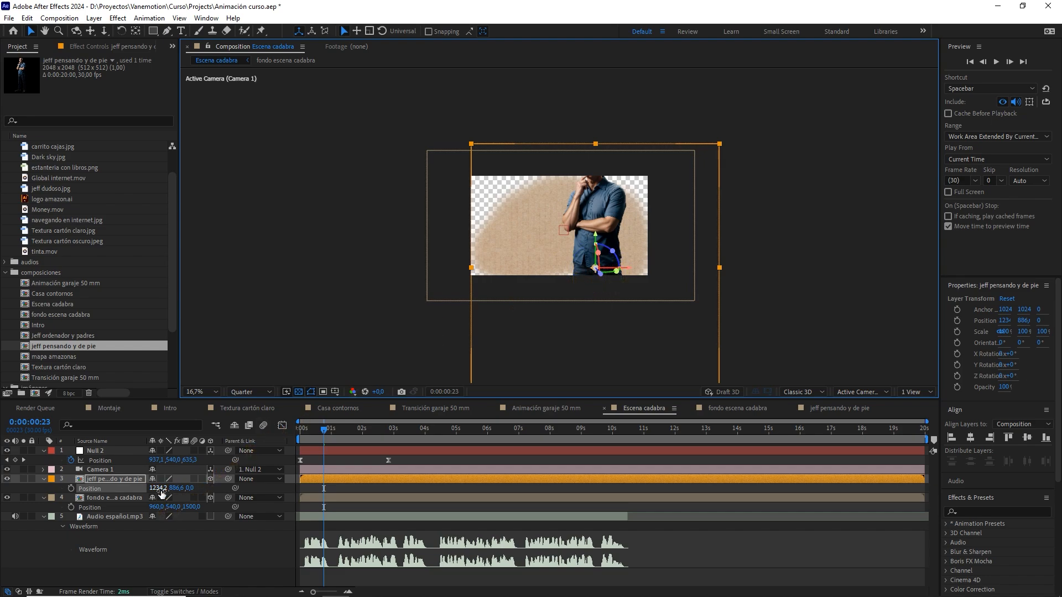
{"action": "left_click", "coordinate": [157, 489]}
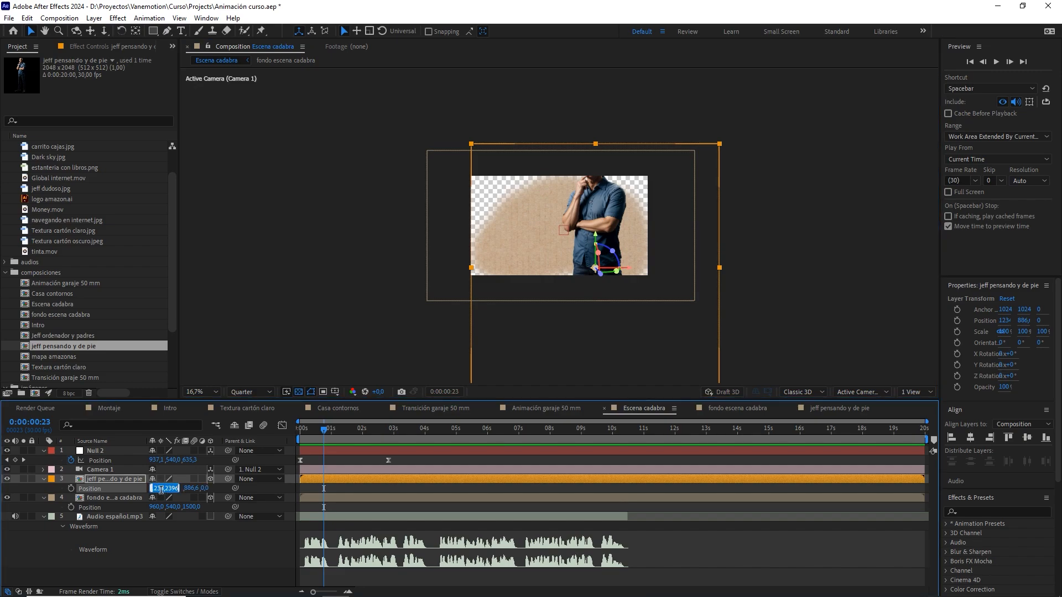
{"action": "type", "text": "1500"}
{"action": "key", "text": "Return"}
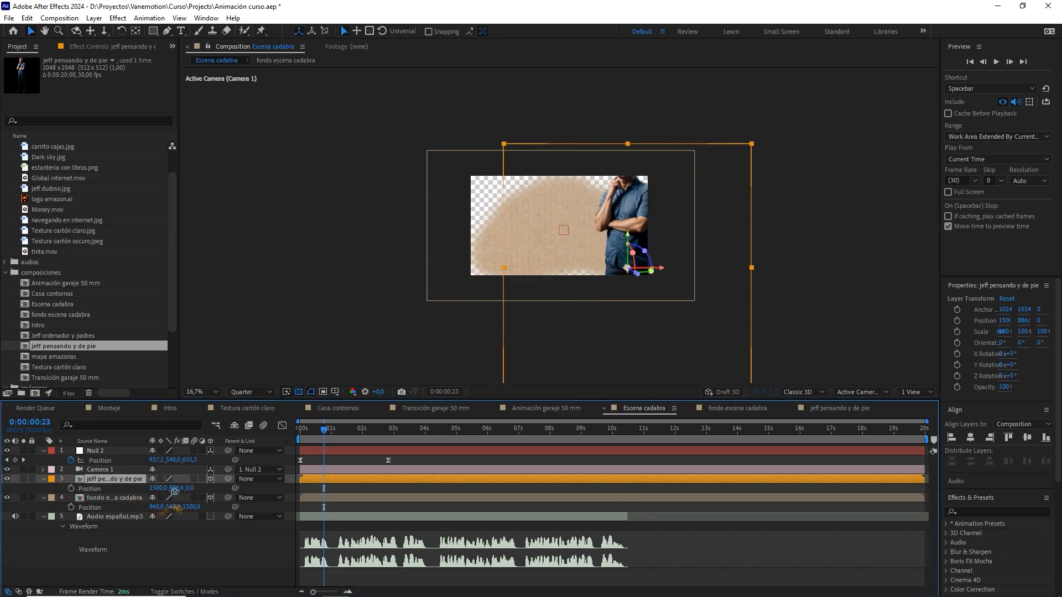
{"action": "left_click", "coordinate": [175, 489]}
{"action": "type", "text": "1100"}
{"action": "left_click", "coordinate": [347, 486]}
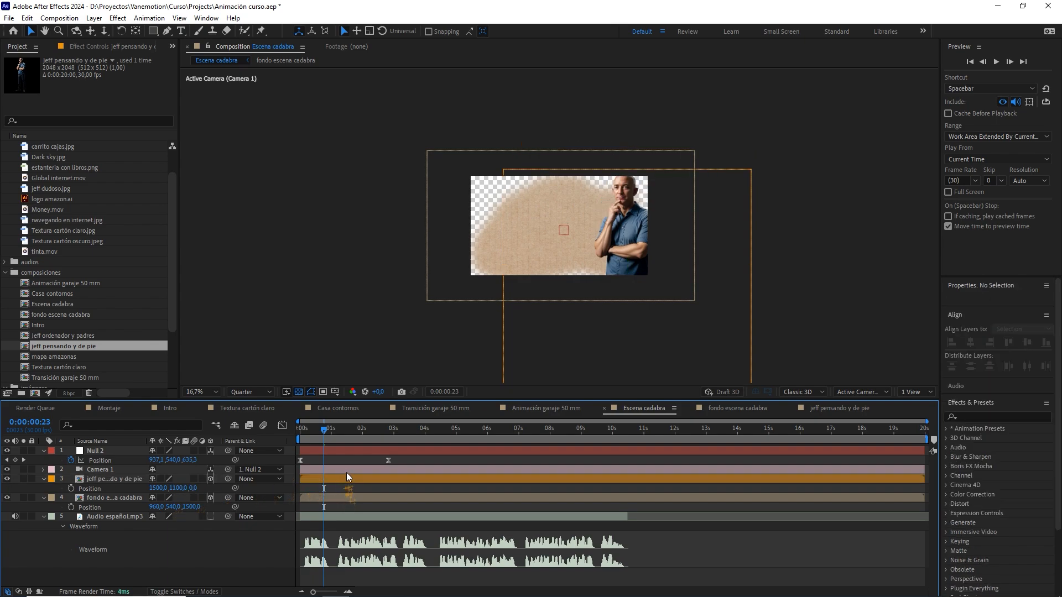
- Preview the scene from the start, checking the Jeff cutout's framing in an enlarged view
{"action": "left_click_drag", "start_coordinate": [330, 432], "coordinate": [299, 431]}
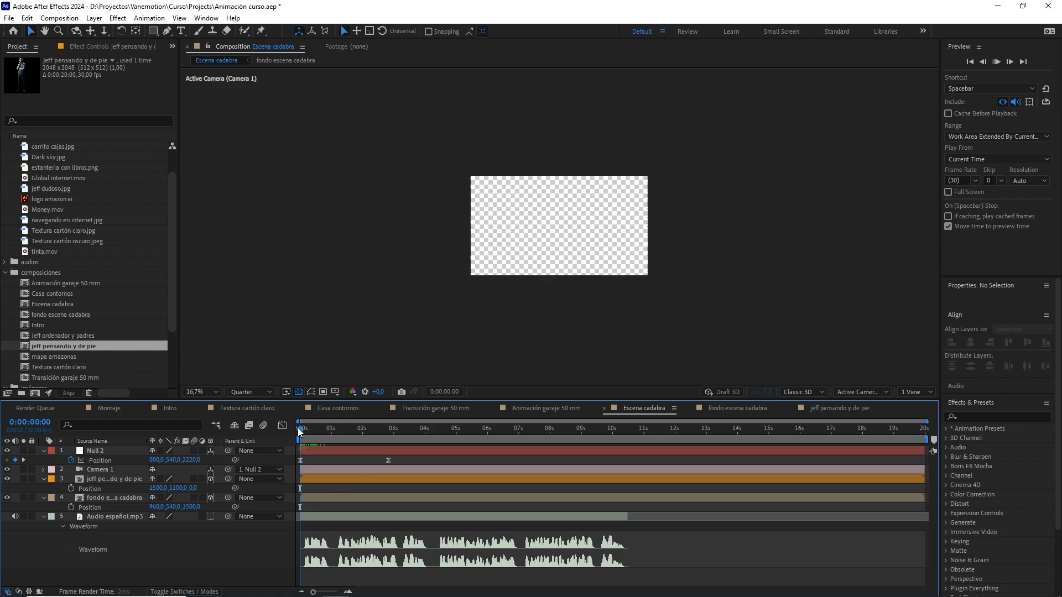
{"action": "key", "text": "space"}
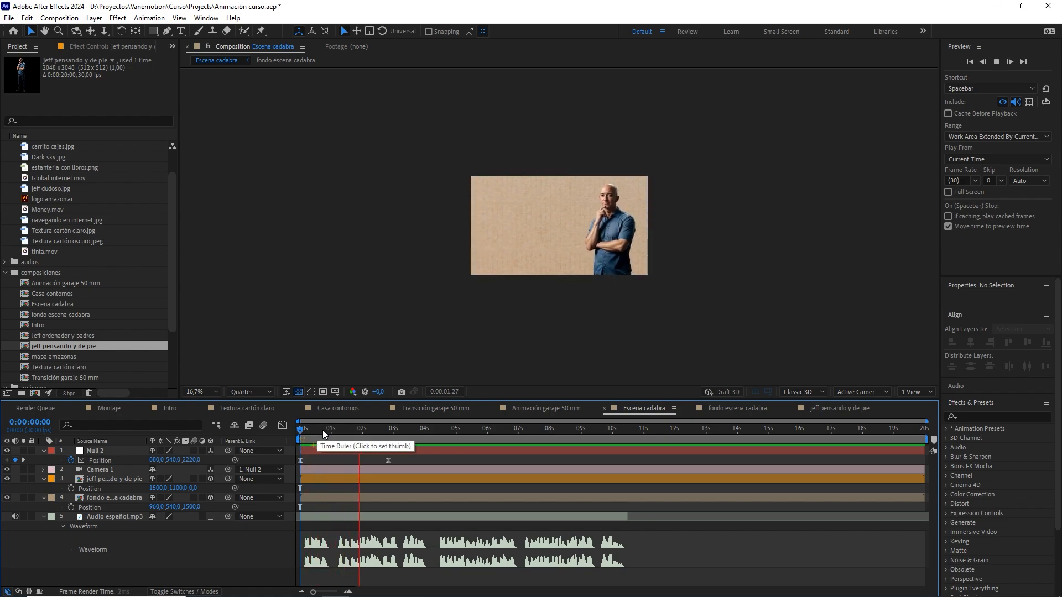
{"action": "left_click", "coordinate": [366, 431]}
{"action": "left_click_drag", "start_coordinate": [366, 431], "coordinate": [296, 437]}
{"action": "scroll", "coordinate": [602, 316], "scroll_direction": "up", "scroll_amount": 2}
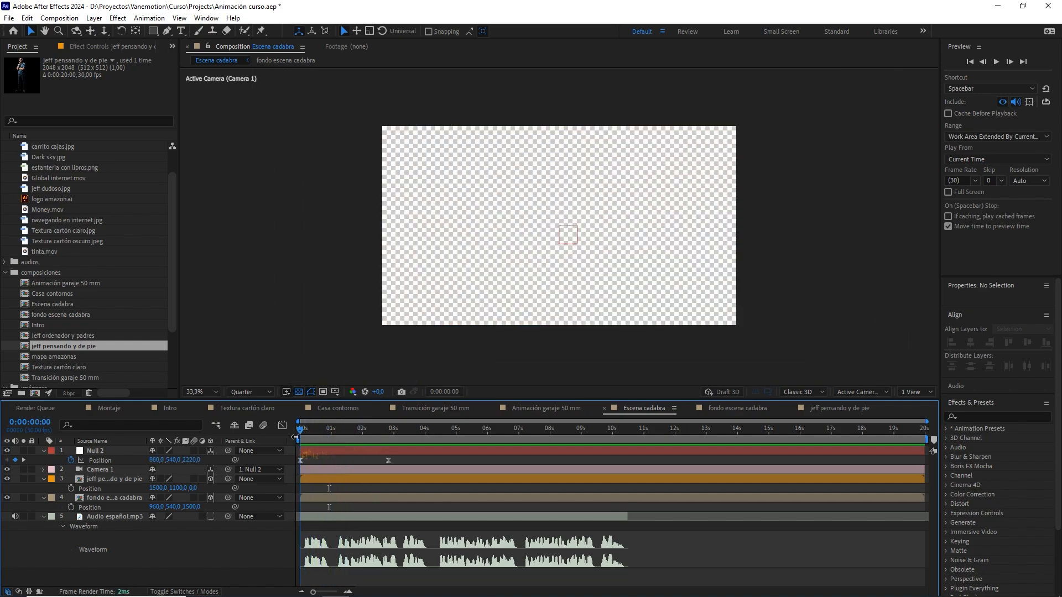
{"action": "key", "text": "space"}
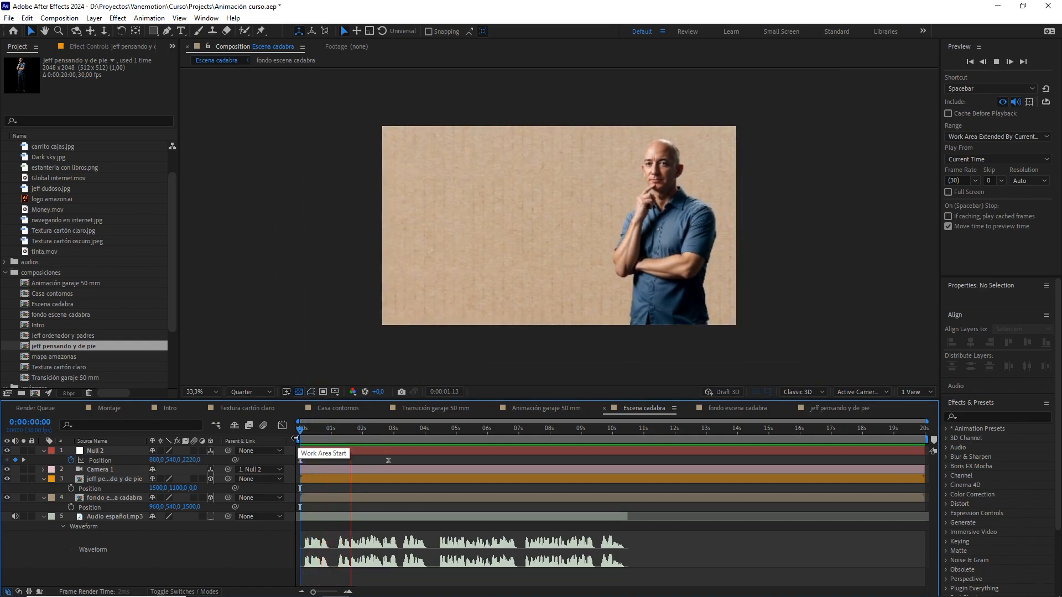
- Delay the fondo escena cadabra layer so it starts at 0:00:00:20, and preview the result
{"action": "left_click_drag", "start_coordinate": [381, 438], "coordinate": [321, 444]}
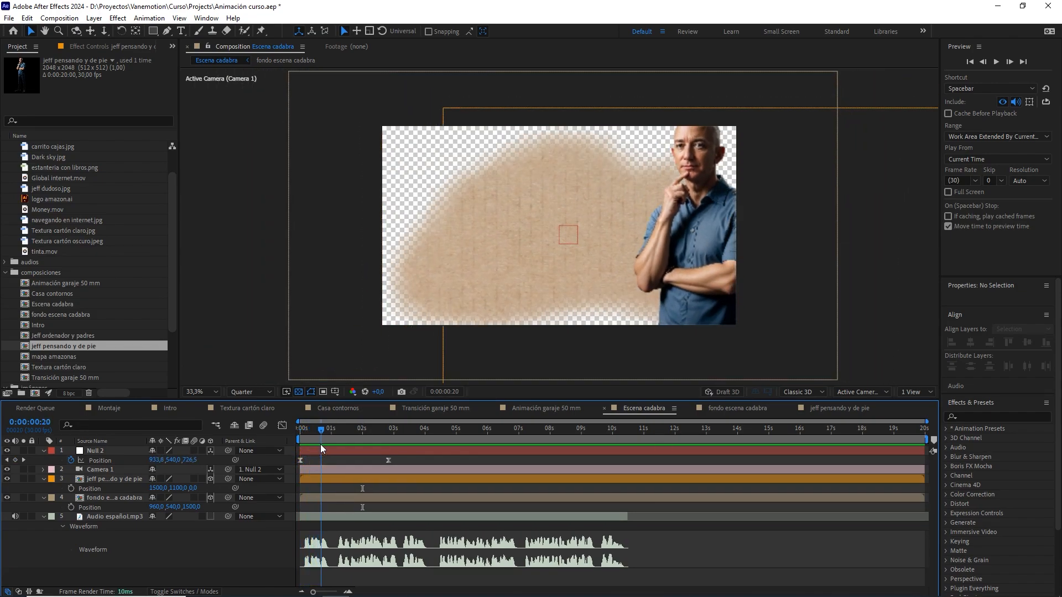
{"action": "left_click_drag", "start_coordinate": [313, 496], "coordinate": [324, 497]}
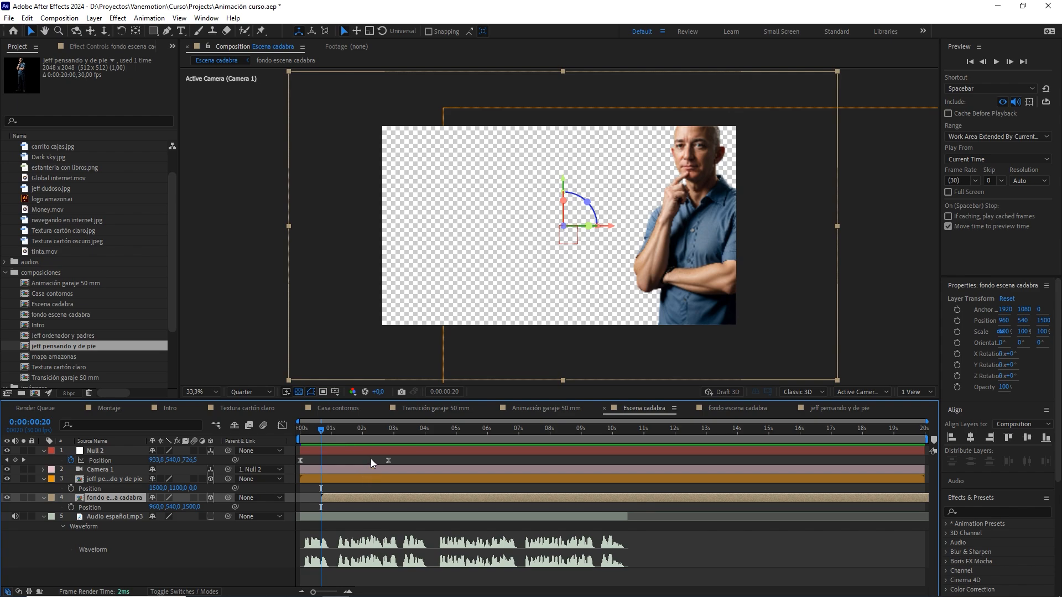
{"action": "left_click_drag", "start_coordinate": [321, 429], "coordinate": [303, 431]}
{"action": "key", "text": "space"}
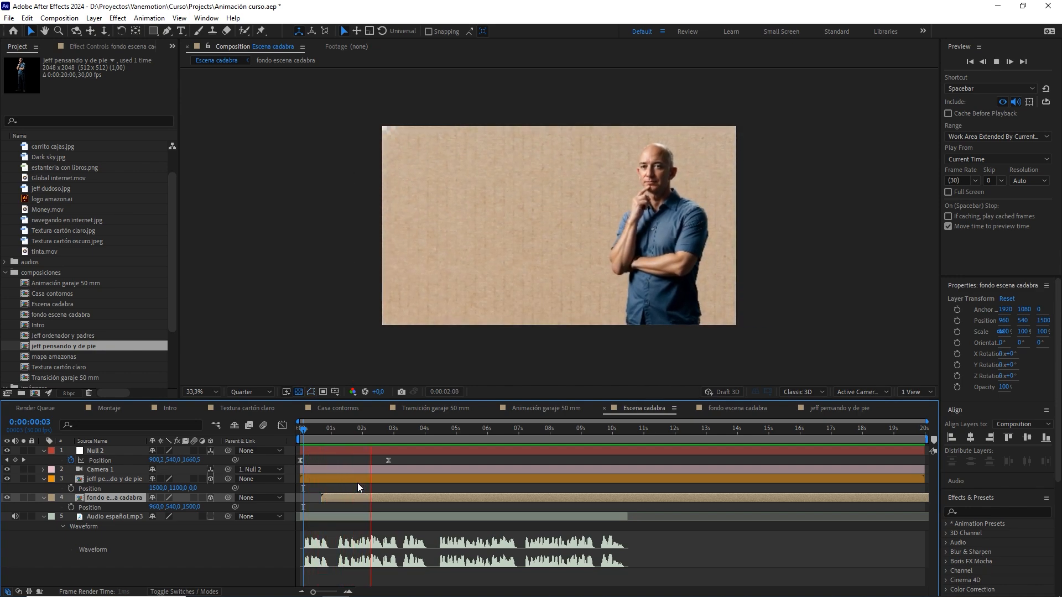
{"action": "key", "text": "space"}
- Duplicate the camera null and replace the copy's position keyframes with a single one at 0:00:02:25
{"action": "left_click_drag", "start_coordinate": [370, 437], "coordinate": [382, 436]}
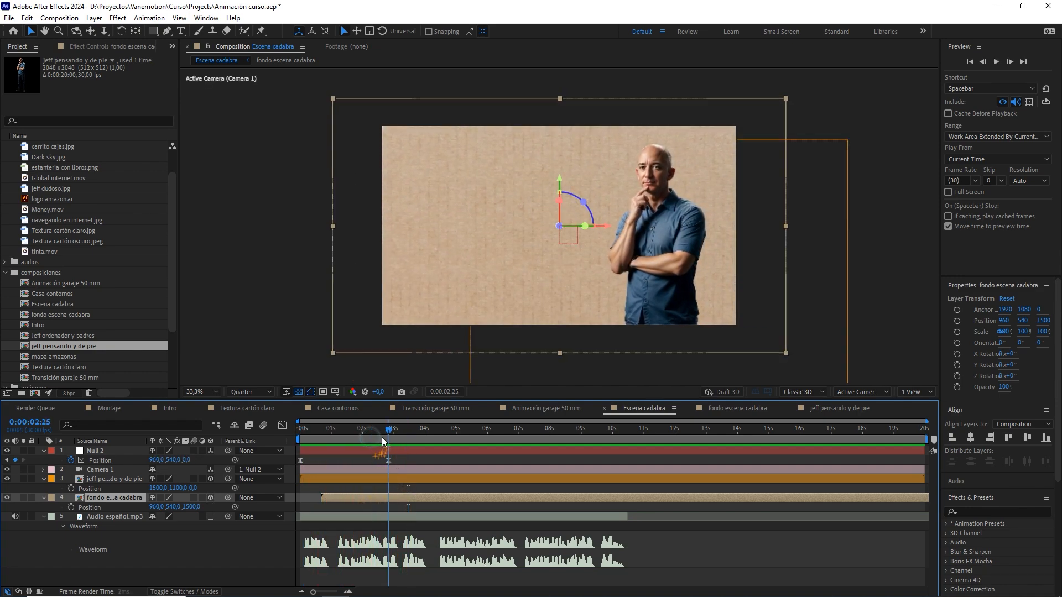
{"action": "left_click", "coordinate": [391, 454]}
{"action": "key", "text": "ctrl+d"}
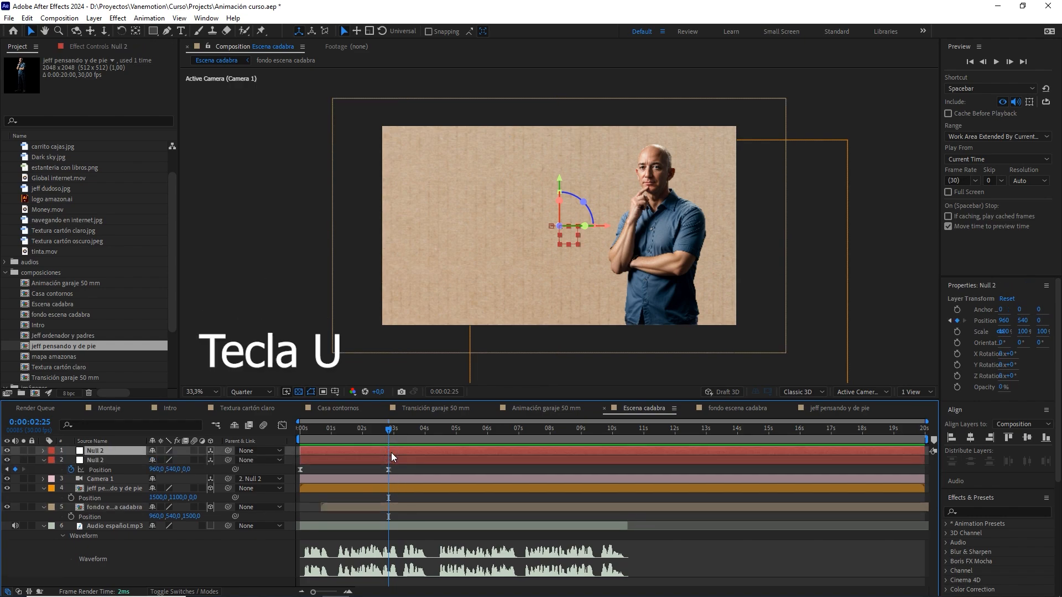
{"action": "key", "text": "u"}
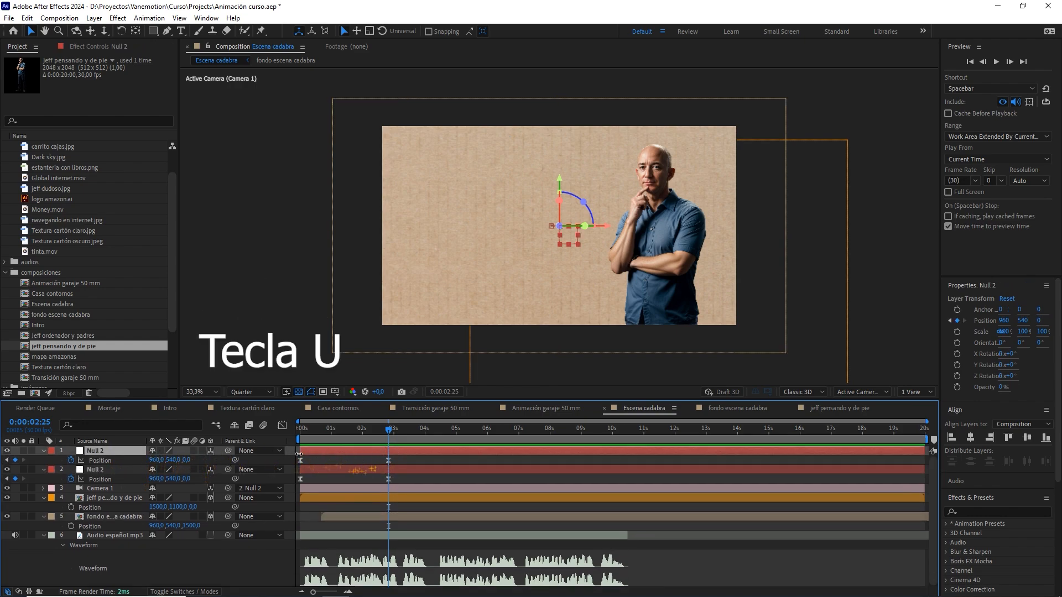
{"action": "left_click", "coordinate": [71, 460]}
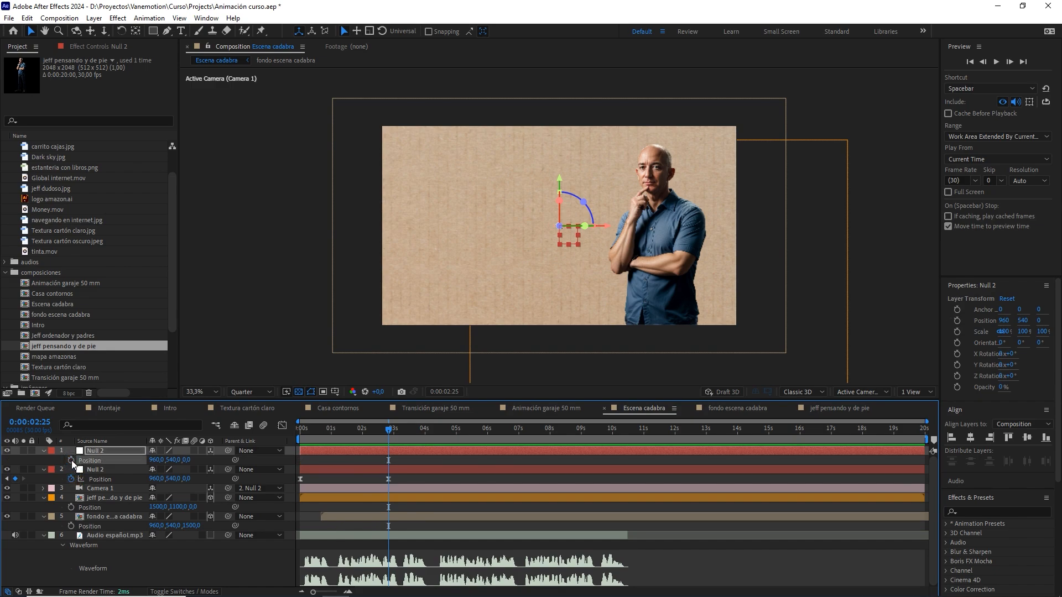
{"action": "left_click", "coordinate": [71, 460]}
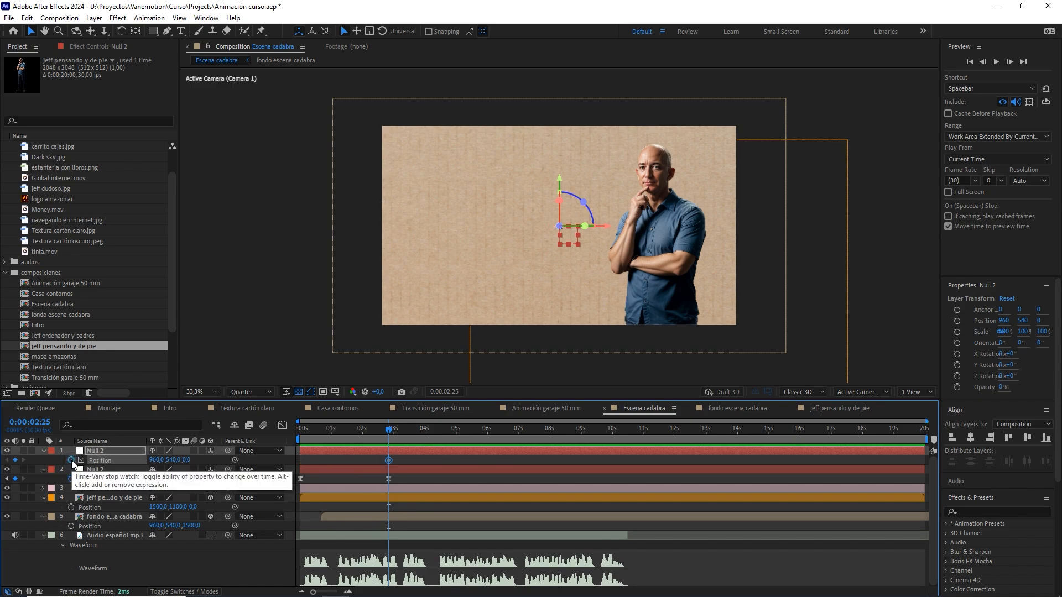
- Parent the original null to its duplicate and move the duplicate's position keyframe to 0:00:01:10
{"action": "left_click", "coordinate": [103, 469]}
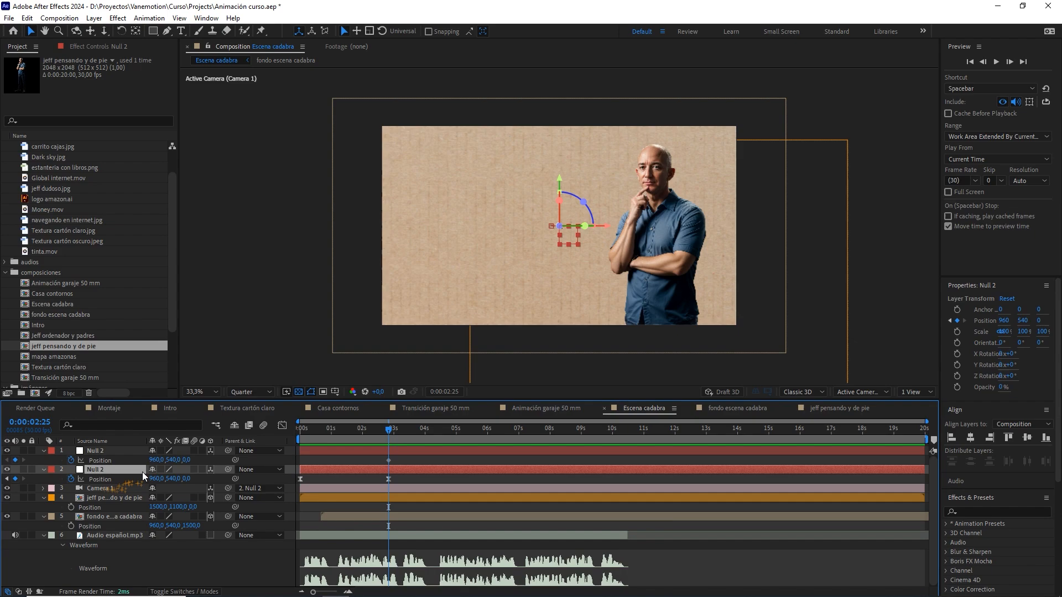
{"action": "left_click_drag", "start_coordinate": [227, 470], "coordinate": [97, 451]}
{"action": "left_click_drag", "start_coordinate": [388, 430], "coordinate": [341, 434]}
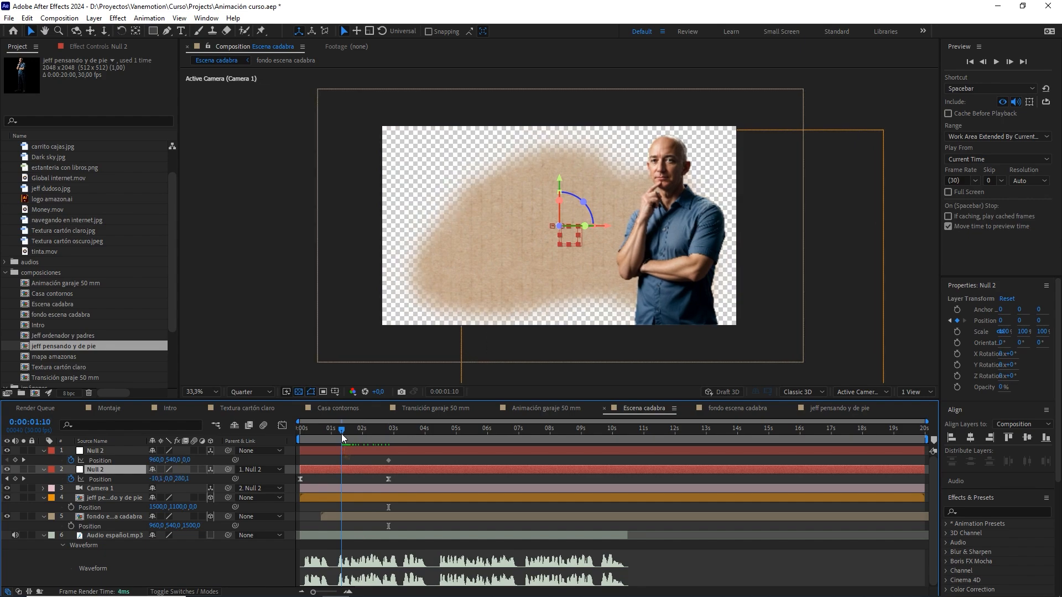
{"action": "left_click", "coordinate": [363, 461]}
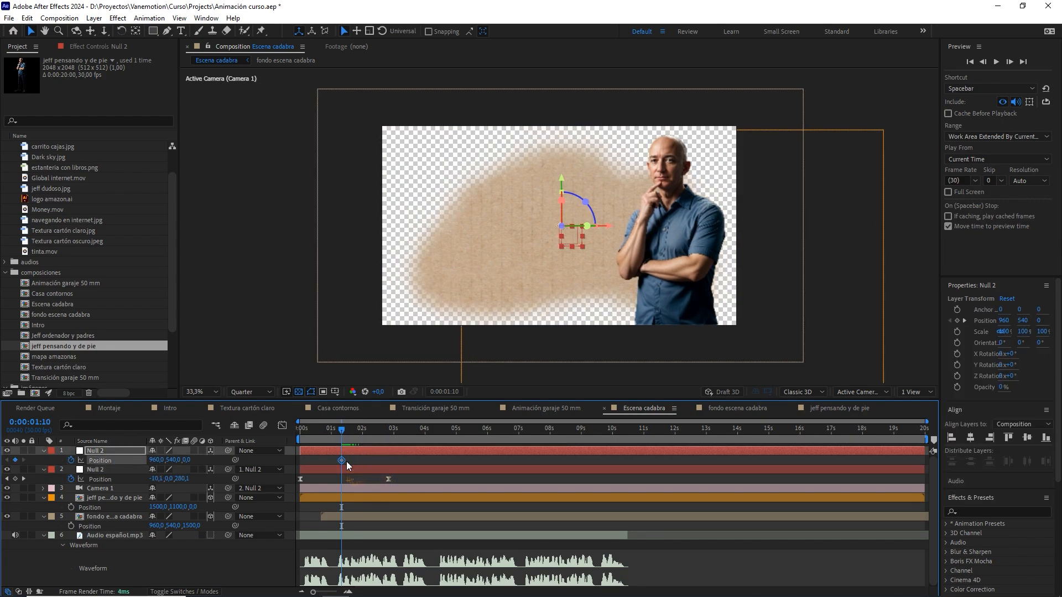
- Keyframe the top null's Z position at -900 at 0:00:04:15 to pull the camera back
{"action": "left_click_drag", "start_coordinate": [338, 436], "coordinate": [442, 440]}
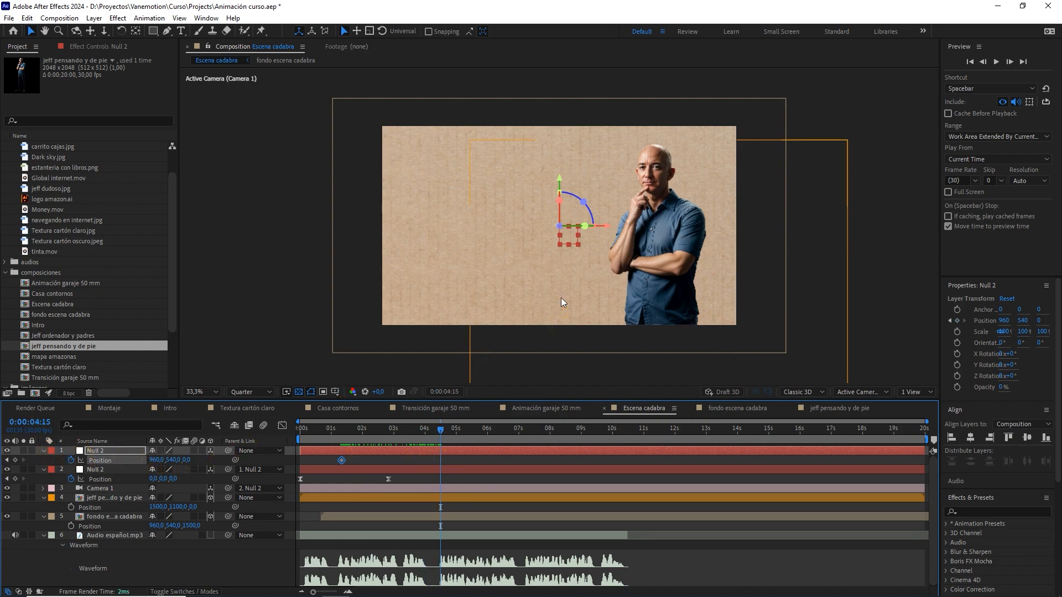
{"action": "left_click_drag", "start_coordinate": [187, 460], "coordinate": [134, 468]}
{"action": "left_click", "coordinate": [192, 460]}
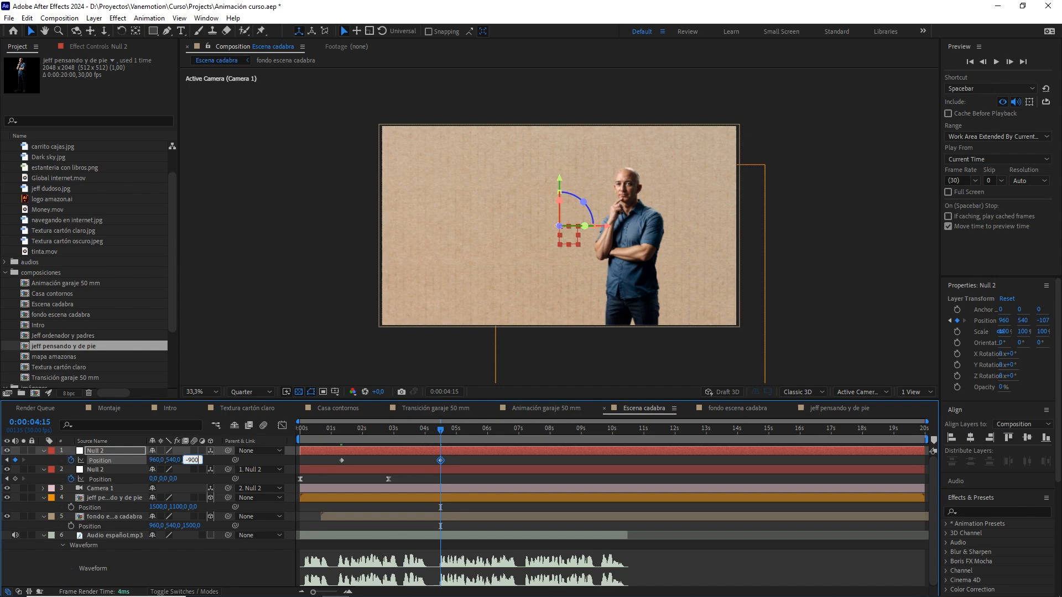
{"action": "key", "text": "Return"}
- Easy-ease both of the top null's position keyframes and set their incoming and outgoing velocity influence to 65%
{"action": "left_click", "coordinate": [341, 460], "text": "shift"}
{"action": "key", "text": "F9"}
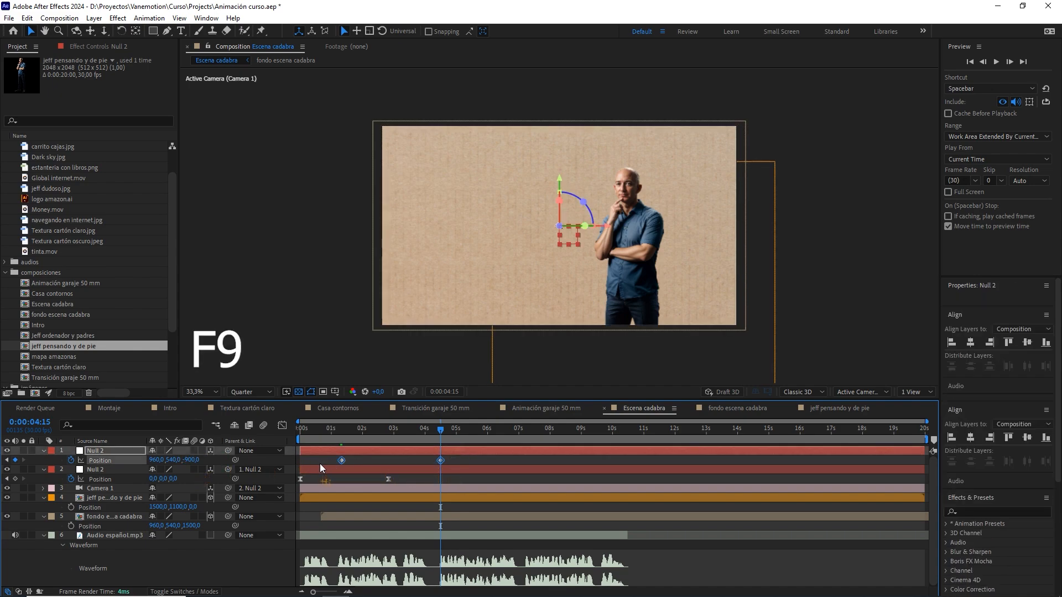
{"action": "right_click", "coordinate": [341, 460]}
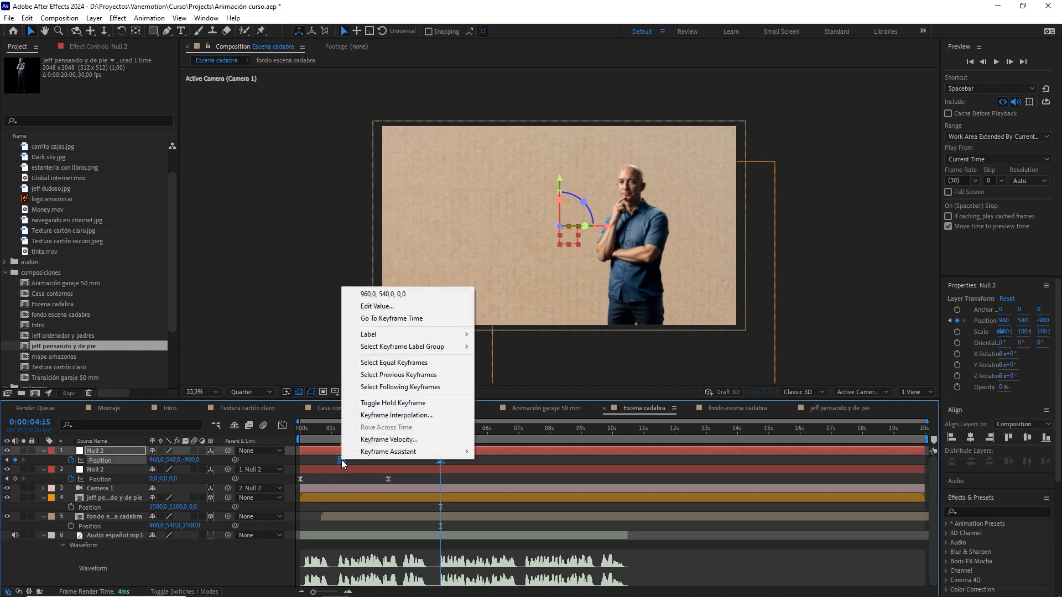
{"action": "left_click", "coordinate": [386, 440]}
{"action": "left_click", "coordinate": [451, 367]}
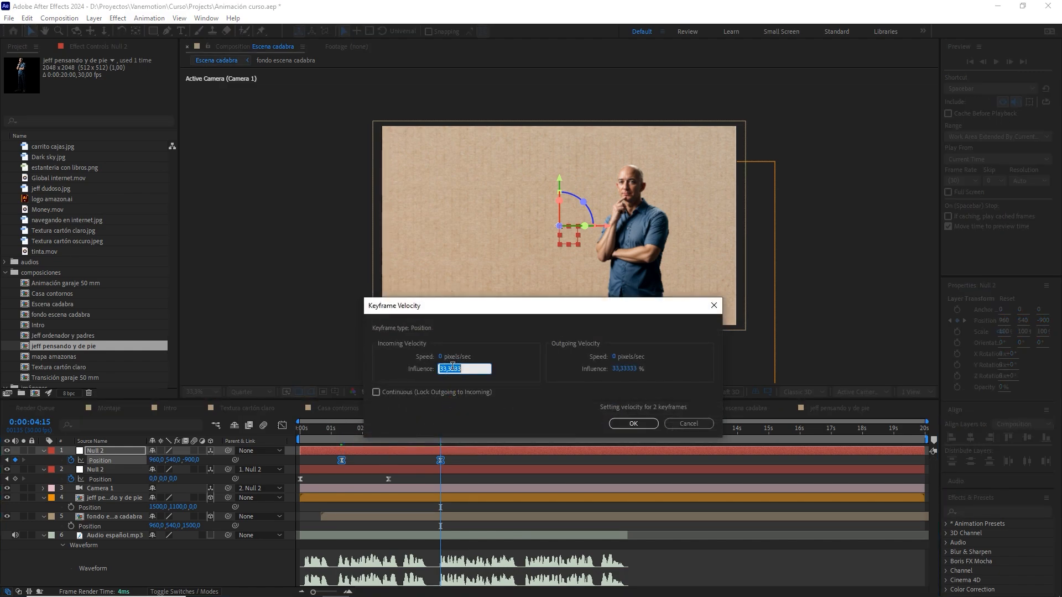
{"action": "type", "text": "65"}
{"action": "left_click", "coordinate": [625, 368]}
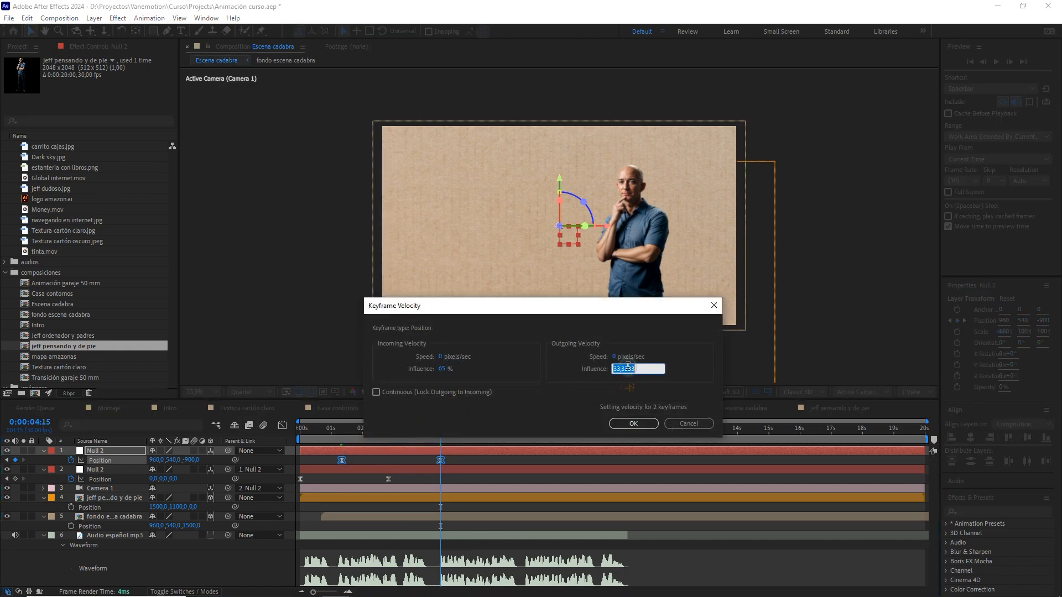
{"action": "type", "text": "65"}
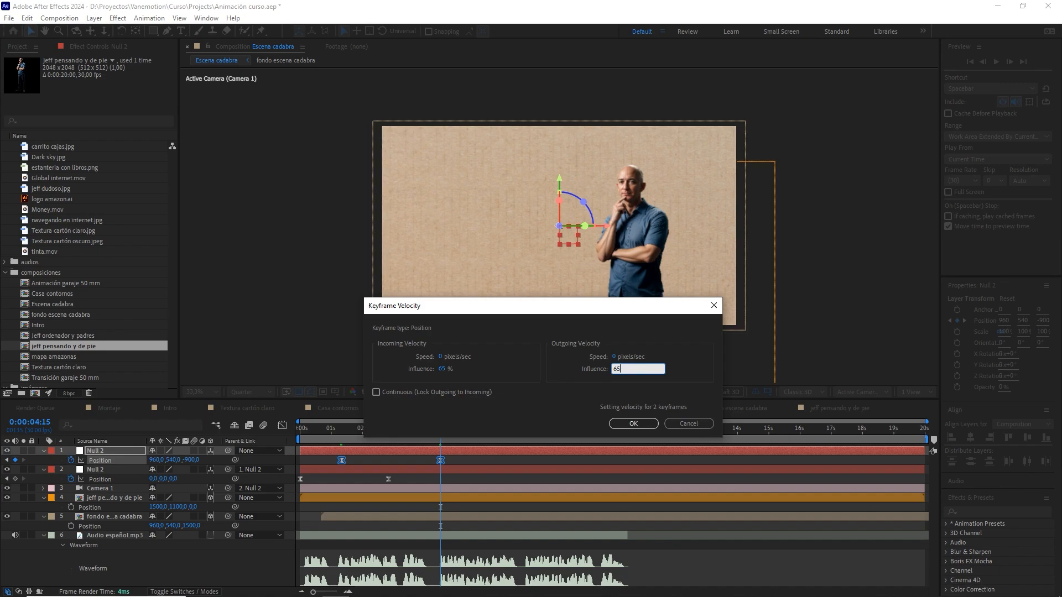
{"action": "left_click", "coordinate": [649, 423]}
- Check the top null's position curve in the graph editor, and preview the combined camera moves from the start
{"action": "left_click_drag", "start_coordinate": [440, 429], "coordinate": [336, 435]}
{"action": "left_click", "coordinate": [282, 425]}
{"action": "left_click_drag", "start_coordinate": [520, 511], "coordinate": [328, 567]}
{"action": "left_click", "coordinate": [282, 426]}
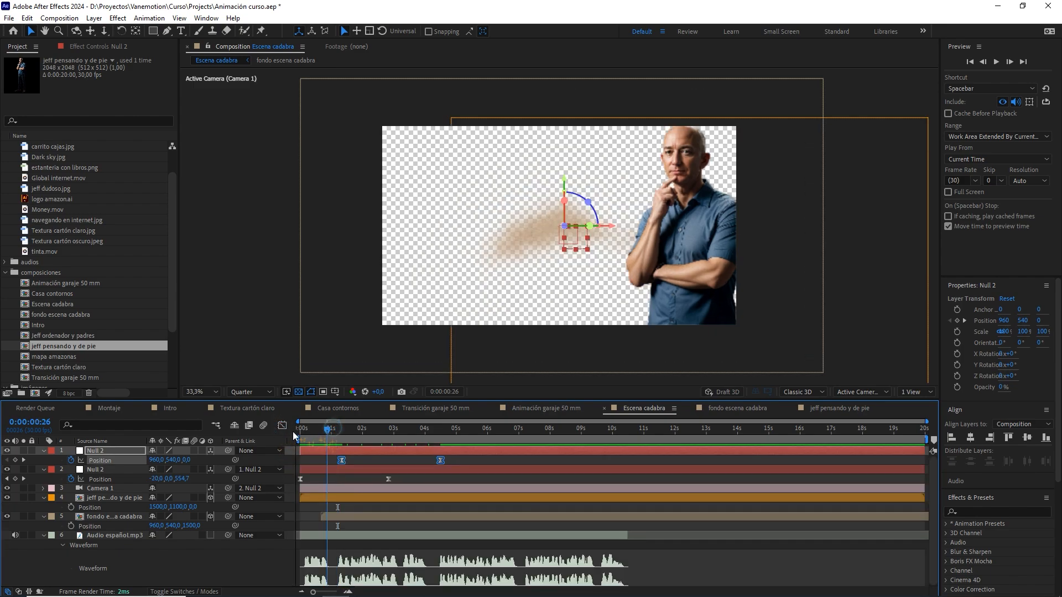
{"action": "key", "text": "Home"}
{"action": "key", "text": "space"}
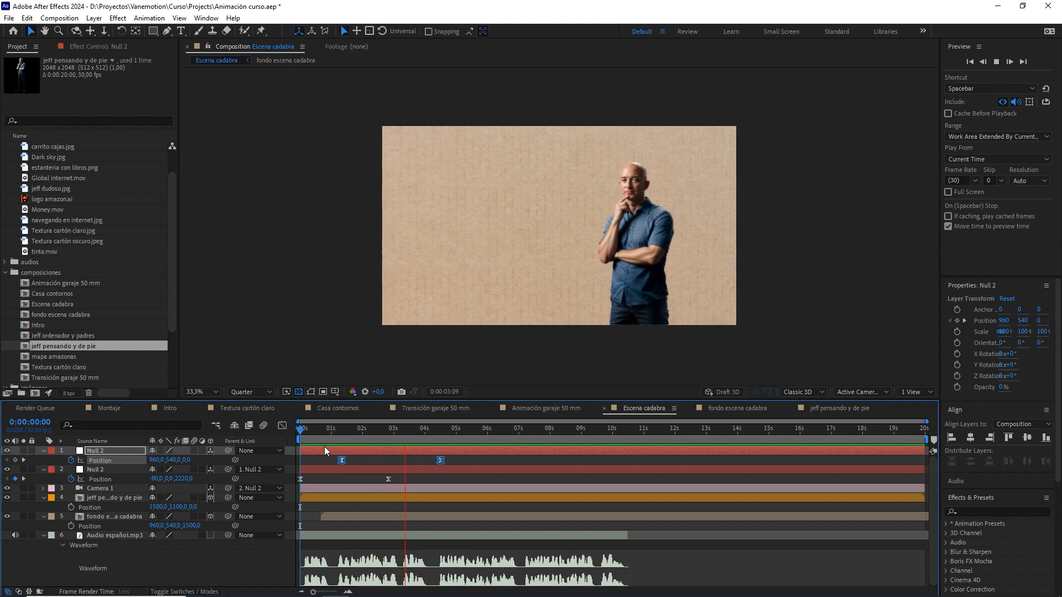
{"action": "key", "text": "space"}
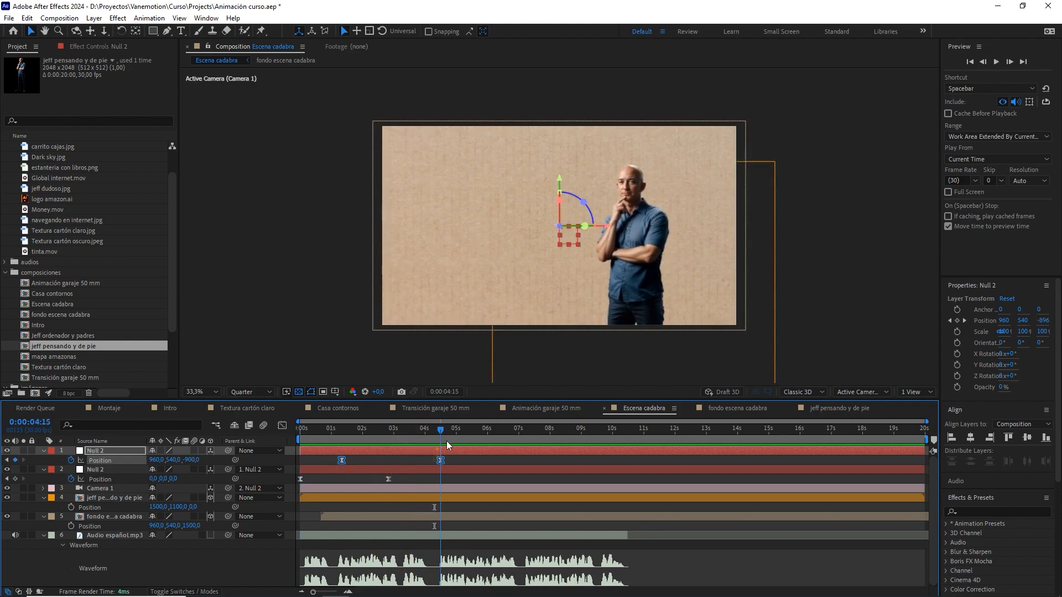
- Duplicate the top null and give the copy a single fresh position keyframe at 0:00:04:15 in place of the old ones
{"action": "key", "text": "k"}
{"action": "left_click", "coordinate": [459, 457]}
{"action": "left_click", "coordinate": [451, 450]}
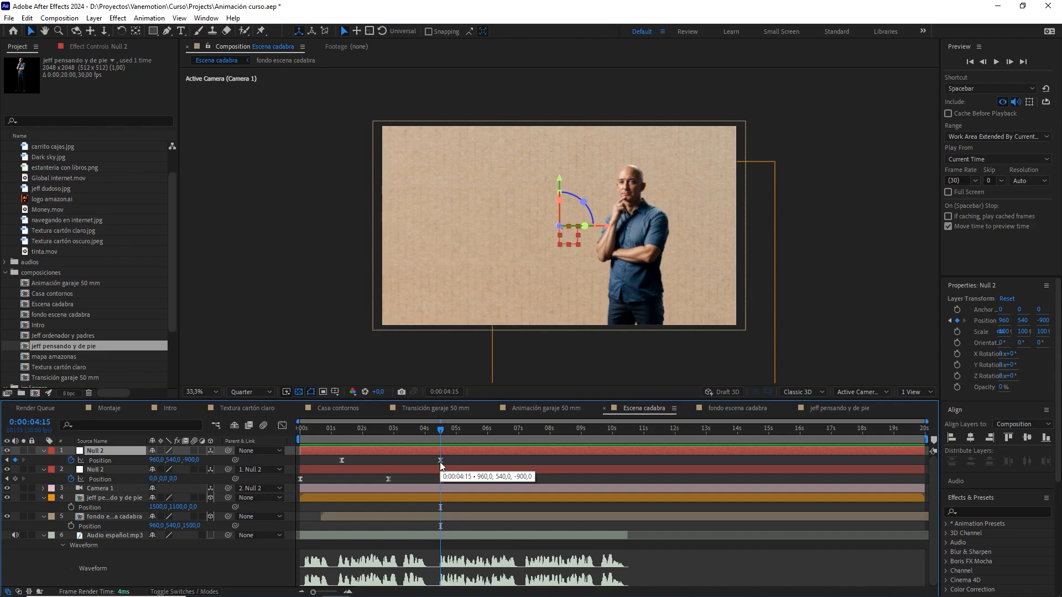
{"action": "key", "text": "ctrl+d"}
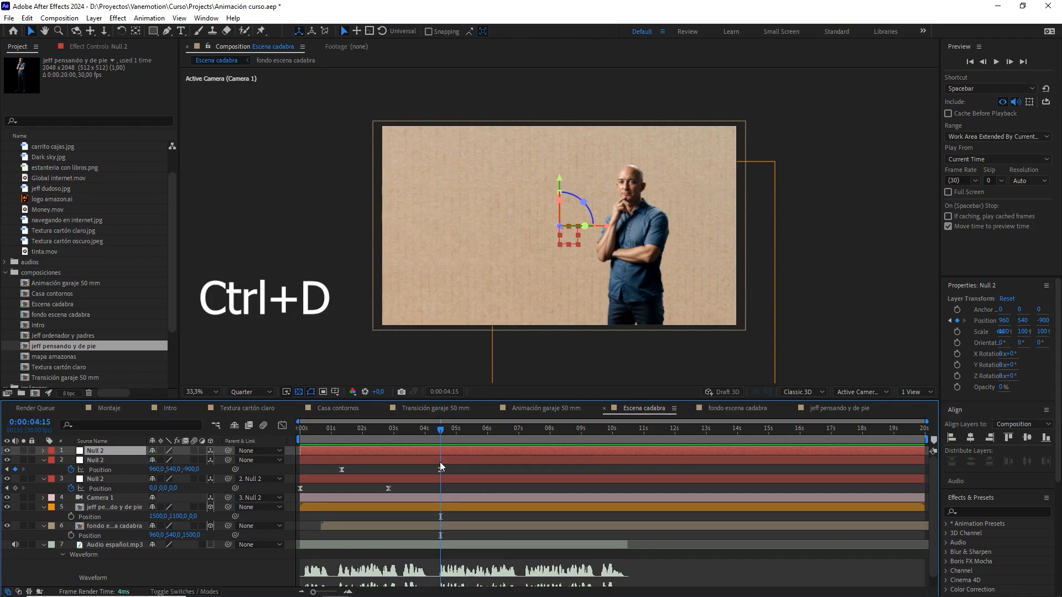
{"action": "key", "text": "u"}
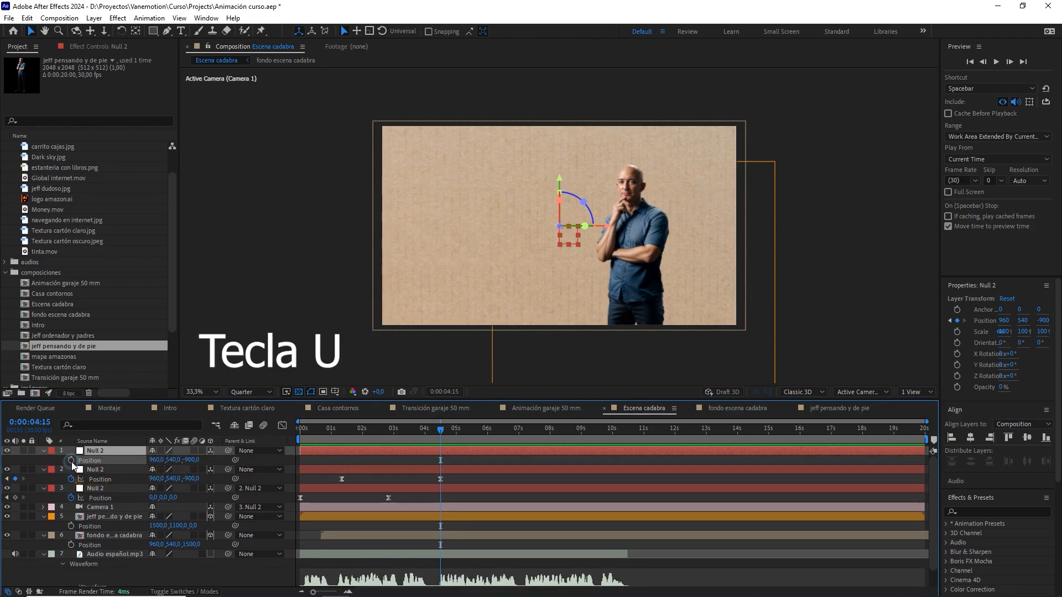
{"action": "left_click", "coordinate": [71, 461]}
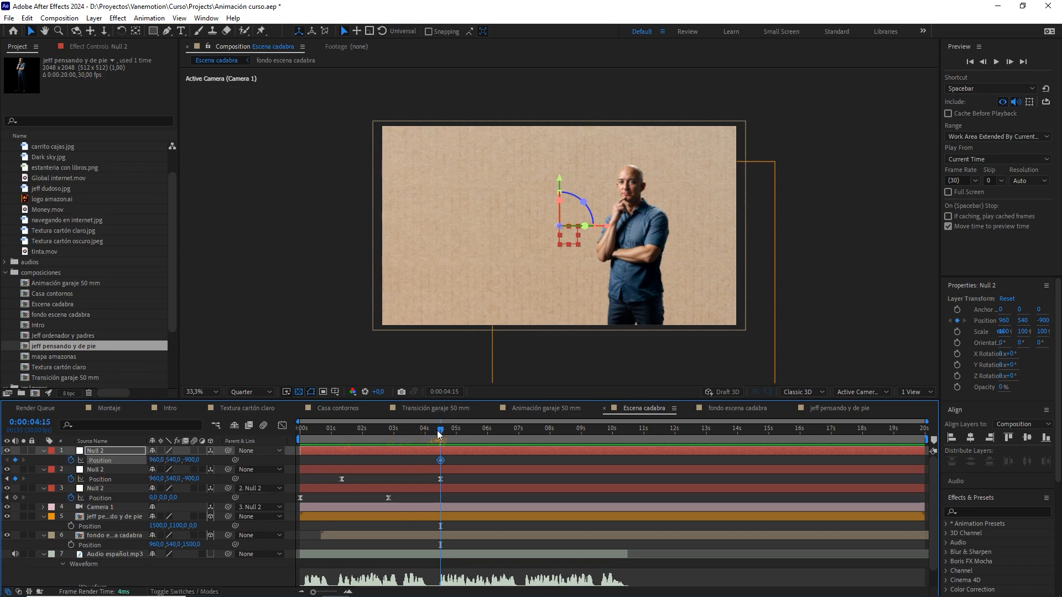
- Move the new top null's position keyframe to 0:00:03:00 and parent the second null to the new one
{"action": "left_click_drag", "start_coordinate": [438, 434], "coordinate": [402, 468]}
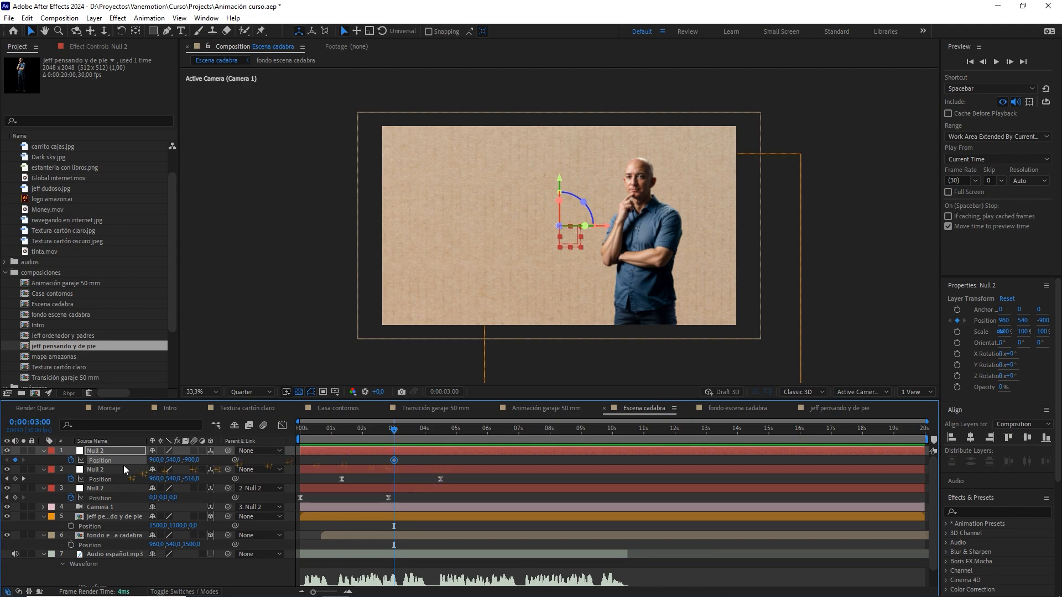
{"action": "left_click", "coordinate": [108, 471]}
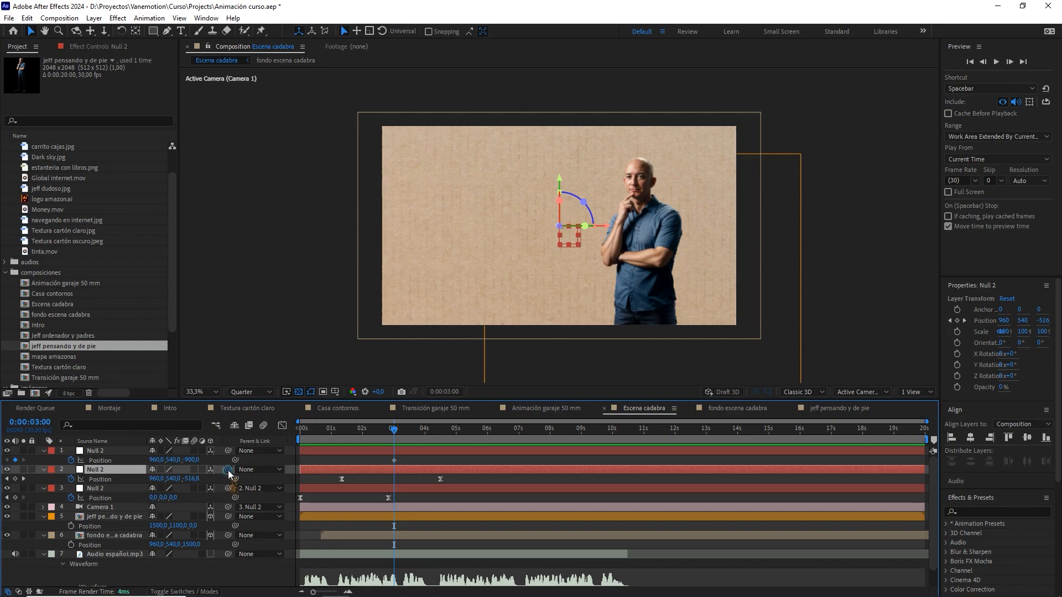
{"action": "left_click_drag", "start_coordinate": [228, 470], "coordinate": [128, 454]}
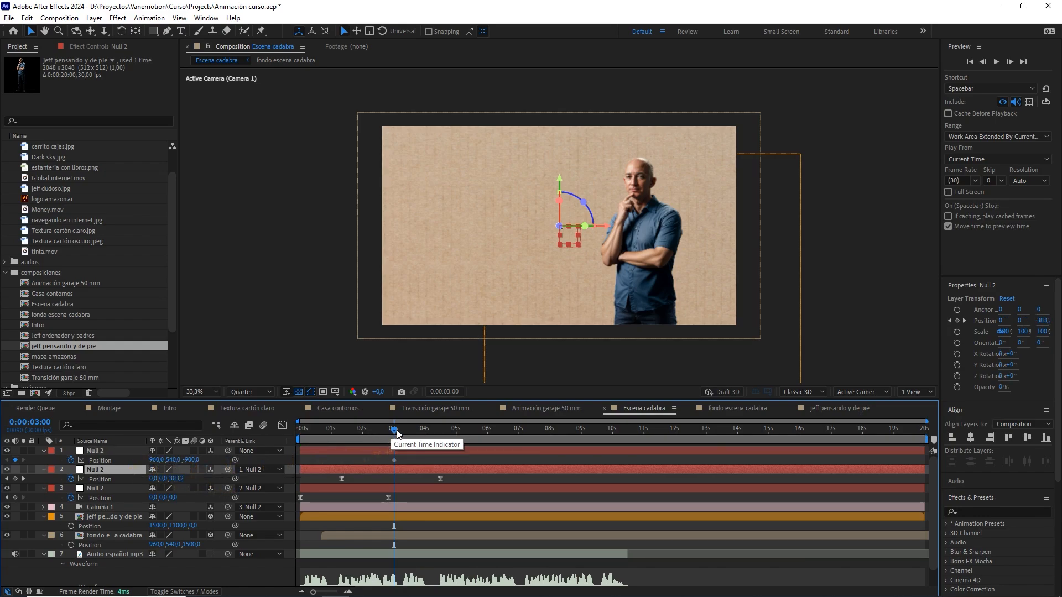
- Keyframe the top null's Z position at -3300 at 0:00:07:00 to pull the camera back further
{"action": "left_click_drag", "start_coordinate": [397, 433], "coordinate": [520, 447]}
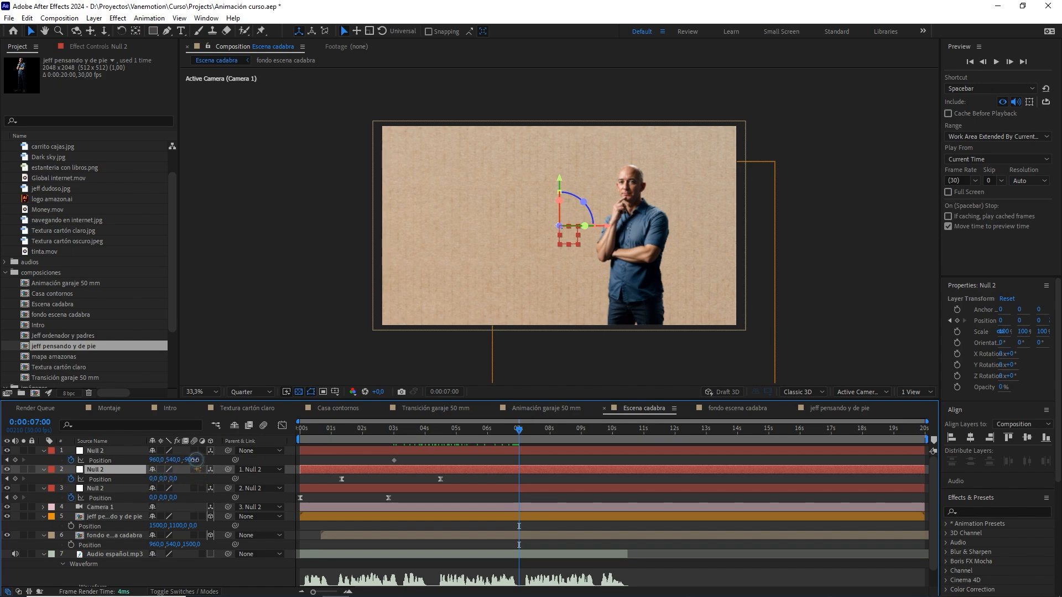
{"action": "mouse_move", "coordinate": [194, 460]}
{"action": "left_mouse_down"}
{"action": "mouse_move", "coordinate": [183, 460]}
{"action": "mouse_move", "coordinate": [194, 459]}
{"action": "left_mouse_up"}
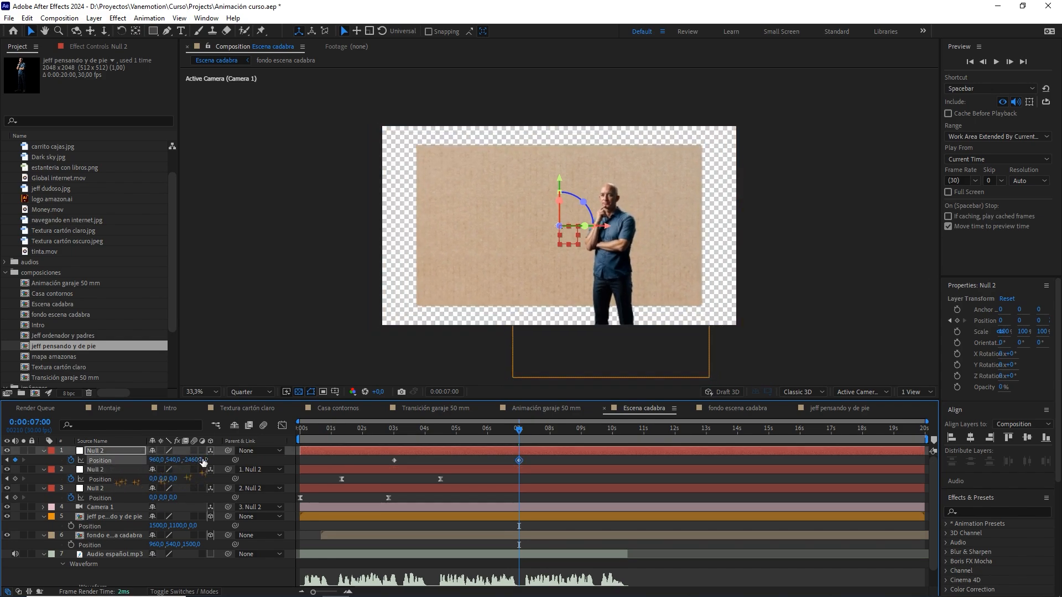
{"action": "left_click", "coordinate": [194, 460]}
{"action": "type", "text": "-3300"}
- Easy-ease the new top null's two position keyframes and set their incoming and outgoing velocity influence to 65%
{"action": "left_click_drag", "start_coordinate": [526, 460], "coordinate": [364, 464]}
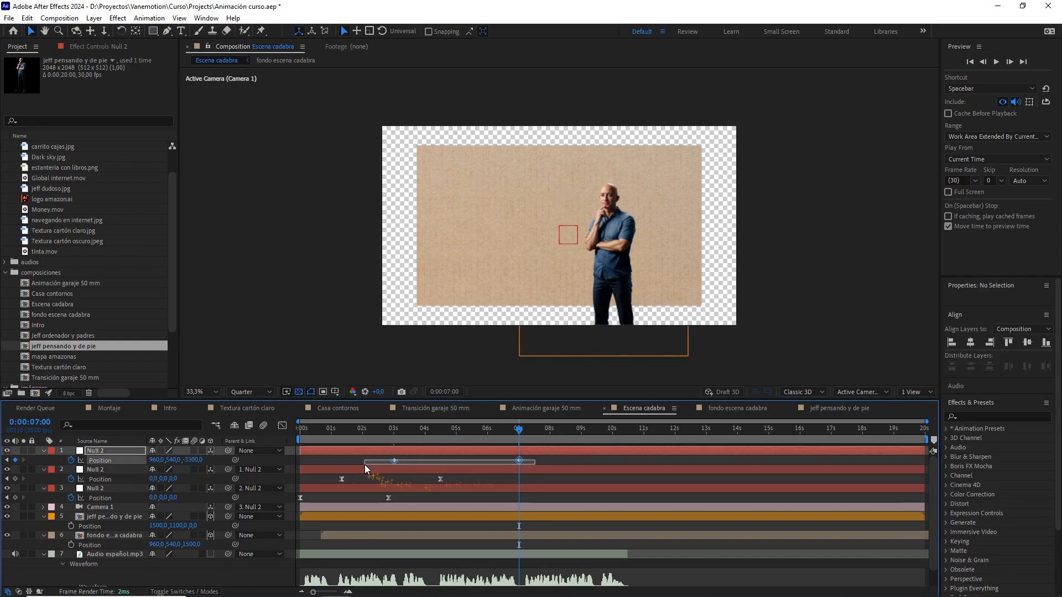
{"action": "key", "text": "F9"}
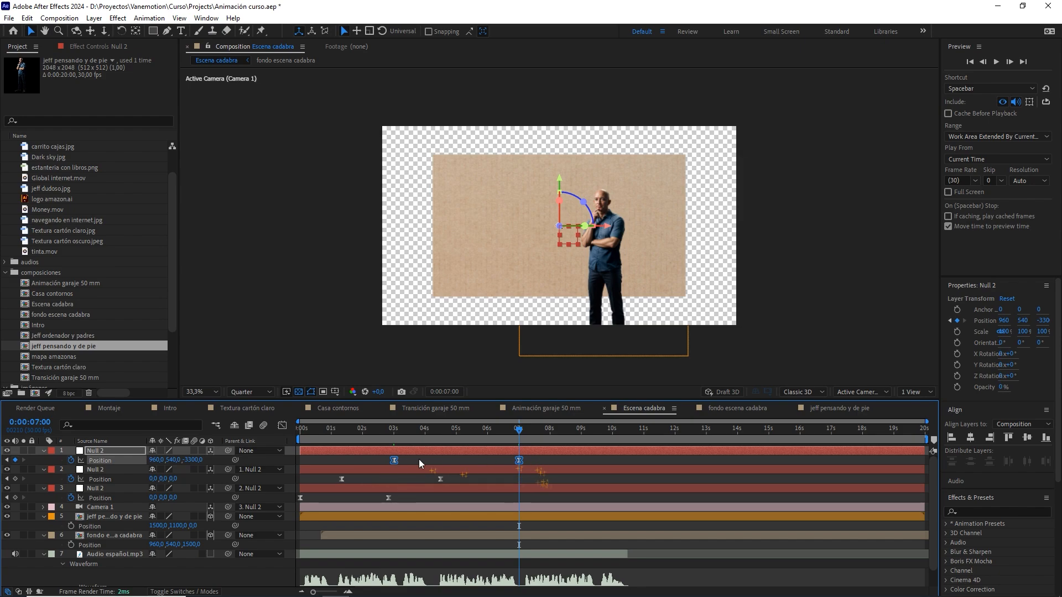
{"action": "right_click", "coordinate": [393, 459]}
{"action": "left_click", "coordinate": [442, 434]}
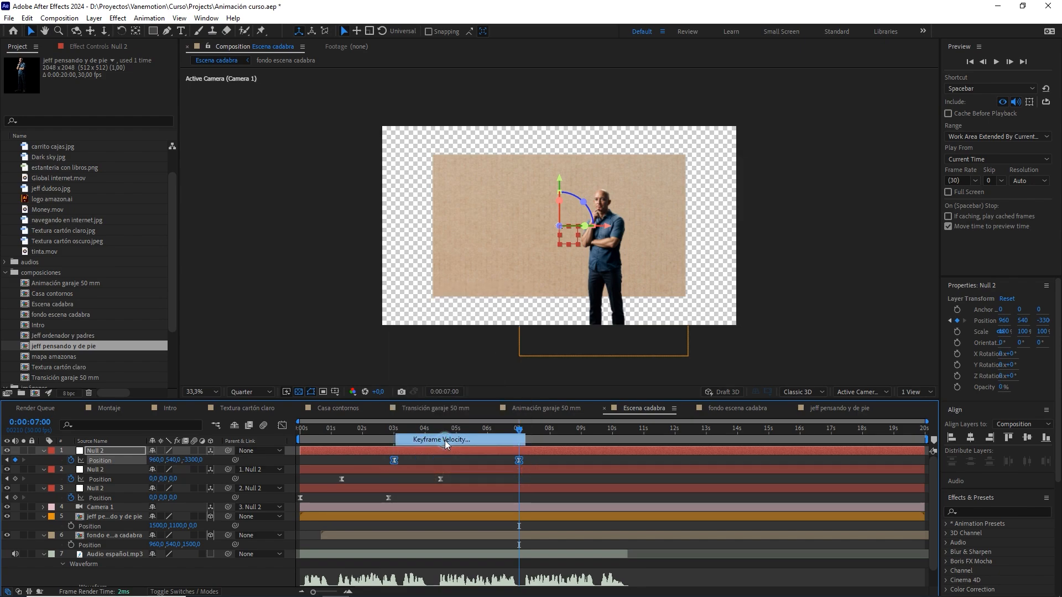
{"action": "left_click", "coordinate": [450, 368]}
{"action": "type", "text": "6"}
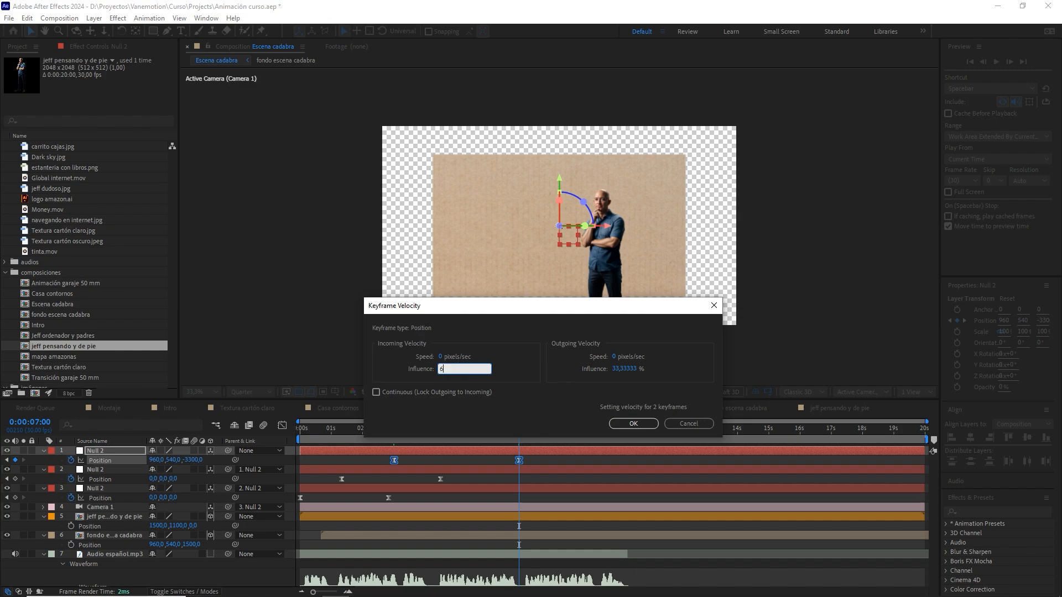
{"action": "type", "text": "5"}
{"action": "left_click", "coordinate": [618, 368]}
{"action": "type", "text": "65"}
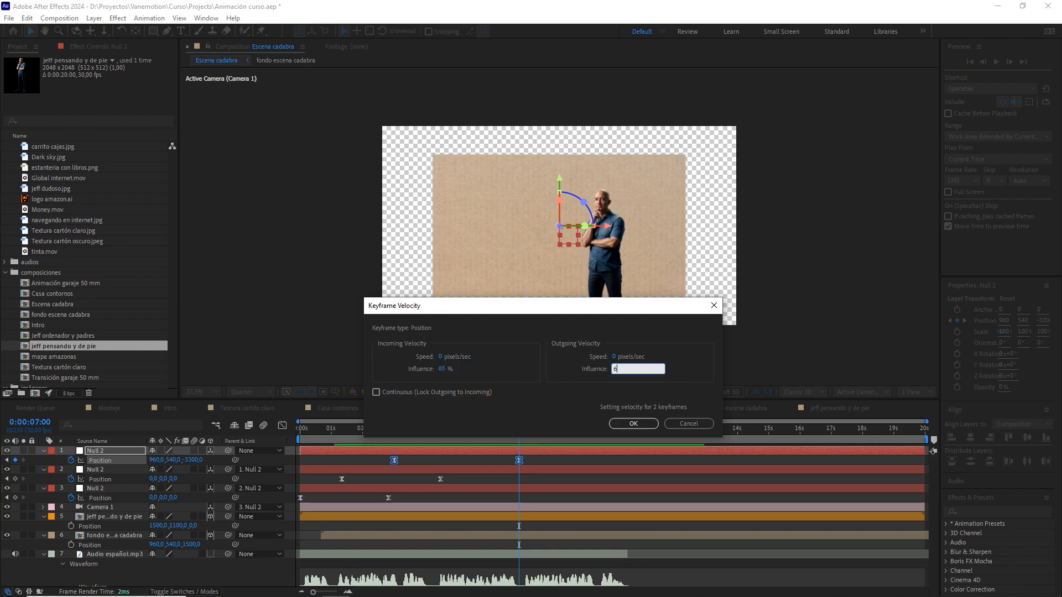
{"action": "left_click", "coordinate": [635, 425]}
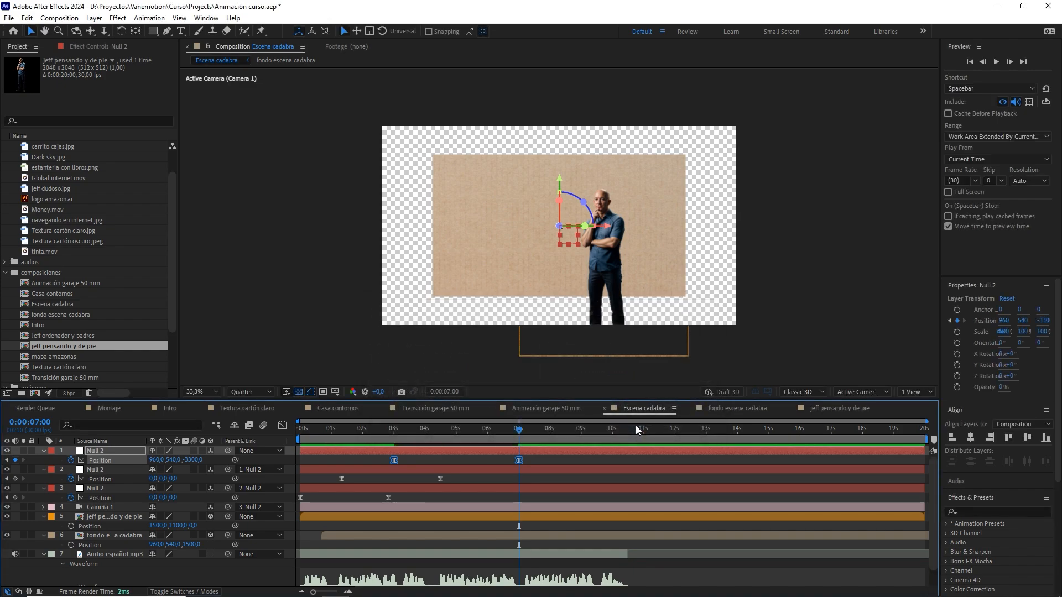
- Preview the three chained camera moves from 0:00:00:27 and return to 0:00:07:00
{"action": "left_click", "coordinate": [377, 429]}
{"action": "left_click", "coordinate": [328, 429]}
{"action": "key", "text": "space"}
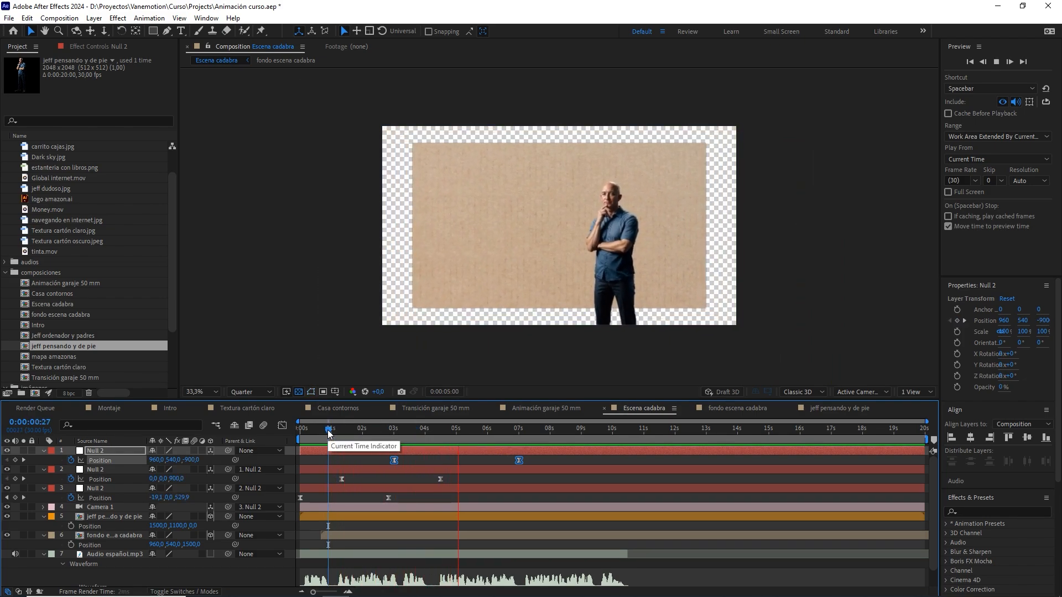
{"action": "key", "text": "space"}
{"action": "left_click_drag", "start_coordinate": [465, 433], "coordinate": [517, 433]}
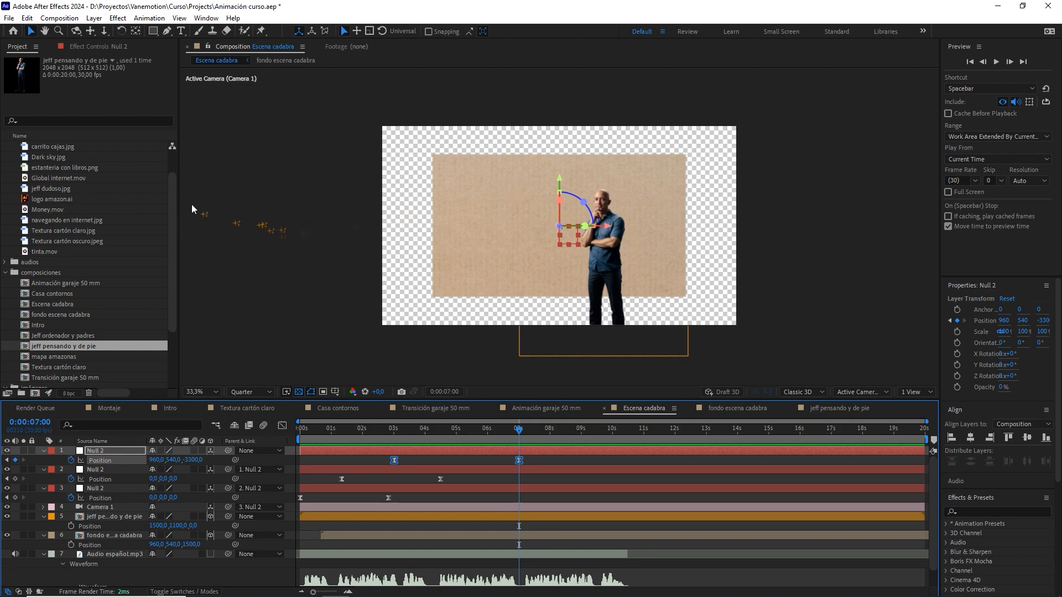
- Create a composition from the image Abogado dice no.png and file it in the composiciones folder
{"action": "left_click_drag", "start_coordinate": [172, 203], "coordinate": [171, 276]}
{"action": "left_click", "coordinate": [47, 303]}
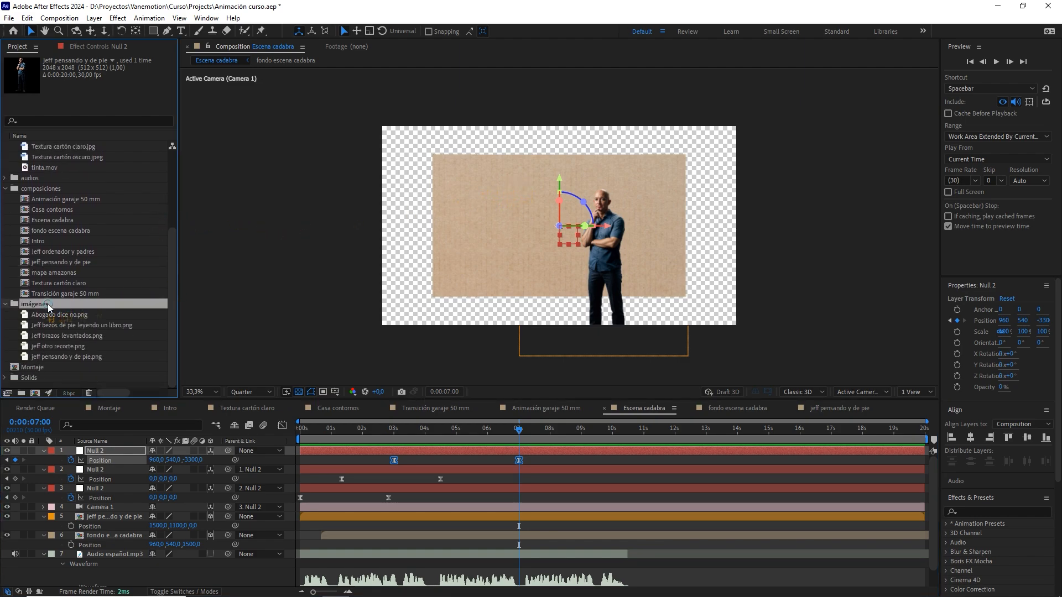
{"action": "left_click", "coordinate": [55, 316]}
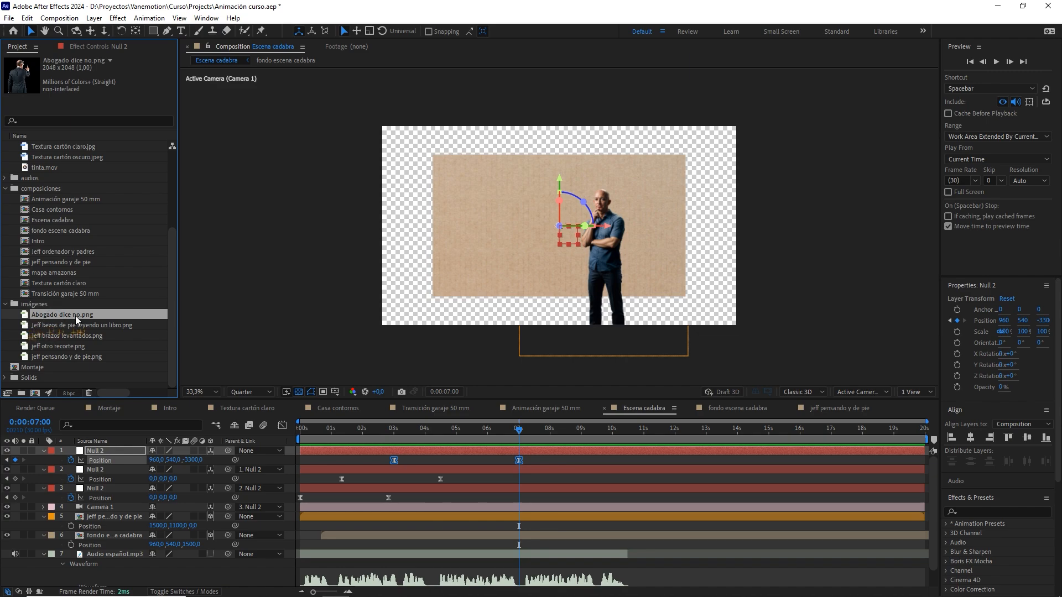
{"action": "left_click_drag", "start_coordinate": [84, 314], "coordinate": [46, 254]}
- Activate the Puppet Position Pin tool, set the preview resolution to Full, and turn off the transparency grid
{"action": "scroll", "coordinate": [450, 240], "scroll_direction": "up", "scroll_amount": 5}
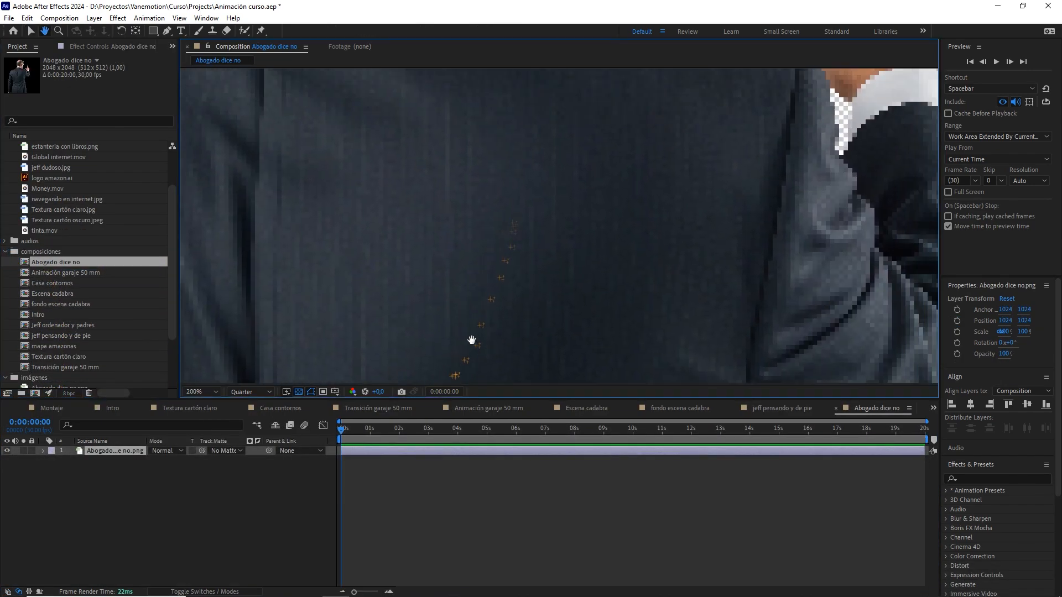
{"action": "scroll", "coordinate": [635, 282], "scroll_direction": "down", "scroll_amount": 2}
{"action": "left_click_drag", "start_coordinate": [596, 117], "coordinate": [597, 165]}
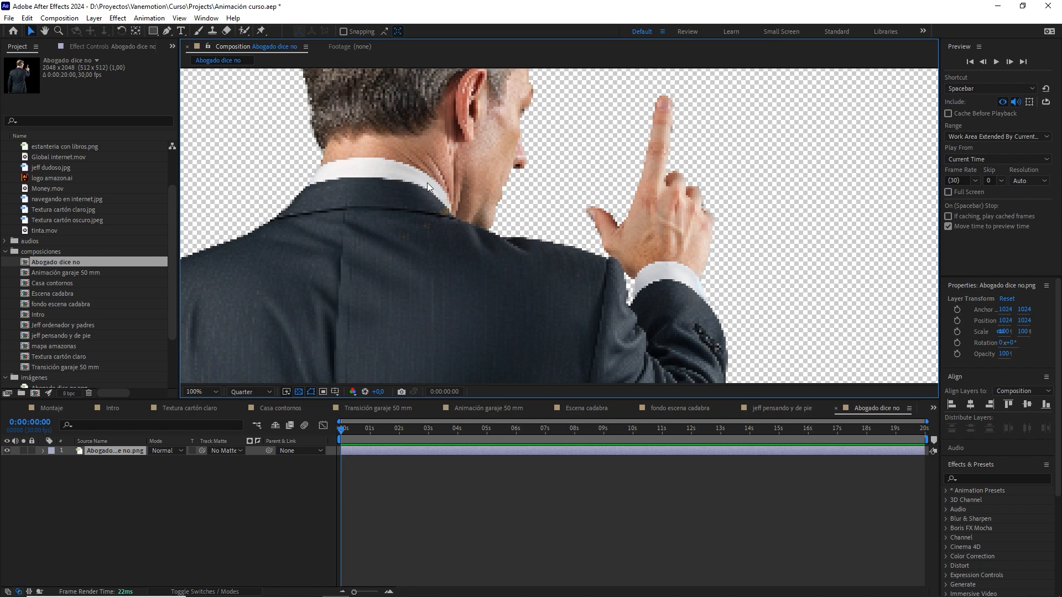
{"action": "left_click", "coordinate": [261, 32]}
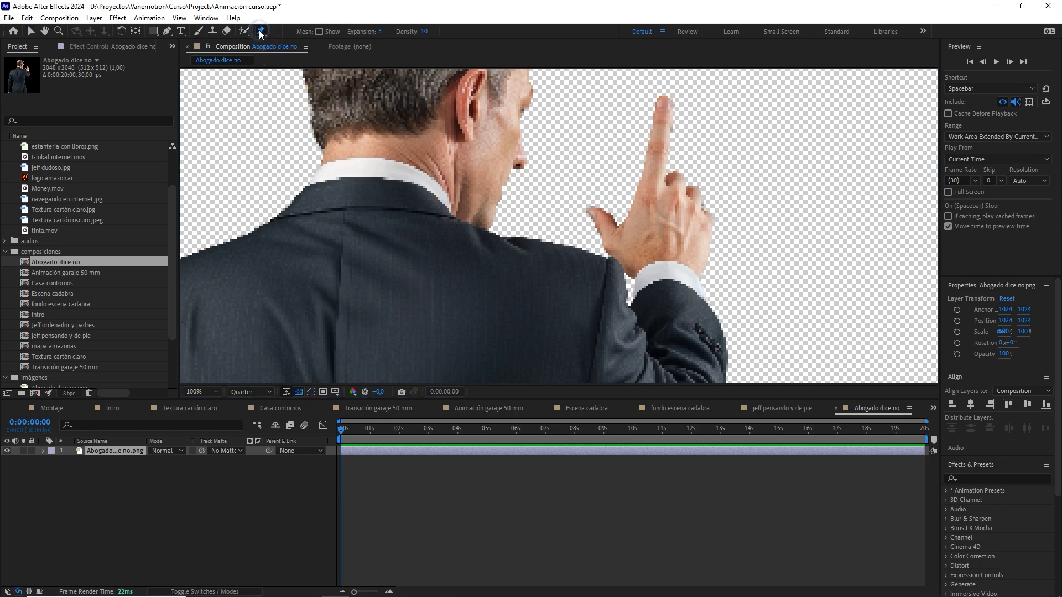
{"action": "left_click", "coordinate": [250, 392]}
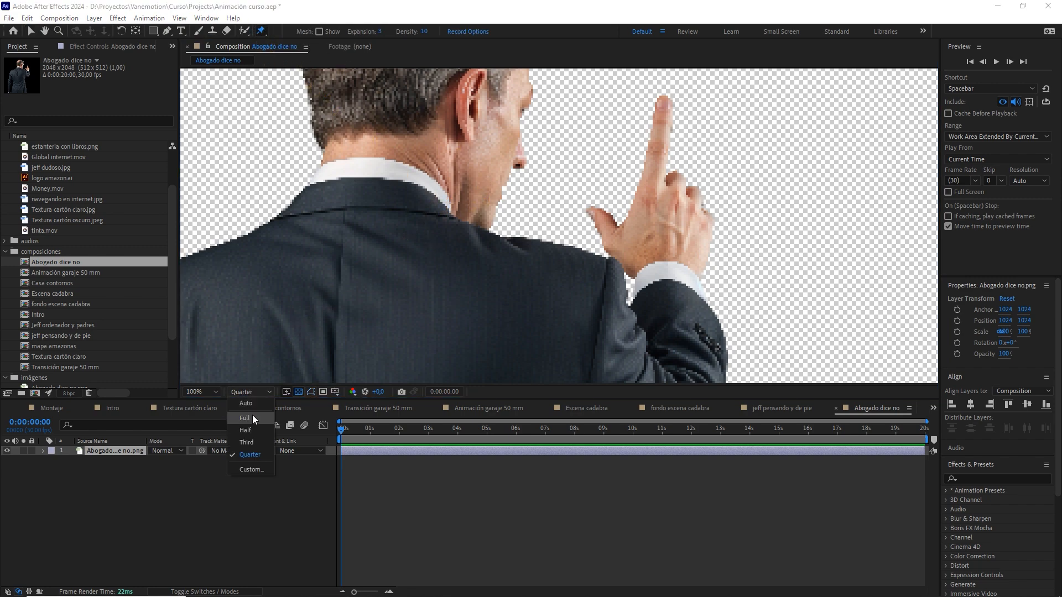
{"action": "left_click", "coordinate": [253, 418]}
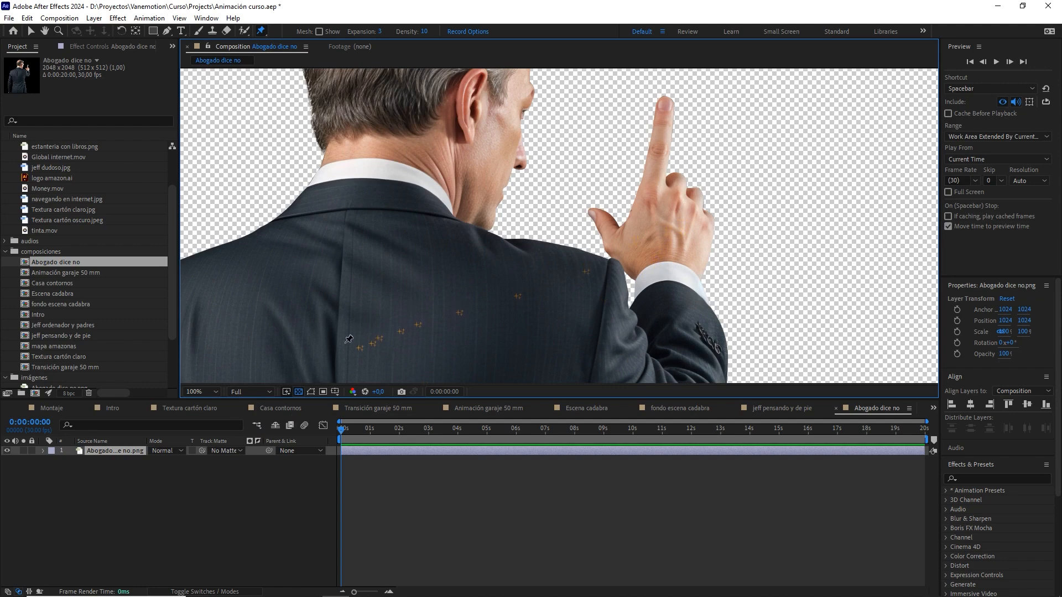
{"action": "left_click", "coordinate": [298, 391]}
{"action": "scroll", "coordinate": [619, 248], "scroll_direction": "down", "scroll_amount": 4}
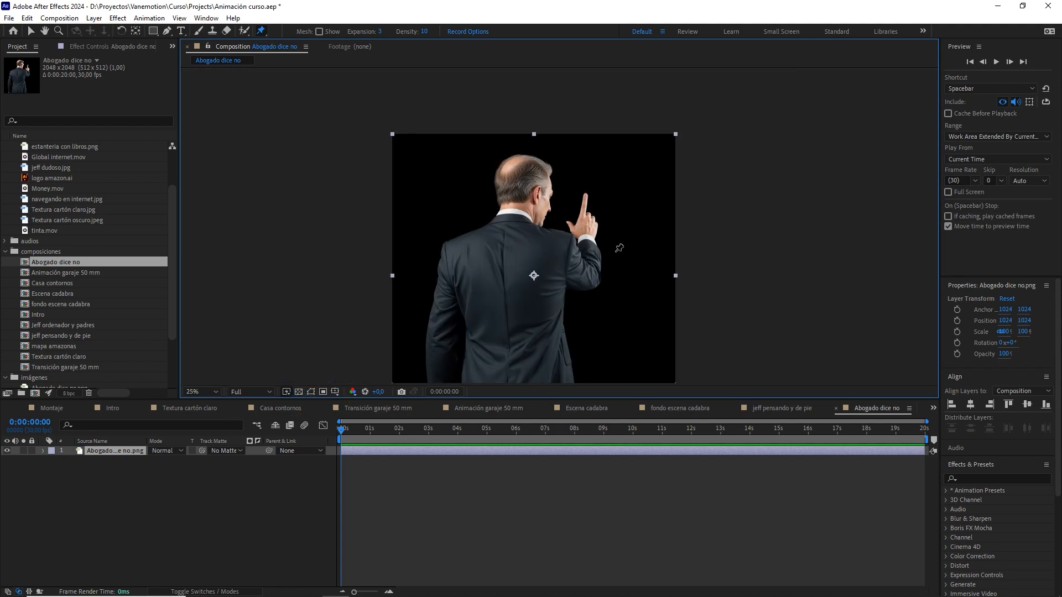
- Place puppet pins on the lawyer's raised hand: at the thumb base, the shirt cuff and each of the four knuckles
{"action": "scroll", "coordinate": [619, 248], "scroll_direction": "up", "scroll_amount": 6}
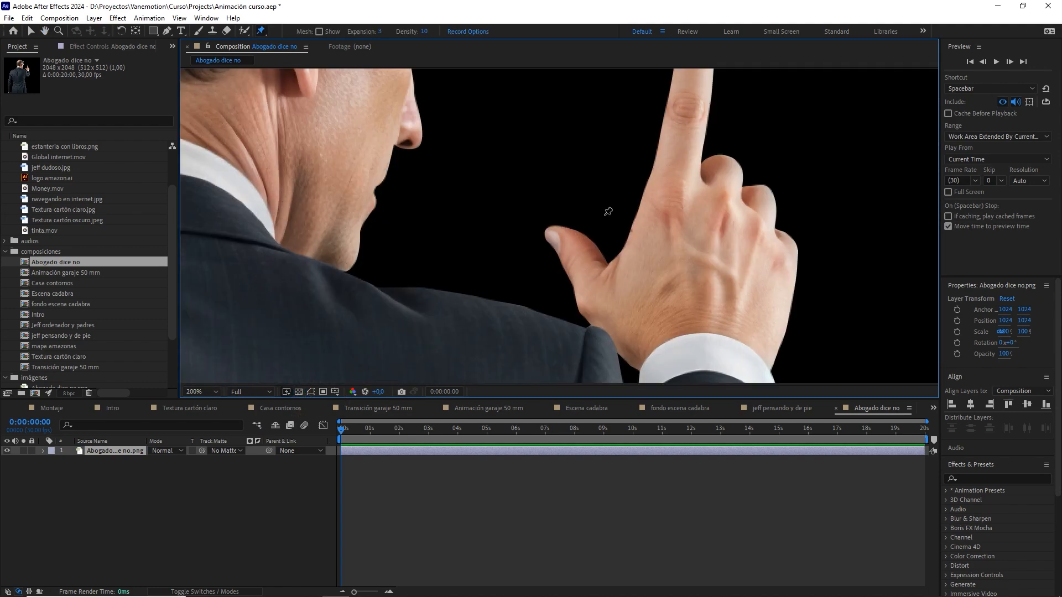
{"action": "left_click_drag", "start_coordinate": [625, 231], "coordinate": [576, 202]}
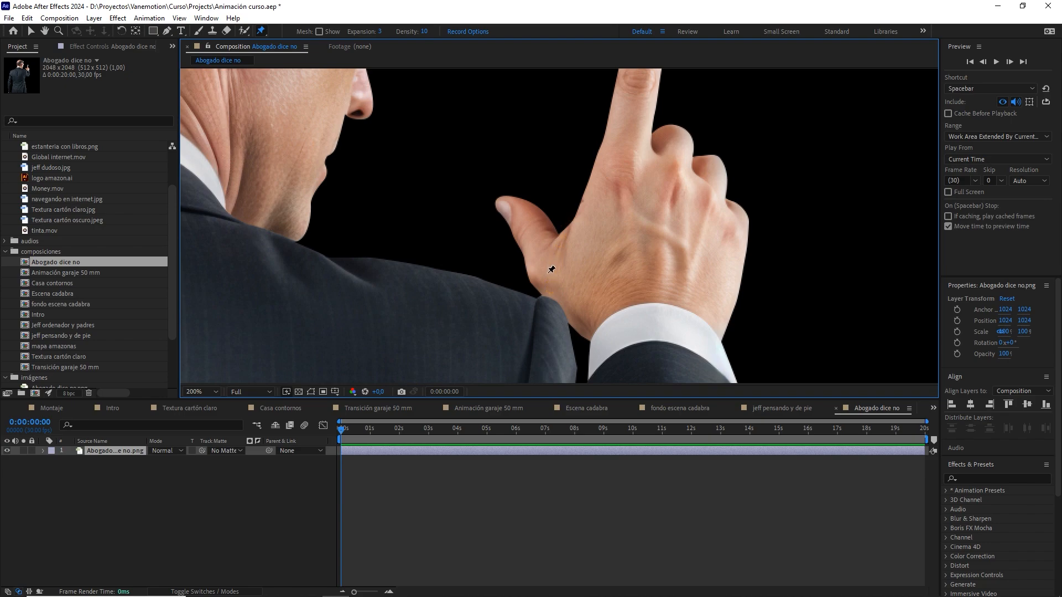
{"action": "left_click", "coordinate": [547, 273]}
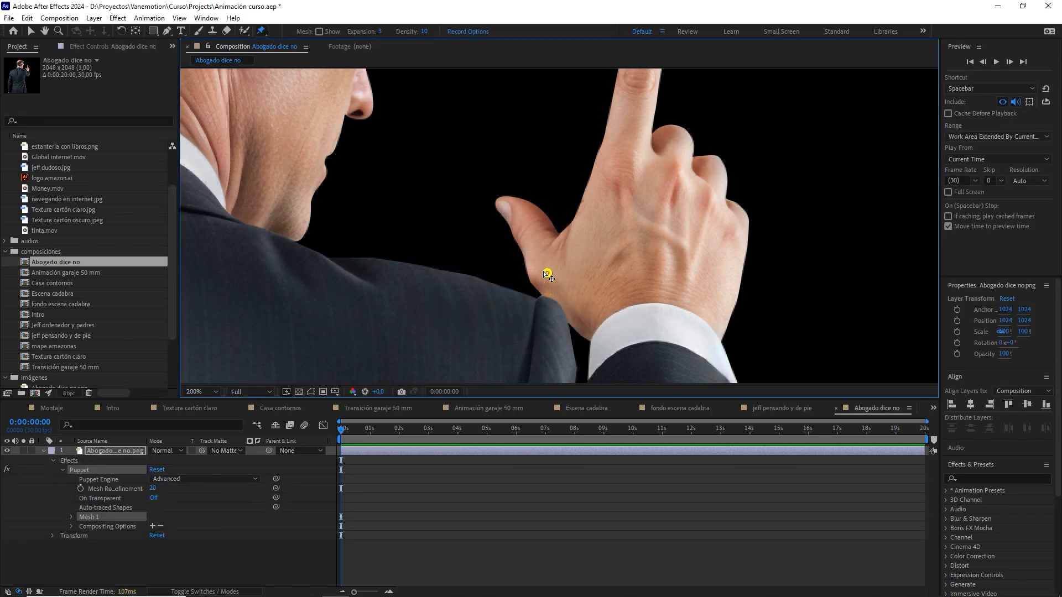
{"action": "left_click", "coordinate": [673, 319]}
{"action": "left_click", "coordinate": [738, 233]}
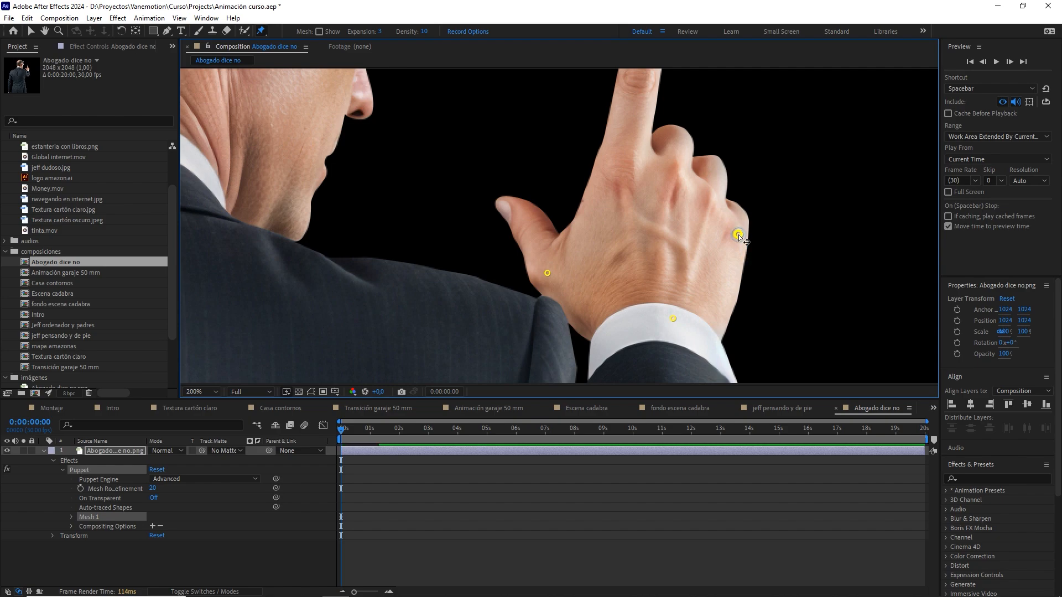
{"action": "left_click", "coordinate": [713, 202]}
{"action": "left_click", "coordinate": [682, 180]}
{"action": "left_click", "coordinate": [624, 162]}
- Add puppet pins at the middle joint and the tip of the lawyer's raised index finger
{"action": "key", "text": "space"}
{"action": "left_click_drag", "start_coordinate": [679, 136], "coordinate": [668, 271]}
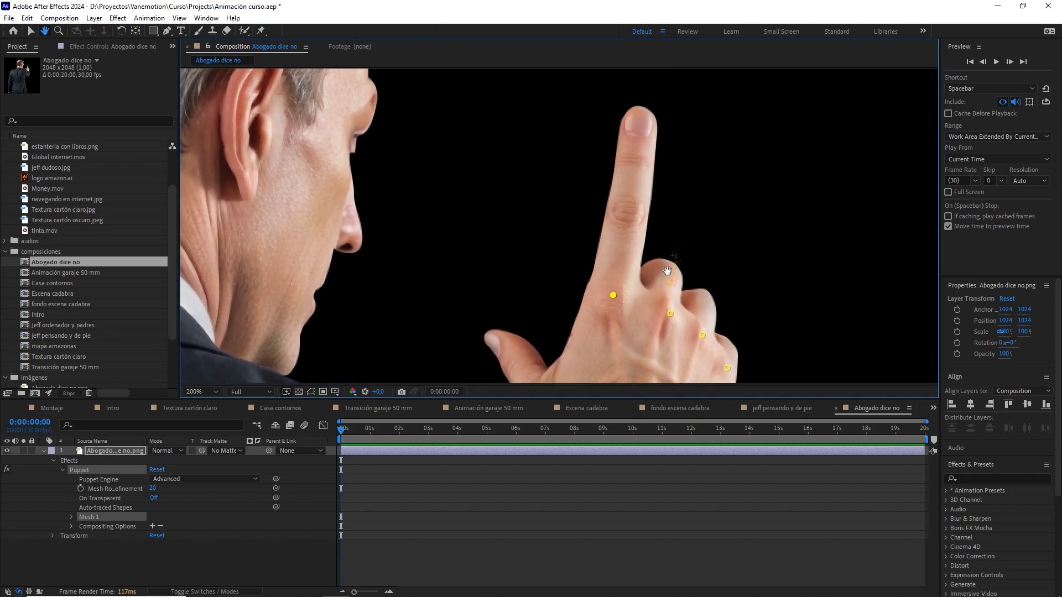
{"action": "left_click", "coordinate": [631, 213]}
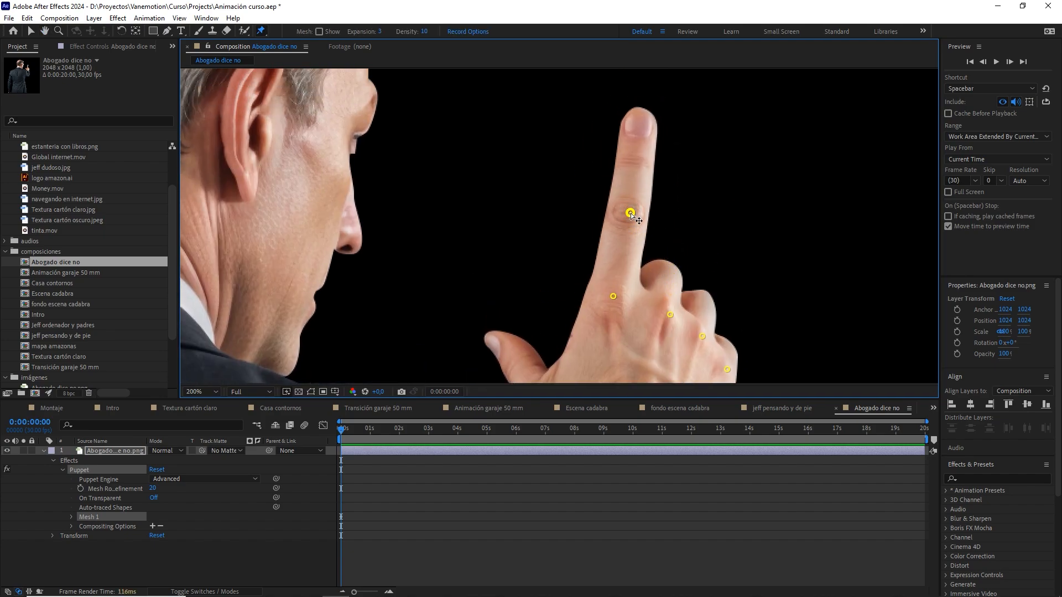
{"action": "left_click", "coordinate": [645, 117]}
- Reveal the position keyframes of all the puppet pins and enlarge the timeline to list every pin
{"action": "scroll", "coordinate": [667, 196], "scroll_direction": "down", "scroll_amount": 4}
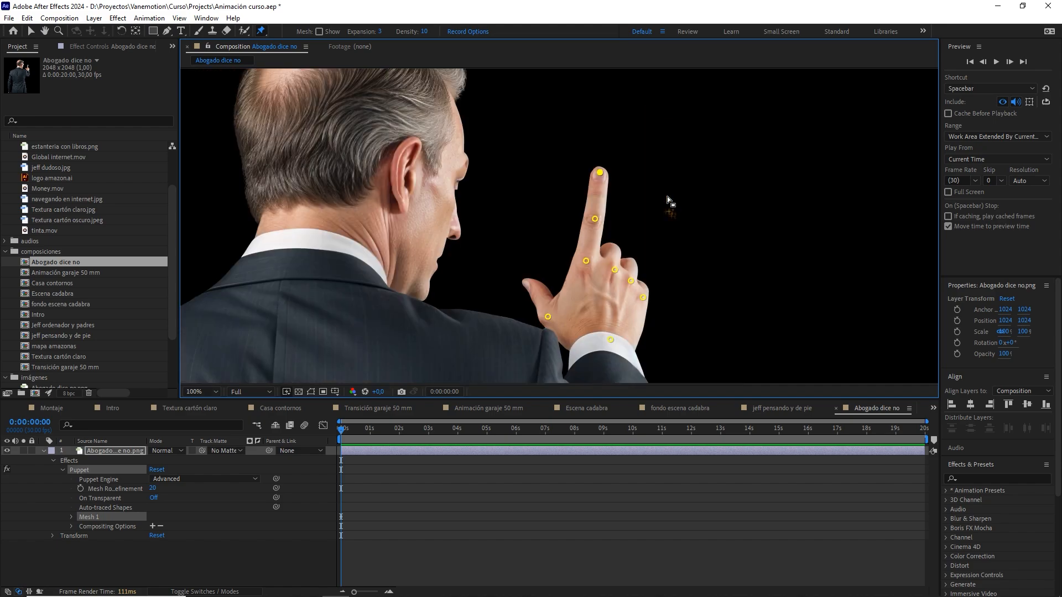
{"action": "left_click_drag", "start_coordinate": [616, 208], "coordinate": [639, 167]}
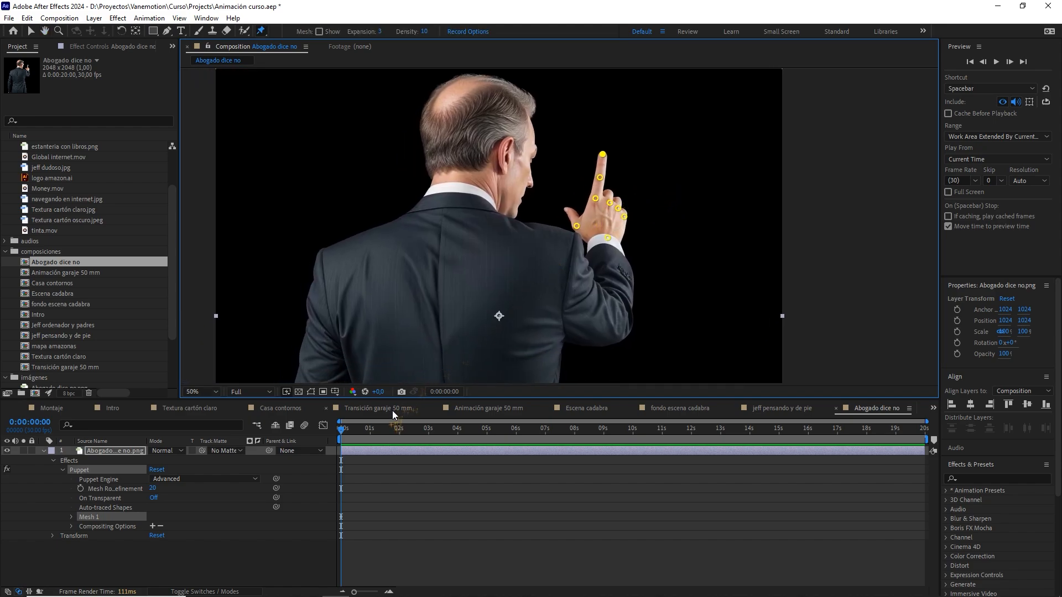
{"action": "key", "text": "u"}
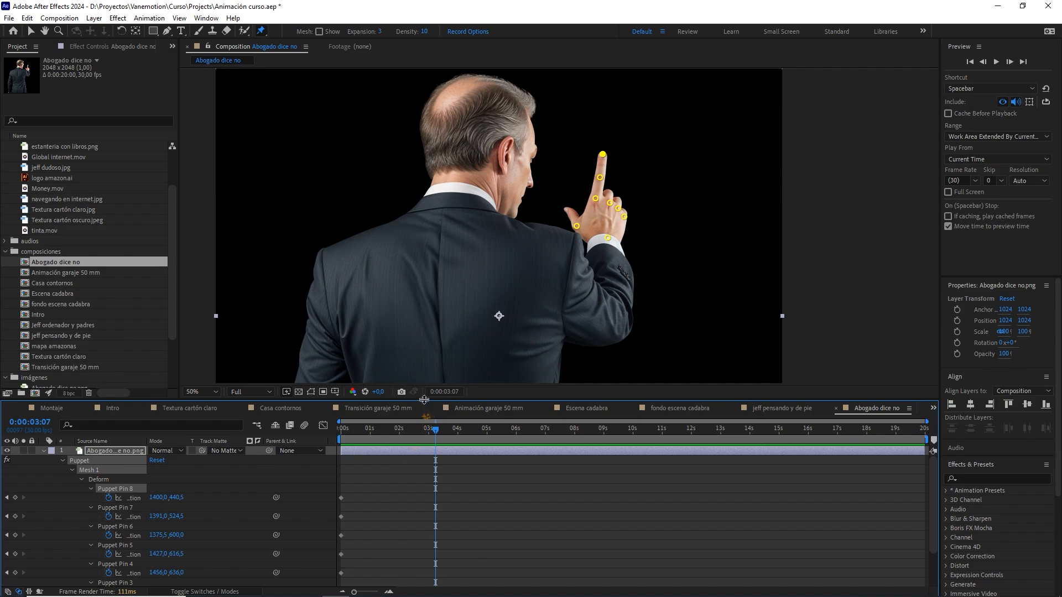
{"action": "left_click_drag", "start_coordinate": [425, 399], "coordinate": [424, 313]}
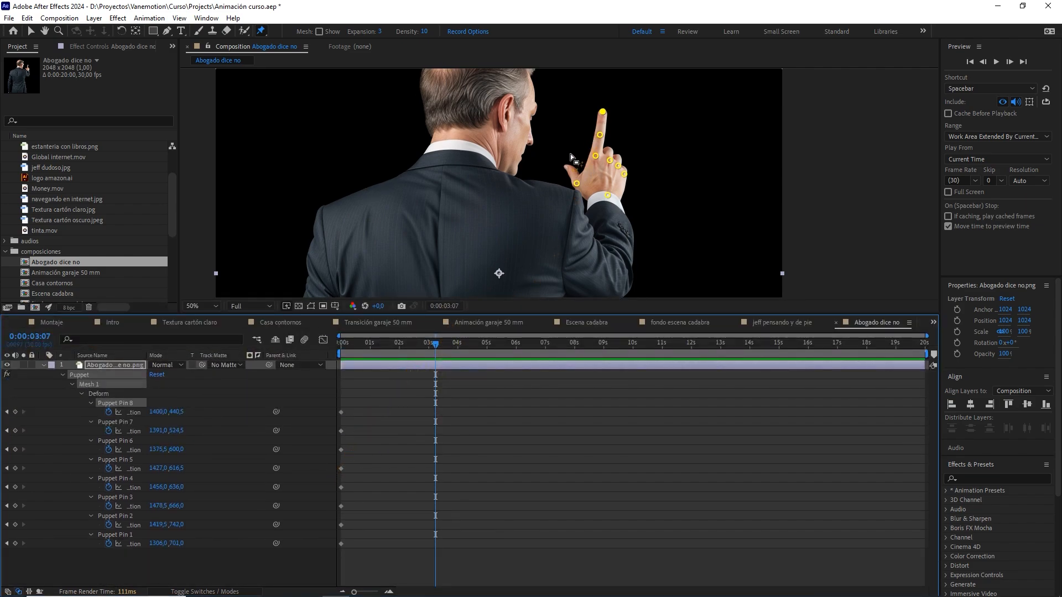
- Delete the position keyframes of Puppet Pins 1 to 5, leaving only the three index-finger pins animated
{"action": "left_click", "coordinate": [313, 386]}
{"action": "left_click", "coordinate": [604, 112]}
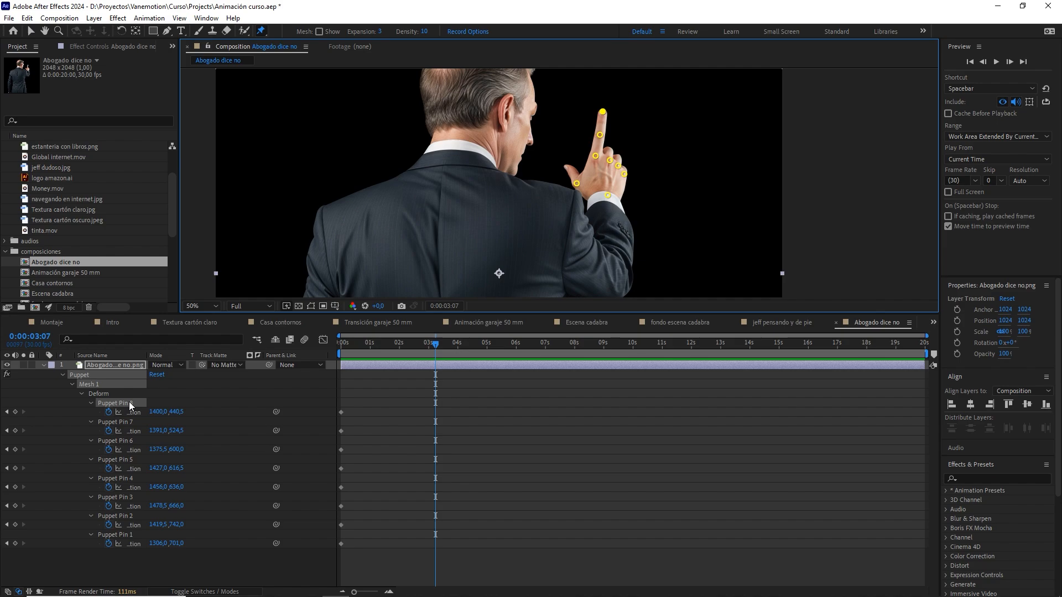
{"action": "left_click", "coordinate": [600, 137]}
{"action": "left_click", "coordinate": [596, 157]}
{"action": "left_click_drag", "start_coordinate": [361, 466], "coordinate": [334, 551]}
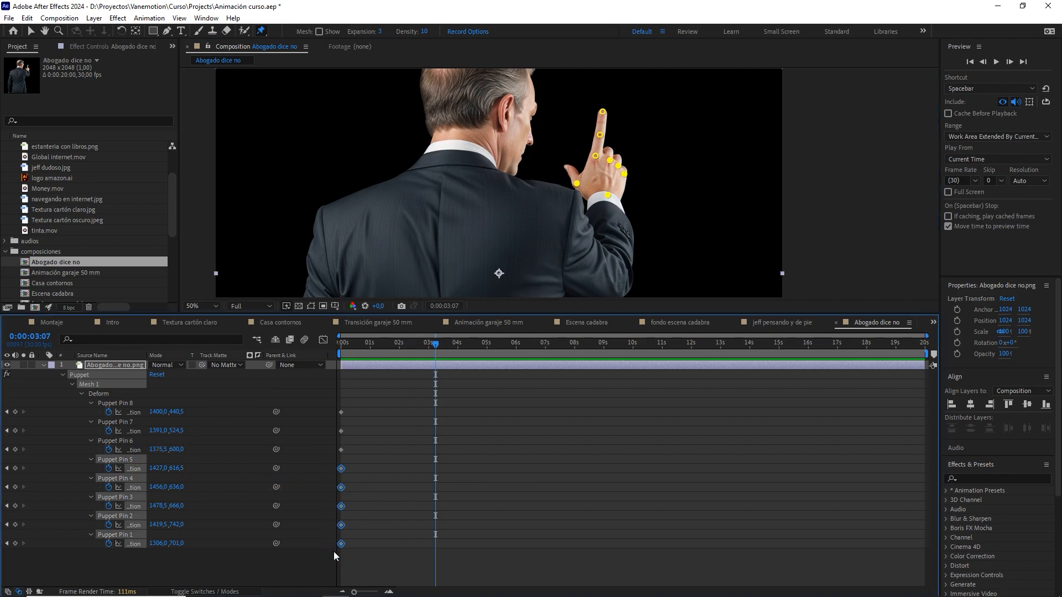
{"action": "key", "text": "Delete"}
- Return to the first frame, frame the raised hand in an enlarged preview, and reactivate the Puppet Position Pin tool
{"action": "left_click_drag", "start_coordinate": [387, 347], "coordinate": [311, 360]}
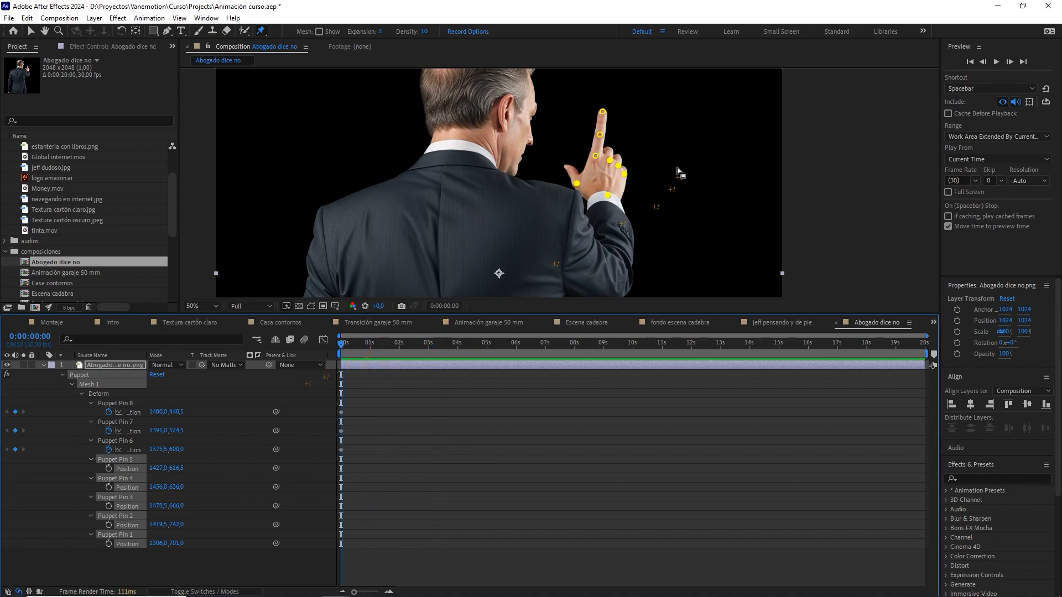
{"action": "scroll", "coordinate": [558, 182], "scroll_direction": "up", "scroll_amount": 2}
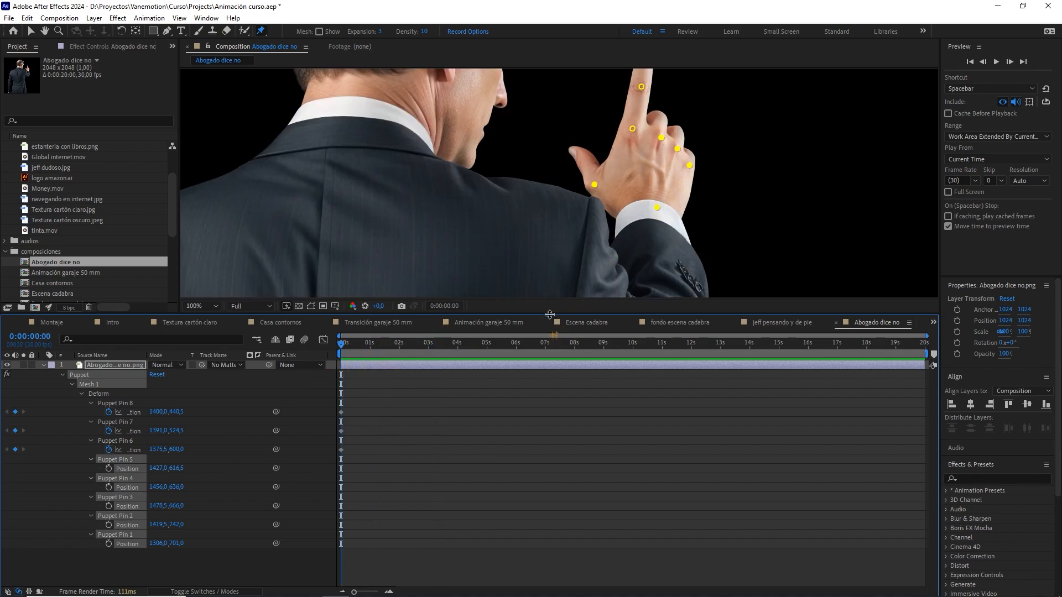
{"action": "left_click_drag", "start_coordinate": [549, 316], "coordinate": [550, 406]}
{"action": "key", "text": "h"}
{"action": "left_click_drag", "start_coordinate": [583, 260], "coordinate": [580, 276]}
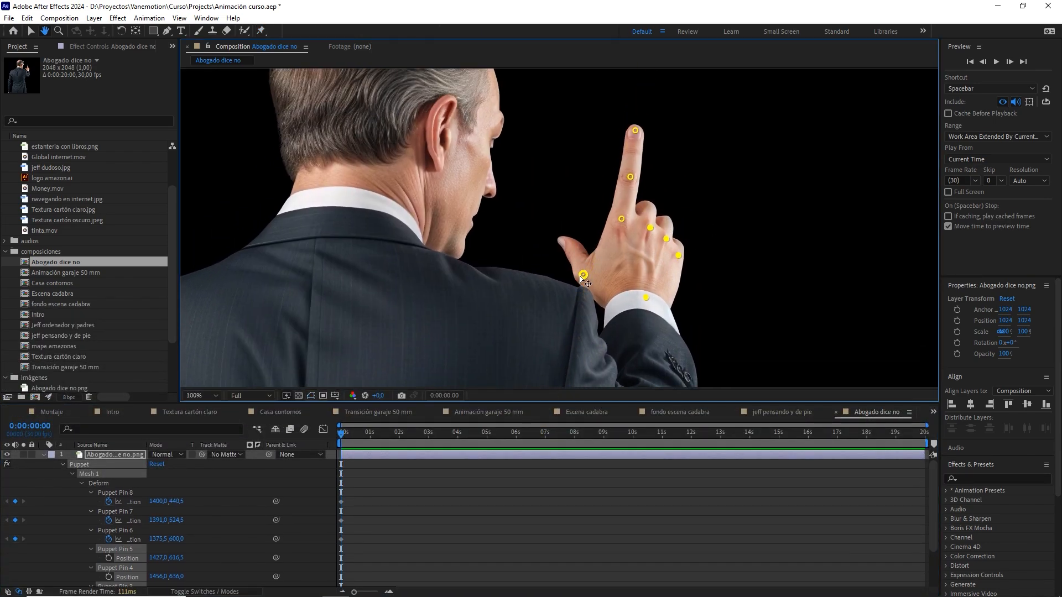
{"action": "key", "text": "ctrl+p"}
- Try bending the index finger sharply towards the lawyer's face with its tip pin, and undo the move
{"action": "left_click_drag", "start_coordinate": [635, 134], "coordinate": [585, 164]}
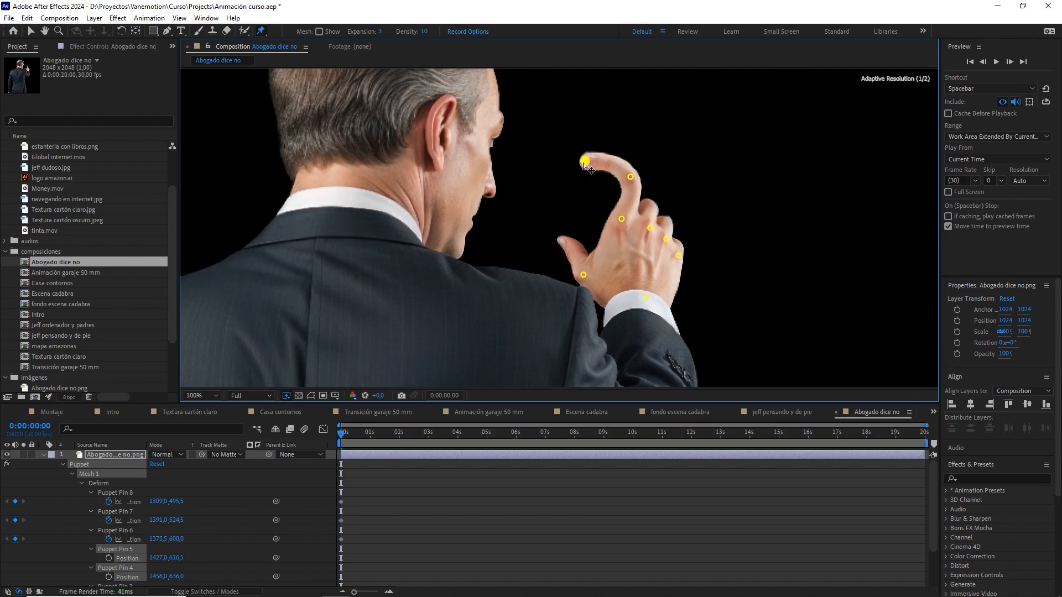
{"action": "left_click", "coordinate": [585, 163]}
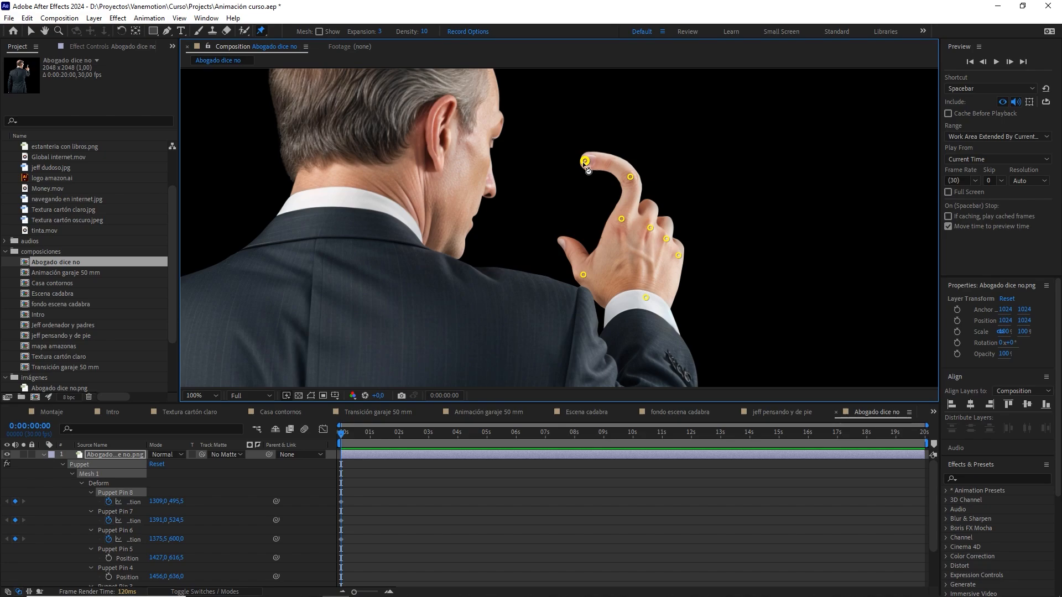
{"action": "key", "text": "ctrl+z"}
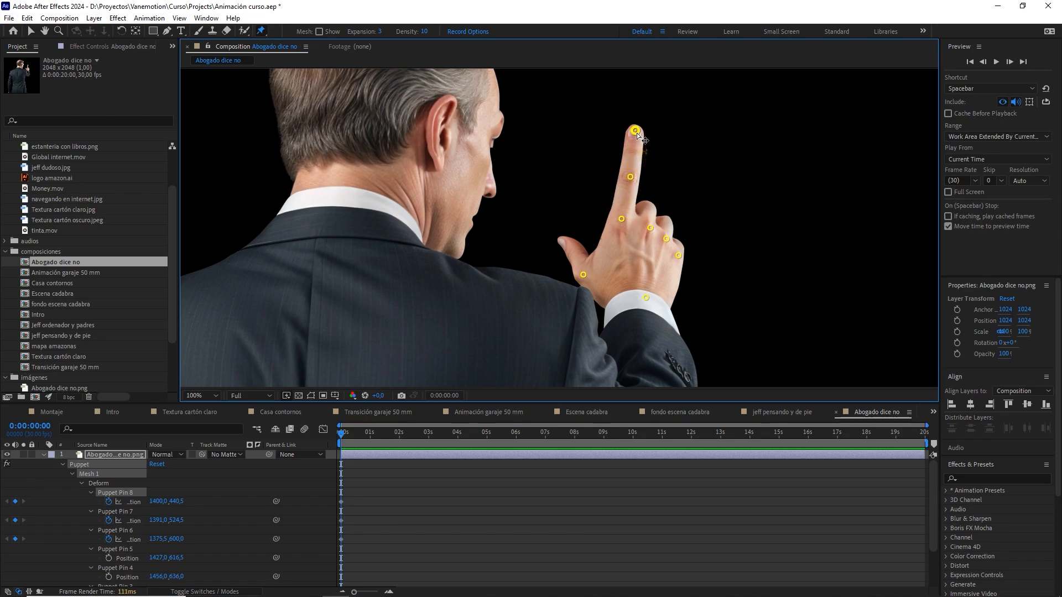
- At frame 0, straighten the index finger by moving its tip pin to about 1373, 439.5 and its middle pin to about 1377, 526.5
{"action": "left_click_drag", "start_coordinate": [636, 133], "coordinate": [628, 132]}
{"action": "left_click_drag", "start_coordinate": [631, 179], "coordinate": [623, 178]}
{"action": "left_click_drag", "start_coordinate": [626, 130], "coordinate": [618, 131]}
{"action": "left_click", "coordinate": [618, 131]}
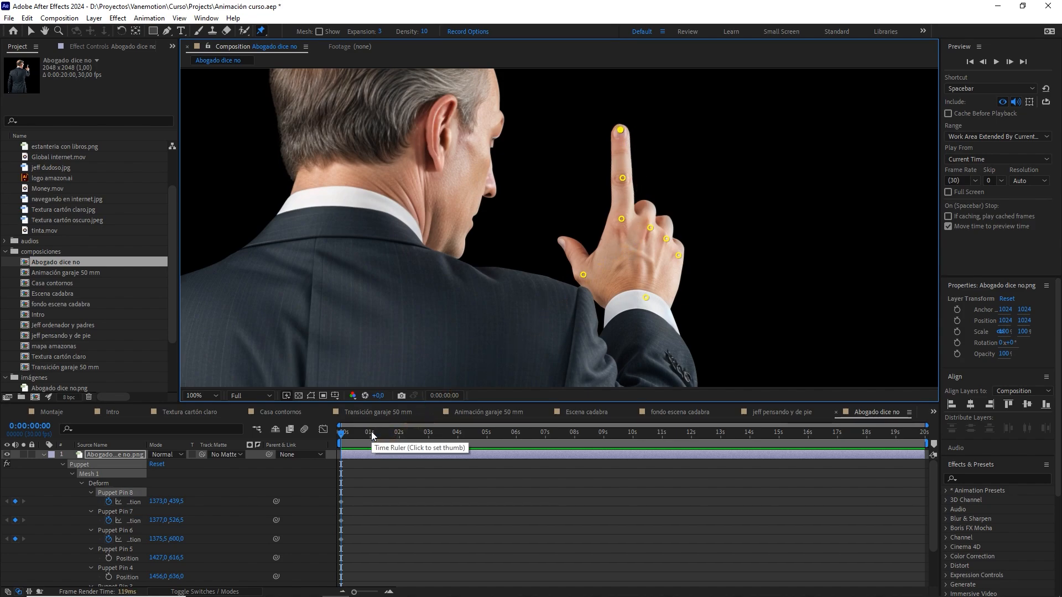
- At frame 10, tilt the index finger away from the face, with its tip pin at about 1426, 446.5, and keyframe the middle and base pins
{"action": "key", "text": "shift+Page_Down"}
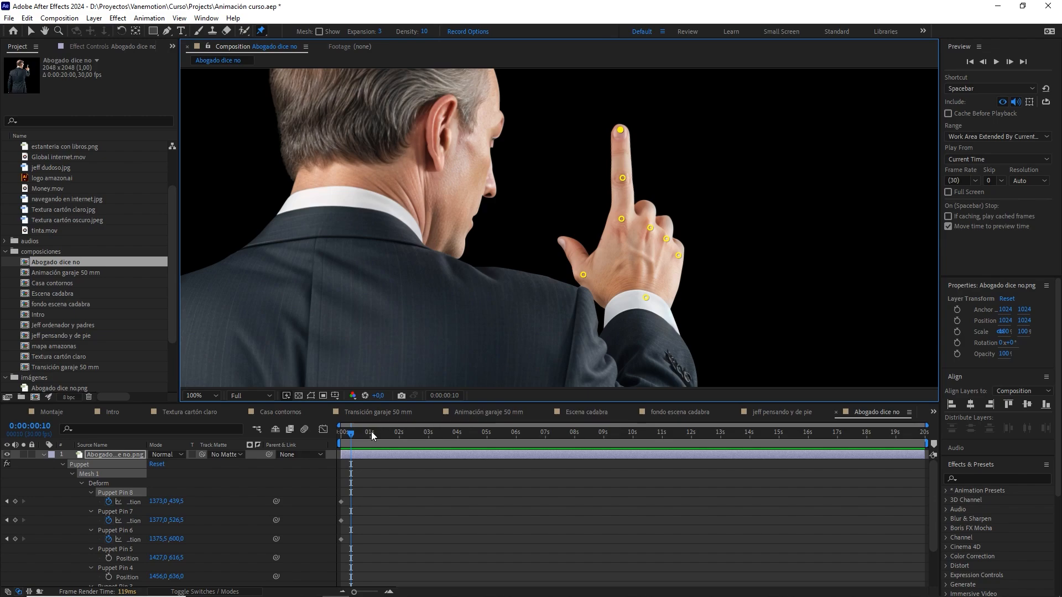
{"action": "left_click_drag", "start_coordinate": [622, 133], "coordinate": [646, 135]}
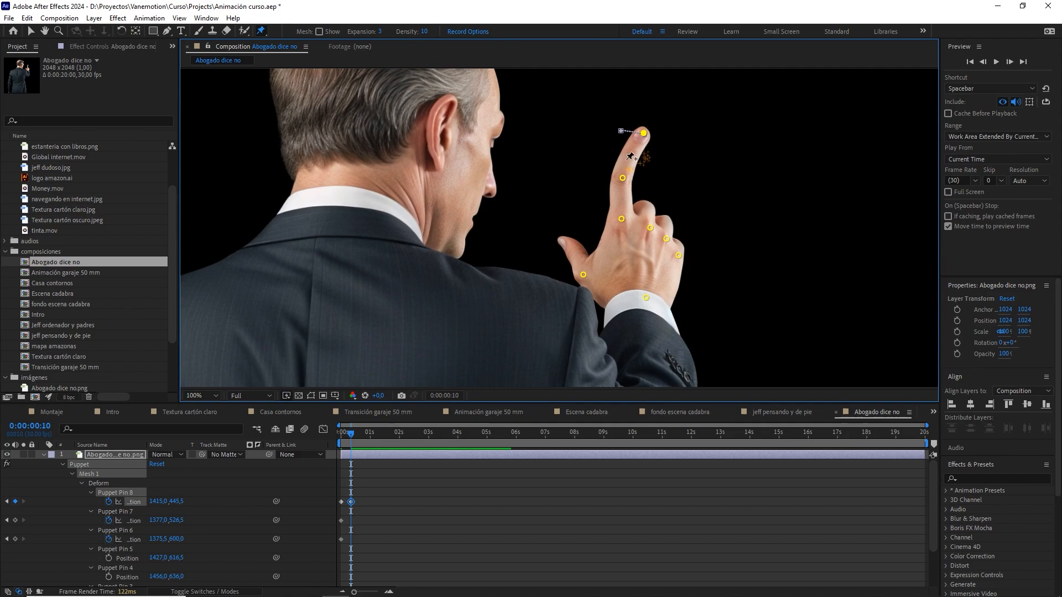
{"action": "left_click_drag", "start_coordinate": [624, 178], "coordinate": [632, 180]}
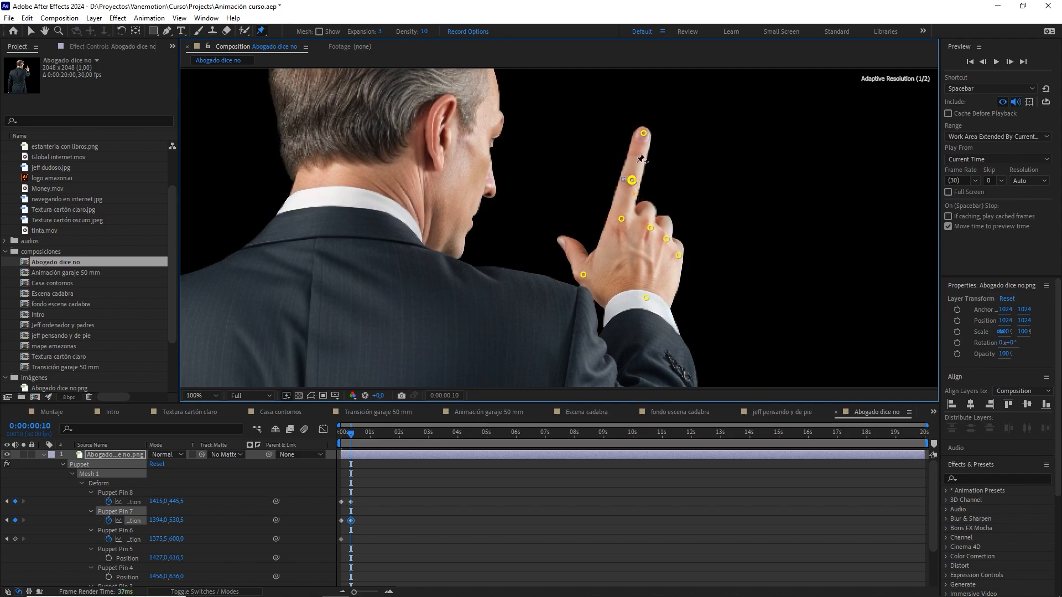
{"action": "left_click_drag", "start_coordinate": [643, 134], "coordinate": [647, 138]}
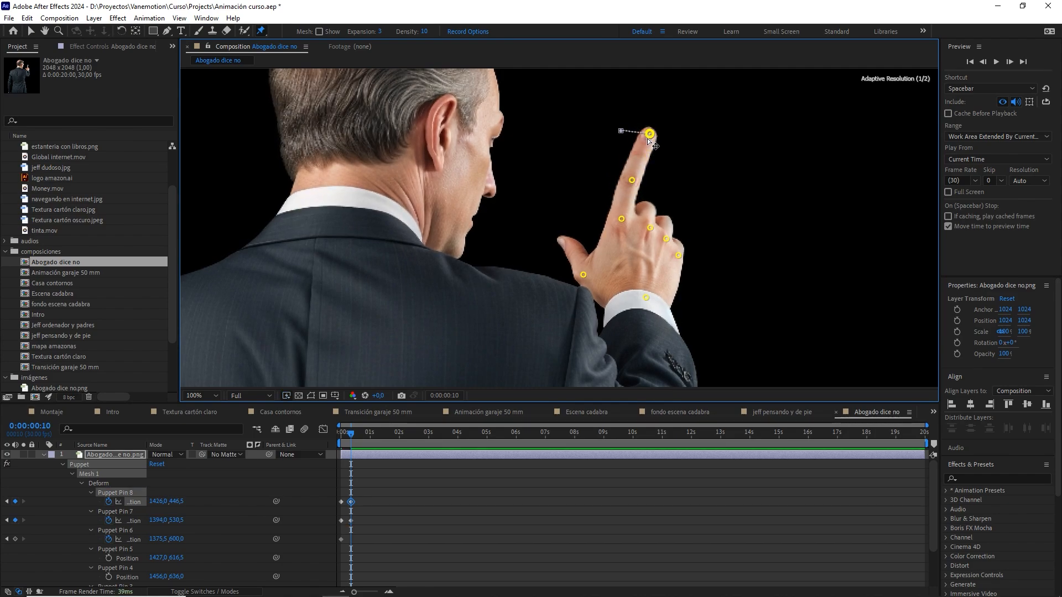
{"action": "left_click_drag", "start_coordinate": [632, 180], "coordinate": [636, 180]}
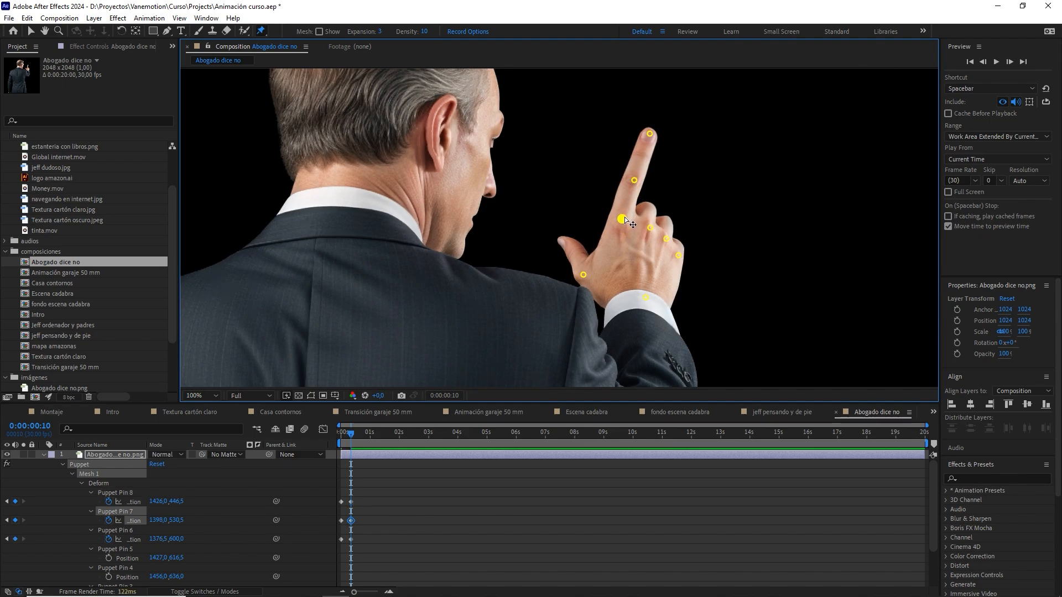
{"action": "left_click", "coordinate": [623, 220]}
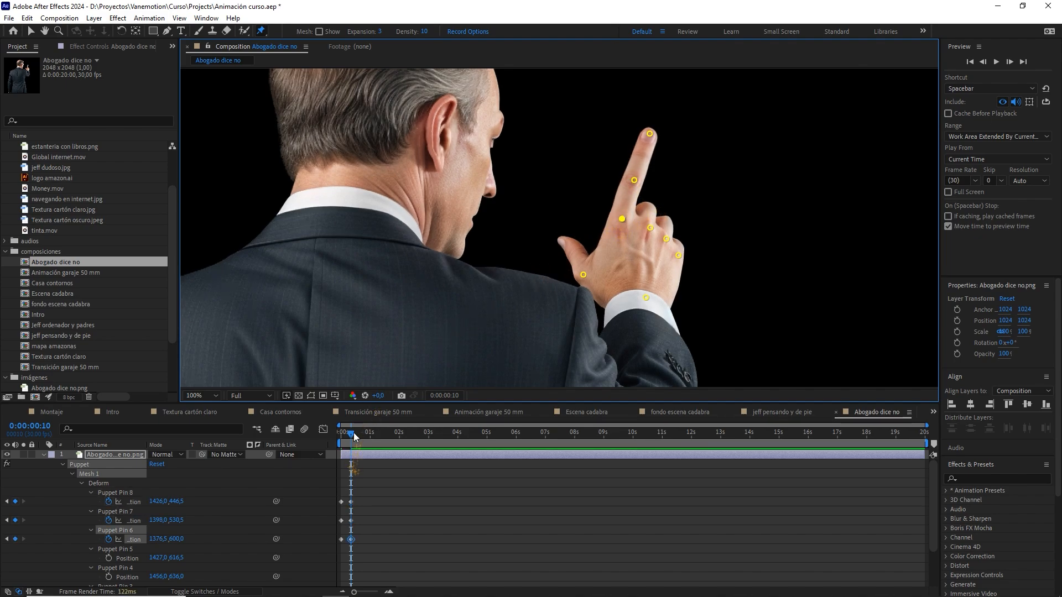
- Copy the frame 0 position keyframes of Puppet Pins 6, 7 and 8 and paste them at frame 20
{"action": "mouse_move", "coordinate": [350, 432]}
{"action": "left_mouse_down"}
{"action": "mouse_move", "coordinate": [337, 435]}
{"action": "mouse_move", "coordinate": [350, 433]}
{"action": "left_mouse_up"}
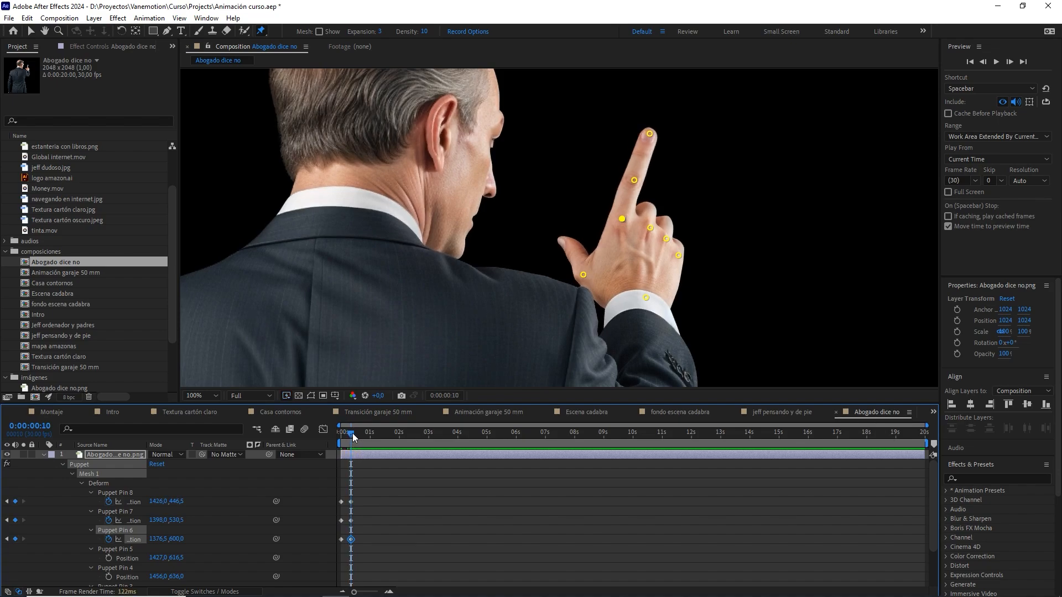
{"action": "key", "text": "shift+Page_Down"}
{"action": "left_click_drag", "start_coordinate": [344, 495], "coordinate": [335, 552]}
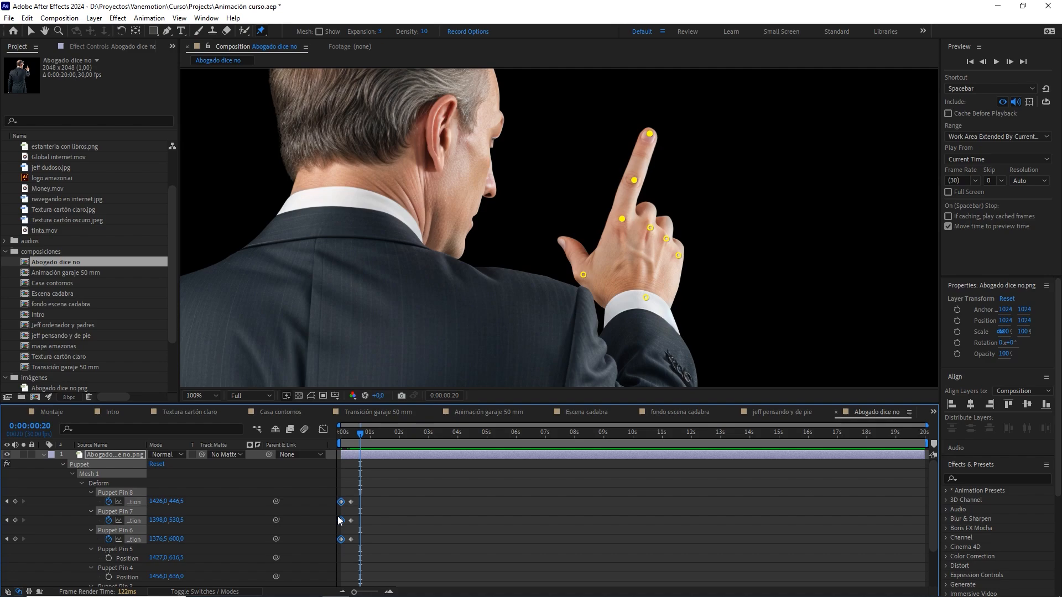
{"action": "key", "text": "ctrl+v"}
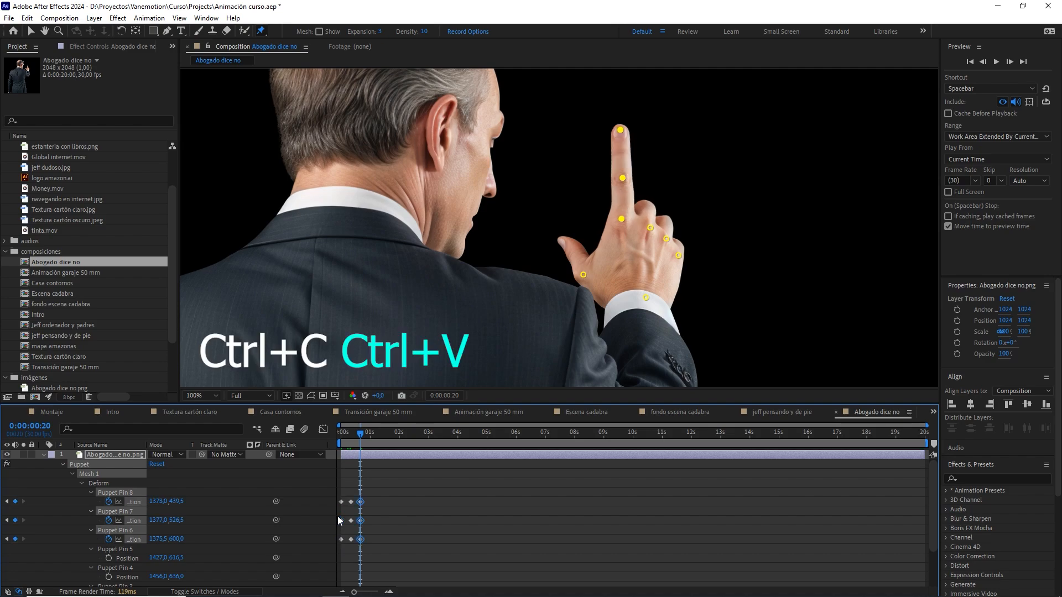
- Zoom into the timeline, preview the finger wag from the start, and return to frame 20
{"action": "left_click", "coordinate": [371, 592]}
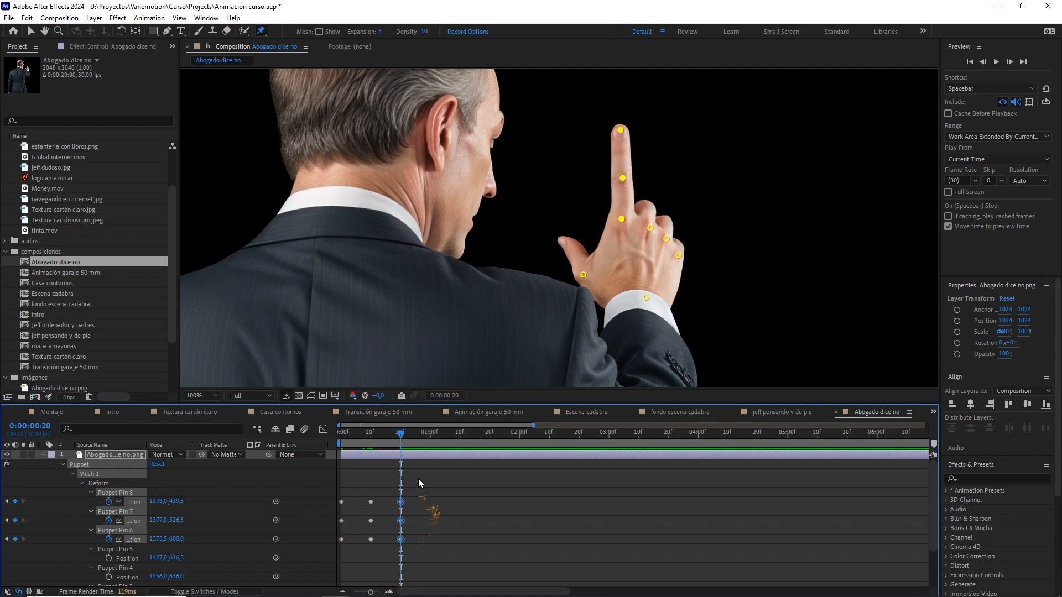
{"action": "left_click_drag", "start_coordinate": [399, 433], "coordinate": [393, 433]}
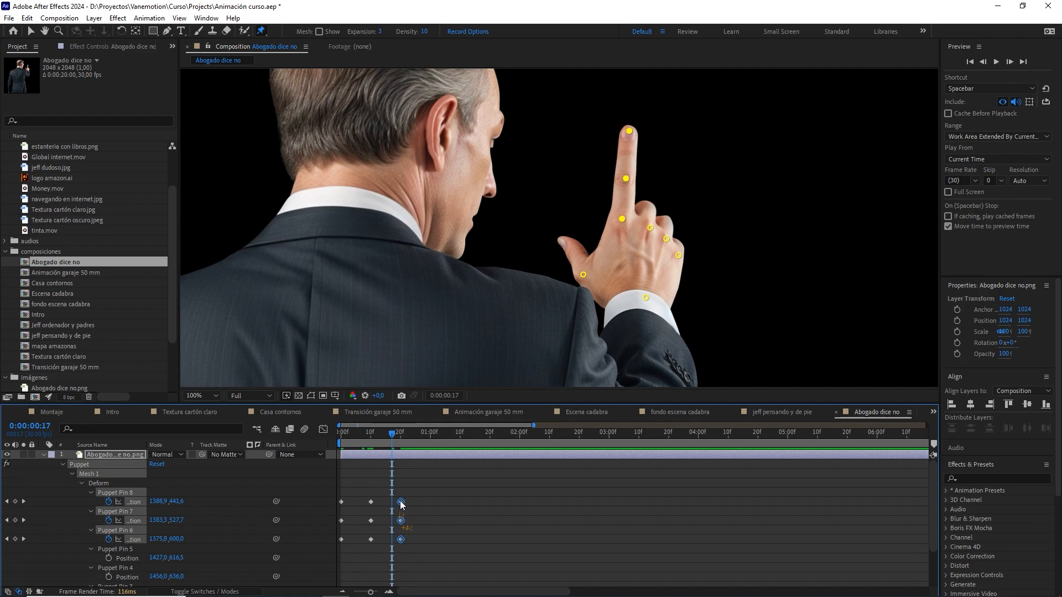
{"action": "key", "text": "space"}
{"action": "key", "text": "space"}
{"action": "left_click_drag", "start_coordinate": [421, 443], "coordinate": [401, 447]}
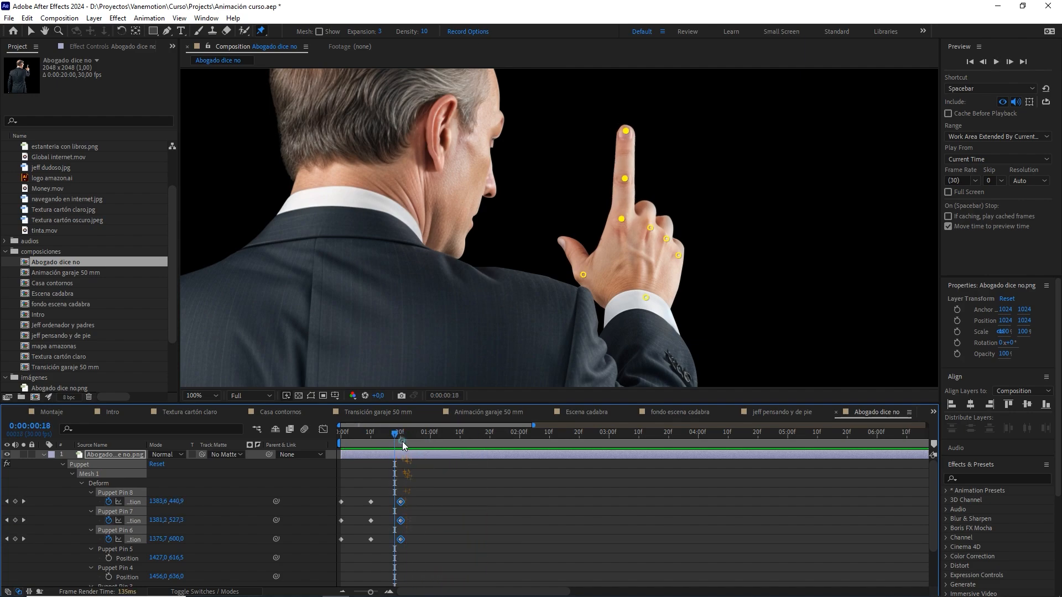
{"action": "key", "text": "Home"}
{"action": "key", "text": "space"}
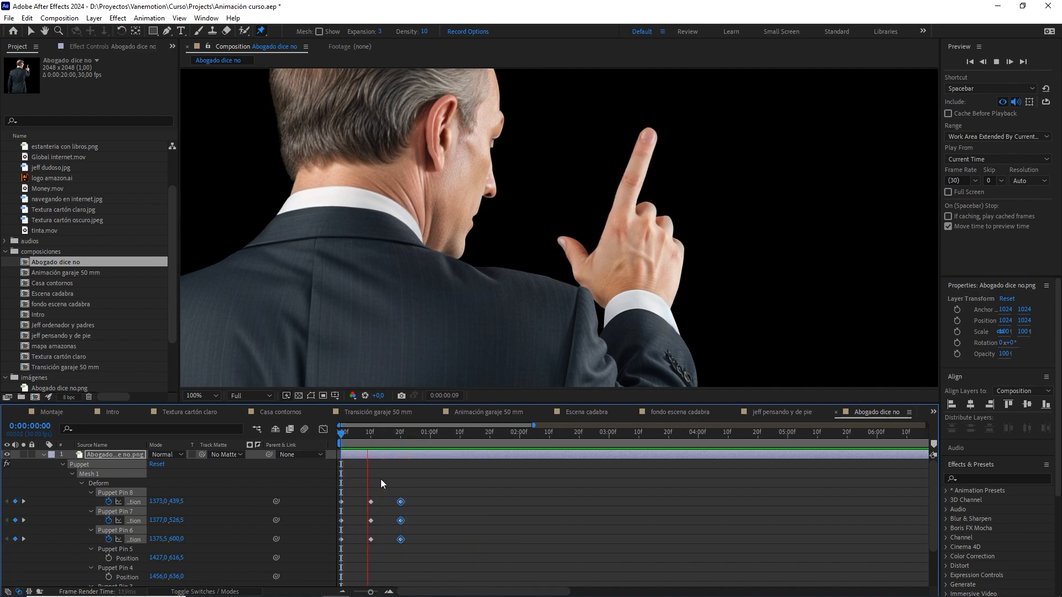
{"action": "key", "text": "space"}
{"action": "left_click_drag", "start_coordinate": [425, 444], "coordinate": [400, 445]}
{"action": "left_click", "coordinate": [425, 480]}
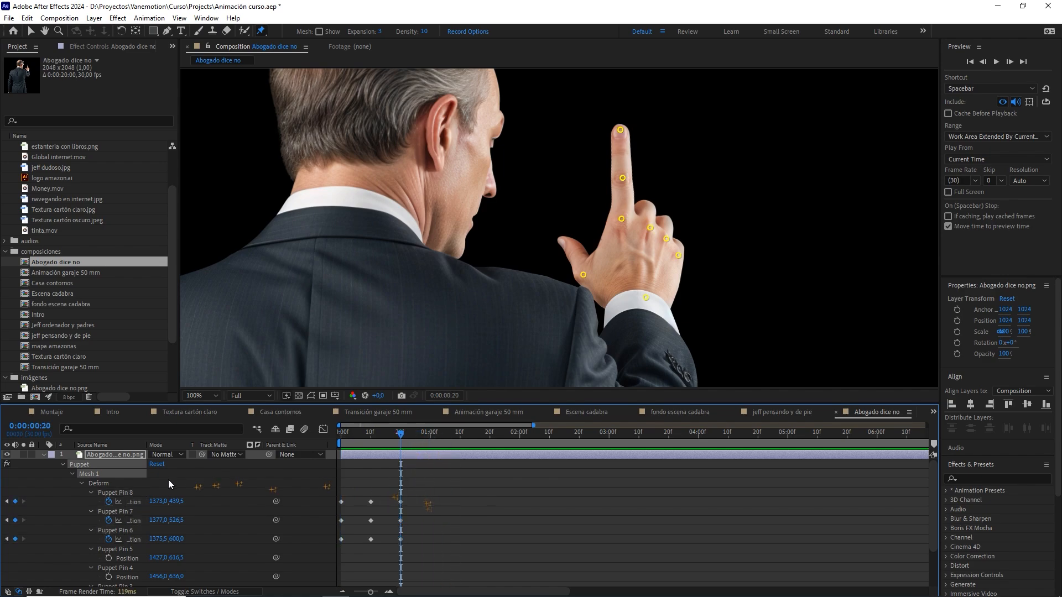
- Add the expression loopOut() to Puppet Pin 8's Position and scrub through the timeline to check the looping fingertip
{"action": "left_click", "coordinate": [109, 502], "text": "alt"}
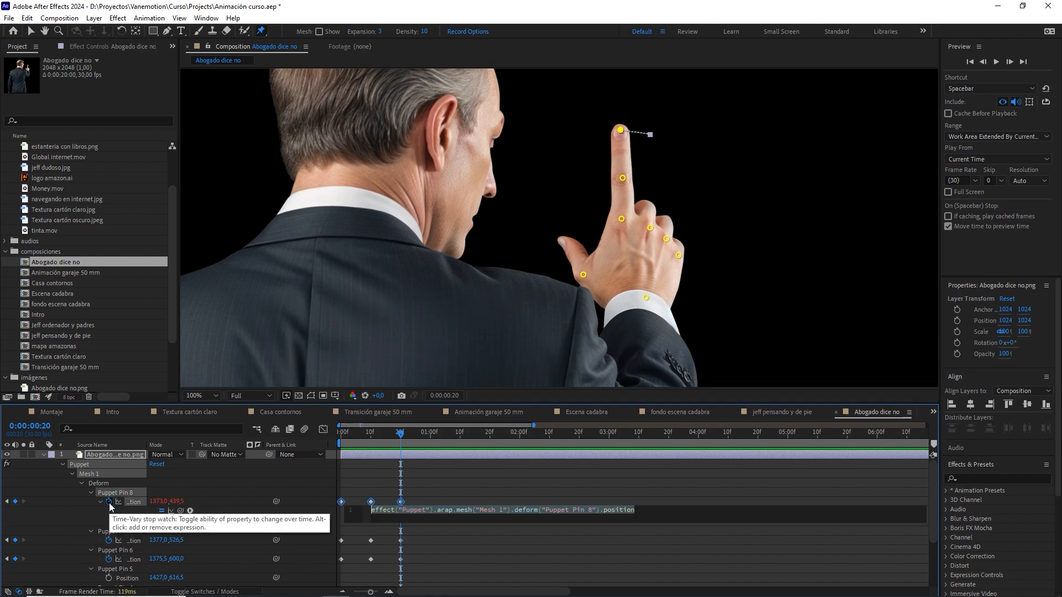
{"action": "type", "text": "loopO"}
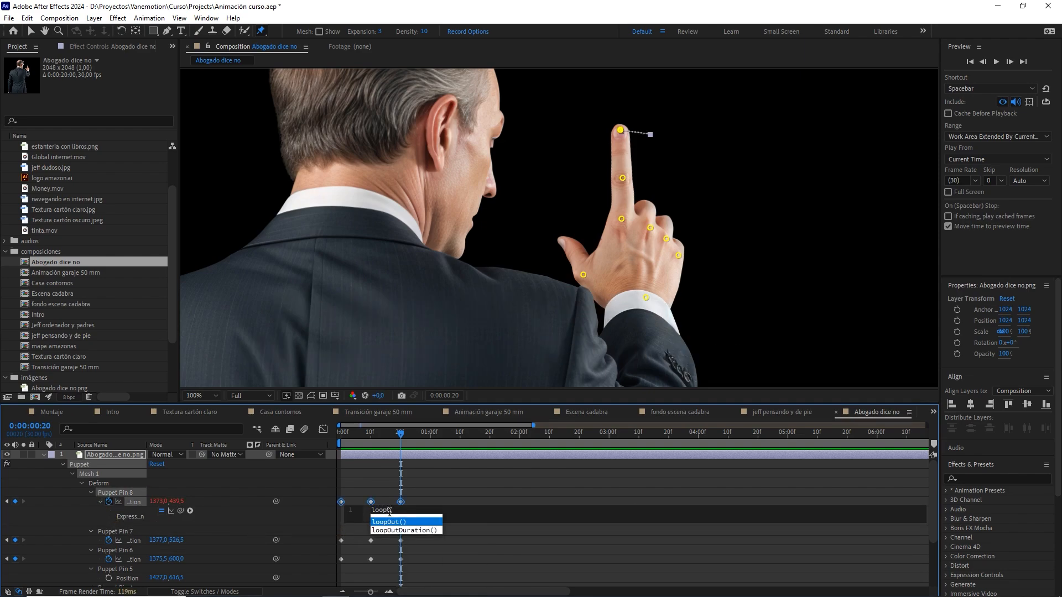
{"action": "key", "text": "Return"}
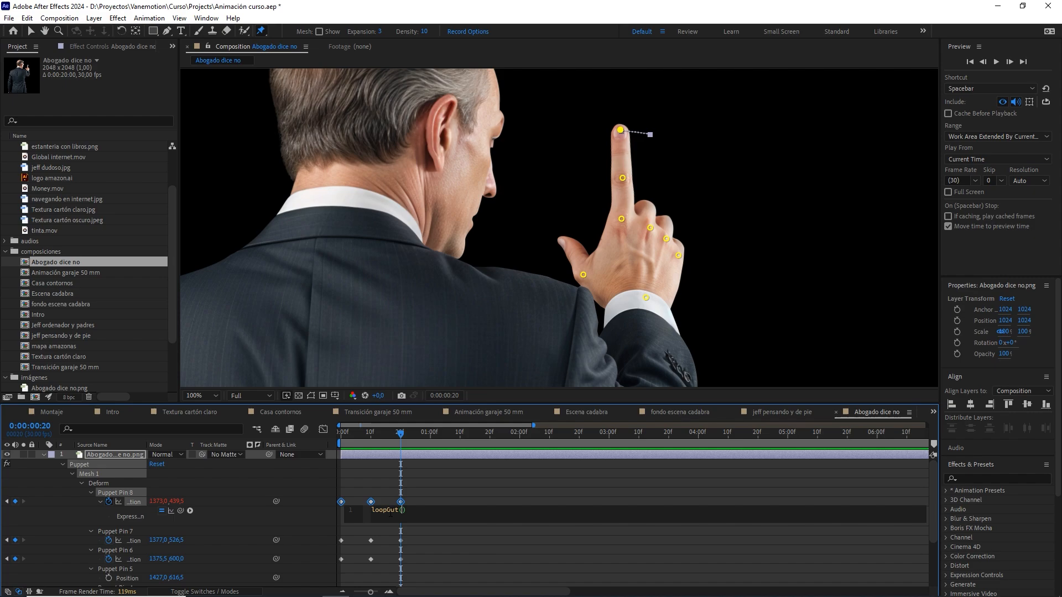
{"action": "left_click", "coordinate": [446, 500]}
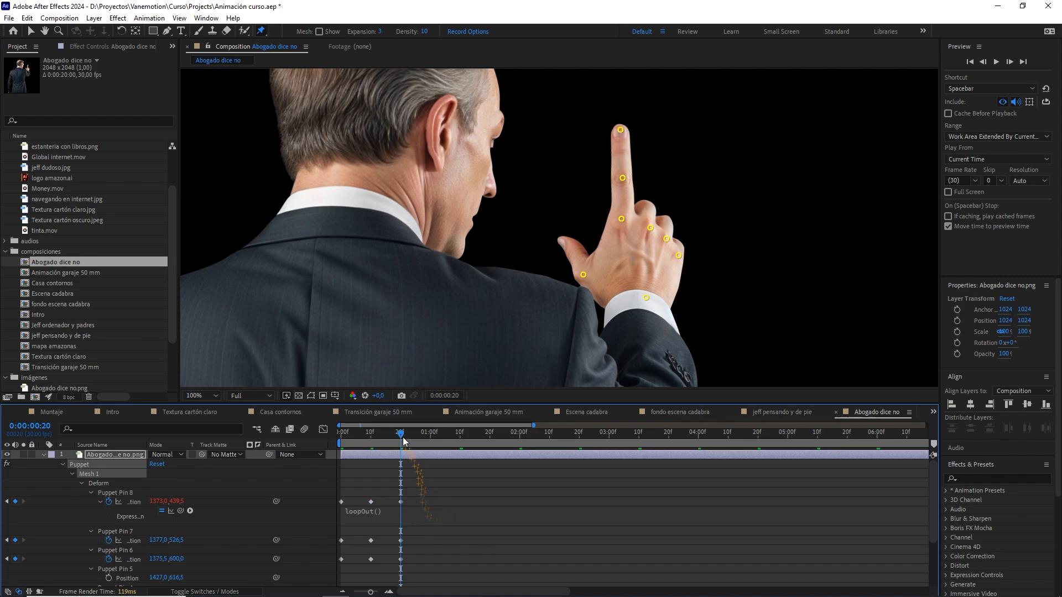
{"action": "left_click_drag", "start_coordinate": [406, 437], "coordinate": [540, 445]}
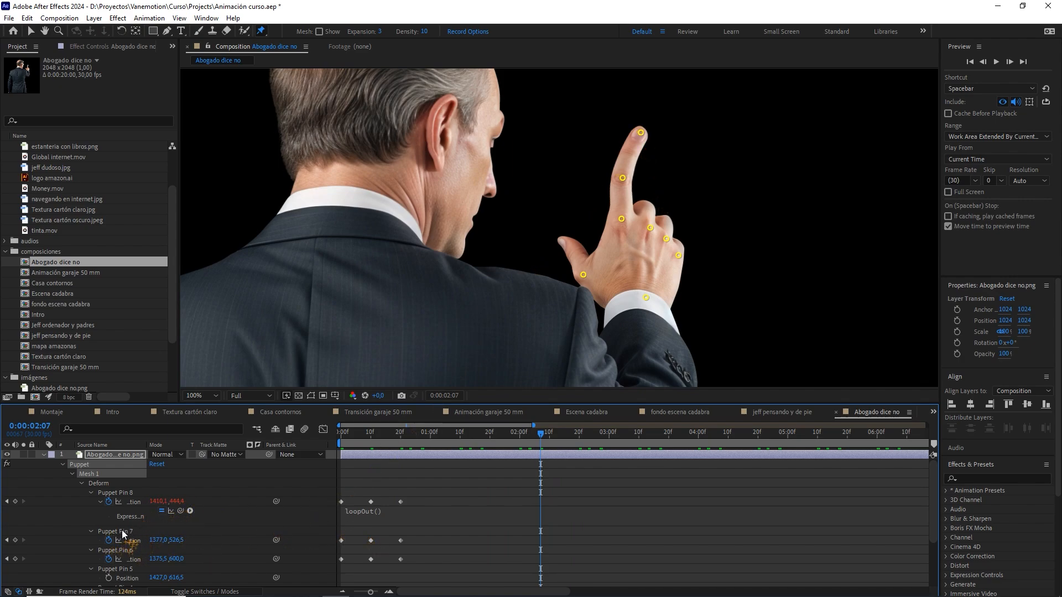
{"action": "left_click_drag", "start_coordinate": [450, 431], "coordinate": [300, 443]}
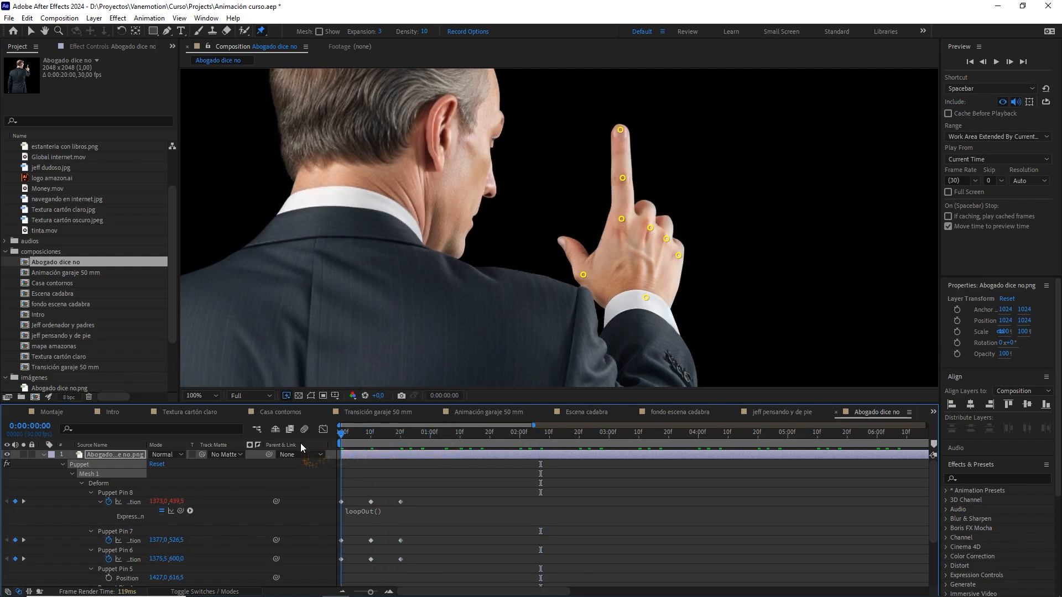
- Copy only the loopOut() expression from Puppet Pin 8's Position onto Puppet Pins 7 and 6, and preview the looping finger
{"action": "left_click", "coordinate": [133, 501]}
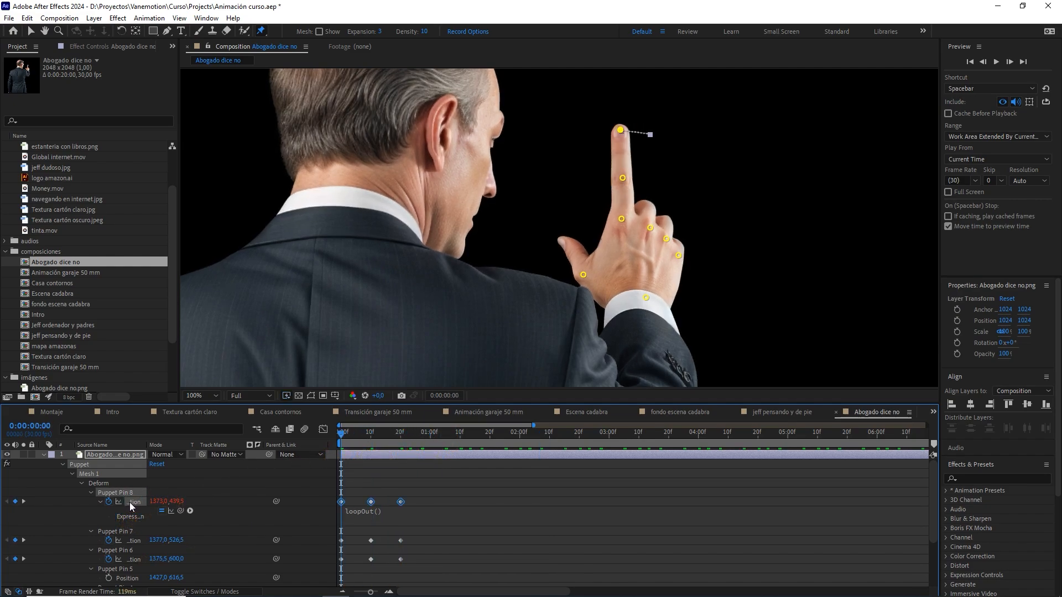
{"action": "right_click", "coordinate": [130, 502]}
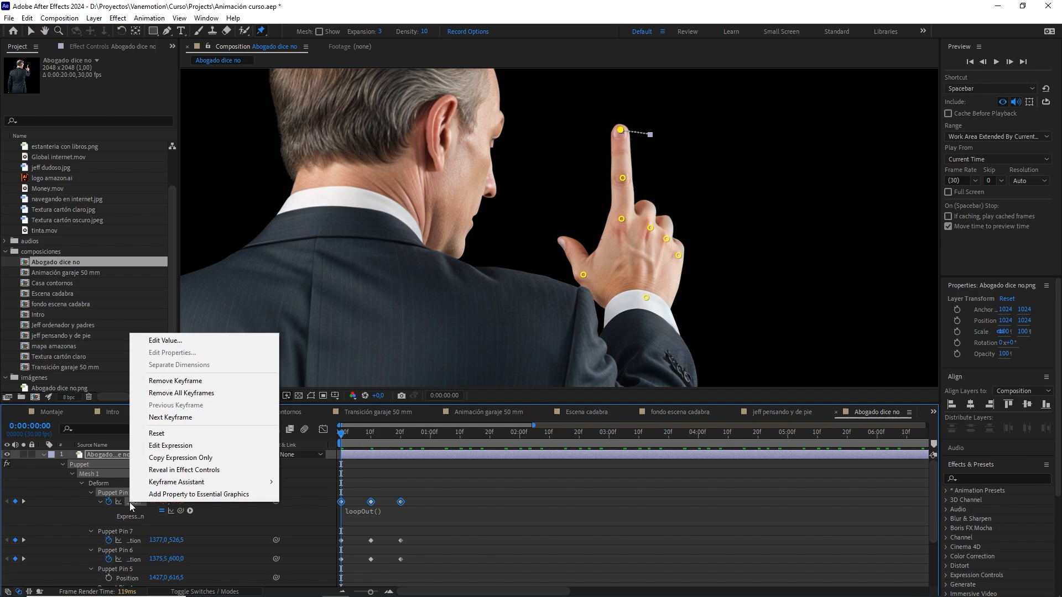
{"action": "left_click", "coordinate": [196, 459]}
{"action": "left_click", "coordinate": [122, 531]}
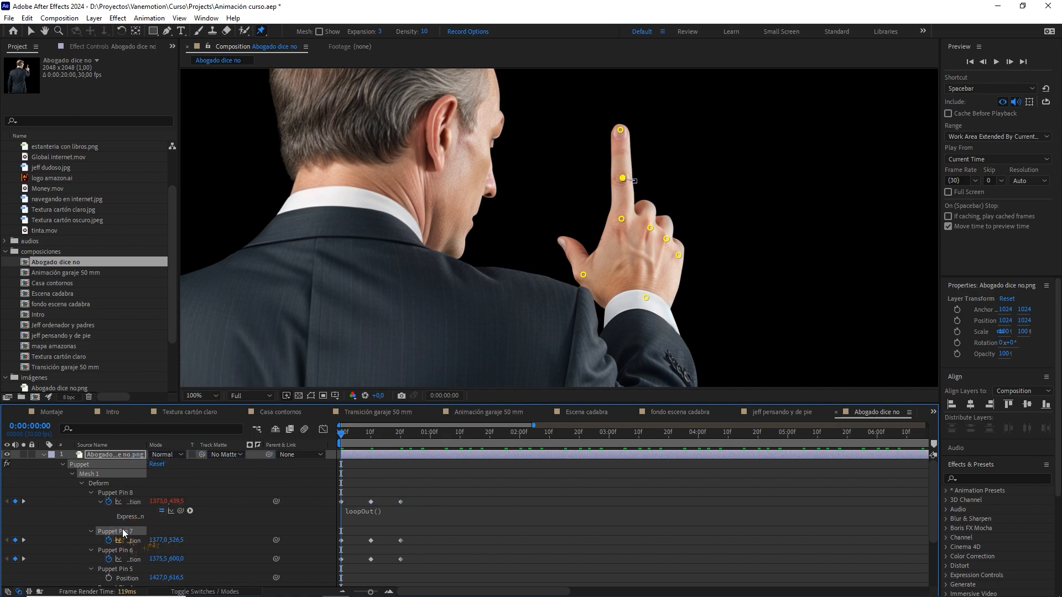
{"action": "key", "text": "ctrl+v"}
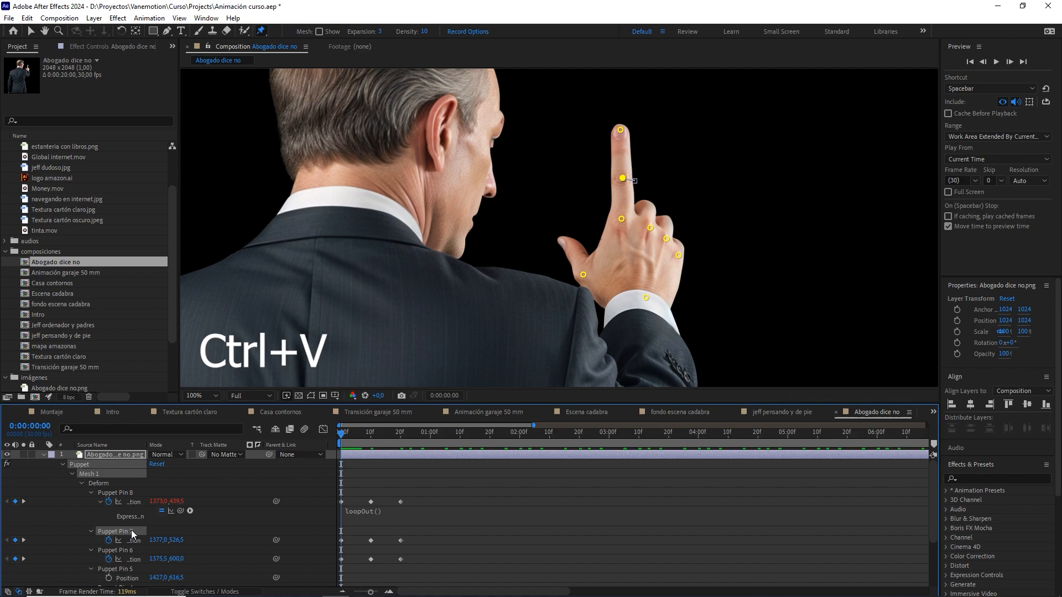
{"action": "left_click", "coordinate": [132, 550]}
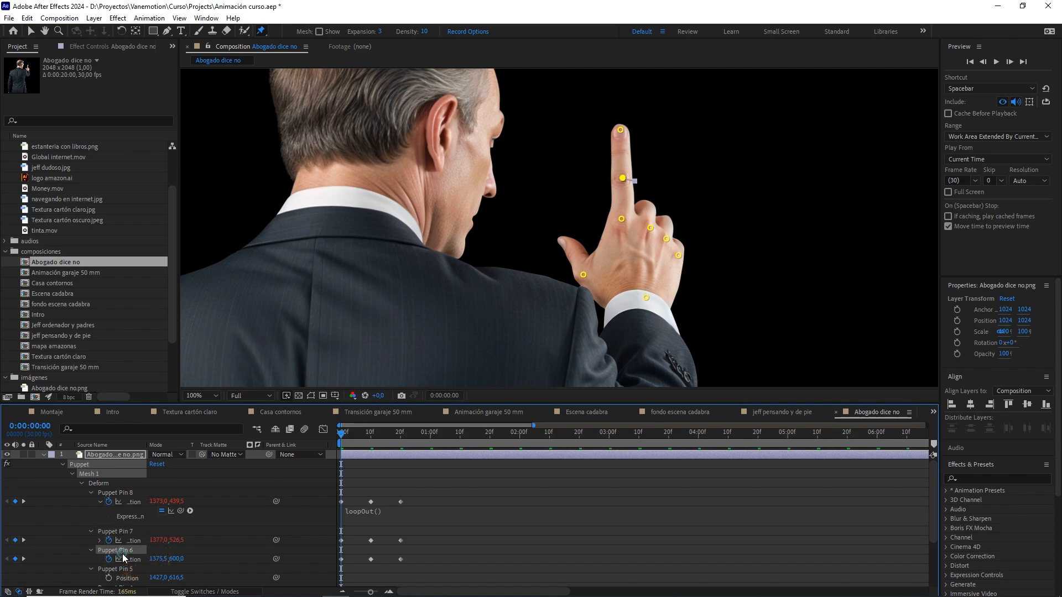
{"action": "key", "text": "ctrl+v"}
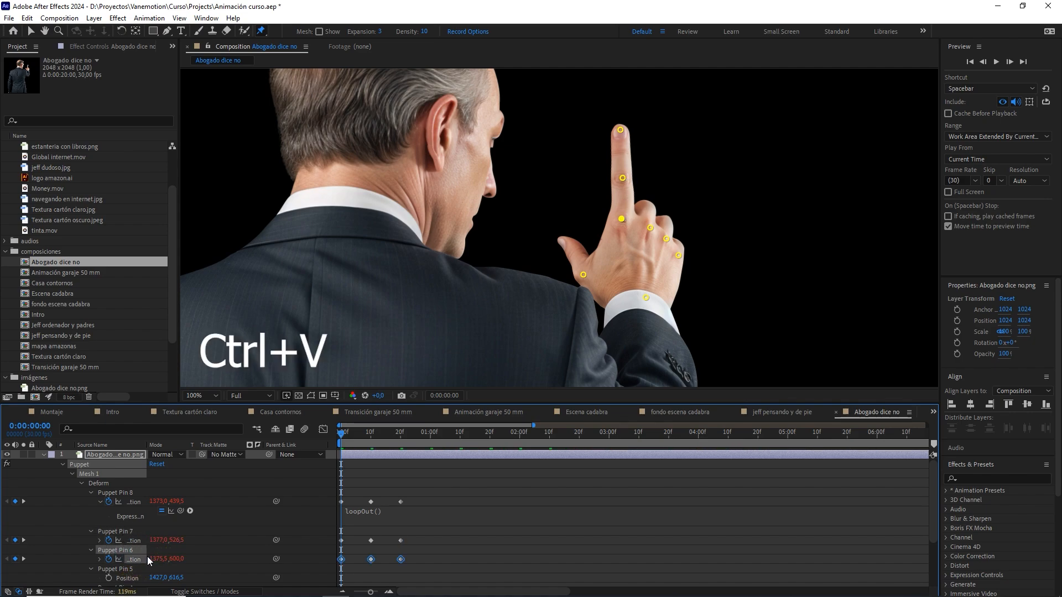
{"action": "left_click", "coordinate": [453, 488]}
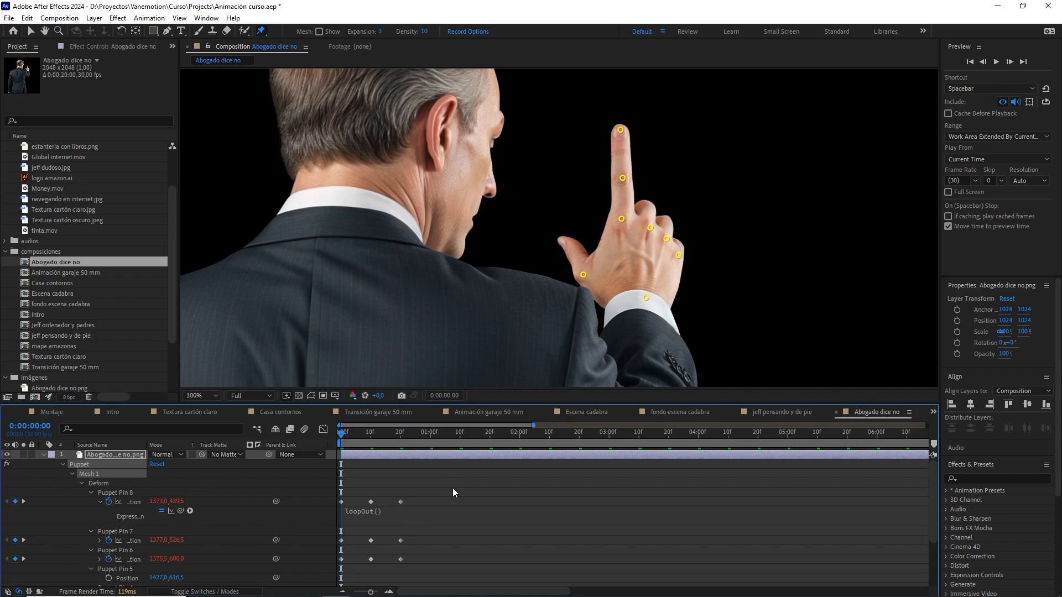
{"action": "key", "text": "space"}
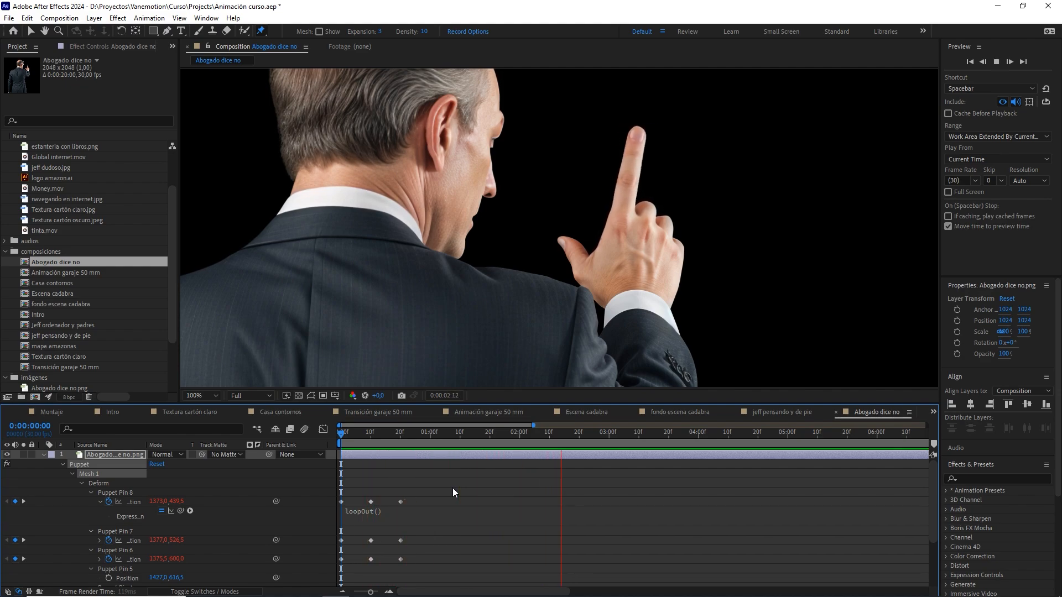
{"action": "key", "text": "space"}
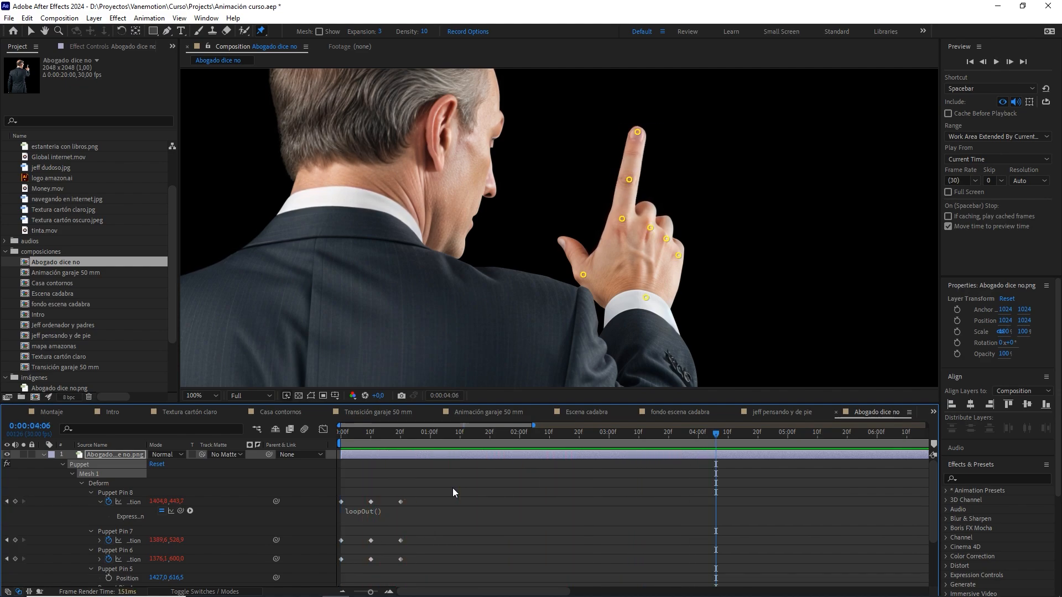
- Apply Easy Ease to all Position keyframes of Puppet Pins 6, 7 and 8, and preview the finger wag from the start
{"action": "left_click_drag", "start_coordinate": [471, 481], "coordinate": [331, 566]}
{"action": "key", "text": "F9"}
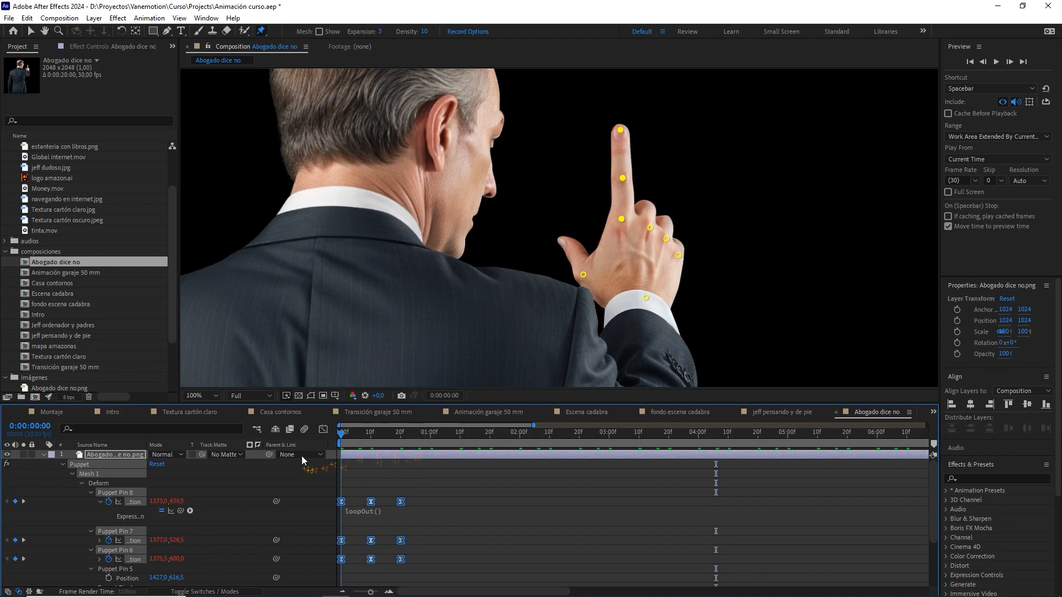
{"action": "key", "text": "Home"}
{"action": "left_click", "coordinate": [406, 478]}
{"action": "key", "text": "space"}
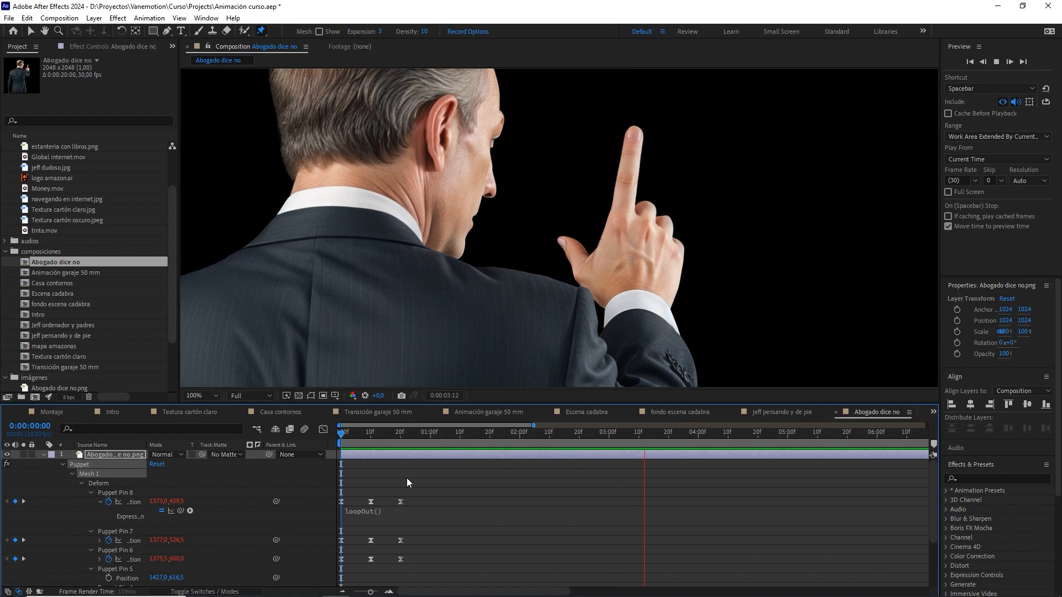
{"action": "key", "text": "space"}
{"action": "key", "text": "comma"}
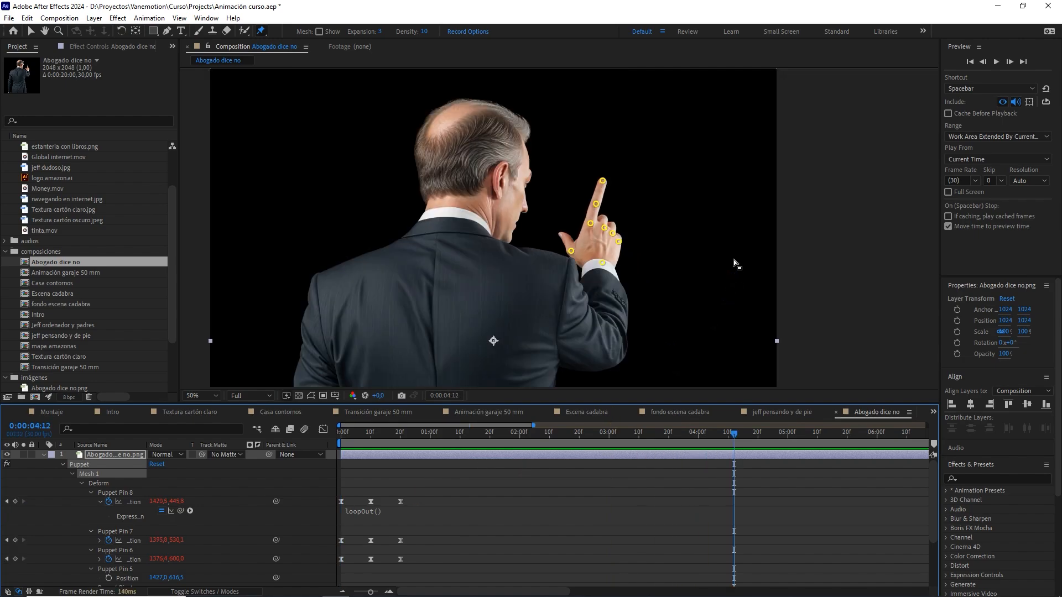
{"action": "key", "text": "space"}
{"action": "key", "text": "space"}
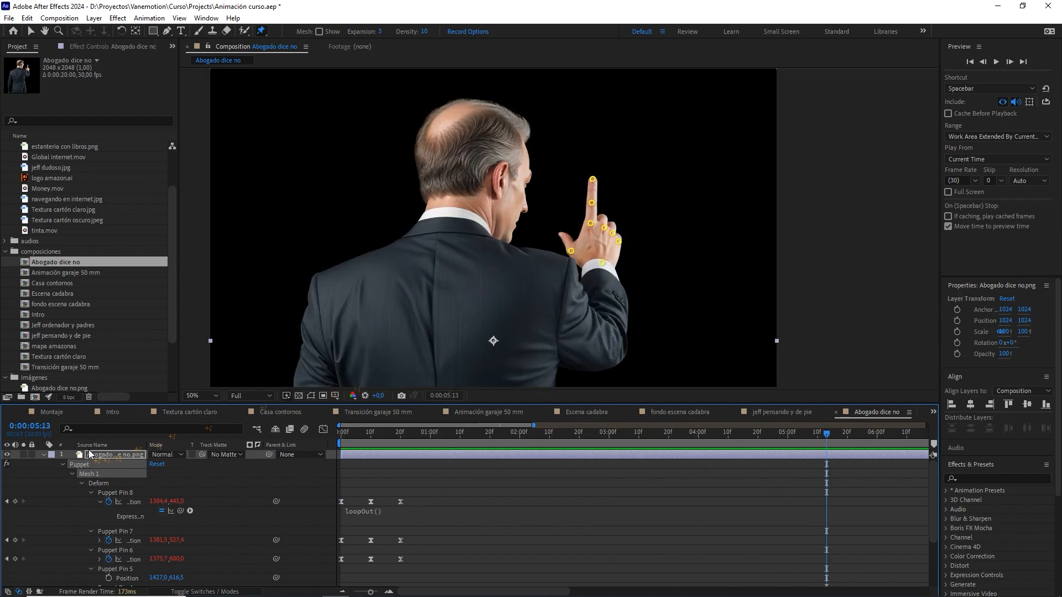
- Collapse the lawyer layer's properties and add the Abogado dice no composition to Escena cadabra, directly below Camera 1
{"action": "left_click", "coordinate": [44, 454]}
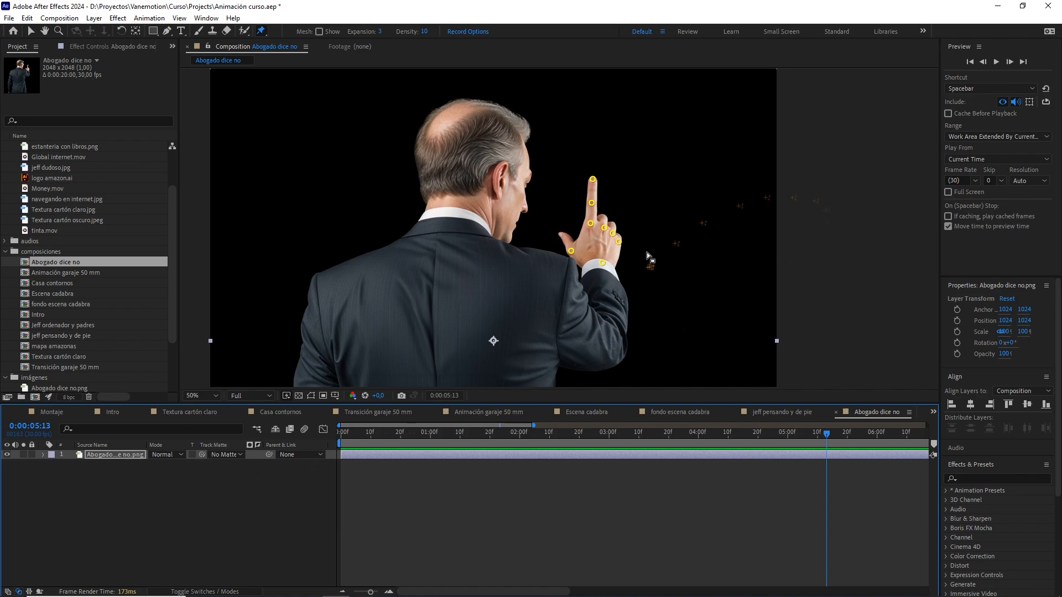
{"action": "left_click", "coordinate": [590, 412]}
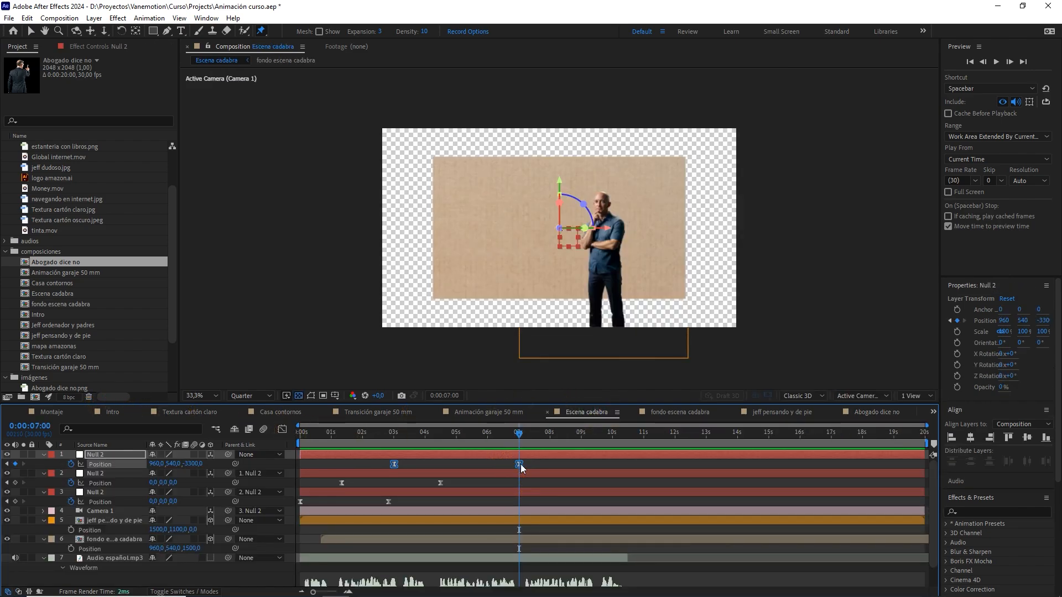
{"action": "left_click_drag", "start_coordinate": [88, 264], "coordinate": [105, 520]}
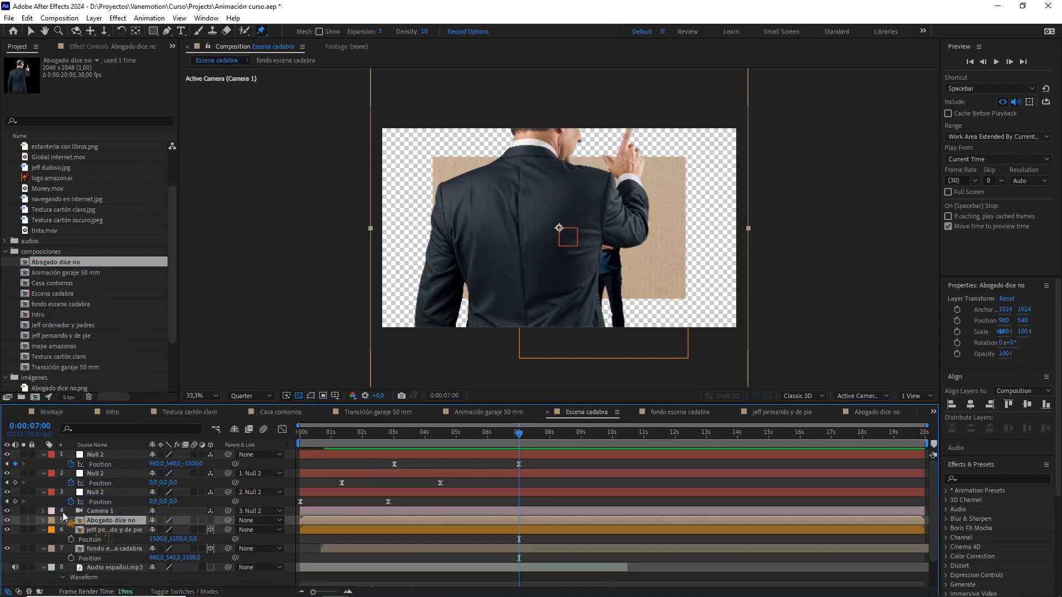
- Give the Abogado dice no layer an Orange label and make it a 3D layer
{"action": "left_click", "coordinate": [52, 520]}
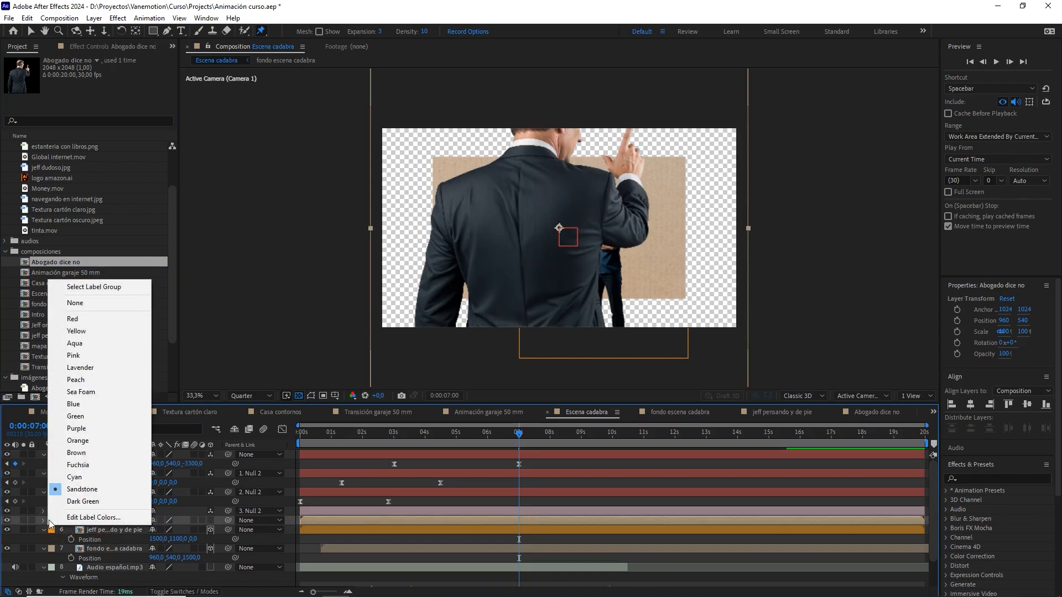
{"action": "left_click", "coordinate": [95, 441]}
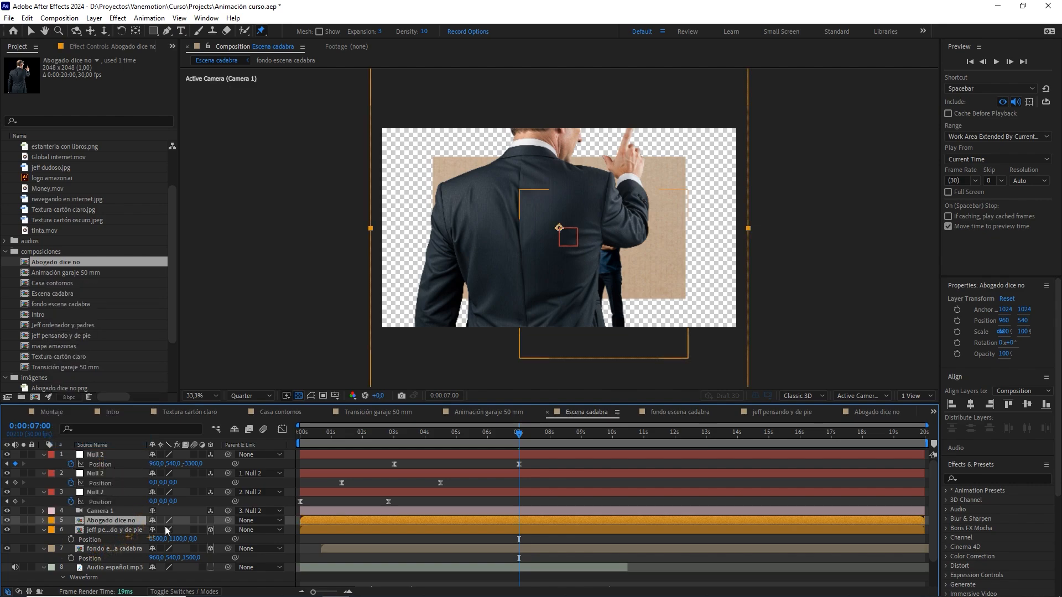
{"action": "left_click", "coordinate": [211, 520]}
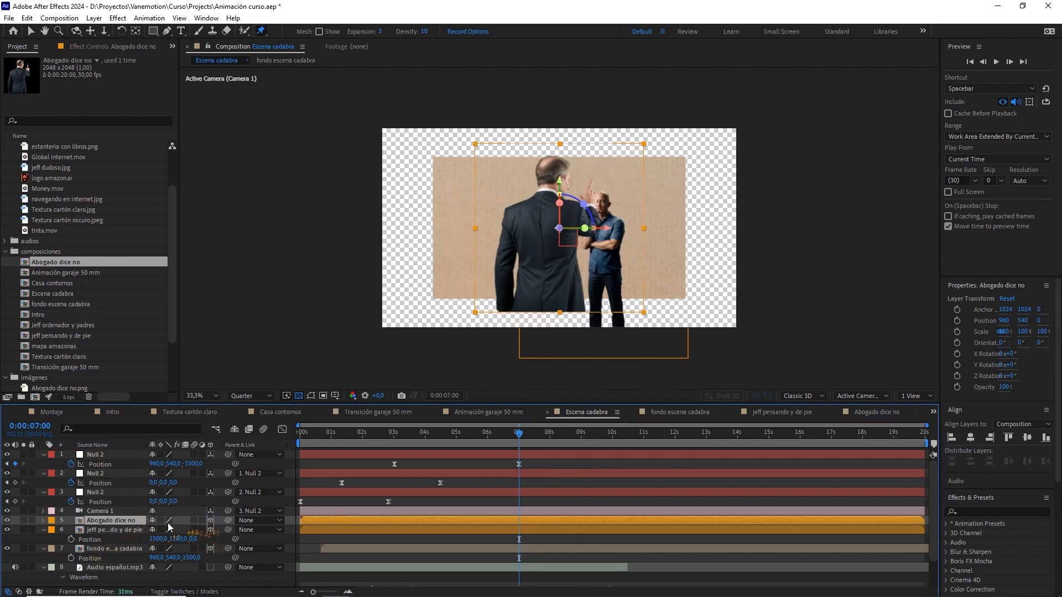
- Using a two-view layout with a zoomed-out Left view, move the Abogado dice no layer toward the camera to Z position -4000
{"action": "key", "text": "p"}
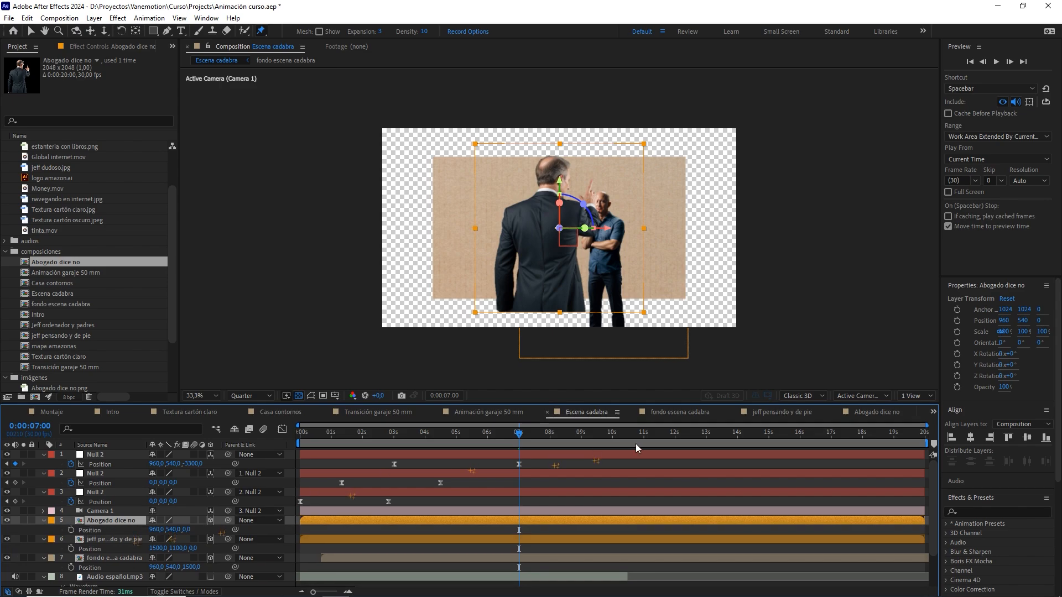
{"action": "left_click", "coordinate": [905, 396]}
{"action": "left_click", "coordinate": [908, 423]}
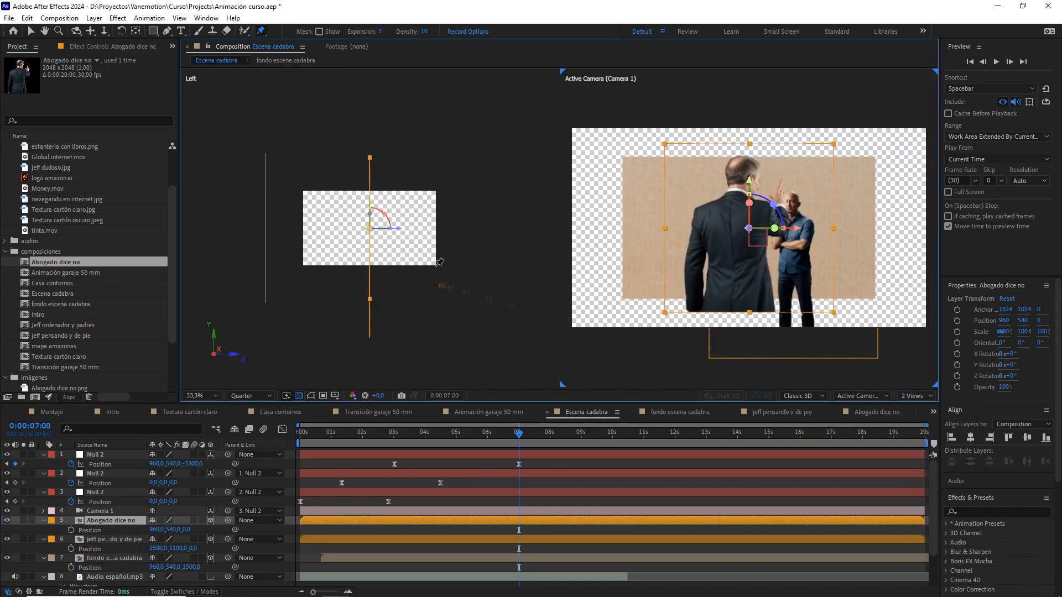
{"action": "key", "text": "v"}
{"action": "left_click_drag", "start_coordinate": [397, 228], "coordinate": [369, 246]}
{"action": "key", "text": "comma"}
{"action": "key", "text": "h"}
{"action": "left_click_drag", "start_coordinate": [512, 203], "coordinate": [471, 258]}
{"action": "left_click_drag", "start_coordinate": [365, 185], "coordinate": [439, 247]}
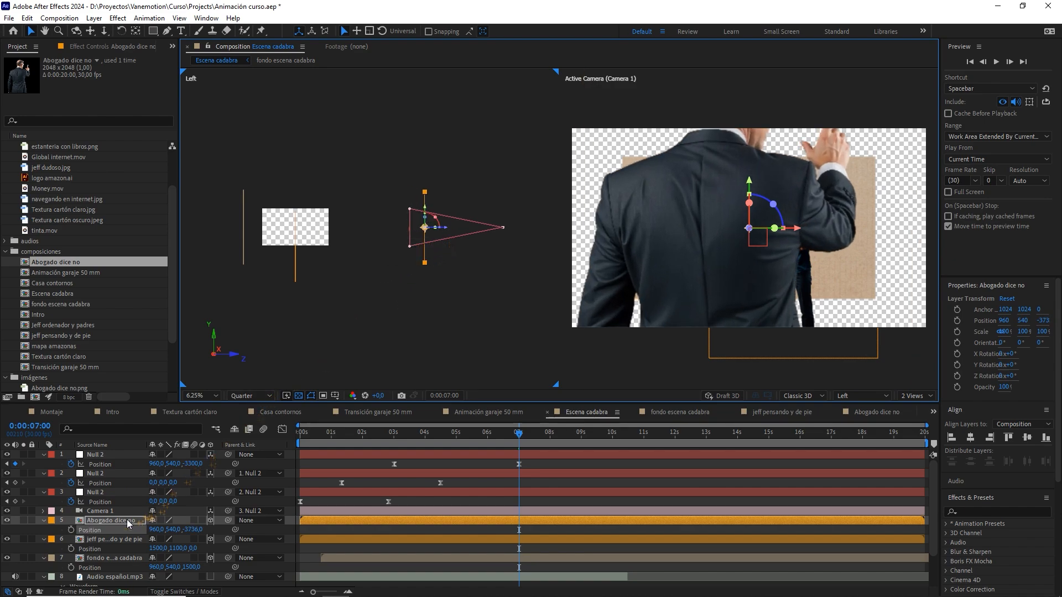
{"action": "key", "text": "p"}
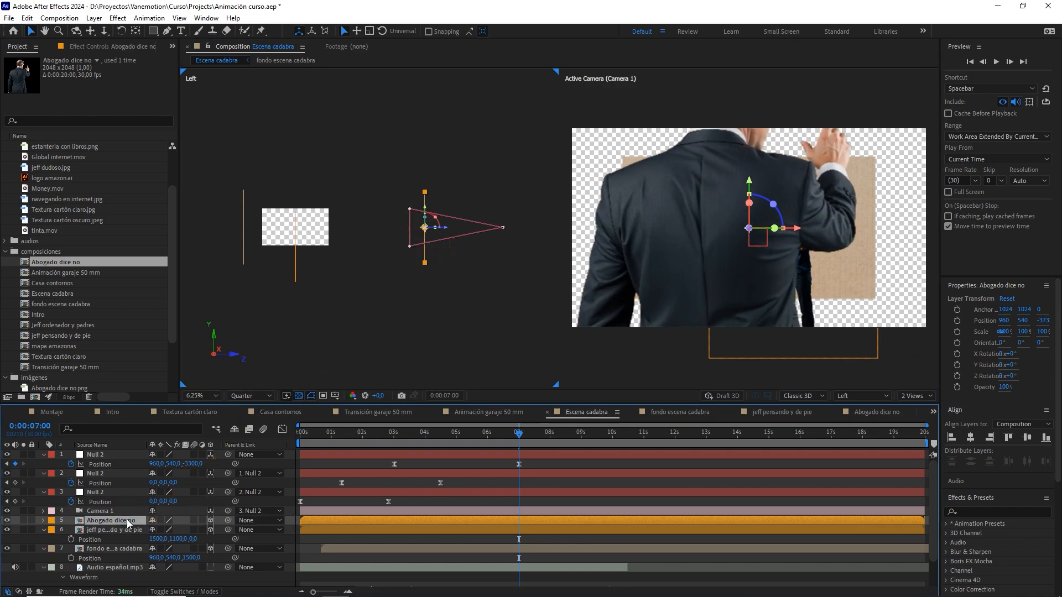
{"action": "key", "text": "p"}
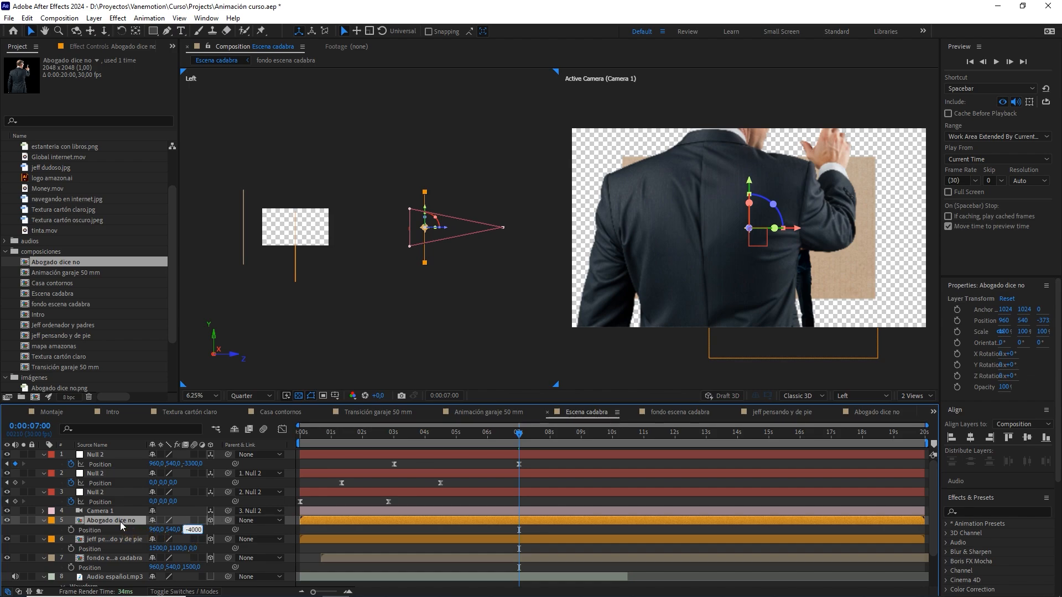
{"action": "key", "text": "Return"}
- Set the Abogado dice no layer's X position to 465 and its Y position to 700
{"action": "mouse_move", "coordinate": [155, 531]}
{"action": "left_mouse_down"}
{"action": "mouse_move", "coordinate": [98, 546]}
{"action": "mouse_move", "coordinate": [147, 533]}
{"action": "left_mouse_up"}
{"action": "left_click", "coordinate": [152, 530]}
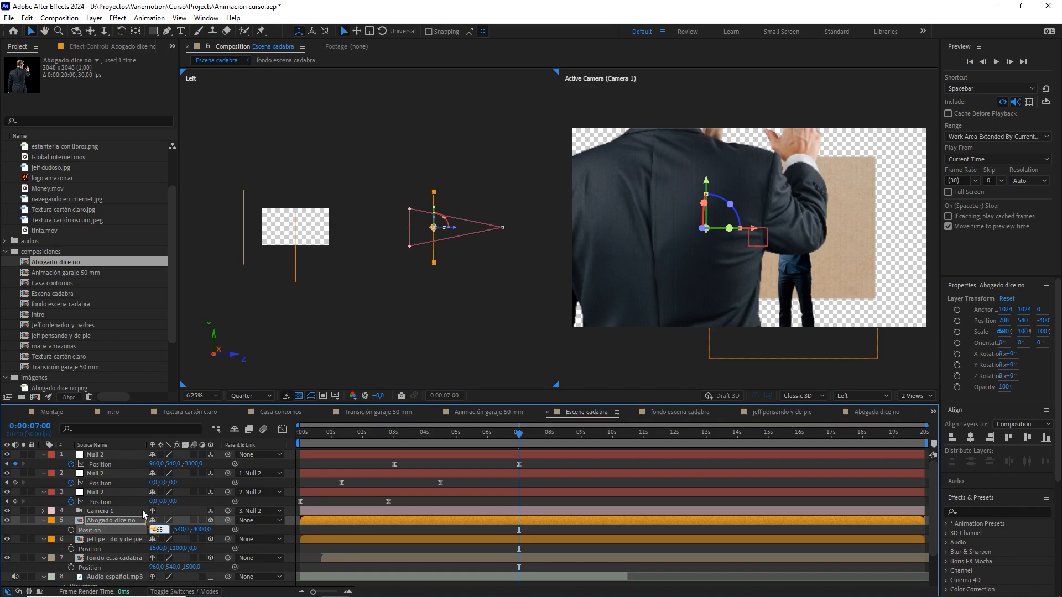
{"action": "key", "text": "Return"}
{"action": "left_click_drag", "start_coordinate": [173, 529], "coordinate": [343, 528]}
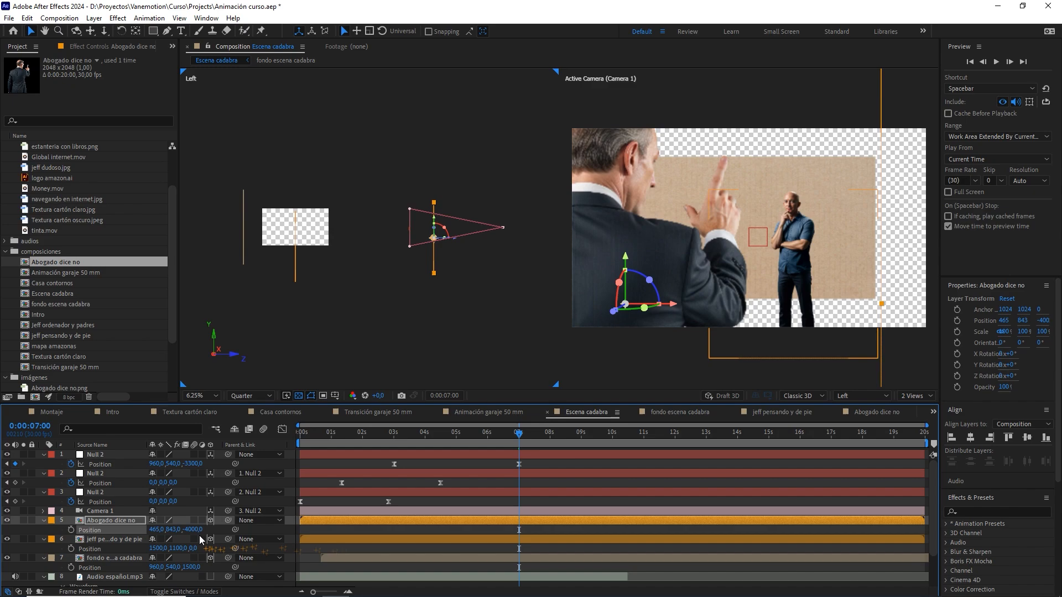
{"action": "left_click", "coordinate": [175, 529]}
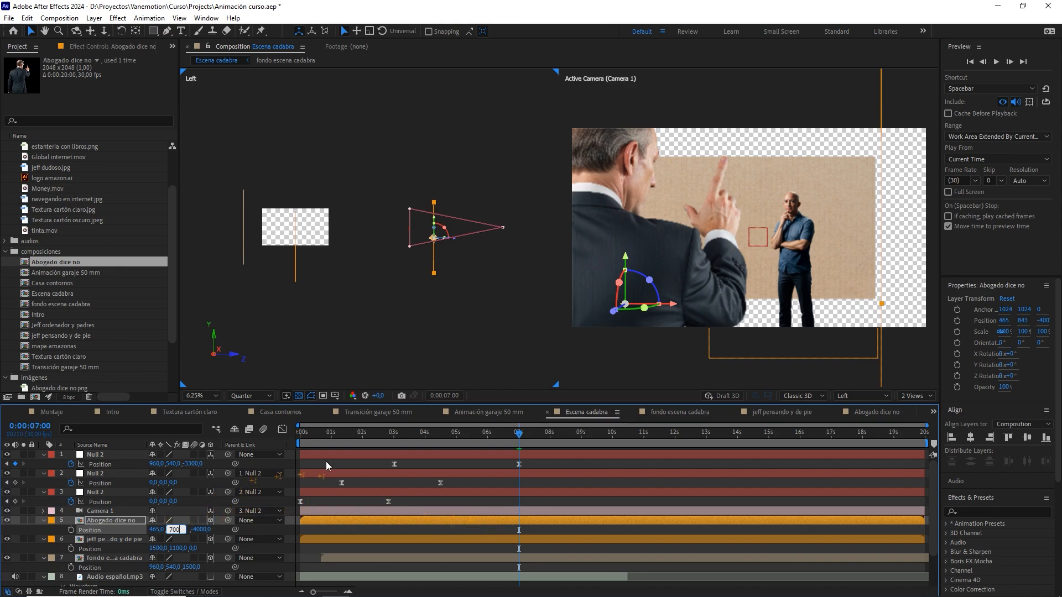
{"action": "left_click", "coordinate": [343, 530]}
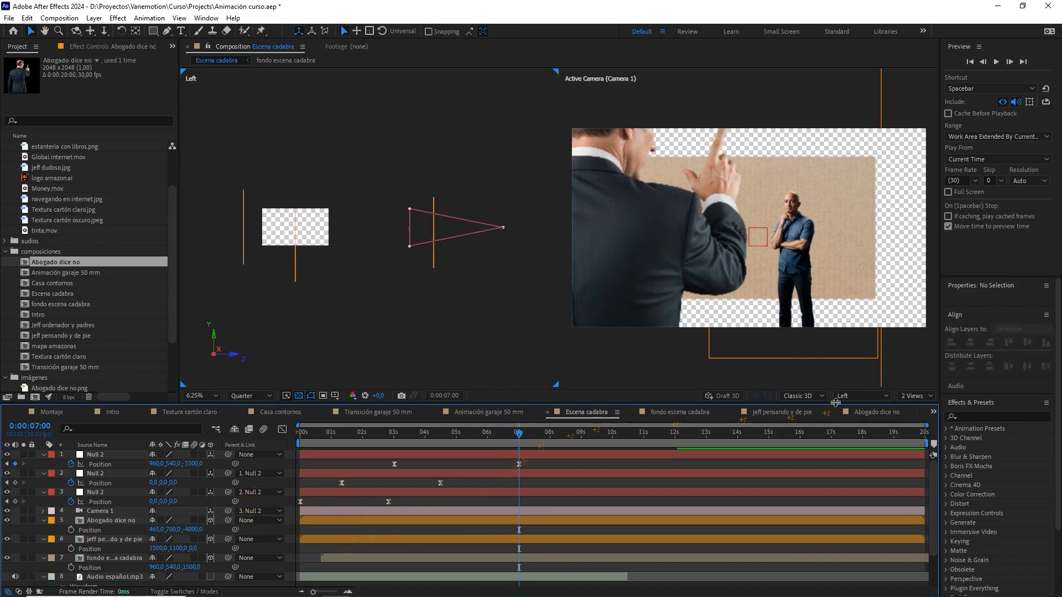
- Return to a single Active Camera view and preview Escena cadabra from the start until past the 7-second mark
{"action": "left_click", "coordinate": [924, 397]}
{"action": "left_click", "coordinate": [925, 406]}
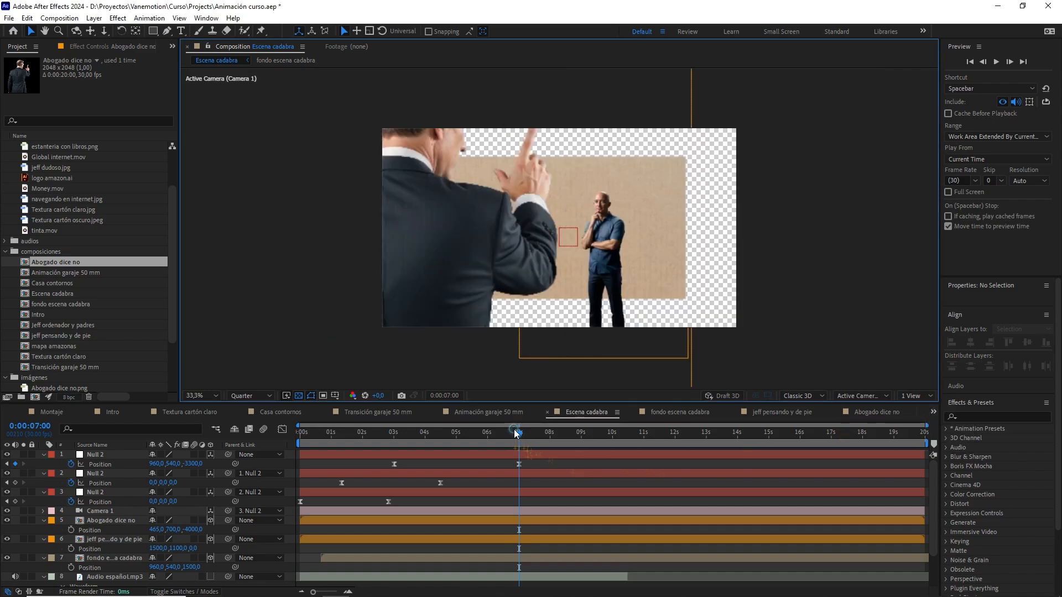
{"action": "left_click_drag", "start_coordinate": [514, 434], "coordinate": [274, 444]}
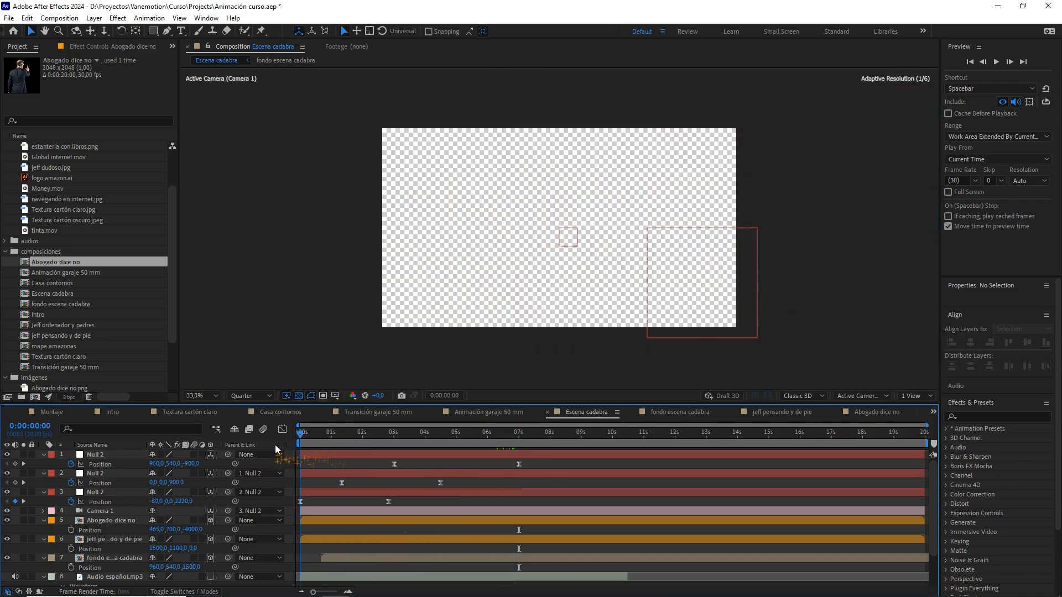
{"action": "key", "text": "space"}
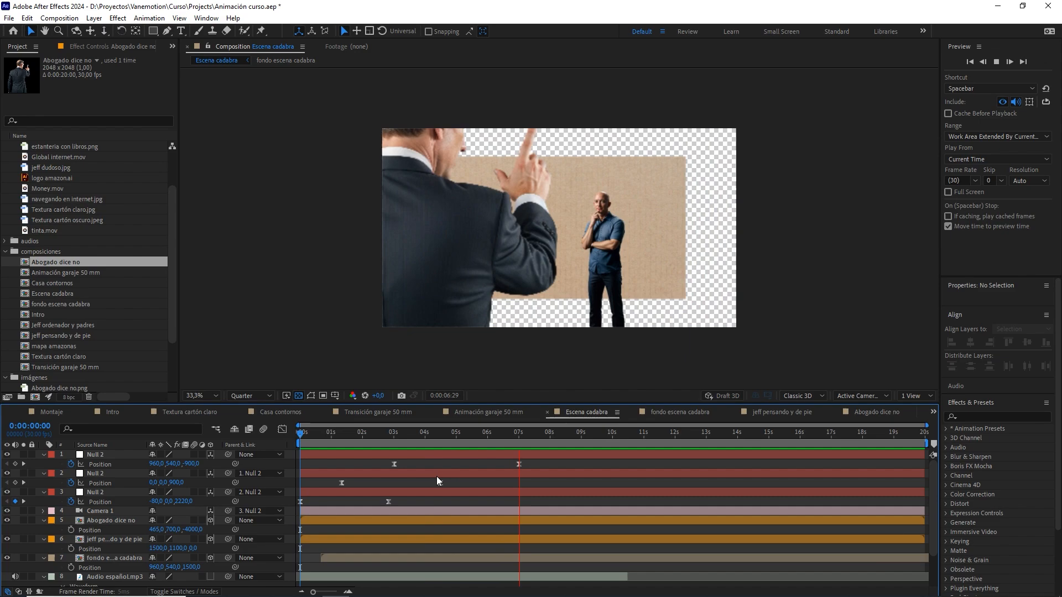
{"action": "key", "text": "space"}
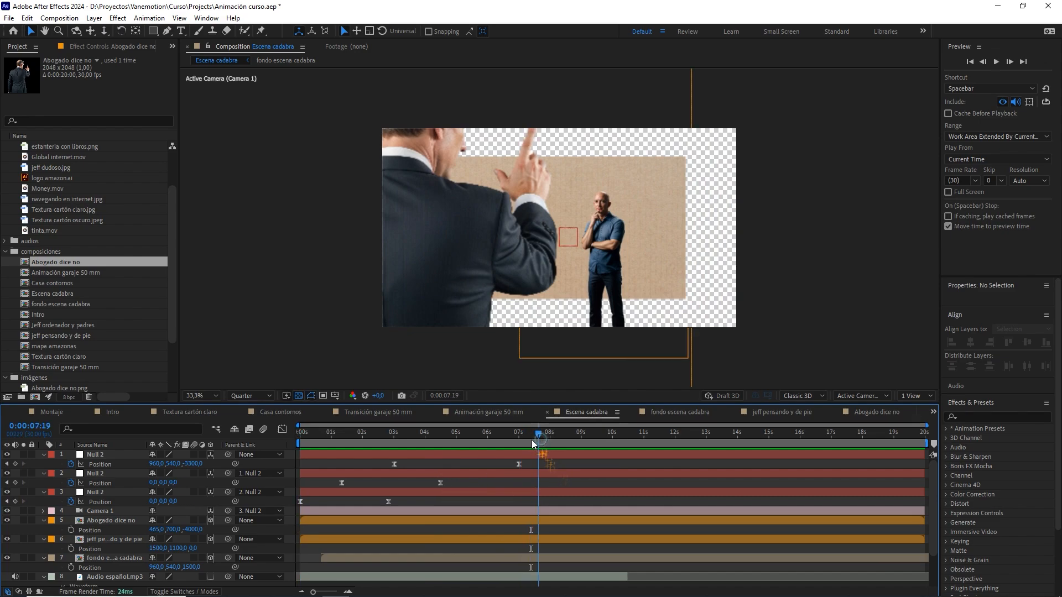
- Move back to about 0:00:05:16 and set the Abogado dice no layer's scale to 60%
{"action": "left_click_drag", "start_coordinate": [532, 439], "coordinate": [453, 443]}
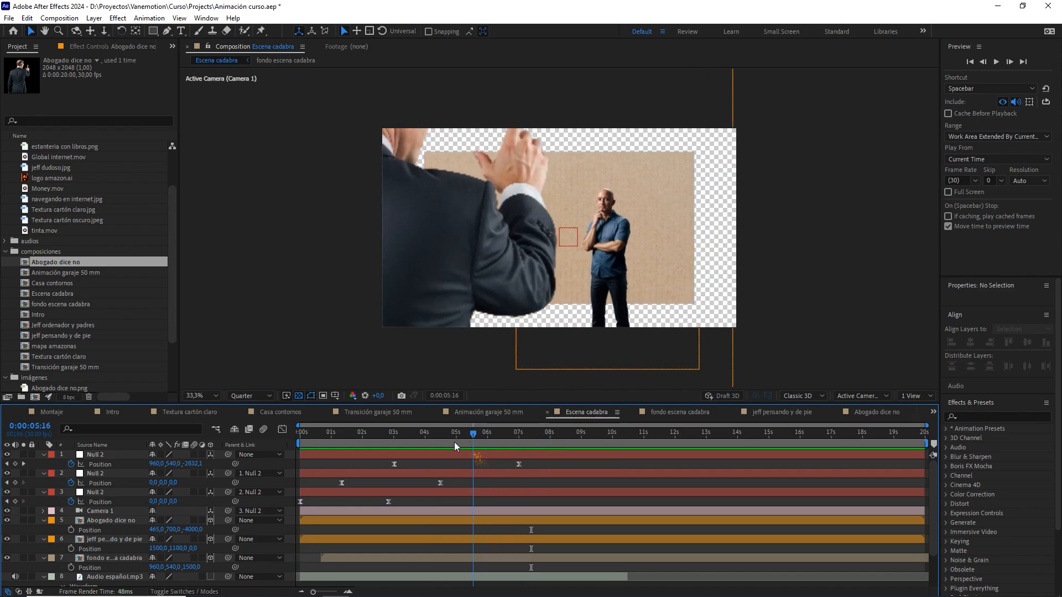
{"action": "left_click", "coordinate": [128, 521]}
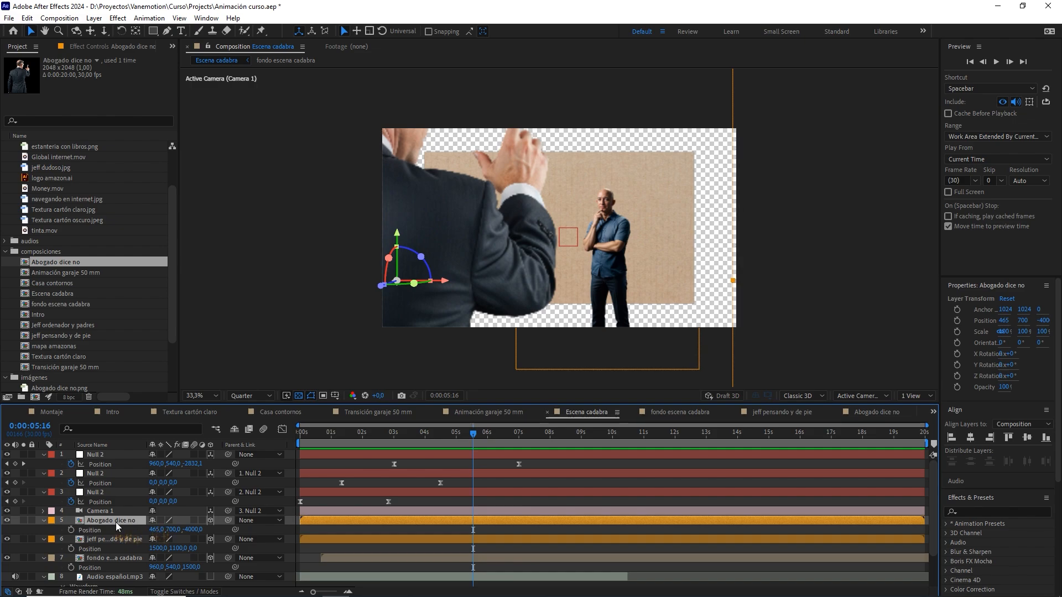
{"action": "key", "text": "s"}
{"action": "left_click_drag", "start_coordinate": [202, 530], "coordinate": [192, 530]}
{"action": "left_click", "coordinate": [192, 530]}
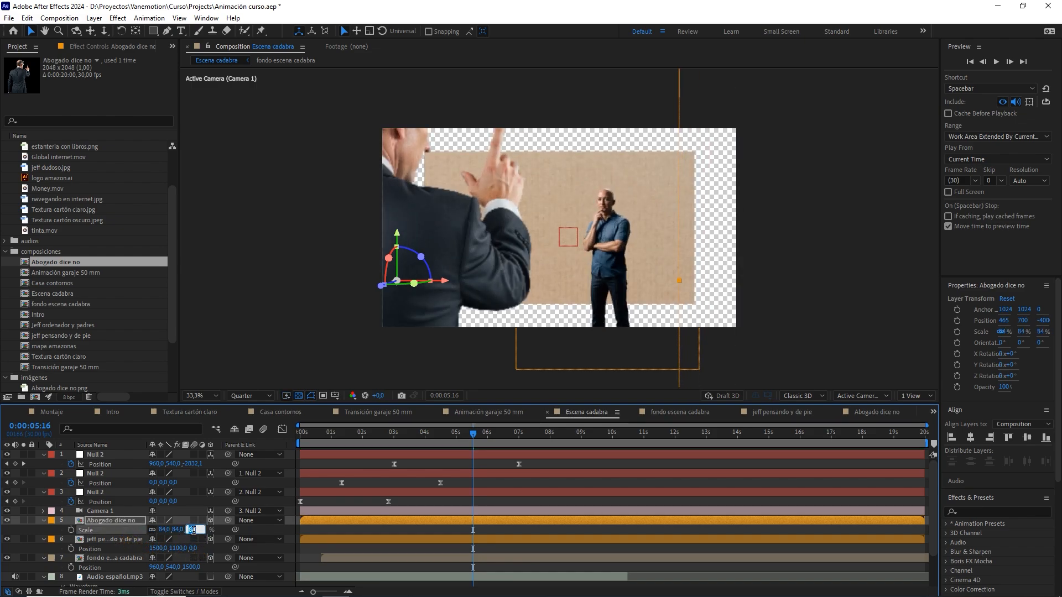
{"action": "left_click", "coordinate": [415, 531]}
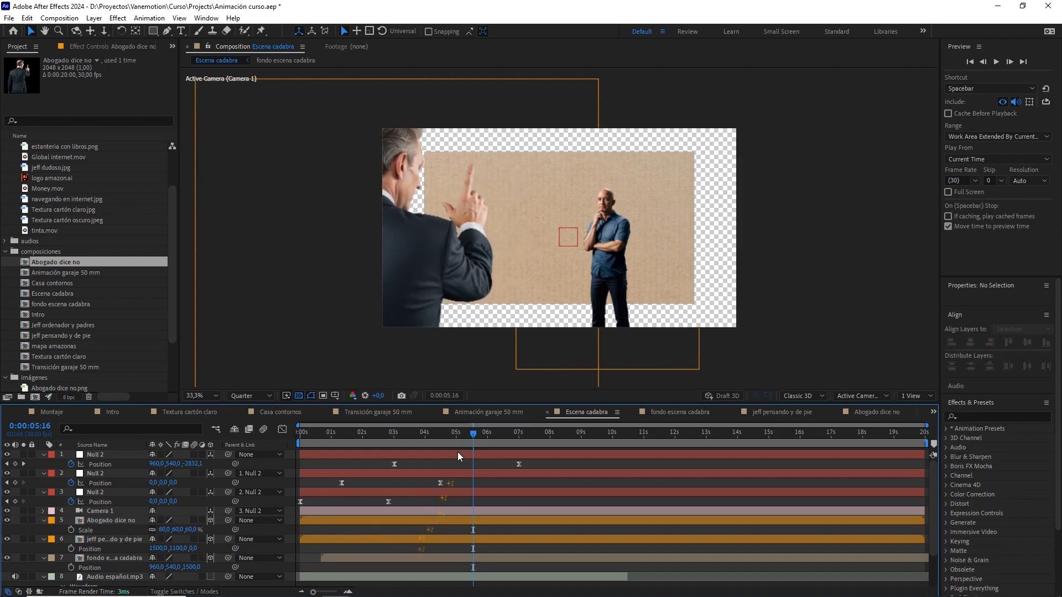
- Preview Escena cadabra from about 0:00:03:24, and return to the composition's start
{"action": "left_click_drag", "start_coordinate": [471, 435], "coordinate": [418, 438]}
{"action": "key", "text": "space"}
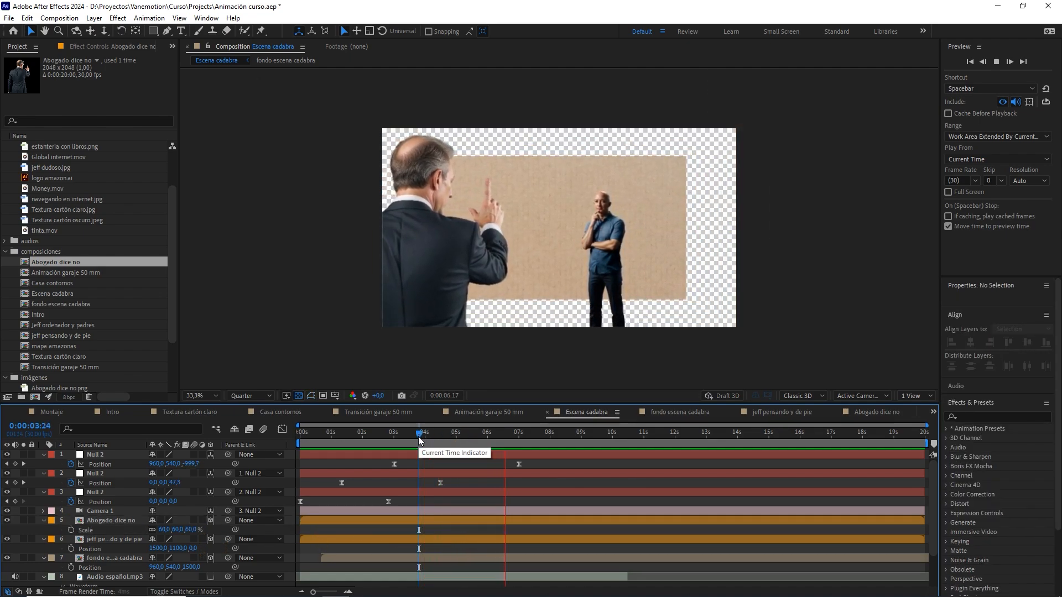
{"action": "key", "text": "space"}
{"action": "left_click_drag", "start_coordinate": [514, 437], "coordinate": [293, 452]}
{"action": "key", "text": "space"}
- Collapse the revealed properties of all layers and preview the scene from the start
{"action": "key", "text": "ctrl+a"}
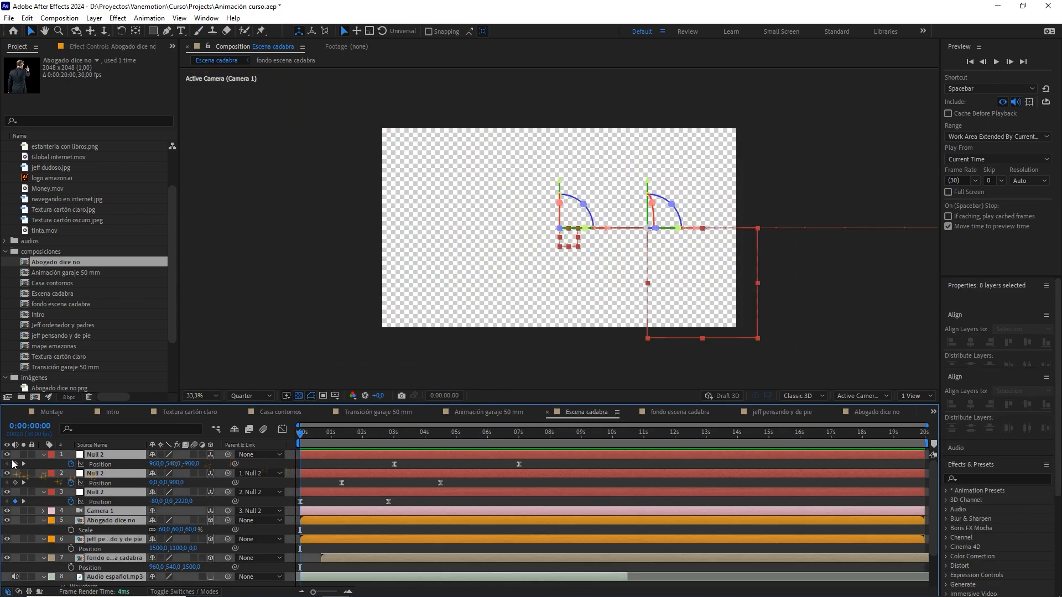
{"action": "key", "text": "u"}
{"action": "left_click", "coordinate": [254, 553]}
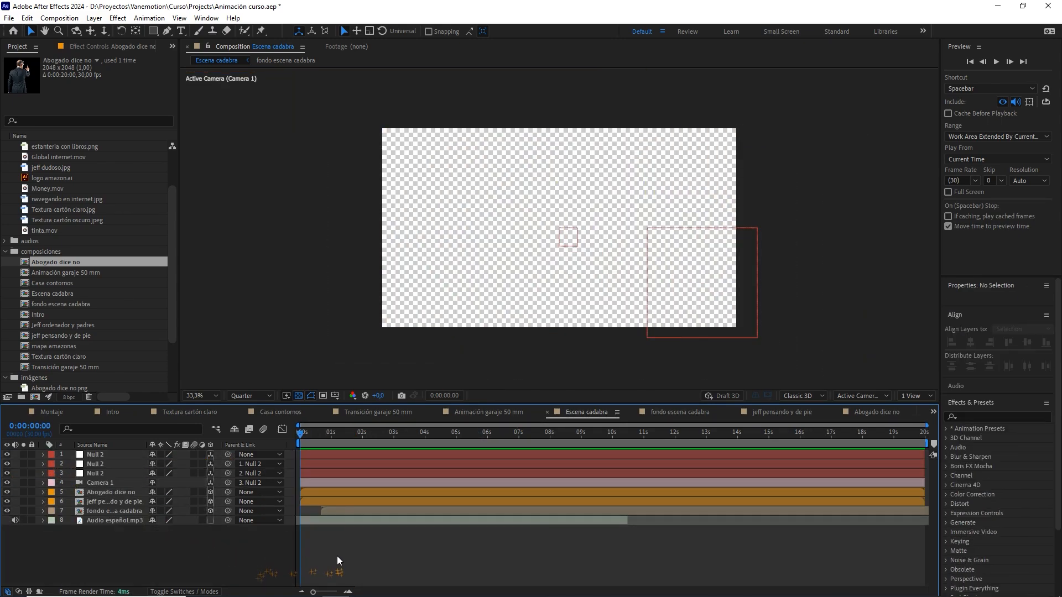
{"action": "key", "text": "space"}
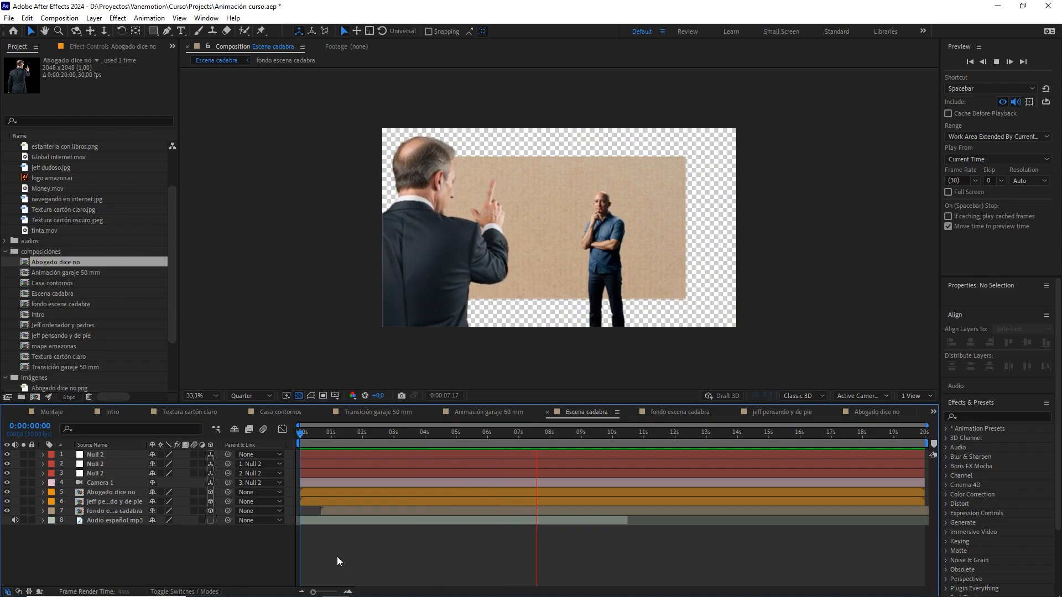
- Move to the topmost Null 2's position keyframe at 0:00:07:00, duplicate the null and reveal the duplicate's Position
{"action": "left_click", "coordinate": [447, 455]}
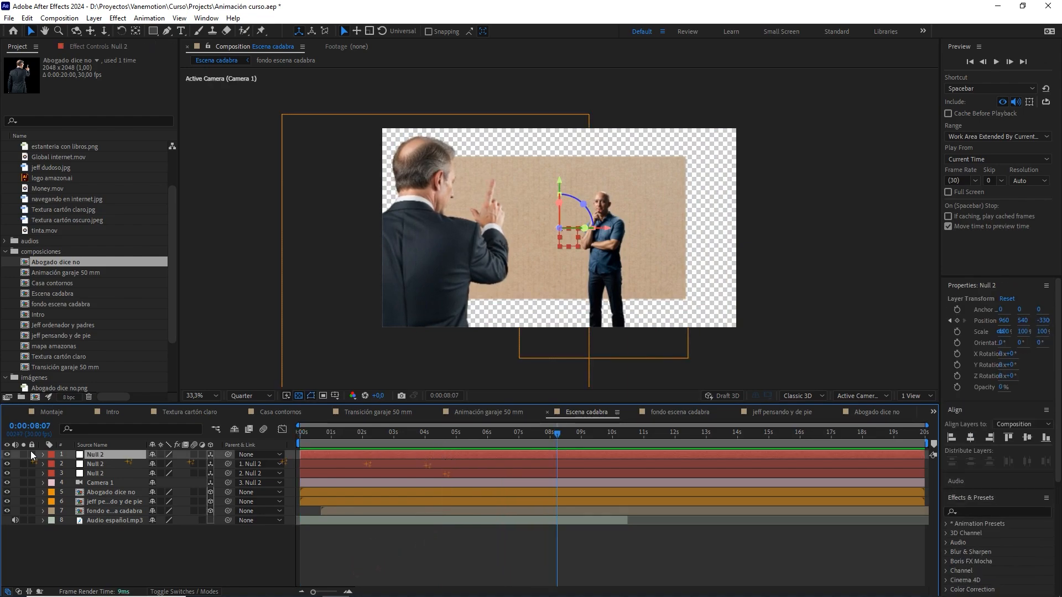
{"action": "key", "text": "p"}
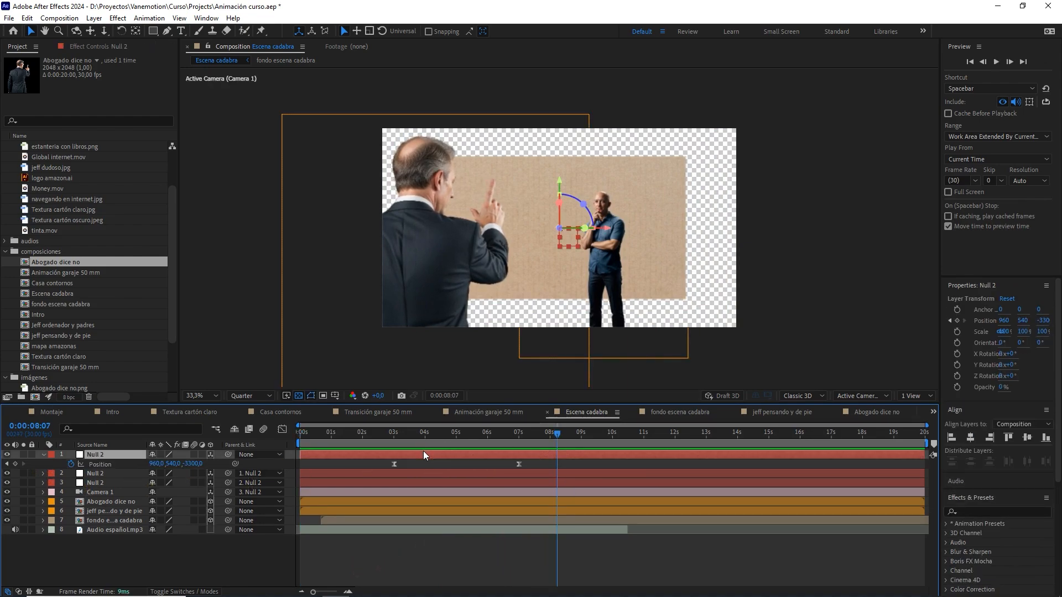
{"action": "key", "text": "j"}
{"action": "key", "text": "ctrl+d"}
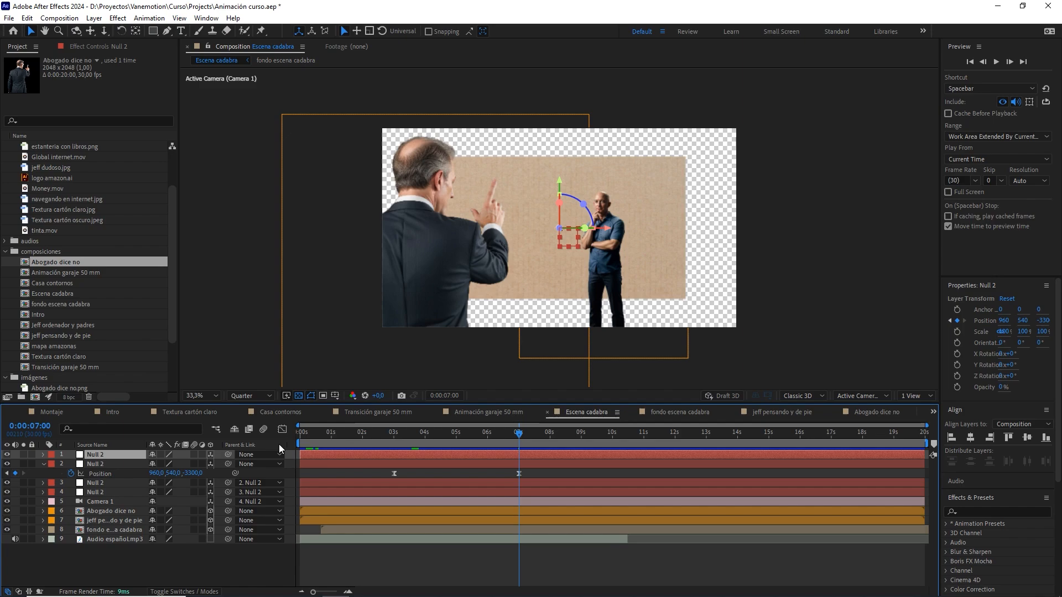
{"action": "key", "text": "p"}
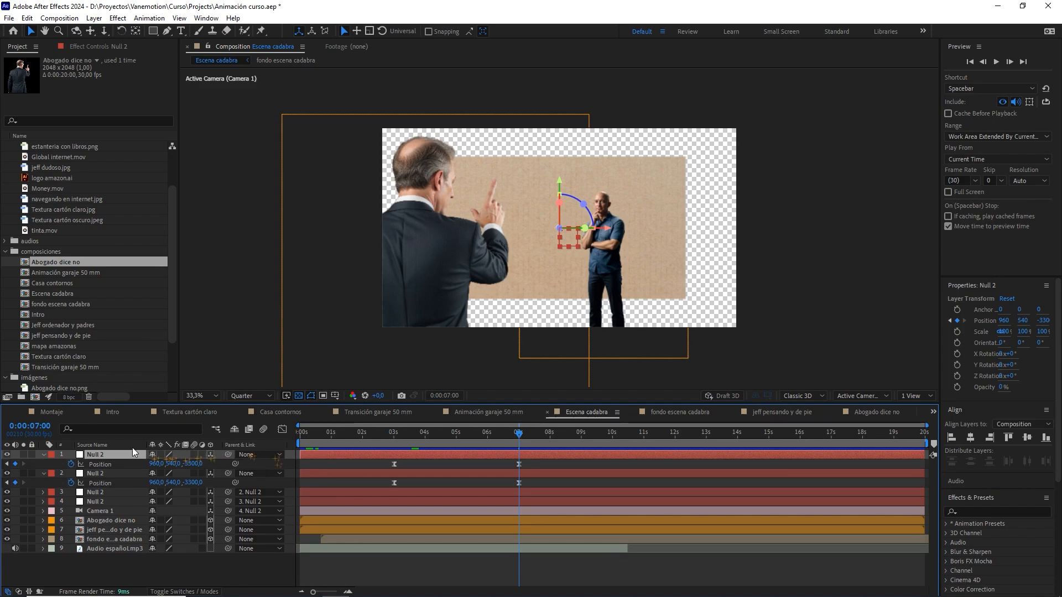
- Replace the duplicated null's position keyframes with a single one at 0:00:07:00, and parent the null directly beneath to it
{"action": "left_click", "coordinate": [72, 464]}
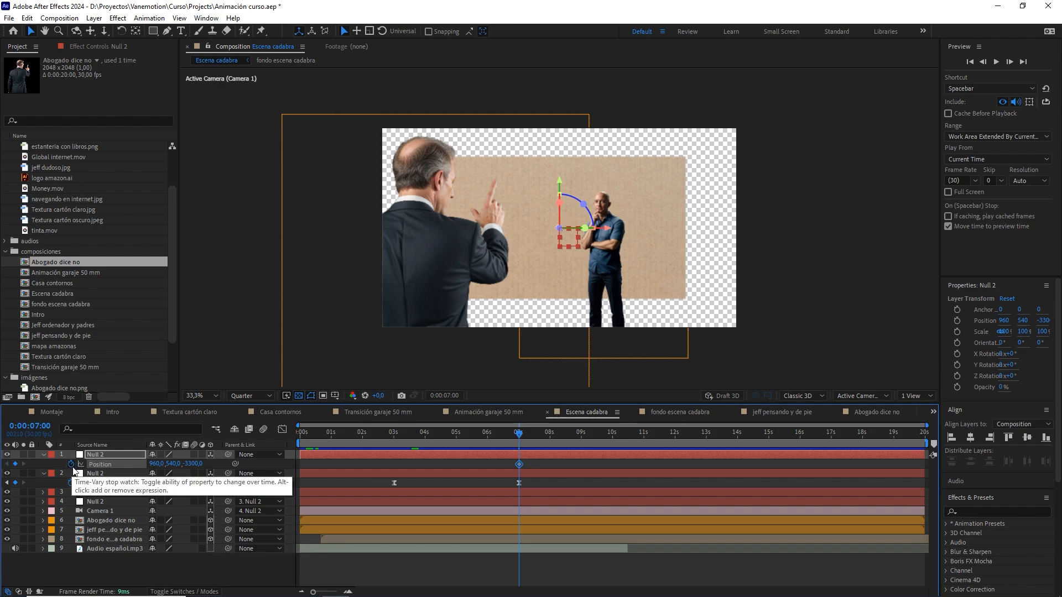
{"action": "left_click", "coordinate": [72, 464]}
{"action": "left_click", "coordinate": [113, 475]}
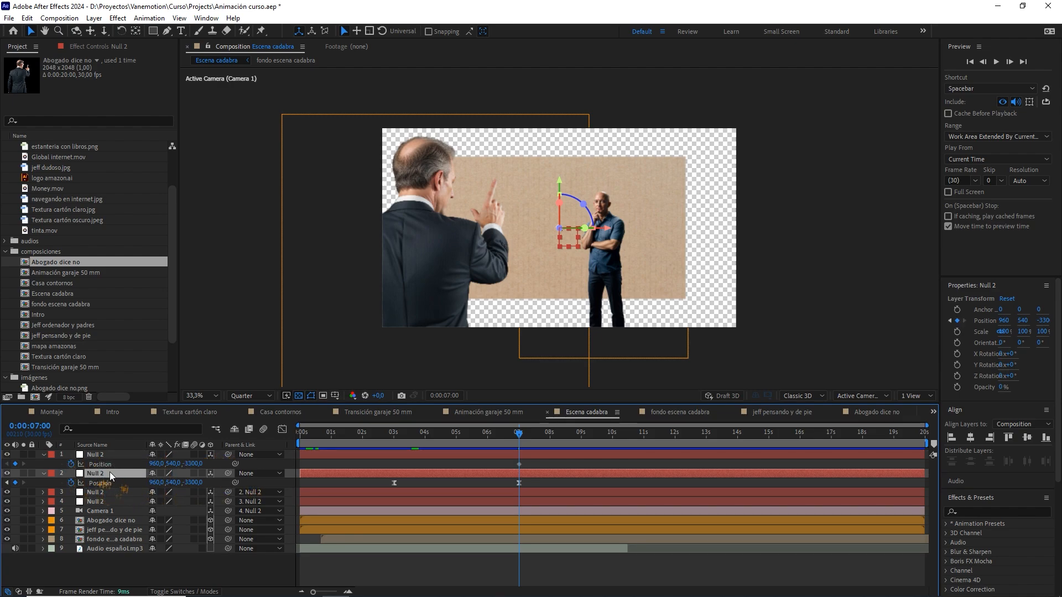
{"action": "left_click_drag", "start_coordinate": [224, 473], "coordinate": [111, 454]}
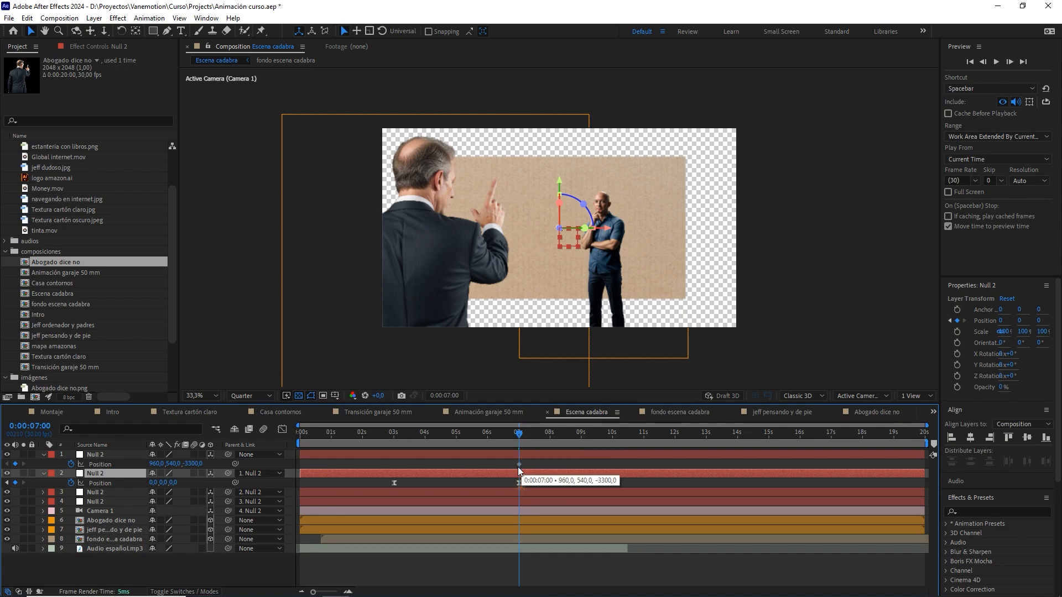
- At 0:00:10:15, where the audio ends, keyframe the topmost null's Z position at 480
{"action": "left_click_drag", "start_coordinate": [519, 434], "coordinate": [628, 454]}
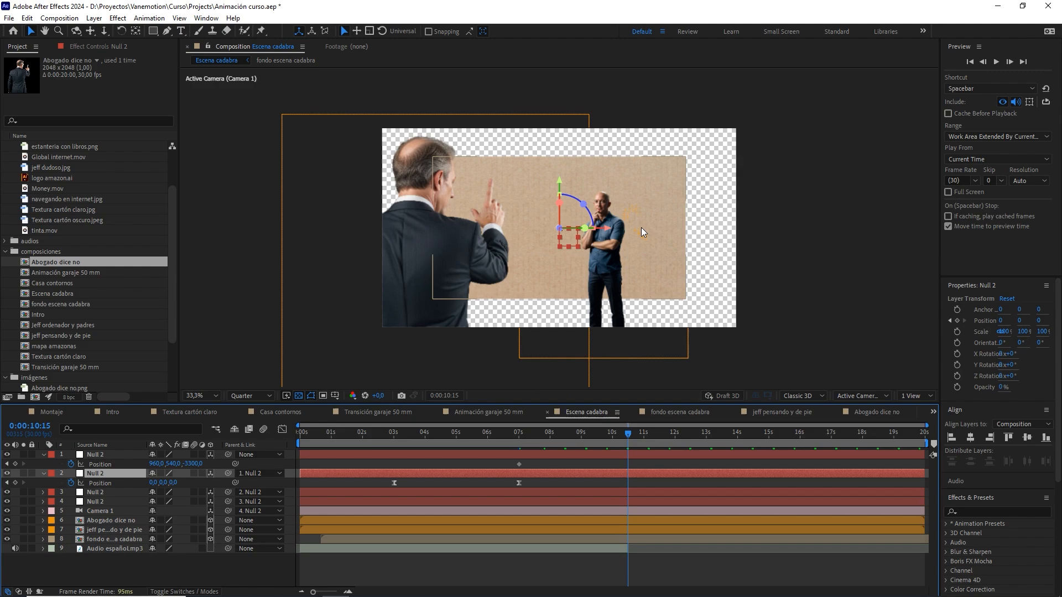
{"action": "left_click", "coordinate": [615, 235]}
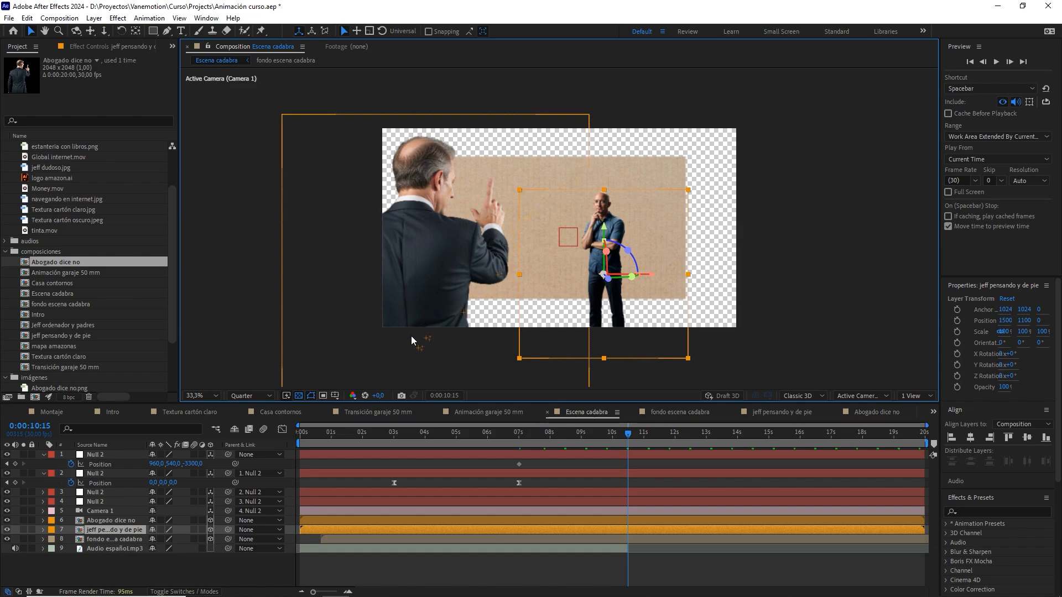
{"action": "left_click", "coordinate": [126, 456]}
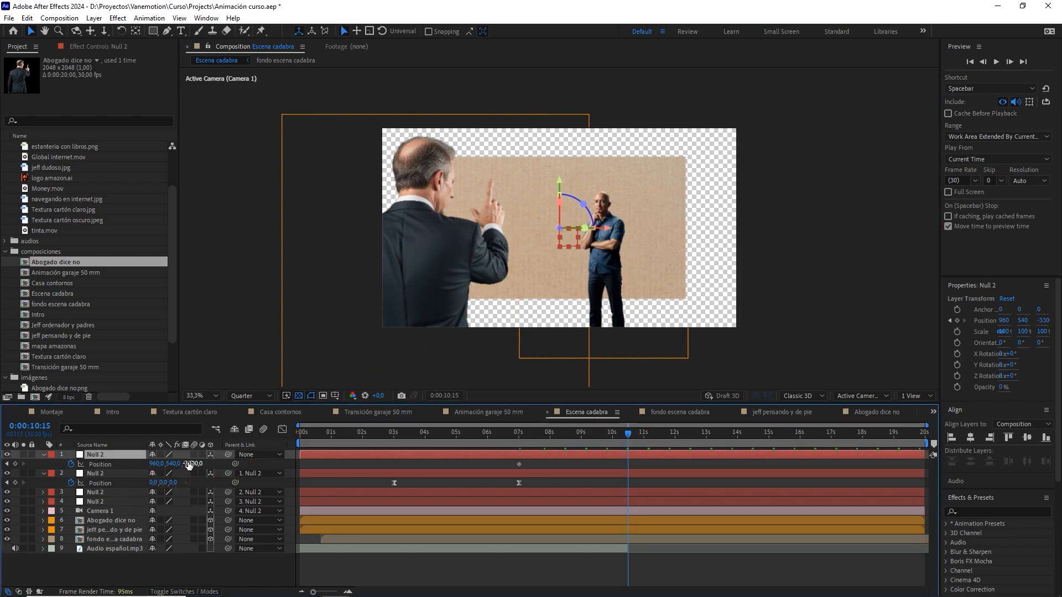
{"action": "left_click_drag", "start_coordinate": [194, 464], "coordinate": [370, 453]}
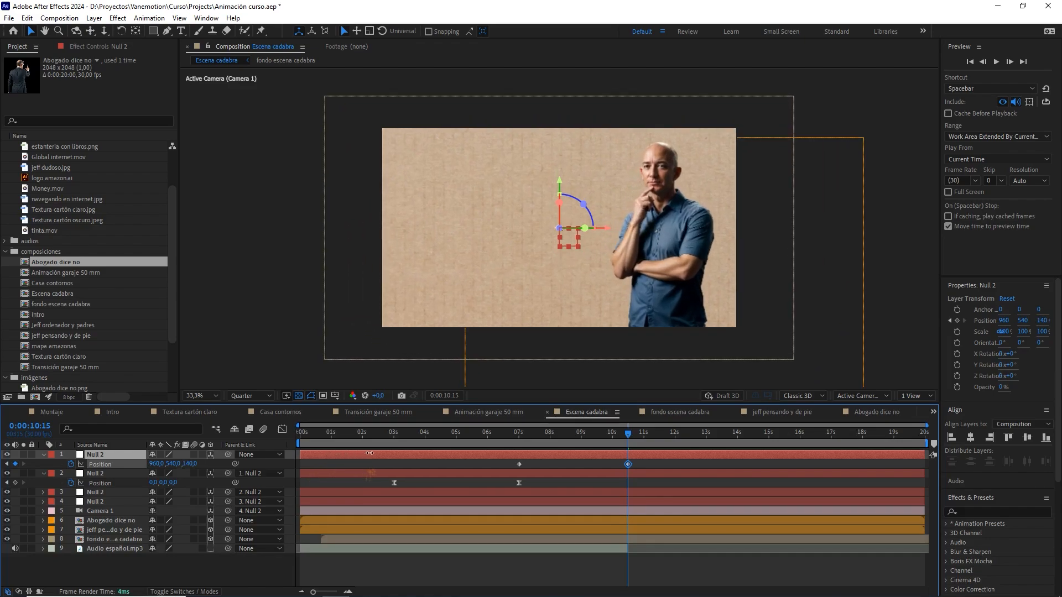
{"action": "left_click", "coordinate": [192, 464]}
{"action": "type", "text": "480"}
{"action": "key", "text": "Return"}
- Center the camera on Jeff by setting the topmost null's X position to 1480 and Y position to 500
{"action": "left_click_drag", "start_coordinate": [156, 463], "coordinate": [422, 452]}
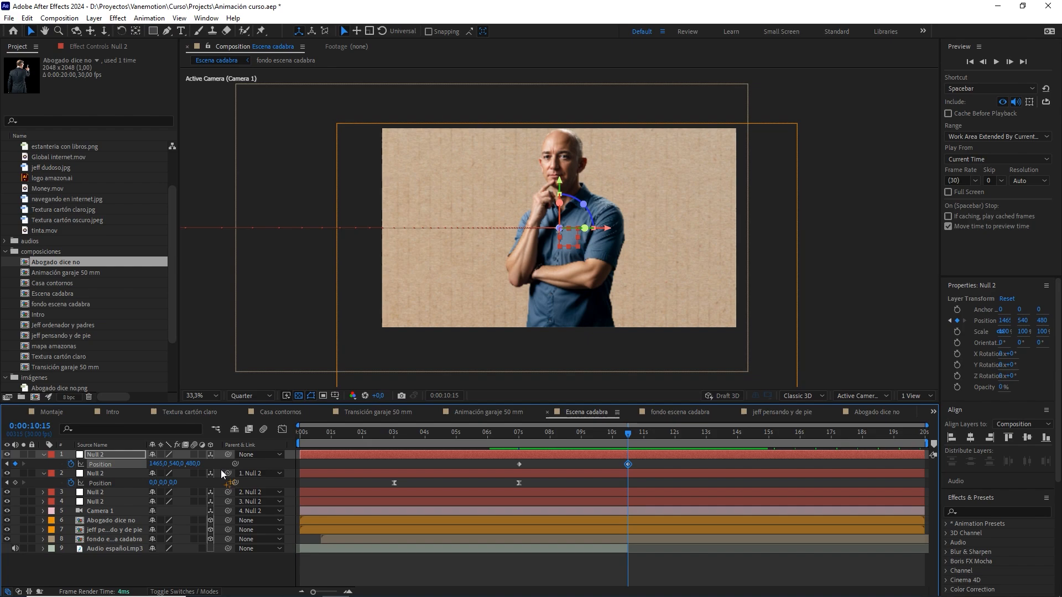
{"action": "left_click", "coordinate": [165, 464]}
{"action": "key", "text": "Return"}
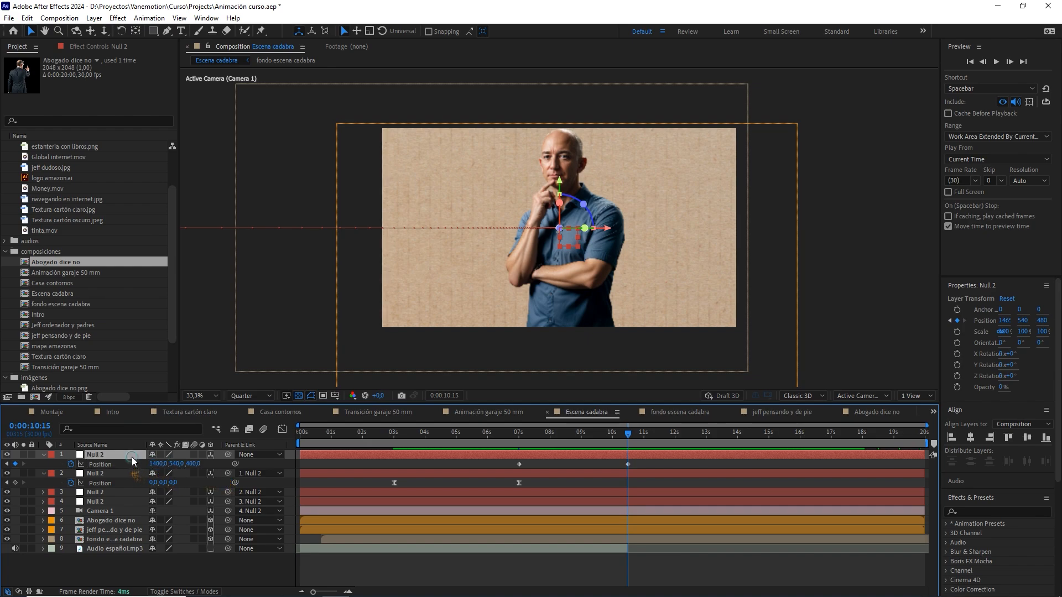
{"action": "left_click_drag", "start_coordinate": [177, 464], "coordinate": [181, 468]}
{"action": "left_click", "coordinate": [182, 464]}
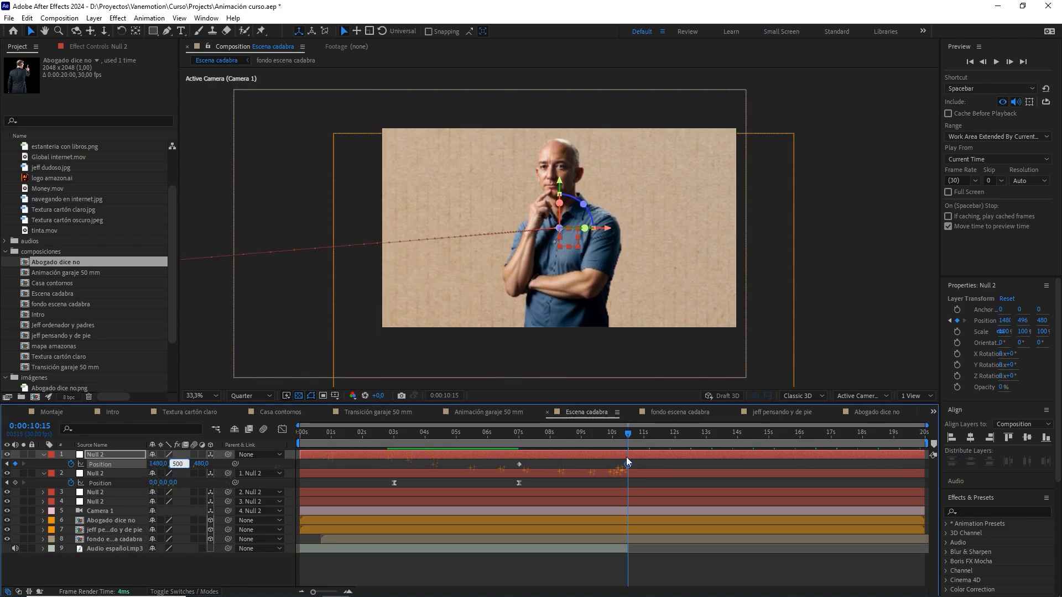
- Apply Easy Ease to the topmost null's two position keyframes and show their speed graph
{"action": "left_click_drag", "start_coordinate": [644, 462], "coordinate": [500, 468]}
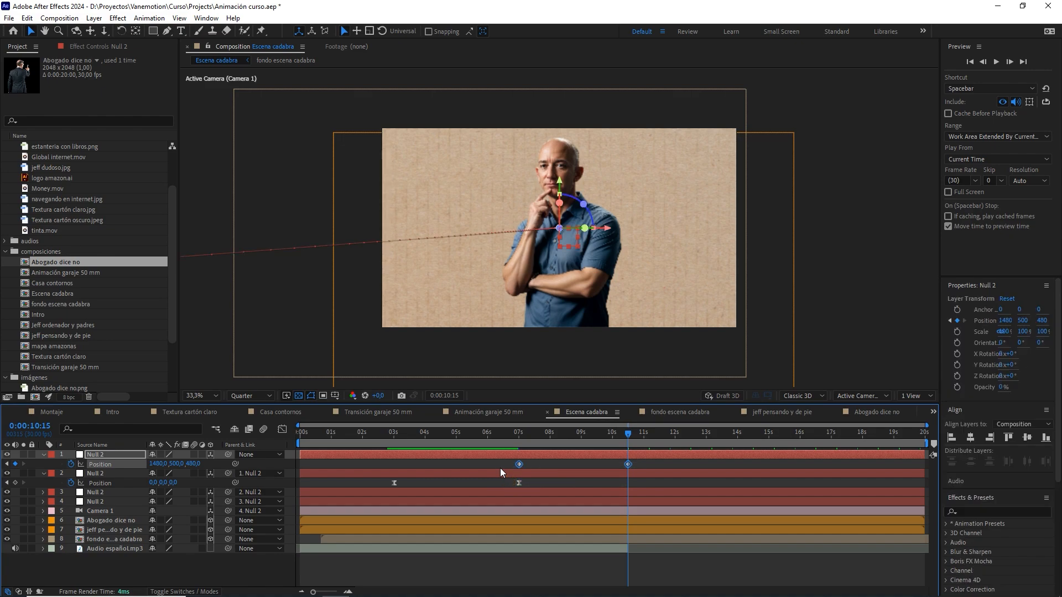
{"action": "left_click", "coordinate": [286, 432]}
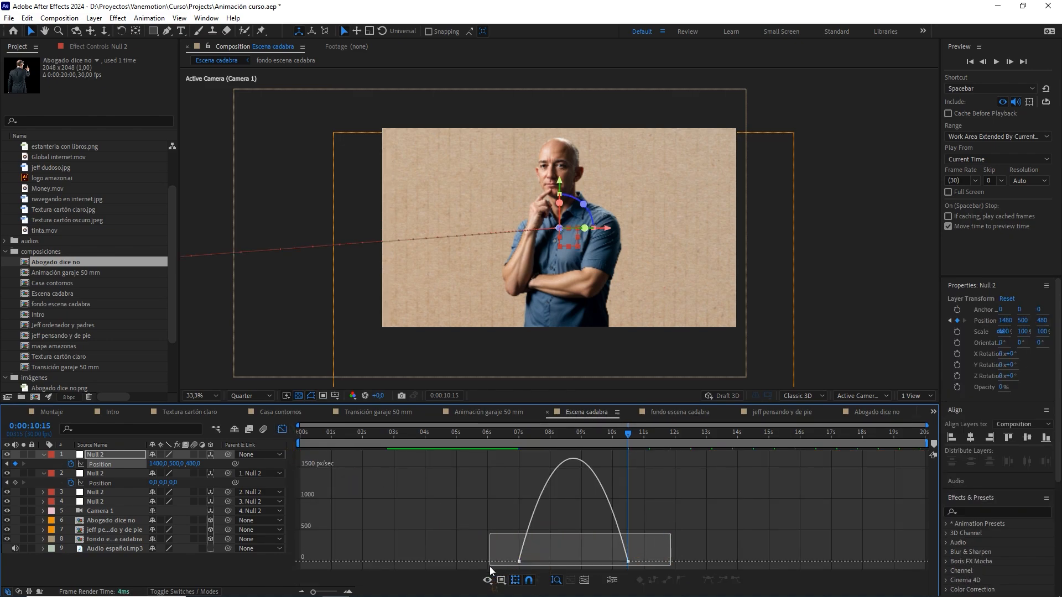
{"action": "left_click", "coordinate": [501, 581]}
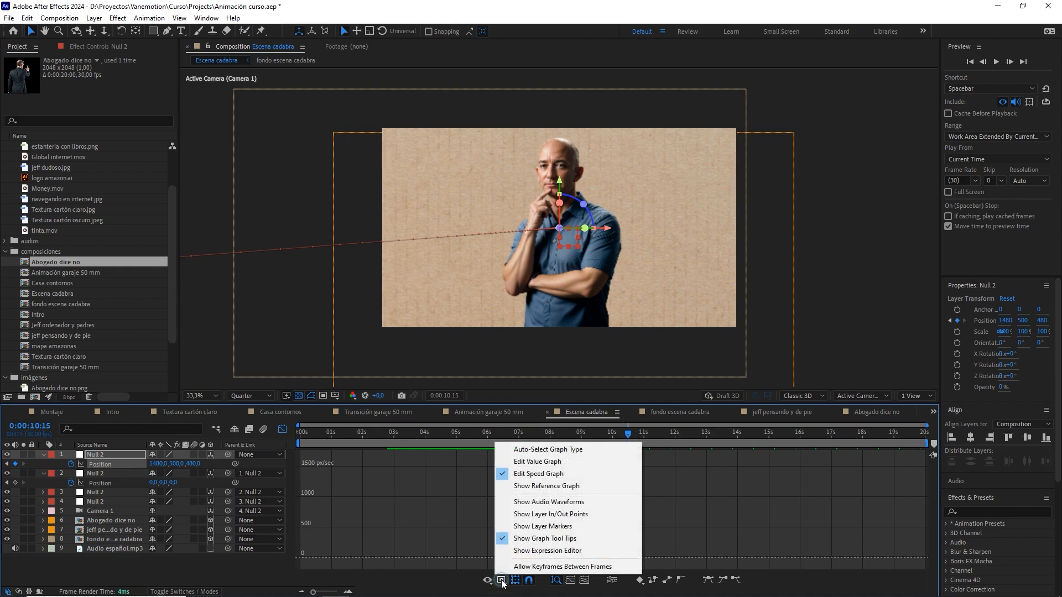
{"action": "left_click", "coordinate": [528, 478]}
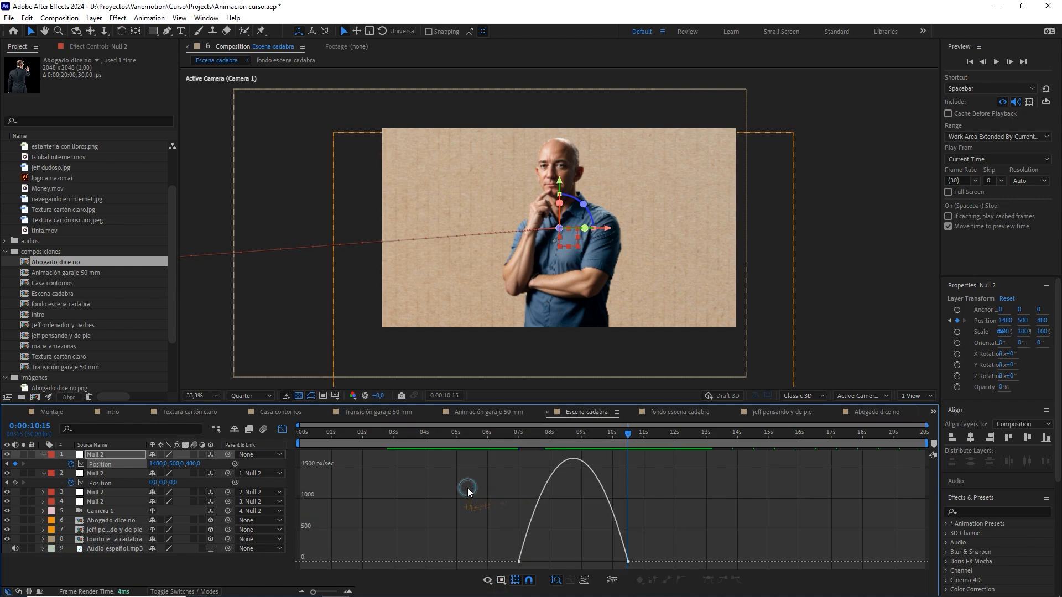
- Set the 7-second keyframe's outgoing influence to about 90% and the 0:00:10:15 keyframe's incoming influence to 55%
{"action": "double_click", "coordinate": [519, 562]}
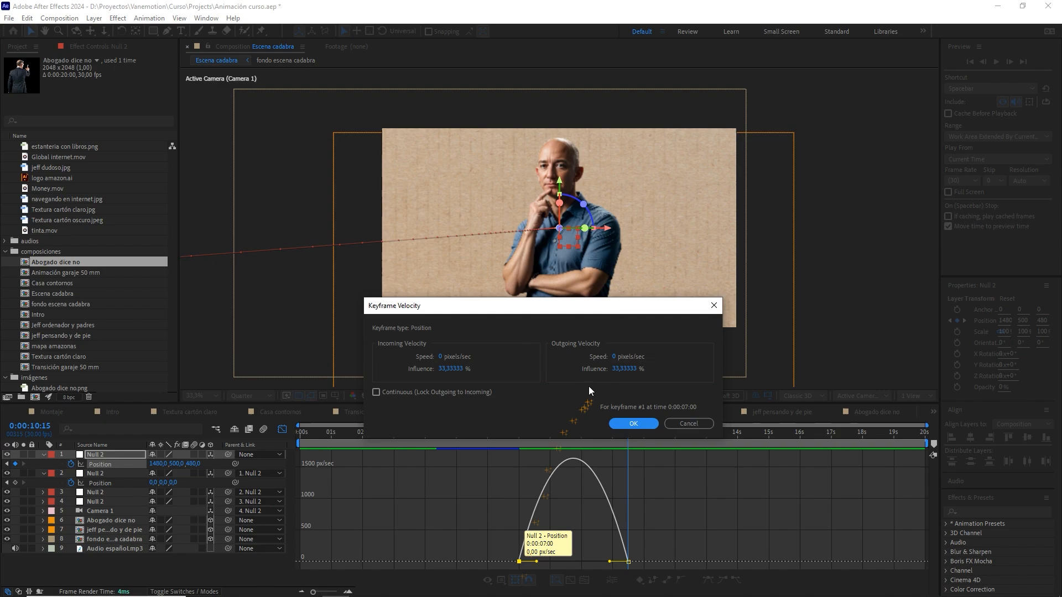
{"action": "left_click", "coordinate": [622, 372]}
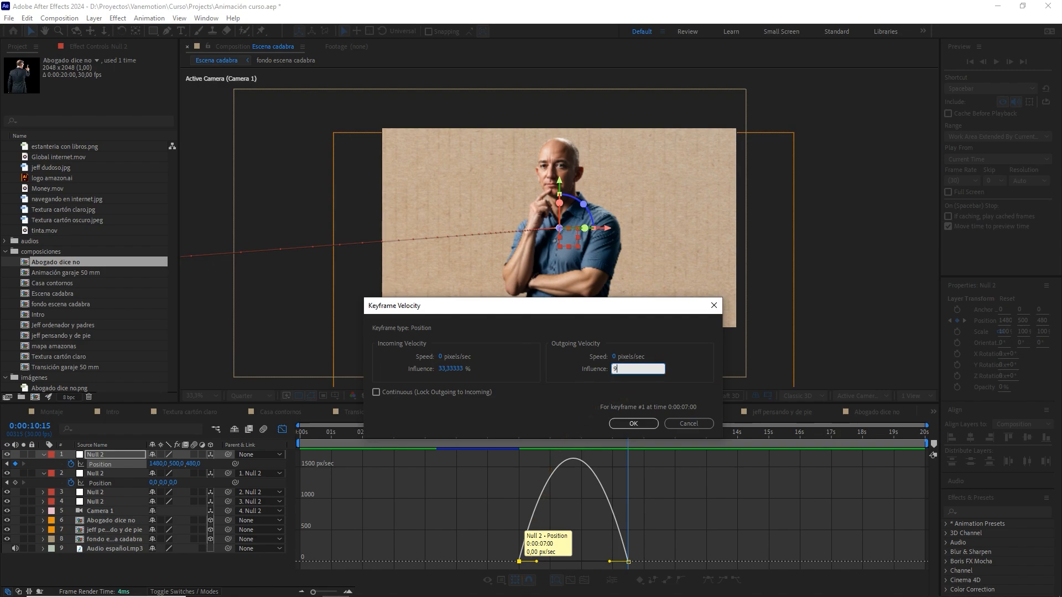
{"action": "left_click", "coordinate": [642, 424]}
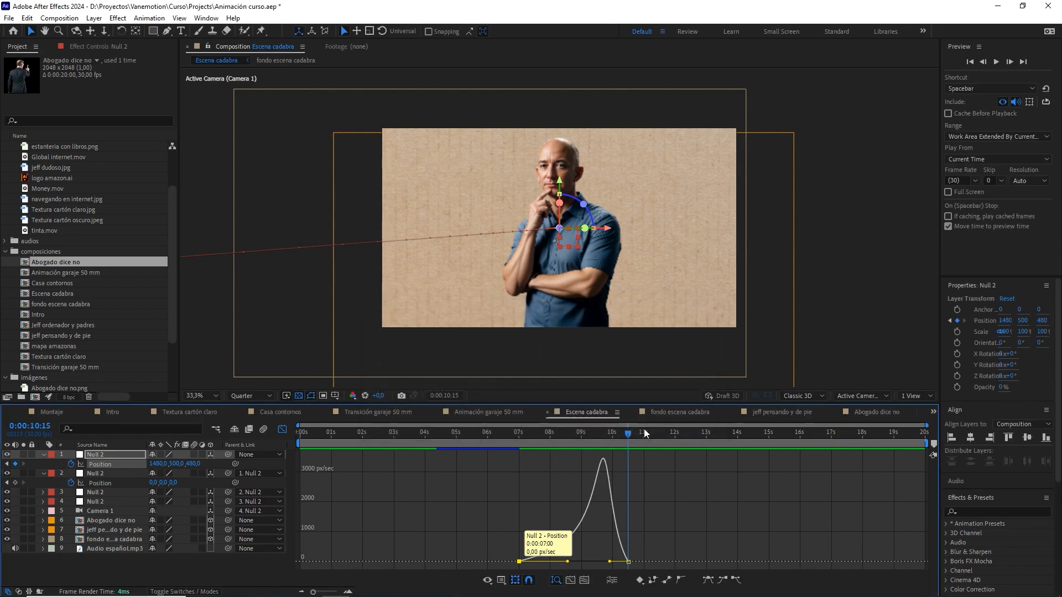
{"action": "double_click", "coordinate": [628, 562]}
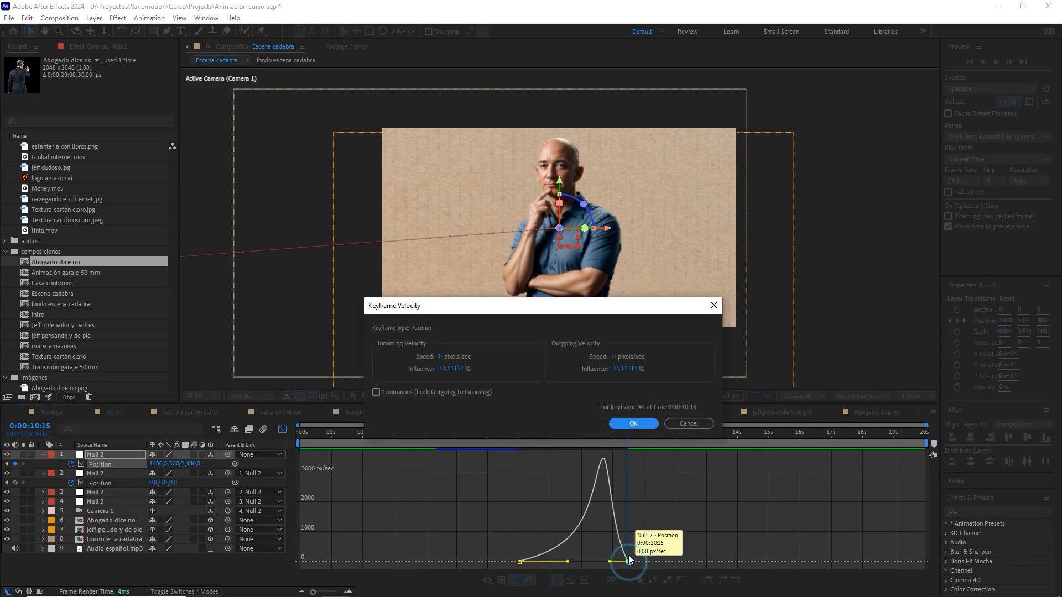
{"action": "left_click", "coordinate": [446, 370]}
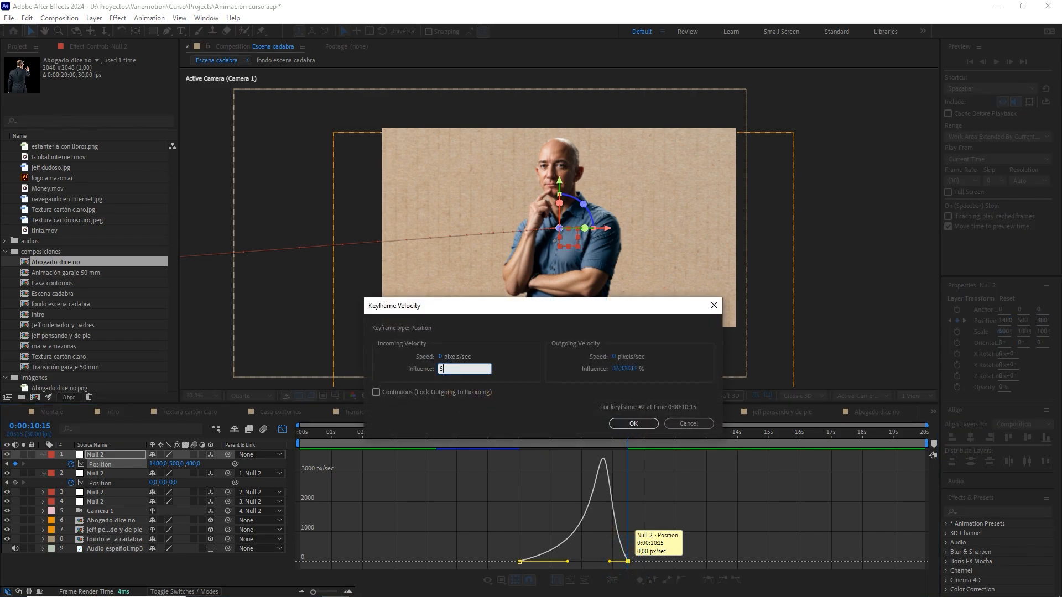
{"action": "type", "text": "55"}
{"action": "left_click", "coordinate": [633, 427]}
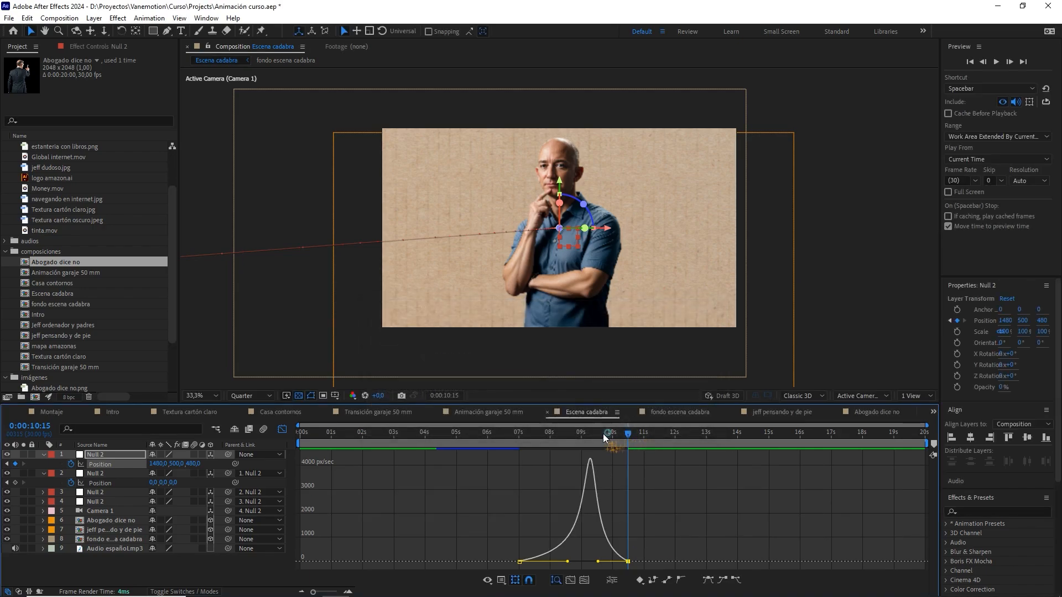
- Preview the new camera move from just before 7 seconds, leave the Graph Editor and scrub back to 0:00:04:08
{"action": "left_click", "coordinate": [510, 441]}
{"action": "key", "text": "space"}
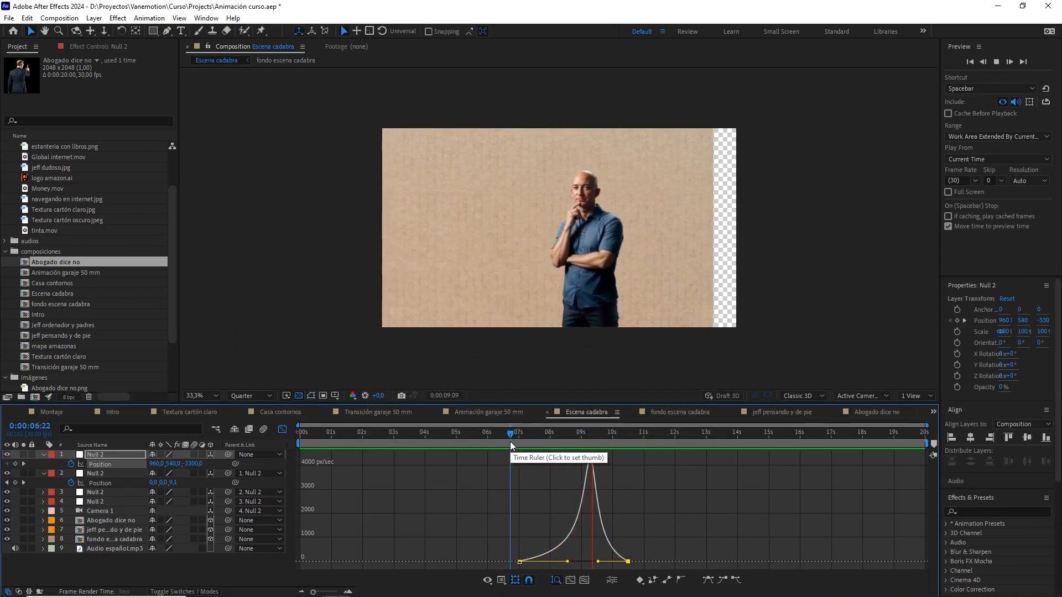
{"action": "key", "text": "space"}
{"action": "left_click", "coordinate": [282, 429]}
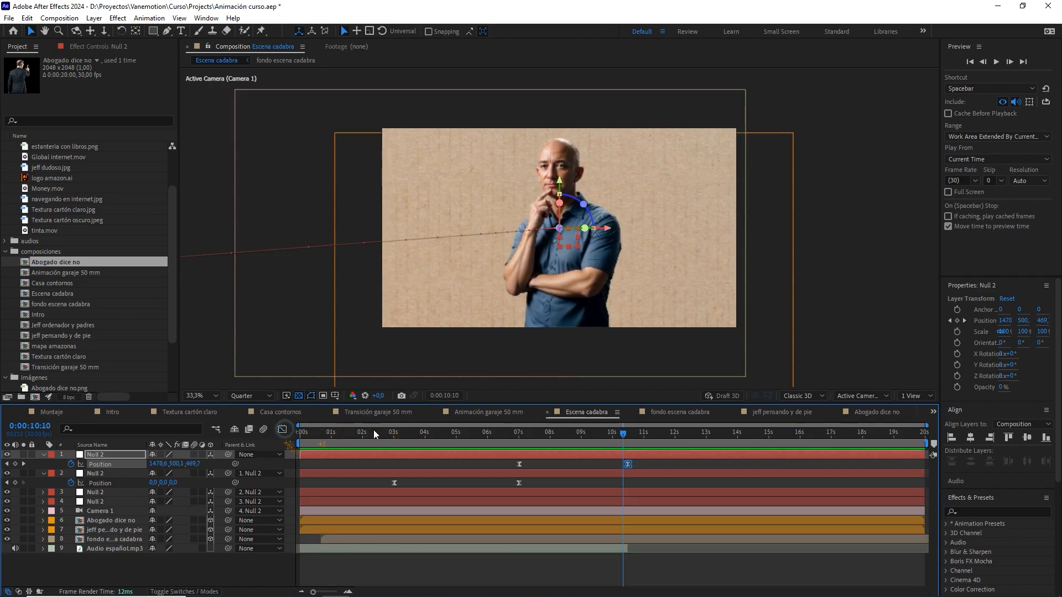
{"action": "left_click", "coordinate": [610, 432]}
{"action": "left_click_drag", "start_coordinate": [611, 432], "coordinate": [433, 431]}
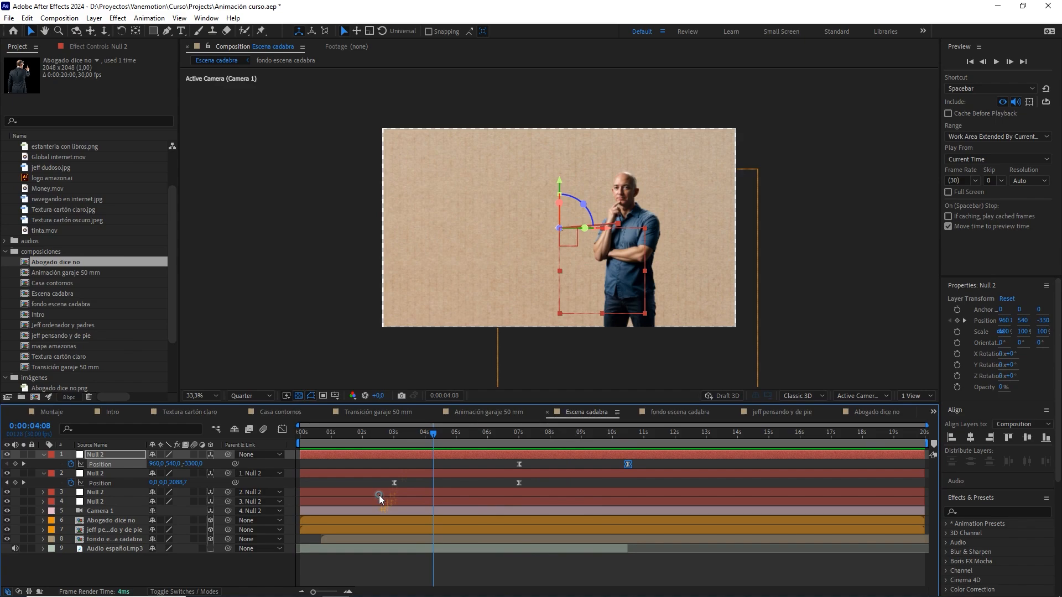
- Reveal the position keyframes of all four nulls, scrub to 0:00:07:03 to check the framing, and deselect the layers
{"action": "left_click", "coordinate": [115, 495]}
{"action": "left_click", "coordinate": [94, 502], "text": "shift"}
{"action": "left_click", "coordinate": [105, 455], "text": "shift"}
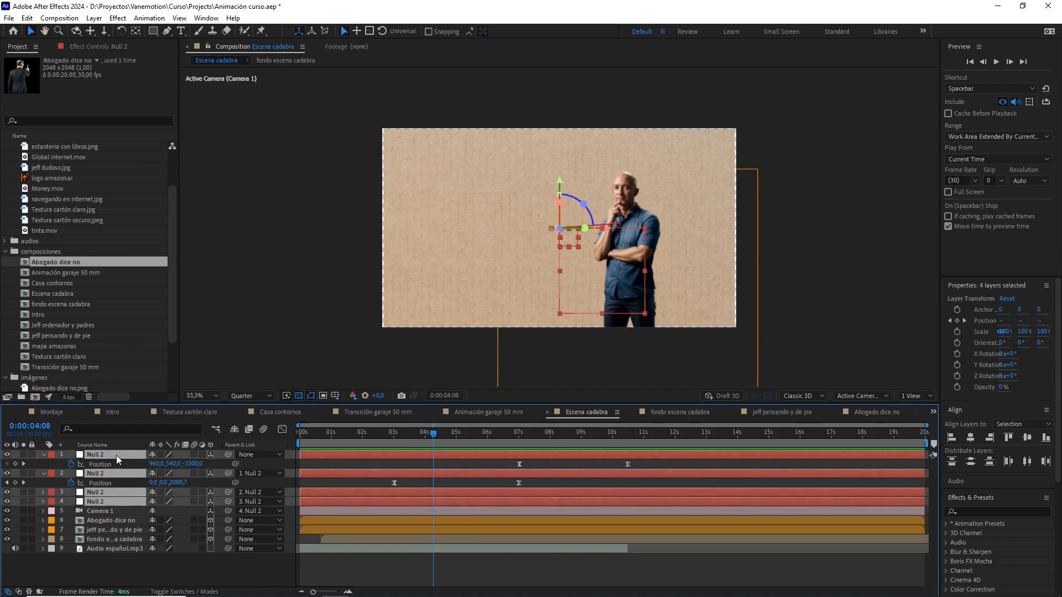
{"action": "key", "text": "p"}
{"action": "left_click", "coordinate": [431, 432]}
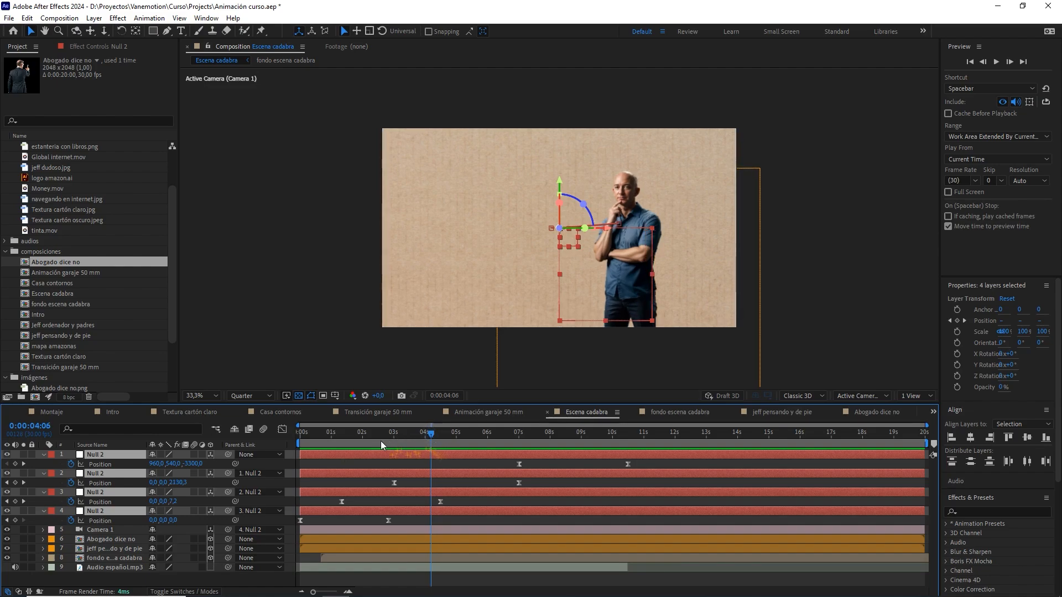
{"action": "left_click_drag", "start_coordinate": [381, 440], "coordinate": [521, 437]}
{"action": "left_click", "coordinate": [327, 462]}
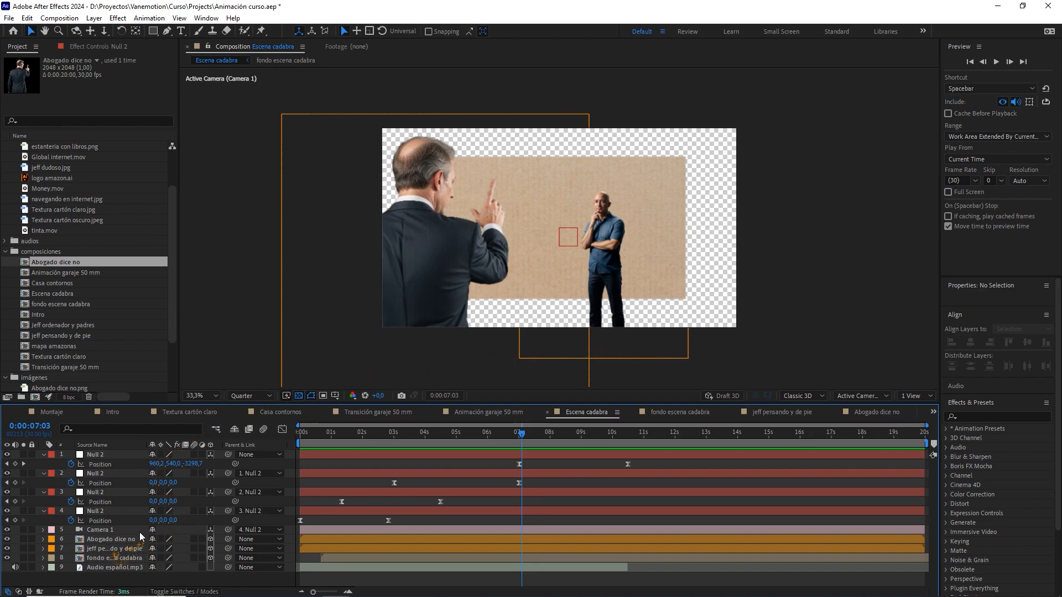
- Apply the CC RepeTile effect to the "fondo escena cadabra" background layer
{"action": "left_click", "coordinate": [99, 558]}
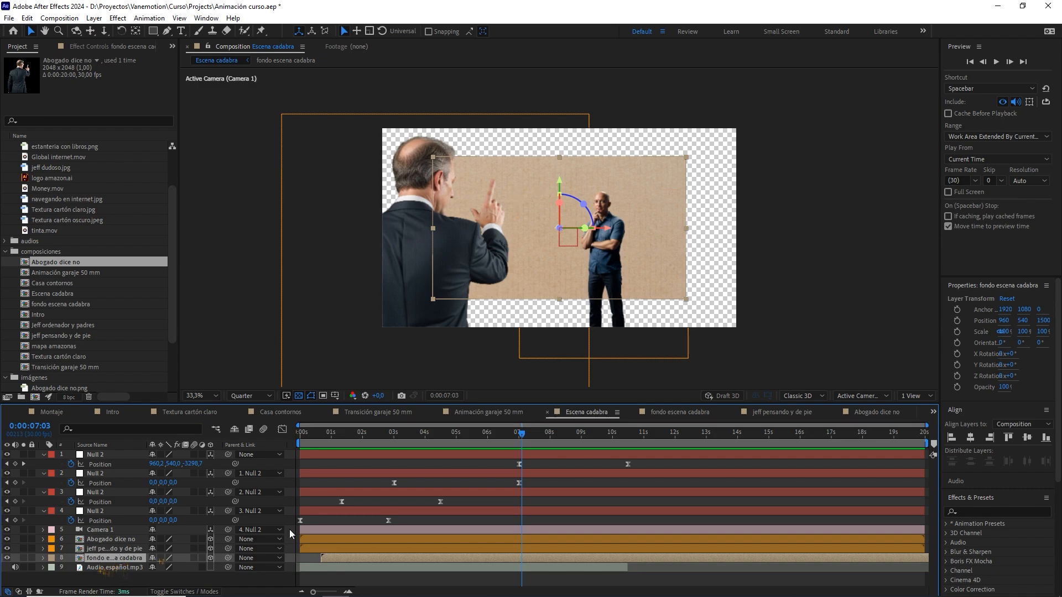
{"action": "left_click", "coordinate": [989, 509]}
{"action": "type", "text": "cc re"}
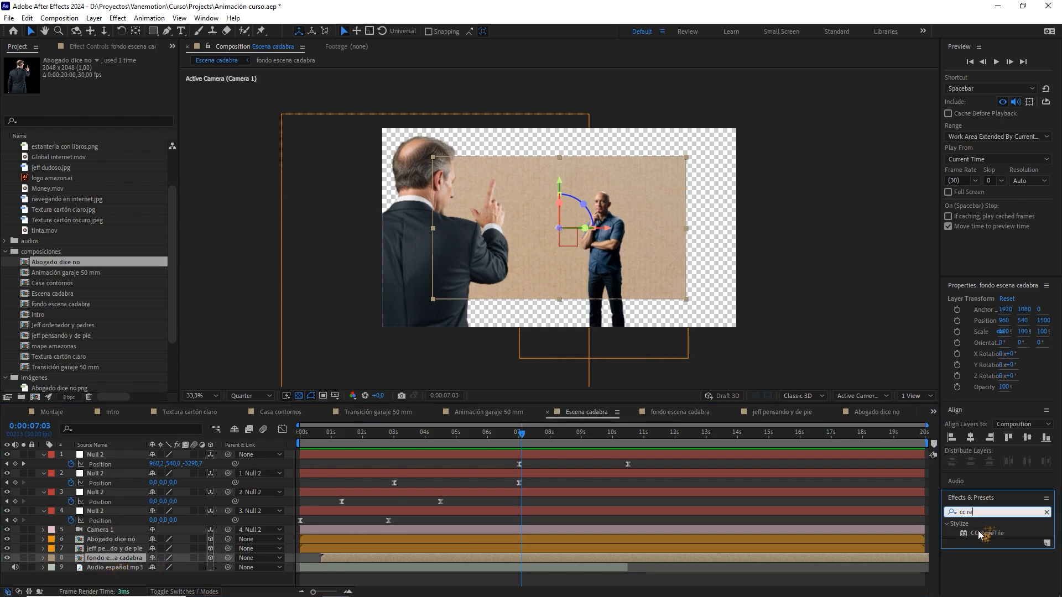
{"action": "left_click_drag", "start_coordinate": [981, 534], "coordinate": [110, 560]}
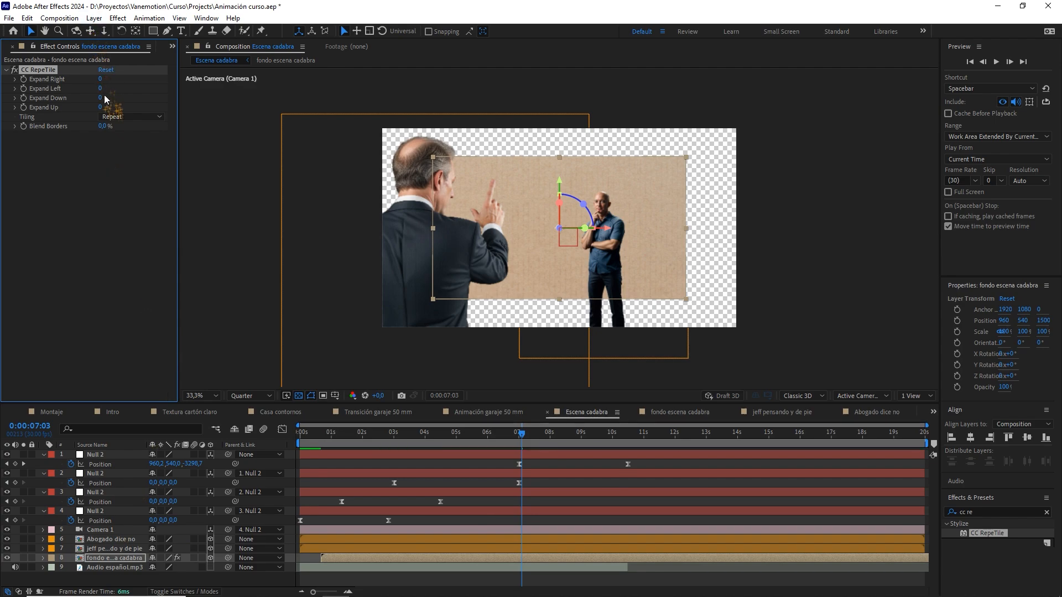
- Set CC RepeTile to expand 1840 right, 4230 left, 4260 down and 2200 up, with Tiling set to Unfold
{"action": "left_click_drag", "start_coordinate": [102, 81], "coordinate": [168, 95]}
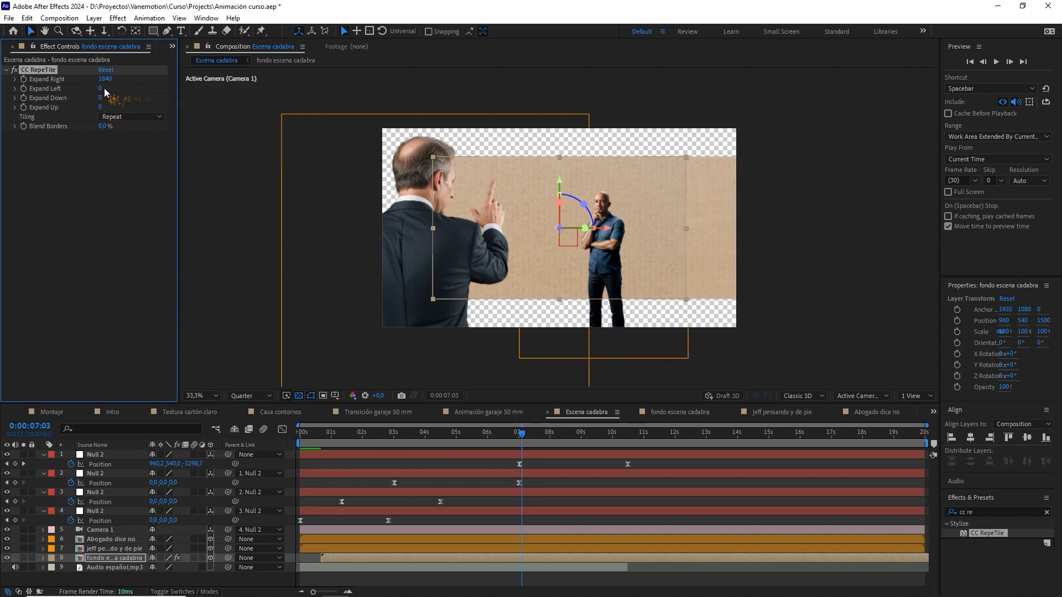
{"action": "left_click_drag", "start_coordinate": [104, 88], "coordinate": [315, 100]}
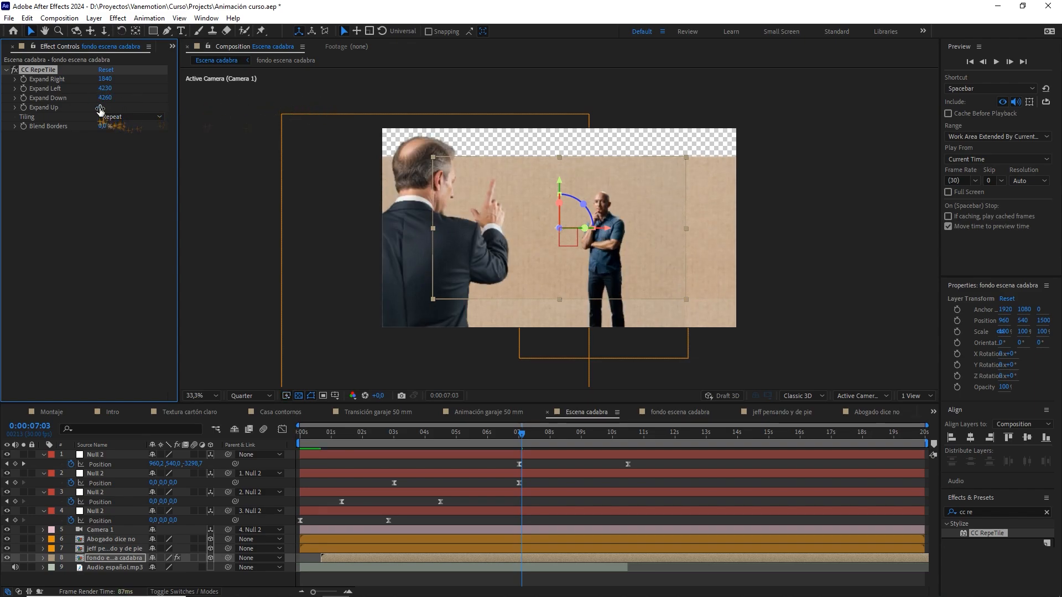
{"action": "left_click_drag", "start_coordinate": [100, 107], "coordinate": [204, 101]}
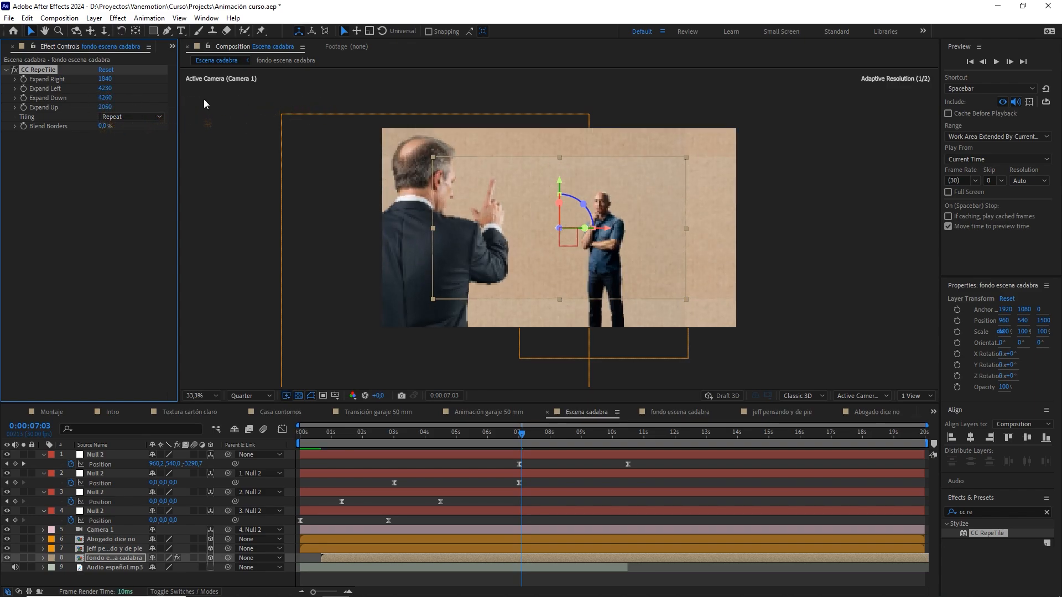
{"action": "left_click", "coordinate": [133, 115]}
{"action": "left_click", "coordinate": [132, 164]}
{"action": "left_click", "coordinate": [120, 209]}
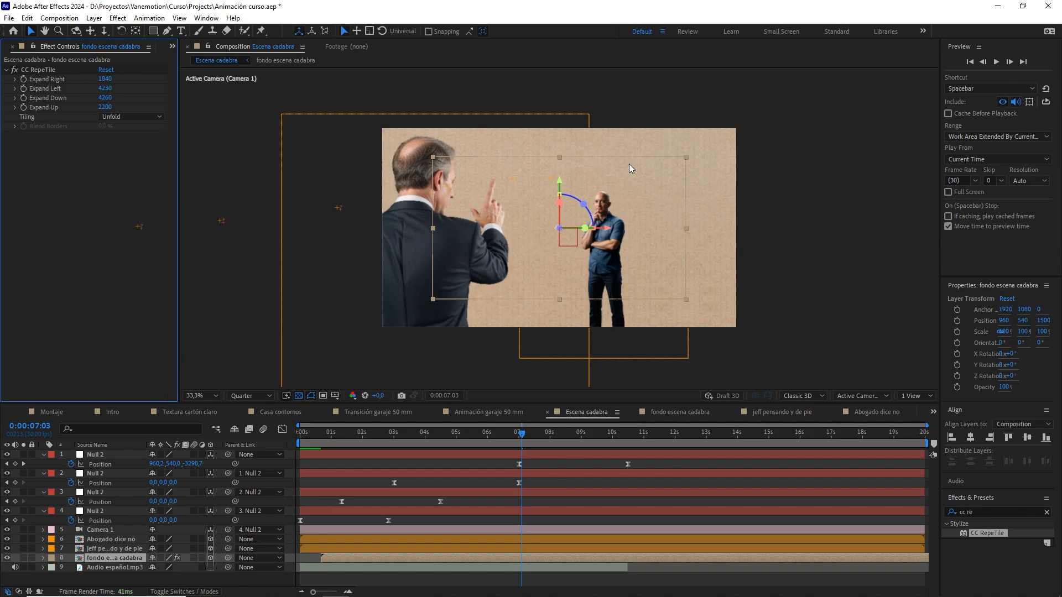
{"action": "left_click", "coordinate": [786, 176]}
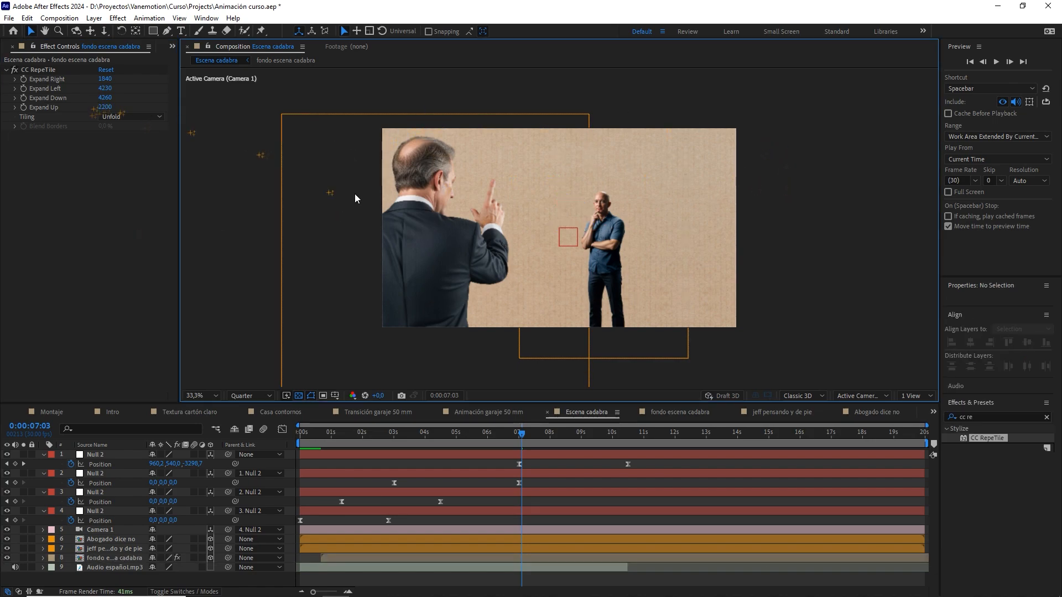
- Scrub through the camera move to check the extended background, ending at 0:00:06:12
{"action": "left_click_drag", "start_coordinate": [522, 440], "coordinate": [487, 440]}
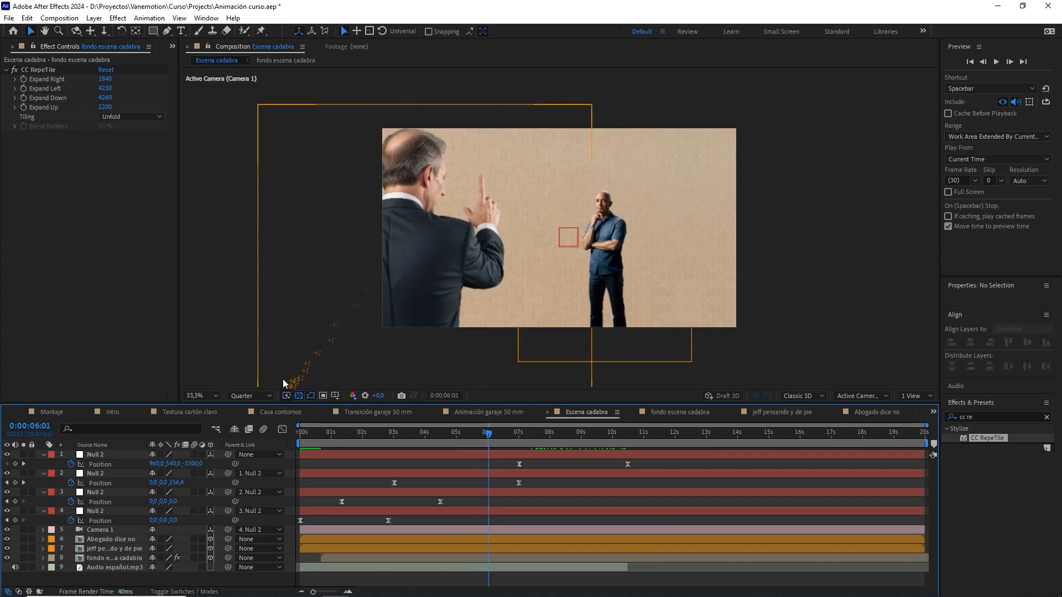
{"action": "left_click", "coordinate": [286, 396]}
{"action": "left_click", "coordinate": [330, 408]}
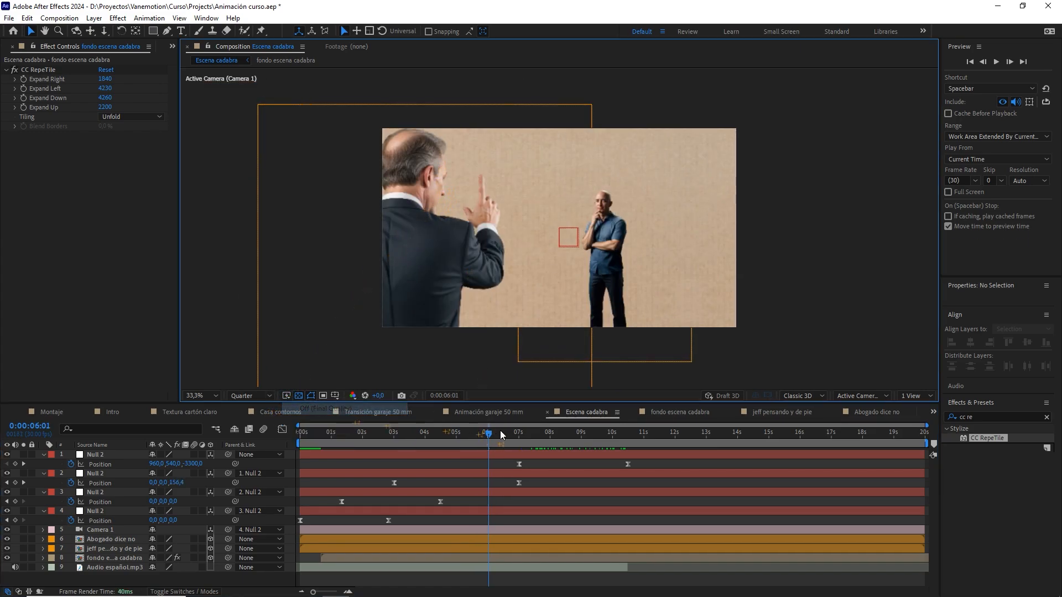
{"action": "left_click", "coordinate": [493, 434]}
{"action": "left_click_drag", "start_coordinate": [437, 441], "coordinate": [498, 436]}
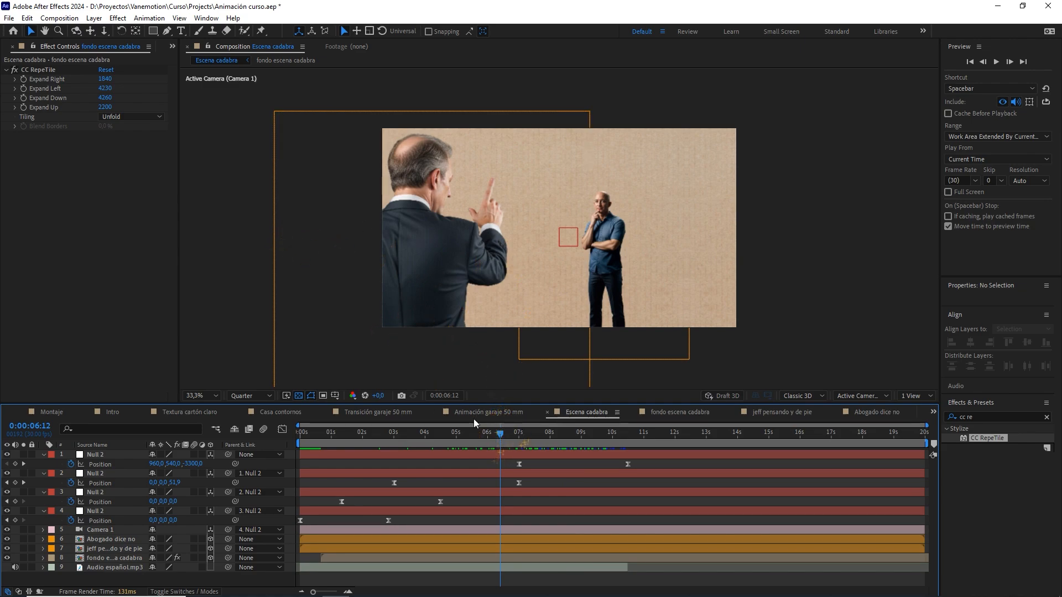
- Draw a straight horizontal line with the Pen tool across the scene, extending past both frame edges, with a 750 px stroke
{"action": "left_click", "coordinate": [250, 195]}
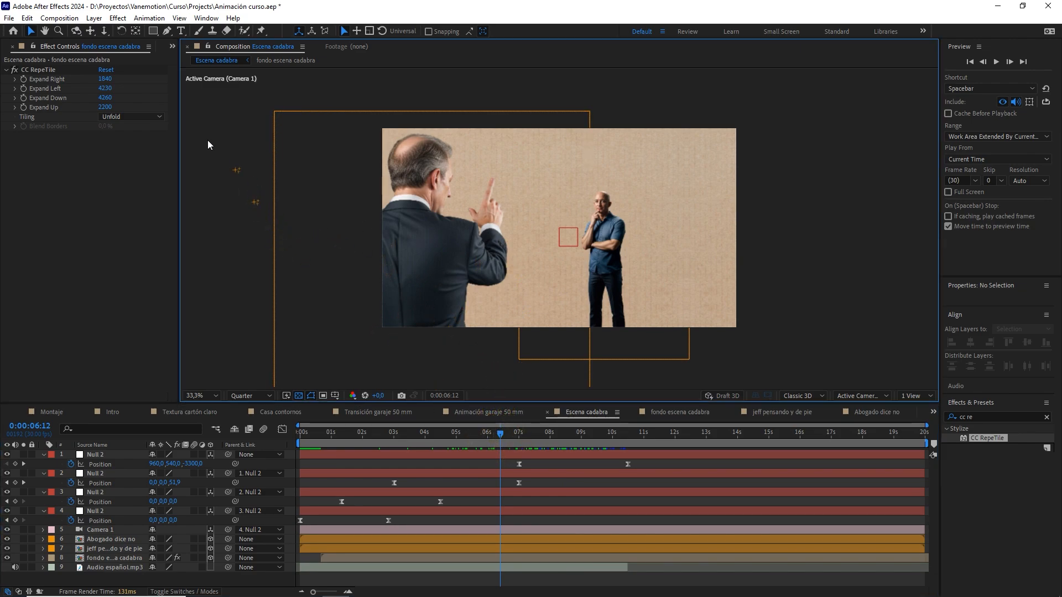
{"action": "left_click", "coordinate": [167, 31]}
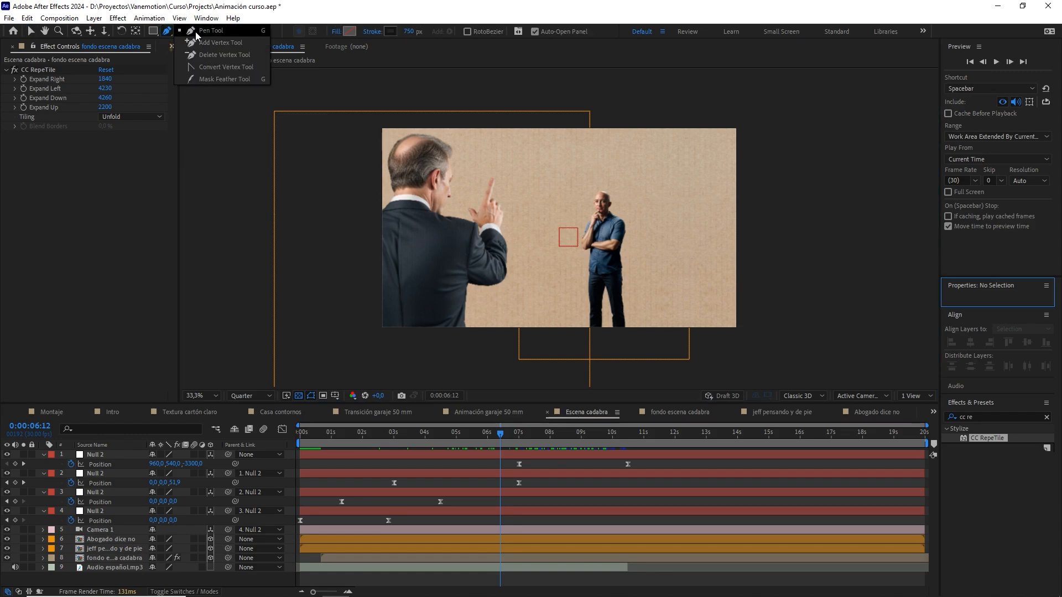
{"action": "left_click", "coordinate": [210, 31]}
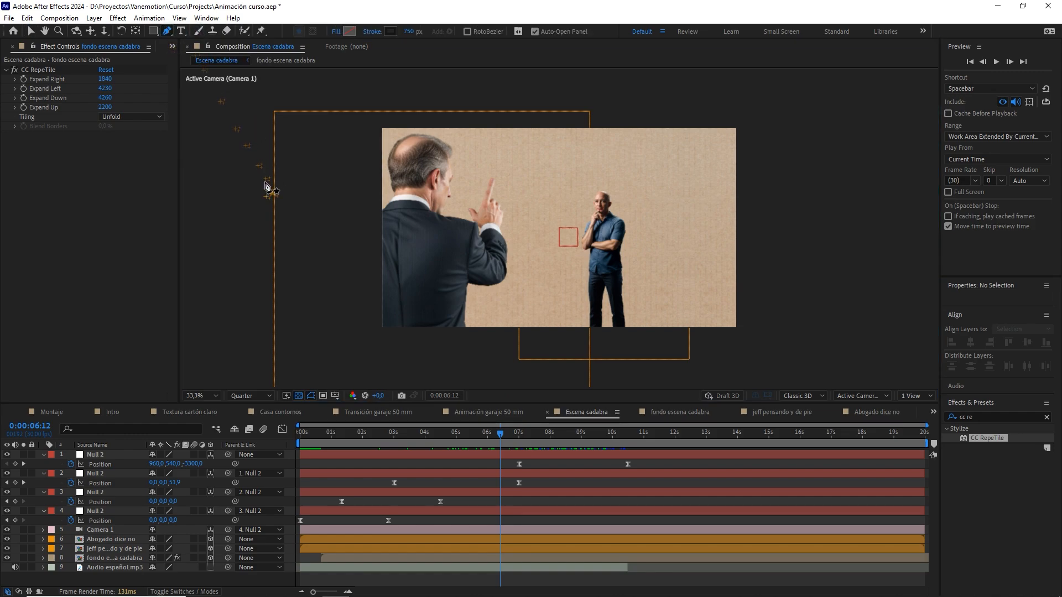
{"action": "left_click", "coordinate": [228, 207]}
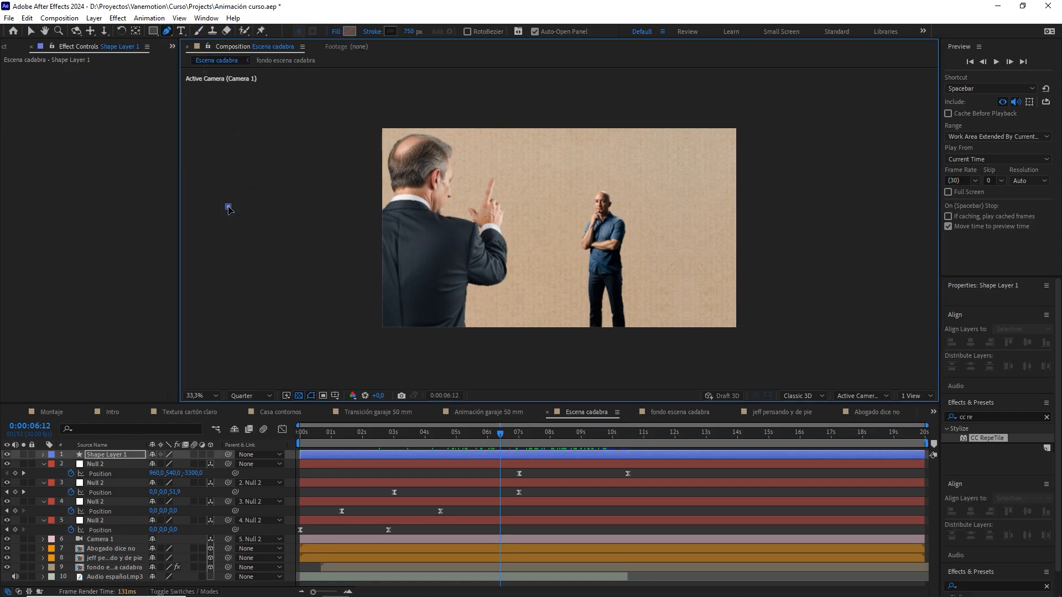
{"action": "left_click", "coordinate": [865, 203], "text": "shift"}
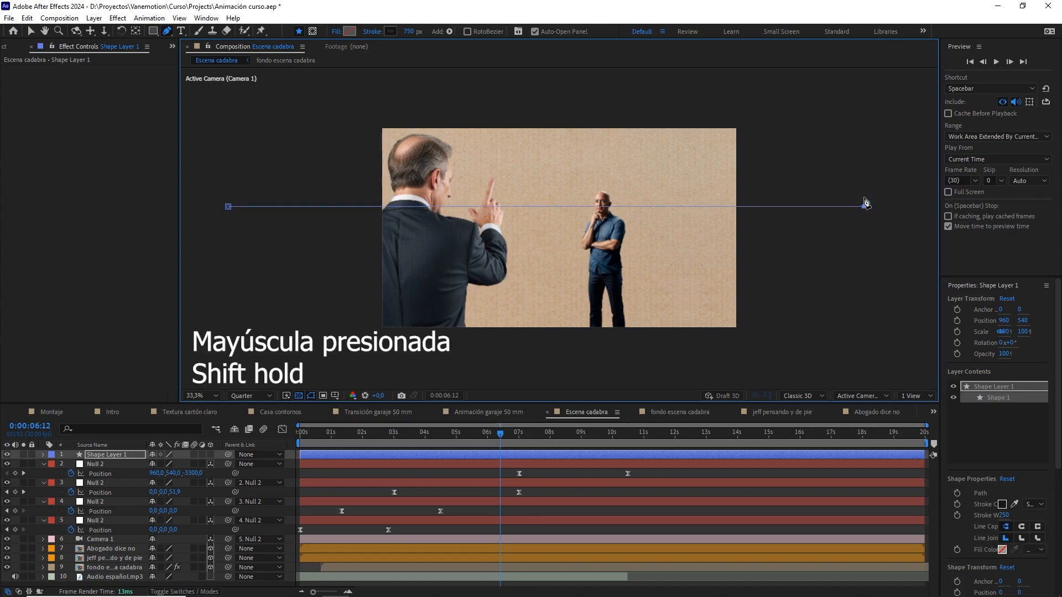
{"action": "left_click", "coordinate": [413, 32]}
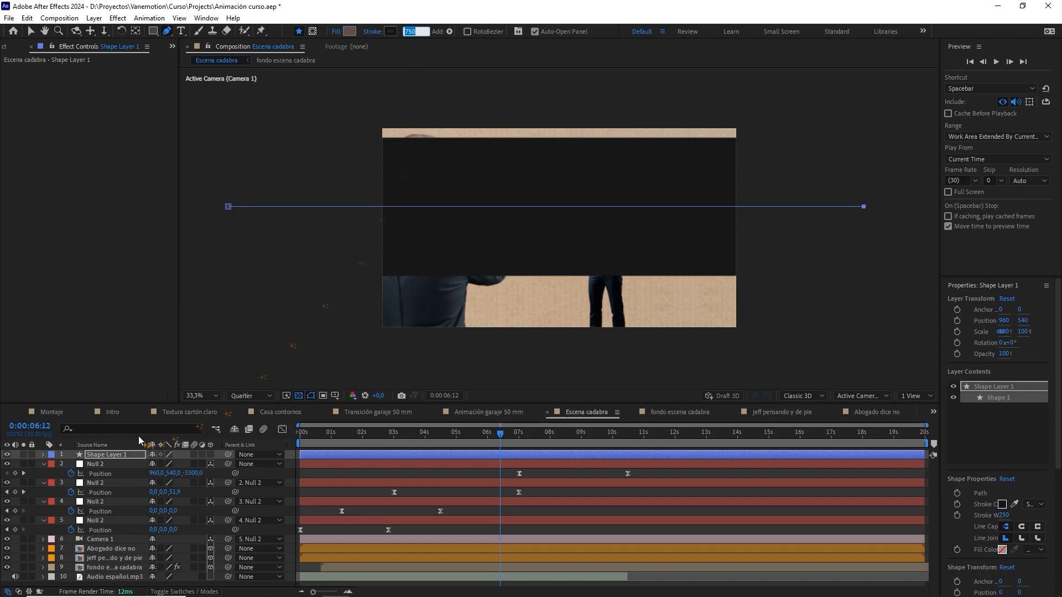
- Rename the line's shape layer to "trazado" and make it a 3D layer
{"action": "left_click", "coordinate": [115, 456]}
{"action": "key", "text": "Return"}
{"action": "type", "text": "t"}
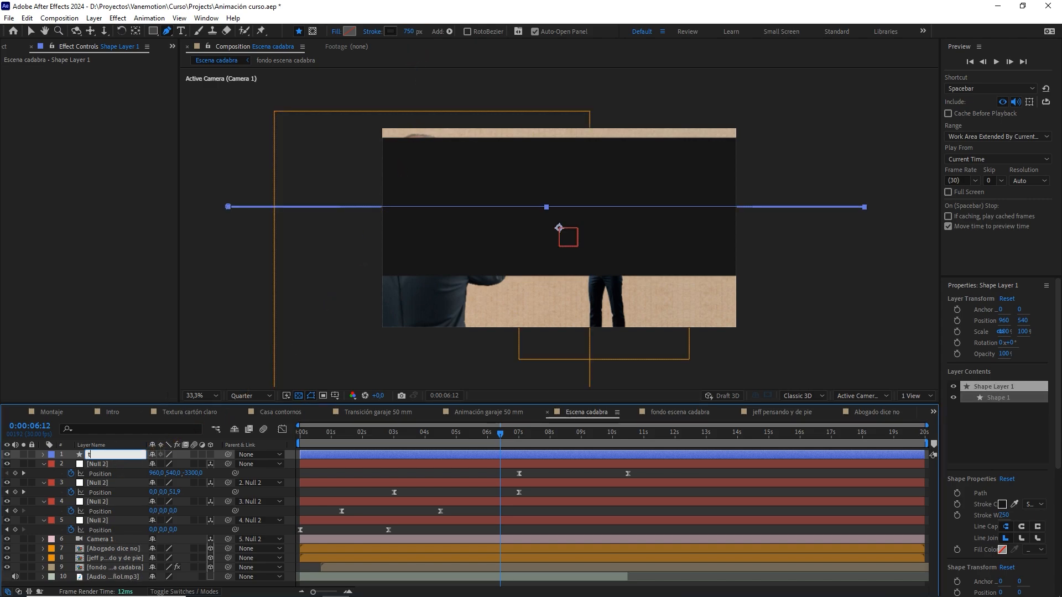
{"action": "type", "text": "razado"}
{"action": "left_click", "coordinate": [209, 456]}
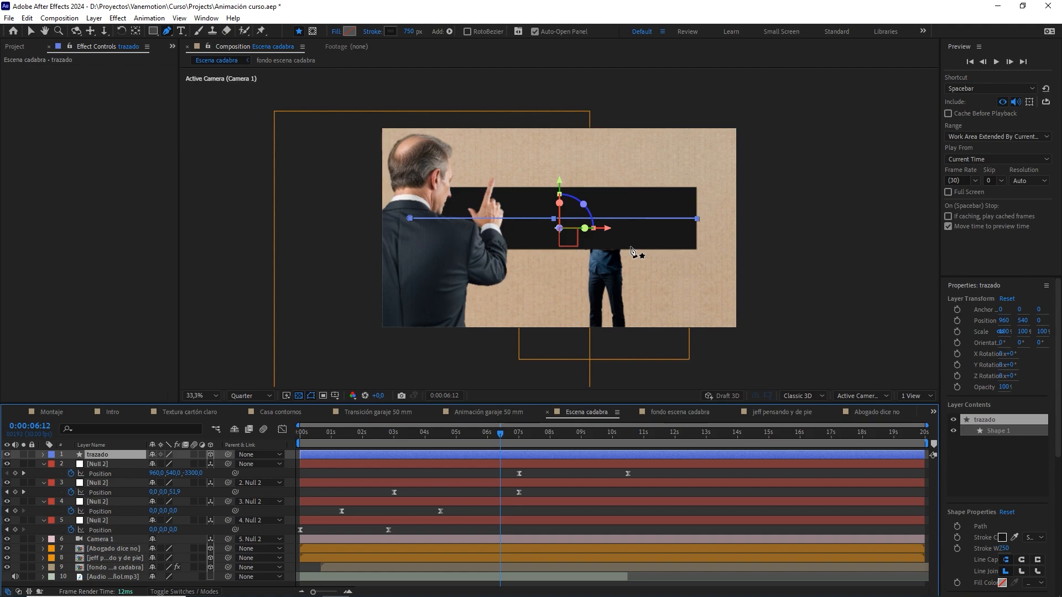
- Center the "trazado" layer's anchor point on the line and set its Z position to 1500 to match the background
{"action": "key", "text": "ctrl+alt+Home"}
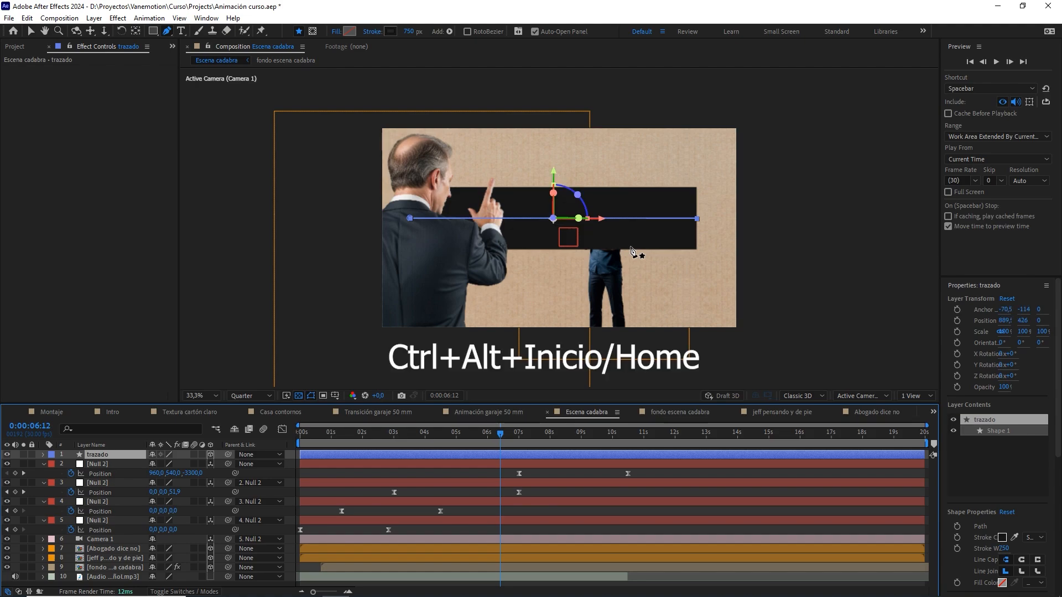
{"action": "key", "text": "p"}
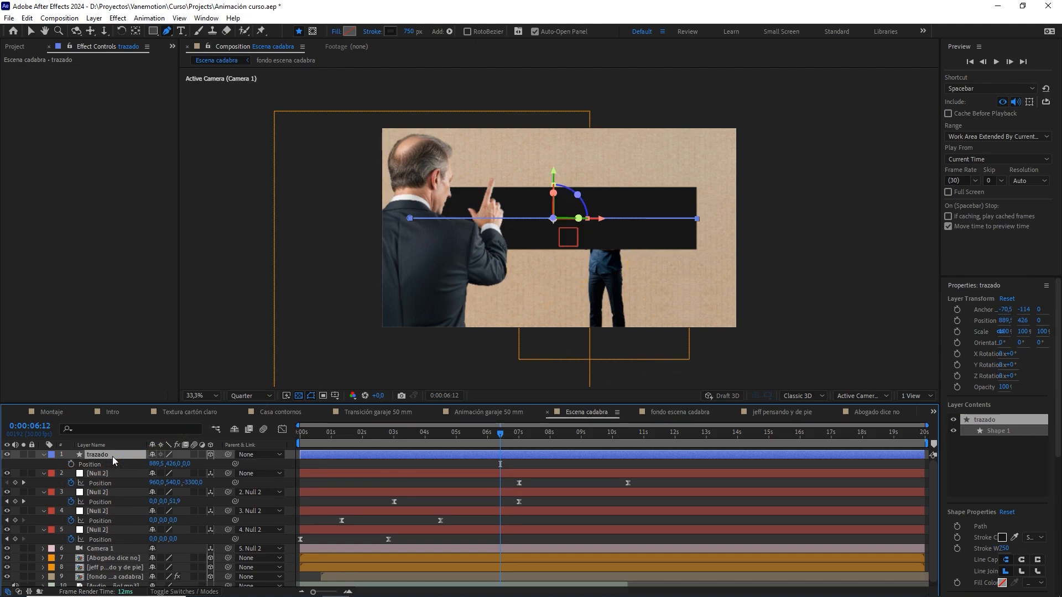
{"action": "left_click", "coordinate": [115, 573]}
{"action": "key", "text": "p"}
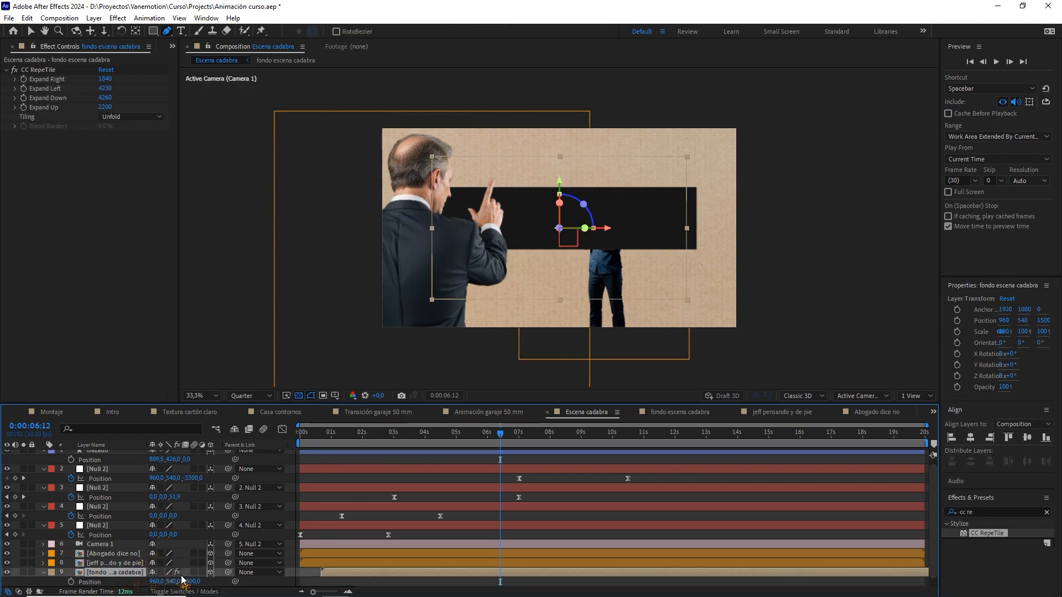
{"action": "left_click", "coordinate": [201, 582]}
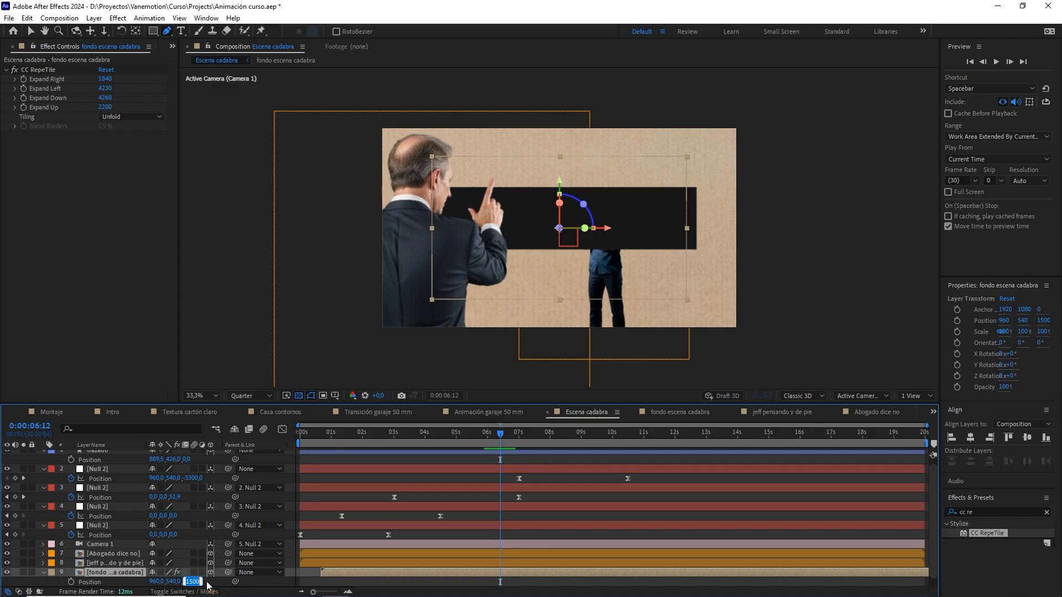
{"action": "scroll", "coordinate": [124, 485], "scroll_direction": "up", "scroll_amount": 1}
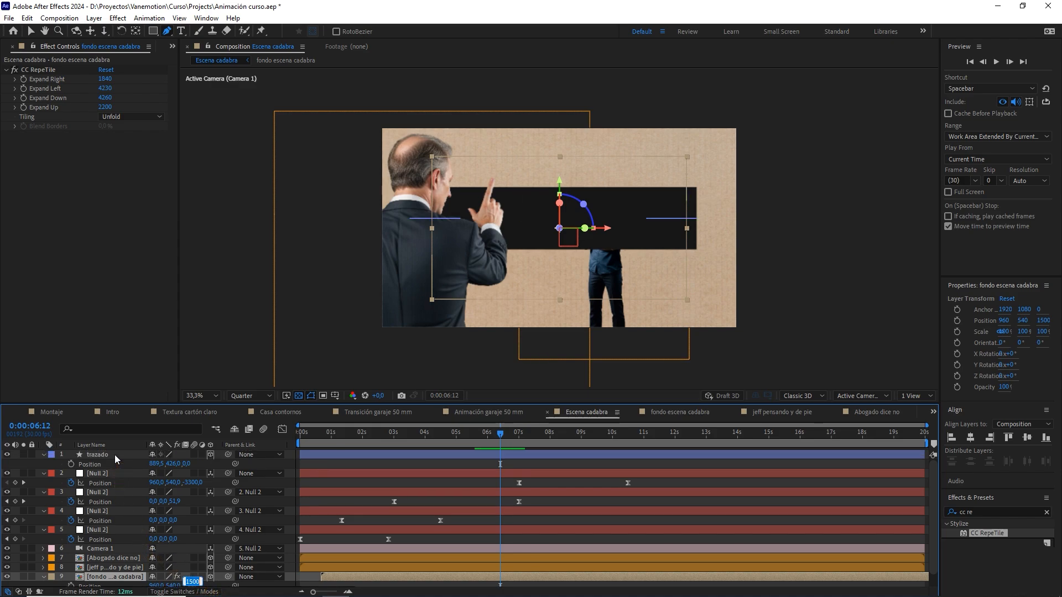
{"action": "left_click", "coordinate": [114, 455]}
{"action": "left_click", "coordinate": [188, 463]}
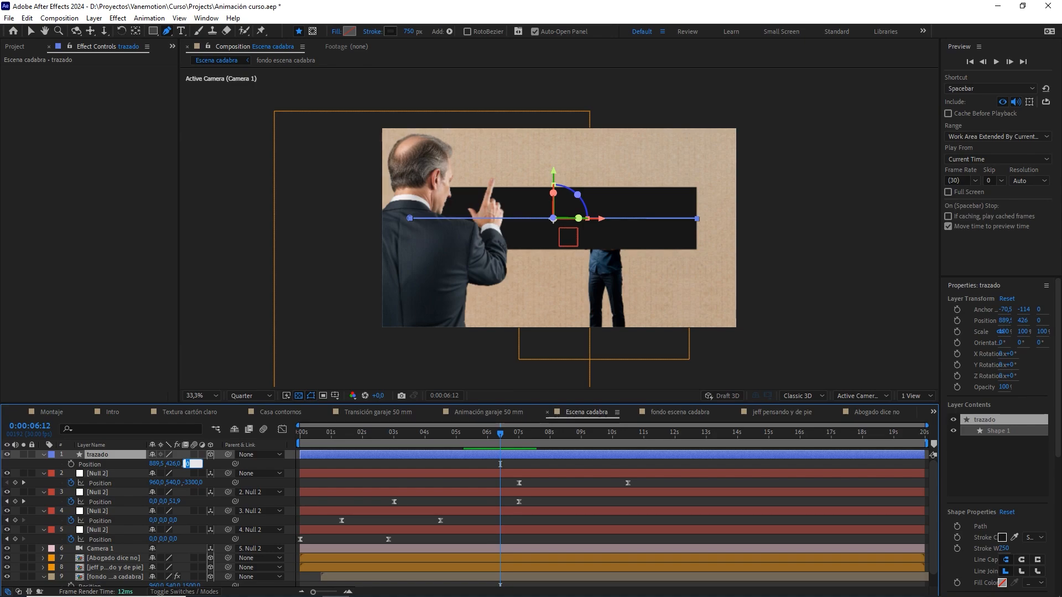
{"action": "type", "text": "1500"}
{"action": "key", "text": "Return"}
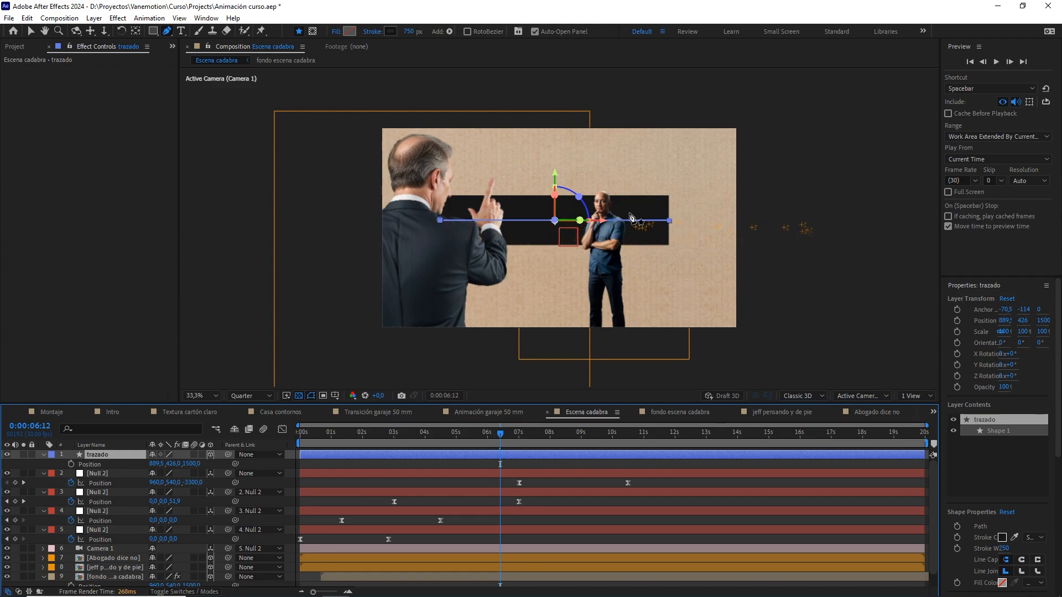
- Extend both end points of the "trazado" line horizontally until they lie well outside the frame
{"action": "left_click", "coordinate": [672, 222]}
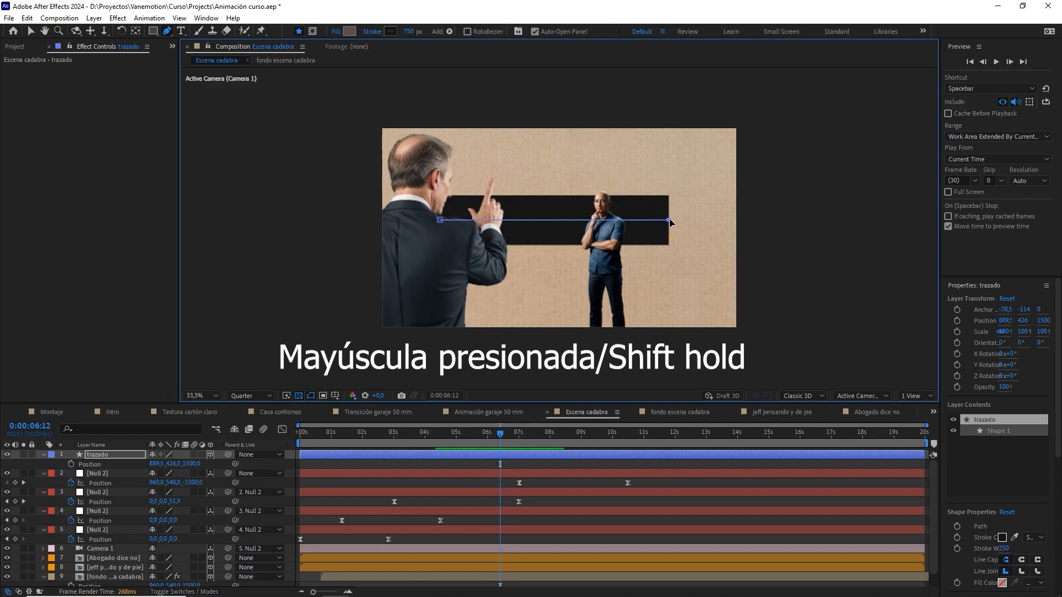
{"action": "left_click_drag", "start_coordinate": [670, 221], "coordinate": [839, 220]}
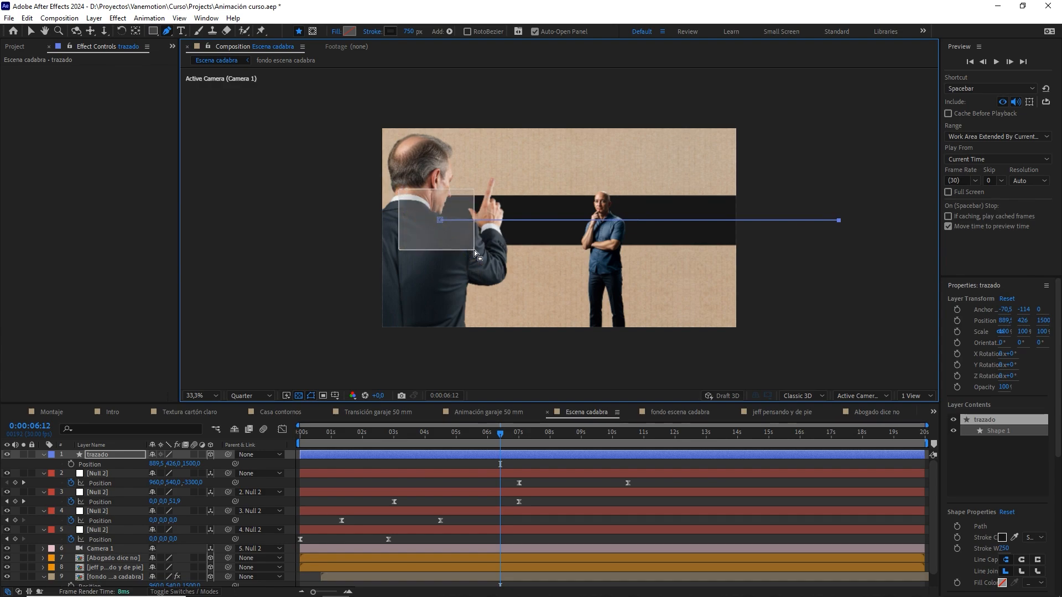
{"action": "left_click_drag", "start_coordinate": [442, 220], "coordinate": [282, 222]}
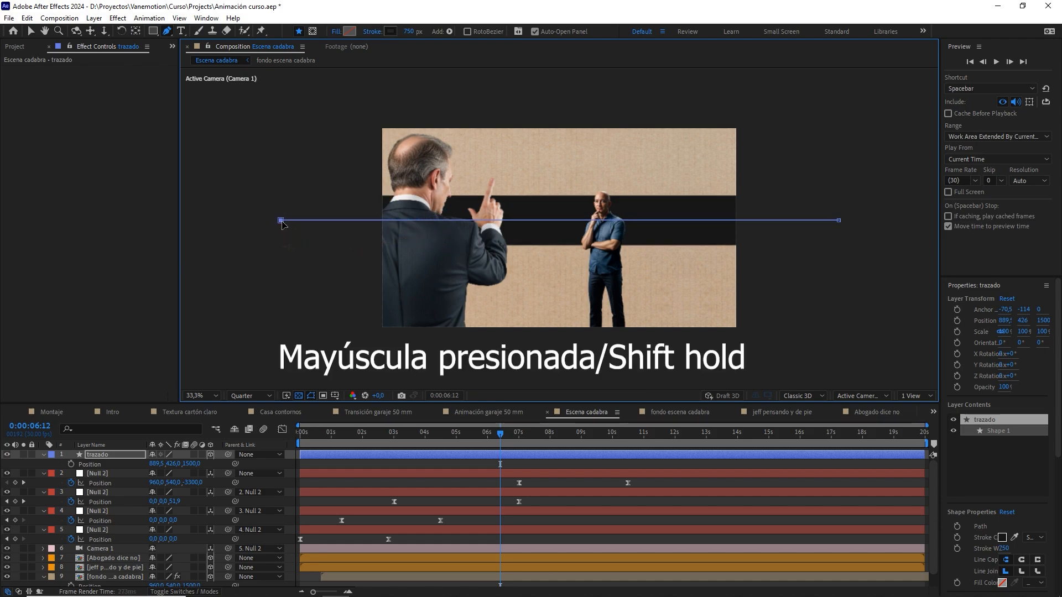
- Set the "trazado" layer's Y position to 540 and its X position to 960 to center it in the scene
{"action": "key", "text": "comma"}
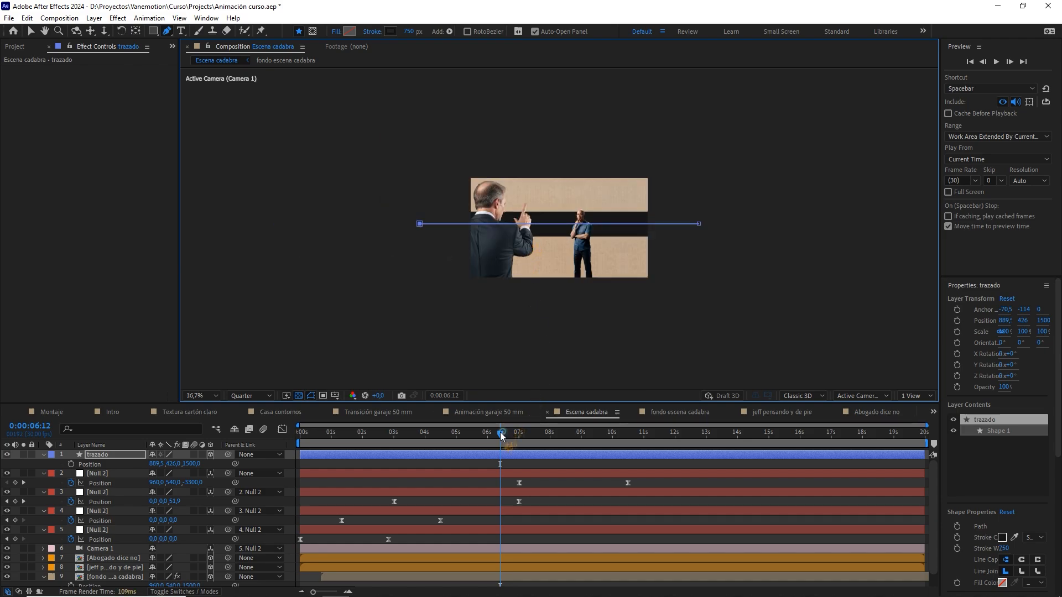
{"action": "left_click_drag", "start_coordinate": [501, 434], "coordinate": [457, 434]}
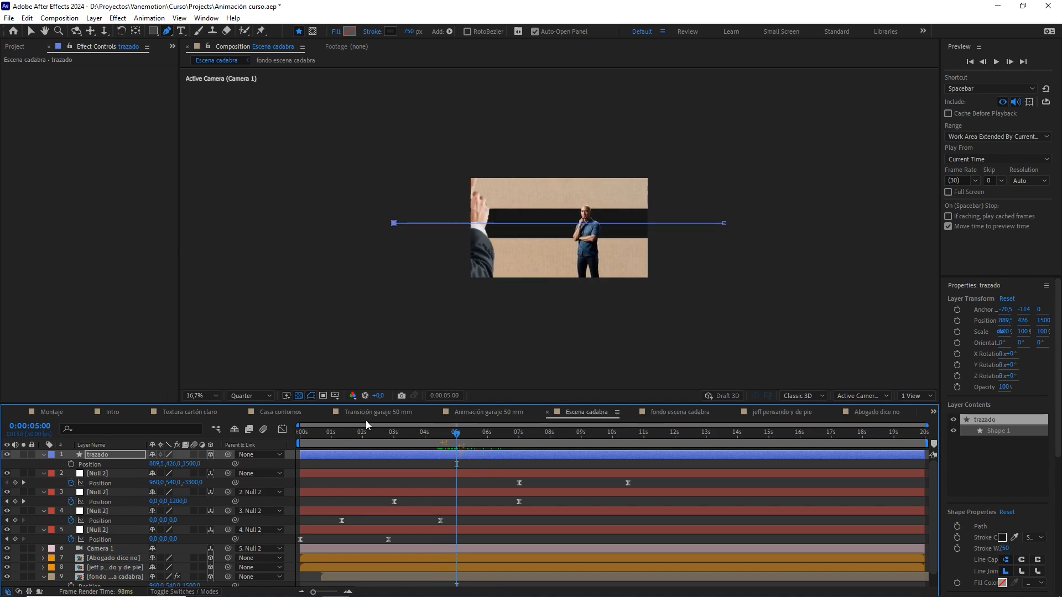
{"action": "left_click", "coordinate": [113, 455]}
{"action": "left_click", "coordinate": [173, 464]}
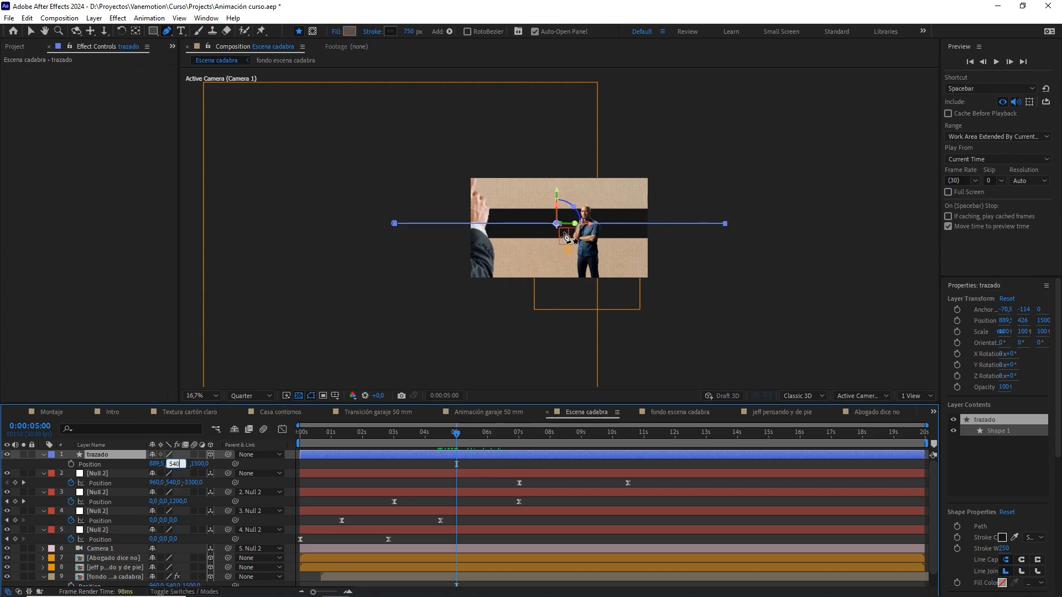
{"action": "left_click", "coordinate": [493, 461]}
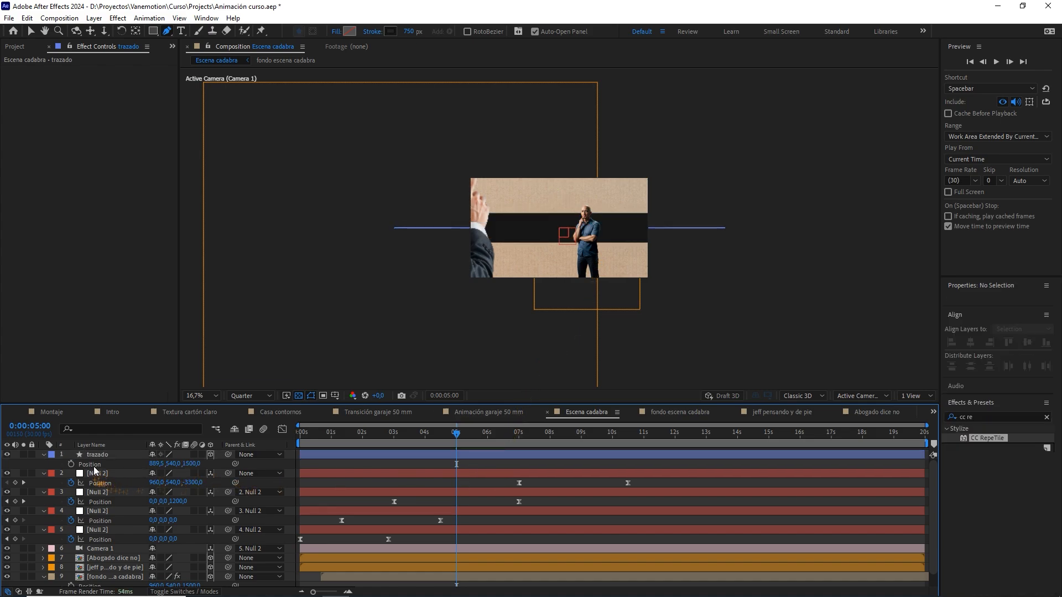
{"action": "left_click", "coordinate": [158, 464]}
{"action": "left_click", "coordinate": [111, 458]}
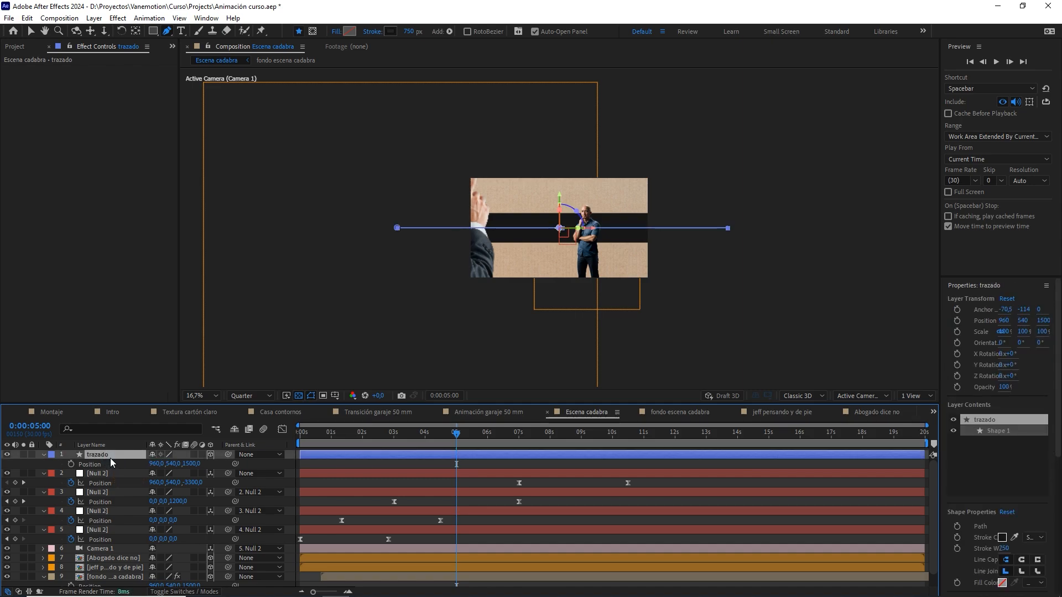
- Examine the centered "trazado" line up close, across the whole frame and at earlier moments of the camera move
{"action": "key", "text": "period"}
{"action": "key", "text": "period"}
{"action": "key", "text": "period"}
{"action": "key", "text": "period"}
{"action": "key", "text": "period"}
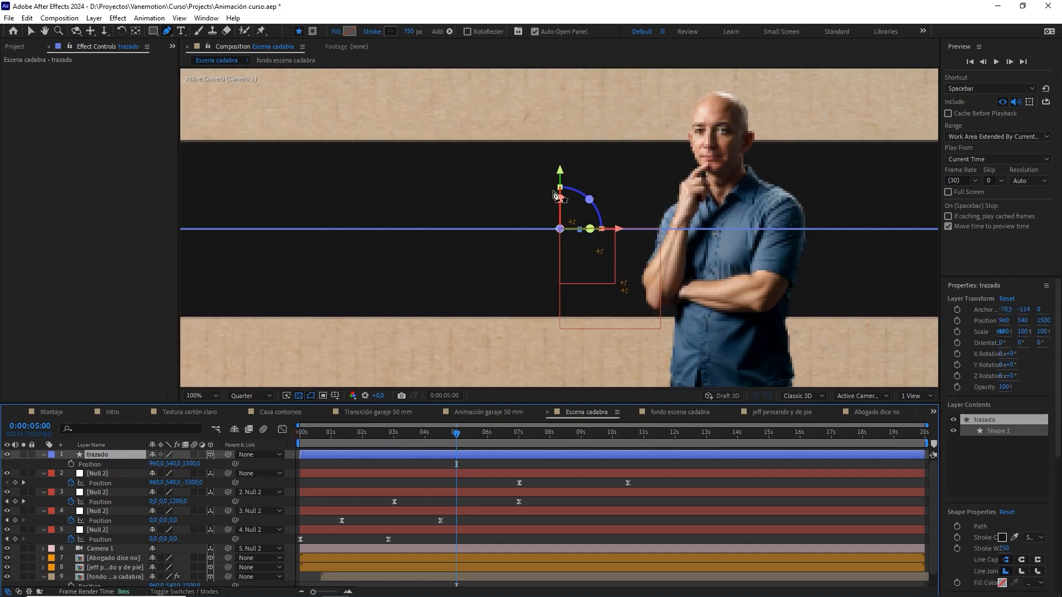
{"action": "key", "text": "comma"}
{"action": "key", "text": "comma"}
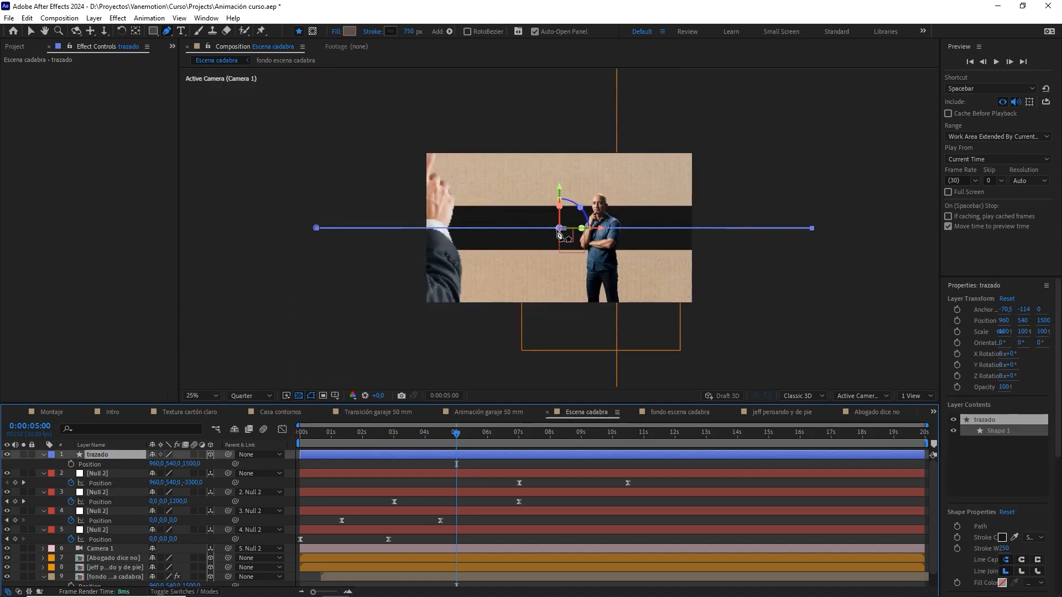
{"action": "left_click", "coordinate": [424, 438]}
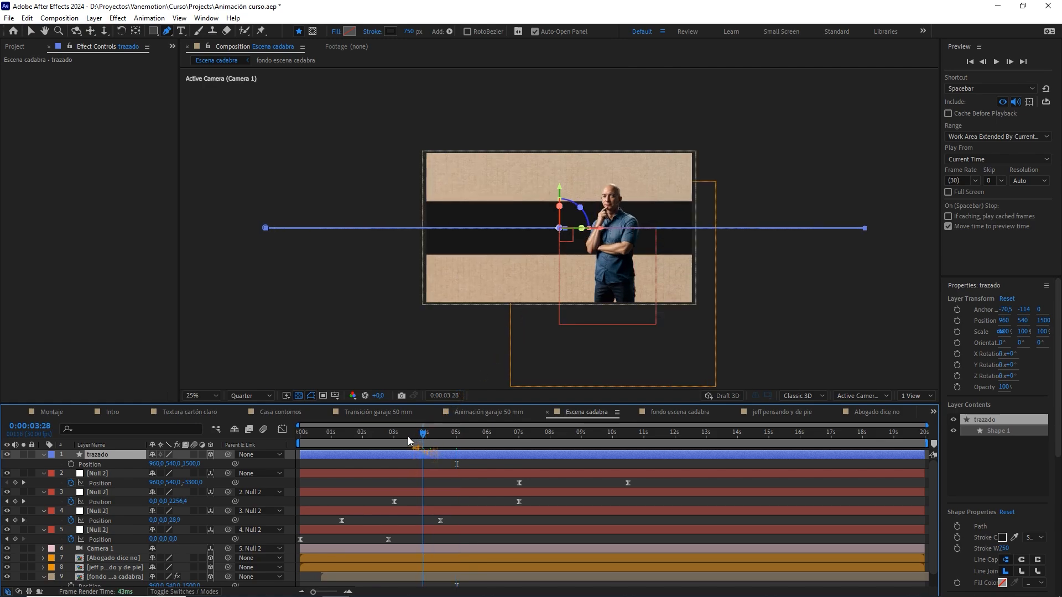
{"action": "left_click_drag", "start_coordinate": [408, 440], "coordinate": [356, 440]}
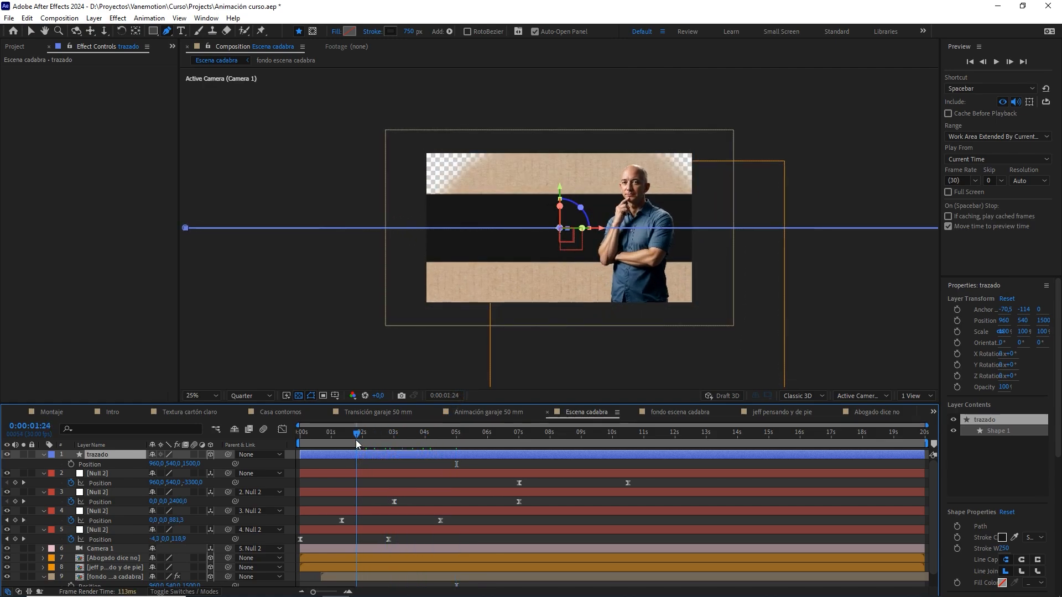
- Preview the camera move from between 0:00:01:18 and 0:00:01:28 to judge when the line should start appearing
{"action": "left_click", "coordinate": [376, 520]}
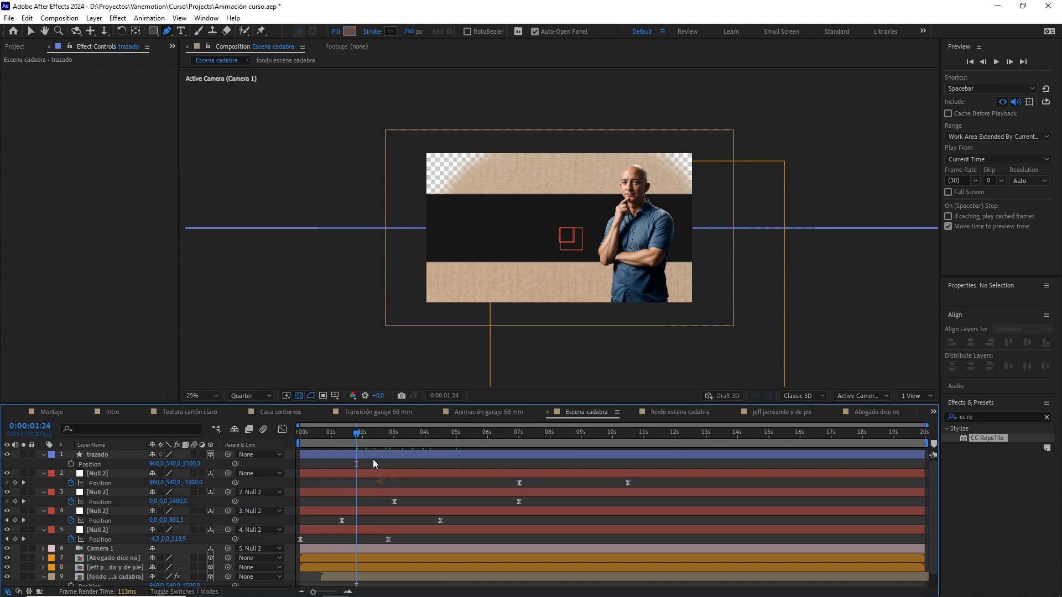
{"action": "left_click_drag", "start_coordinate": [357, 435], "coordinate": [350, 435]}
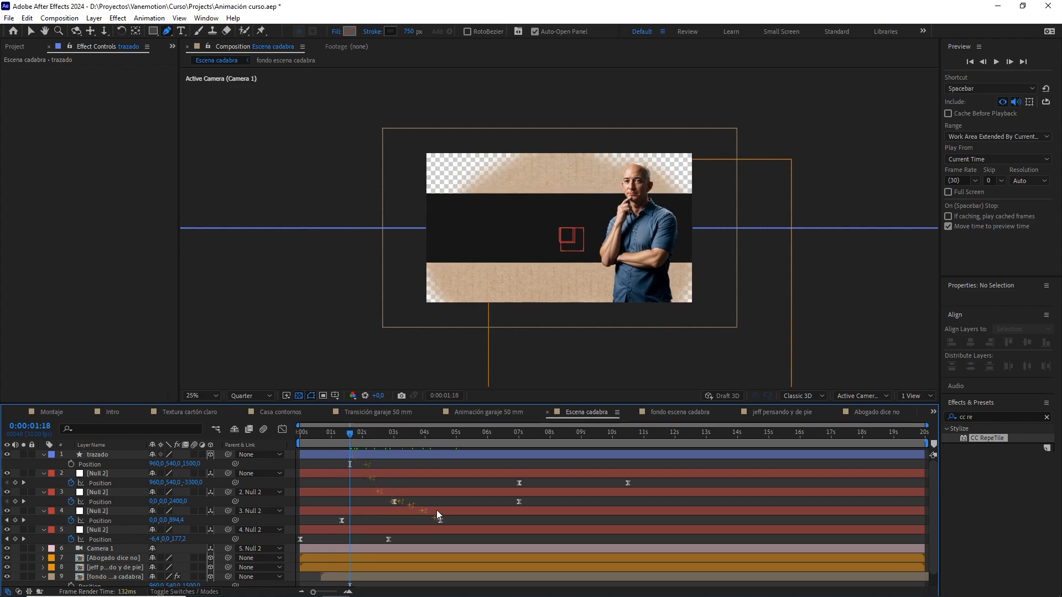
{"action": "left_click_drag", "start_coordinate": [454, 519], "coordinate": [292, 529]}
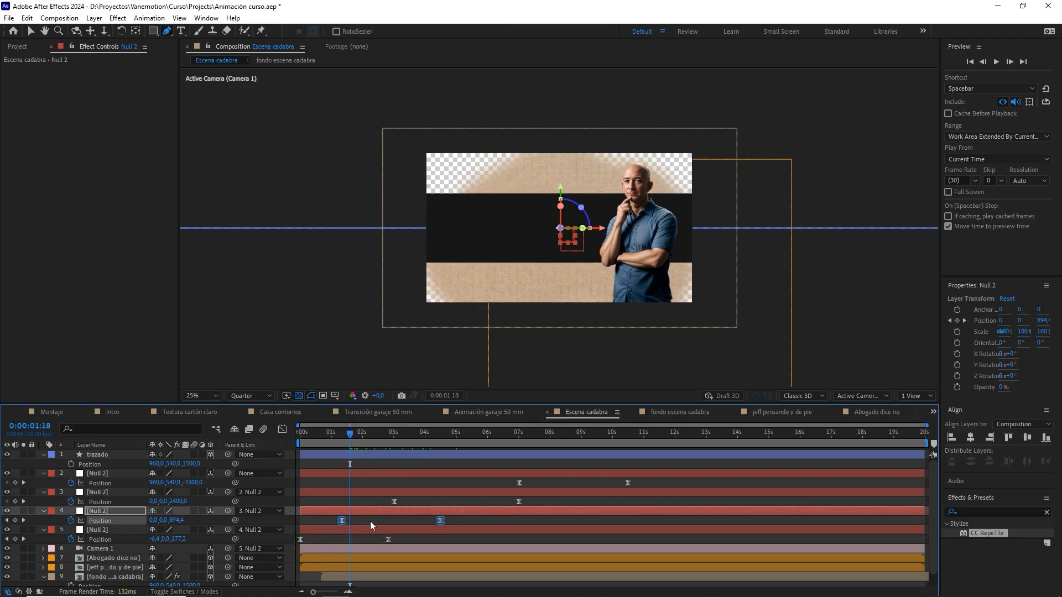
{"action": "key", "text": "space"}
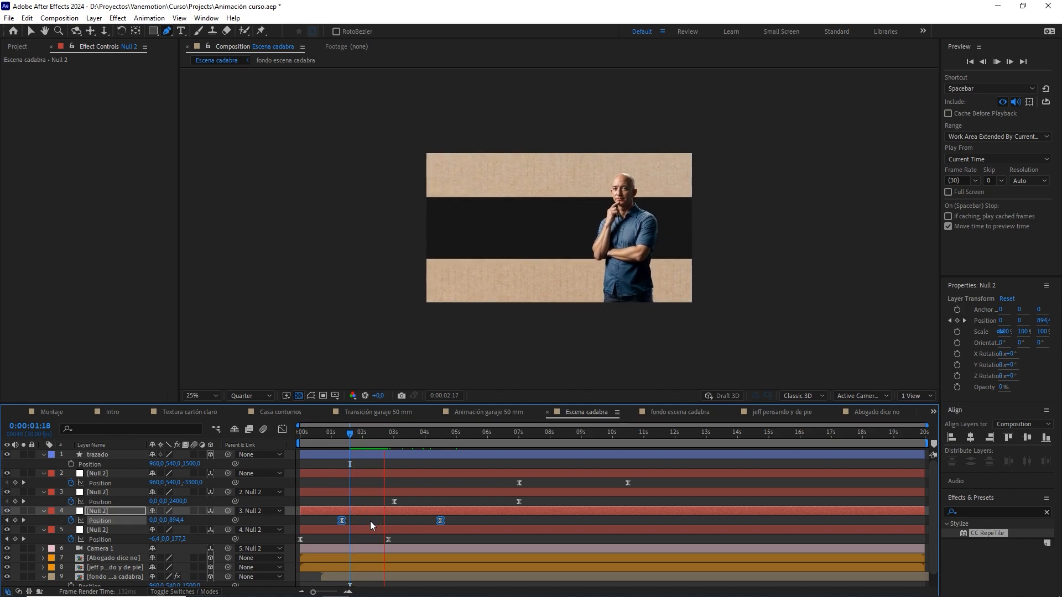
{"action": "left_click", "coordinate": [351, 433]}
{"action": "key", "text": "space"}
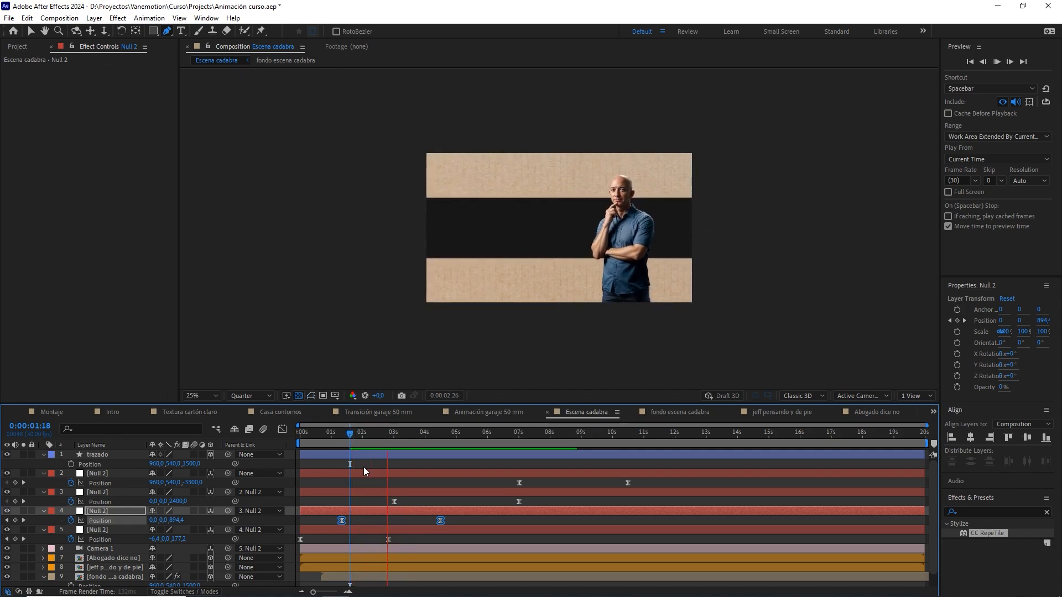
{"action": "left_click", "coordinate": [360, 439]}
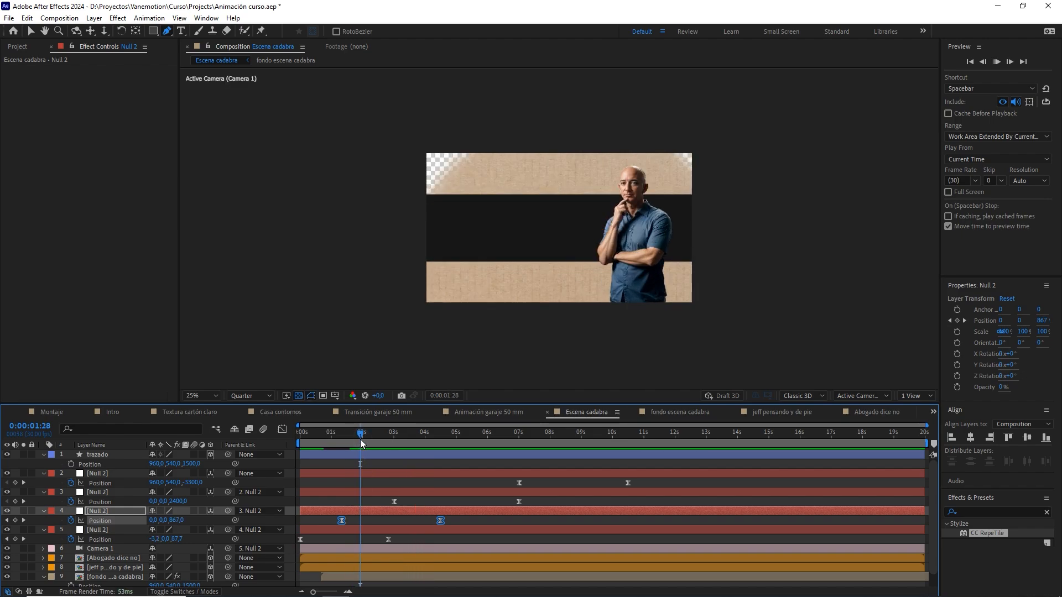
{"action": "key", "text": "space"}
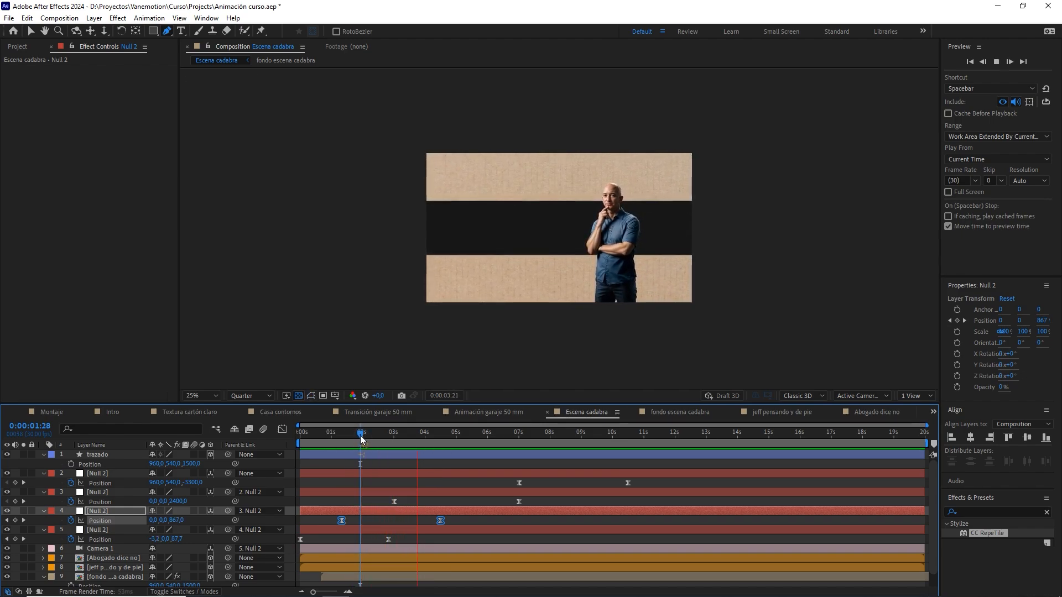
{"action": "left_click", "coordinate": [351, 436]}
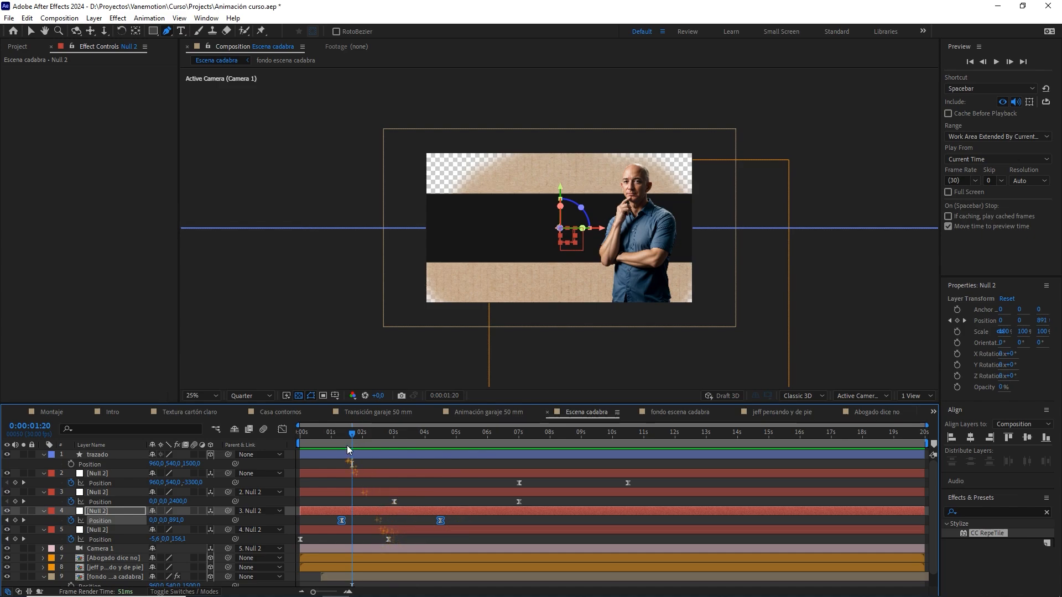
{"action": "left_click_drag", "start_coordinate": [349, 434], "coordinate": [356, 434]}
{"action": "left_click", "coordinate": [363, 521]}
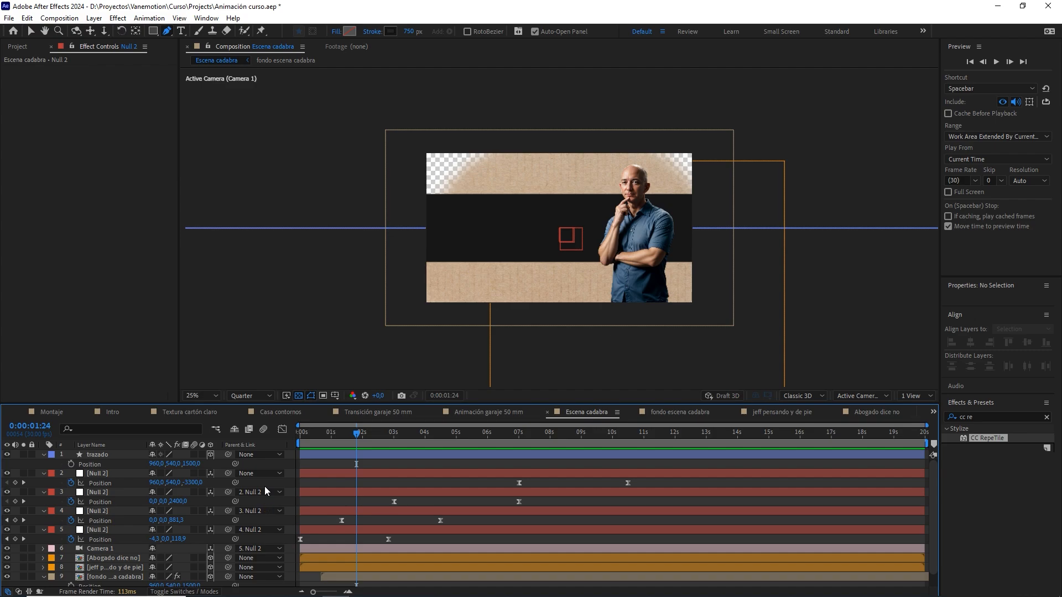
- Go to 0:00:01:25 and add Trim Paths to the "trazado" shape layer's contents
{"action": "key", "text": "Page_Down"}
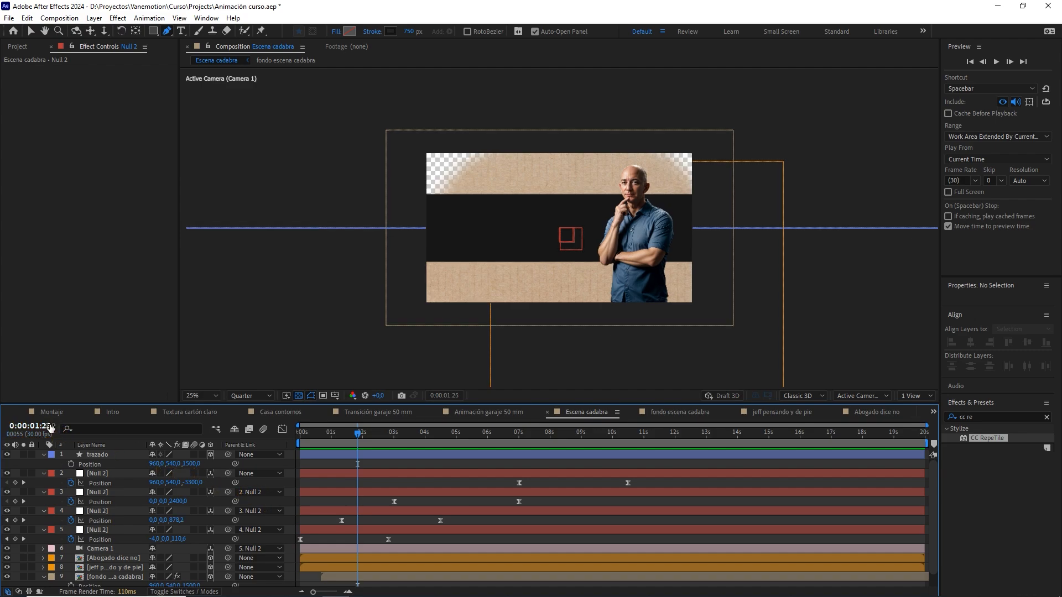
{"action": "left_click", "coordinate": [94, 455]}
{"action": "left_click", "coordinate": [43, 455]}
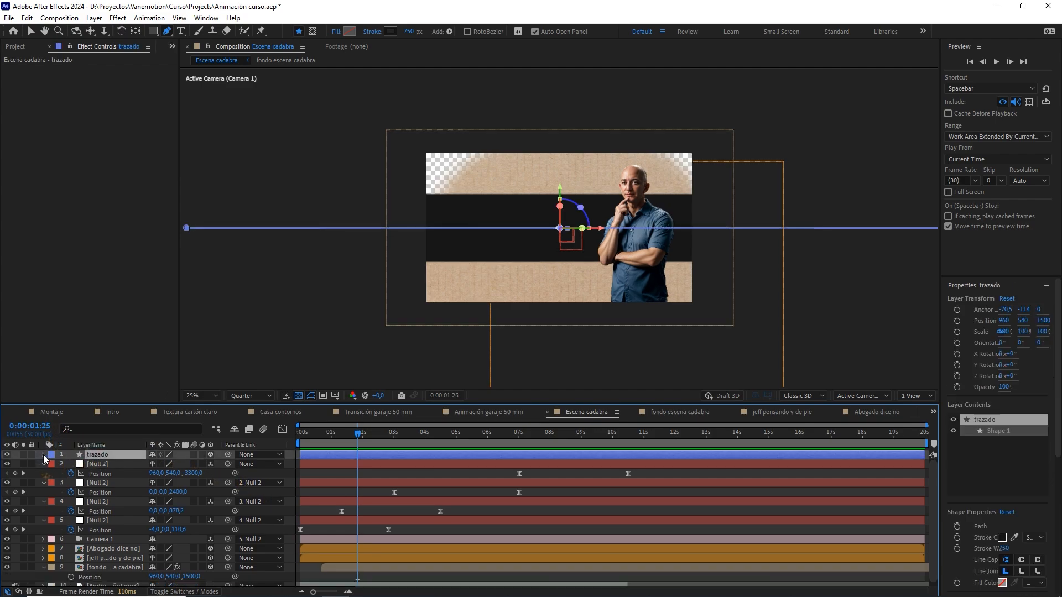
{"action": "left_click", "coordinate": [44, 454]}
{"action": "left_click", "coordinate": [217, 465]}
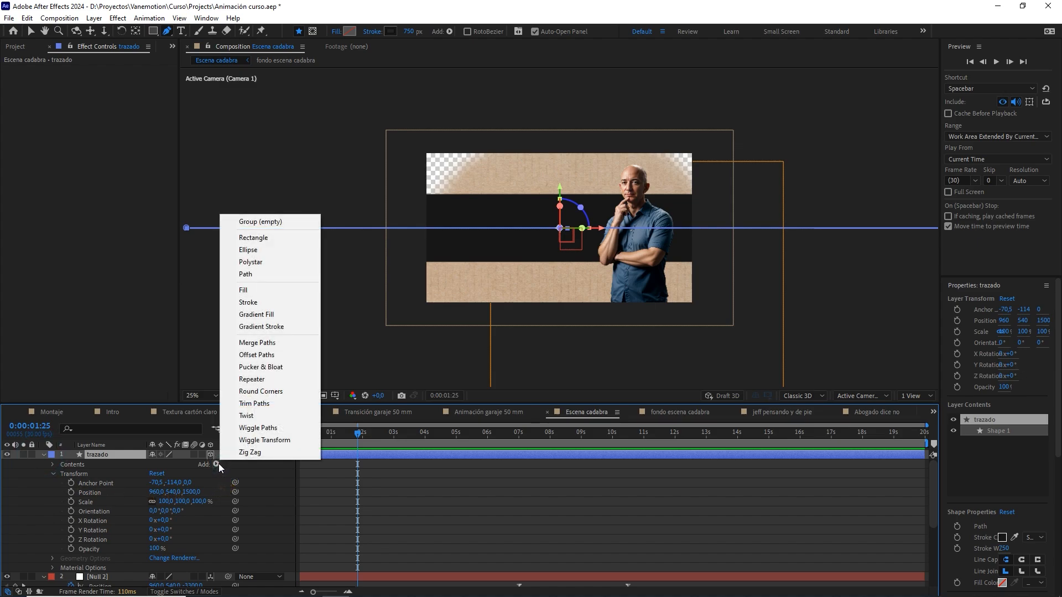
{"action": "left_click", "coordinate": [257, 405]}
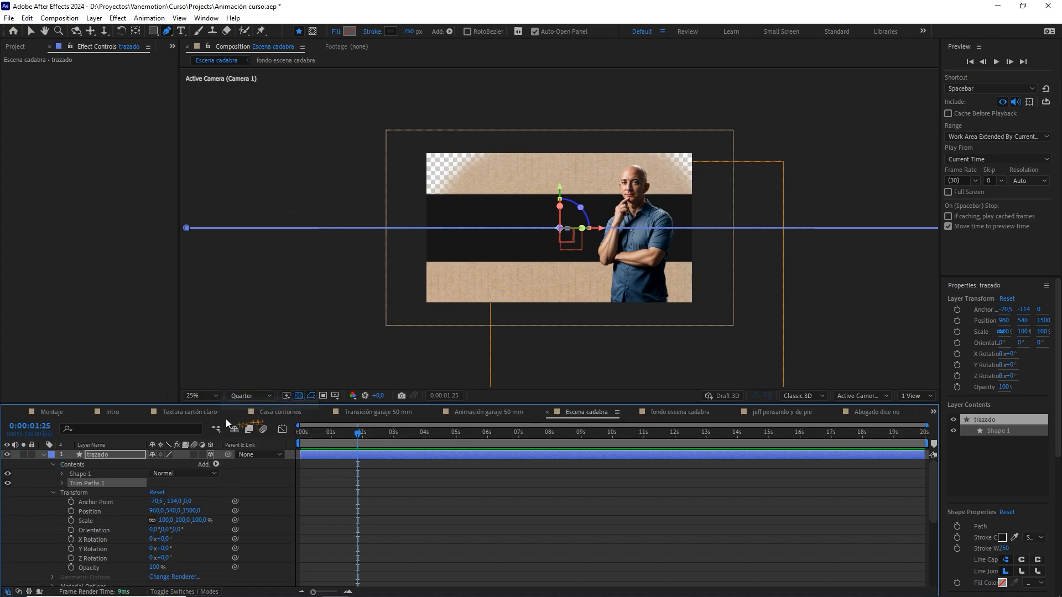
- Keyframe the Trim Paths End of "trazado" at 0% at 0:00:01:25 and at 100% at 0:00:04:00
{"action": "left_click", "coordinate": [62, 483]}
{"action": "left_click_drag", "start_coordinate": [153, 501], "coordinate": [99, 507]}
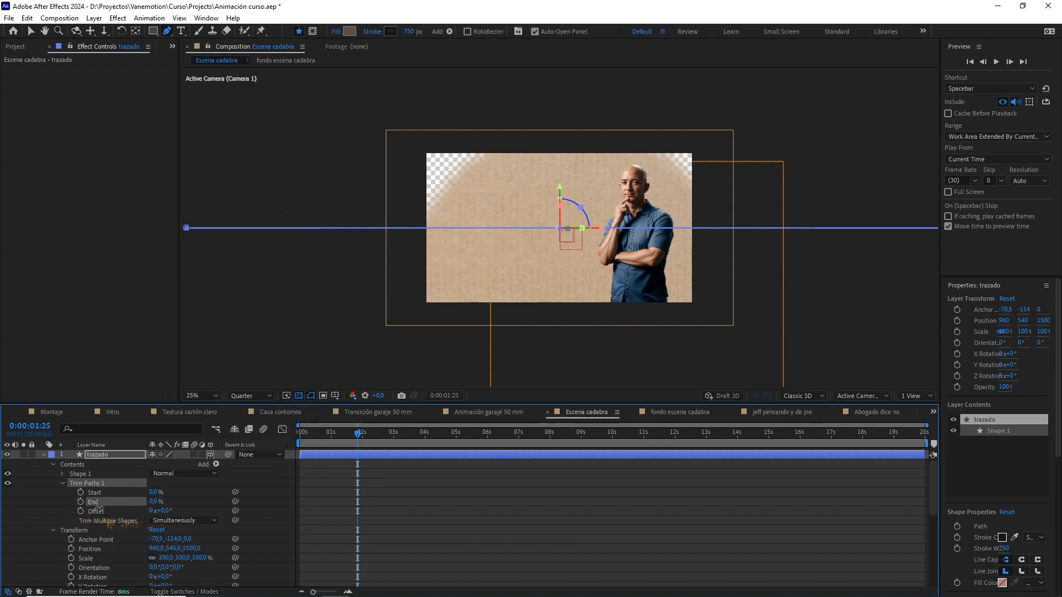
{"action": "scroll", "coordinate": [427, 494], "scroll_direction": "down", "scroll_amount": 4}
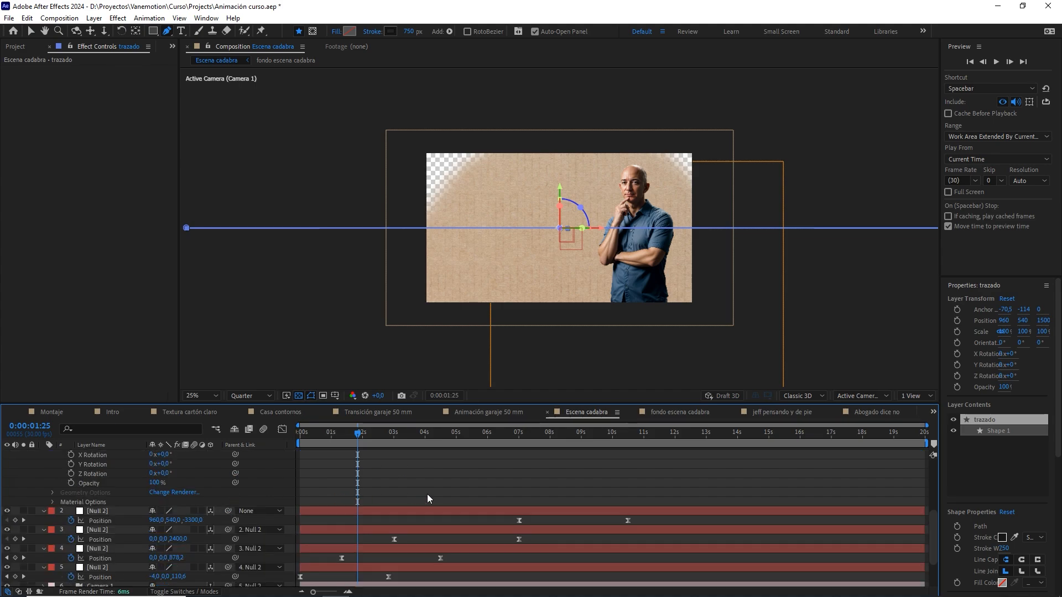
{"action": "left_click_drag", "start_coordinate": [390, 440], "coordinate": [425, 441]}
{"action": "scroll", "coordinate": [330, 480], "scroll_direction": "up", "scroll_amount": 5}
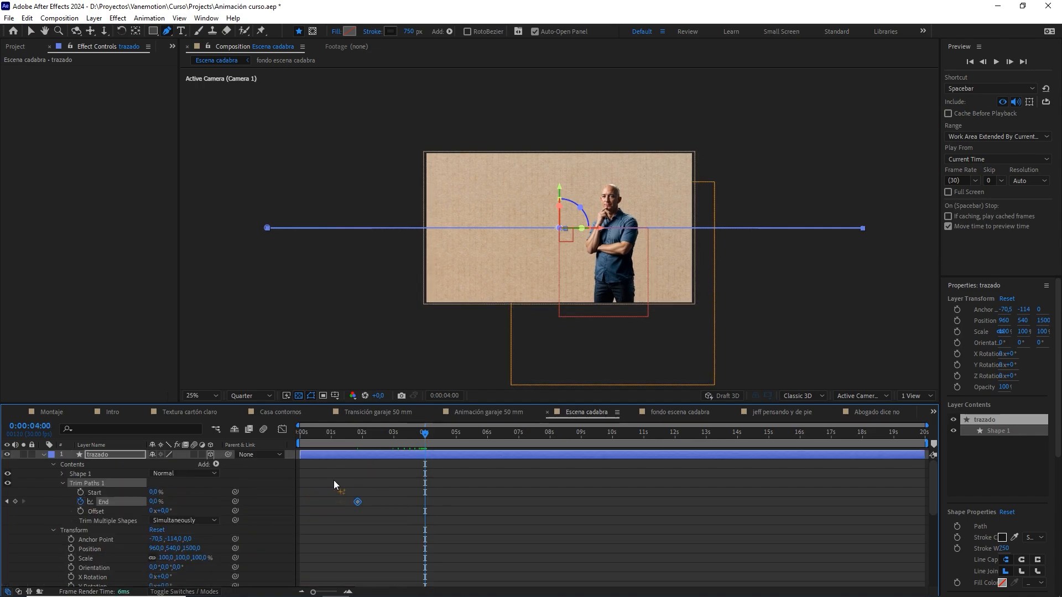
{"action": "left_click_drag", "start_coordinate": [153, 501], "coordinate": [287, 499]}
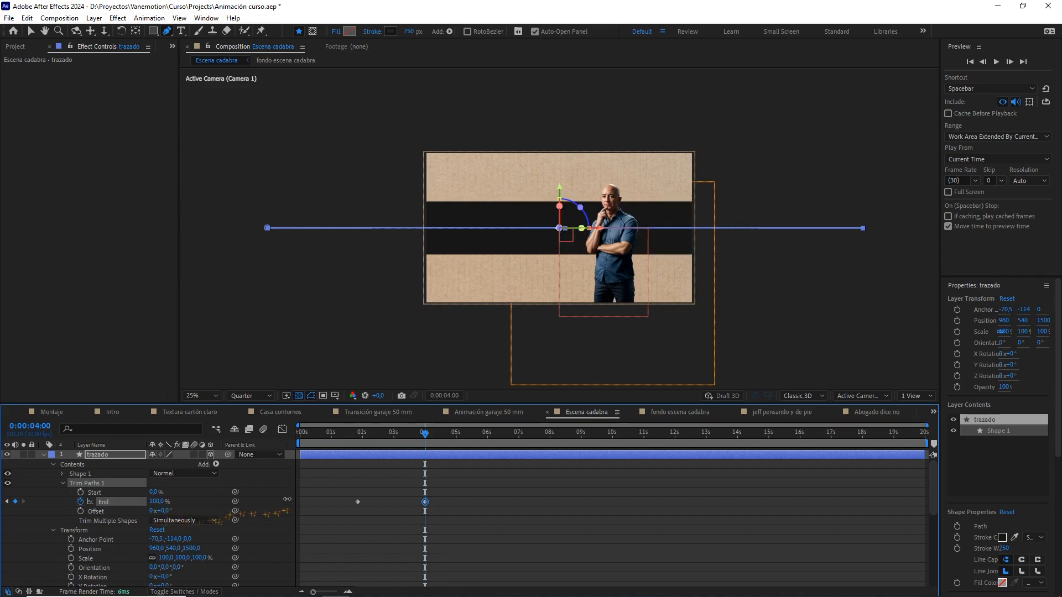
- Preview the line's reveal from just before its first End keyframe, with both End keyframes selected for the last playback
{"action": "left_click", "coordinate": [343, 437]}
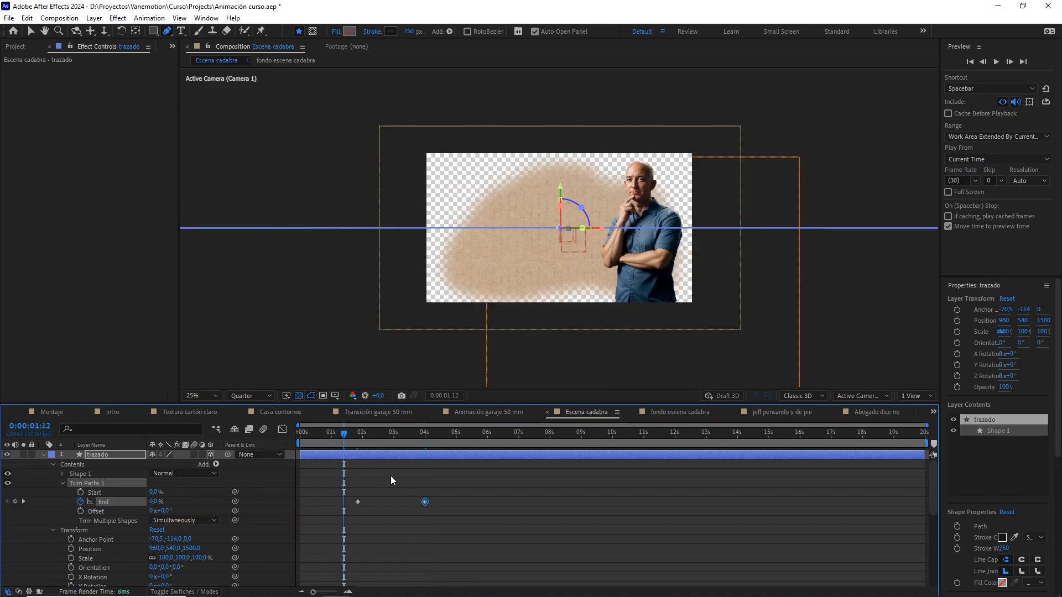
{"action": "key", "text": "space"}
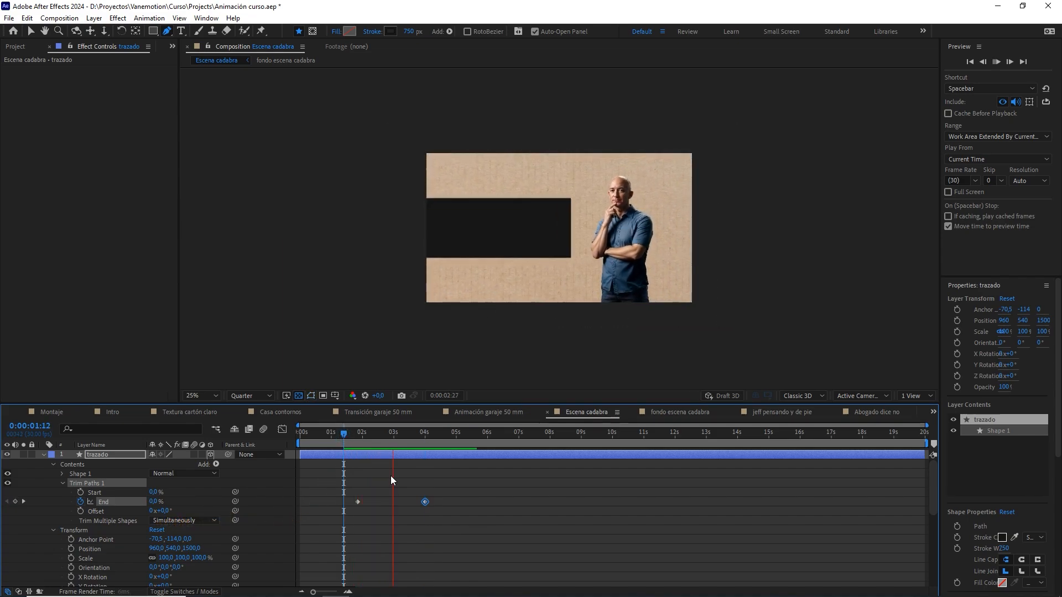
{"action": "left_click", "coordinate": [347, 439]}
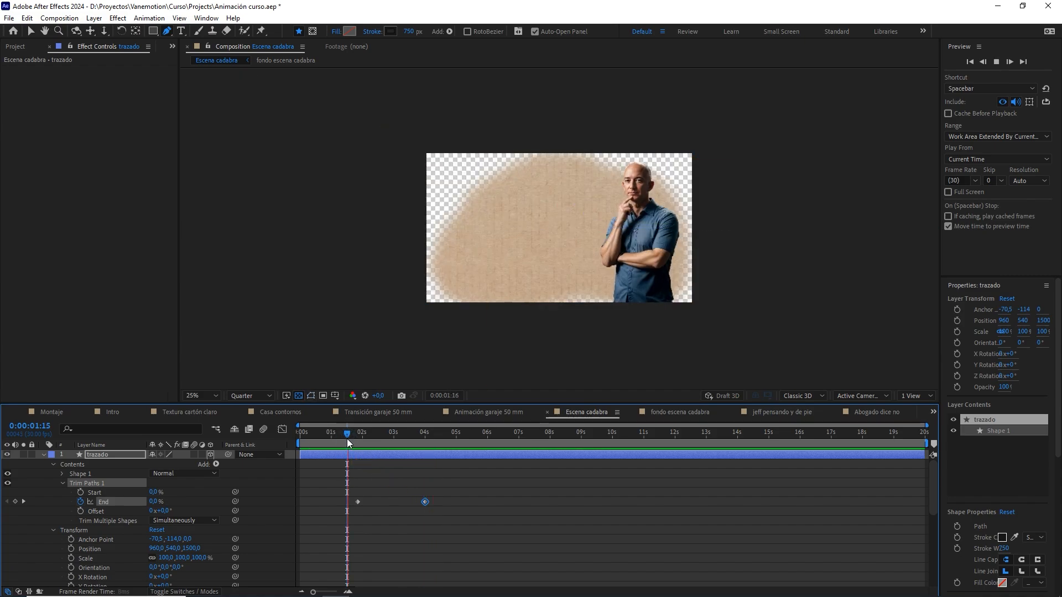
{"action": "key", "text": "space"}
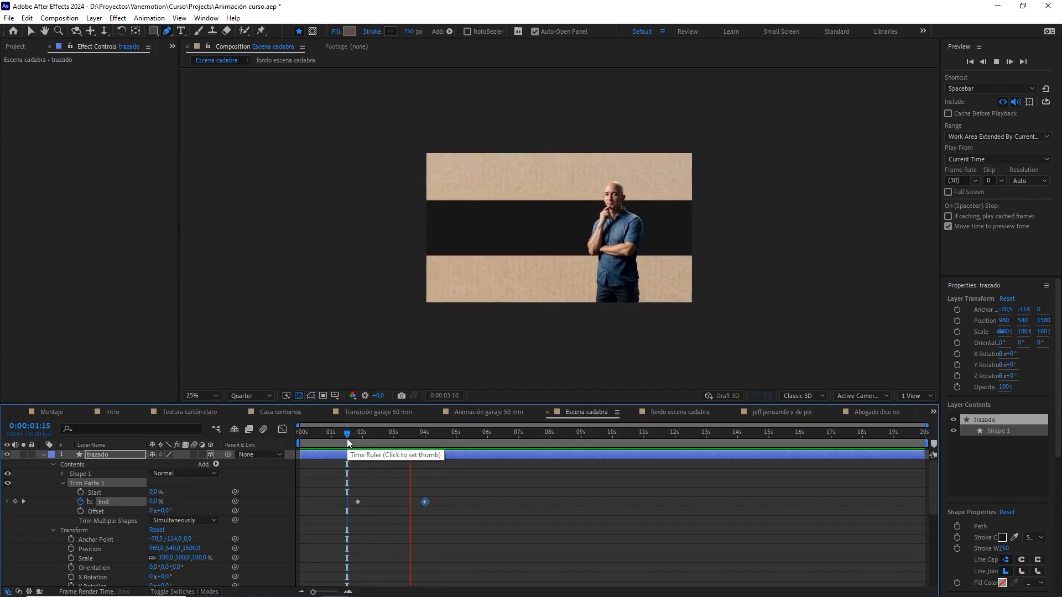
{"action": "key", "text": "space"}
{"action": "left_click_drag", "start_coordinate": [482, 493], "coordinate": [311, 513]}
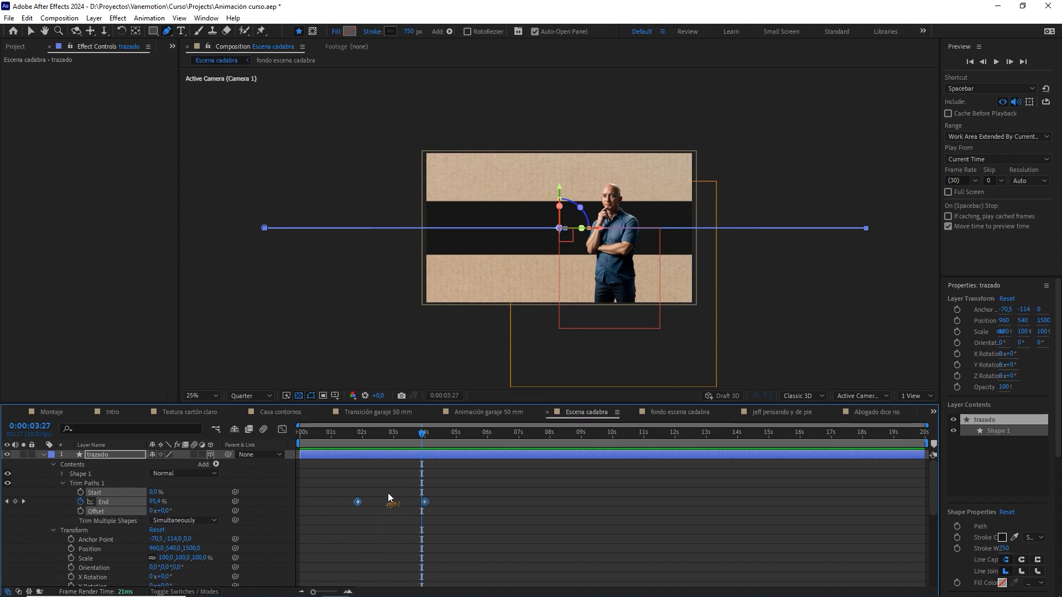
{"action": "left_click", "coordinate": [339, 438]}
{"action": "key", "text": "space"}
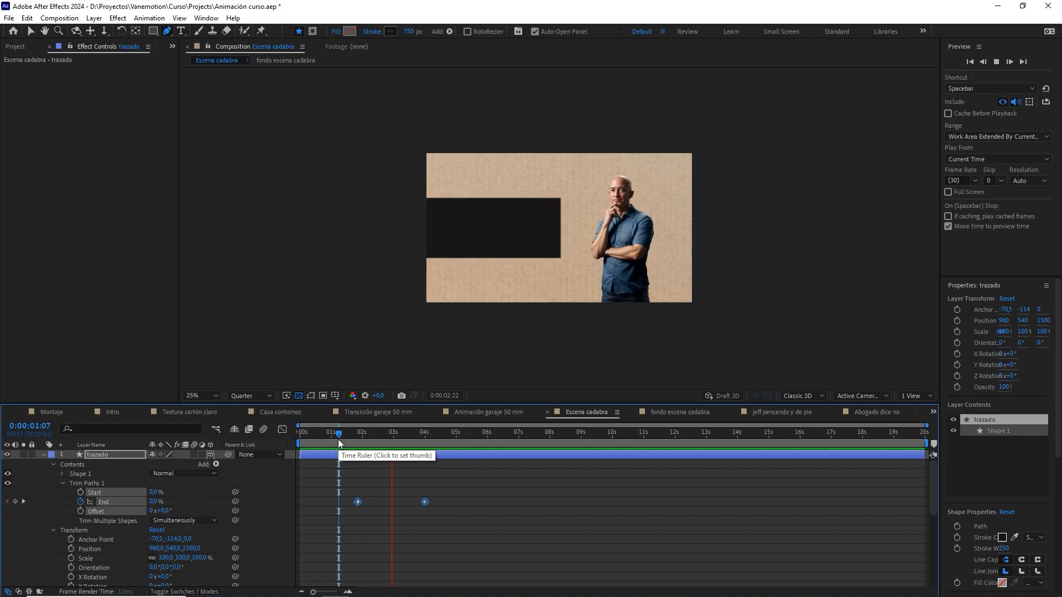
{"action": "key", "text": "space"}
- Create a composition named "texto cadabra" in the "composiciones" folder, 1920 px wide and 300 px high
{"action": "left_click", "coordinate": [42, 455]}
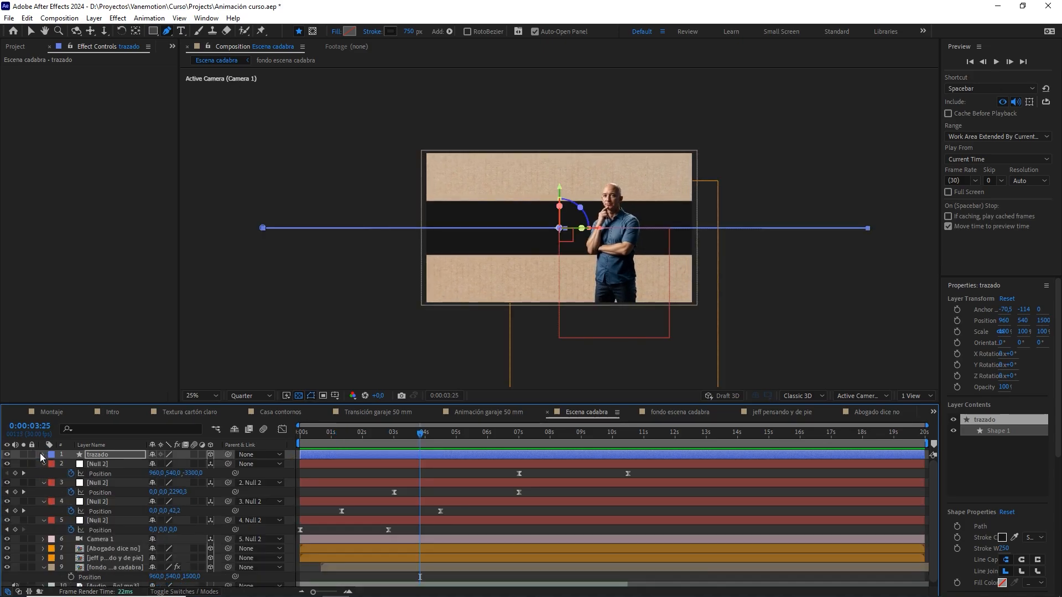
{"action": "left_click", "coordinate": [248, 473]}
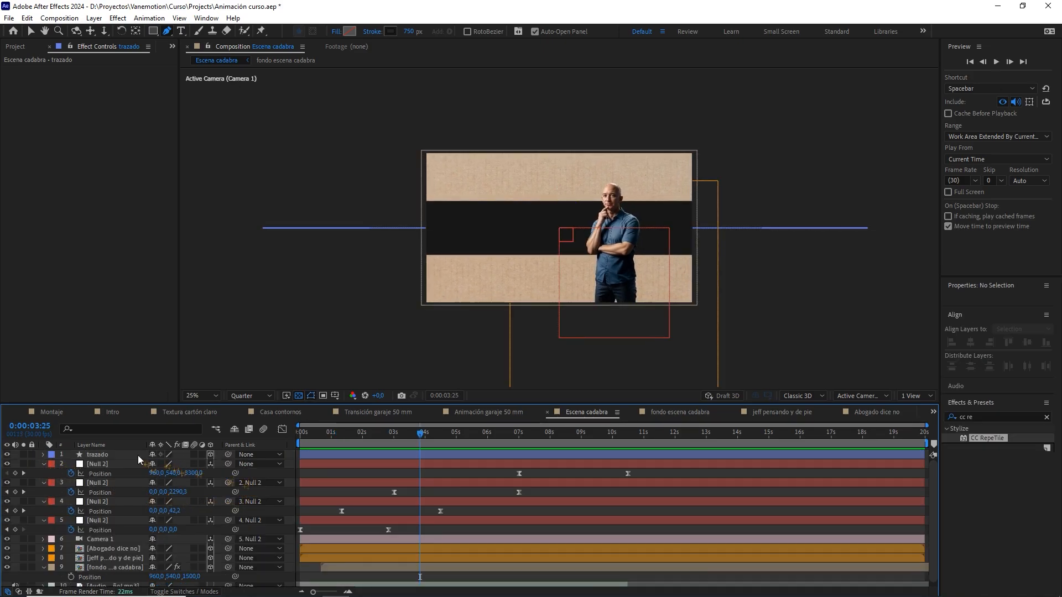
{"action": "left_click", "coordinate": [16, 47]}
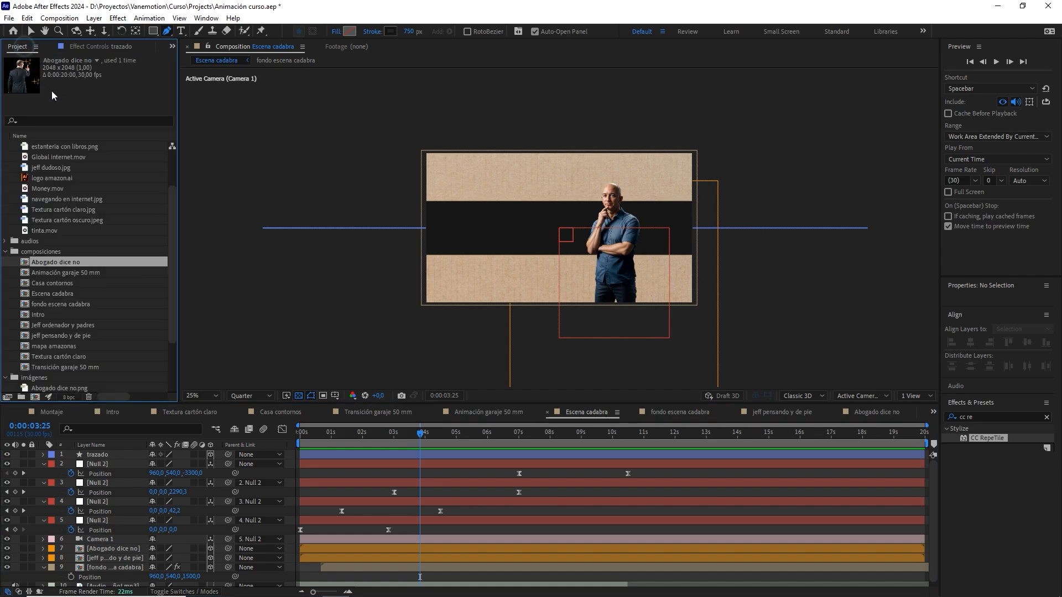
{"action": "left_click", "coordinate": [41, 253]}
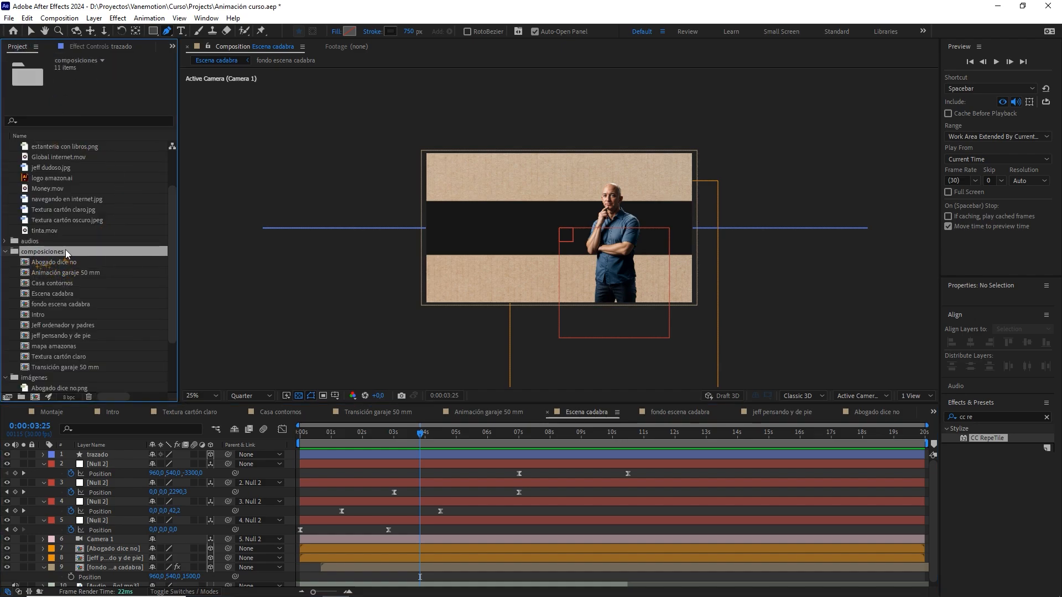
{"action": "left_click", "coordinate": [59, 18]}
{"action": "left_click", "coordinate": [77, 42]}
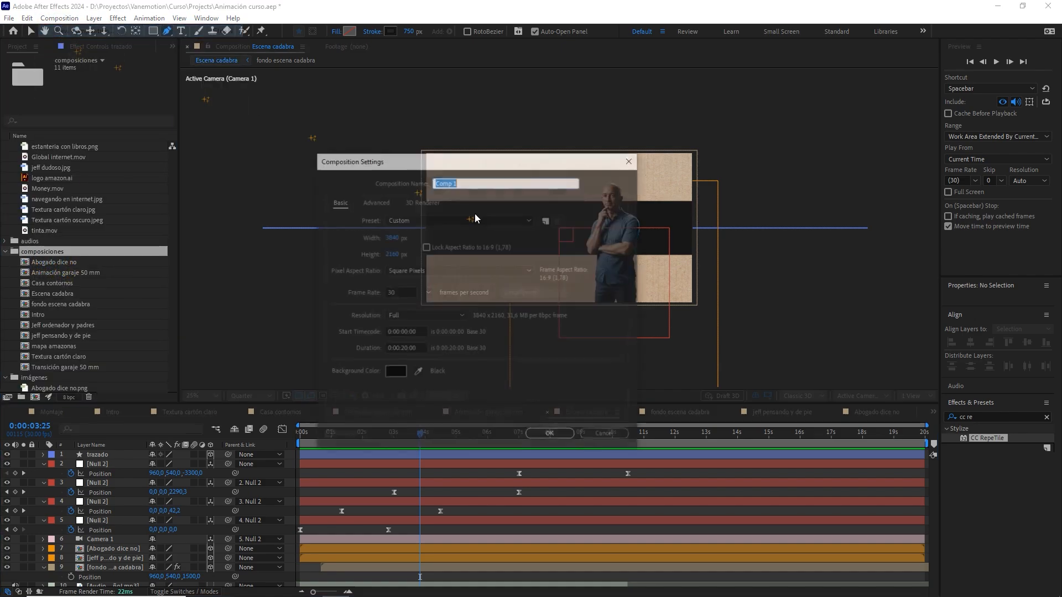
{"action": "type", "text": "texto cadabra"}
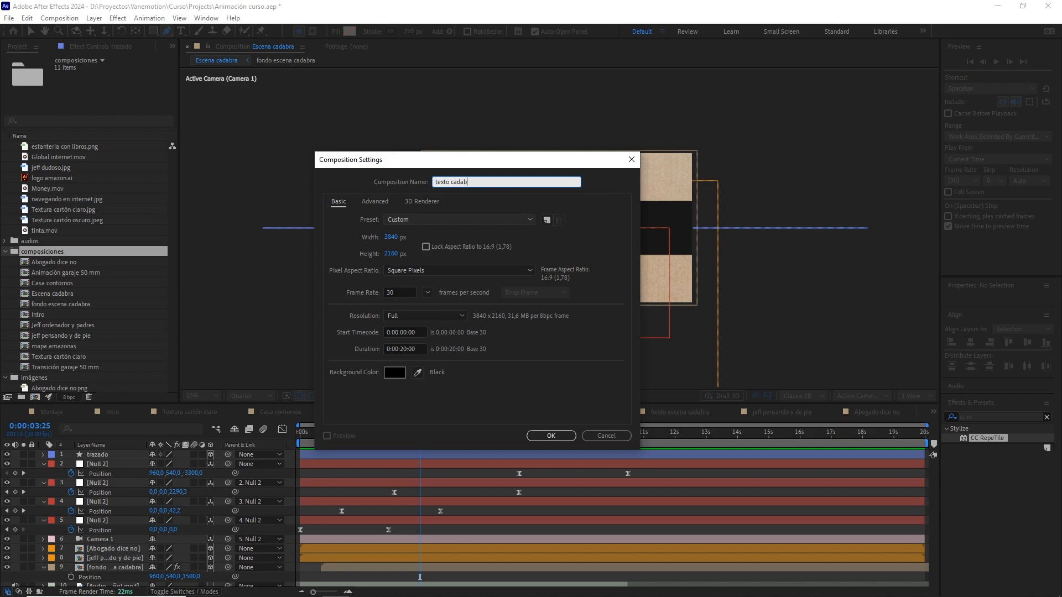
{"action": "left_click", "coordinate": [391, 238]}
{"action": "type", "text": "1920"}
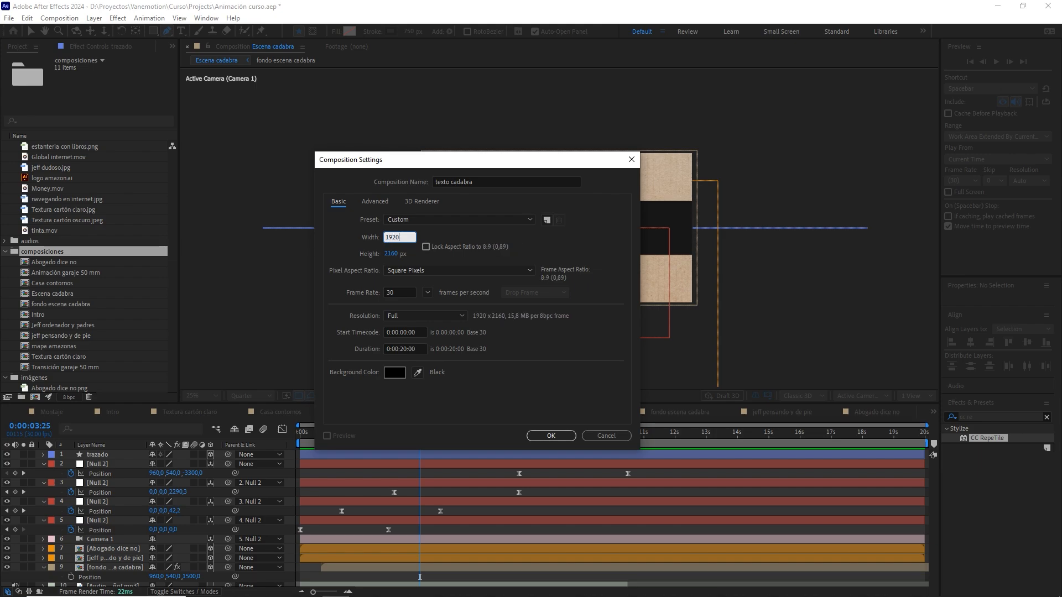
{"action": "left_click", "coordinate": [391, 254]}
{"action": "type", "text": "300"}
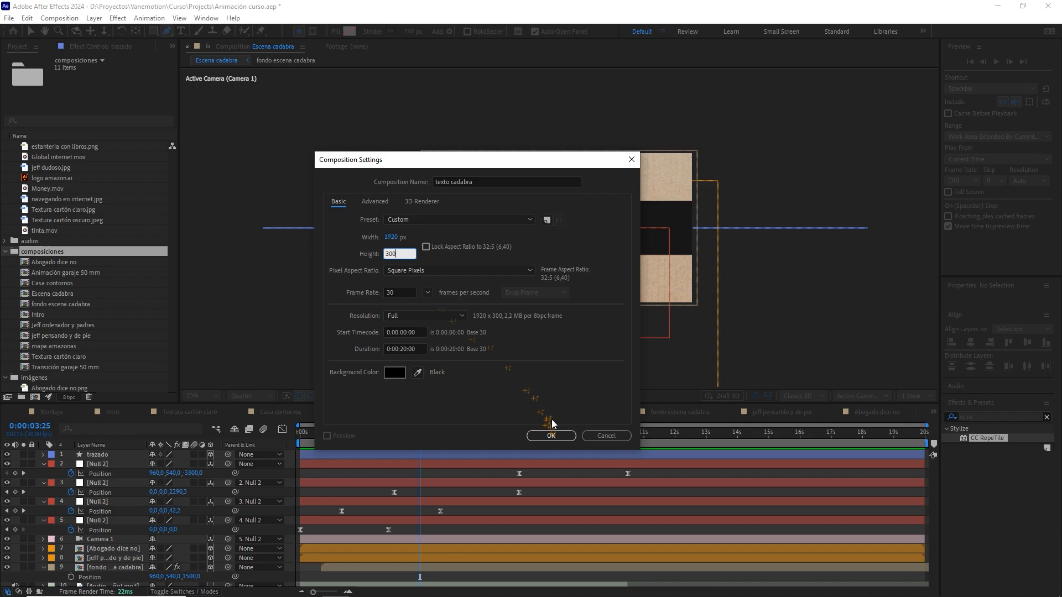
{"action": "left_click", "coordinate": [552, 436]}
- Turn off the transparency grid and add the text "cadabra" in white Bookerly Bold
{"action": "scroll", "coordinate": [589, 274], "scroll_direction": "up", "scroll_amount": 2}
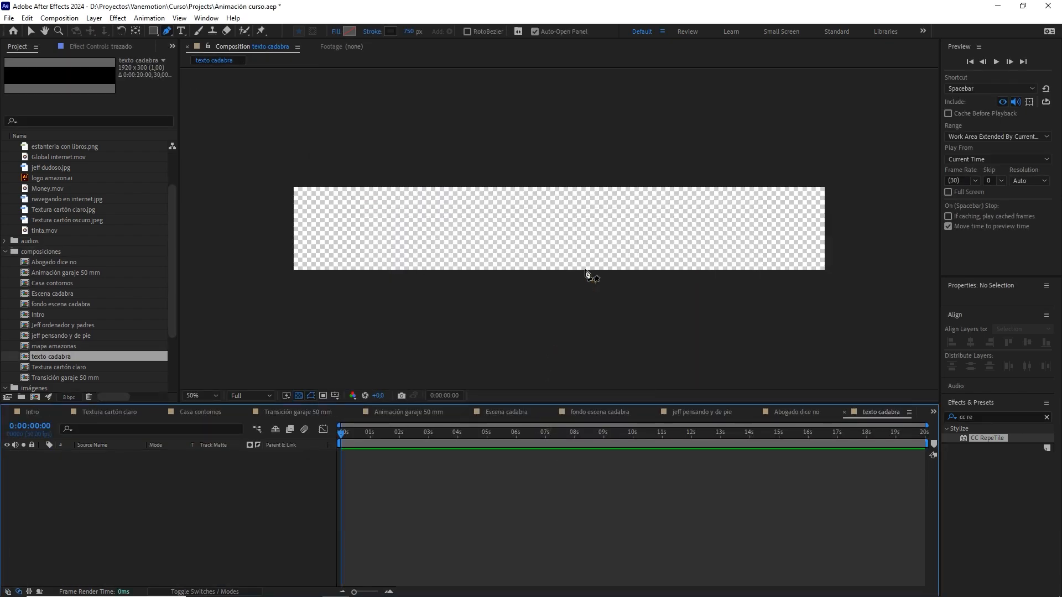
{"action": "left_click", "coordinate": [298, 394]}
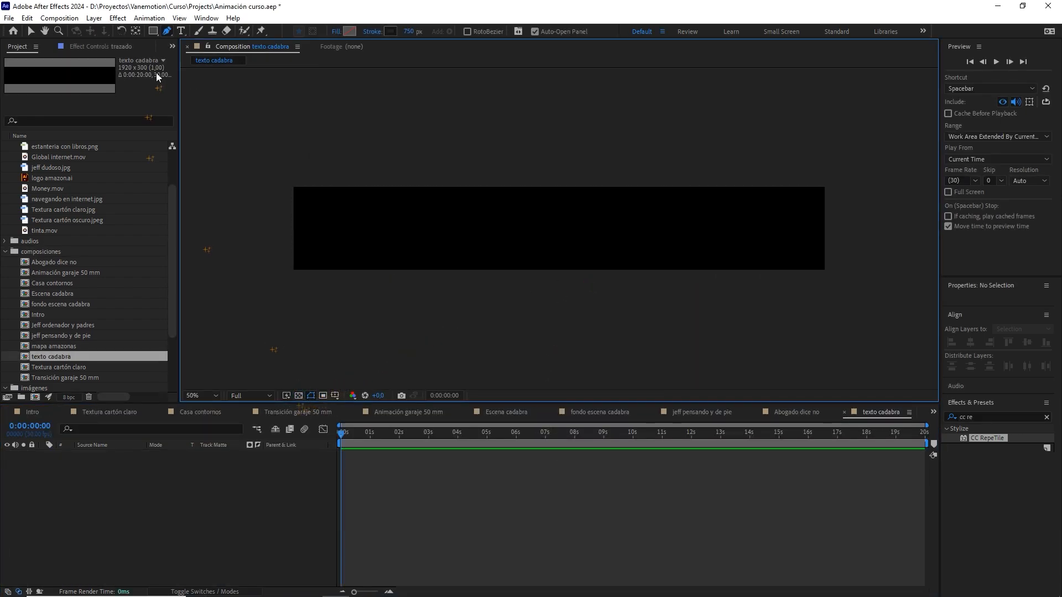
{"action": "left_click", "coordinate": [182, 32]}
{"action": "left_click", "coordinate": [409, 221]}
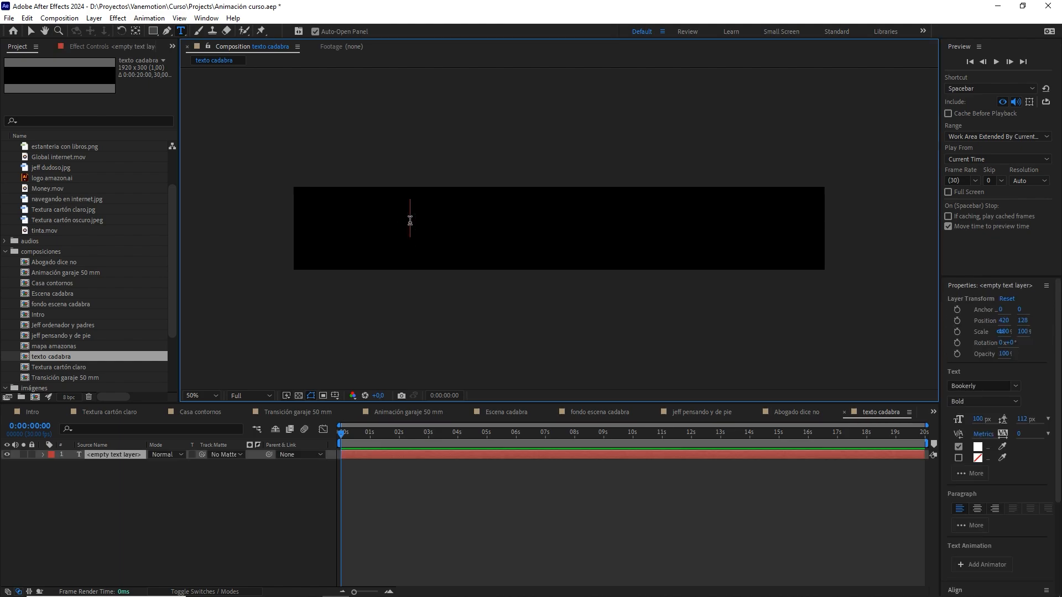
{"action": "type", "text": "cadabra"}
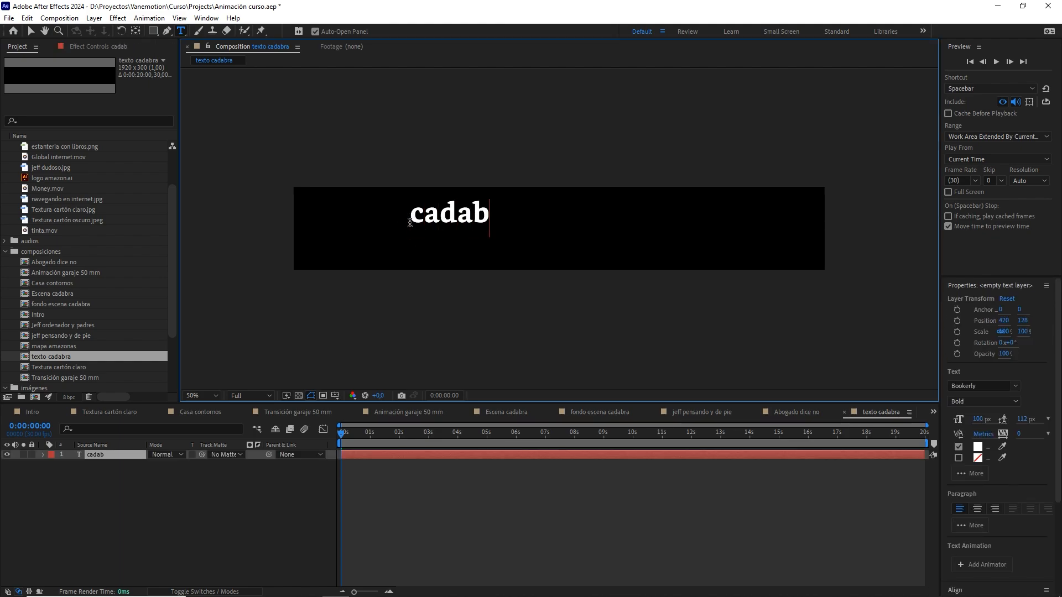
{"action": "left_click", "coordinate": [125, 454]}
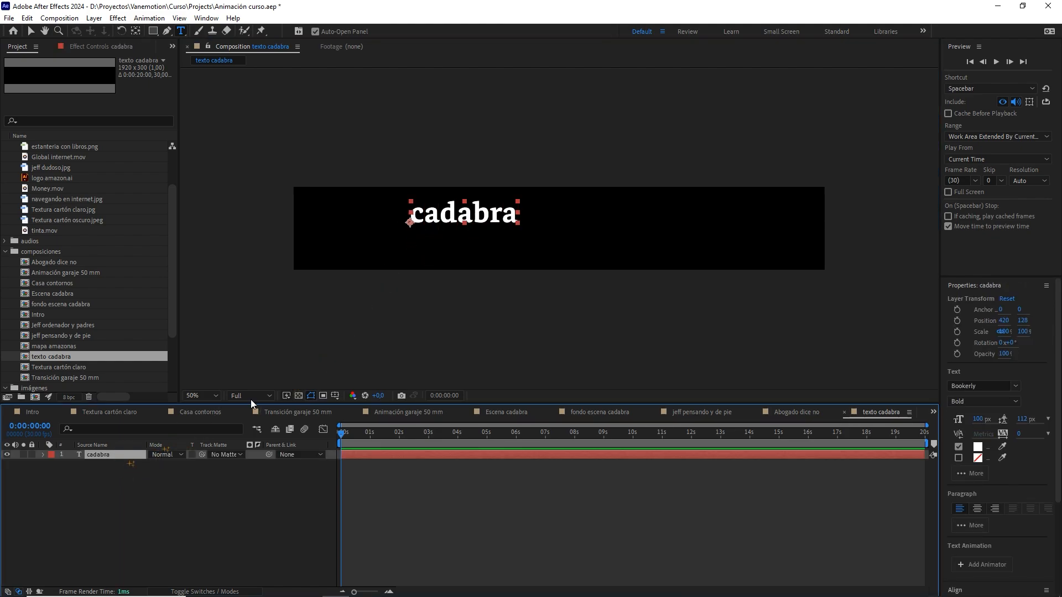
{"action": "left_click", "coordinate": [976, 399]}
{"action": "left_click", "coordinate": [975, 412]}
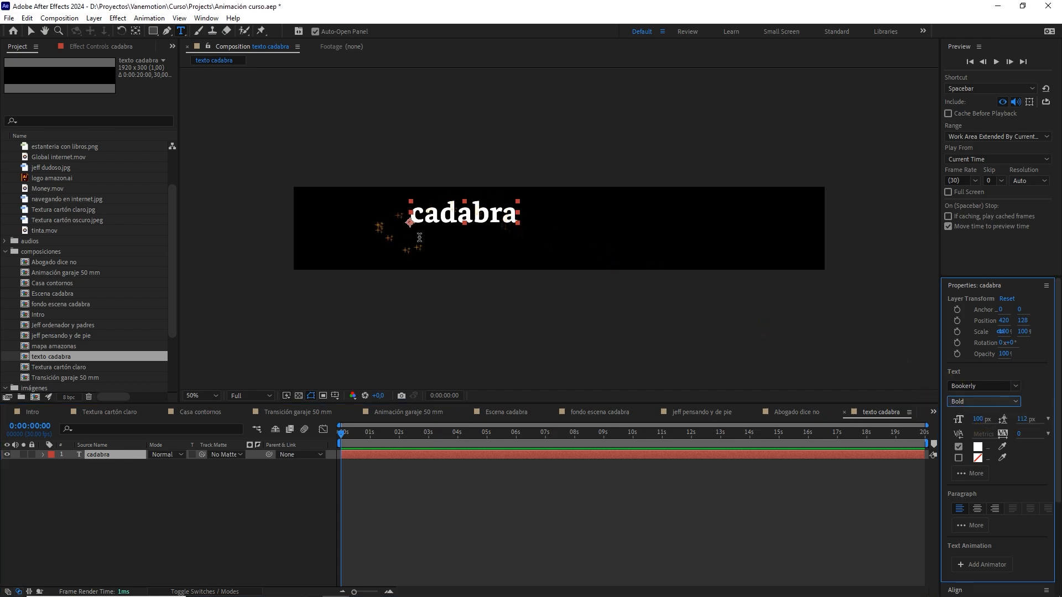
- Centre the text's anchor point, then scale the text to about 150% and place it against the left title-safe guide
{"action": "key", "text": "ctrl+alt+Home"}
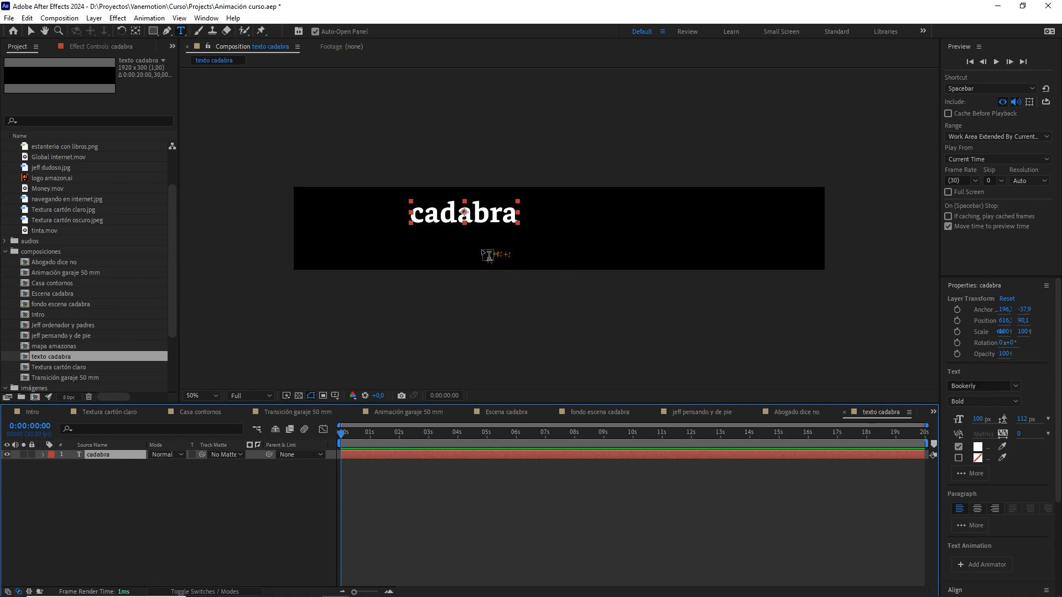
{"action": "key", "text": "v"}
{"action": "left_click", "coordinate": [335, 396]}
{"action": "left_click", "coordinate": [360, 409]}
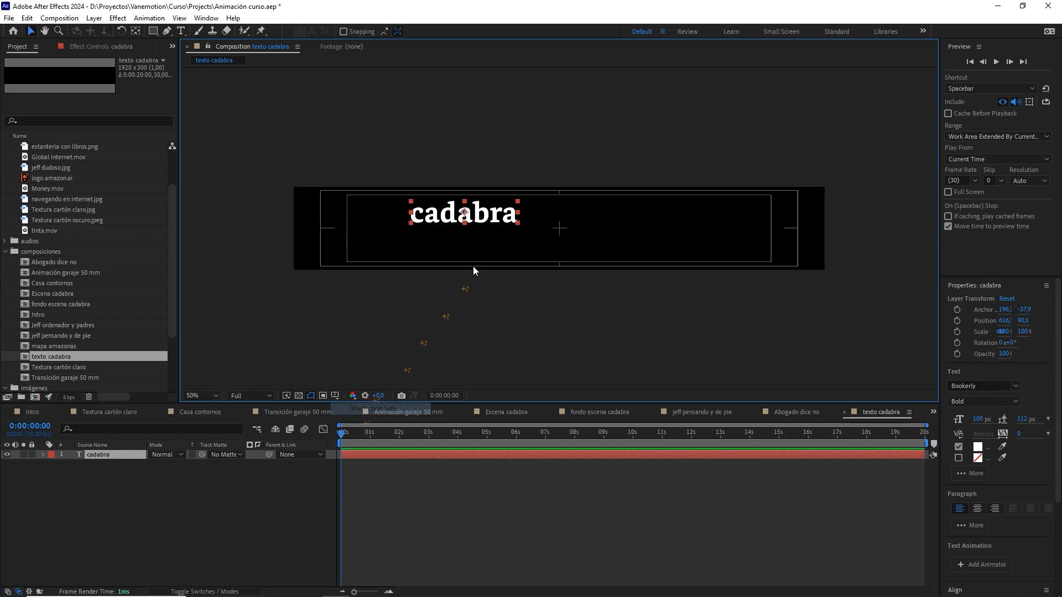
{"action": "left_click_drag", "start_coordinate": [515, 224], "coordinate": [453, 219]}
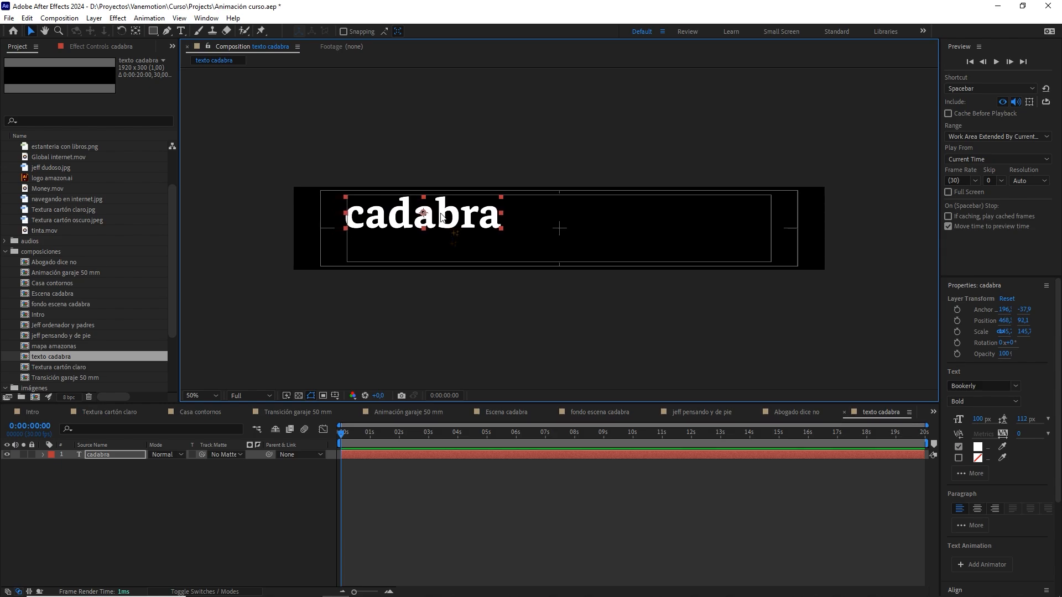
- Add "logo amazon.ai" above the text layer, scale it to about 47.4% and raise it to about Y 121
{"action": "left_click", "coordinate": [64, 178]}
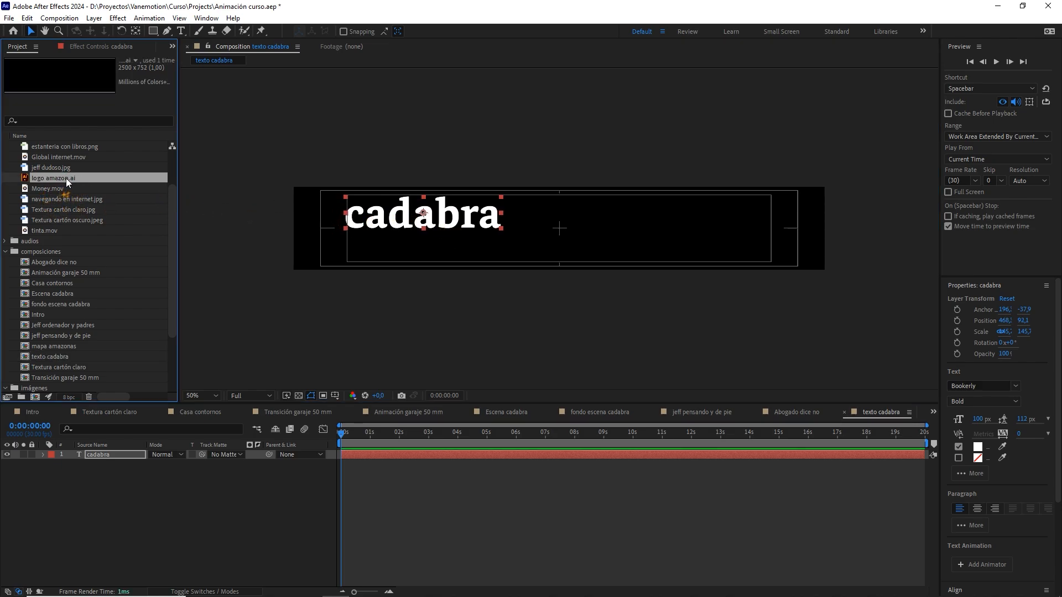
{"action": "left_click_drag", "start_coordinate": [65, 178], "coordinate": [110, 453]}
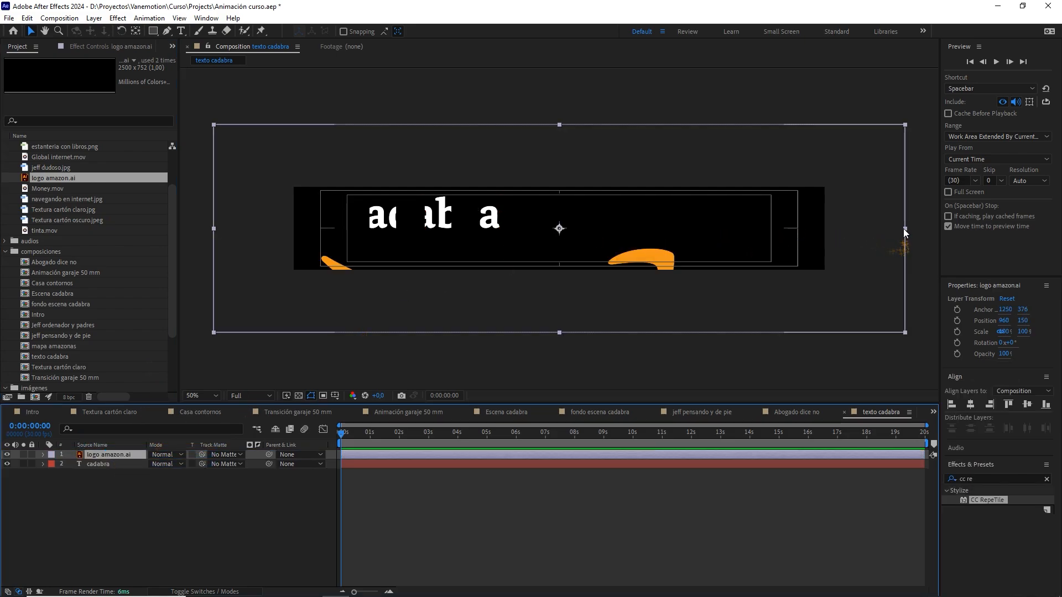
{"action": "left_click_drag", "start_coordinate": [905, 228], "coordinate": [723, 229]}
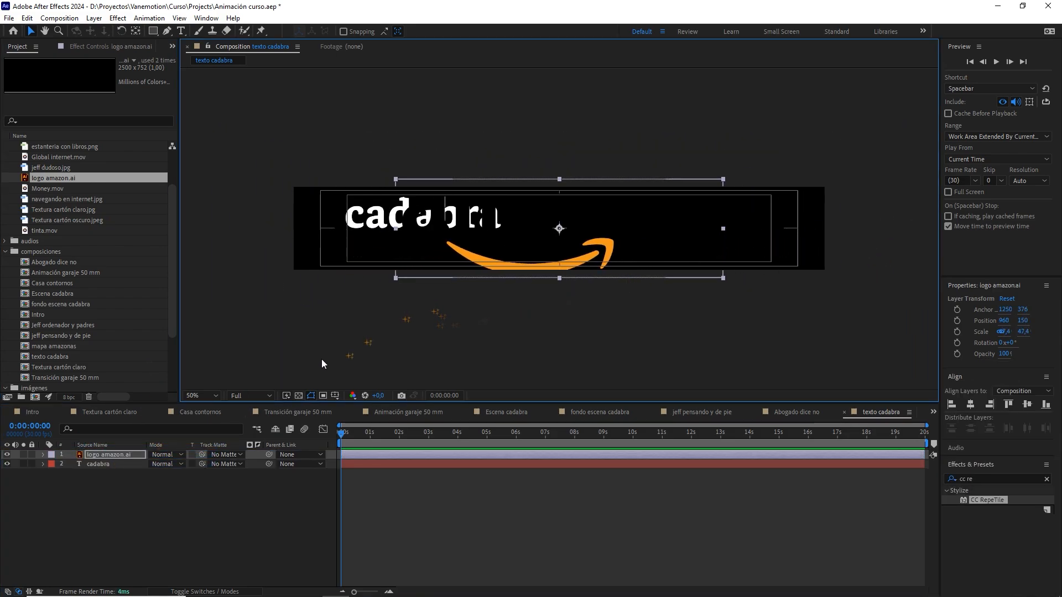
{"action": "left_click", "coordinate": [298, 397]}
{"action": "scroll", "coordinate": [559, 259], "scroll_direction": "up", "scroll_amount": 2}
{"action": "scroll", "coordinate": [559, 265], "scroll_direction": "down", "scroll_amount": 1}
{"action": "key", "text": "v"}
{"action": "left_click_drag", "start_coordinate": [560, 257], "coordinate": [559, 241]}
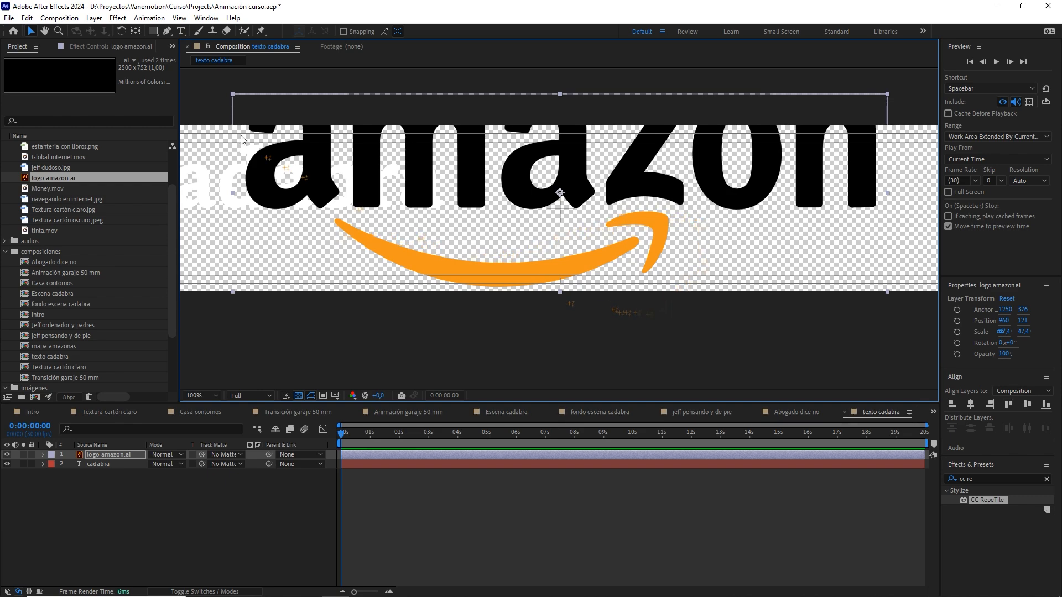
- Draw a closed Pen mask around the logo's orange smile arrow to isolate it from the lettering
{"action": "left_click", "coordinate": [168, 32]}
{"action": "left_click", "coordinate": [317, 245]}
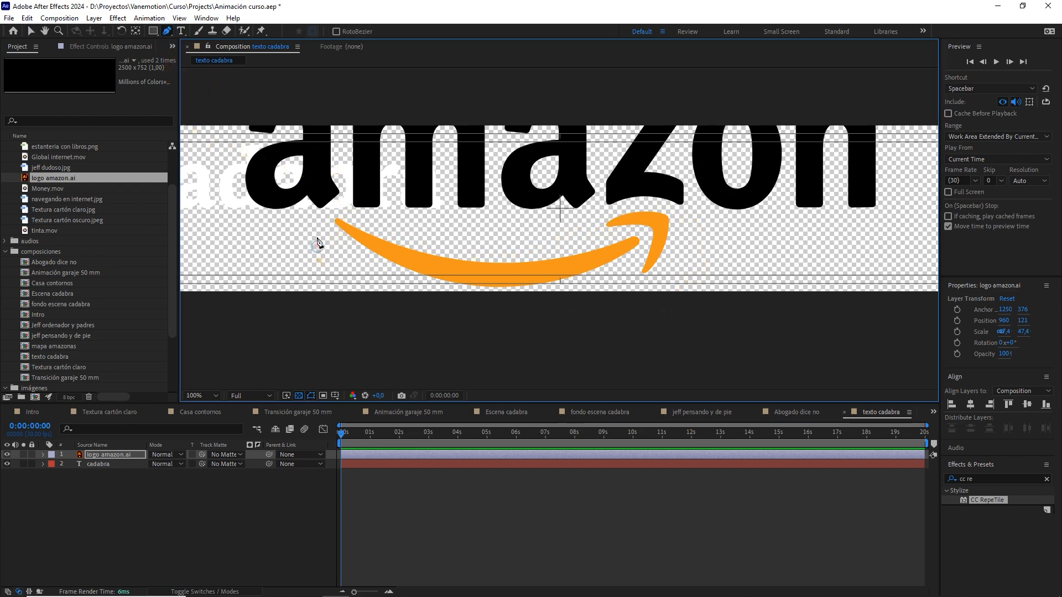
{"action": "left_click", "coordinate": [325, 216]}
{"action": "left_click", "coordinate": [486, 233]}
{"action": "left_click", "coordinate": [576, 224]}
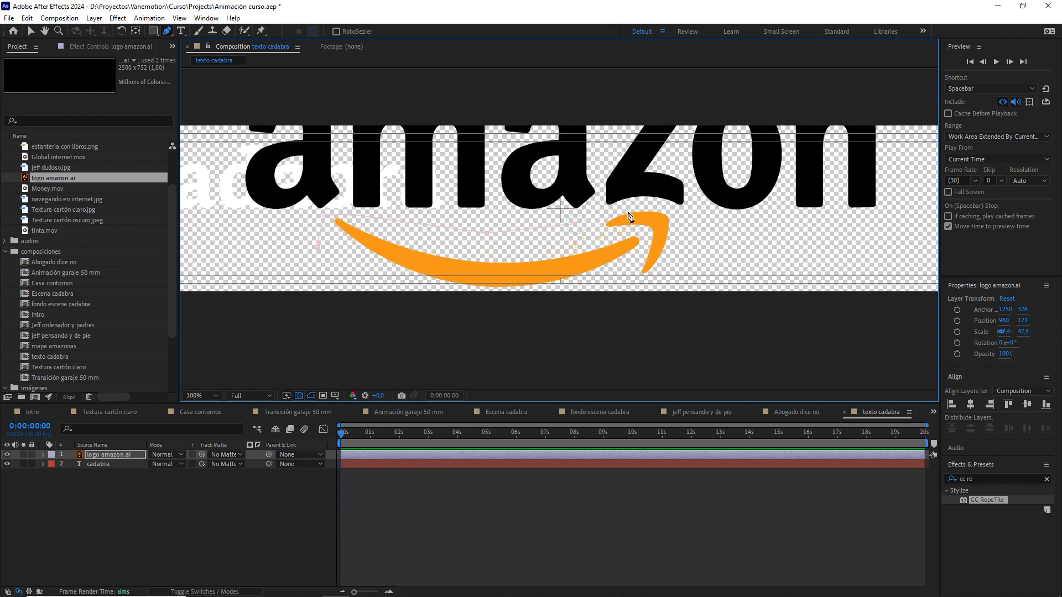
{"action": "left_click", "coordinate": [701, 238]}
{"action": "left_click", "coordinate": [669, 305]}
{"action": "left_click", "coordinate": [495, 330]}
{"action": "left_click", "coordinate": [362, 316]}
{"action": "left_click", "coordinate": [315, 253]}
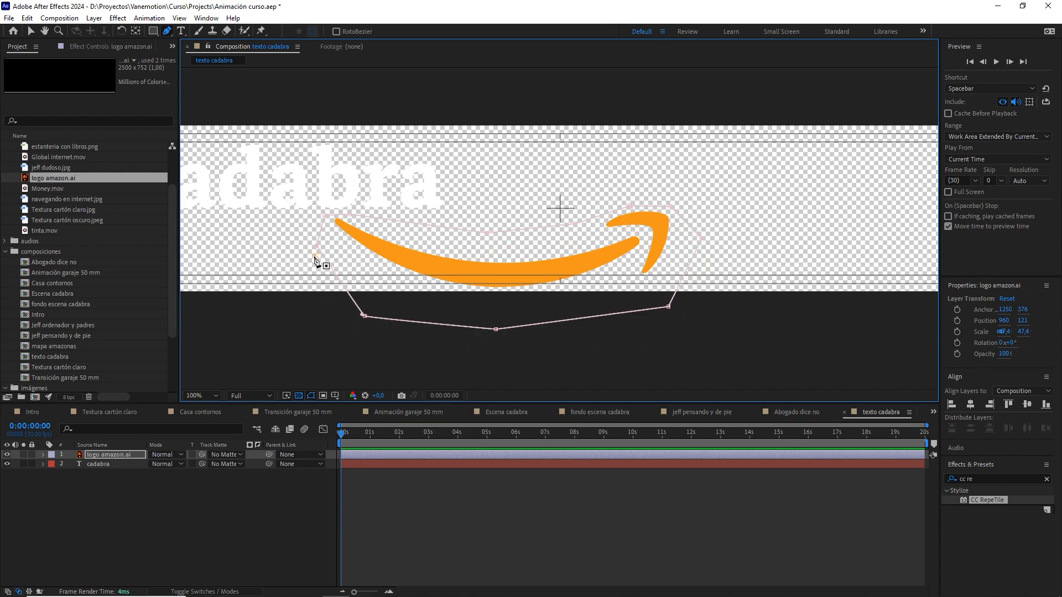
- Scale the masked smile to 29.4% and place it beneath the word "cadabra" on a black background
{"action": "left_click", "coordinate": [120, 455]}
{"action": "scroll", "coordinate": [480, 279], "scroll_direction": "down", "scroll_amount": 1}
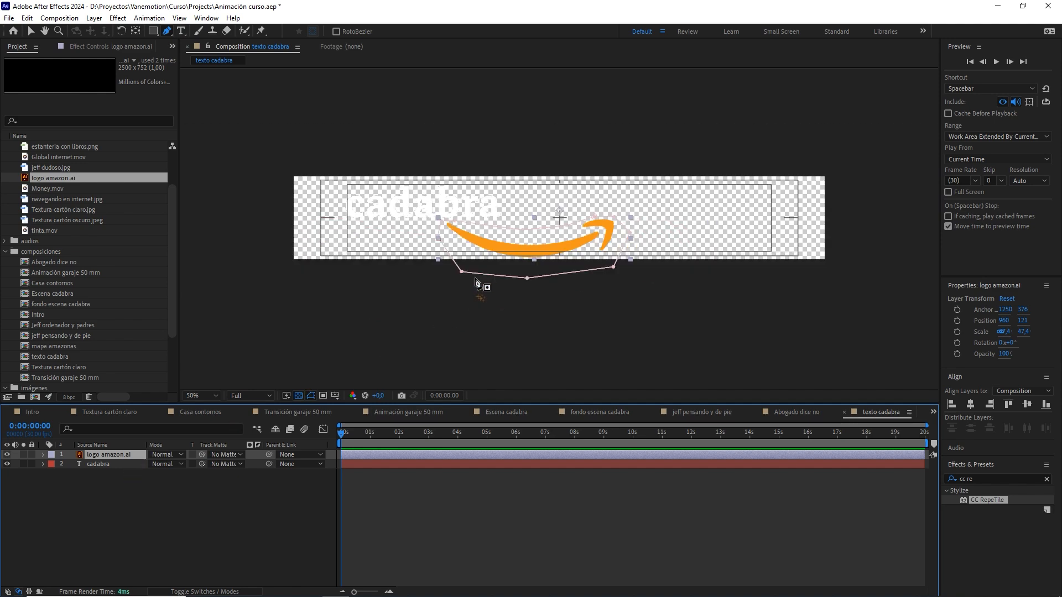
{"action": "key", "text": "s"}
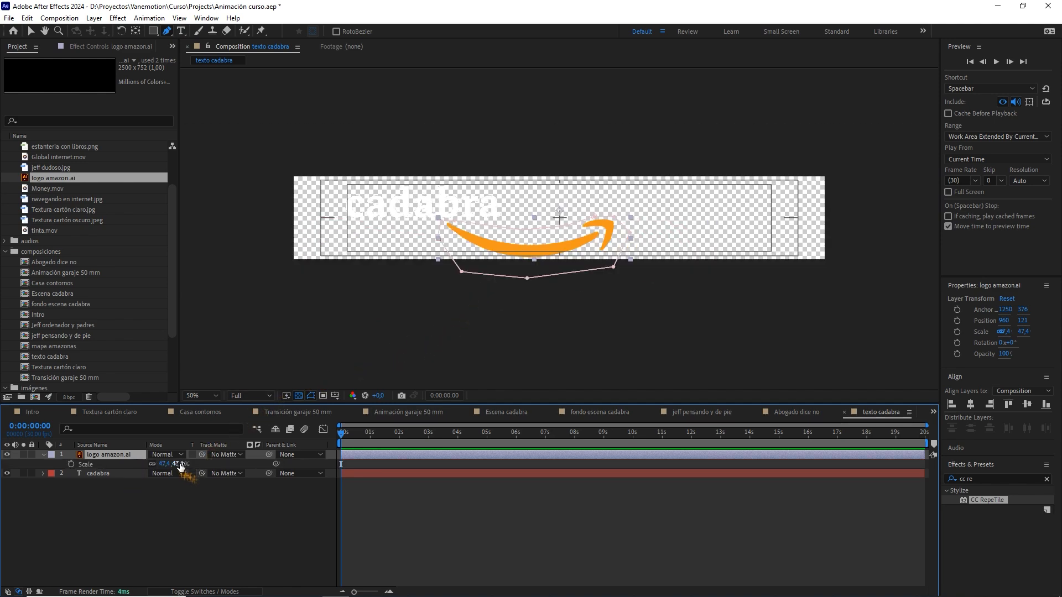
{"action": "mouse_move", "coordinate": [173, 465]}
{"action": "left_mouse_down"}
{"action": "mouse_move", "coordinate": [174, 475]}
{"action": "mouse_move", "coordinate": [167, 466]}
{"action": "left_mouse_up"}
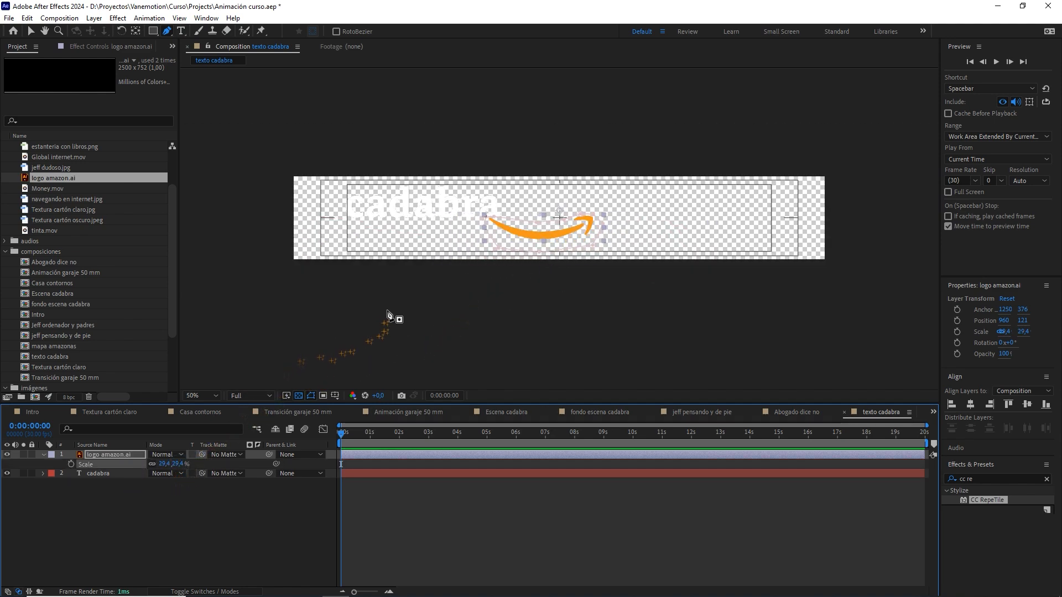
{"action": "key", "text": "v"}
{"action": "left_click", "coordinate": [299, 397]}
{"action": "scroll", "coordinate": [556, 227], "scroll_direction": "up", "scroll_amount": 1}
{"action": "left_click_drag", "start_coordinate": [569, 223], "coordinate": [443, 211]}
- Nudge the "cadabra" text to about X 478 and the smile to about X 484, Y 148
{"action": "left_click", "coordinate": [442, 211]}
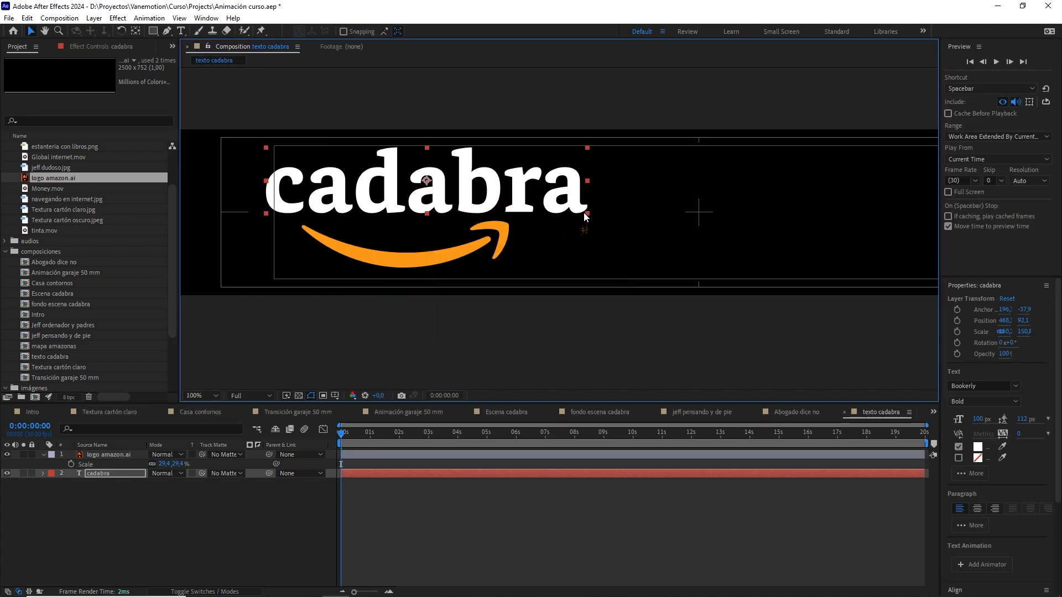
{"action": "left_click_drag", "start_coordinate": [581, 213], "coordinate": [593, 214]}
{"action": "left_click", "coordinate": [494, 254]}
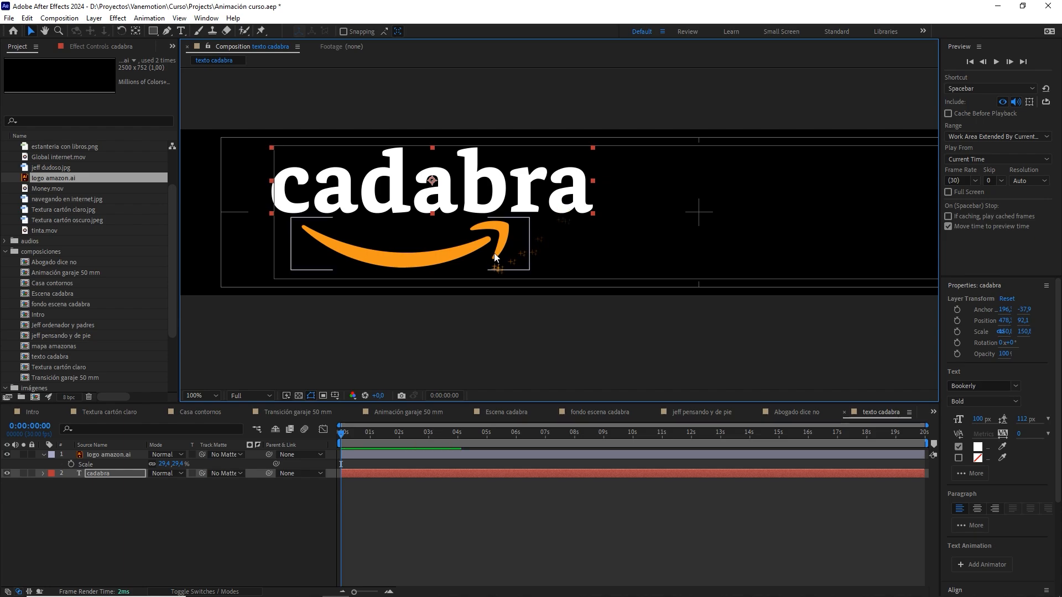
{"action": "left_click_drag", "start_coordinate": [445, 257], "coordinate": [439, 256]}
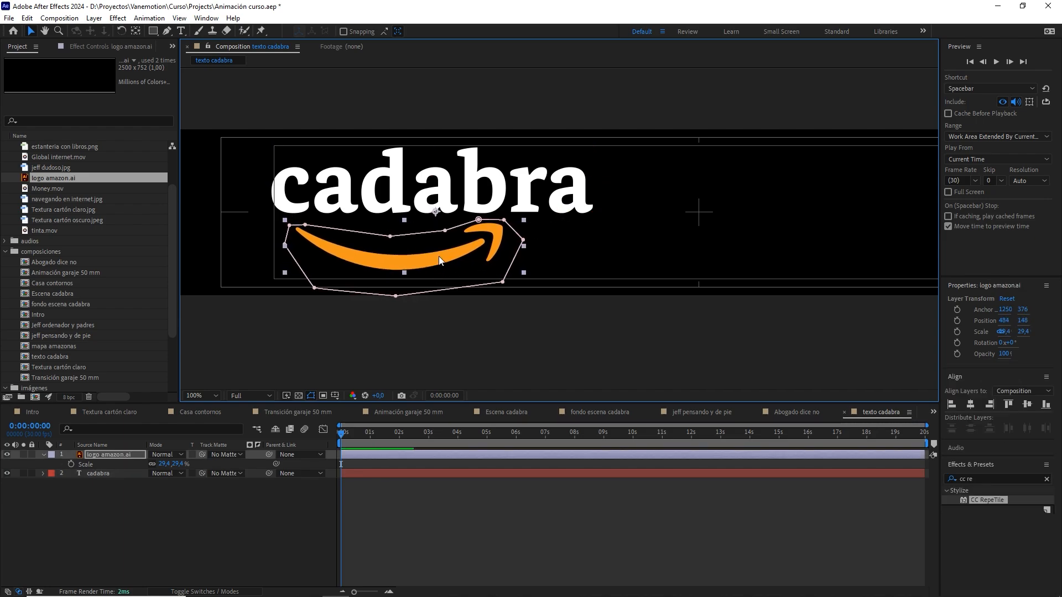
- Duplicate the logo and text layers together and move the copies to the right half of the composition
{"action": "scroll", "coordinate": [439, 257], "scroll_direction": "down", "scroll_amount": 1}
{"action": "left_click_drag", "start_coordinate": [538, 267], "coordinate": [454, 257]}
{"action": "key", "text": "v"}
{"action": "left_click_drag", "start_coordinate": [506, 131], "coordinate": [372, 257]}
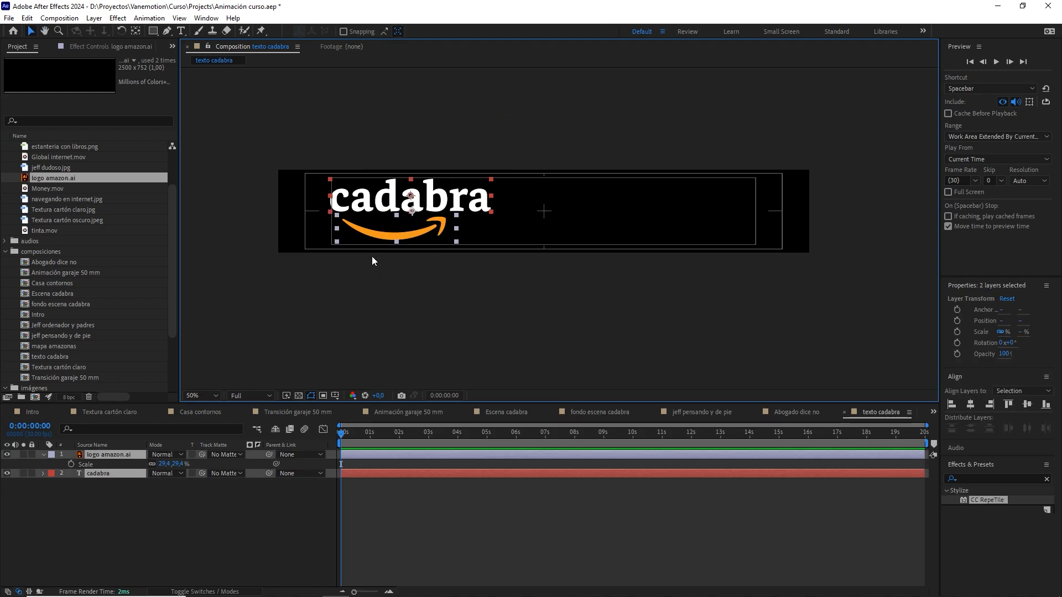
{"action": "key", "text": "ctrl+d"}
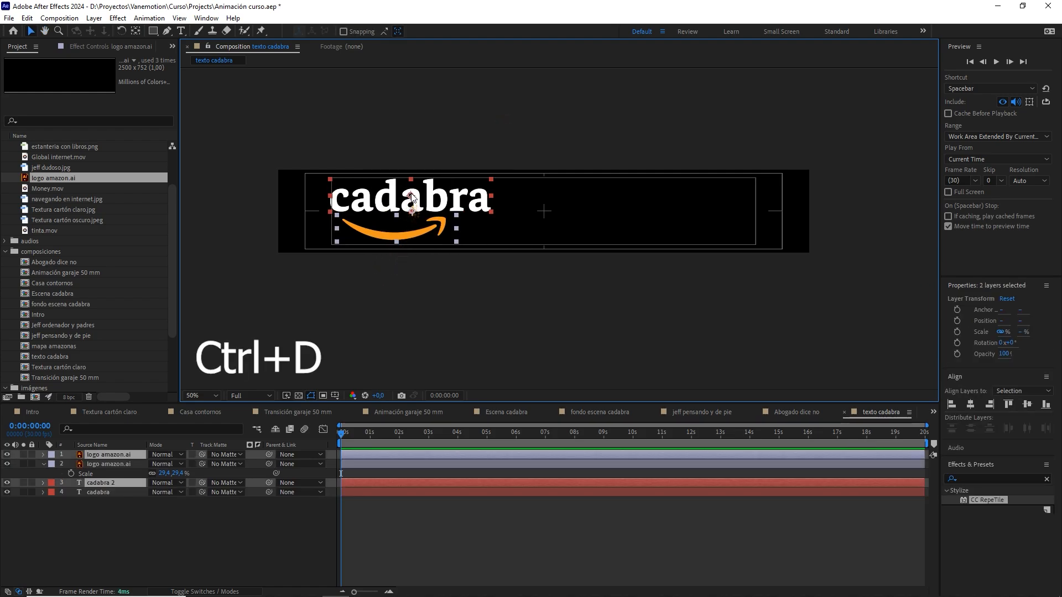
{"action": "left_click_drag", "start_coordinate": [476, 203], "coordinate": [680, 209]}
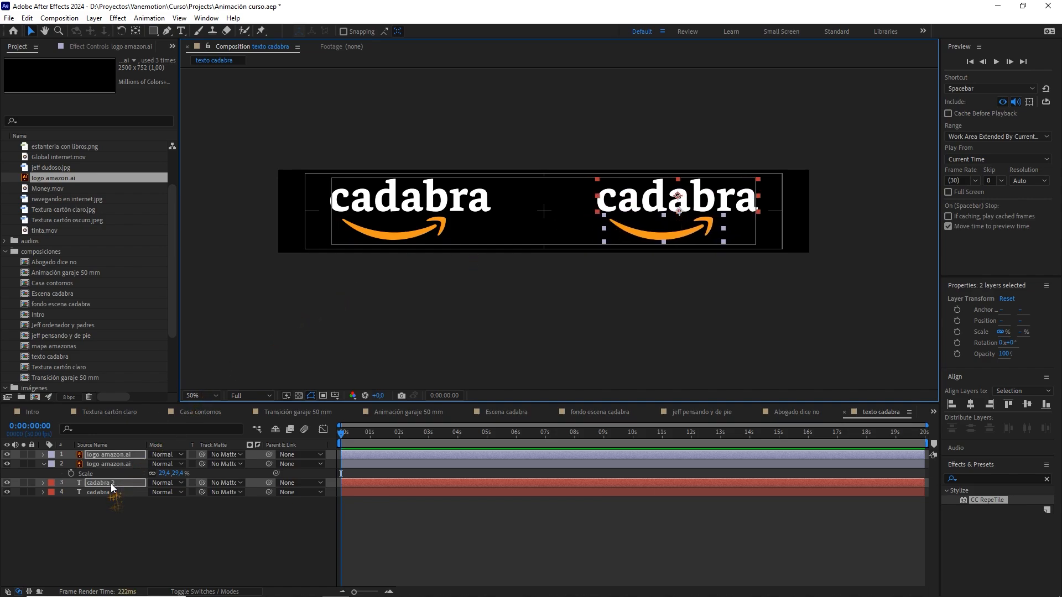
- Stack the duplicated text directly beneath the duplicated logo in the layer order, then return to the "Escena cadabra" composition
{"action": "left_click_drag", "start_coordinate": [111, 483], "coordinate": [111, 463]}
{"action": "left_click", "coordinate": [193, 512]}
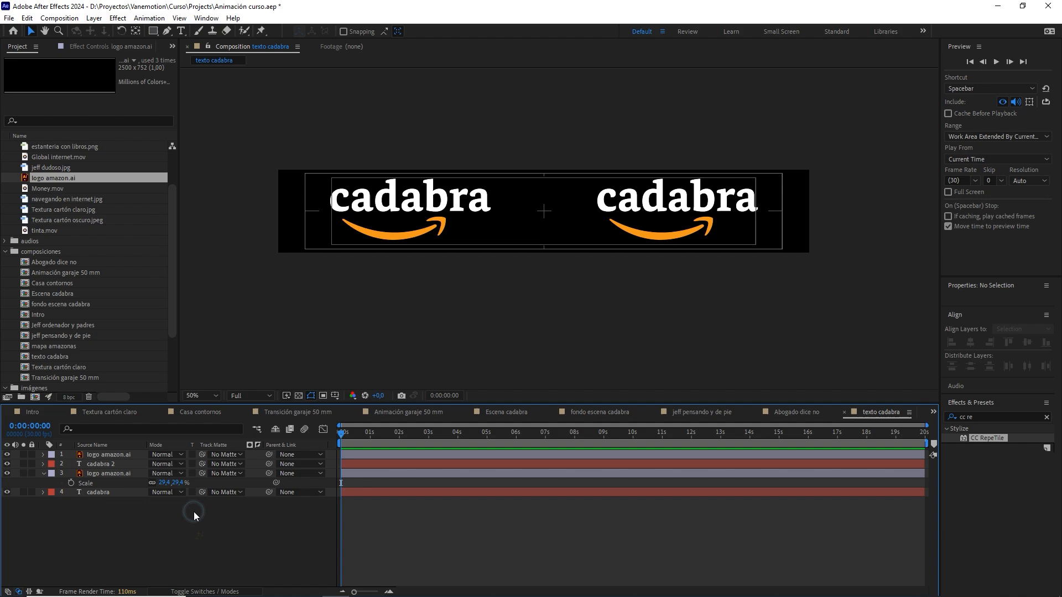
{"action": "left_click", "coordinate": [519, 412]}
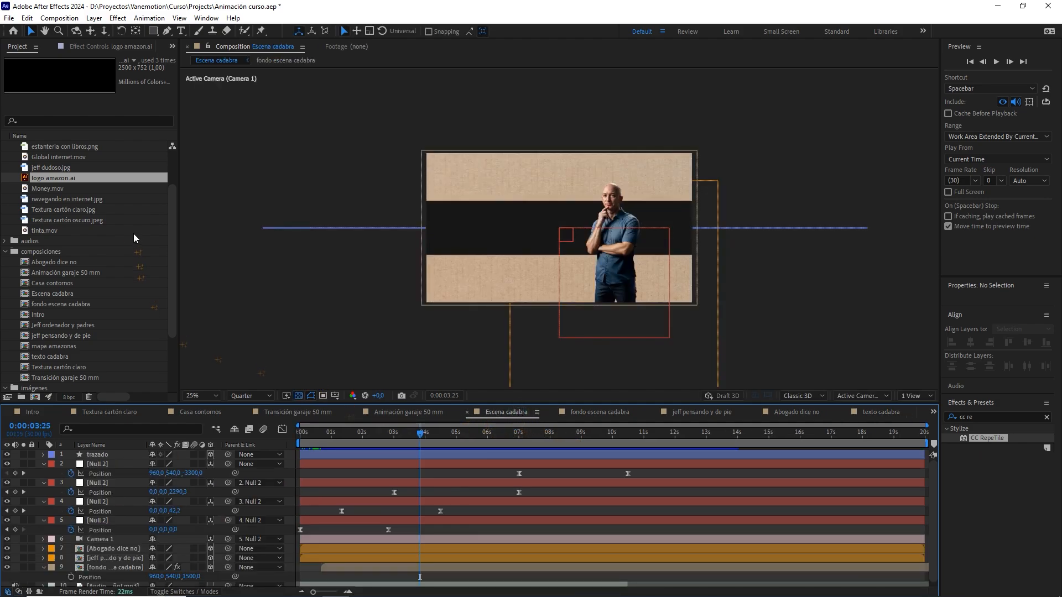
- Add the "texto cadabra" composition to "Escena cadabra" as the topmost layer, above "trazado", and make it a 3D layer
{"action": "left_click_drag", "start_coordinate": [170, 228], "coordinate": [170, 238]}
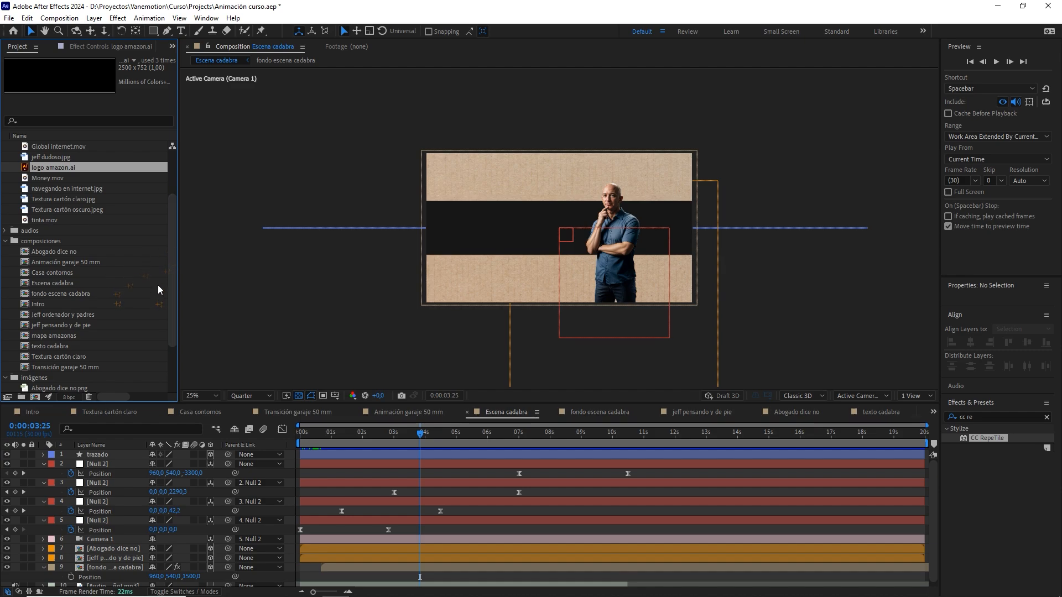
{"action": "left_click", "coordinate": [70, 344]}
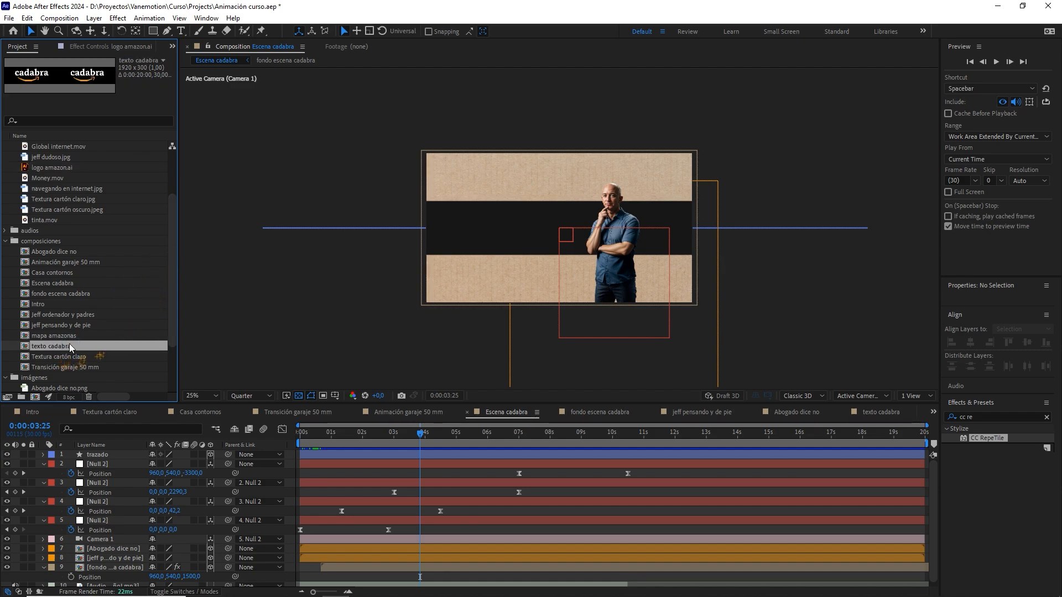
{"action": "left_click_drag", "start_coordinate": [62, 347], "coordinate": [104, 454]}
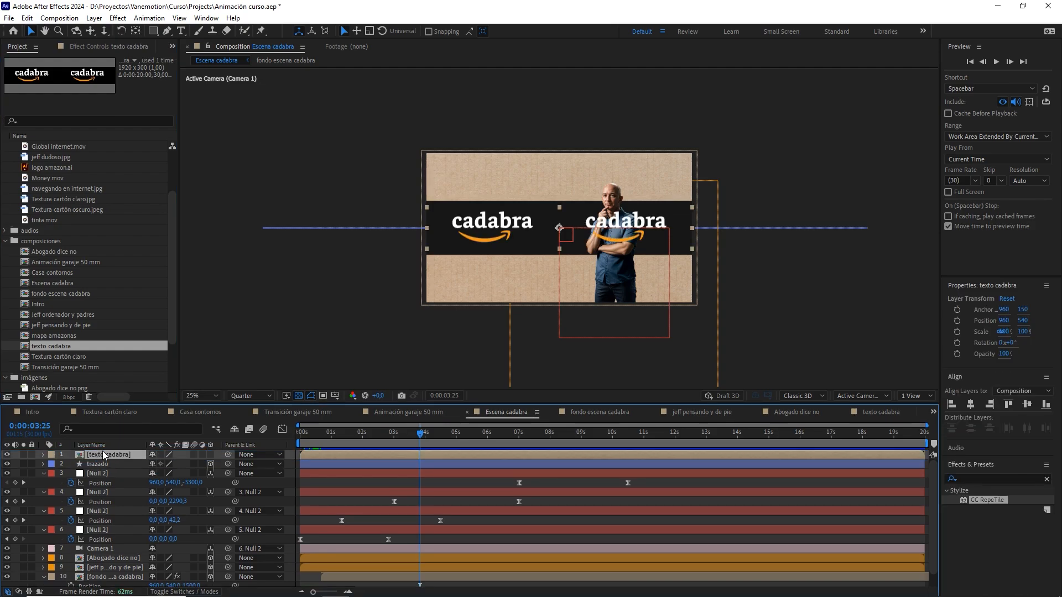
{"action": "left_click", "coordinate": [208, 454]}
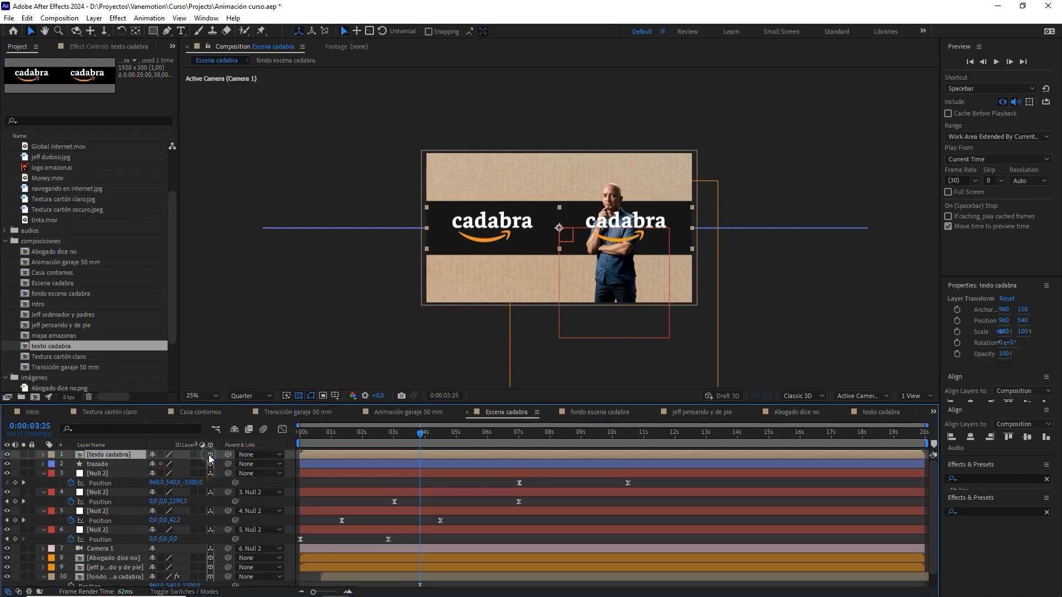
{"action": "left_click", "coordinate": [211, 464]}
- Assign the Green label colour to both the "texto cadabra" and "trazado" layers
{"action": "left_click", "coordinate": [71, 463], "text": "ctrl"}
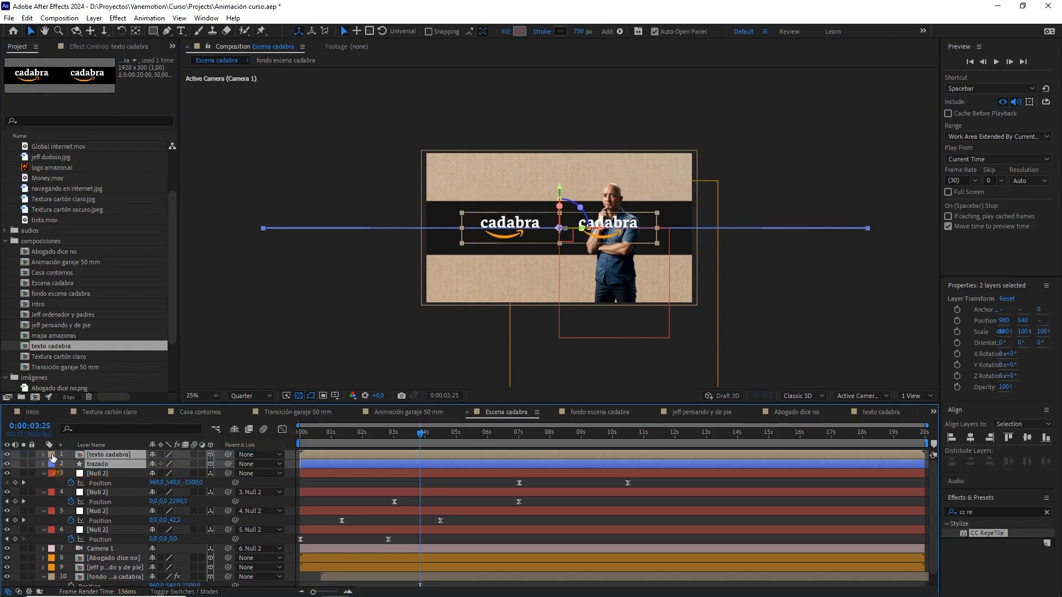
{"action": "left_click", "coordinate": [51, 464]}
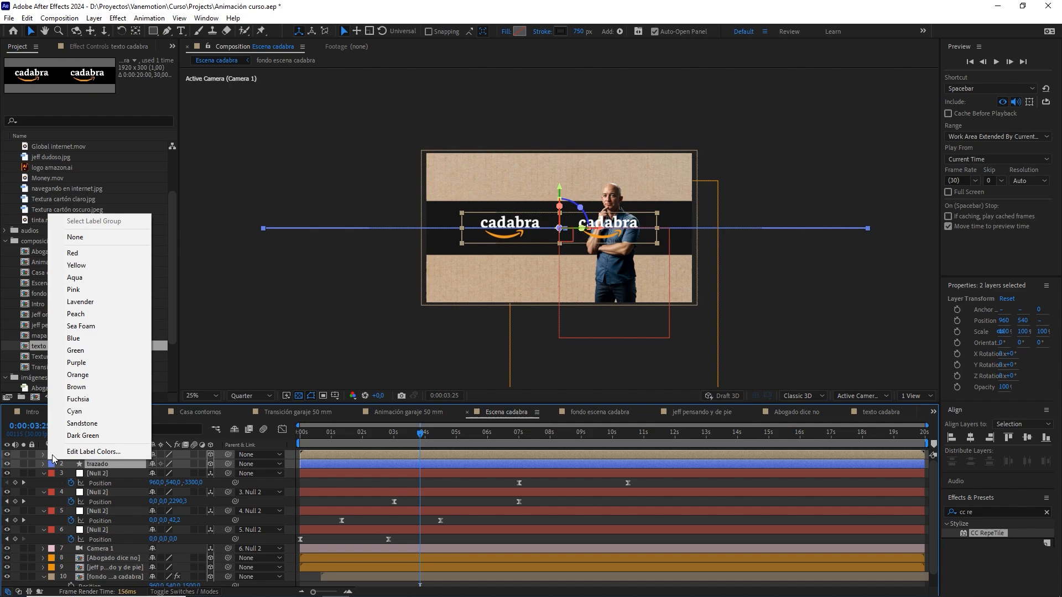
{"action": "left_click", "coordinate": [92, 350]}
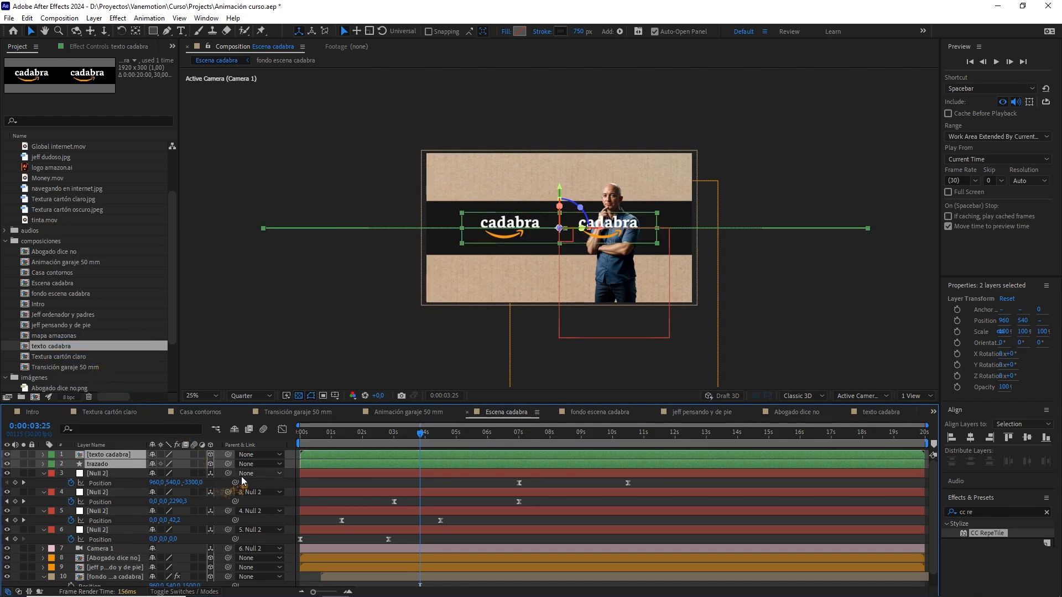
{"action": "left_click", "coordinate": [113, 466], "text": "ctrl"}
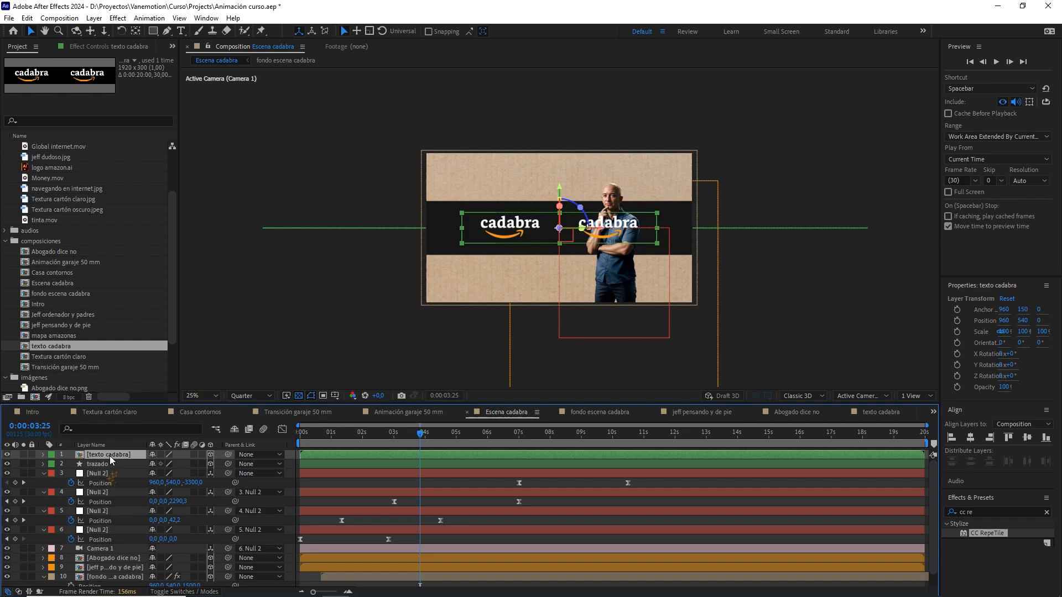
{"action": "left_click", "coordinate": [109, 456], "text": "ctrl"}
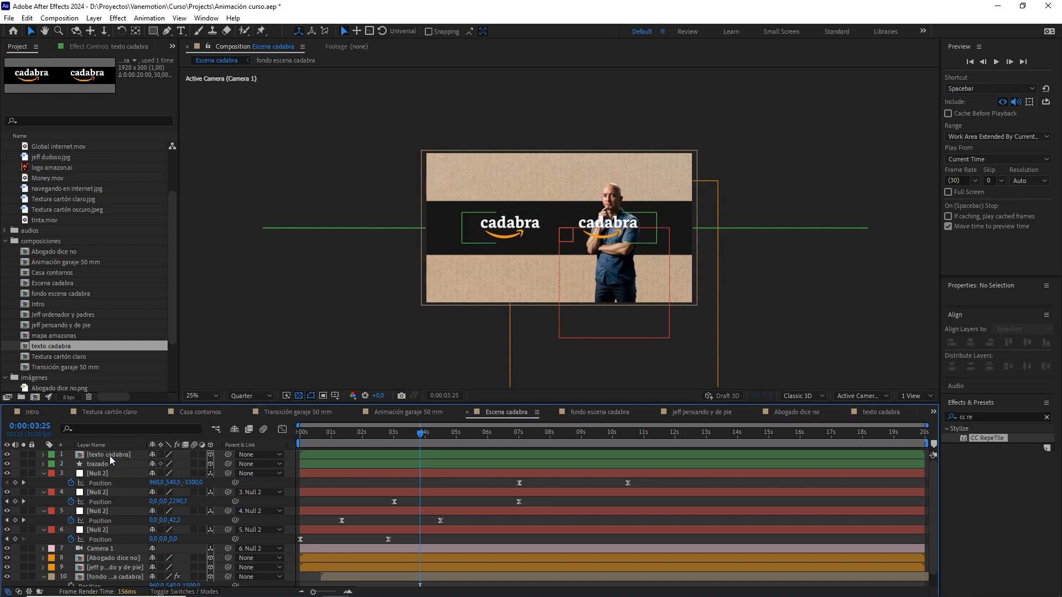
- Match the "texto cadabra" layer's position to "trazado" at 960, 540, 1500, then open the "texto cadabra" composition
{"action": "left_click", "coordinate": [109, 456]}
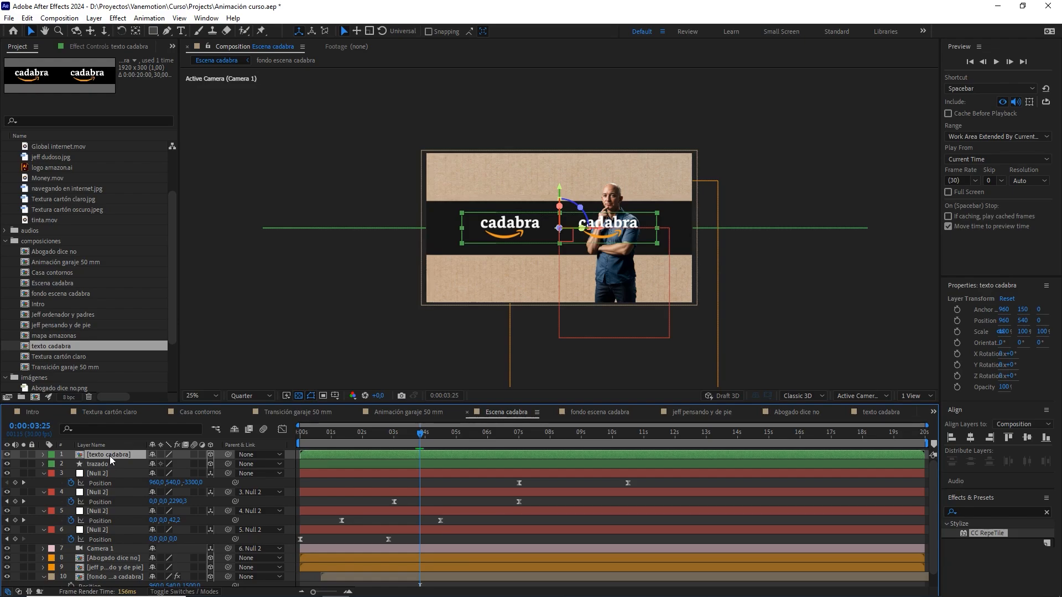
{"action": "key", "text": "p"}
{"action": "left_click", "coordinate": [106, 474]}
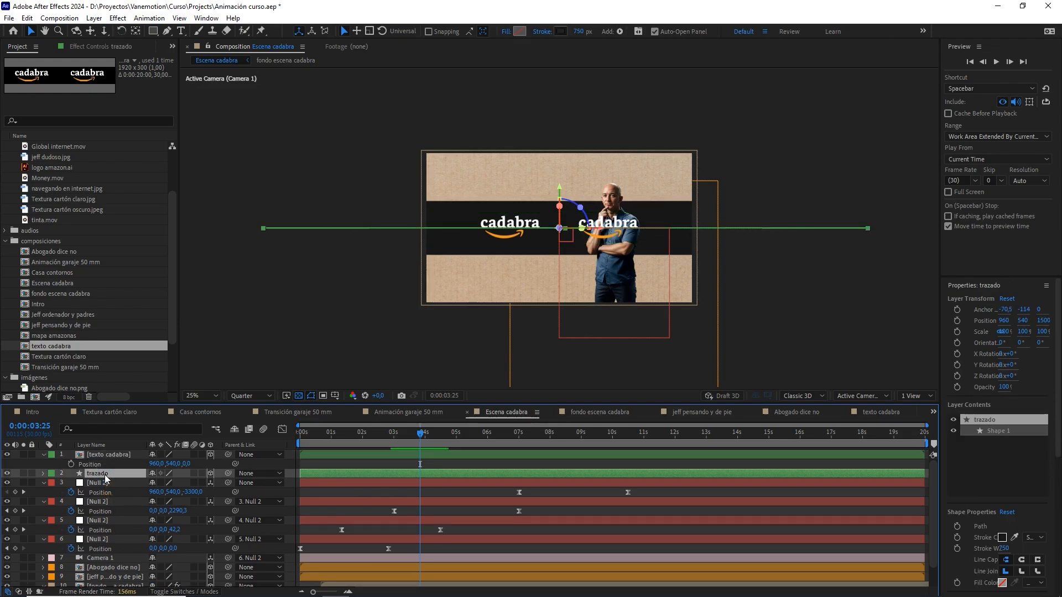
{"action": "key", "text": "p"}
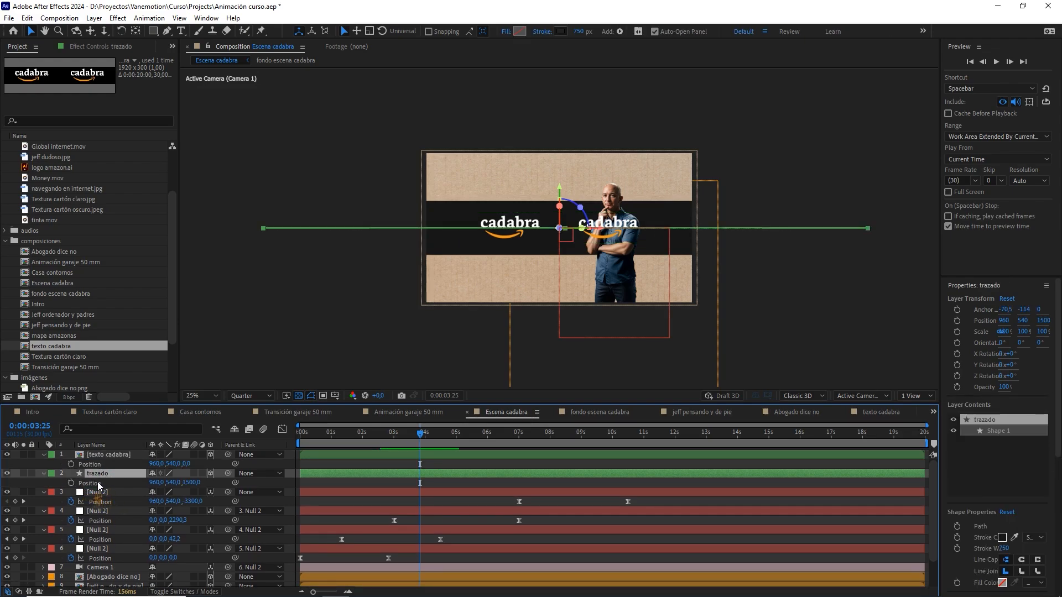
{"action": "left_click", "coordinate": [134, 455]}
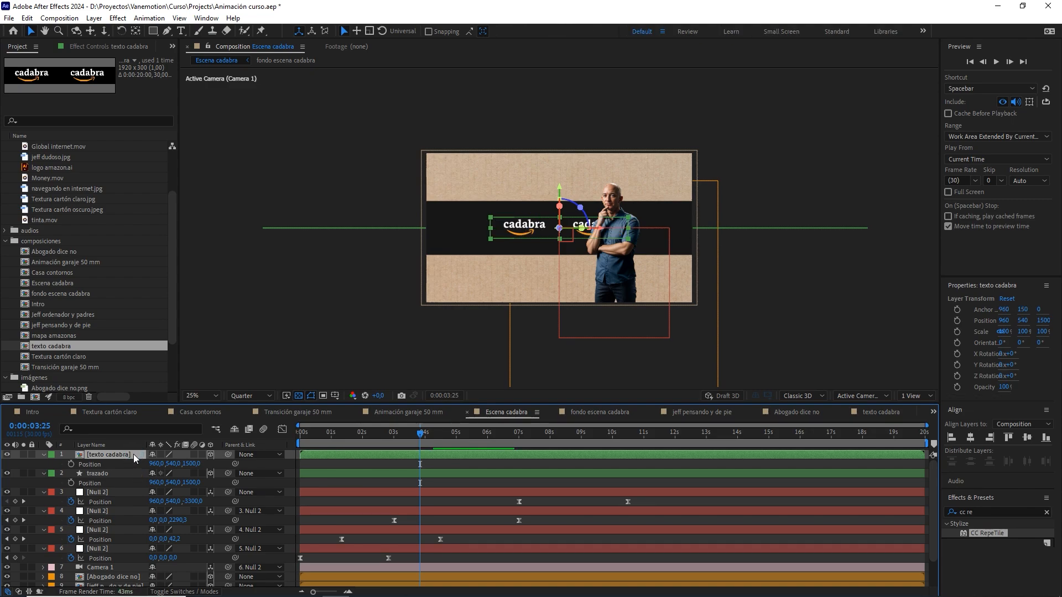
{"action": "scroll", "coordinate": [654, 264], "scroll_direction": "up", "scroll_amount": 2}
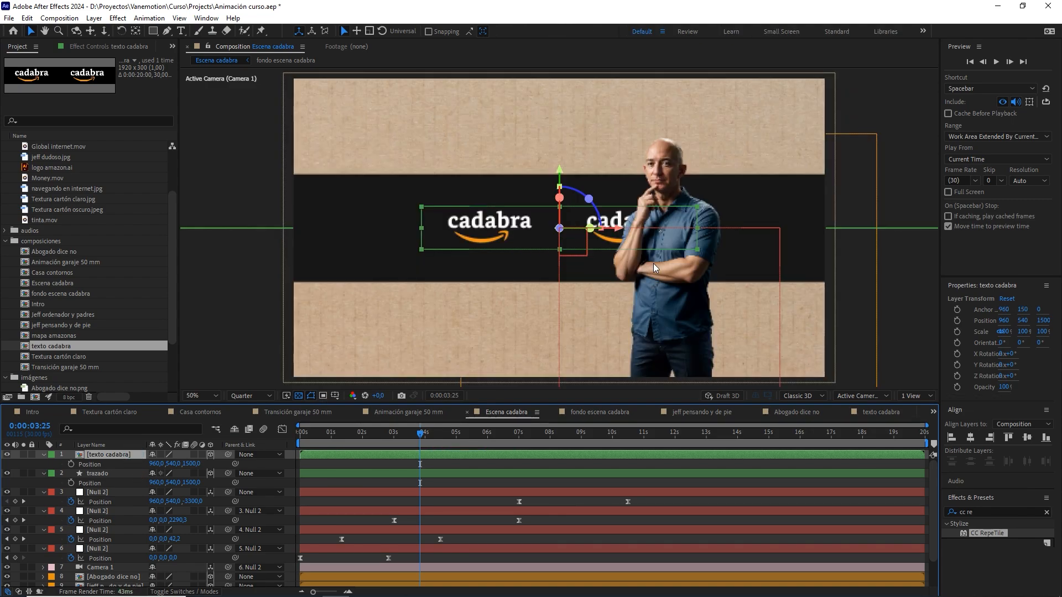
{"action": "scroll", "coordinate": [654, 264], "scroll_direction": "down", "scroll_amount": 2}
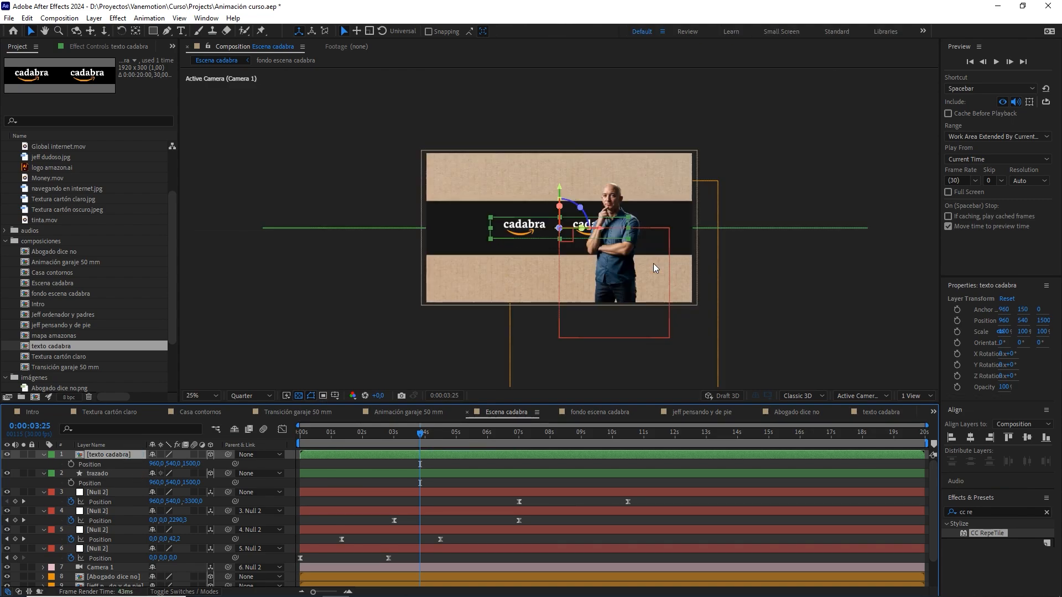
{"action": "double_click", "coordinate": [109, 455]}
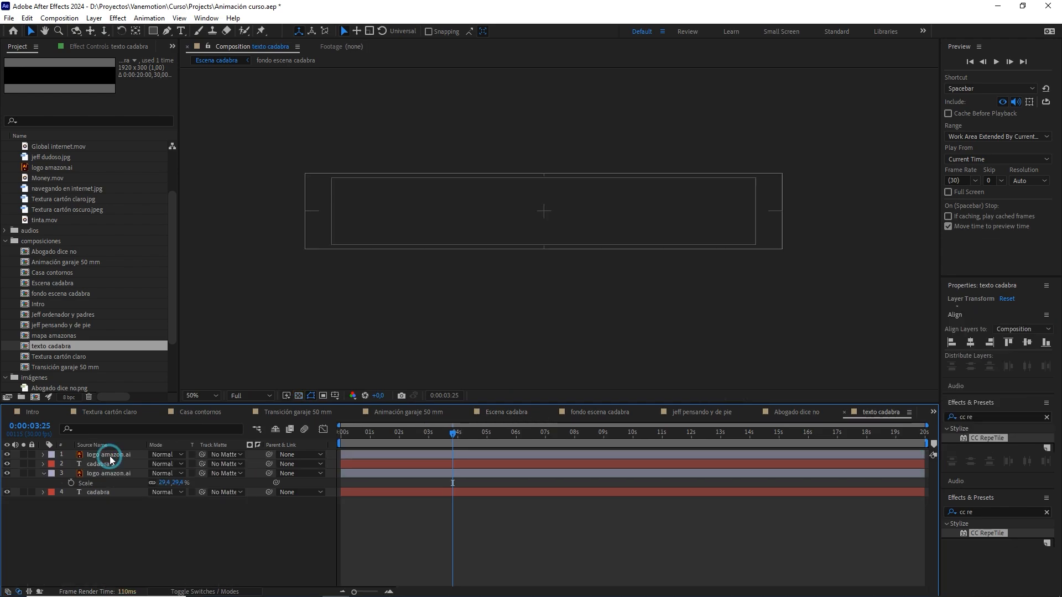
- Enlarge the left cadabra text to a scale of about 179% and lower the smile logo beneath it to position 484, 162
{"action": "scroll", "coordinate": [466, 246], "scroll_direction": "up", "scroll_amount": 4}
{"action": "left_click_drag", "start_coordinate": [638, 103], "coordinate": [438, 287]}
{"action": "left_click", "coordinate": [611, 239]}
{"action": "left_click", "coordinate": [483, 271]}
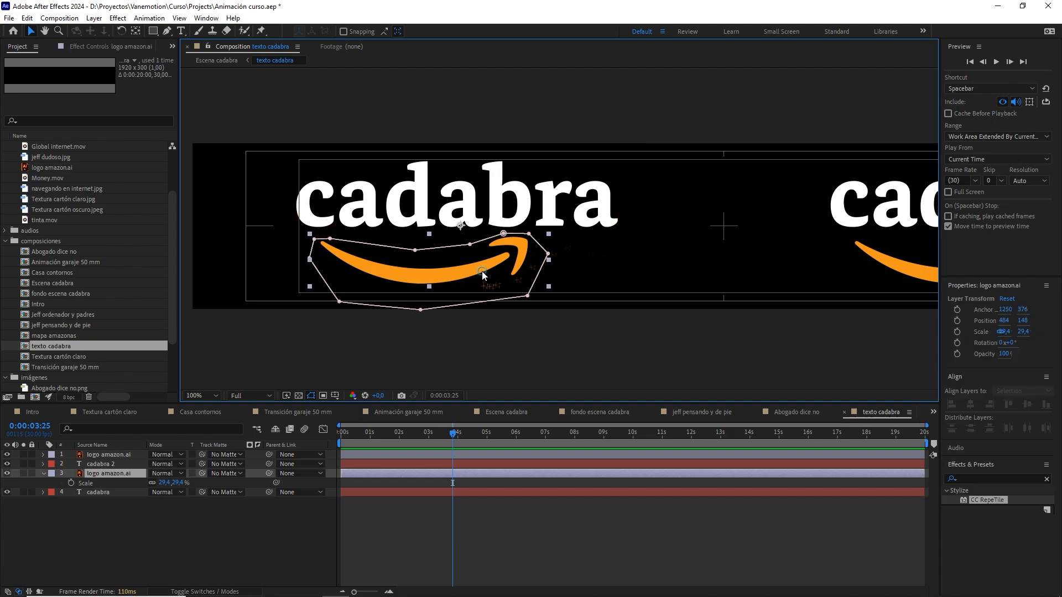
{"action": "left_click", "coordinate": [597, 226]}
{"action": "left_click_drag", "start_coordinate": [619, 228], "coordinate": [654, 234]}
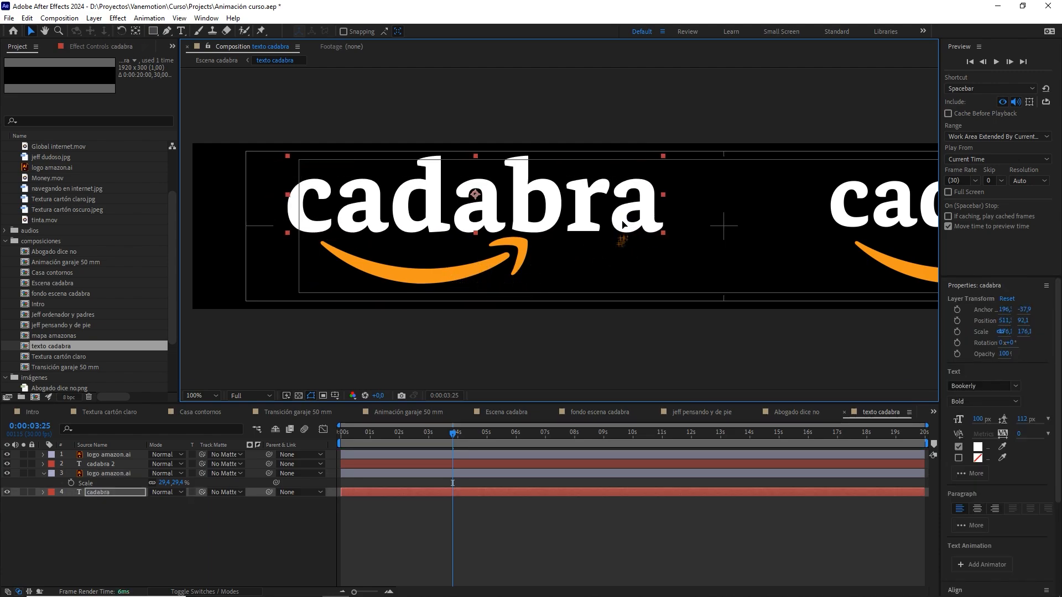
{"action": "left_click", "coordinate": [440, 272]}
{"action": "left_click_drag", "start_coordinate": [439, 271], "coordinate": [441, 279]}
{"action": "scroll", "coordinate": [514, 281], "scroll_direction": "down", "scroll_amount": 1}
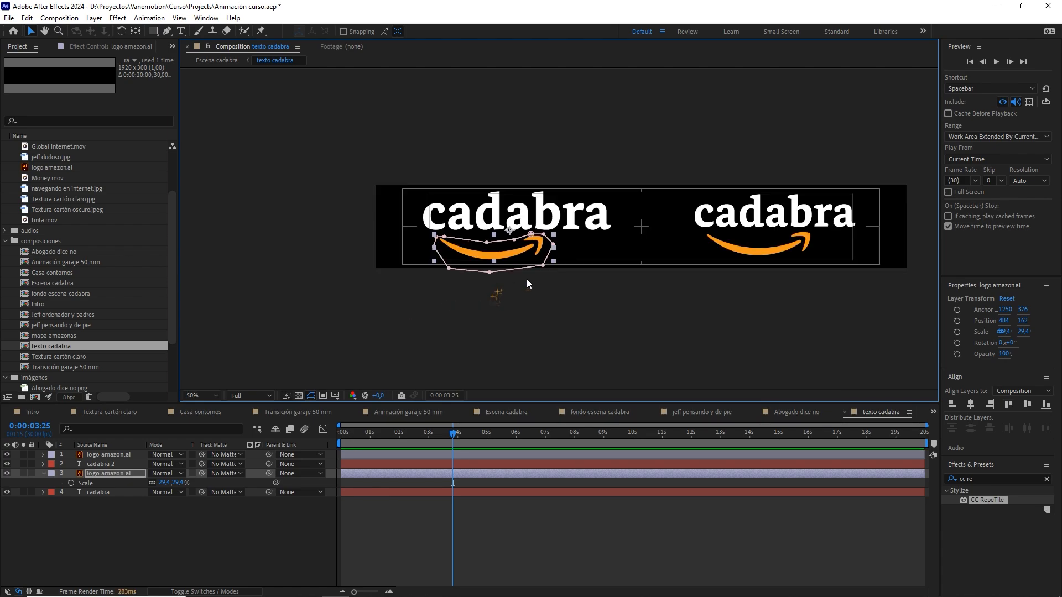
- Delete the old right-hand copy of the cadabra text and its smile logo
{"action": "left_click_drag", "start_coordinate": [670, 270], "coordinate": [575, 270]}
{"action": "left_click_drag", "start_coordinate": [745, 162], "coordinate": [677, 270]}
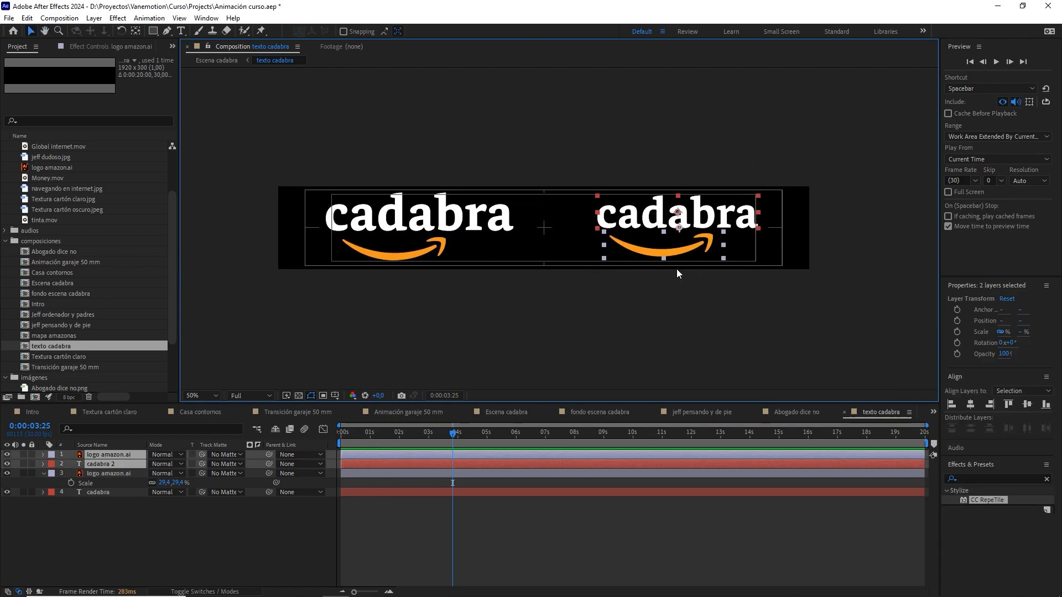
{"action": "key", "text": "Delete"}
- Duplicate the resized text and logo, stack both copies above the originals, and place them on the right half of the strip
{"action": "left_click_drag", "start_coordinate": [177, 512], "coordinate": [106, 456]}
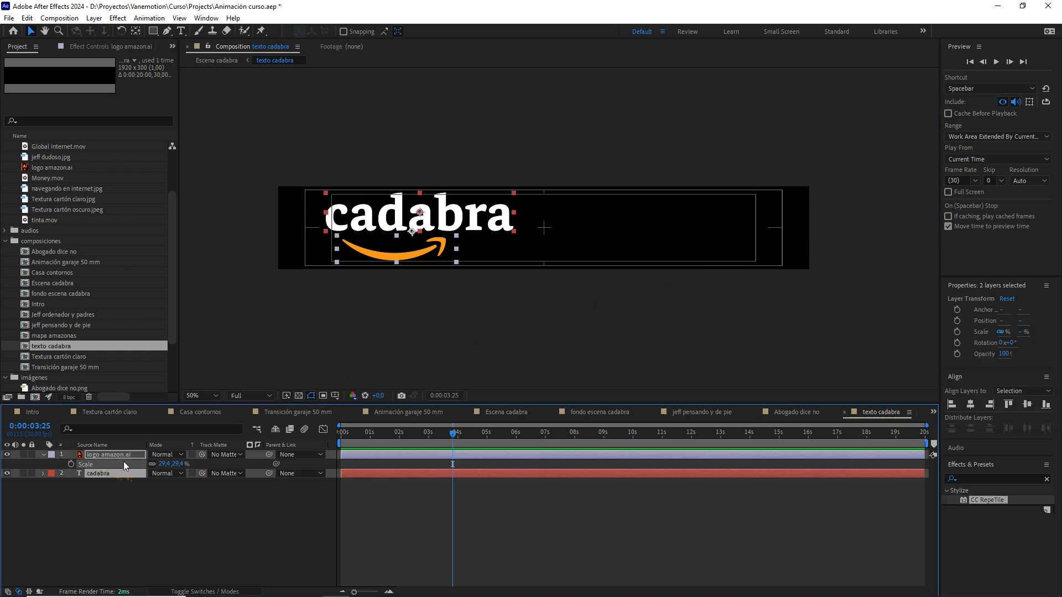
{"action": "key", "text": "ctrl+d"}
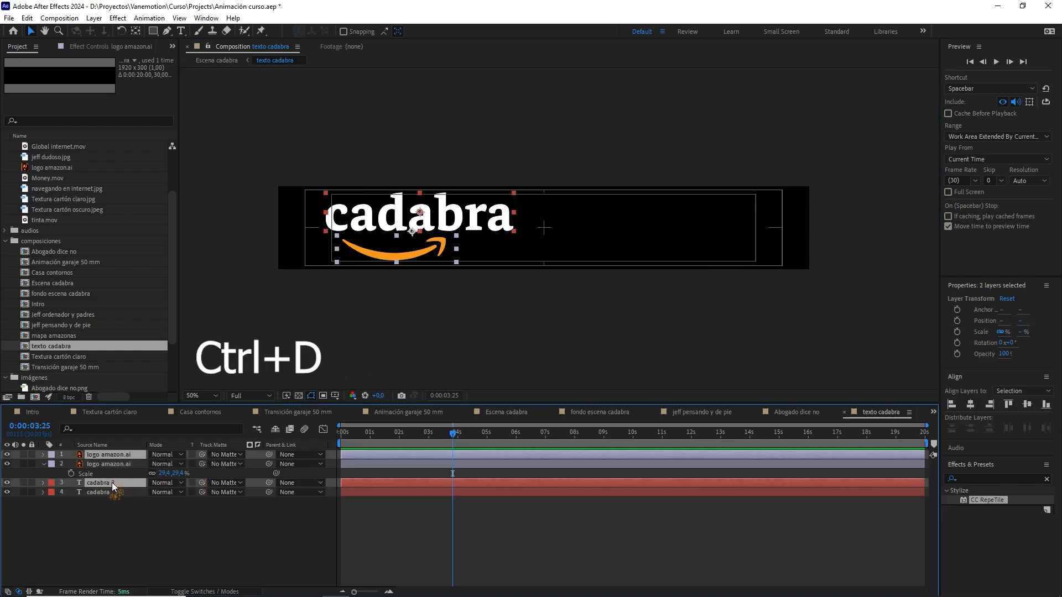
{"action": "left_click_drag", "start_coordinate": [112, 483], "coordinate": [112, 464]}
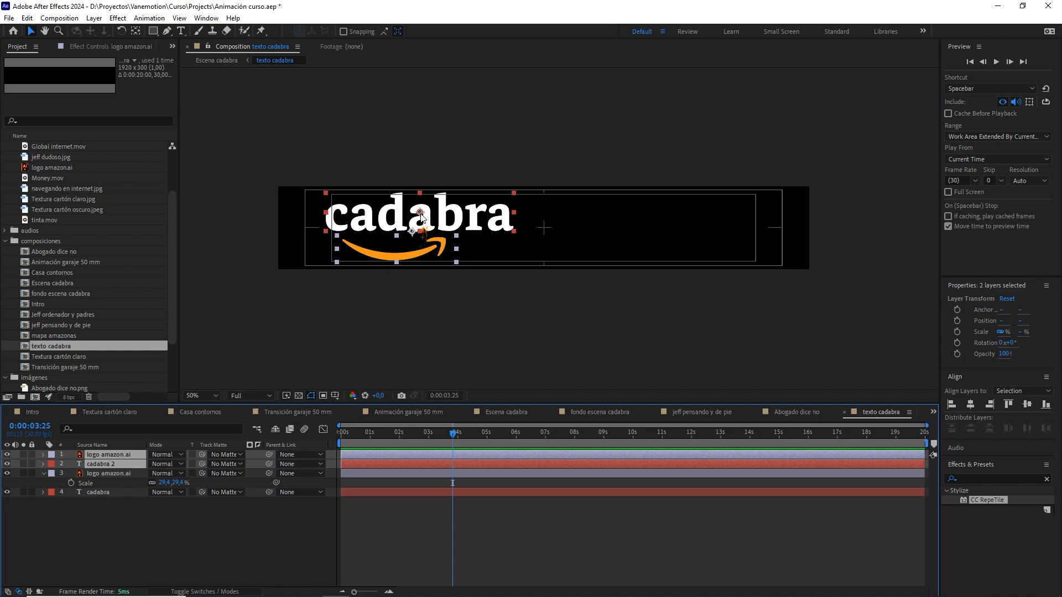
{"action": "left_click_drag", "start_coordinate": [448, 238], "coordinate": [668, 217]}
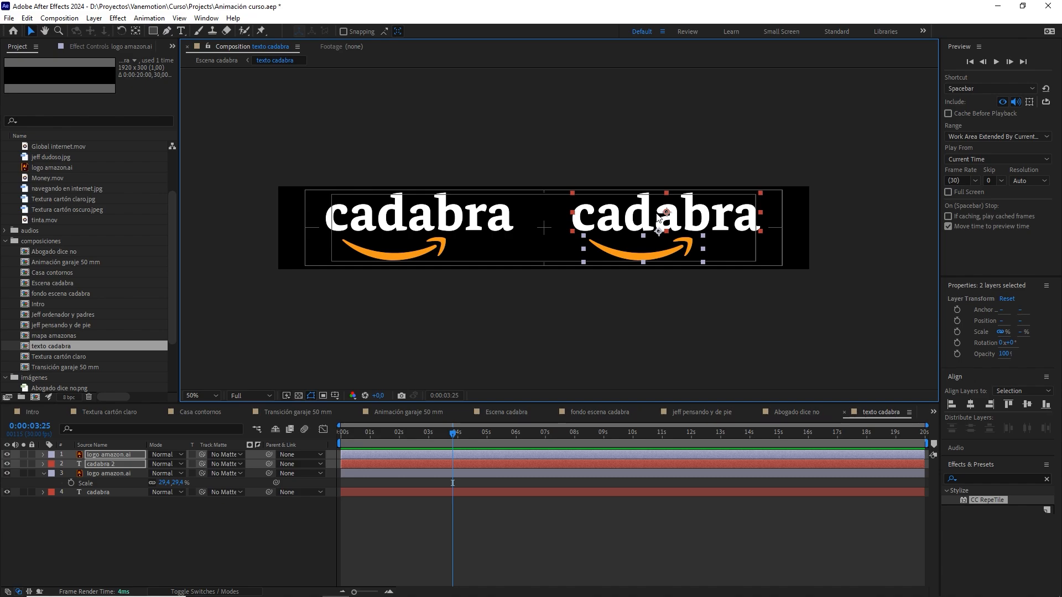
- Apply the CC RepeTile effect to the texto cadabra layer in the Escena cadabra composition
{"action": "left_click", "coordinate": [514, 412]}
{"action": "left_click", "coordinate": [433, 468]}
{"action": "scroll", "coordinate": [535, 298], "scroll_direction": "up", "scroll_amount": 2}
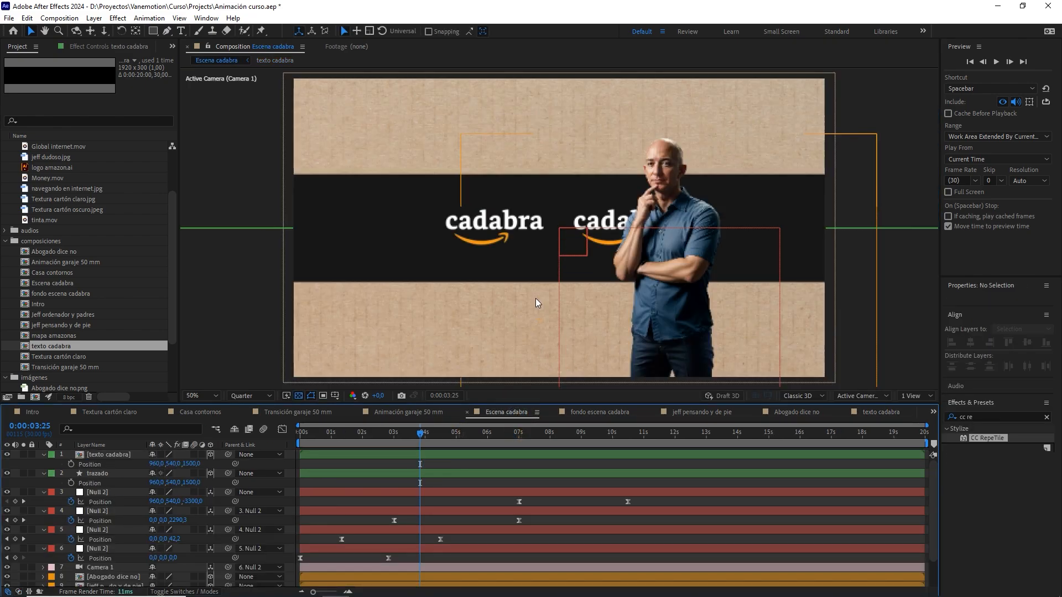
{"action": "left_click", "coordinate": [112, 454]}
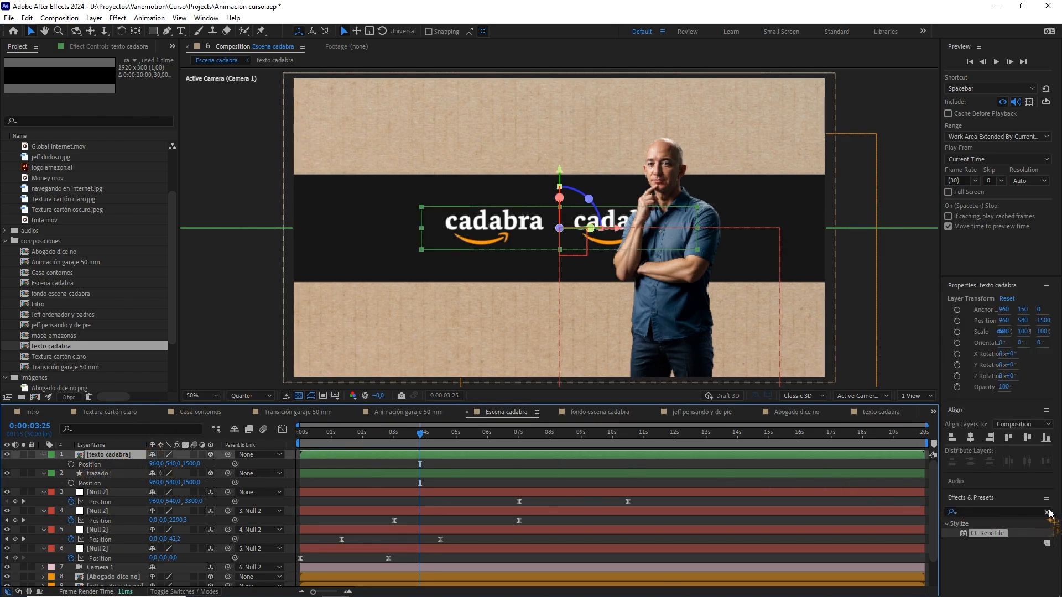
{"action": "left_click_drag", "start_coordinate": [1004, 526], "coordinate": [108, 454]}
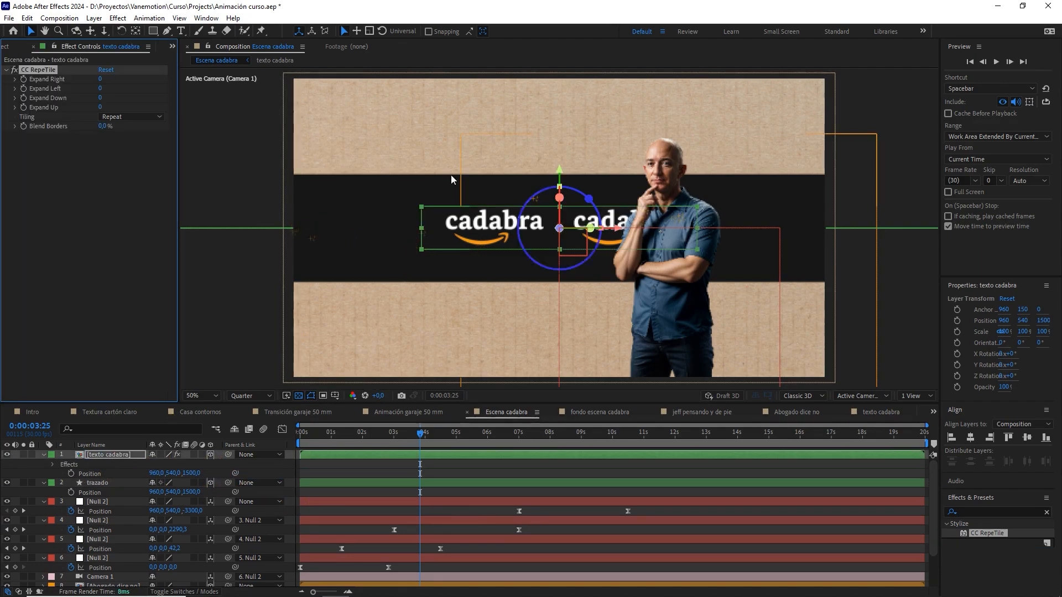
- Set CC RepeTile's Expand Right to 2060 and Expand Left to 2000, and check the repeated logos along the timeline
{"action": "key", "text": "comma"}
{"action": "key", "text": "comma"}
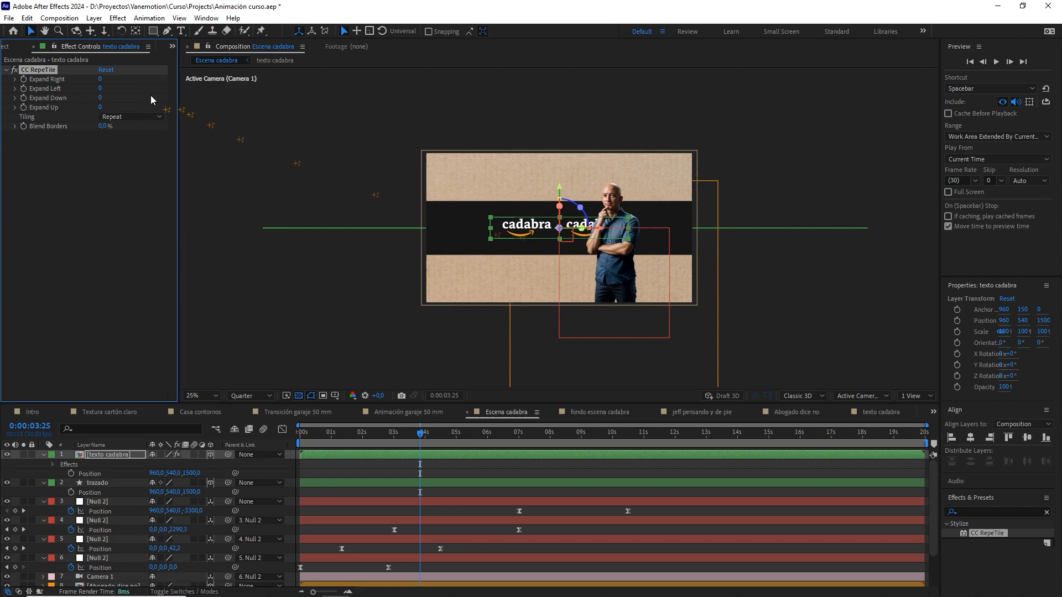
{"action": "left_click_drag", "start_coordinate": [100, 79], "coordinate": [227, 84]}
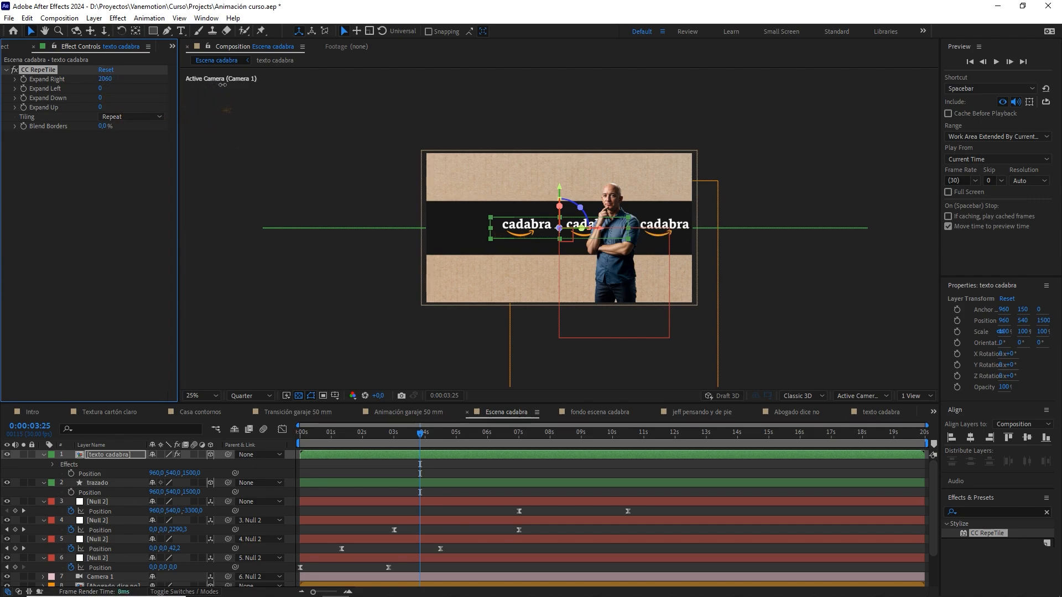
{"action": "left_click", "coordinate": [103, 89]}
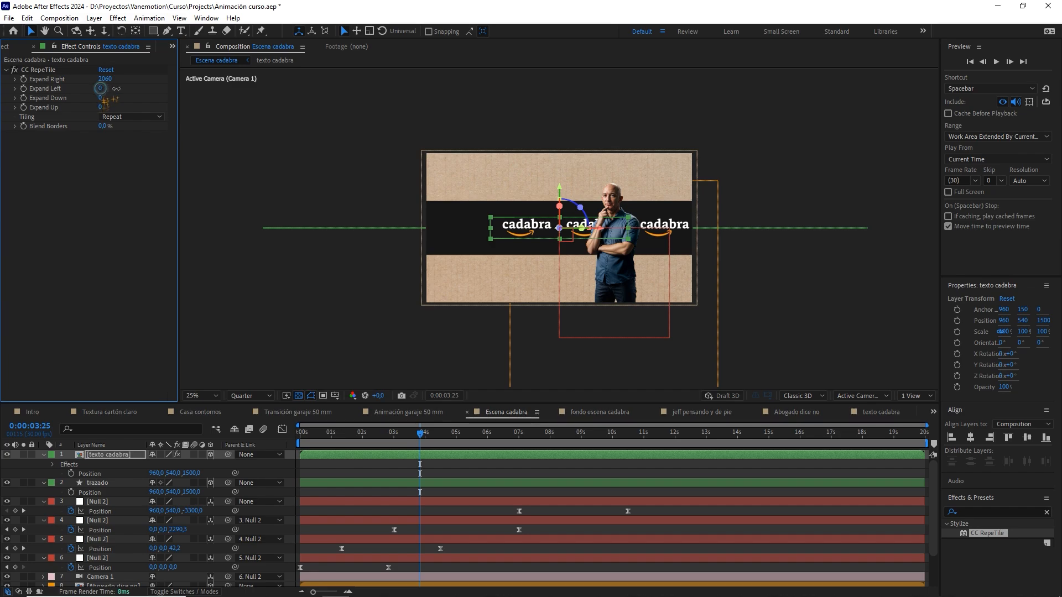
{"action": "left_click_drag", "start_coordinate": [99, 89], "coordinate": [173, 89]}
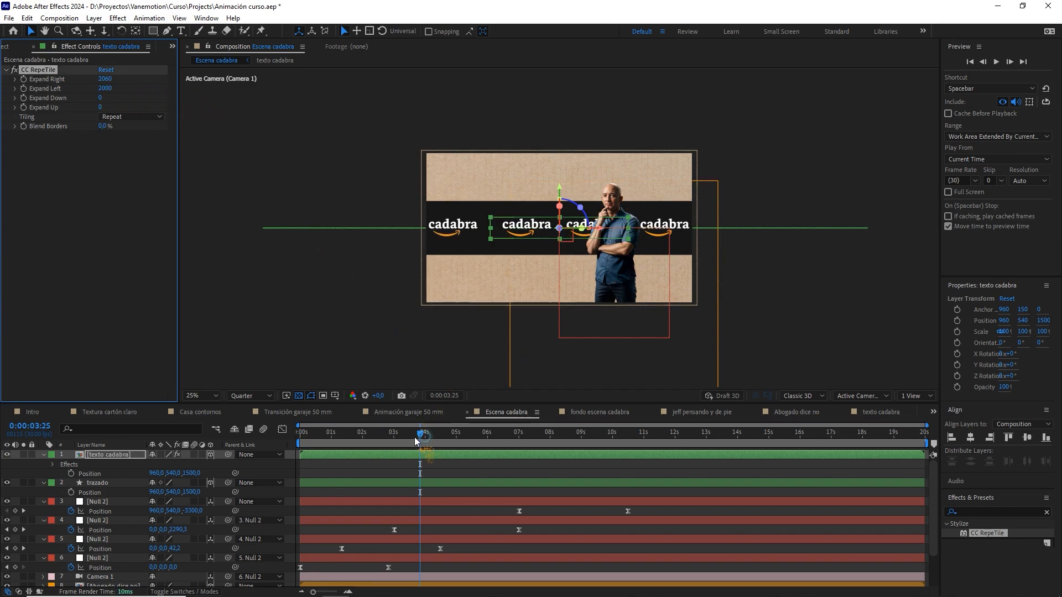
{"action": "left_click_drag", "start_coordinate": [415, 438], "coordinate": [494, 440]}
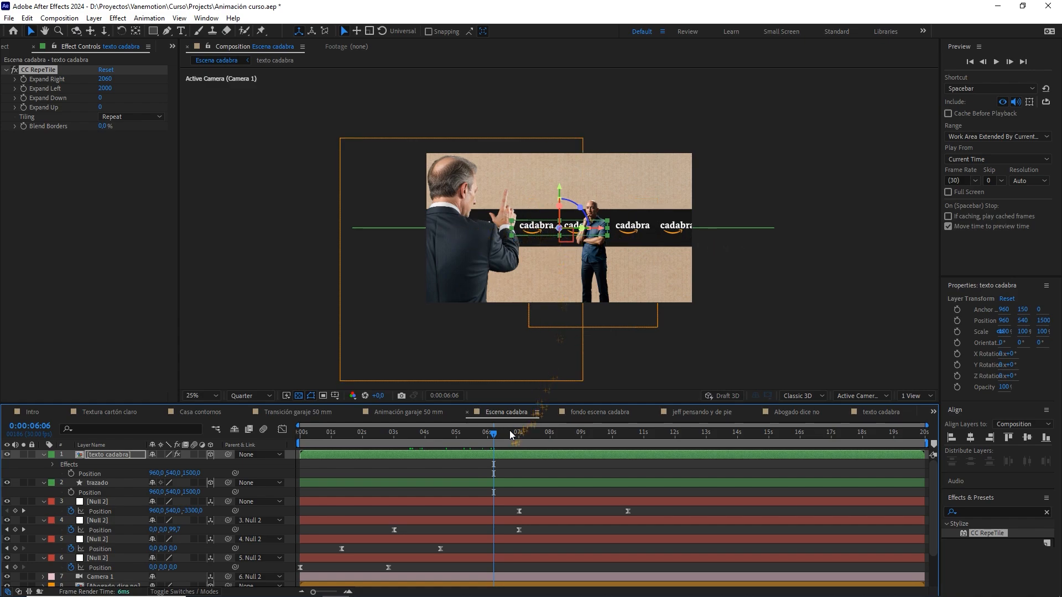
{"action": "left_click_drag", "start_coordinate": [498, 432], "coordinate": [433, 441]}
{"action": "key", "text": "period"}
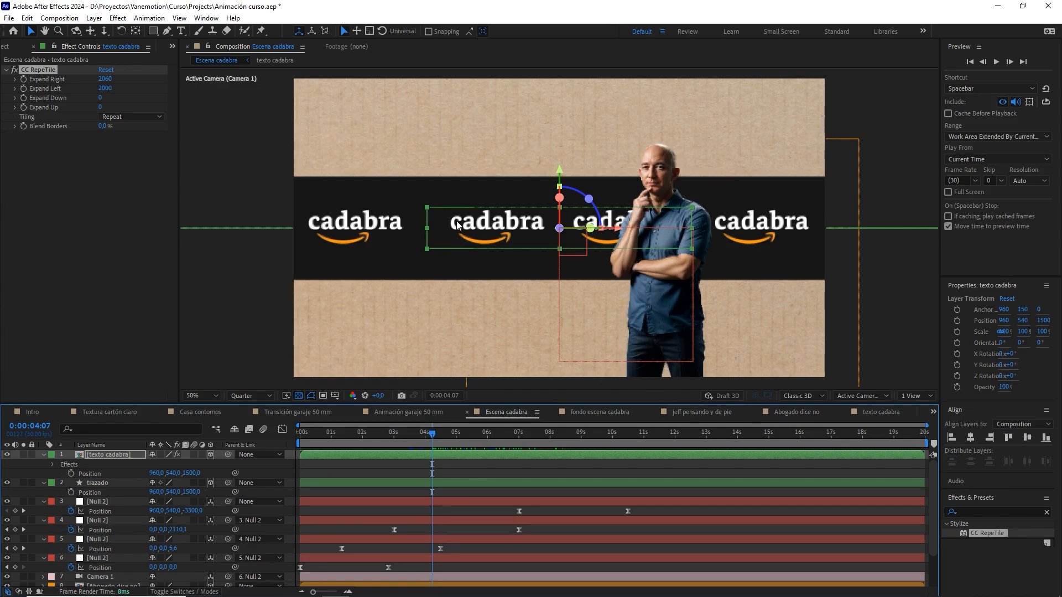
- Inside texto cadabra, nudge the left text-and-logo pair left and the right pair right to even the spacing, and return to Escena cadabra
{"action": "double_click", "coordinate": [121, 455]}
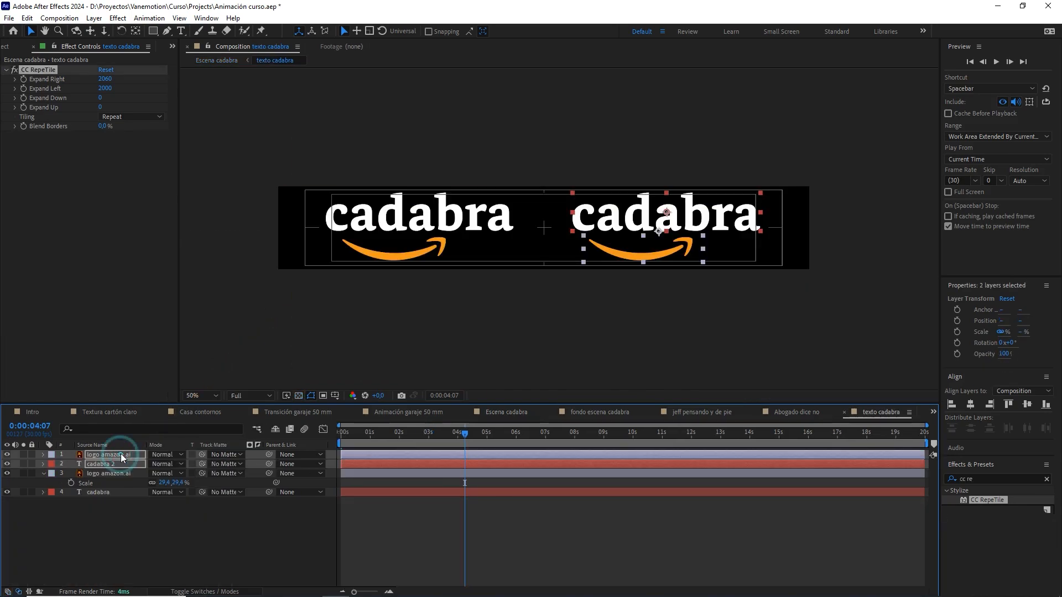
{"action": "left_click_drag", "start_coordinate": [489, 167], "coordinate": [397, 262]}
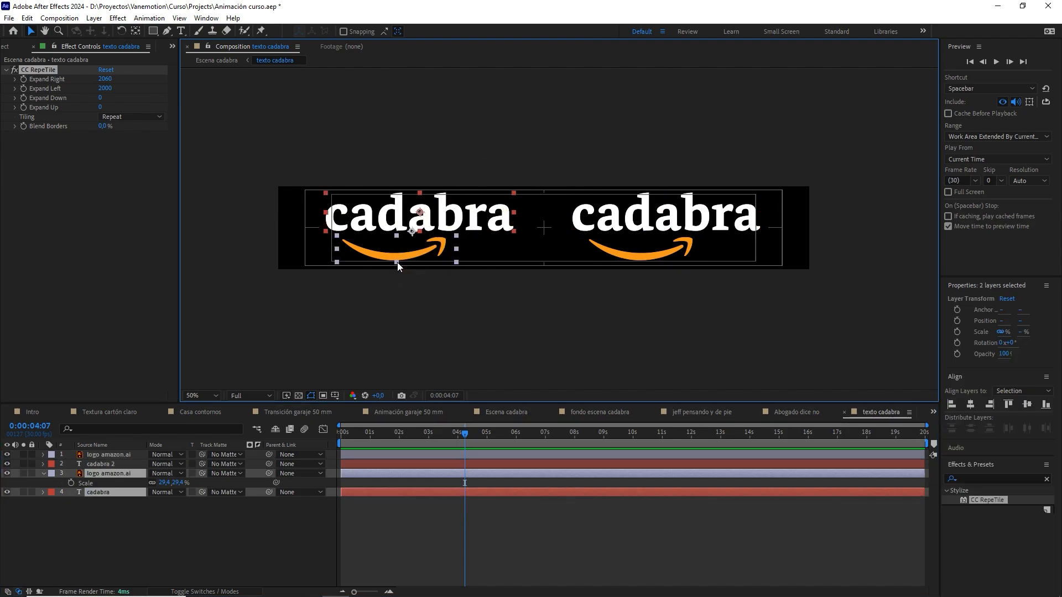
{"action": "key", "text": "shift+Left"}
{"action": "left_click_drag", "start_coordinate": [601, 167], "coordinate": [666, 303]}
{"action": "key", "text": "shift+Right"}
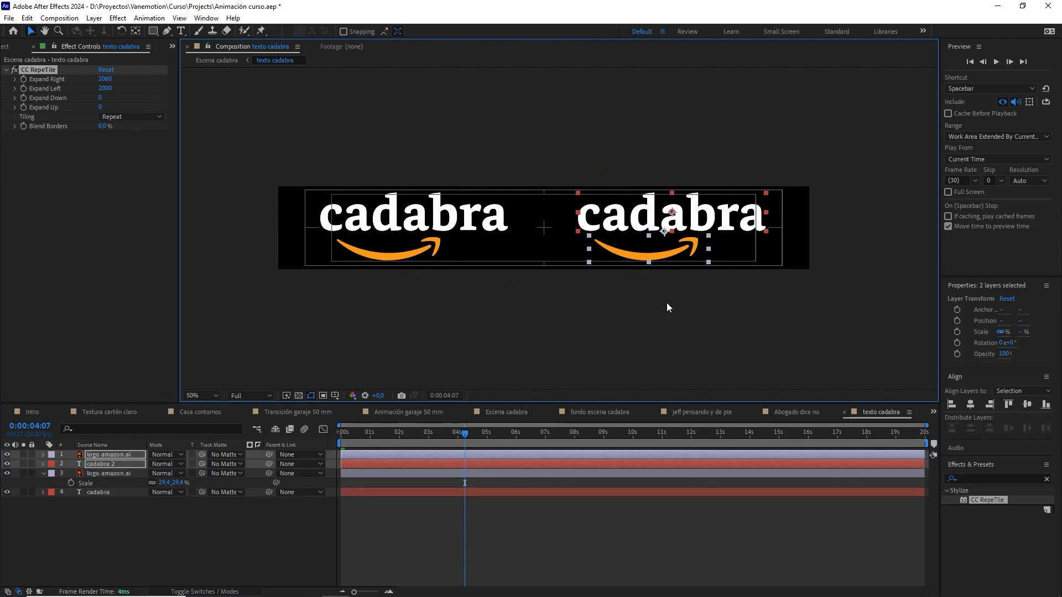
{"action": "left_click", "coordinate": [509, 411]}
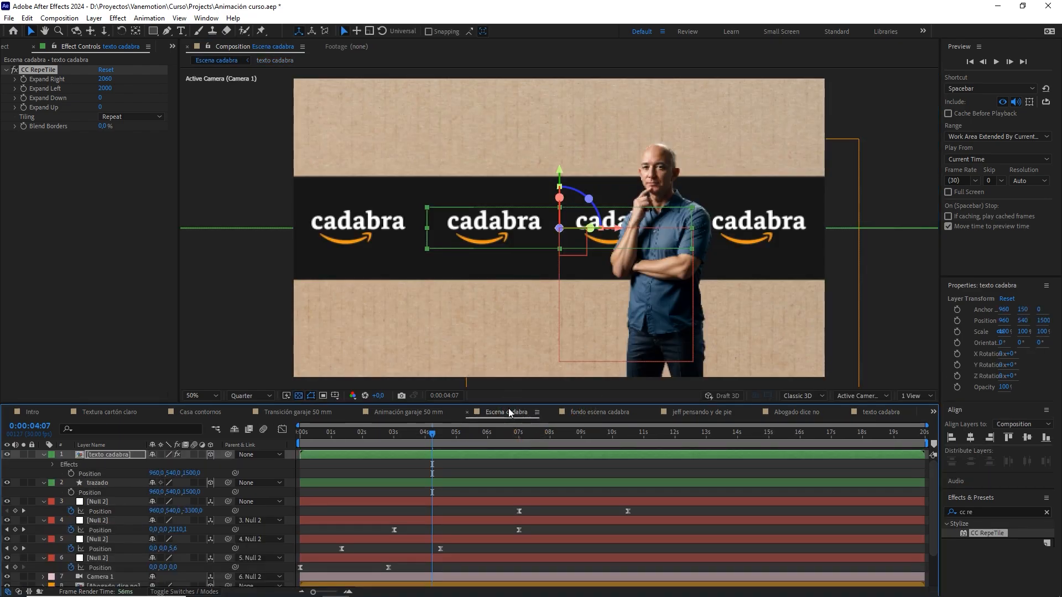
{"action": "left_click", "coordinate": [268, 170]}
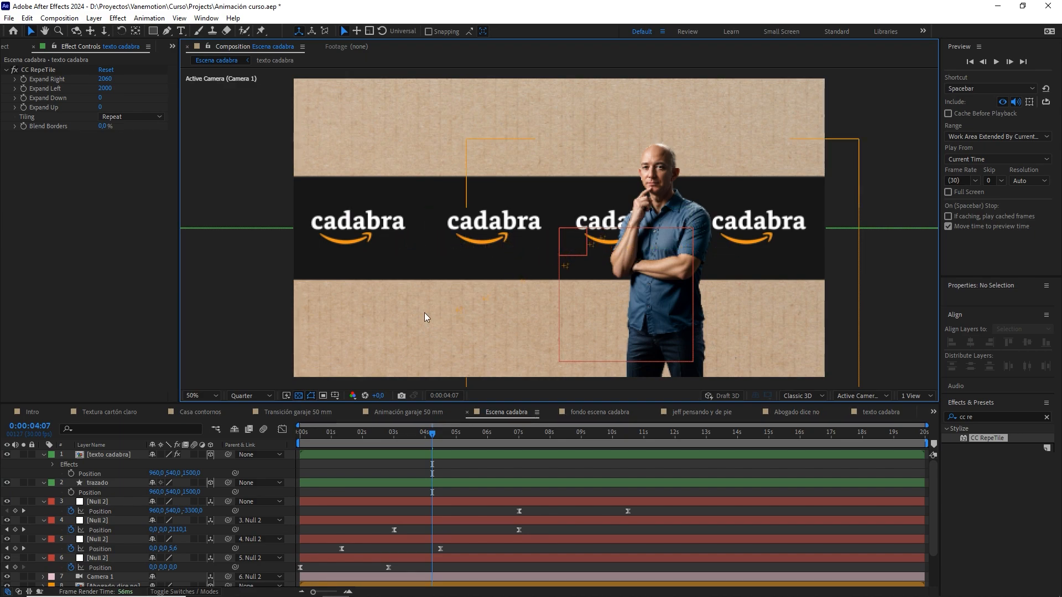
- Apply the Offset effect to the texto cadabra layer and set Shift Center To to 1451, 150
{"action": "left_click", "coordinate": [128, 458]}
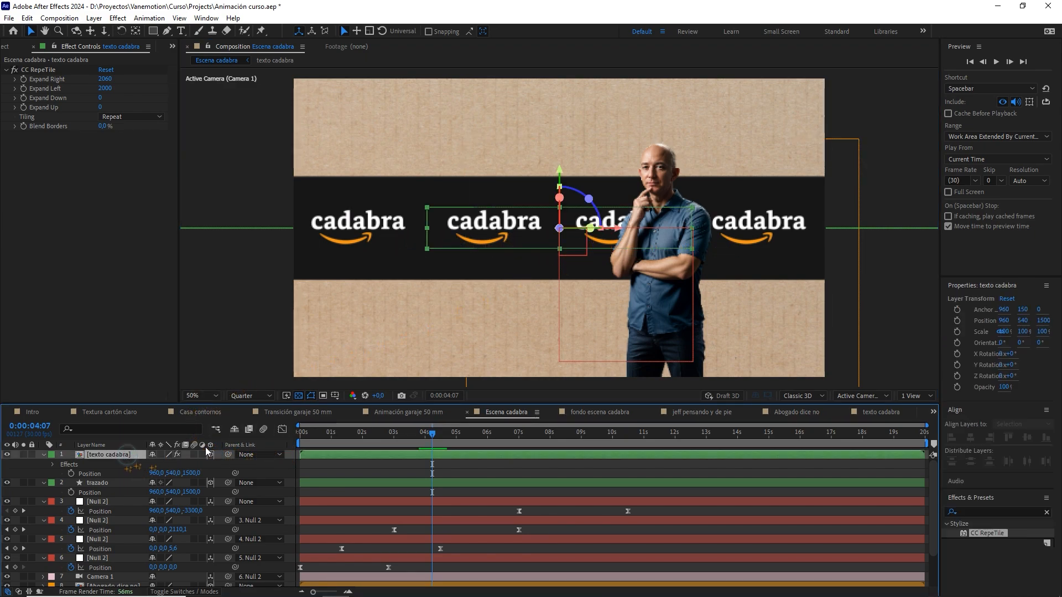
{"action": "left_click", "coordinate": [1046, 512]}
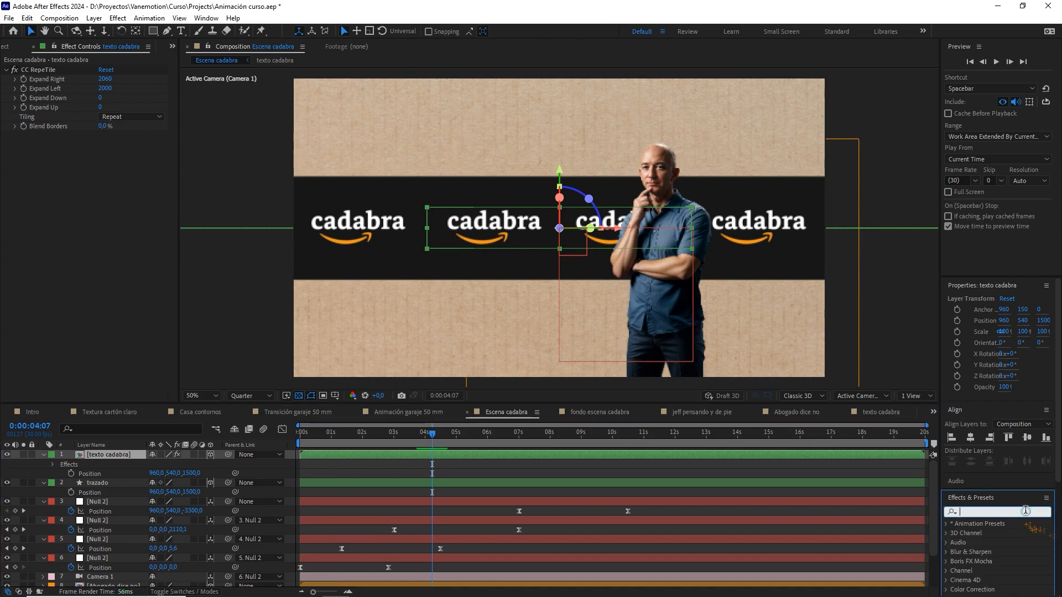
{"action": "type", "text": "off"}
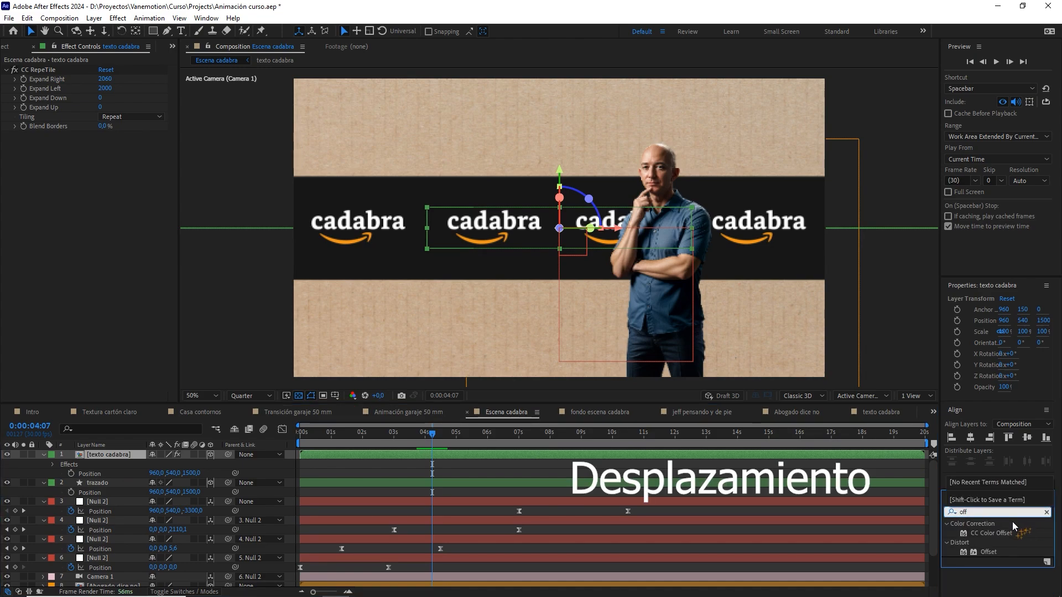
{"action": "left_click_drag", "start_coordinate": [988, 552], "coordinate": [98, 456]}
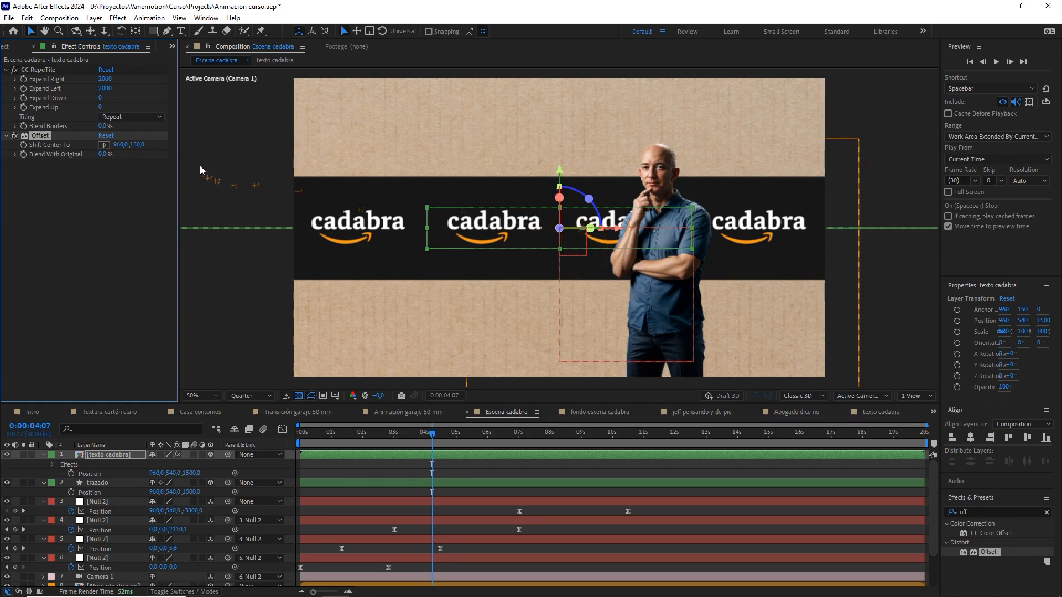
{"action": "left_click_drag", "start_coordinate": [118, 144], "coordinate": [396, 154]}
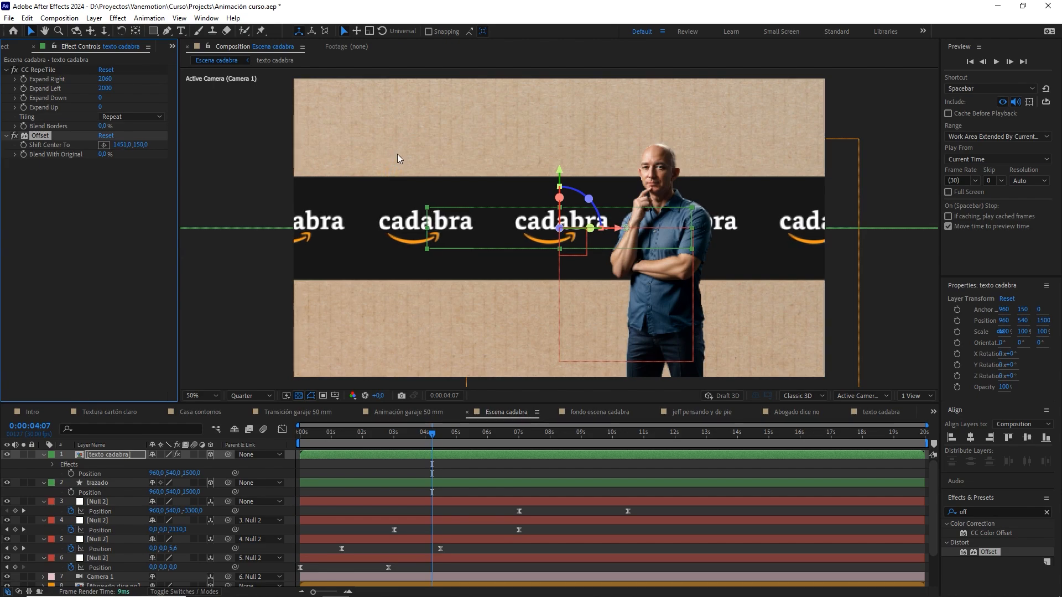
{"action": "left_click", "coordinate": [574, 468]}
{"action": "scroll", "coordinate": [562, 360], "scroll_direction": "down", "scroll_amount": 2}
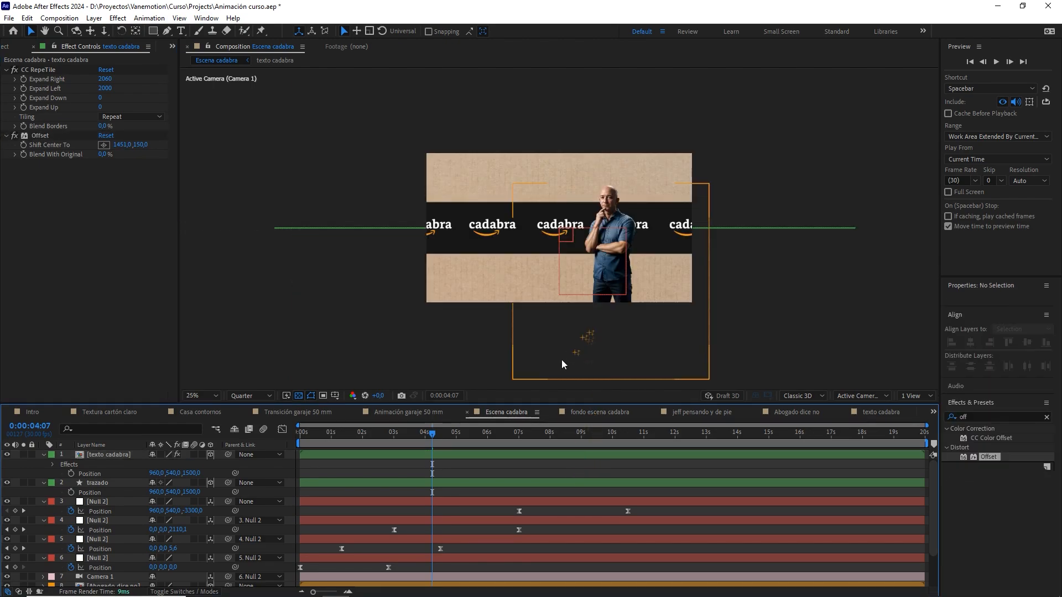
- At 0:00:07:08, move the Abogado dice no layer inward to an X position of about 550
{"action": "left_click_drag", "start_coordinate": [451, 441], "coordinate": [527, 437]}
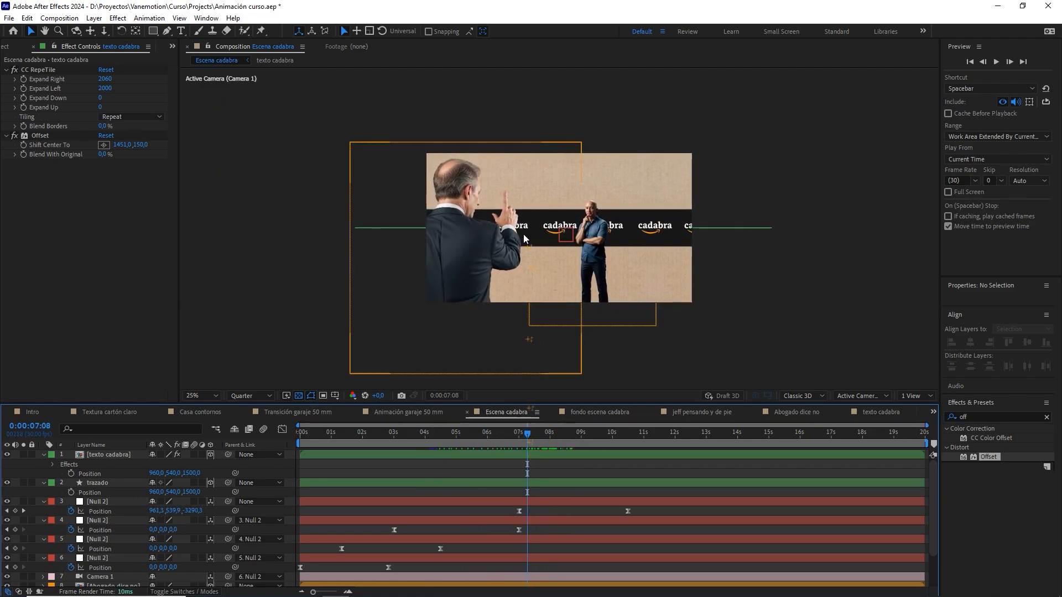
{"action": "left_click", "coordinate": [381, 157]}
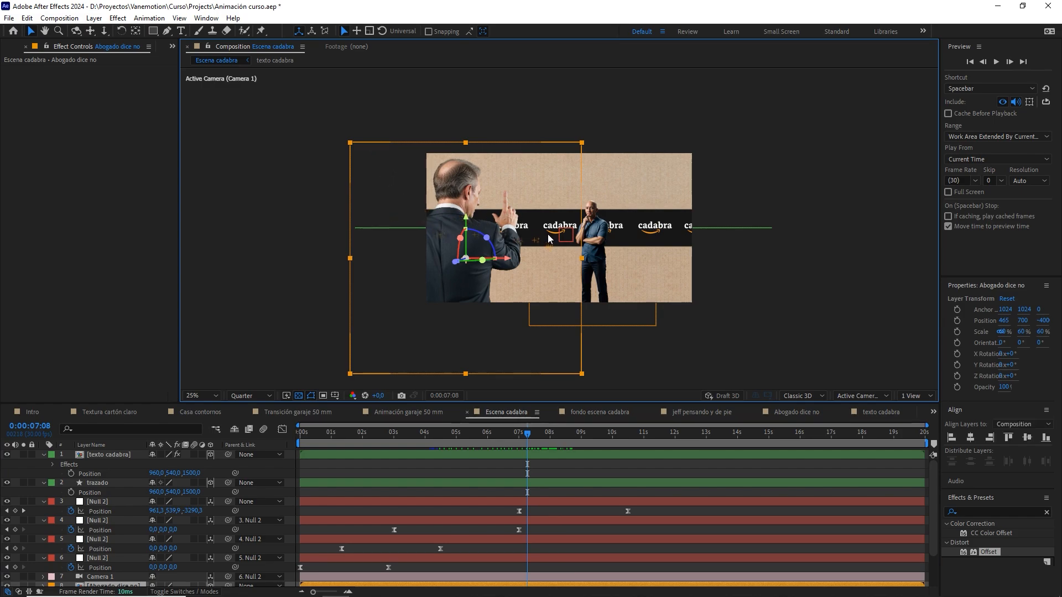
{"action": "key", "text": "period"}
{"action": "mouse_move", "coordinate": [527, 259]}
{"action": "left_mouse_down"}
{"action": "mouse_move", "coordinate": [535, 236]}
{"action": "mouse_move", "coordinate": [513, 249]}
{"action": "mouse_move", "coordinate": [530, 248]}
{"action": "left_mouse_up"}
{"action": "key", "text": "comma"}
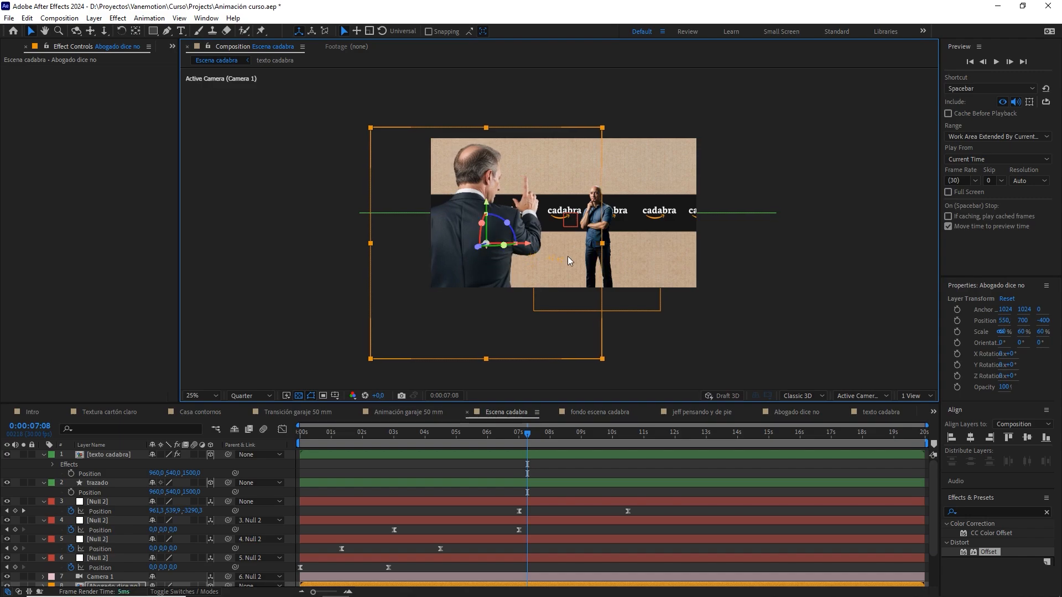
{"action": "key", "text": "period"}
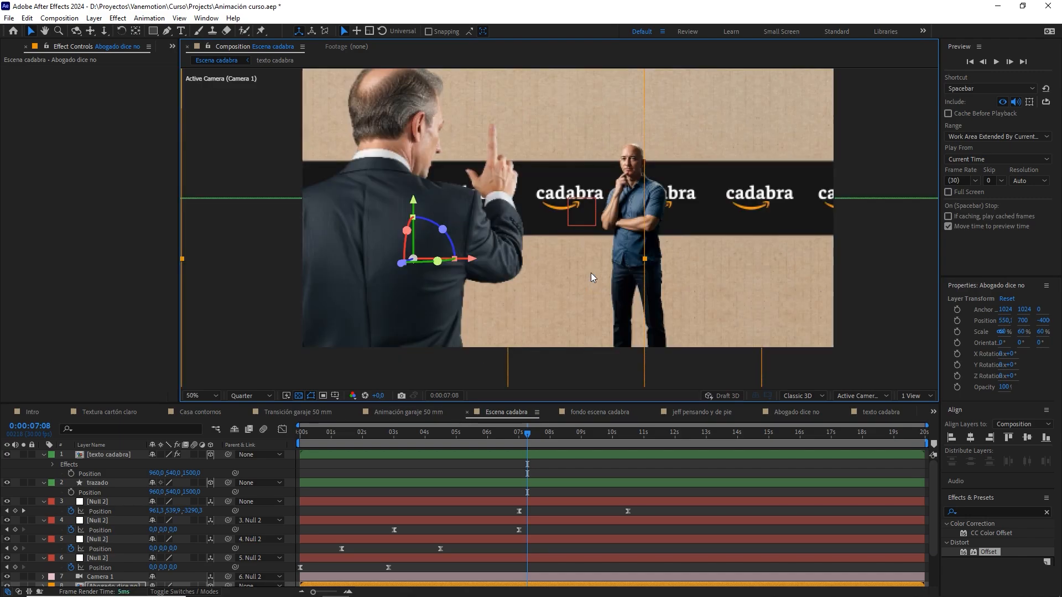
{"action": "key", "text": "comma"}
- Preview the Escena cadabra animation from 0:00:04:10 and return the playhead to the start of the timeline
{"action": "left_click", "coordinate": [542, 434]}
{"action": "left_click_drag", "start_coordinate": [556, 440], "coordinate": [436, 439]}
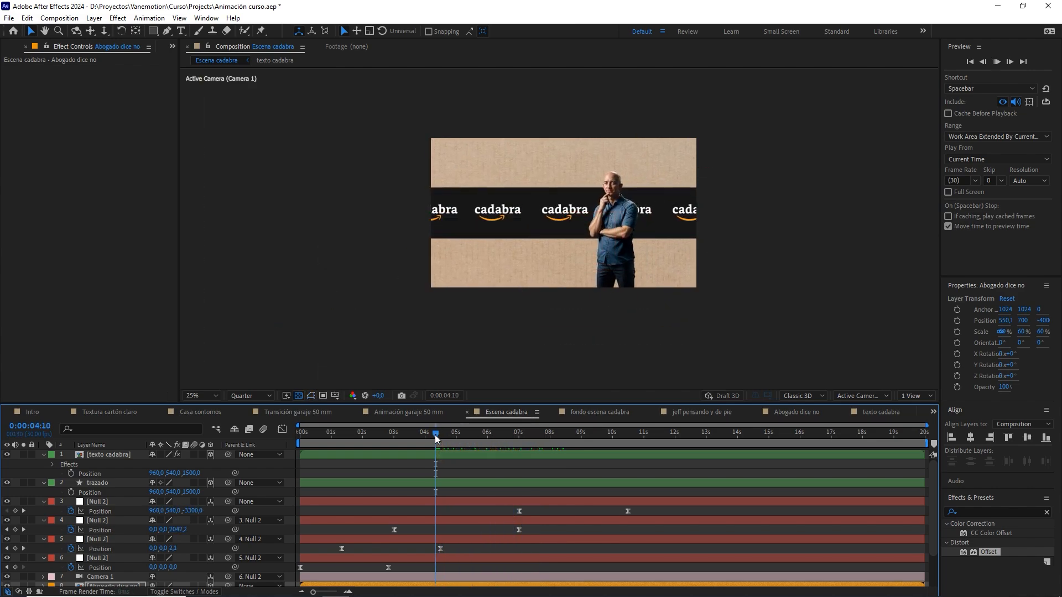
{"action": "key", "text": "space"}
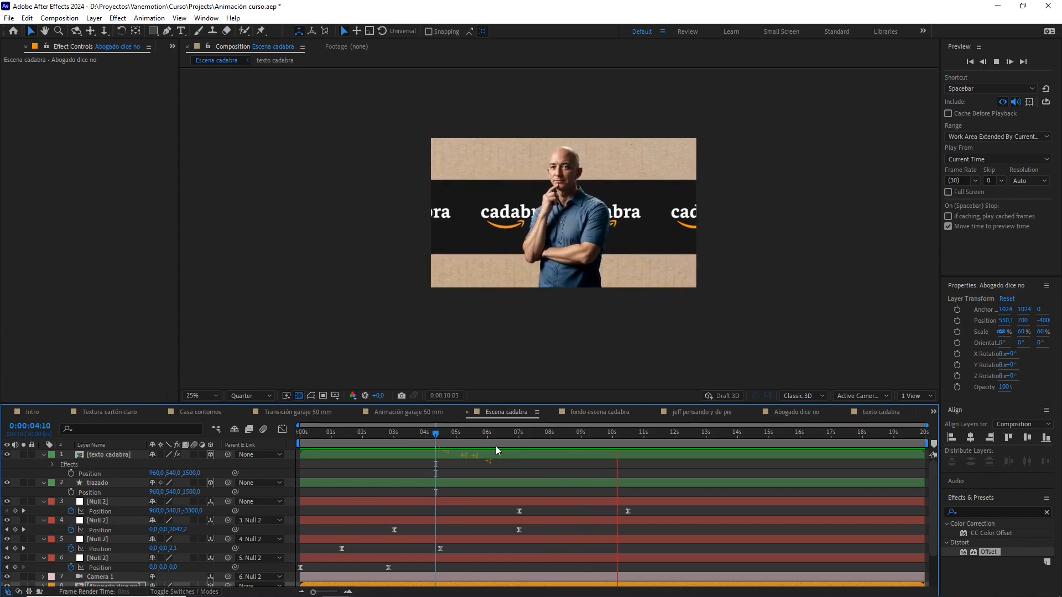
{"action": "key", "text": "space"}
{"action": "left_click_drag", "start_coordinate": [514, 434], "coordinate": [276, 438]}
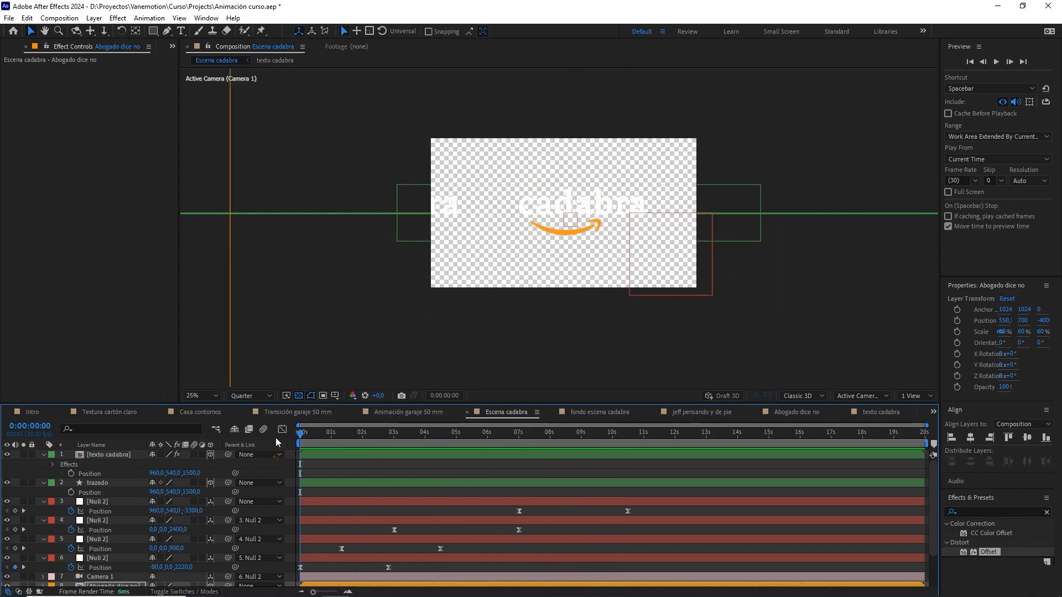
- Collapse the properties of all Escena cadabra layers and move the playhead to 0:00:05:12
{"action": "key", "text": "ctrl+a"}
{"action": "left_click", "coordinate": [43, 455]}
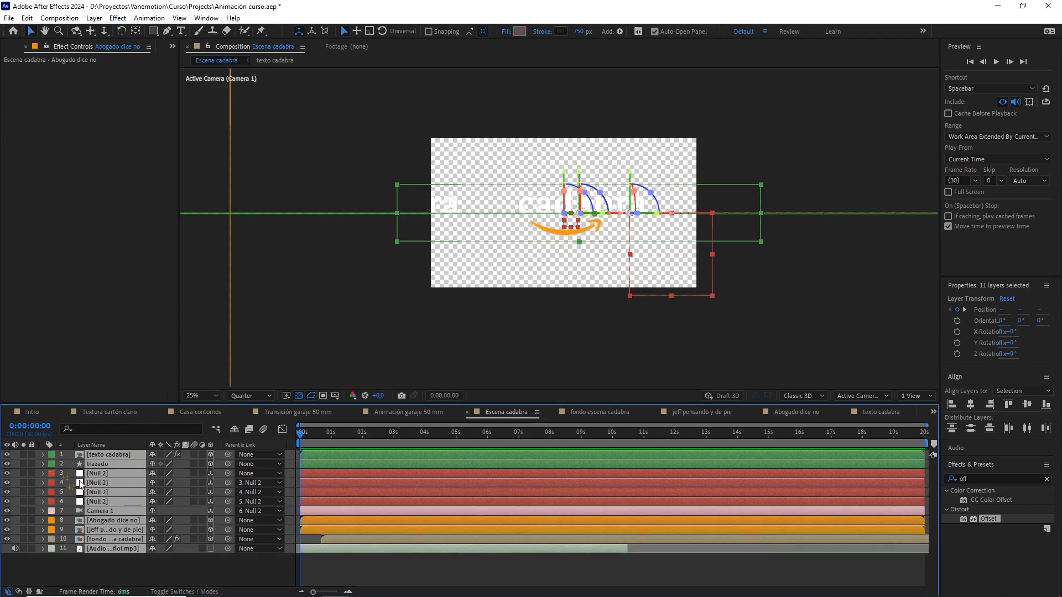
{"action": "left_click", "coordinate": [162, 562]}
{"action": "left_click_drag", "start_coordinate": [383, 440], "coordinate": [470, 437]}
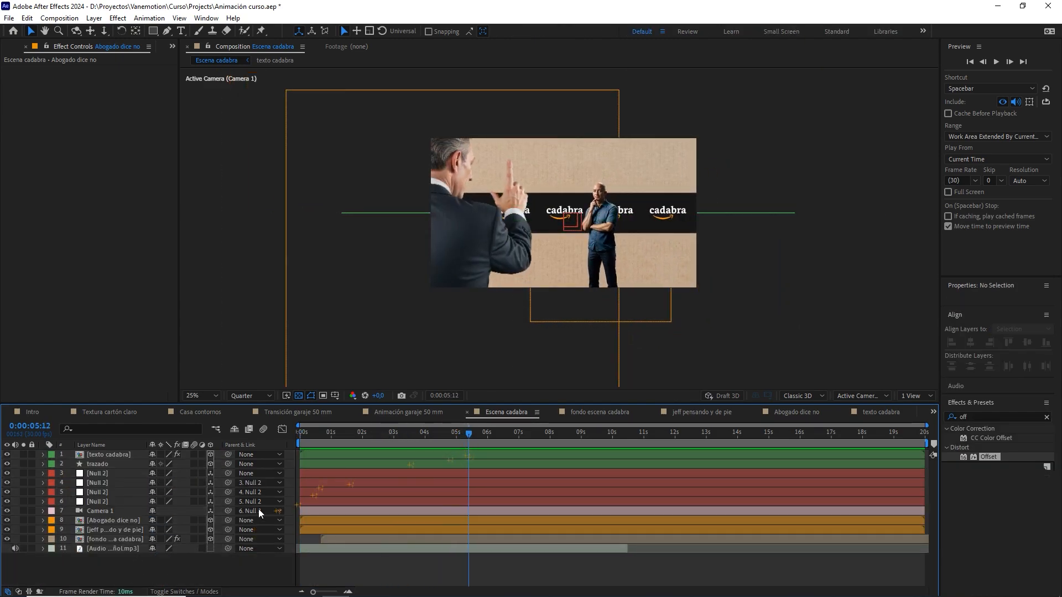
- Create a white Point light at 100% intensity that casts shadows with 35% darkness and 10 px diffusion
{"action": "right_click", "coordinate": [180, 566]}
{"action": "mouse_move", "coordinate": [287, 431]}
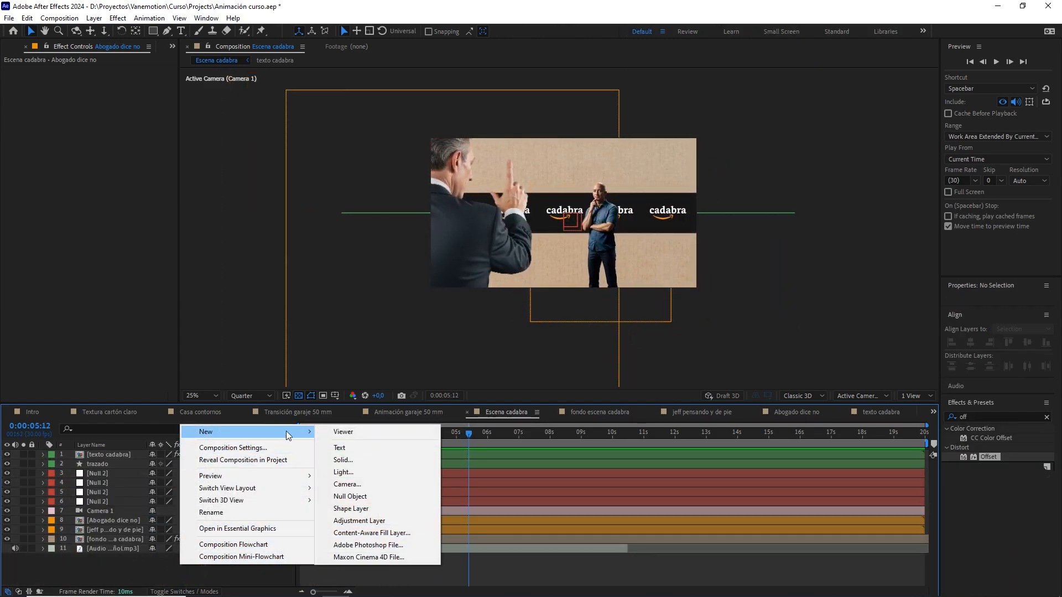
{"action": "left_click", "coordinate": [371, 474]}
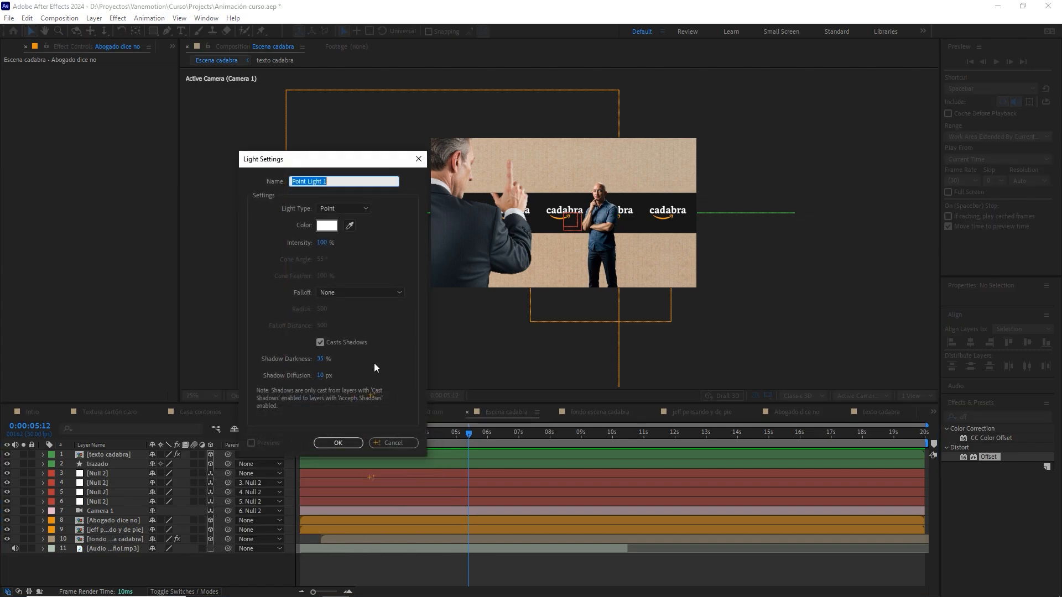
{"action": "left_click", "coordinate": [342, 208]}
{"action": "left_click", "coordinate": [342, 245]}
{"action": "left_click", "coordinate": [325, 243]}
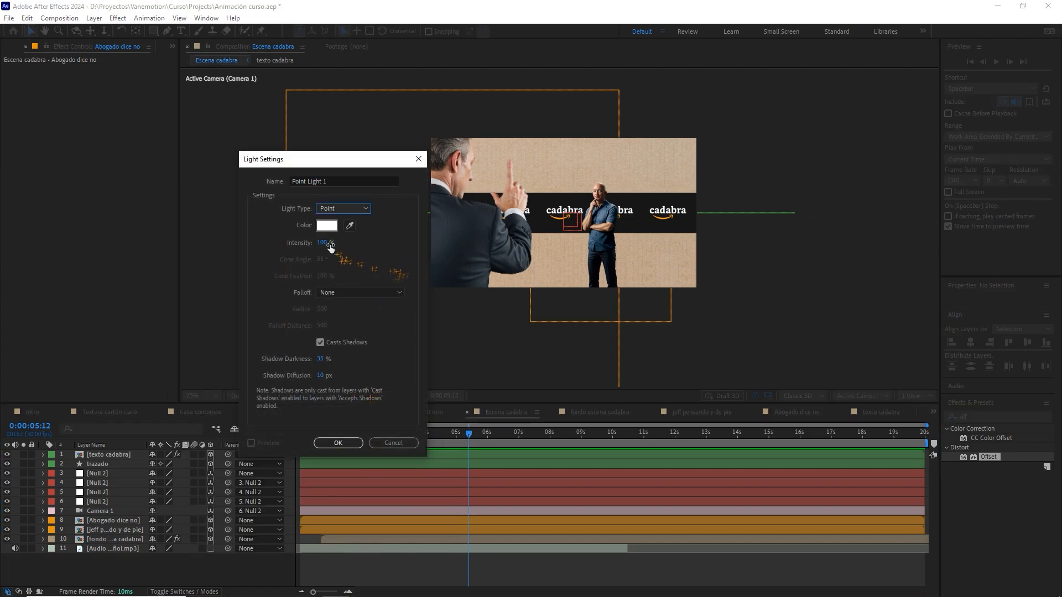
{"action": "left_click", "coordinate": [322, 359]}
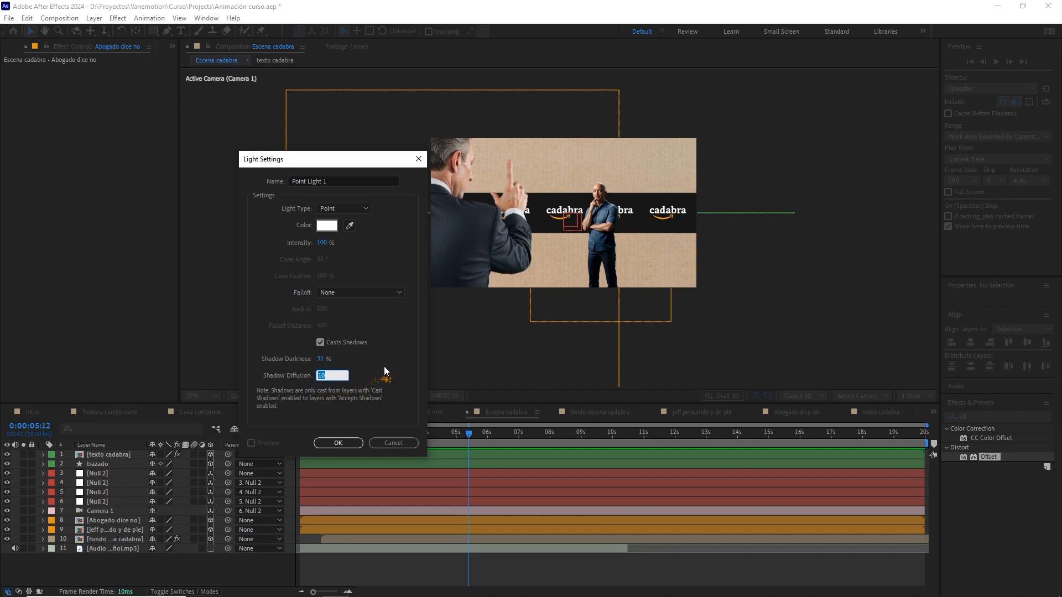
{"action": "left_click", "coordinate": [367, 349]}
{"action": "left_click", "coordinate": [338, 442]}
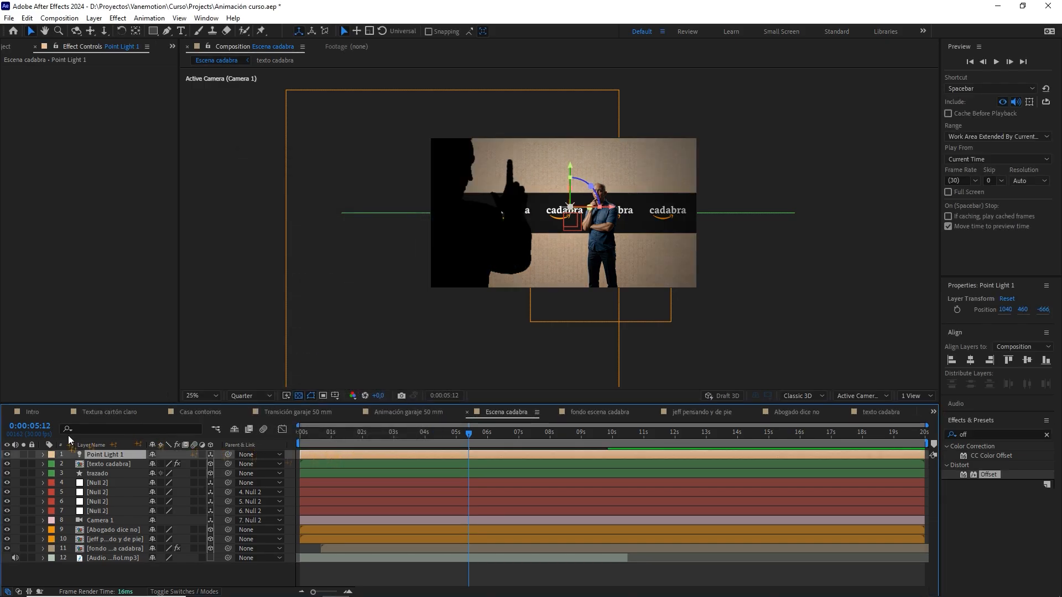
- Turn off Accepts Lights in the Material Options of the Abogado dice no layer and collapse its properties
{"action": "left_click", "coordinate": [327, 108]}
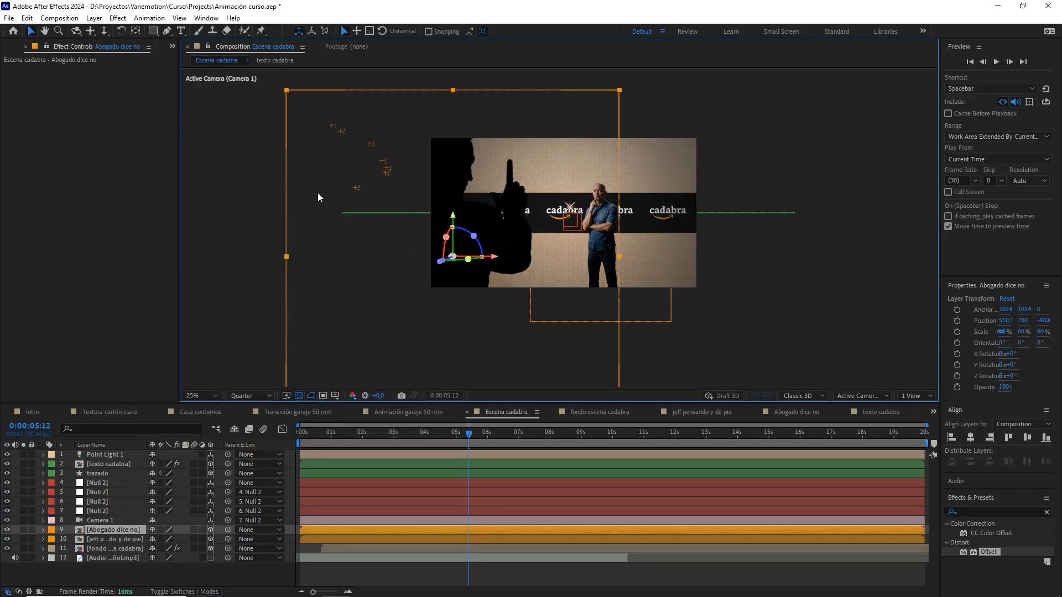
{"action": "left_click", "coordinate": [43, 530]}
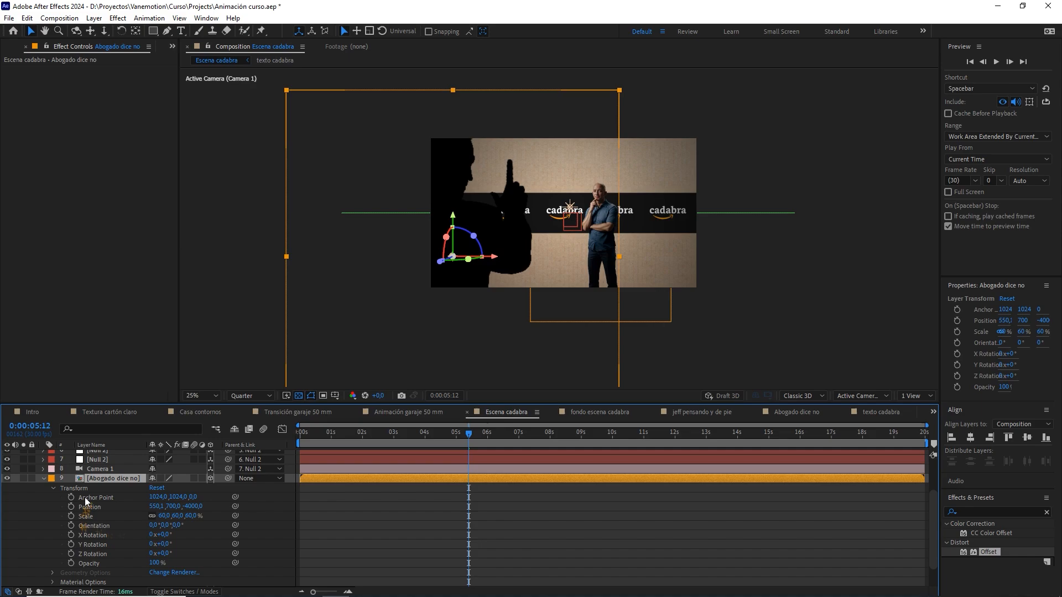
{"action": "left_click", "coordinate": [53, 582]}
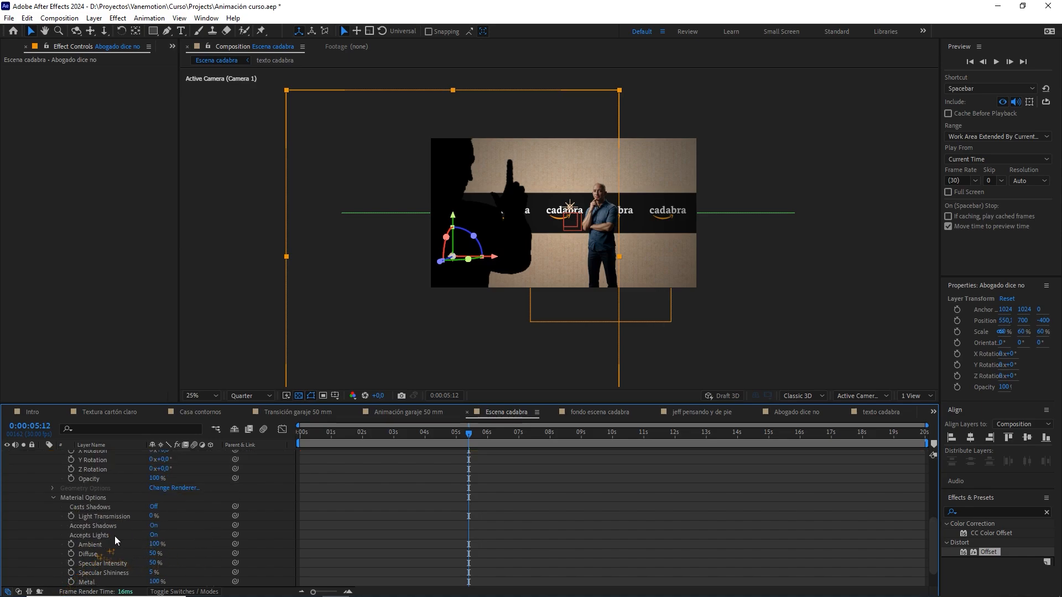
{"action": "left_click", "coordinate": [152, 536]}
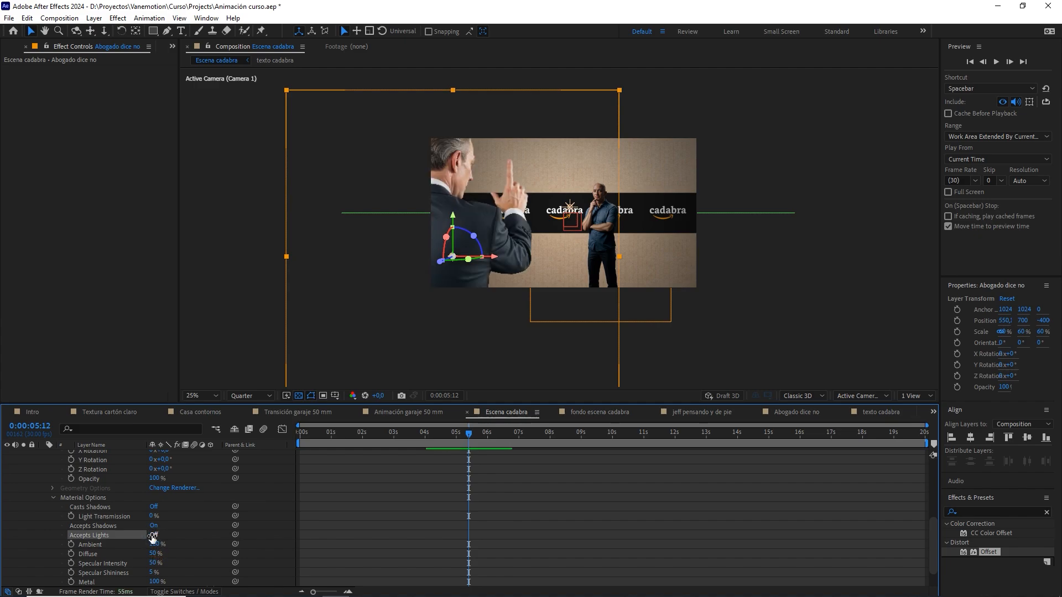
{"action": "scroll", "coordinate": [137, 527], "scroll_direction": "up", "scroll_amount": 3}
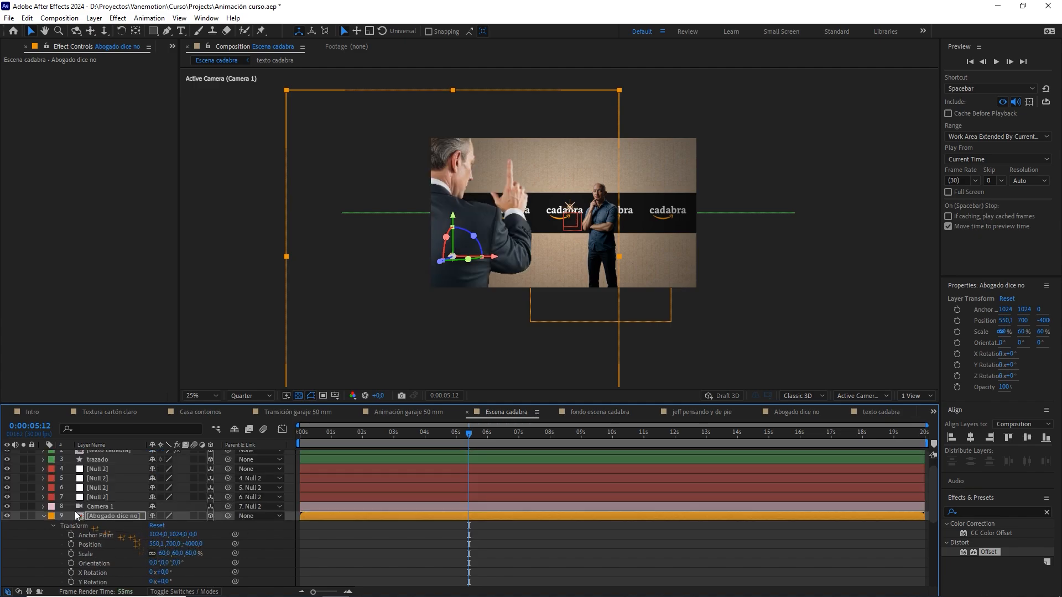
{"action": "left_click", "coordinate": [43, 516]}
- For the jeff pensando y de pie layer, turn Accepts Lights off and Casts Shadows on, then collapse its properties
{"action": "left_click", "coordinate": [101, 539], "text": "shift"}
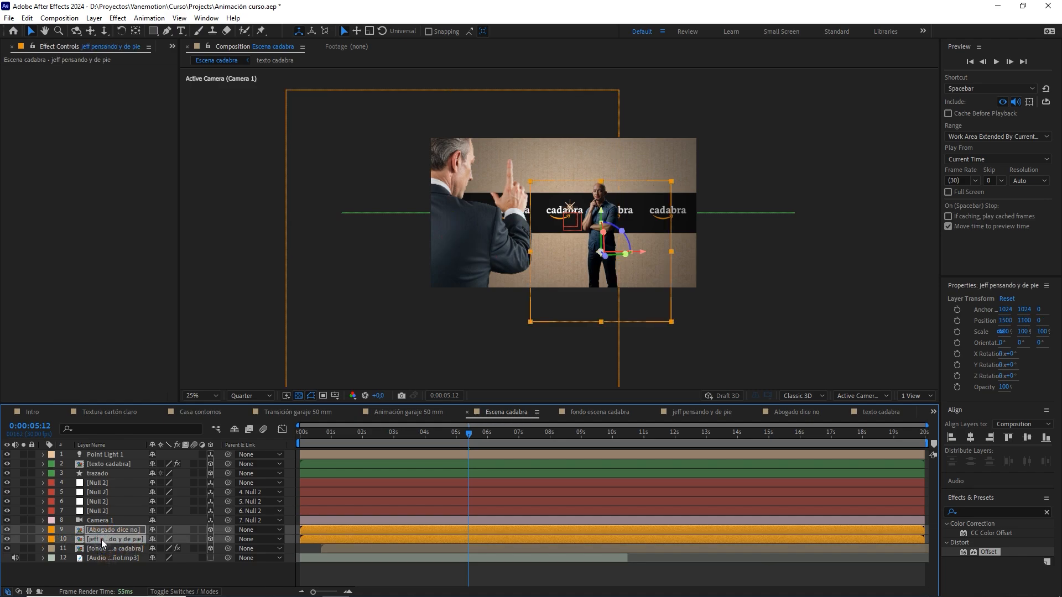
{"action": "scroll", "coordinate": [710, 223], "scroll_direction": "up", "scroll_amount": 2}
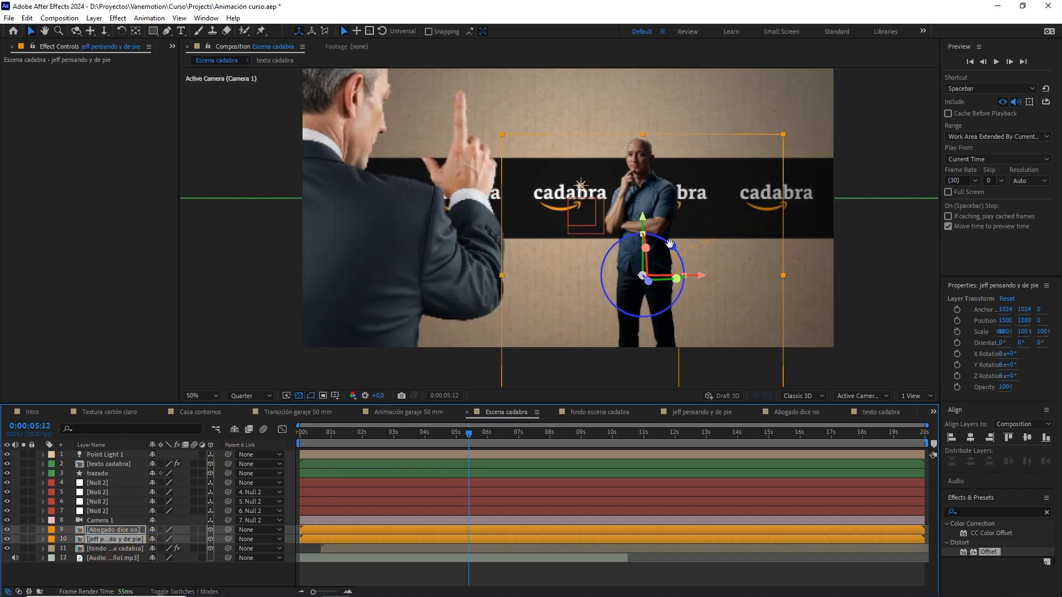
{"action": "left_click_drag", "start_coordinate": [653, 254], "coordinate": [656, 214]}
{"action": "left_click", "coordinate": [146, 570]}
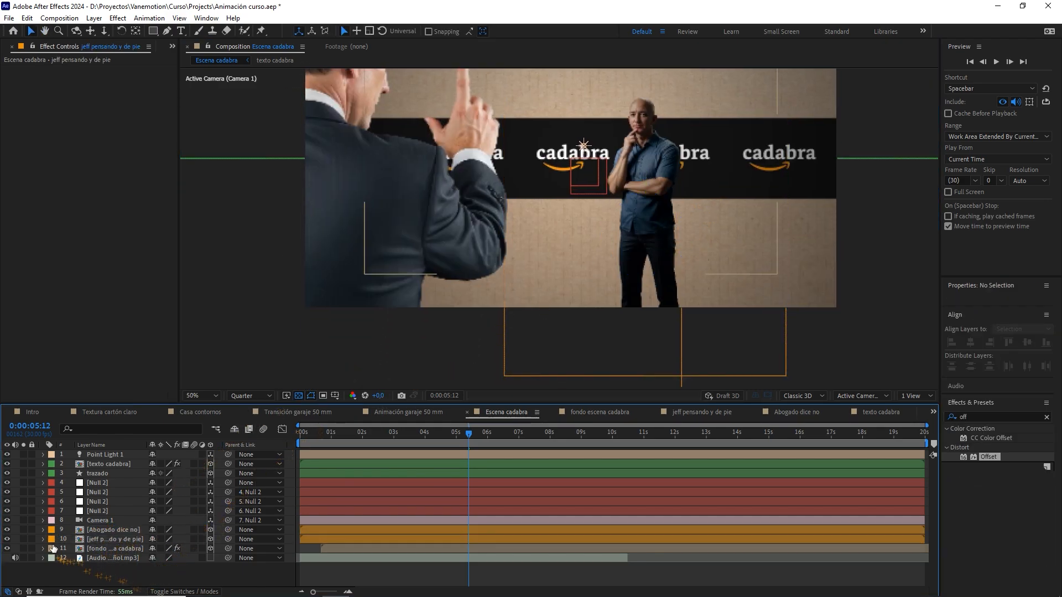
{"action": "left_click", "coordinate": [43, 538], "text": "ctrl"}
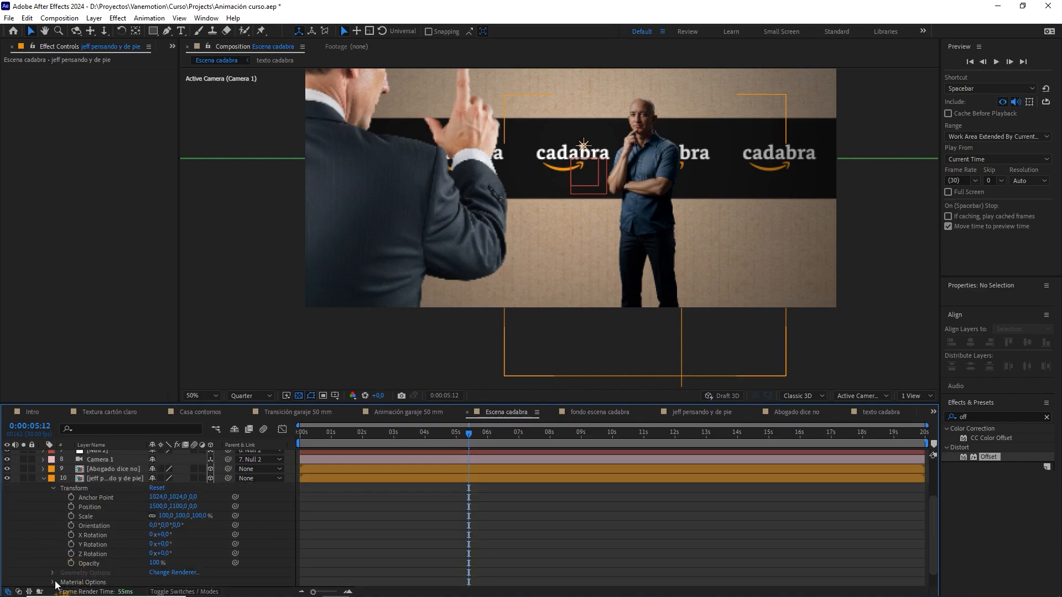
{"action": "scroll", "coordinate": [54, 584], "scroll_direction": "down", "scroll_amount": 2}
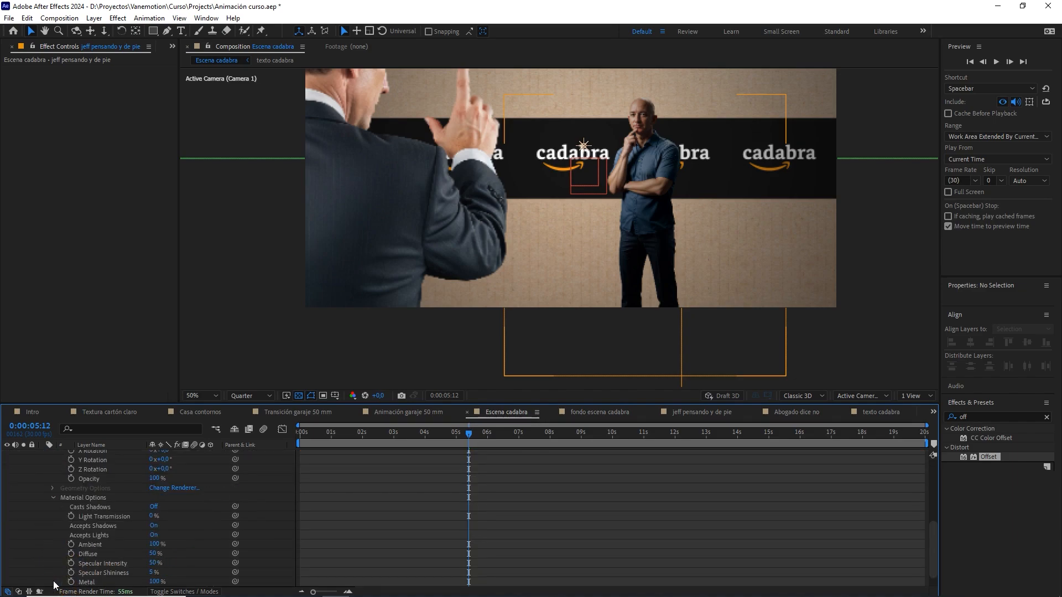
{"action": "left_click", "coordinate": [151, 536]}
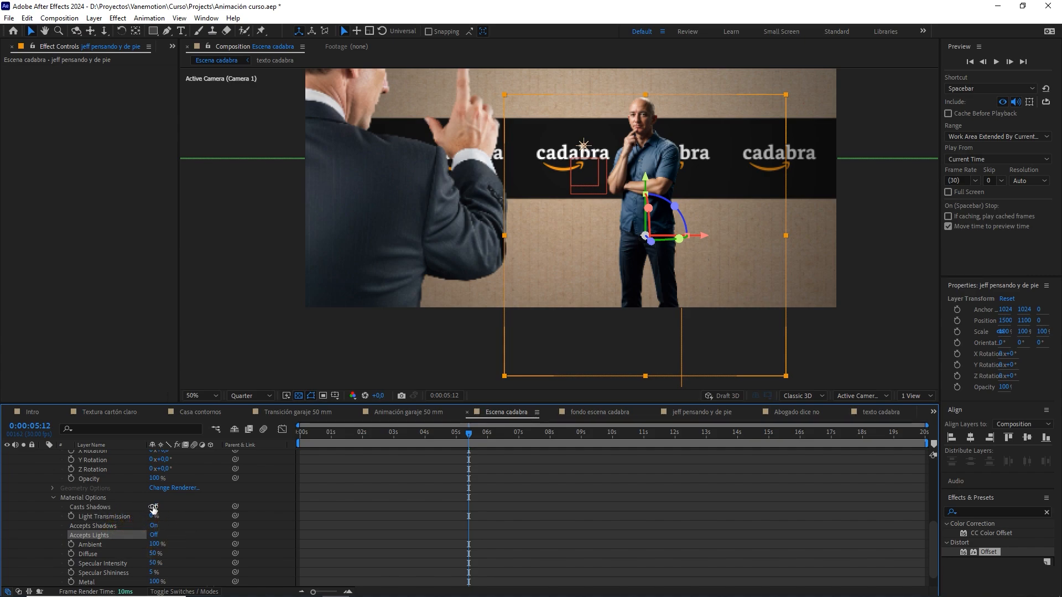
{"action": "left_click", "coordinate": [153, 508]}
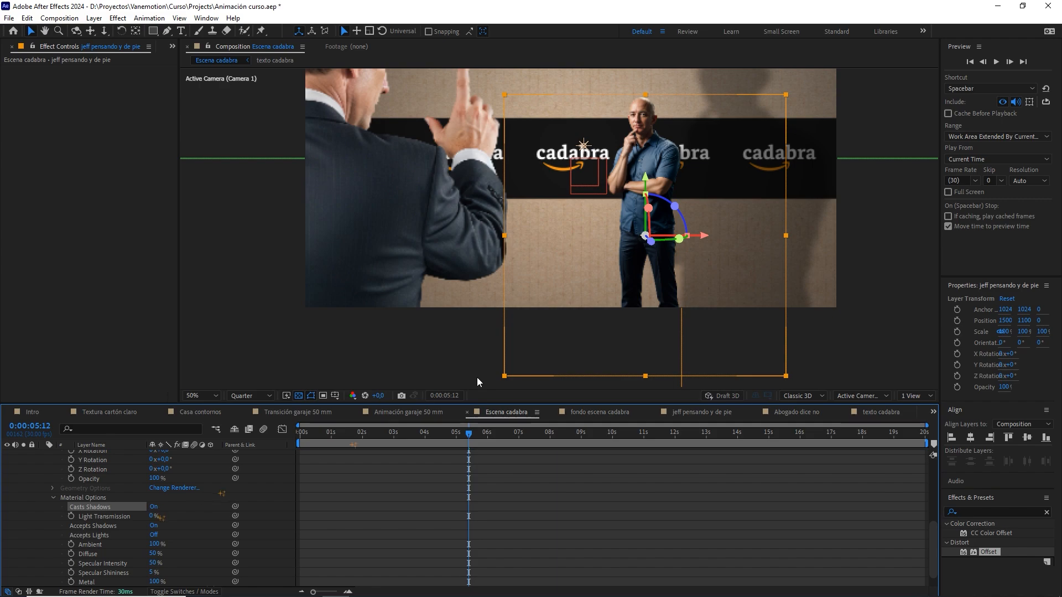
{"action": "scroll", "coordinate": [722, 180], "scroll_direction": "up", "scroll_amount": 2}
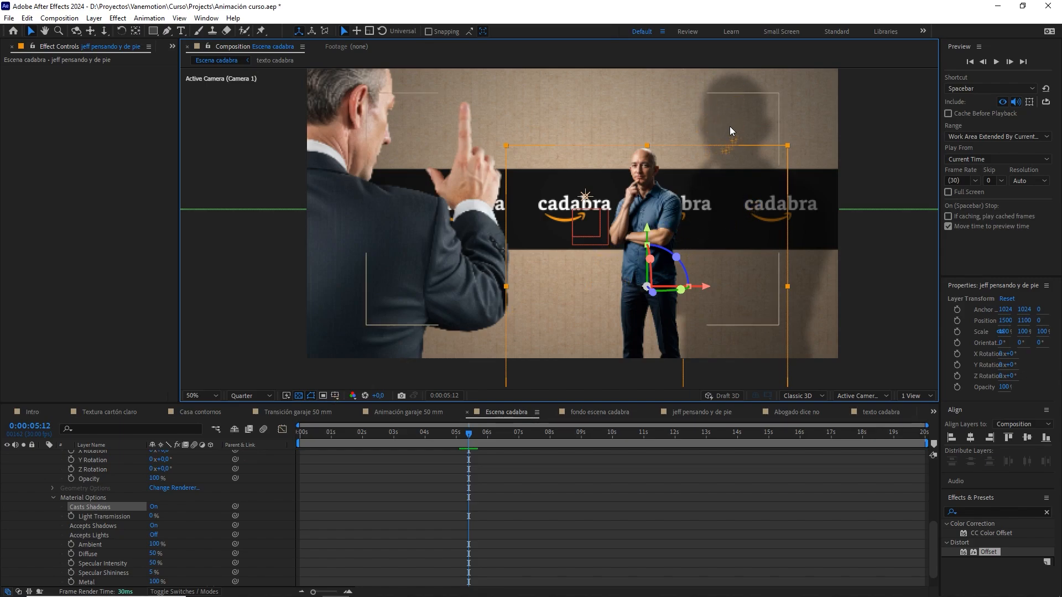
{"action": "scroll", "coordinate": [110, 474], "scroll_direction": "up", "scroll_amount": 4}
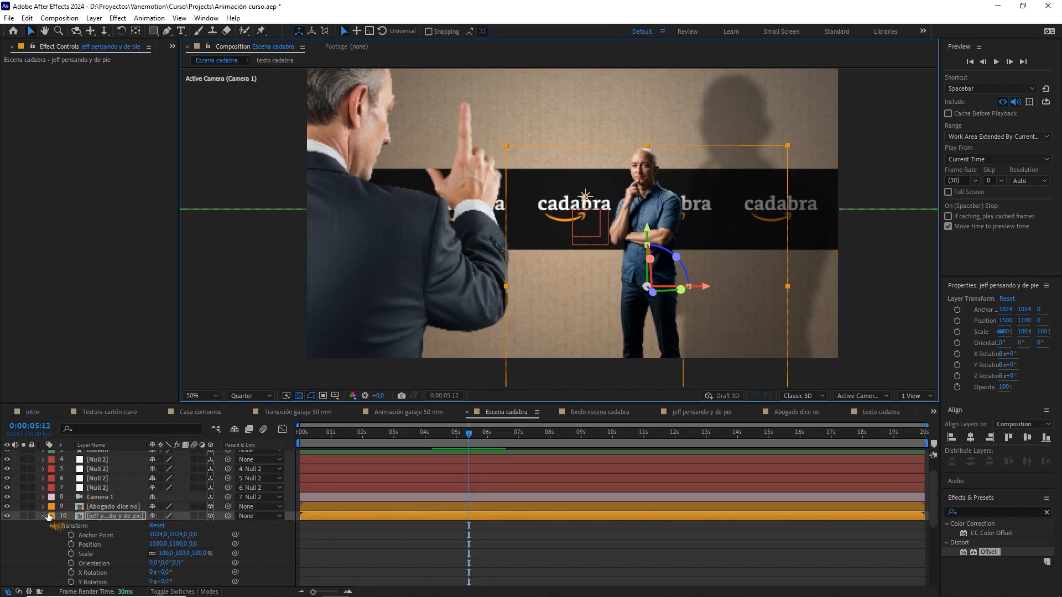
{"action": "left_click", "coordinate": [43, 515]}
- Show the light's Position, switch to a two-view layout and move the light toward the camera to a Z of about -2379
{"action": "left_click", "coordinate": [110, 454]}
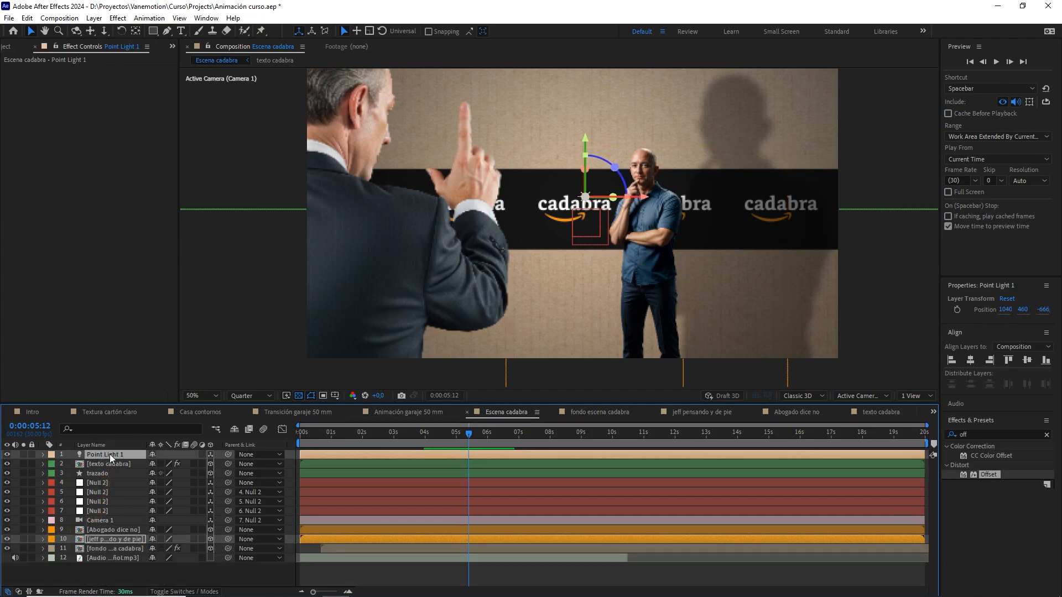
{"action": "key", "text": "p"}
{"action": "left_click", "coordinate": [916, 396]}
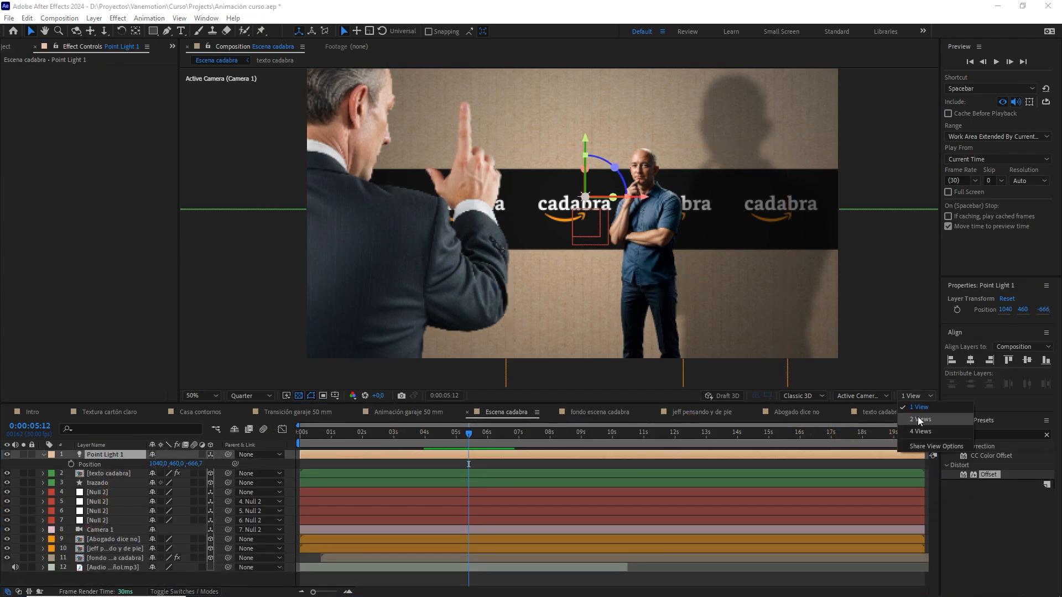
{"action": "left_click", "coordinate": [940, 419]}
{"action": "scroll", "coordinate": [423, 262], "scroll_direction": "up", "scroll_amount": 1}
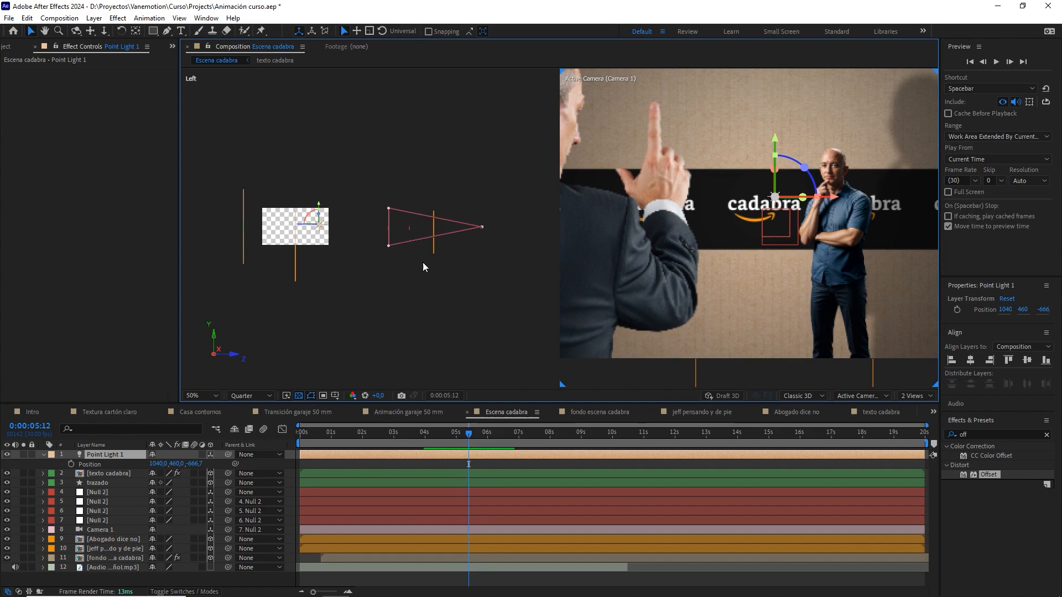
{"action": "left_click_drag", "start_coordinate": [411, 252], "coordinate": [318, 239]}
{"action": "key", "text": "v"}
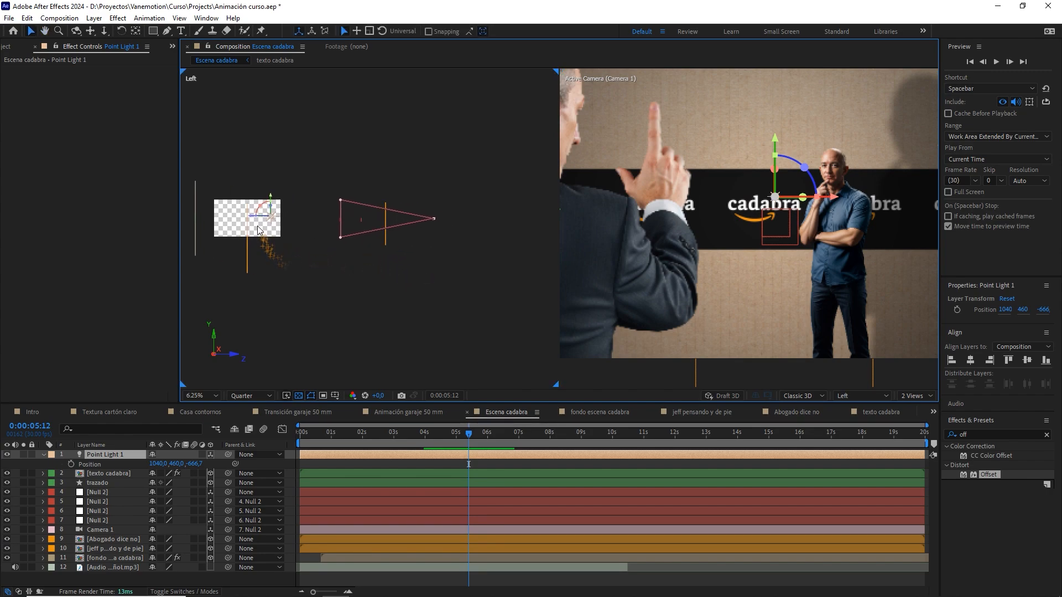
{"action": "left_click_drag", "start_coordinate": [248, 215], "coordinate": [312, 222]}
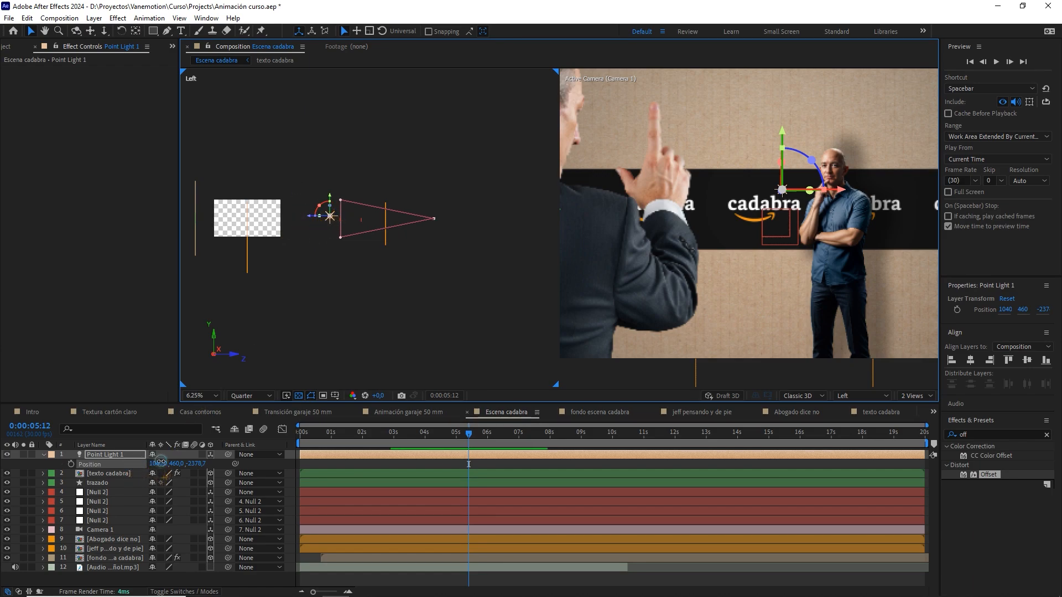
- Set the Point Light 1 position to 500, 610, -3600
{"action": "left_click", "coordinate": [159, 463]}
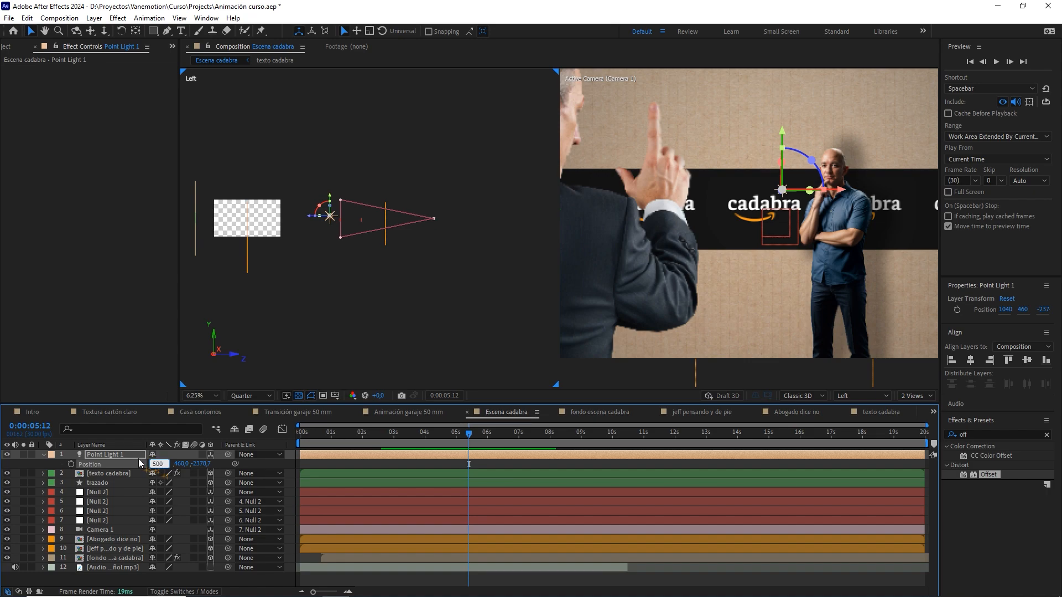
{"action": "key", "text": "Tab"}
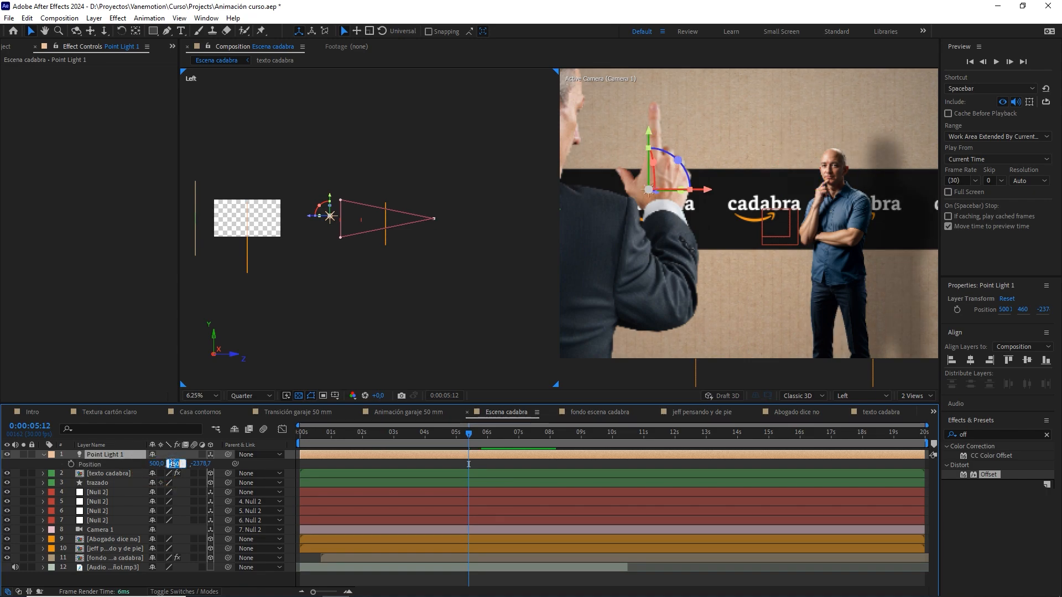
{"action": "type", "text": "610"}
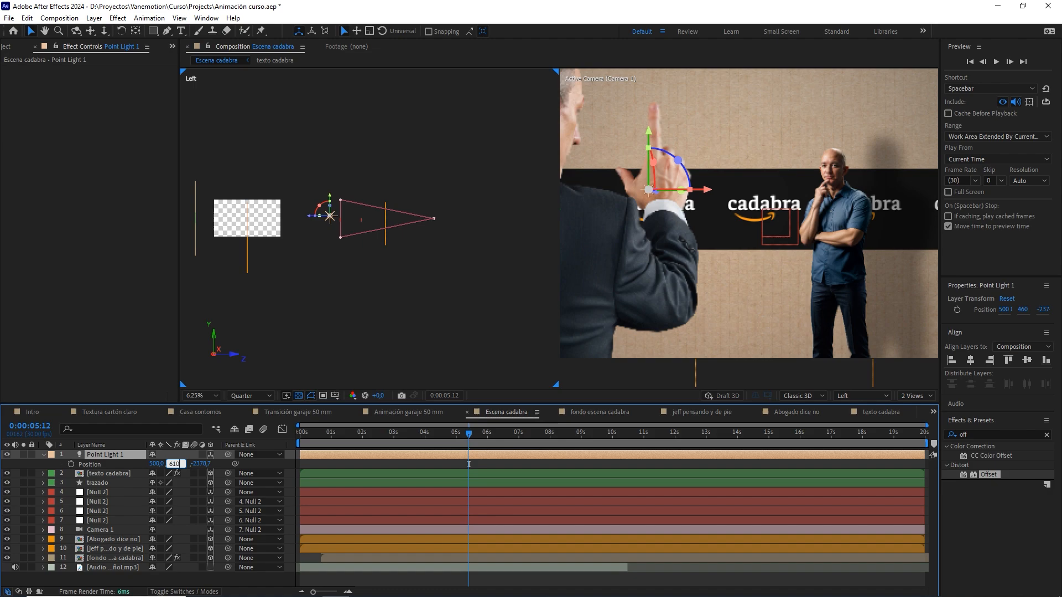
{"action": "key", "text": "Tab"}
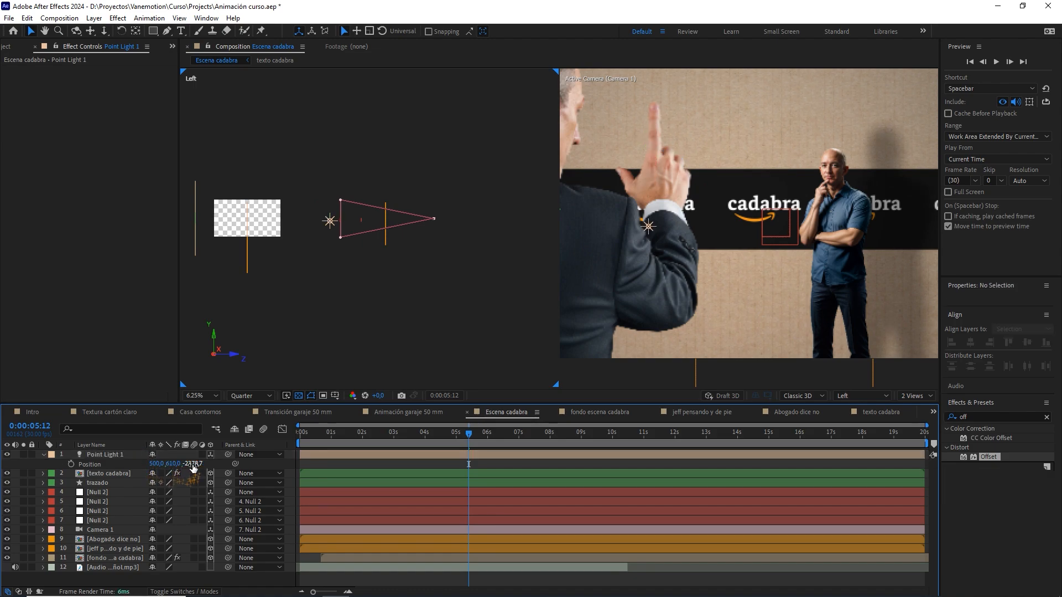
{"action": "type", "text": "-3600"}
{"action": "left_click", "coordinate": [134, 454]}
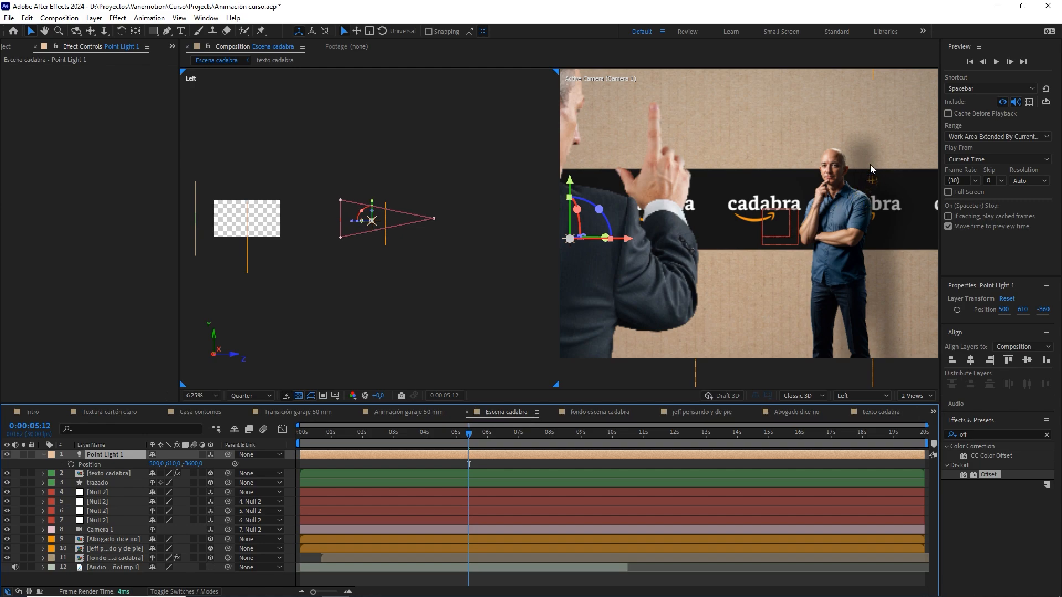
- Return to a single view at Full resolution and inspect the shadow behind the standing man up close
{"action": "left_click", "coordinate": [917, 396]}
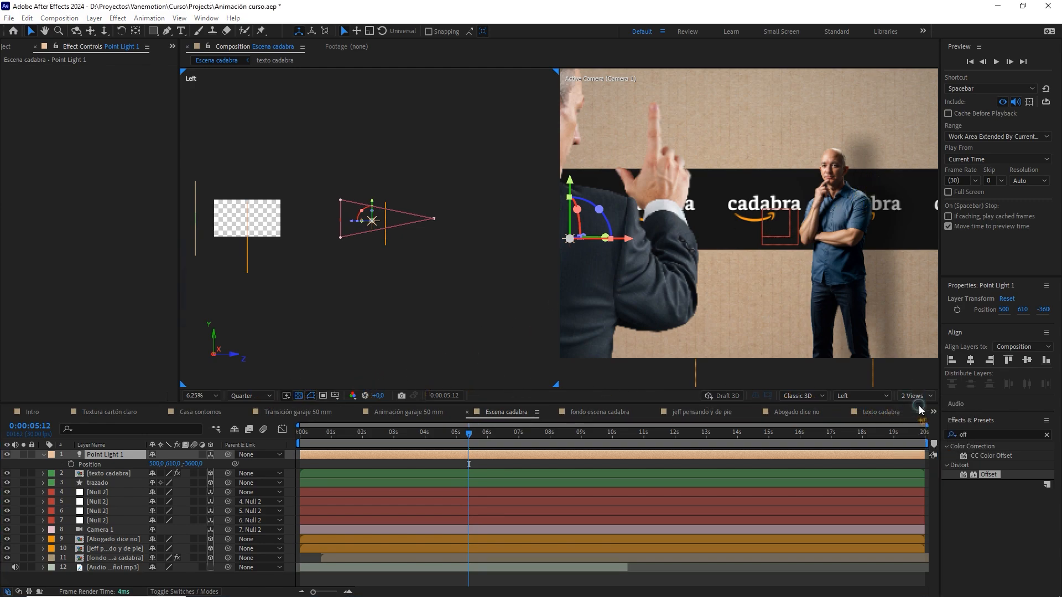
{"action": "left_click", "coordinate": [918, 409]}
{"action": "left_click", "coordinate": [254, 394]}
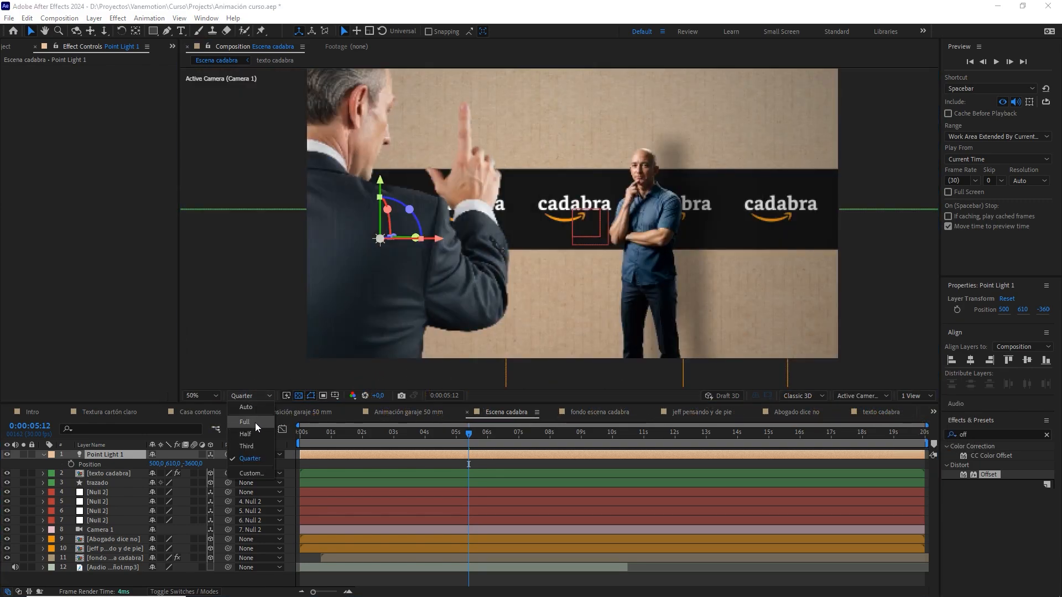
{"action": "left_click", "coordinate": [255, 423]}
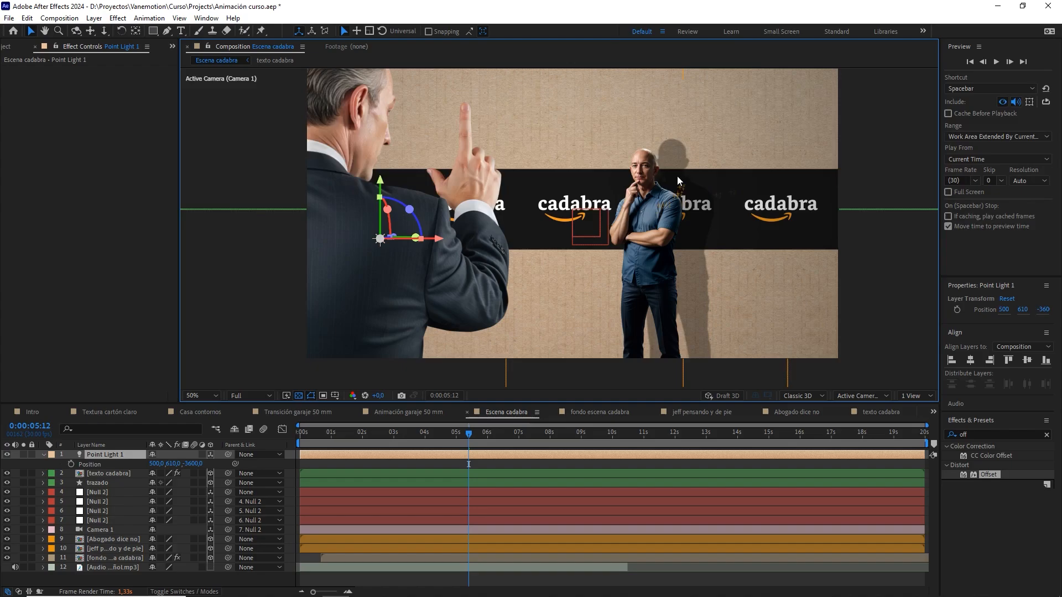
{"action": "scroll", "coordinate": [679, 180], "scroll_direction": "up", "scroll_amount": 2}
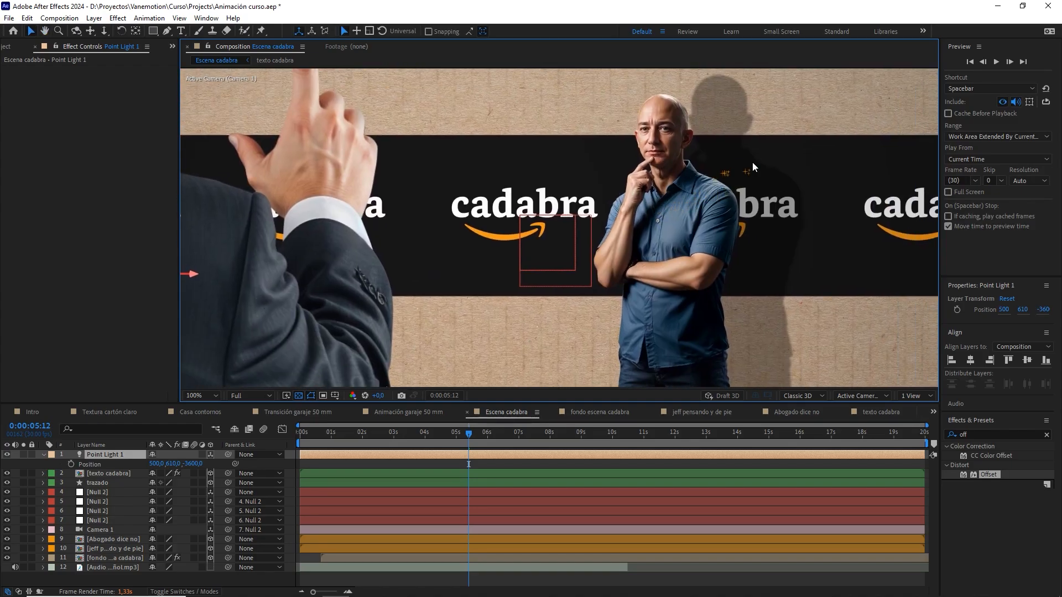
- Review the settings of Point Light 1, then fit the whole composition back into the viewer
{"action": "double_click", "coordinate": [111, 456]}
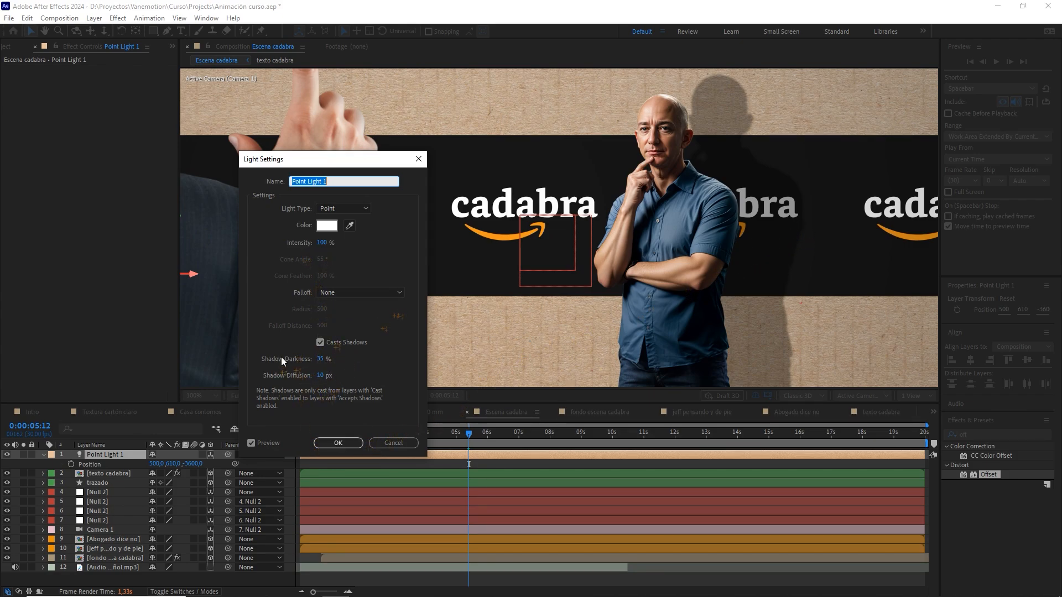
{"action": "left_click", "coordinate": [340, 444]}
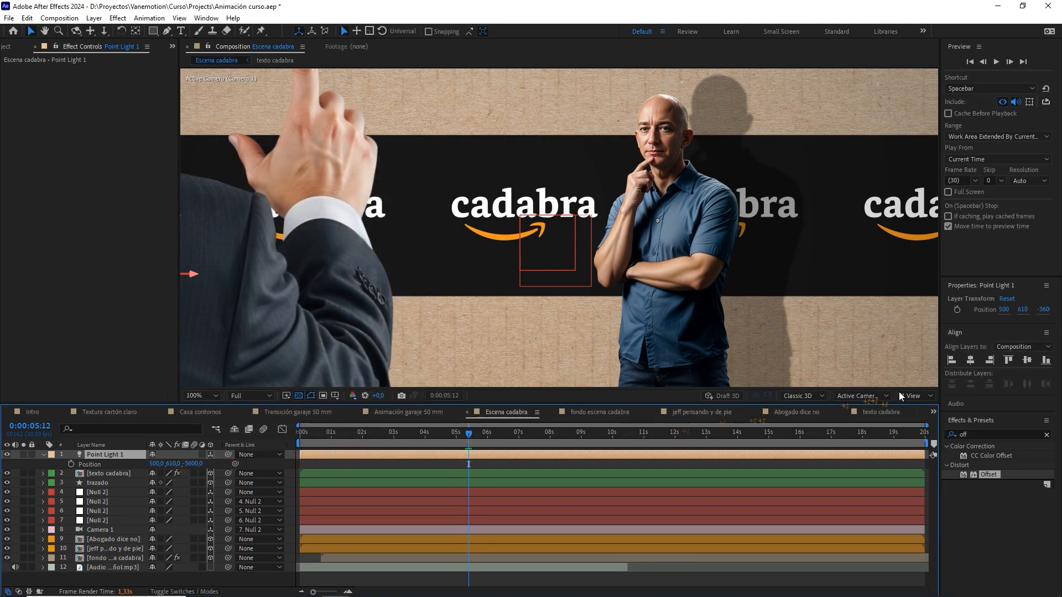
{"action": "left_click", "coordinate": [208, 397]}
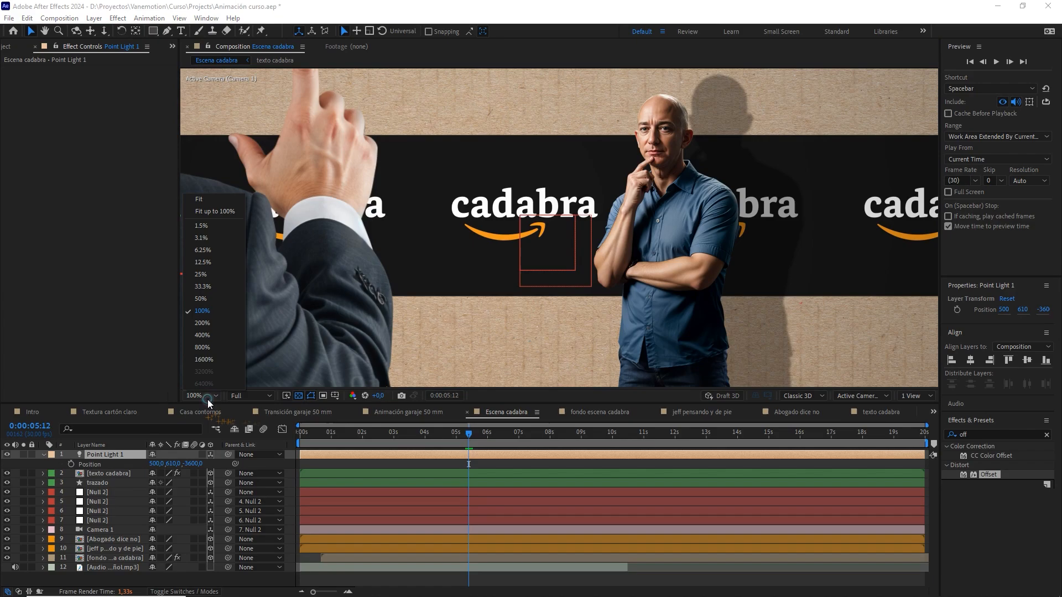
{"action": "left_click", "coordinate": [205, 207]}
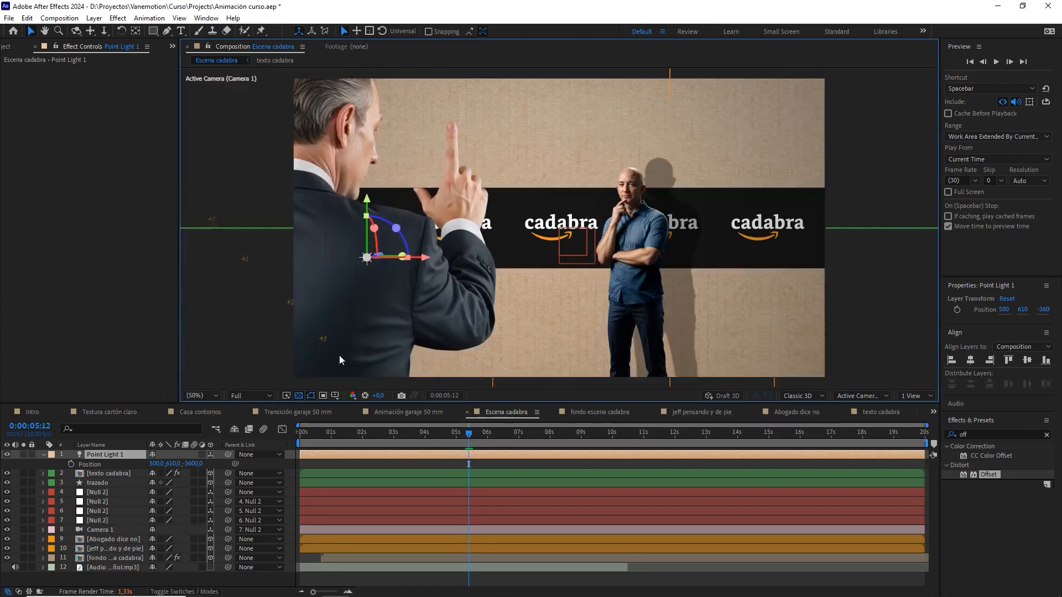
- Lower the preview resolution to Quarter and scrub through the first four seconds of the scene
{"action": "left_click_drag", "start_coordinate": [421, 435], "coordinate": [368, 436]}
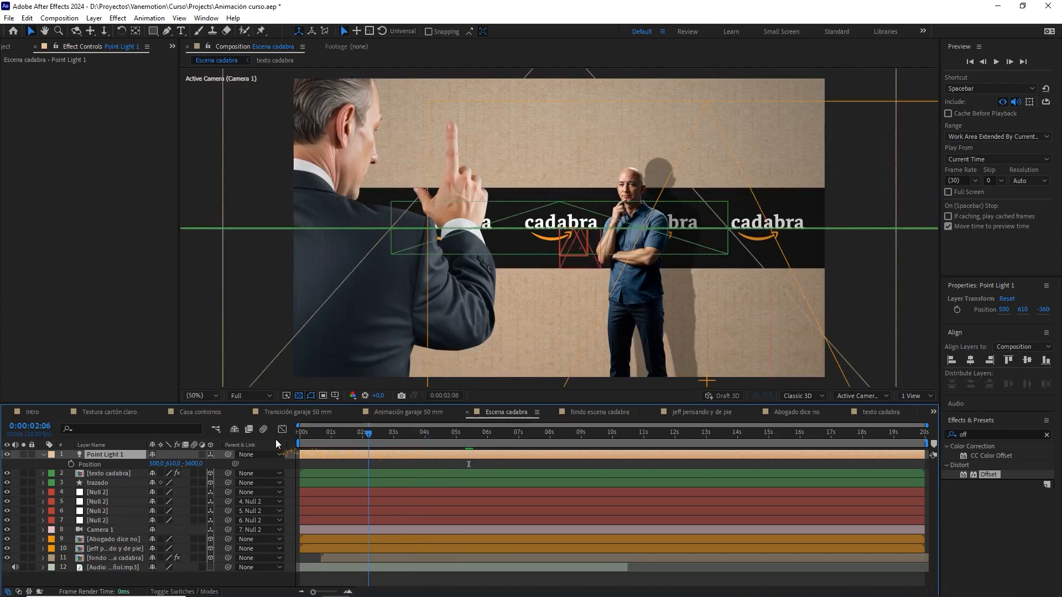
{"action": "left_click", "coordinate": [248, 394]}
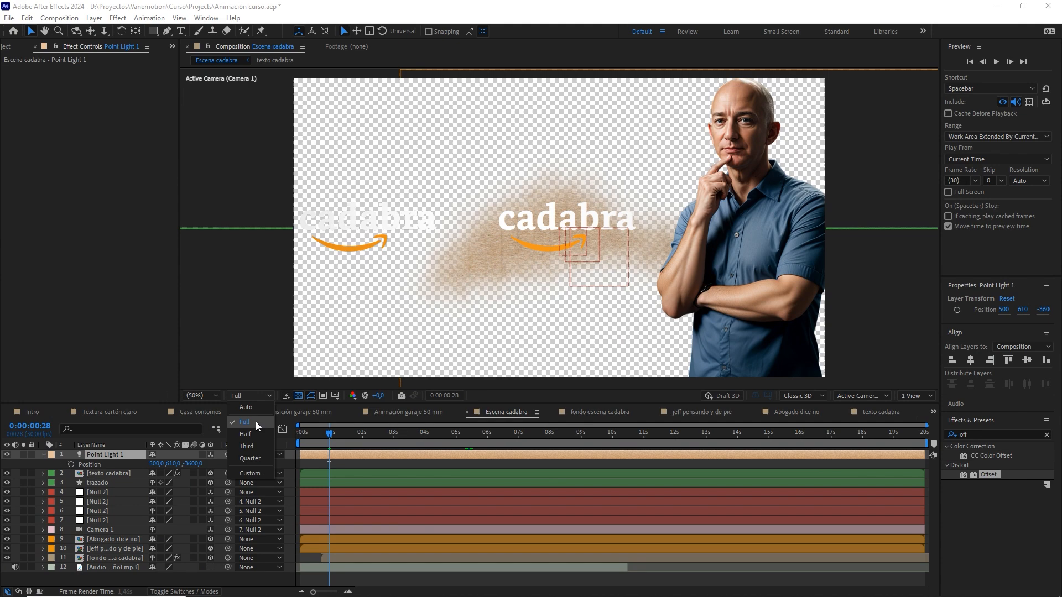
{"action": "left_click", "coordinate": [255, 458]}
{"action": "left_click_drag", "start_coordinate": [336, 438], "coordinate": [417, 437]}
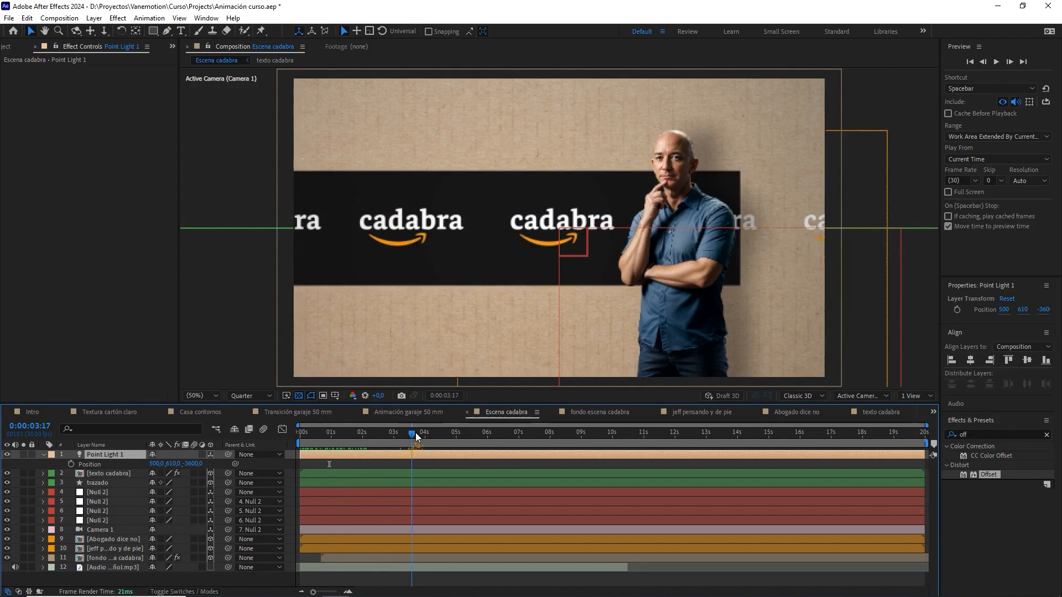
- Use the trazado layer as track matte for the texto cadabra layer and check the logo reveal around 3 seconds
{"action": "left_click", "coordinate": [118, 473]}
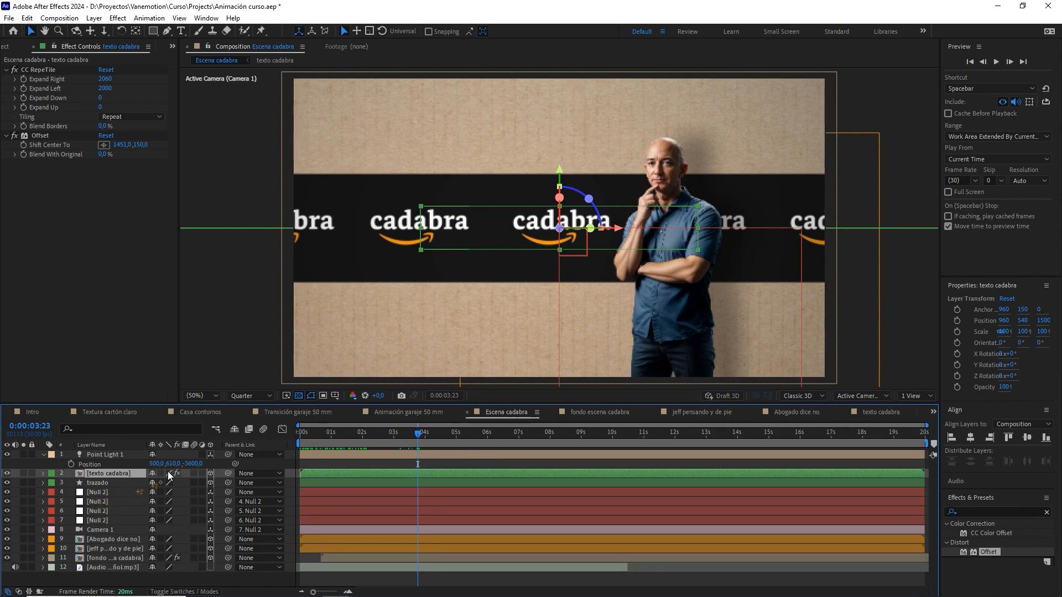
{"action": "key", "text": "F4"}
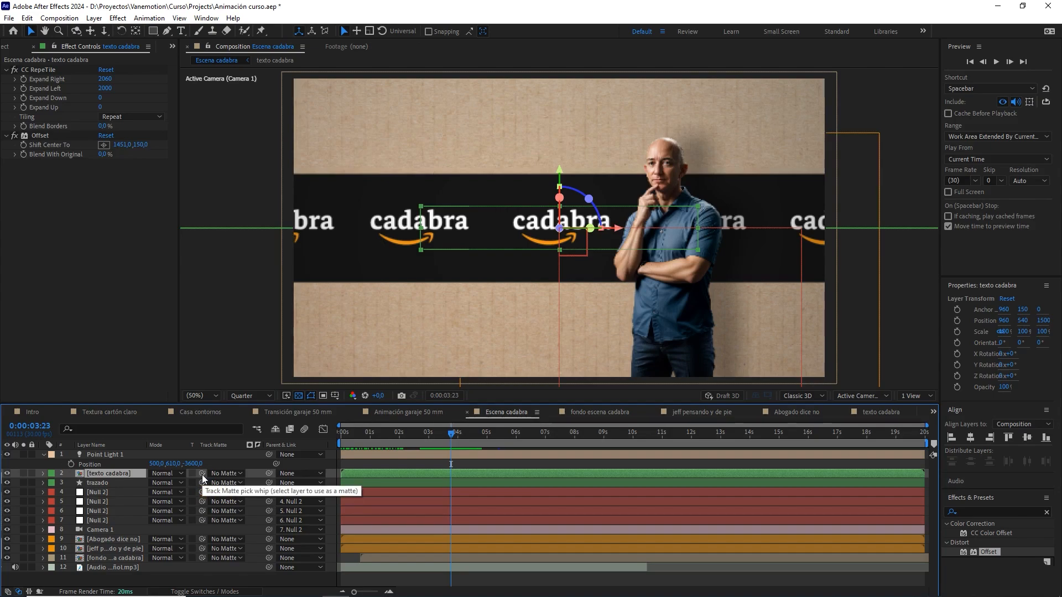
{"action": "left_click_drag", "start_coordinate": [202, 474], "coordinate": [101, 486]}
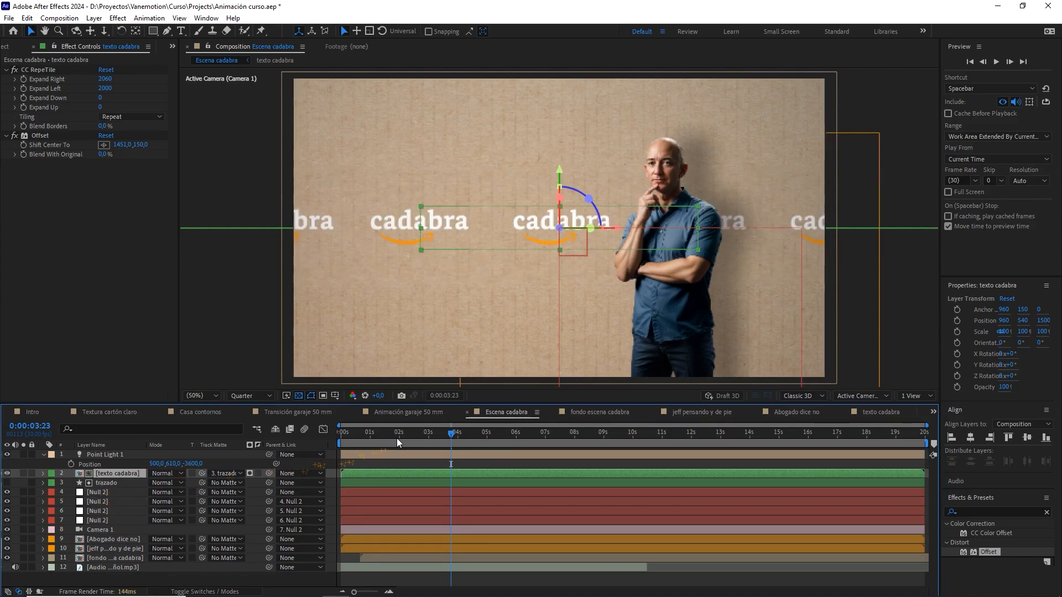
{"action": "left_click", "coordinate": [431, 434]}
{"action": "left_click_drag", "start_coordinate": [432, 433], "coordinate": [425, 435]}
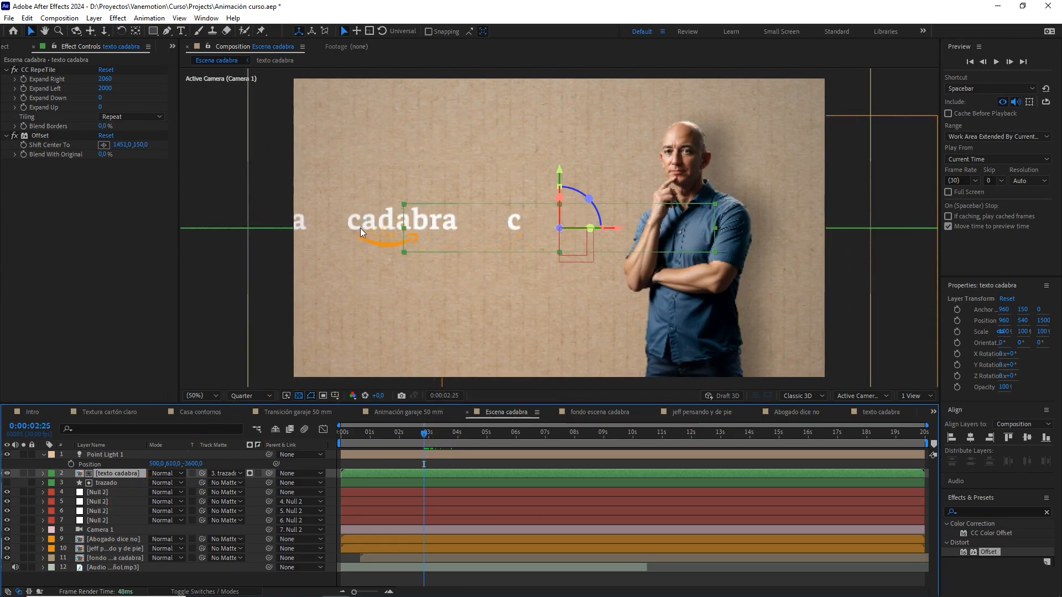
{"action": "left_click", "coordinate": [432, 433]}
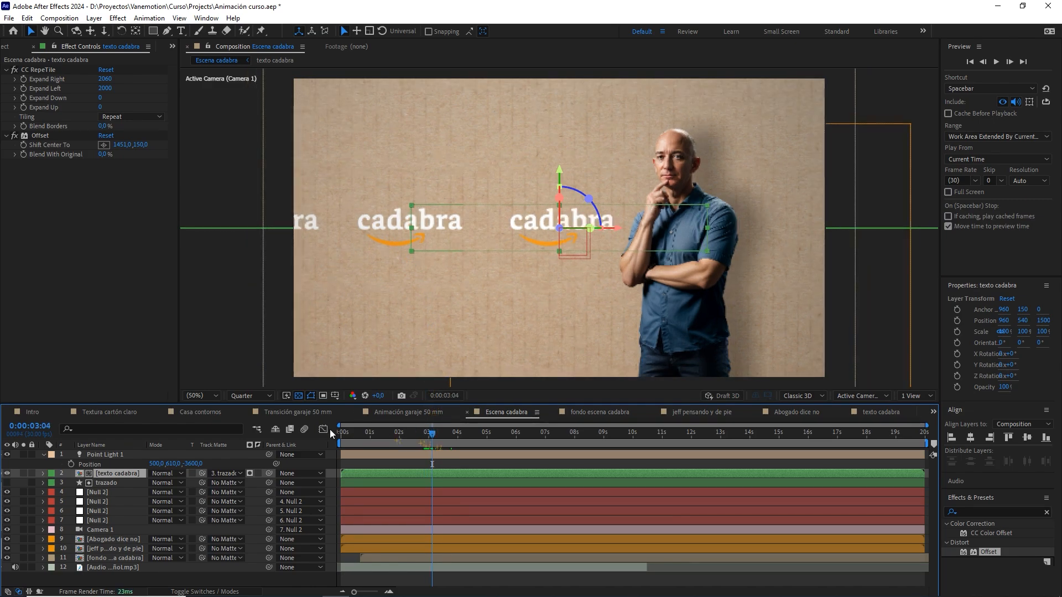
- Turn the trazado matte layer's visibility back on, return to the start of the timeline and deselect all layers
{"action": "left_click", "coordinate": [105, 483]}
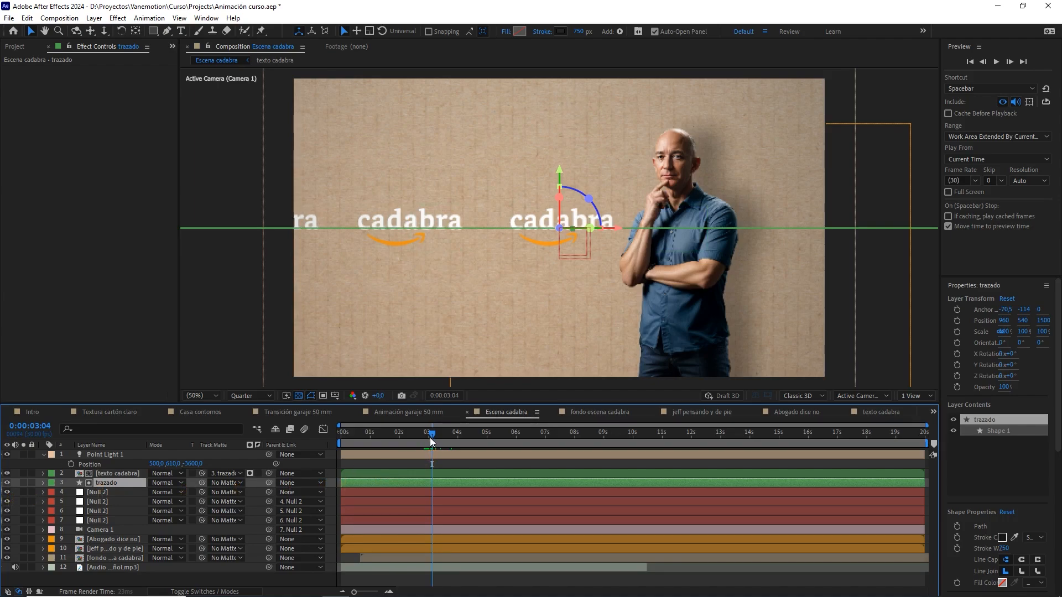
{"action": "left_click_drag", "start_coordinate": [432, 441], "coordinate": [473, 431]}
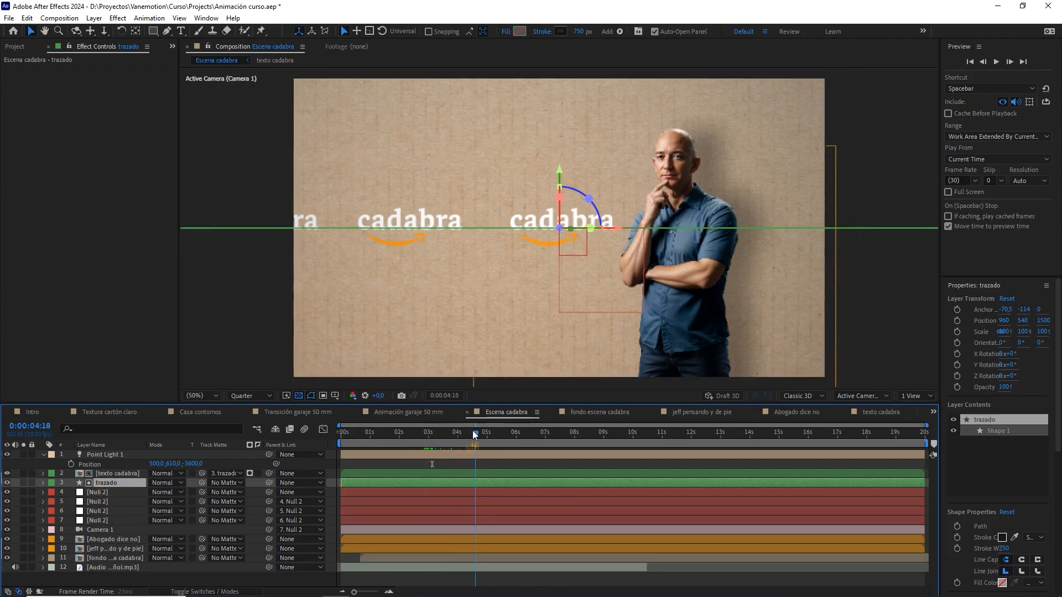
{"action": "left_click", "coordinate": [368, 438]}
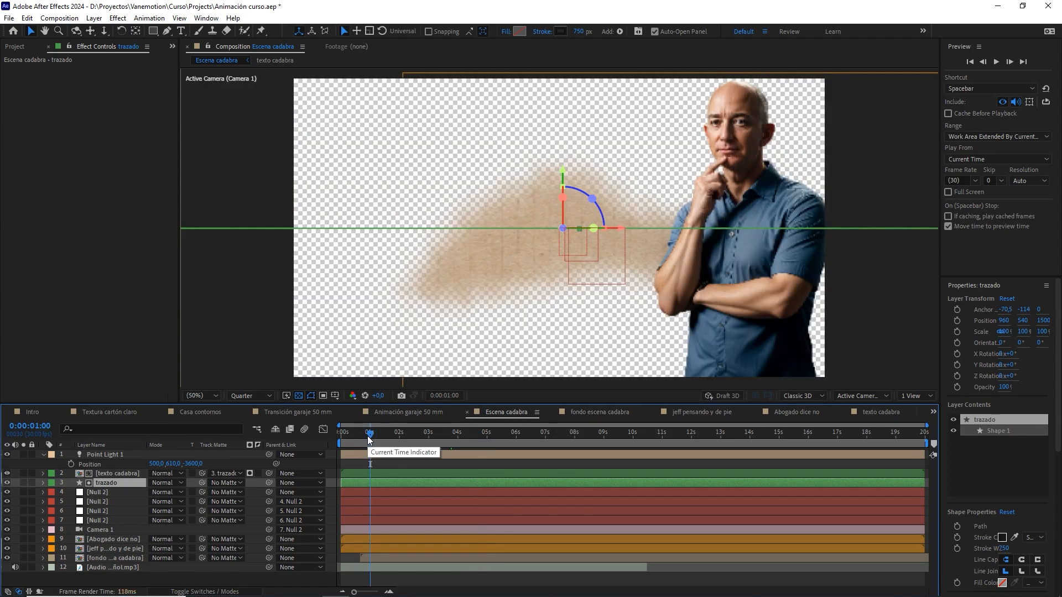
{"action": "left_click_drag", "start_coordinate": [369, 440], "coordinate": [329, 443]}
{"action": "left_click", "coordinate": [371, 464]}
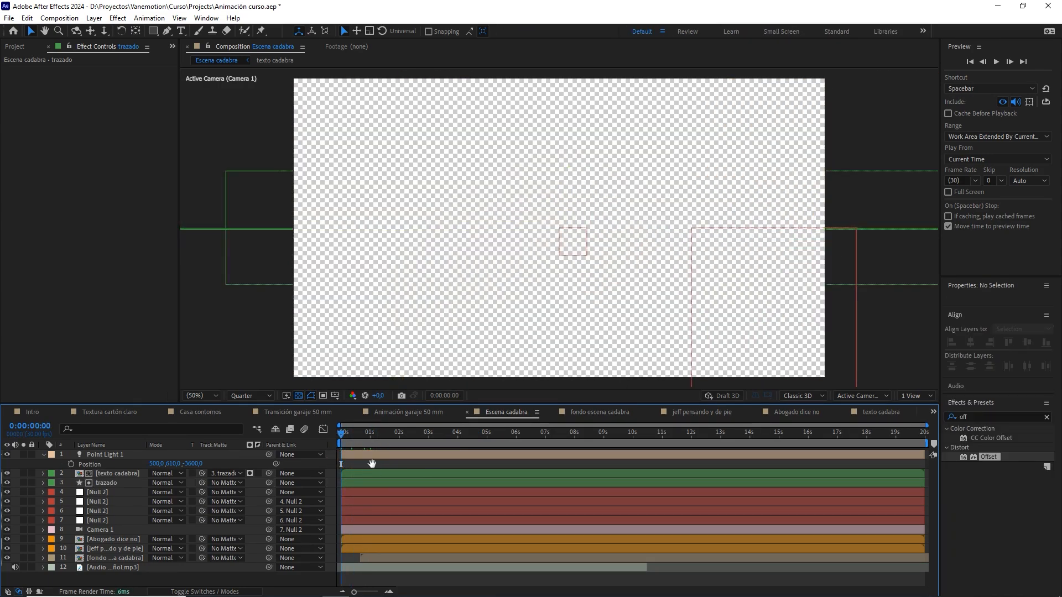
- Play back the scene and examine the band, logo and standing man's shadow between about 9 and 10 seconds
{"action": "key", "text": "space"}
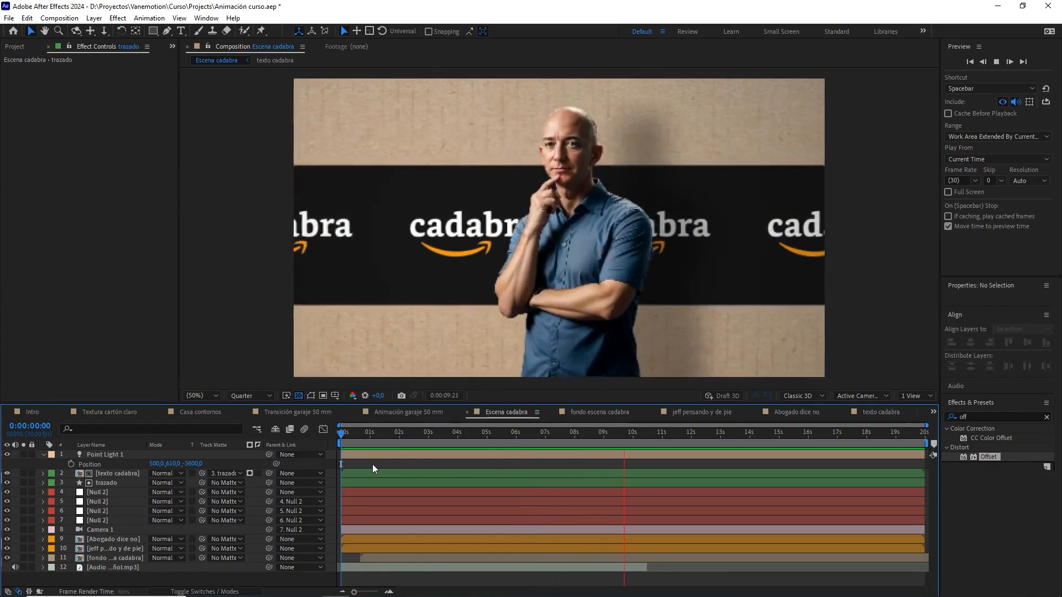
{"action": "key", "text": "space"}
{"action": "mouse_move", "coordinate": [625, 433]}
{"action": "left_mouse_down"}
{"action": "mouse_move", "coordinate": [352, 437]}
{"action": "mouse_move", "coordinate": [636, 442]}
{"action": "mouse_move", "coordinate": [612, 439]}
{"action": "left_mouse_up"}
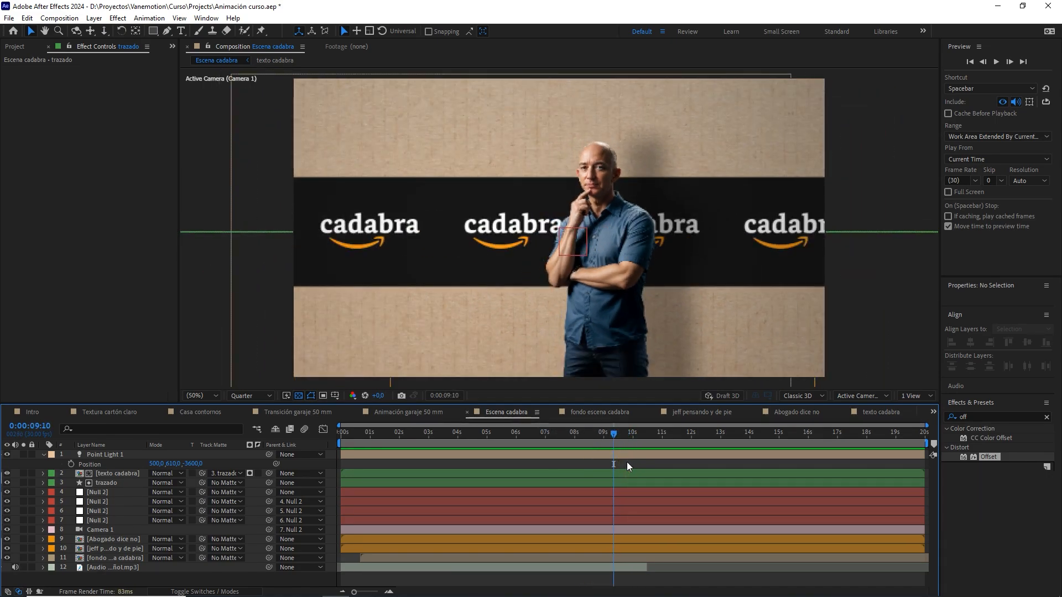
{"action": "key", "text": "space"}
{"action": "key", "text": "space"}
{"action": "left_click_drag", "start_coordinate": [640, 439], "coordinate": [634, 439]}
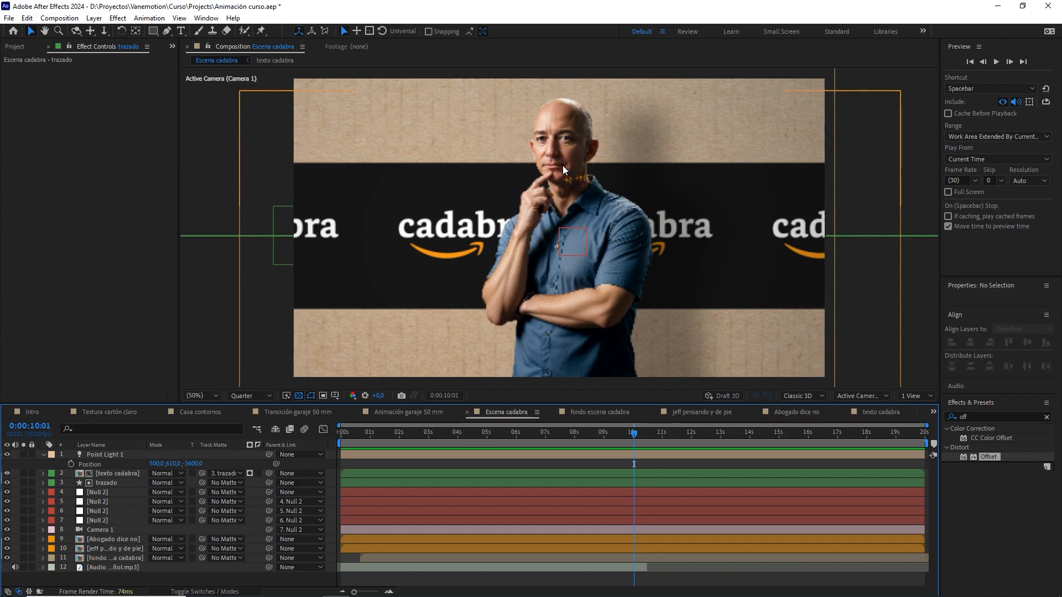
{"action": "left_click_drag", "start_coordinate": [634, 434], "coordinate": [631, 433]}
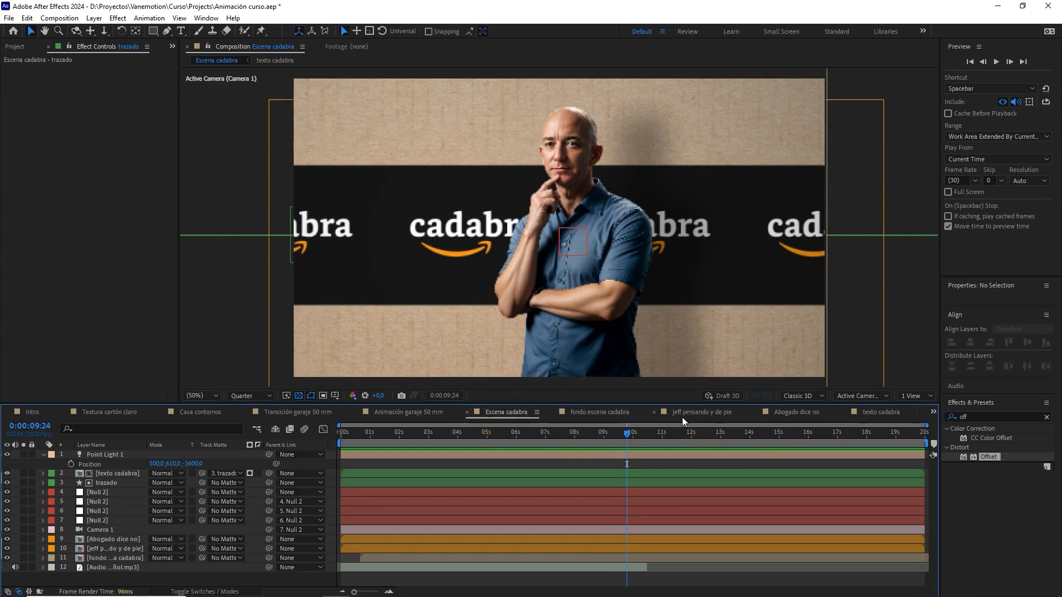
- Open the jeff pensando y de pie composition, set its resolution to Full and inspect the man's cut-out up close
{"action": "left_click", "coordinate": [712, 414]}
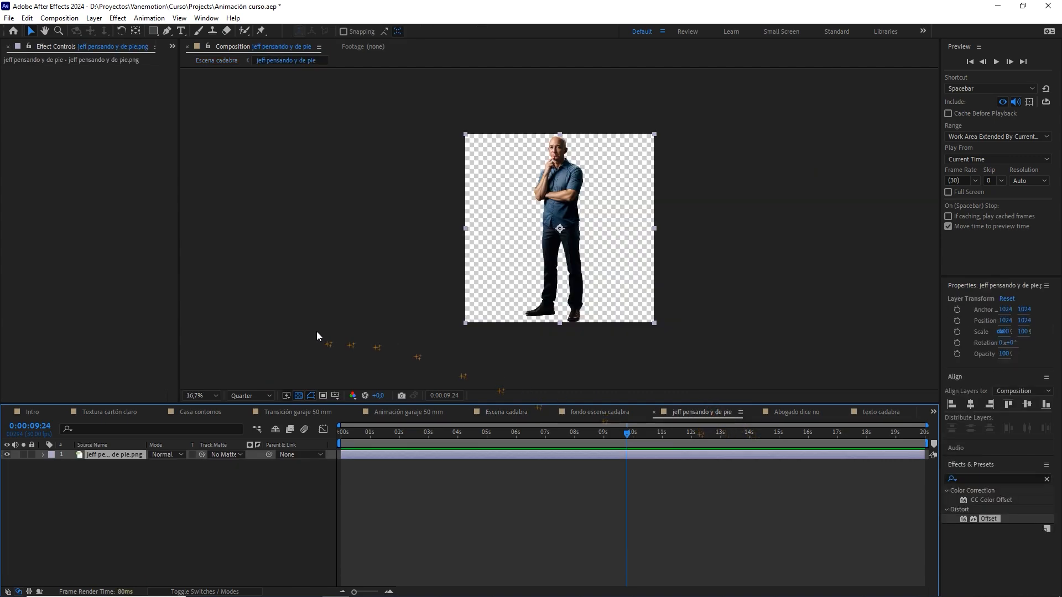
{"action": "left_click", "coordinate": [247, 395]}
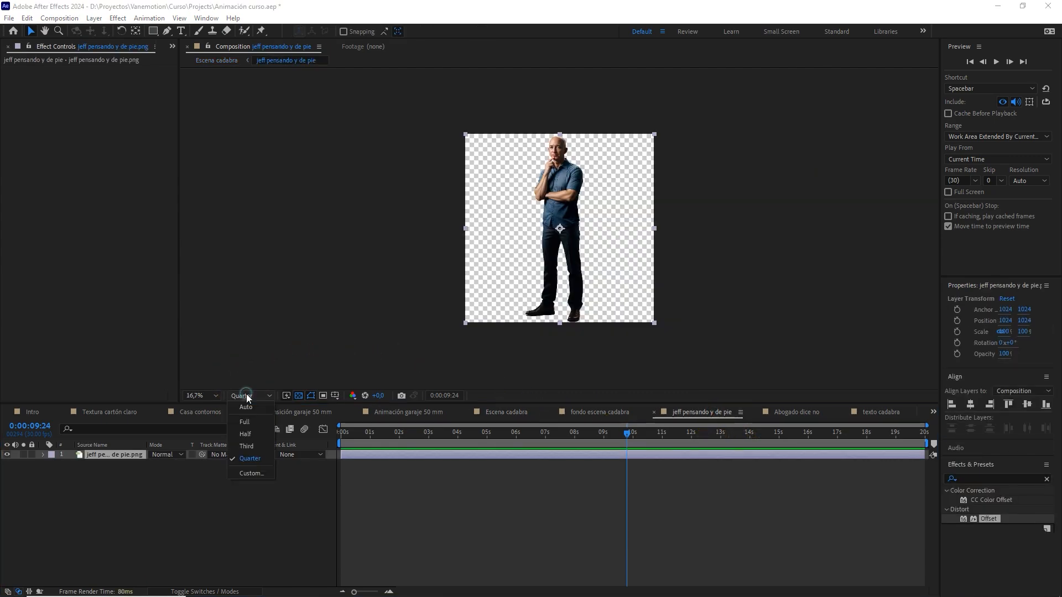
{"action": "left_click", "coordinate": [245, 422]}
{"action": "left_click", "coordinate": [260, 514]}
{"action": "key", "text": "period"}
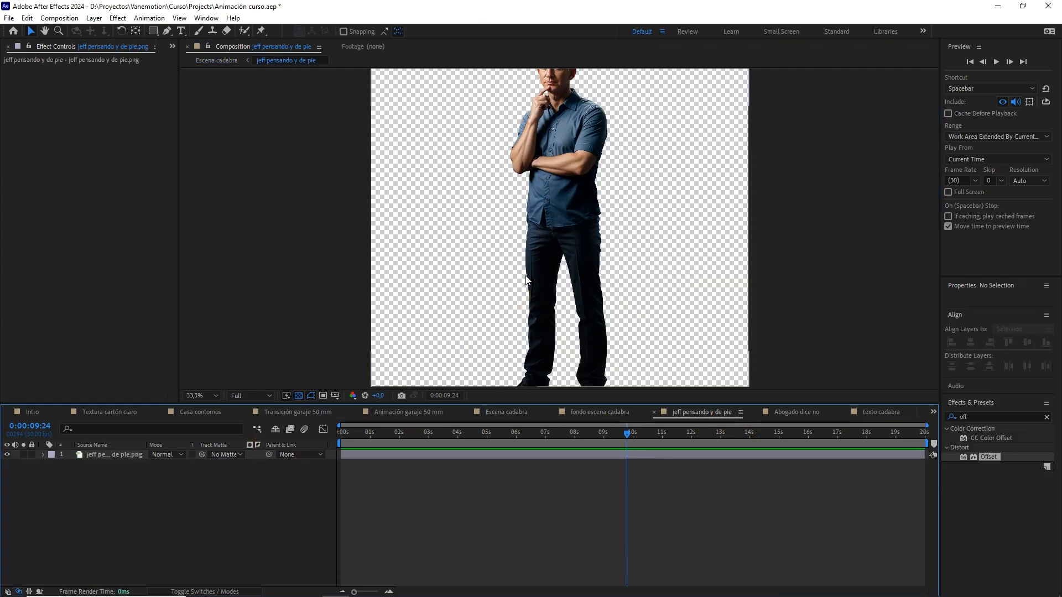
{"action": "scroll", "coordinate": [567, 194], "scroll_direction": "up", "scroll_amount": 2}
{"action": "left_click_drag", "start_coordinate": [567, 180], "coordinate": [598, 323]}
{"action": "left_click_drag", "start_coordinate": [588, 159], "coordinate": [601, 307]}
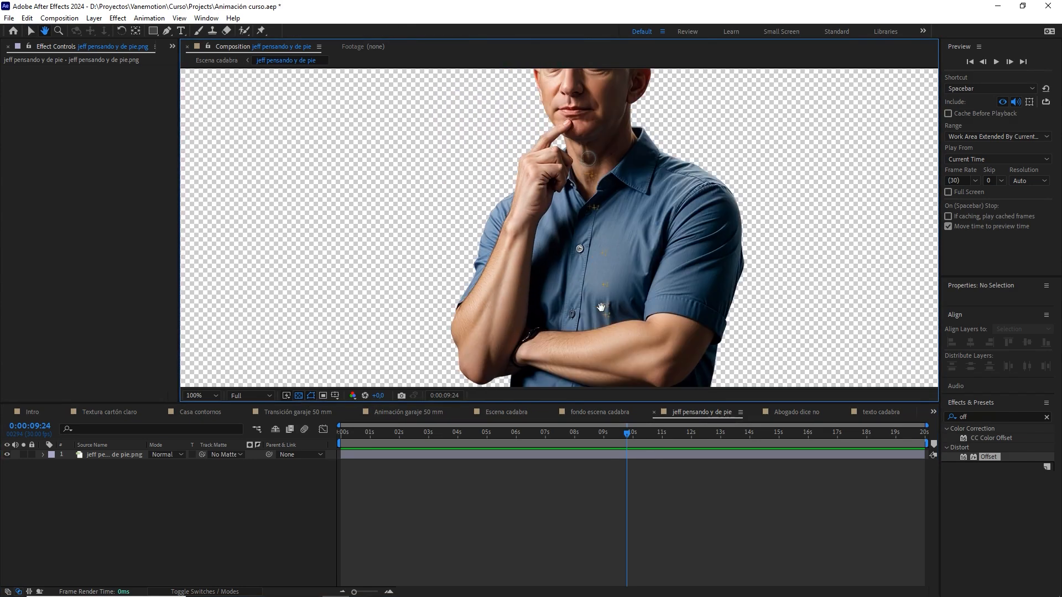
{"action": "scroll", "coordinate": [598, 277], "scroll_direction": "down", "scroll_amount": 2}
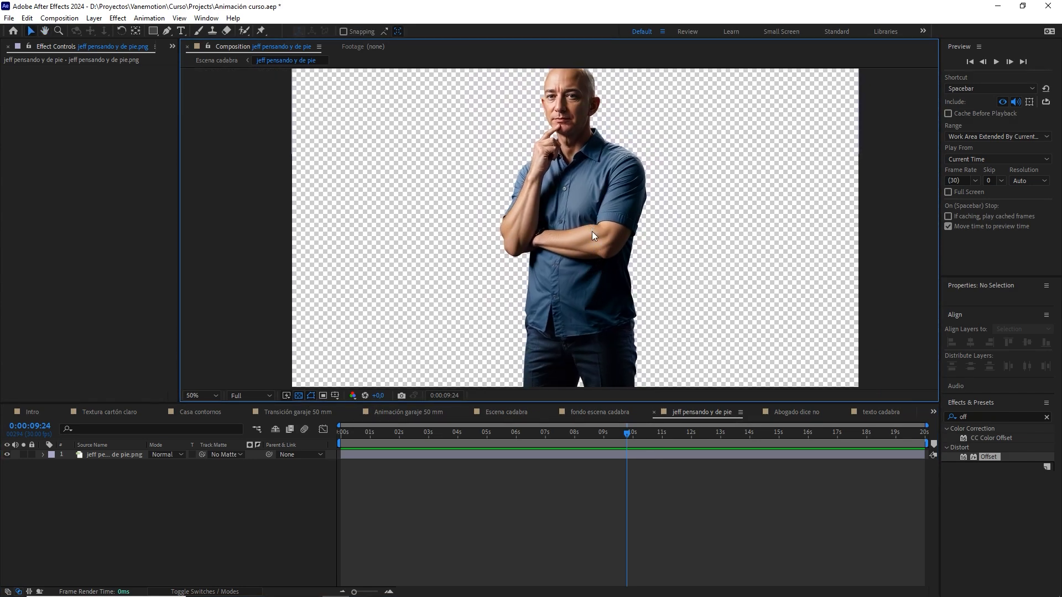
- Save the current frame of jeff pensando y de pie as a file in the Projects folder, adding it to the render queue
{"action": "left_click", "coordinate": [60, 17]}
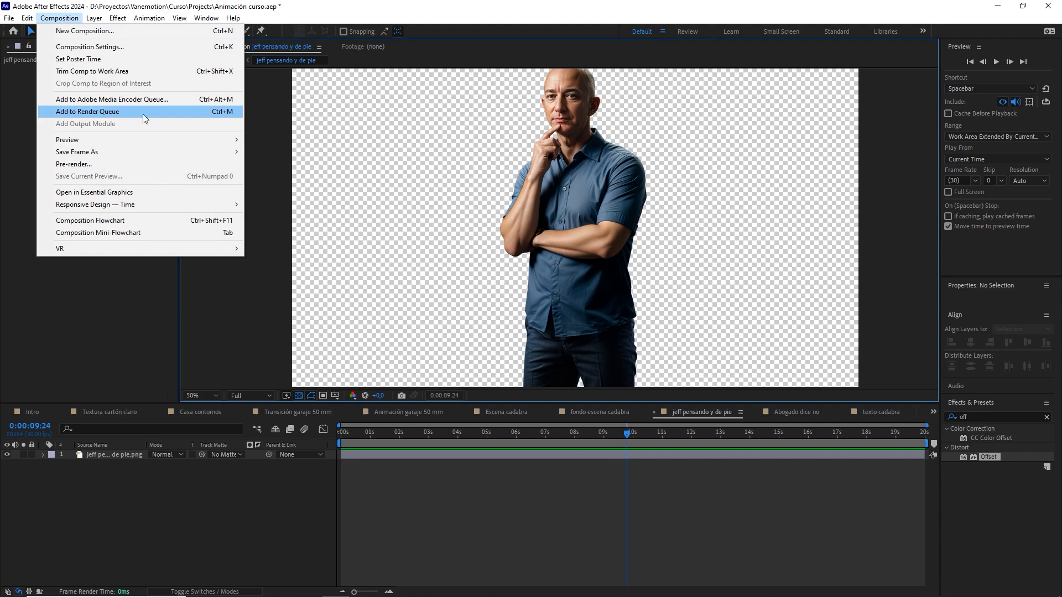
{"action": "mouse_move", "coordinate": [201, 149]}
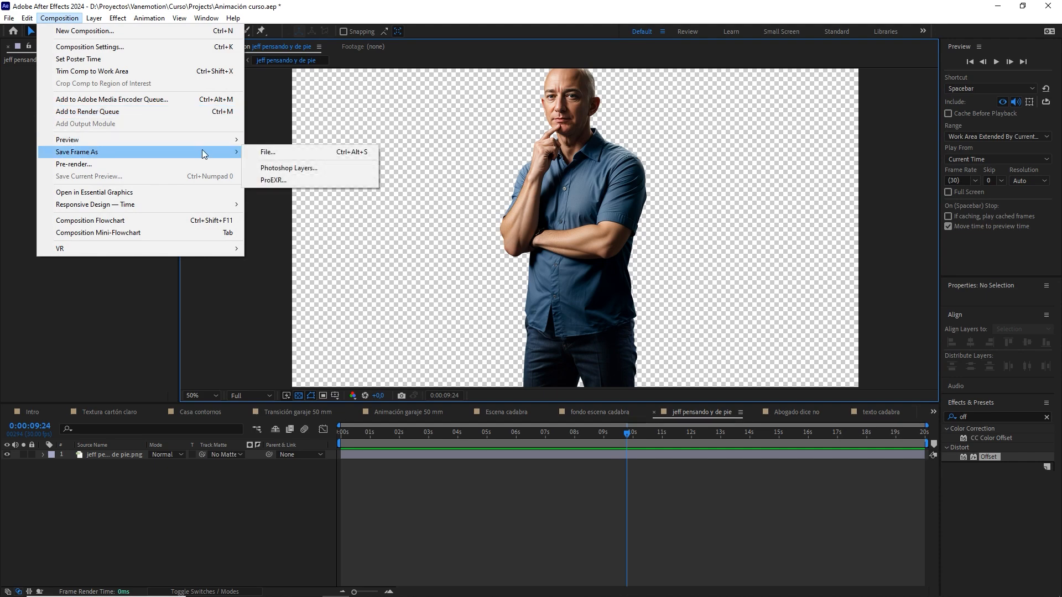
{"action": "left_click", "coordinate": [272, 153]}
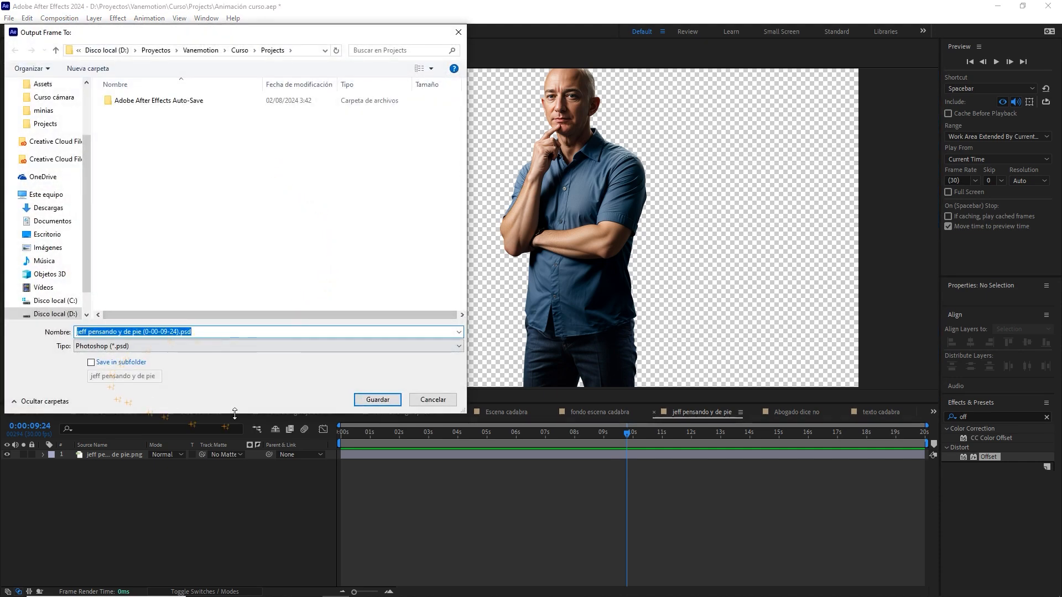
{"action": "left_click", "coordinate": [376, 407]}
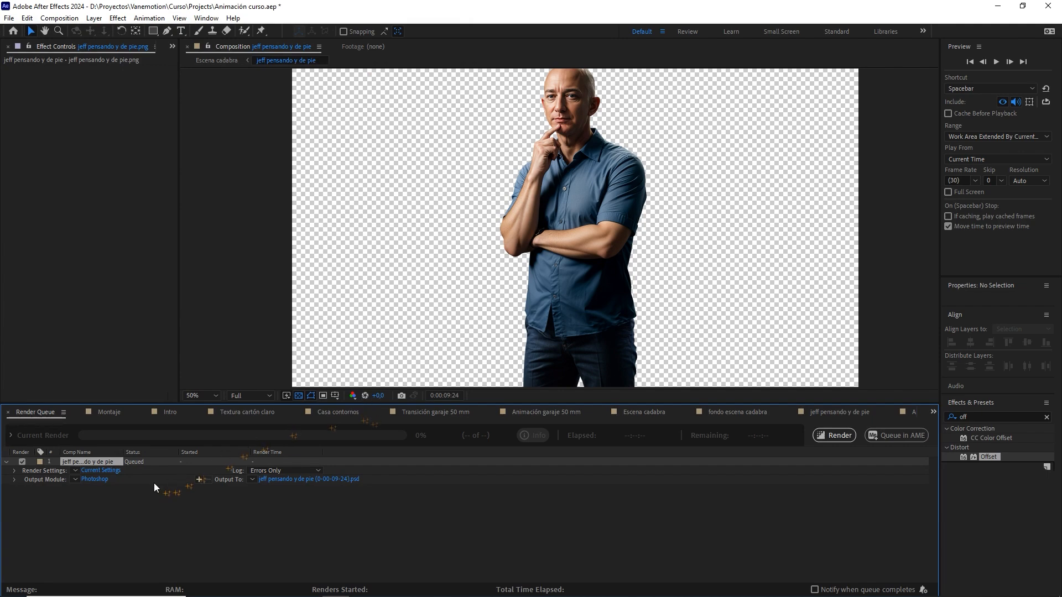
- Change the output module format of the queued frame to PNG Sequence
{"action": "left_click", "coordinate": [106, 479]}
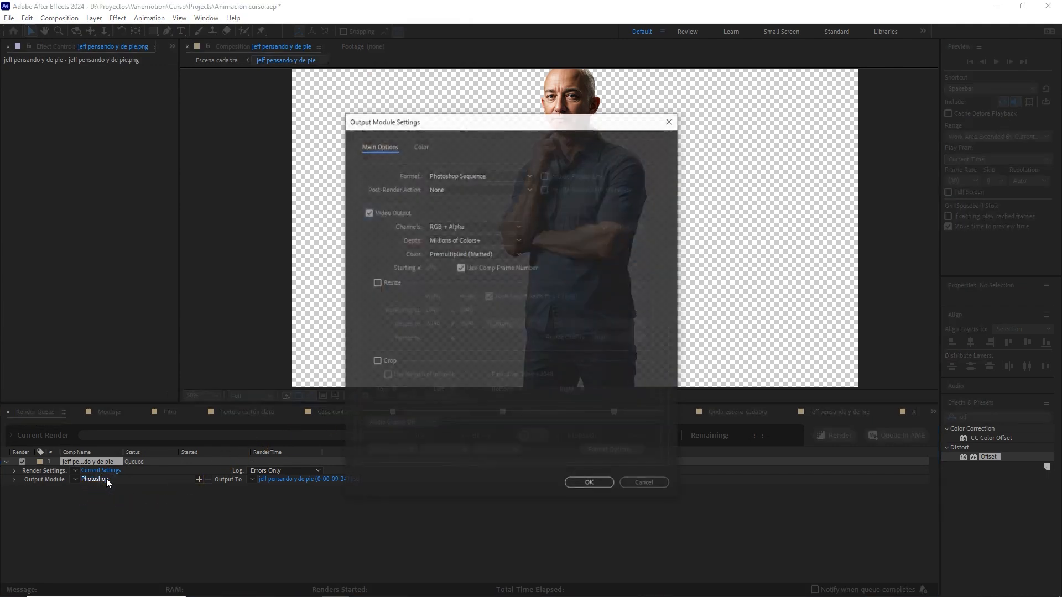
{"action": "left_click", "coordinate": [487, 173]}
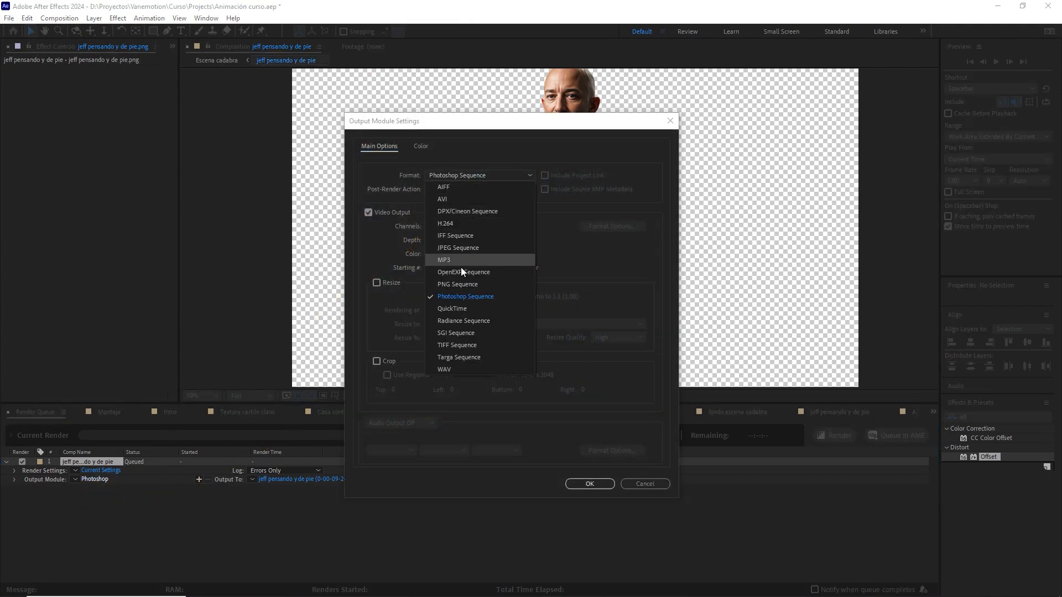
{"action": "left_click", "coordinate": [452, 284]}
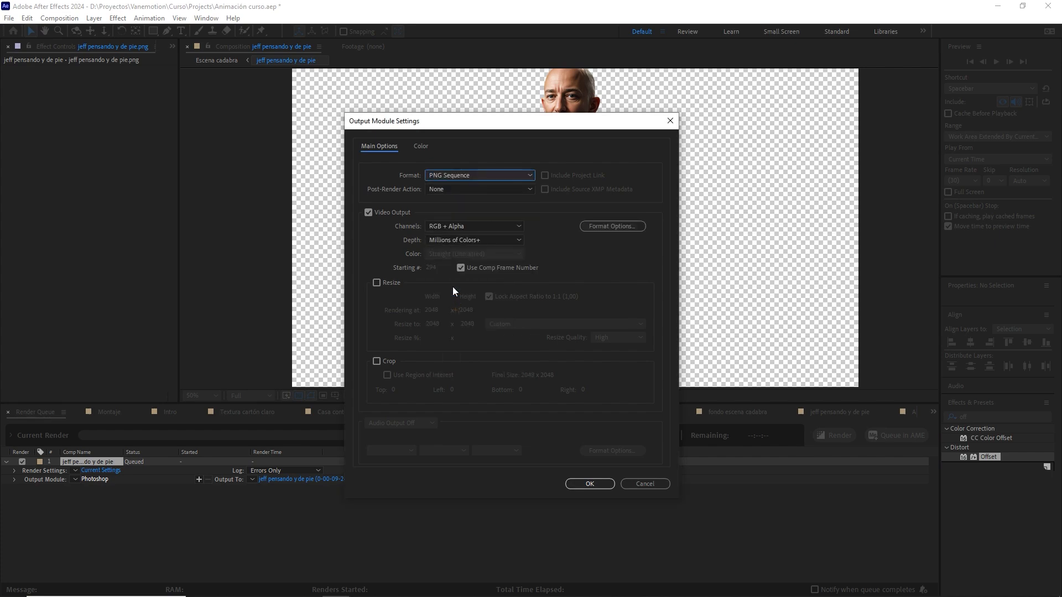
{"action": "left_click", "coordinate": [592, 485]}
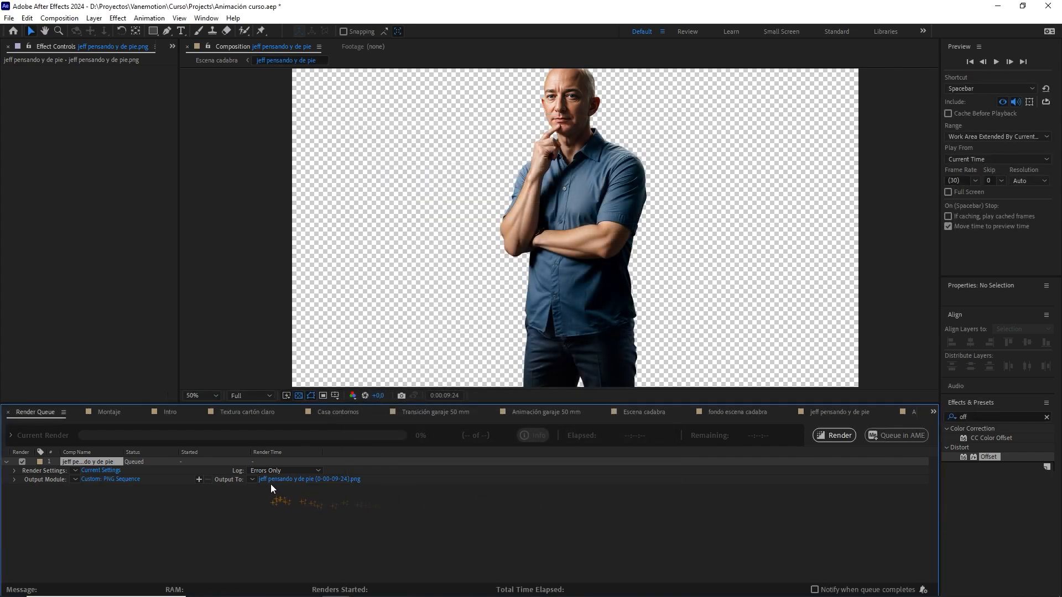
- Set the queued frame's output file to jeff pensando y de pie zombie in the Assets folder and render it
{"action": "left_click", "coordinate": [333, 479]}
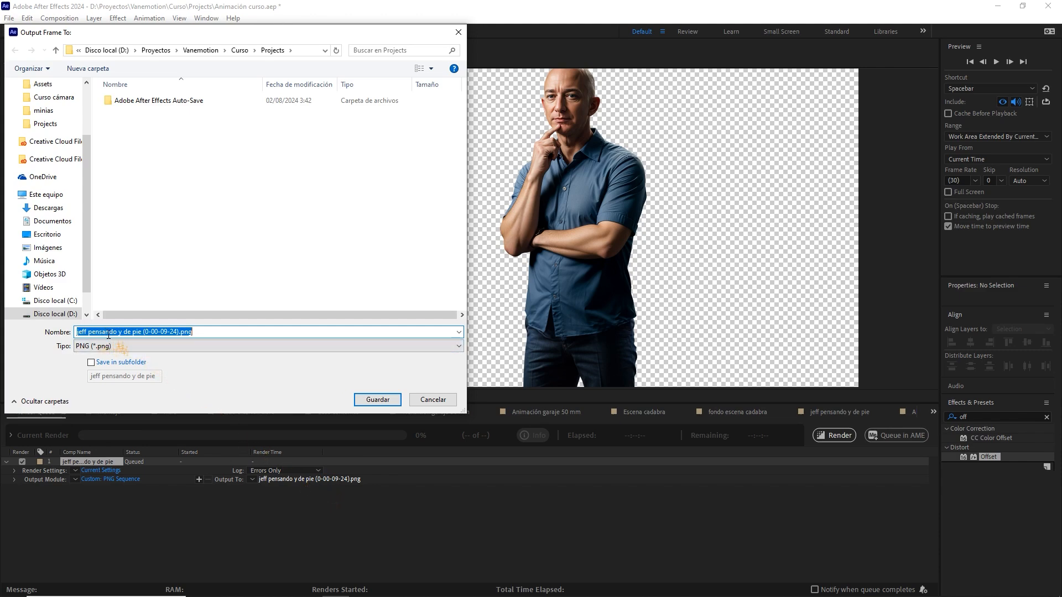
{"action": "left_click_drag", "start_coordinate": [143, 332], "coordinate": [289, 334]}
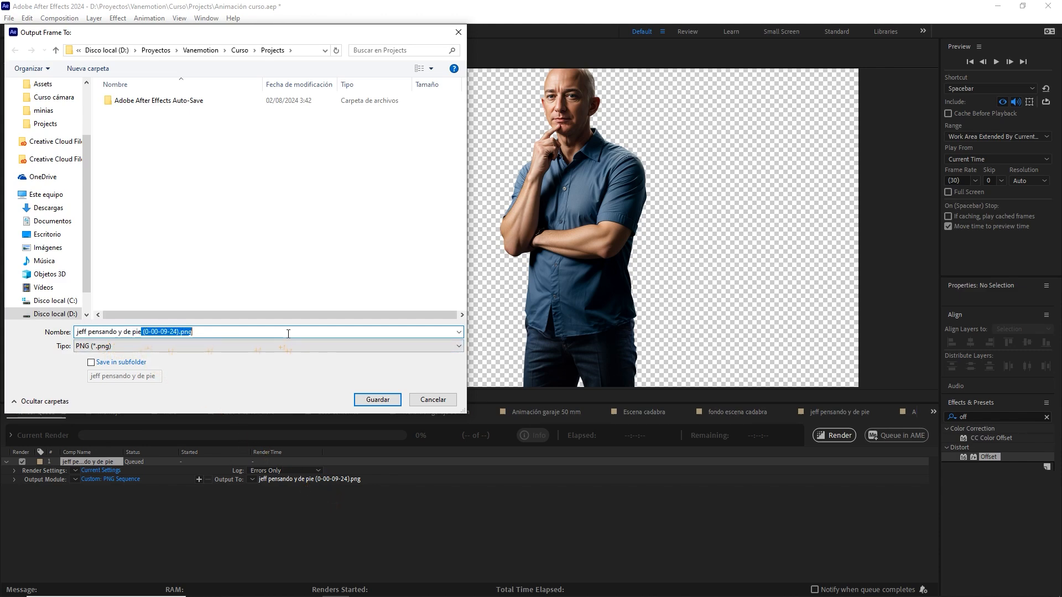
{"action": "key", "text": "BackSpace"}
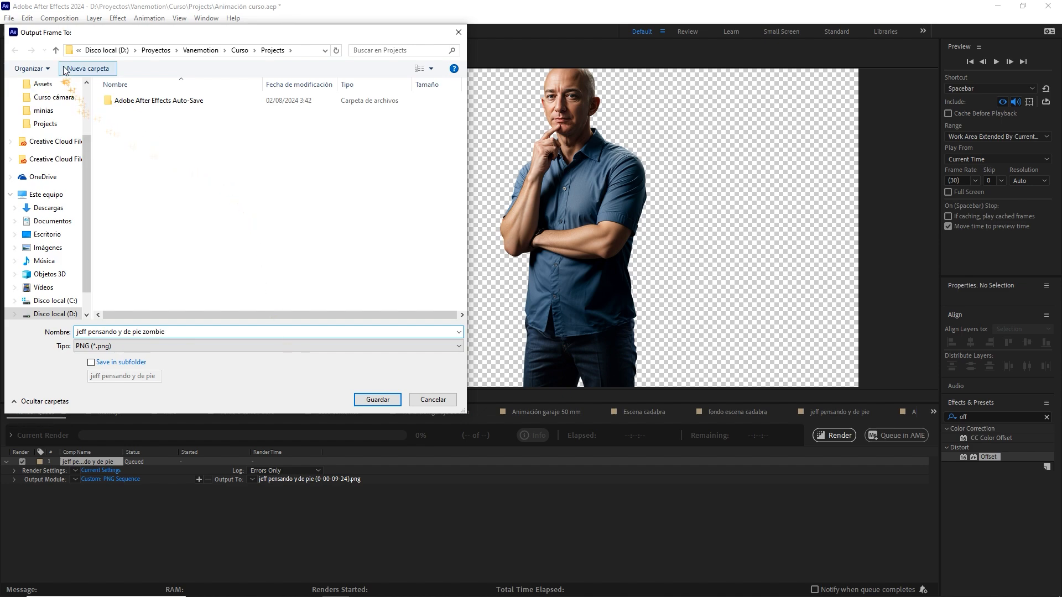
{"action": "left_click", "coordinate": [55, 50]}
{"action": "double_click", "coordinate": [127, 114]}
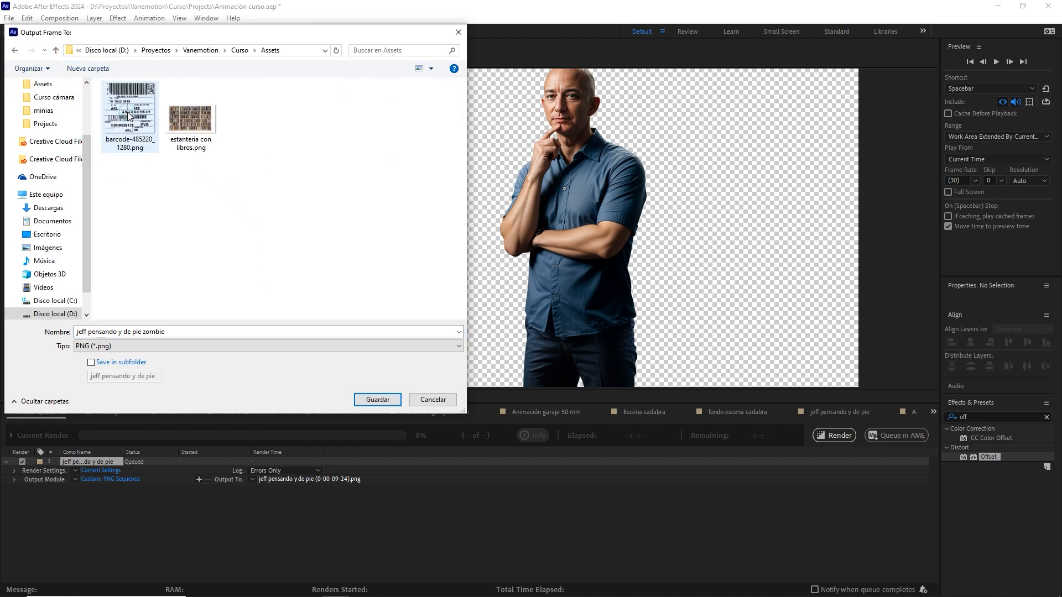
{"action": "left_click", "coordinate": [372, 401]}
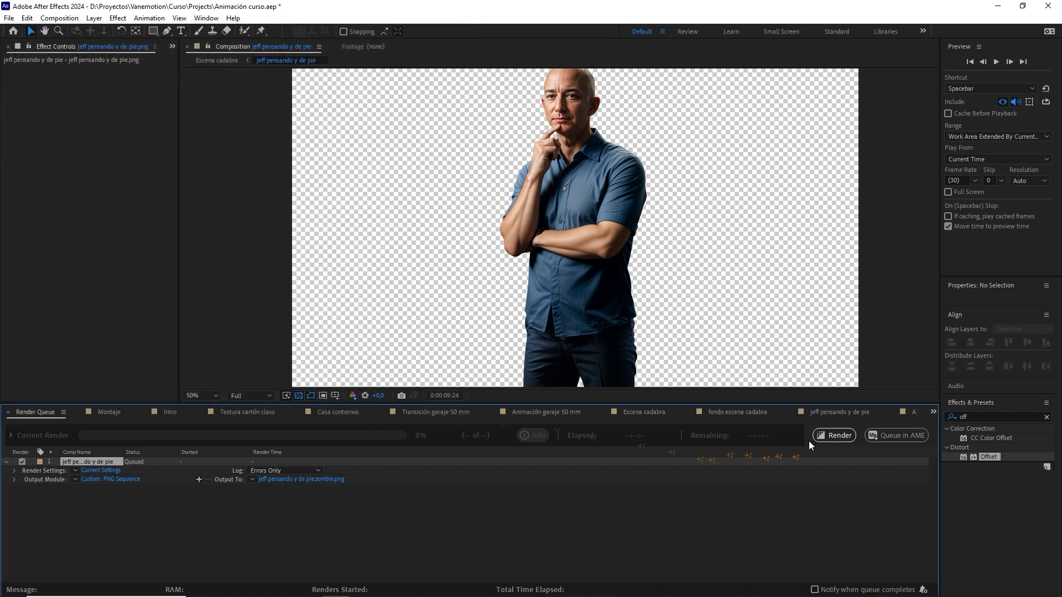
{"action": "left_click", "coordinate": [834, 440]}
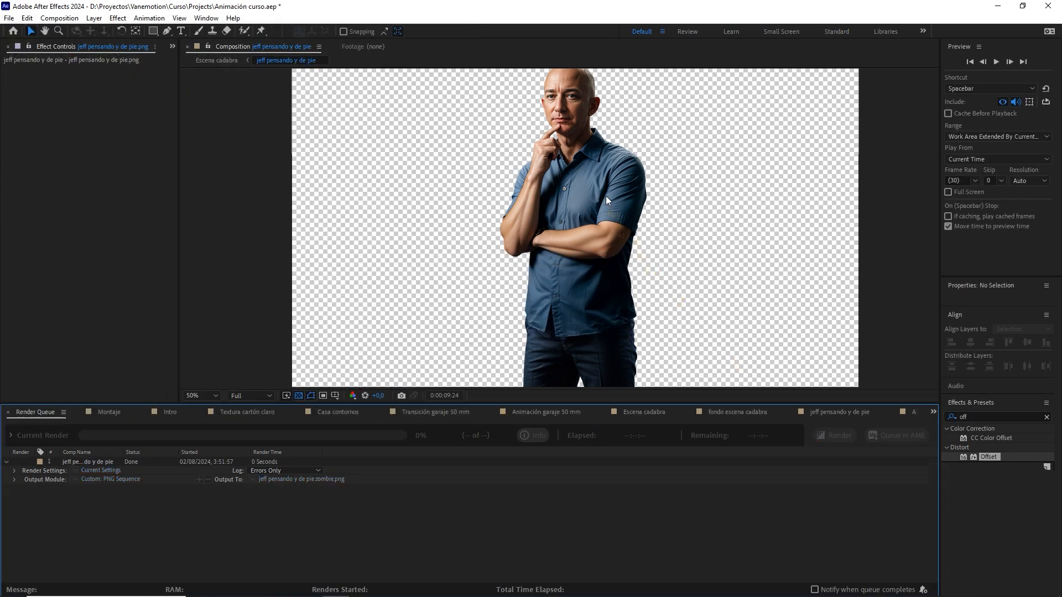
- Switch to Photoshop and open jeff pensando y de pie zombie.png from the Assets folder
{"action": "key", "text": "comma"}
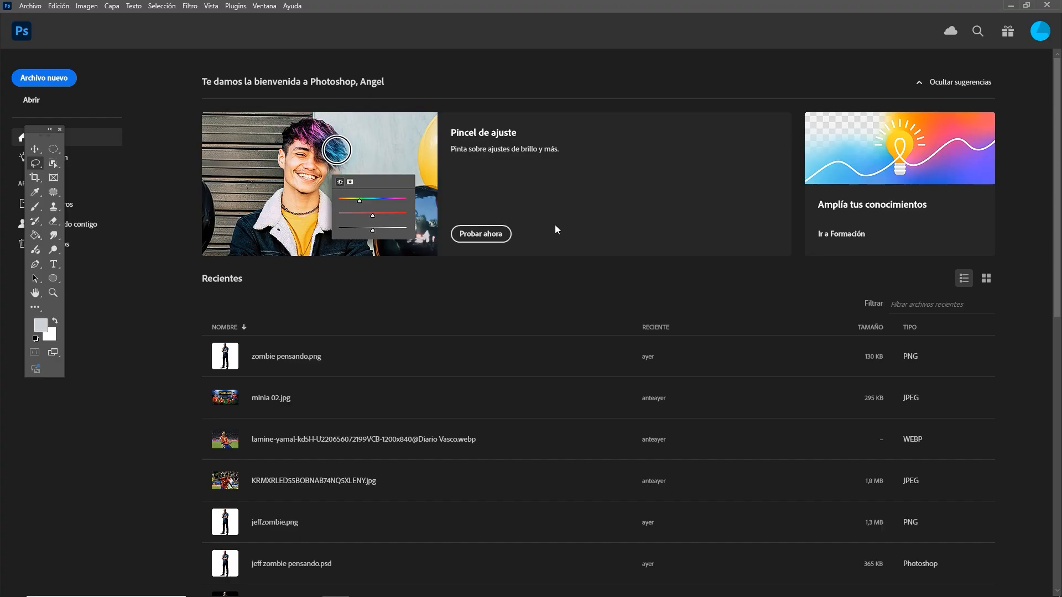
{"action": "left_click", "coordinate": [31, 100]}
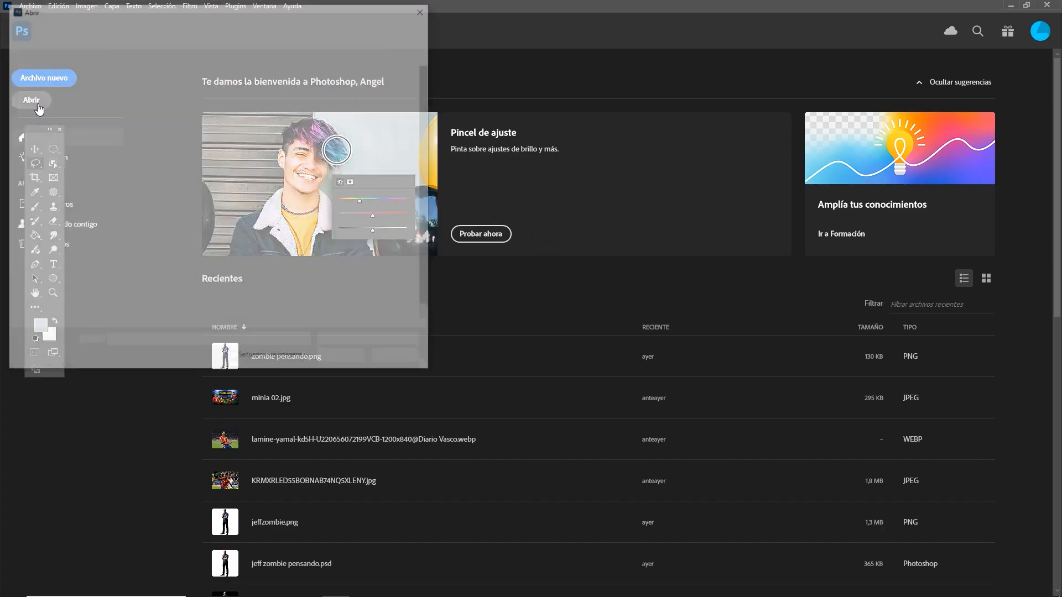
{"action": "left_click", "coordinate": [270, 171]}
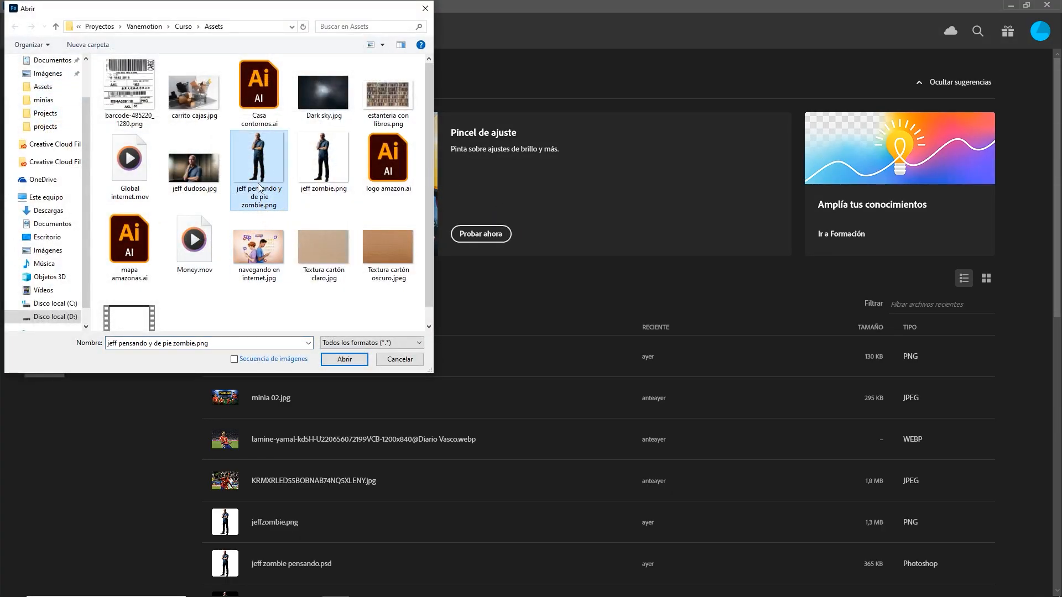
{"action": "left_click", "coordinate": [344, 361]}
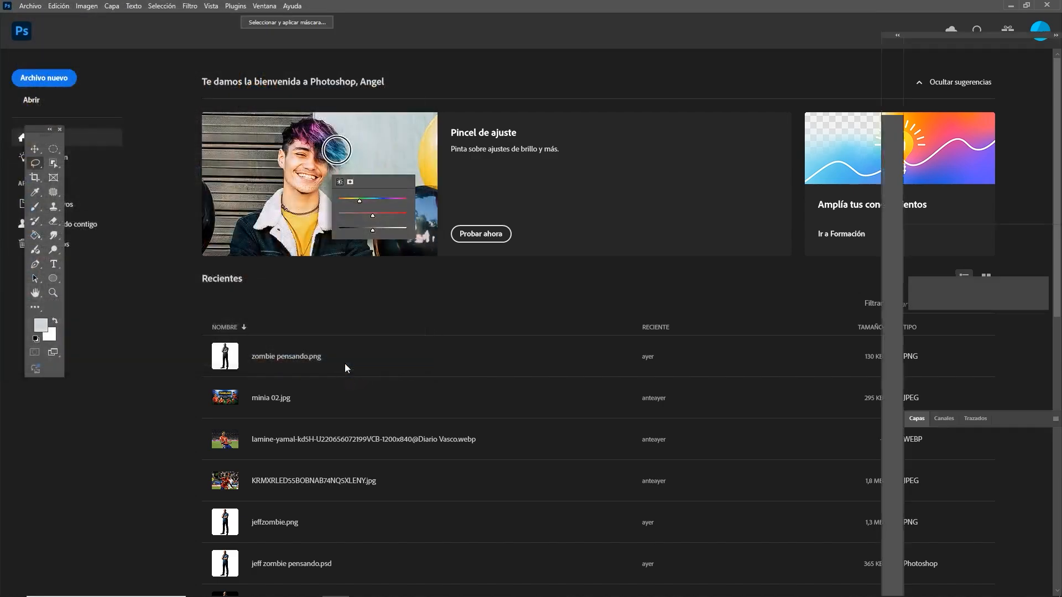
- Outline the man's face from forehead to chin with the Lasso tool, about 148 × 196 px, leaving out the finger
{"action": "key", "text": "ctrl+1"}
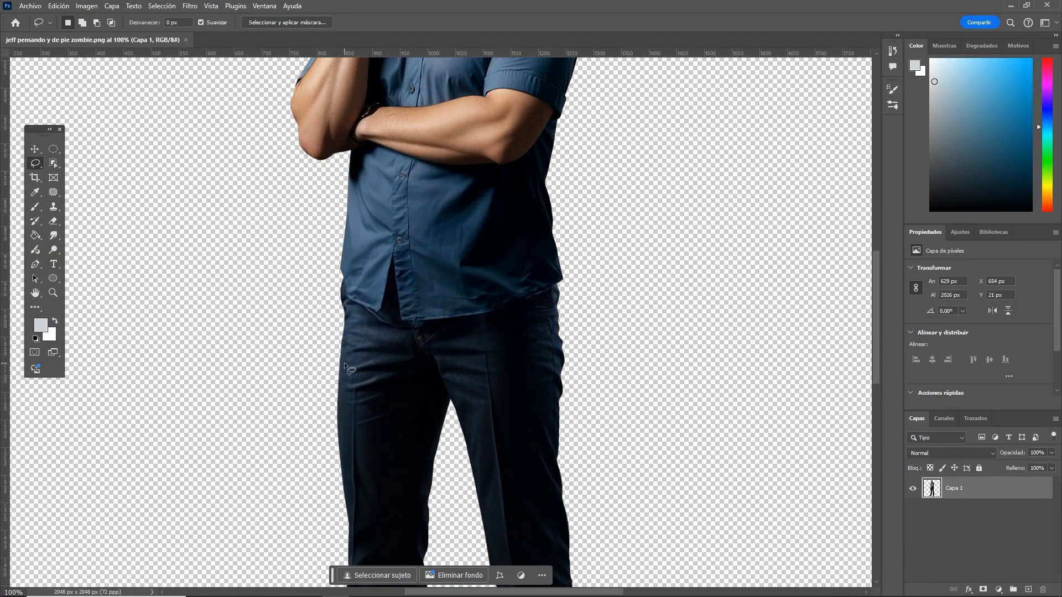
{"action": "left_click_drag", "start_coordinate": [446, 178], "coordinate": [457, 449]}
{"action": "left_click_drag", "start_coordinate": [431, 271], "coordinate": [437, 317]}
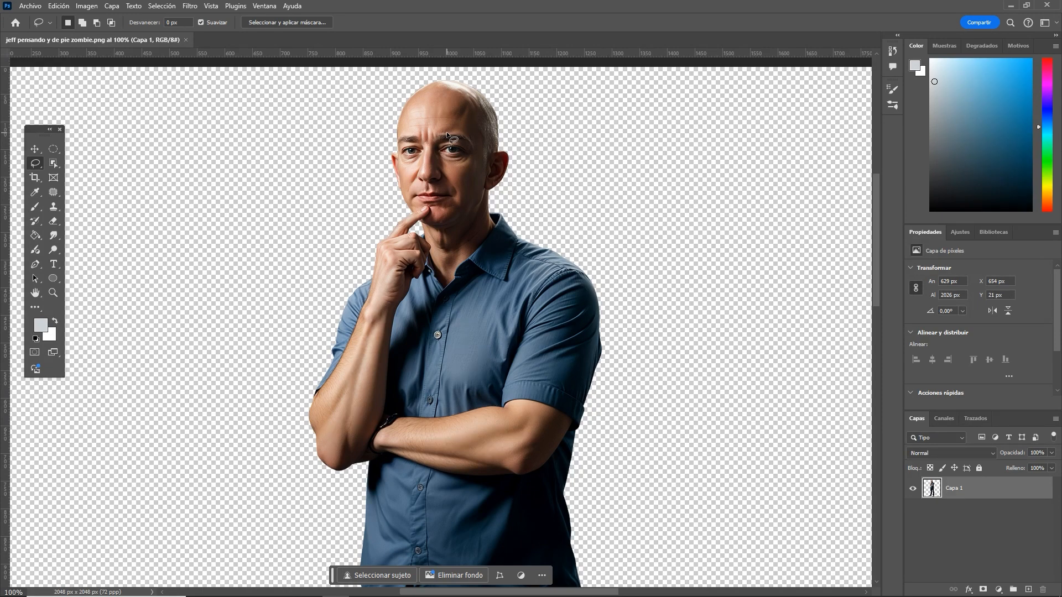
{"action": "left_click_drag", "start_coordinate": [447, 131], "coordinate": [453, 175]}
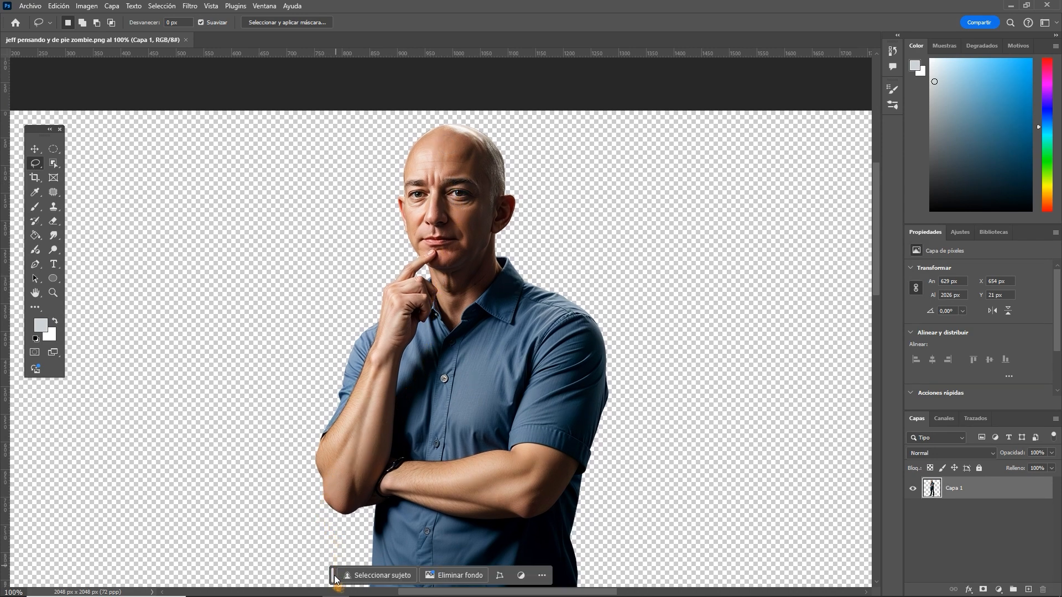
{"action": "left_click_drag", "start_coordinate": [334, 577], "coordinate": [358, 355]}
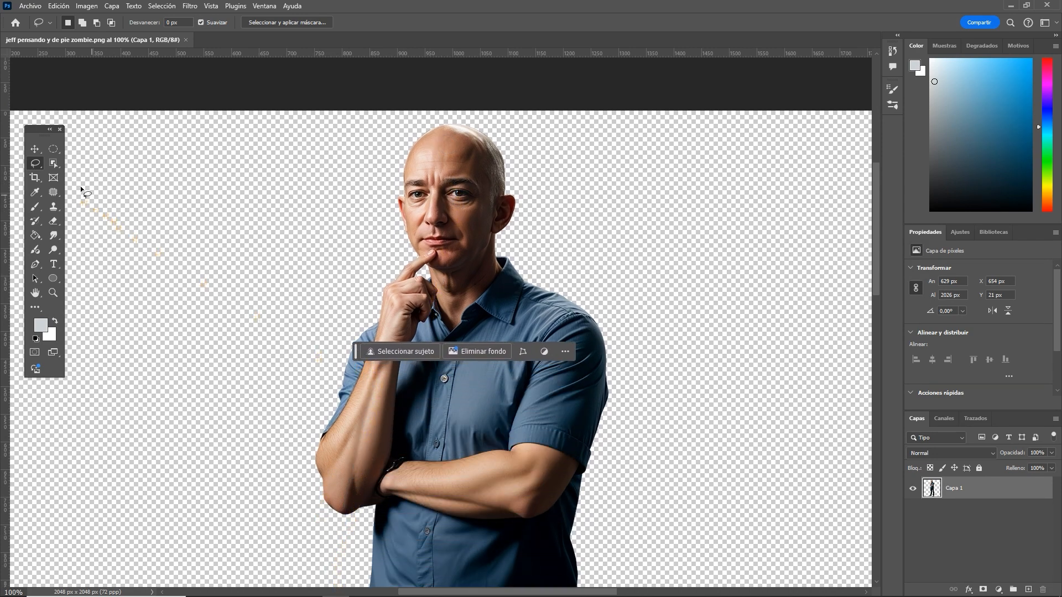
{"action": "right_click", "coordinate": [36, 163]}
{"action": "left_click", "coordinate": [112, 174]}
{"action": "key", "text": "ctrl+plus"}
{"action": "left_click_drag", "start_coordinate": [374, 282], "coordinate": [374, 361]}
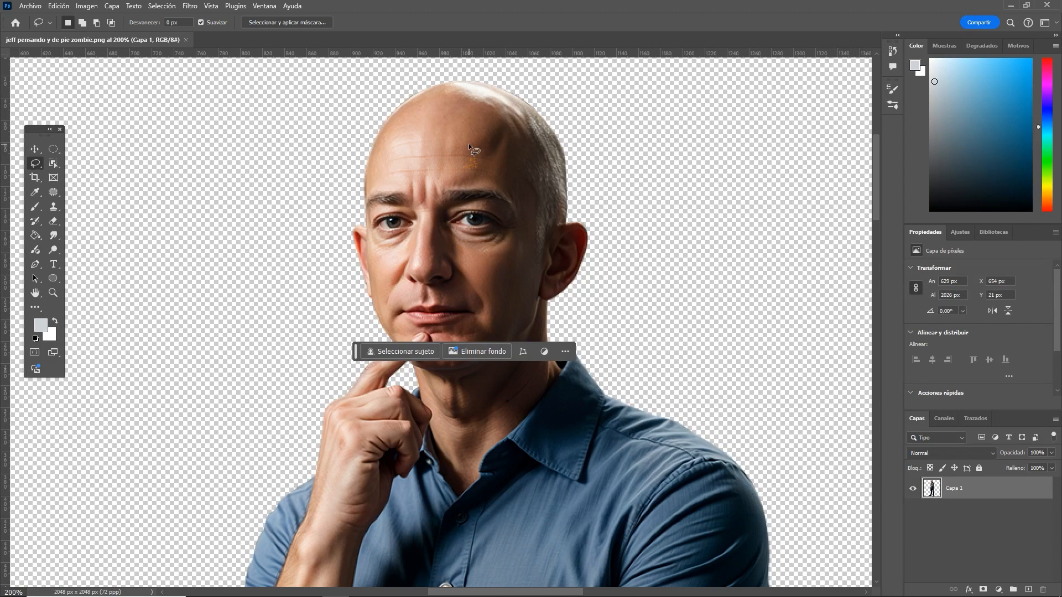
{"action": "left_click_drag", "start_coordinate": [469, 145], "coordinate": [385, 160]}
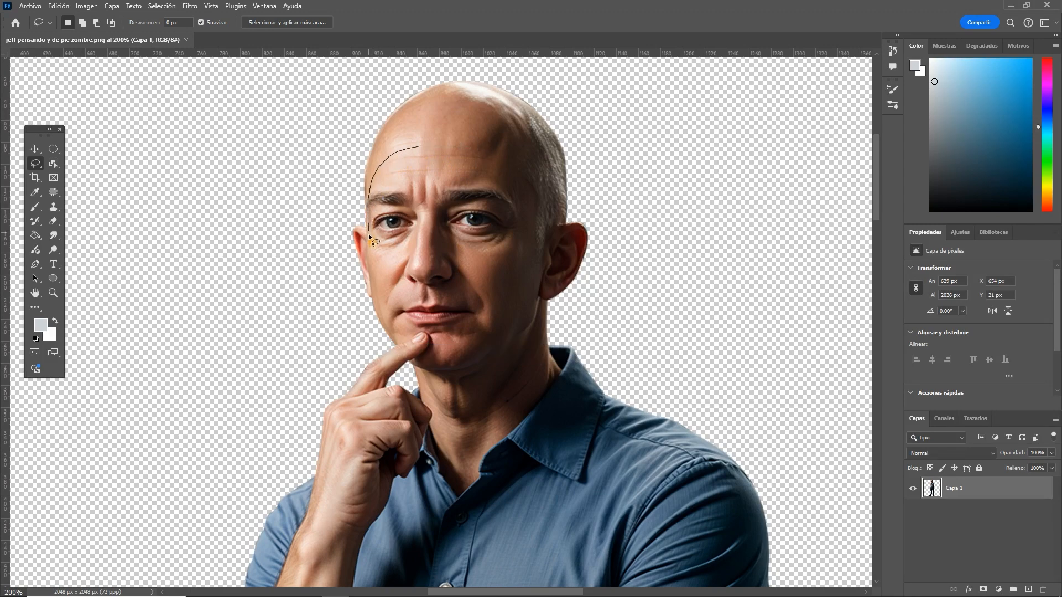
{"action": "left_click_drag", "start_coordinate": [368, 236], "coordinate": [373, 275]}
{"action": "mouse_move", "coordinate": [488, 354]}
{"action": "left_mouse_down"}
{"action": "mouse_move", "coordinate": [521, 315]}
{"action": "mouse_move", "coordinate": [531, 264]}
{"action": "mouse_move", "coordinate": [521, 185]}
{"action": "mouse_move", "coordinate": [472, 147]}
{"action": "left_mouse_up"}
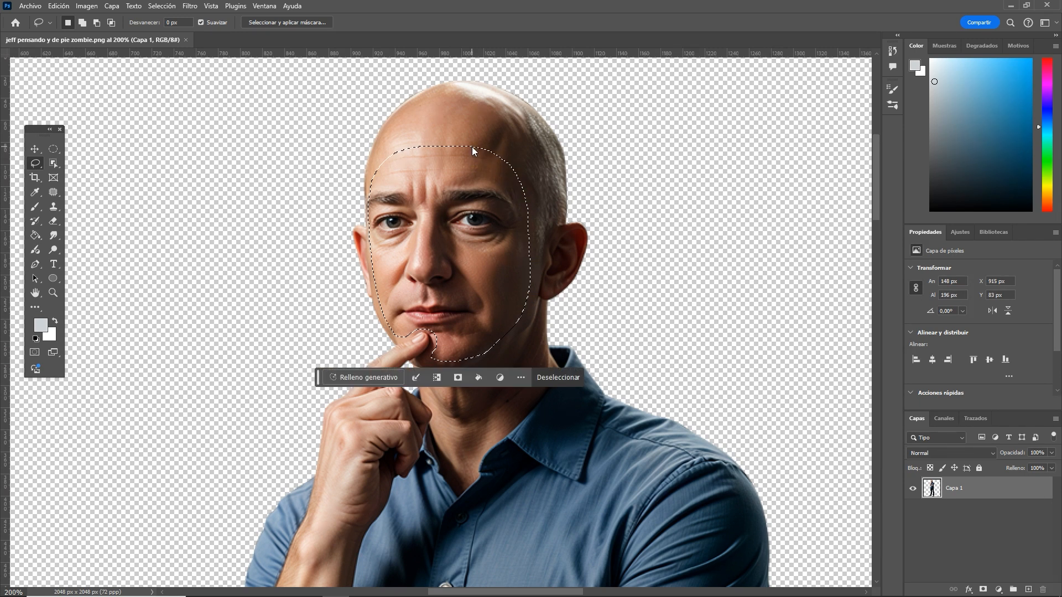
- Run Generative Fill on the selected face with the prompt "zombie face"
{"action": "left_click", "coordinate": [360, 377]}
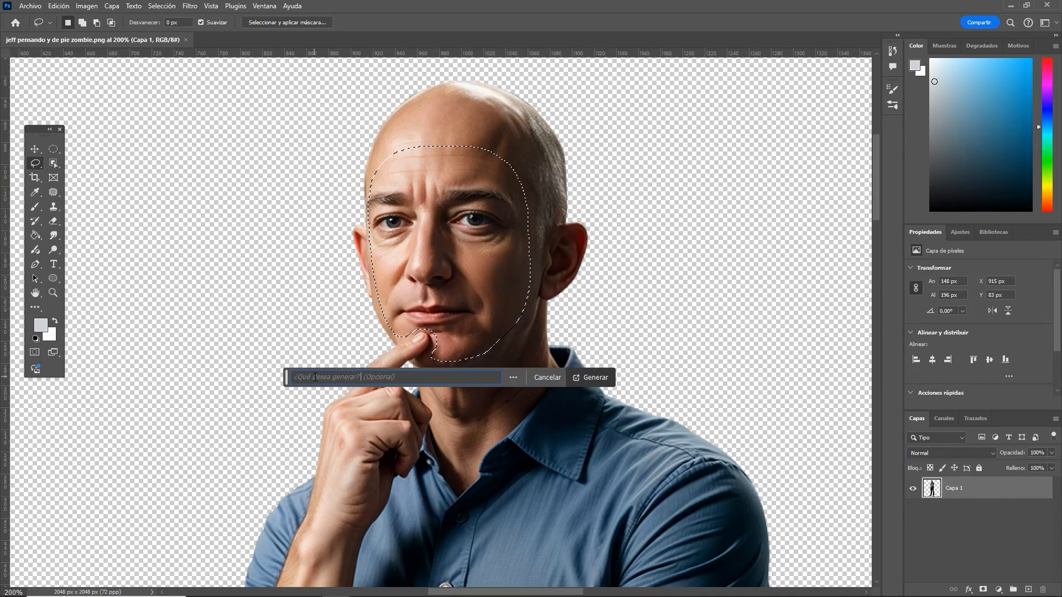
{"action": "type", "text": "zombie face"}
{"action": "left_click", "coordinate": [595, 378]}
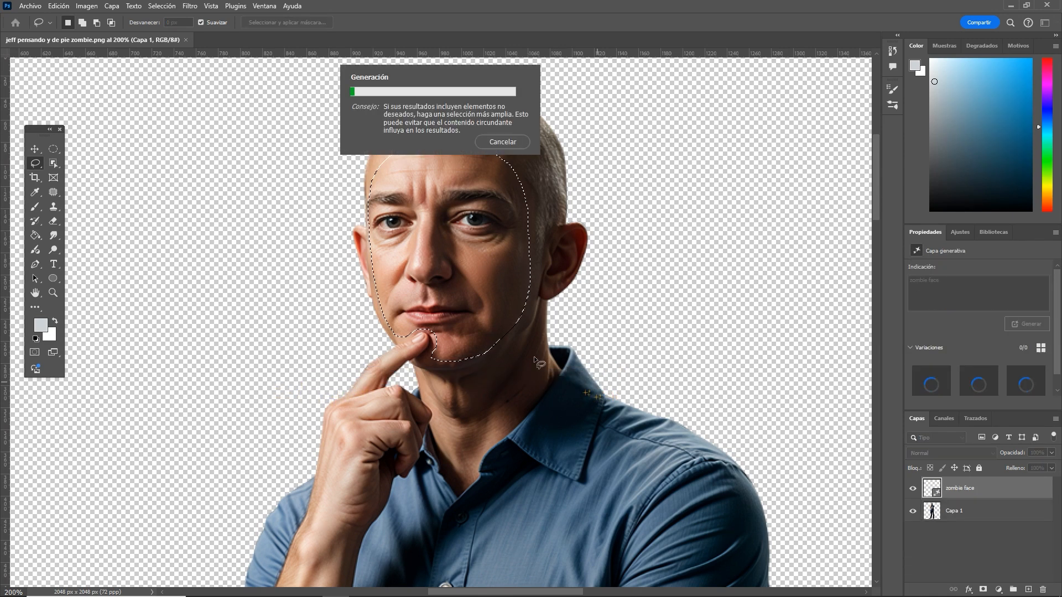
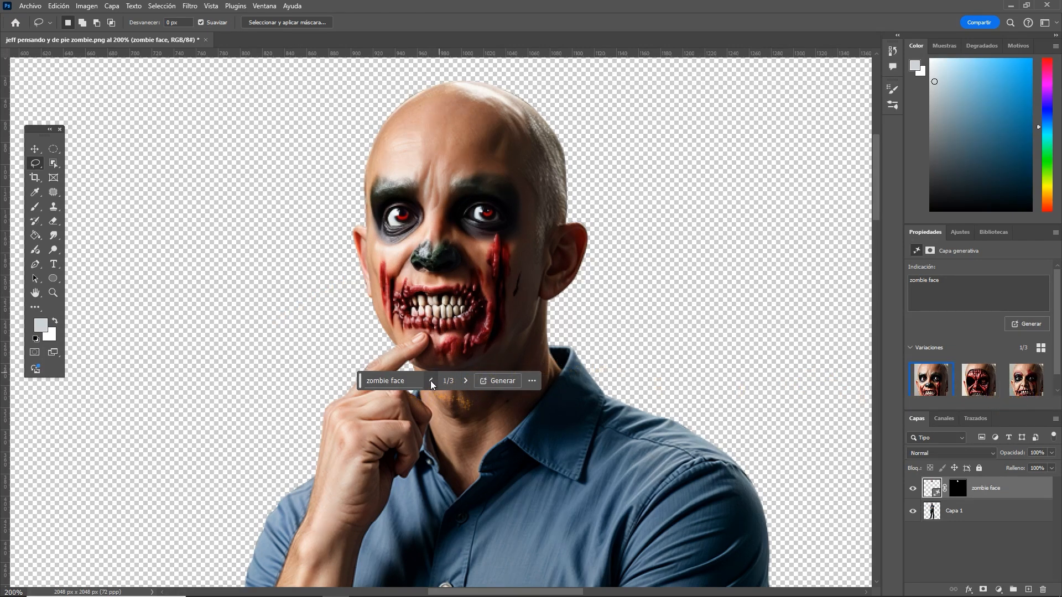
- Compare the three zombie face variations and generate another set with the same prompt
{"action": "left_click", "coordinate": [465, 381]}
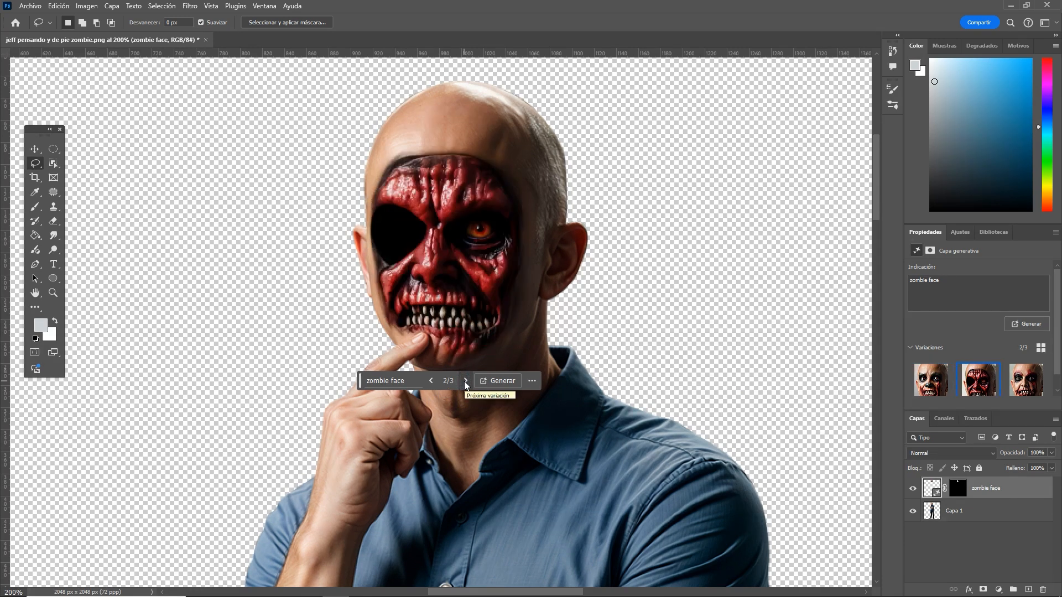
{"action": "left_click", "coordinate": [464, 381]}
{"action": "left_click", "coordinate": [465, 382]}
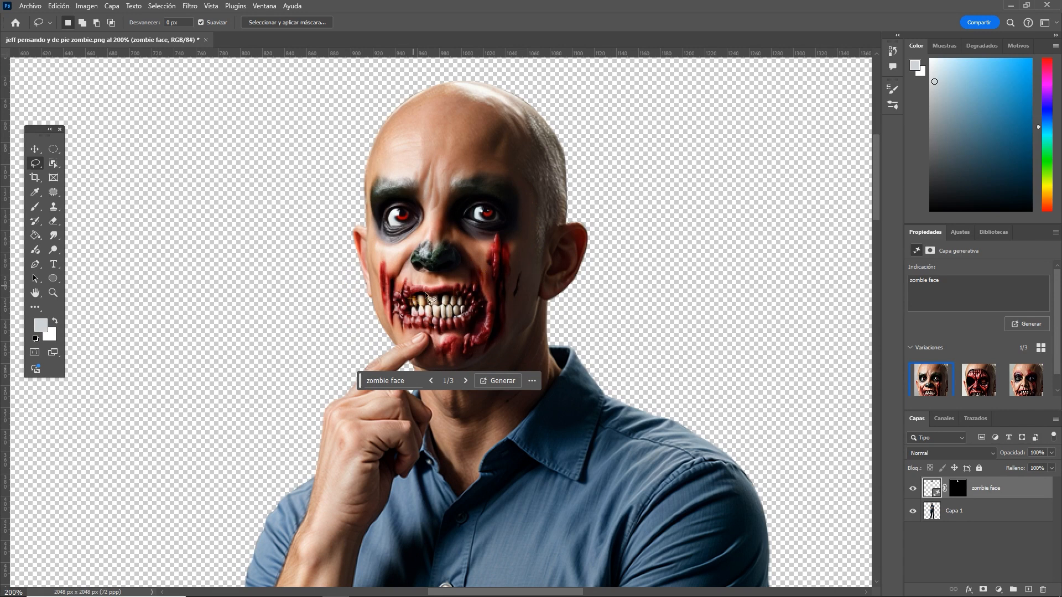
{"action": "left_click", "coordinate": [507, 380]}
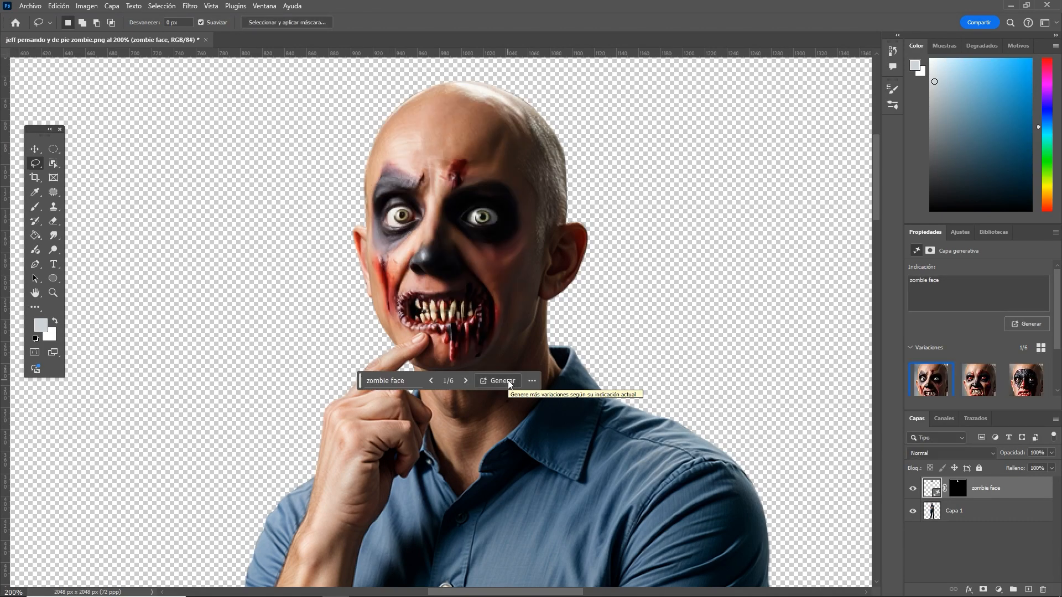
- Go through the six zombie face variations and keep the fourth, with red eyes and a dark green nose
{"action": "left_click", "coordinate": [466, 379]}
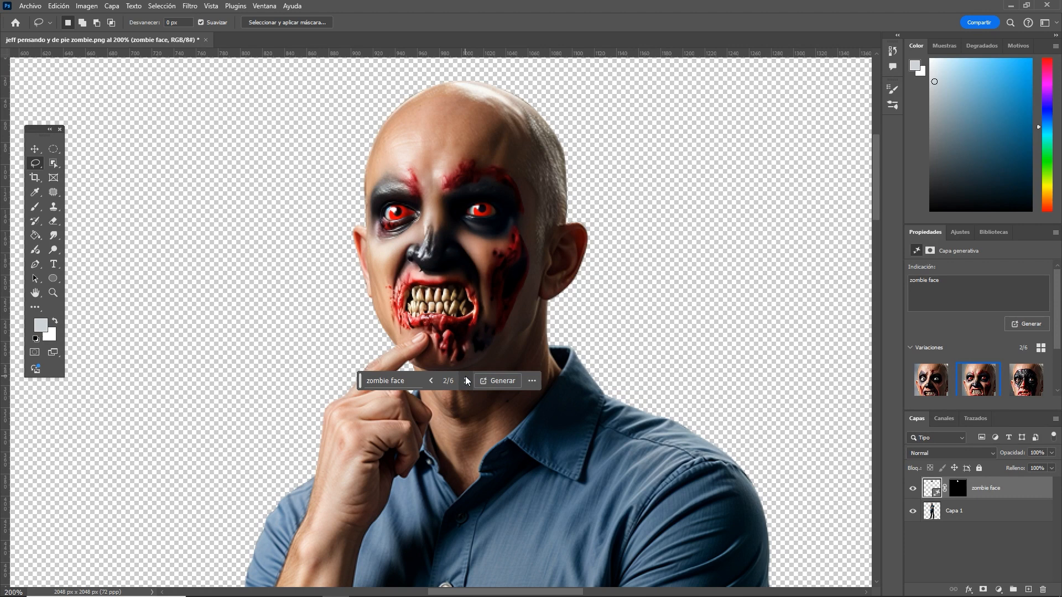
{"action": "left_click", "coordinate": [466, 381]}
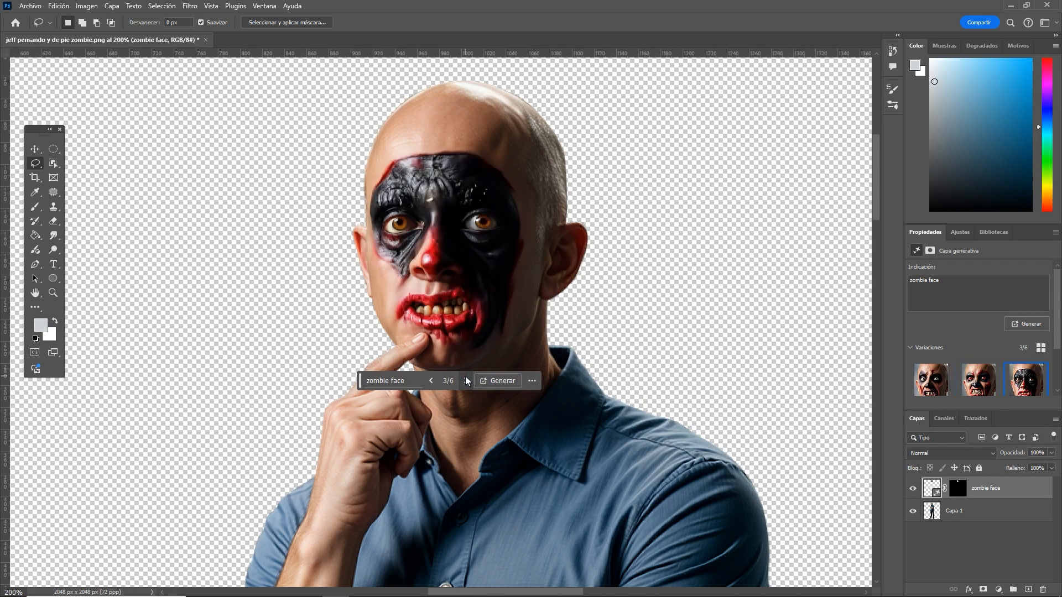
{"action": "left_click", "coordinate": [465, 380]}
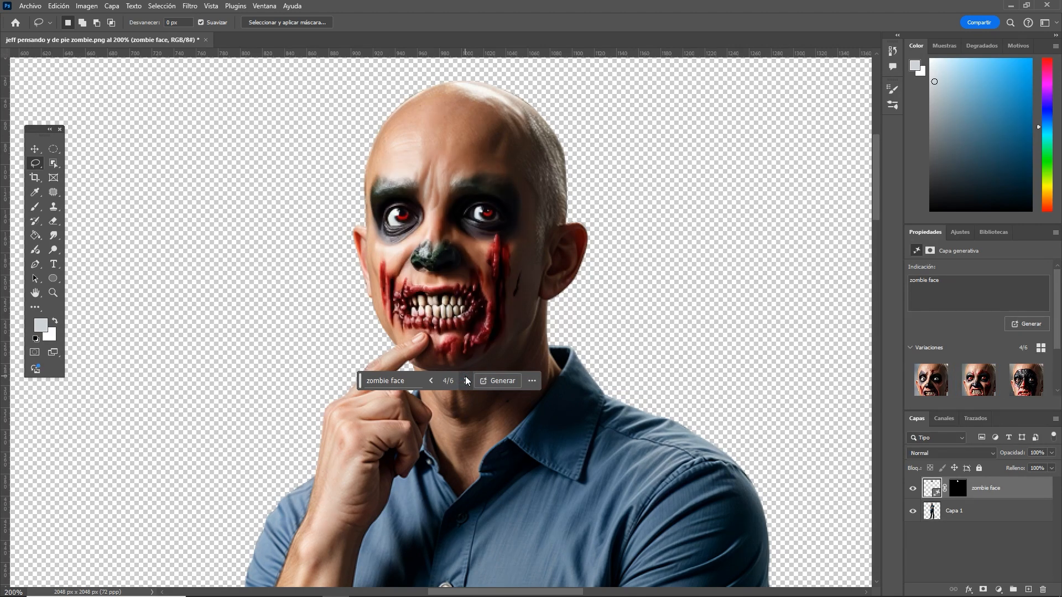
{"action": "left_click", "coordinate": [466, 381]}
{"action": "left_click", "coordinate": [466, 381]}
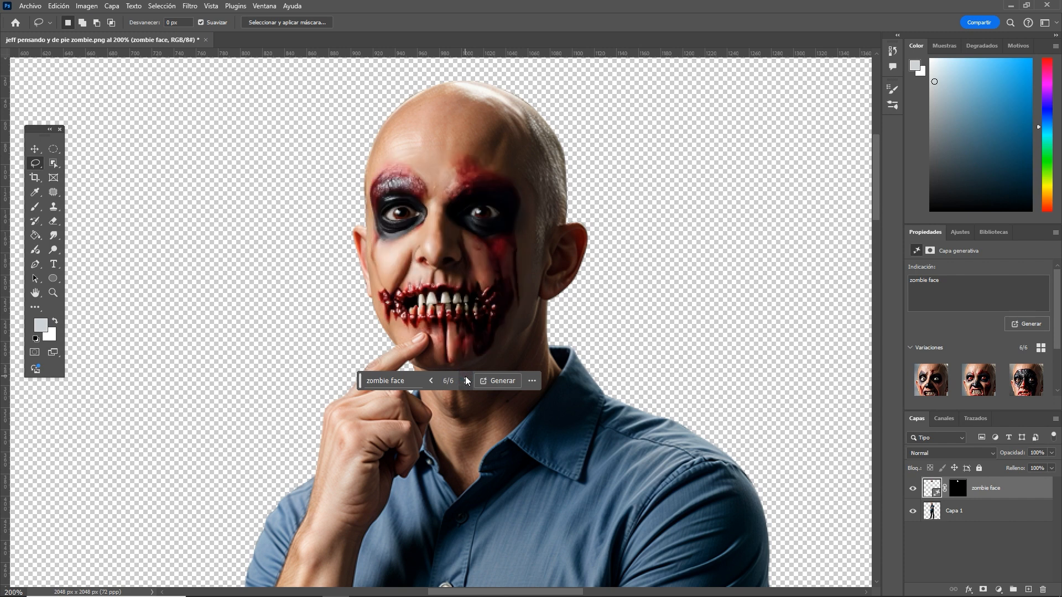
{"action": "left_click", "coordinate": [466, 381]}
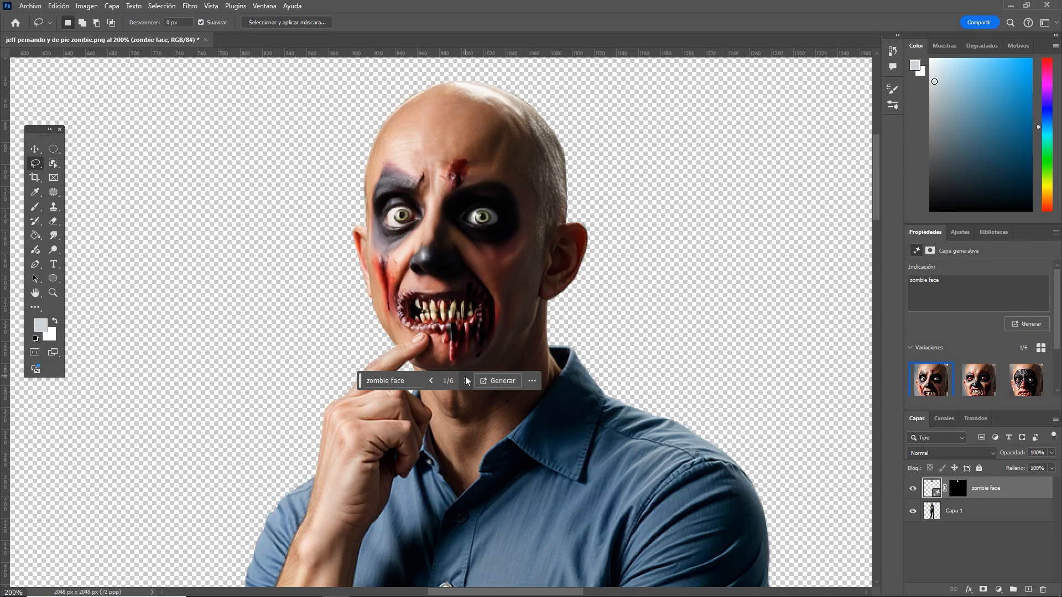
{"action": "left_click", "coordinate": [466, 381]}
{"action": "left_click", "coordinate": [466, 380]}
{"action": "left_click", "coordinate": [465, 380]}
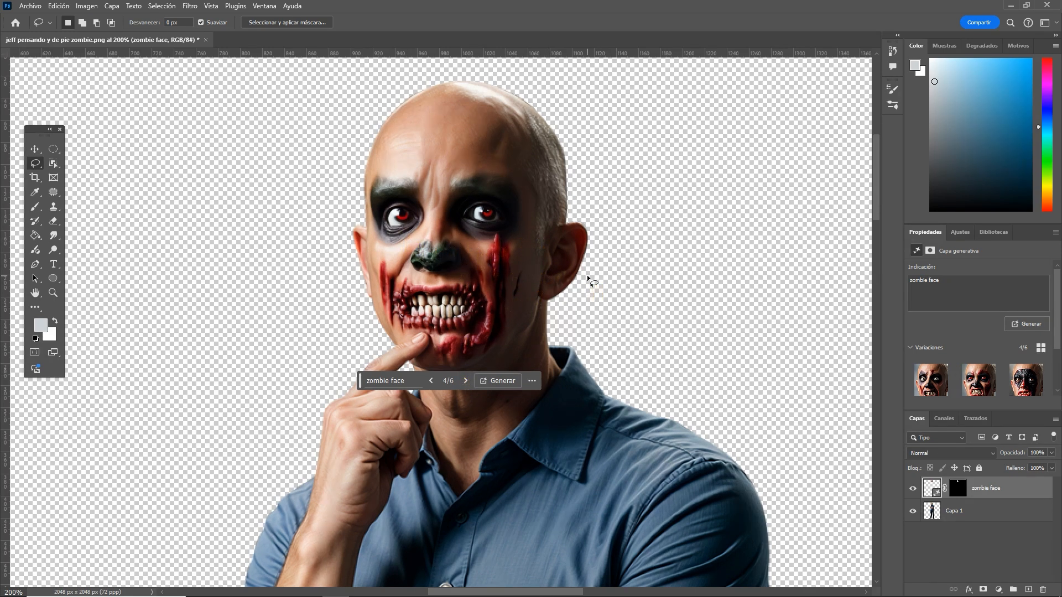
- Examine the generated zombie face up close, checking the eyes, nose, mouth and the blend with the surrounding skin
{"action": "key", "text": "ctrl+minus"}
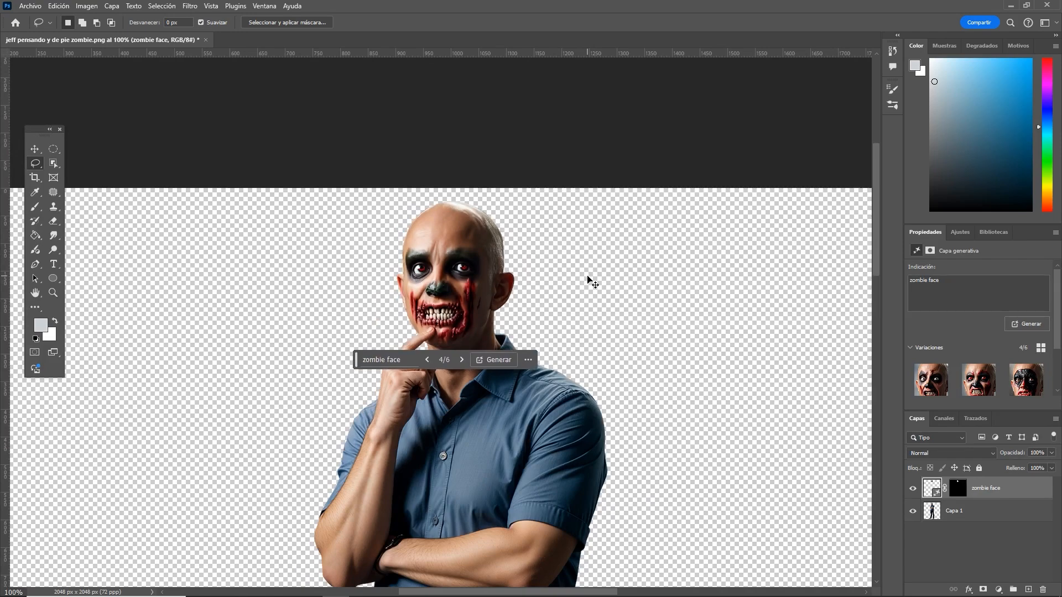
{"action": "key", "text": "ctrl+plus"}
{"action": "key", "text": "ctrl+plus"}
{"action": "key", "text": "ctrl+minus"}
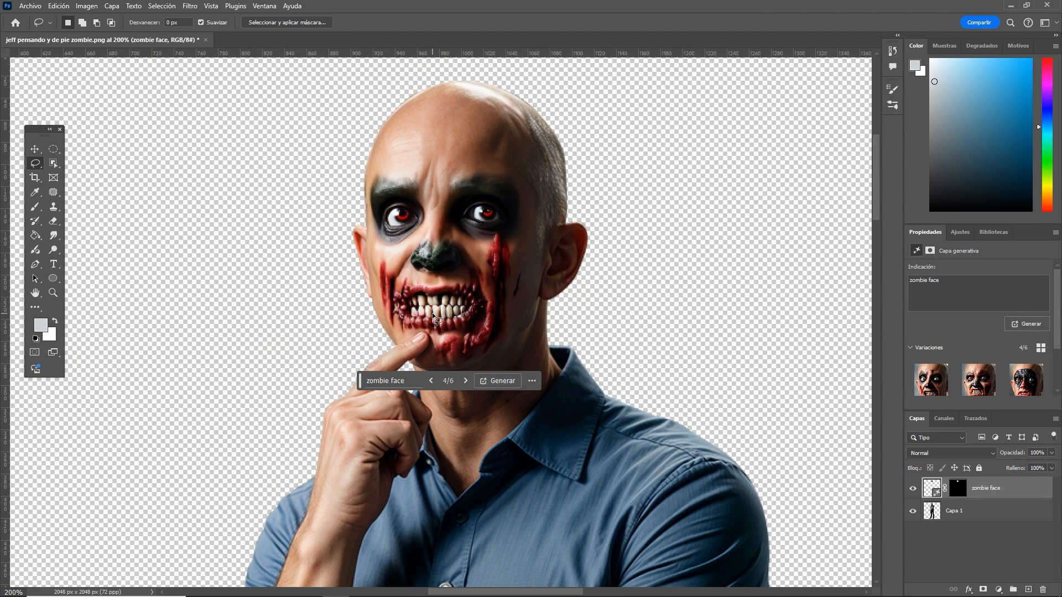
{"action": "key", "text": "ctrl+plus"}
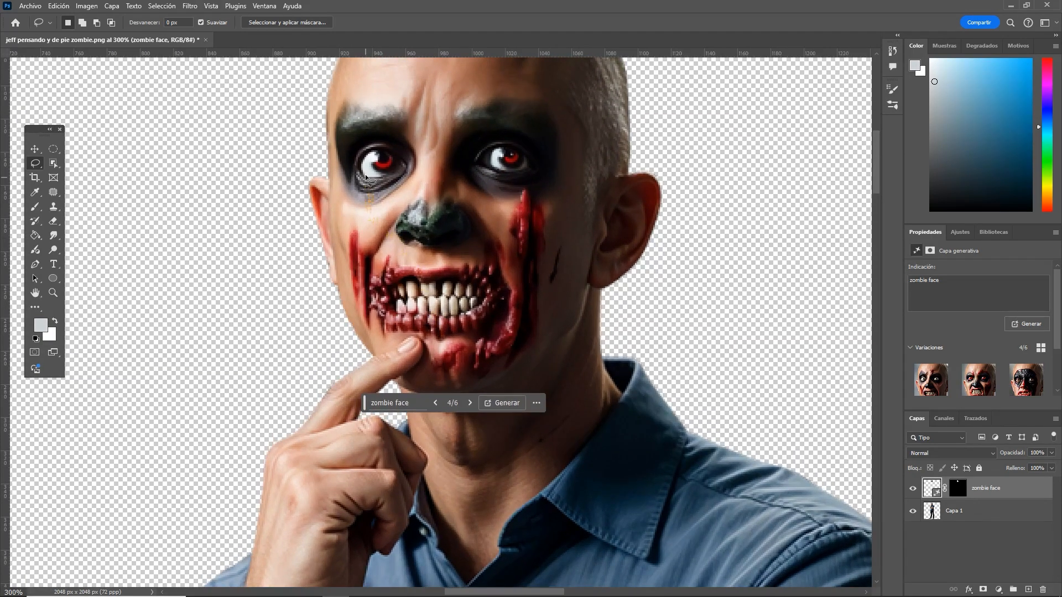
{"action": "left_click_drag", "start_coordinate": [370, 156], "coordinate": [384, 154]}
{"action": "key", "text": "ctrl+plus"}
{"action": "key", "text": "ctrl+plus"}
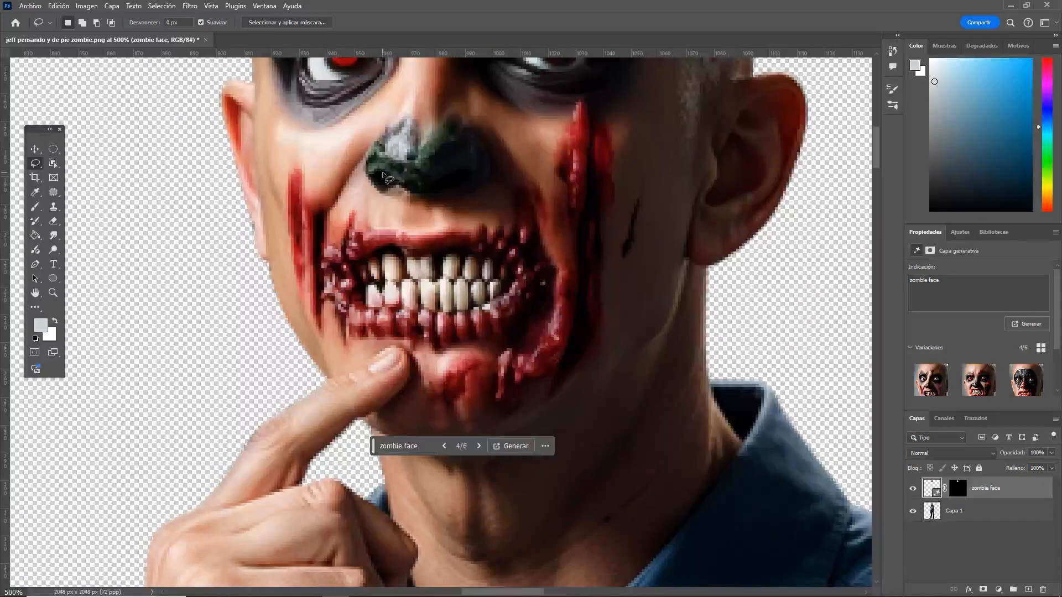
{"action": "left_click_drag", "start_coordinate": [383, 170], "coordinate": [392, 299]}
{"action": "key", "text": "ctrl+minus"}
{"action": "key", "text": "ctrl+minus"}
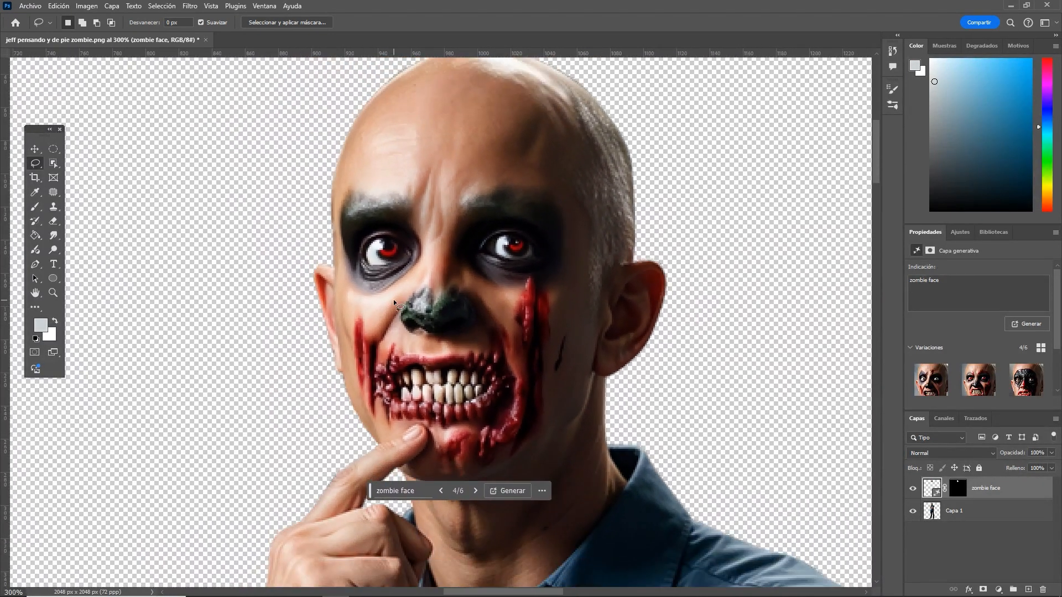
- Select the area around both eyes and run Generative Fill with the prompt "zombie eyes white"
{"action": "mouse_move", "coordinate": [428, 213]}
{"action": "left_mouse_down"}
{"action": "mouse_move", "coordinate": [373, 219]}
{"action": "mouse_move", "coordinate": [345, 242]}
{"action": "mouse_move", "coordinate": [346, 279]}
{"action": "mouse_move", "coordinate": [374, 298]}
{"action": "left_mouse_up"}
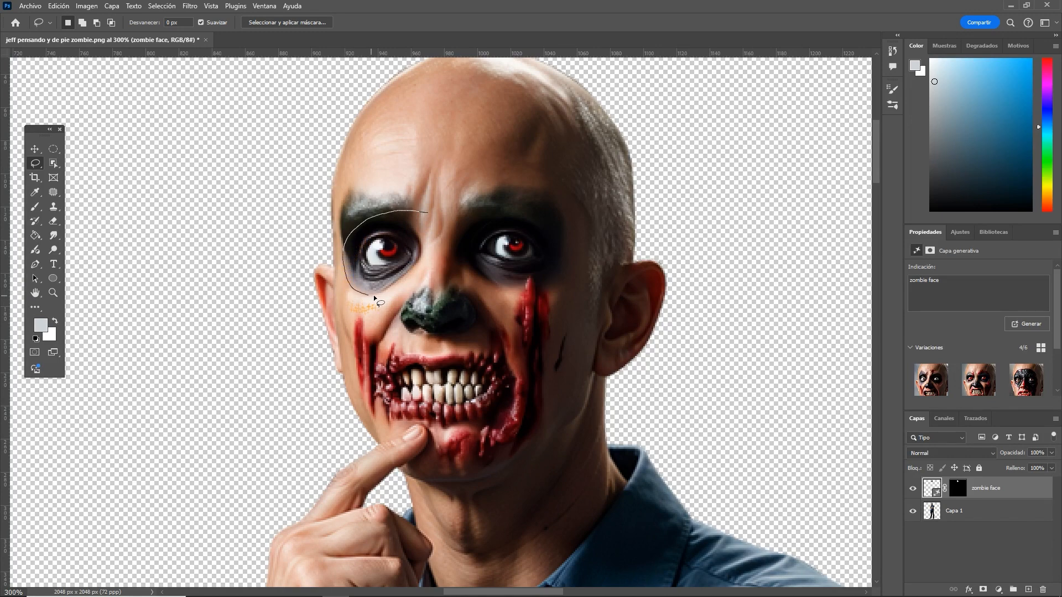
{"action": "mouse_move", "coordinate": [496, 284]}
{"action": "left_mouse_down"}
{"action": "mouse_move", "coordinate": [540, 283]}
{"action": "mouse_move", "coordinate": [564, 264]}
{"action": "mouse_move", "coordinate": [564, 235]}
{"action": "mouse_move", "coordinate": [497, 205]}
{"action": "mouse_move", "coordinate": [422, 212]}
{"action": "left_mouse_up"}
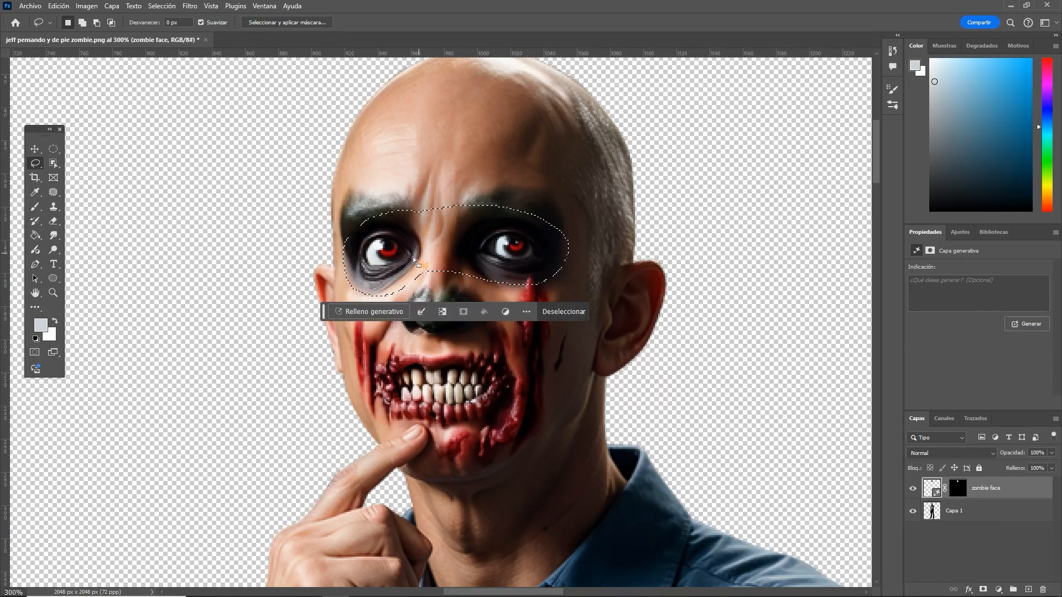
{"action": "left_click", "coordinate": [360, 311]}
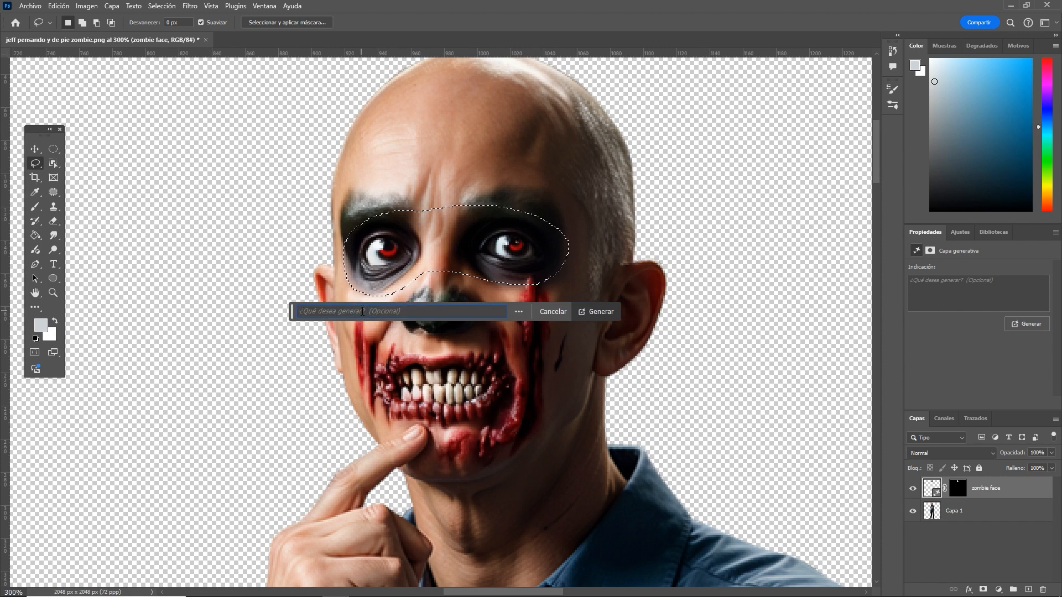
{"action": "type", "text": "w"}
{"action": "key", "text": "BackSpace"}
{"action": "type", "text": "zombie eyes white"}
{"action": "left_click", "coordinate": [597, 313]}
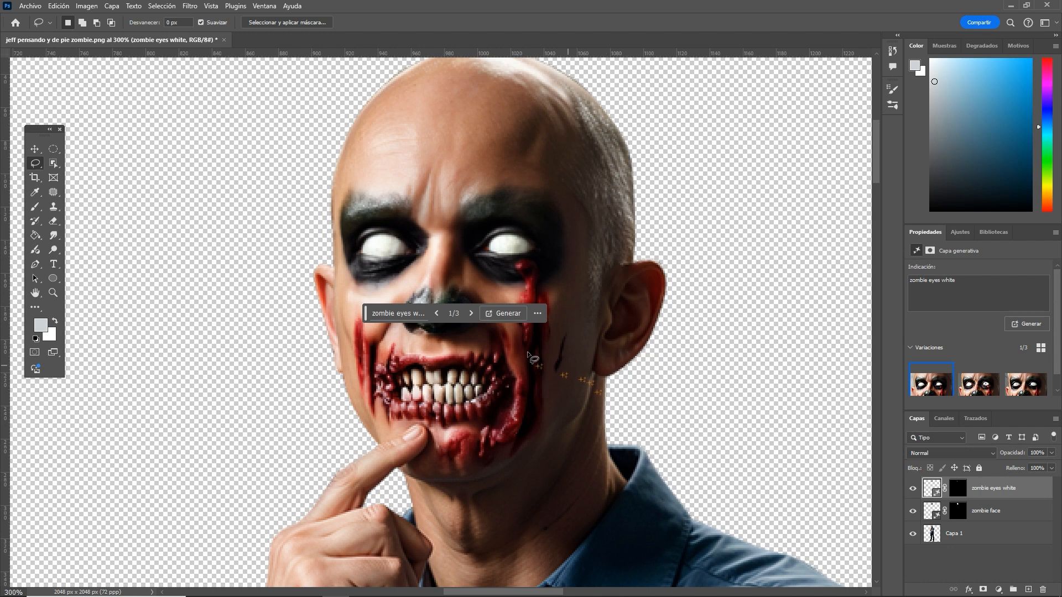
- Examine the generated white eyes up close and from a distance, clearing the floating prompt bar from the face
{"action": "left_click_drag", "start_coordinate": [366, 313], "coordinate": [298, 373]}
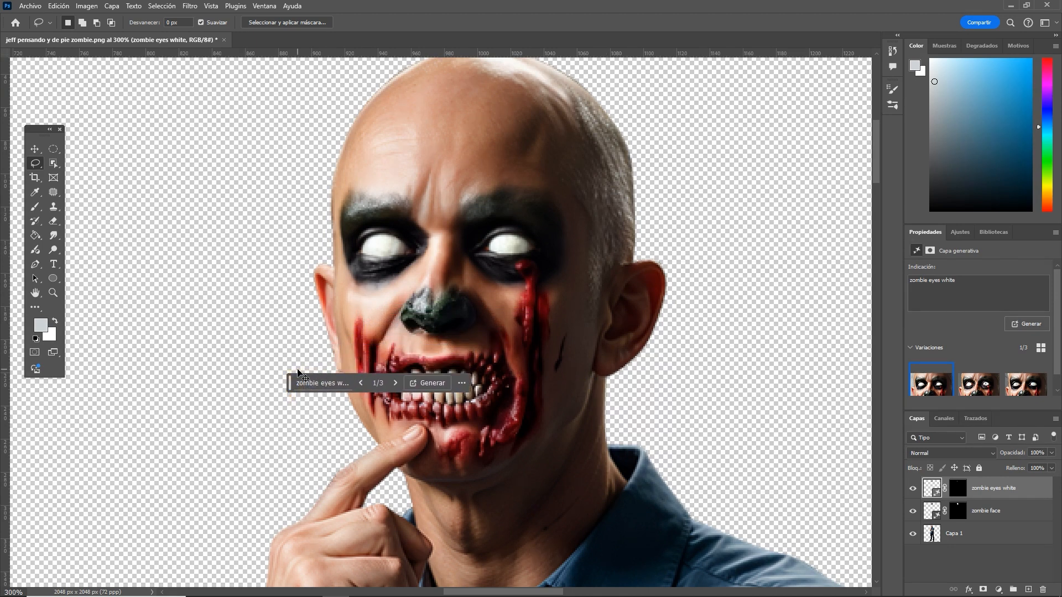
{"action": "scroll", "coordinate": [439, 315], "scroll_direction": "down", "scroll_amount": 5}
{"action": "left_click_drag", "start_coordinate": [438, 315], "coordinate": [439, 257]}
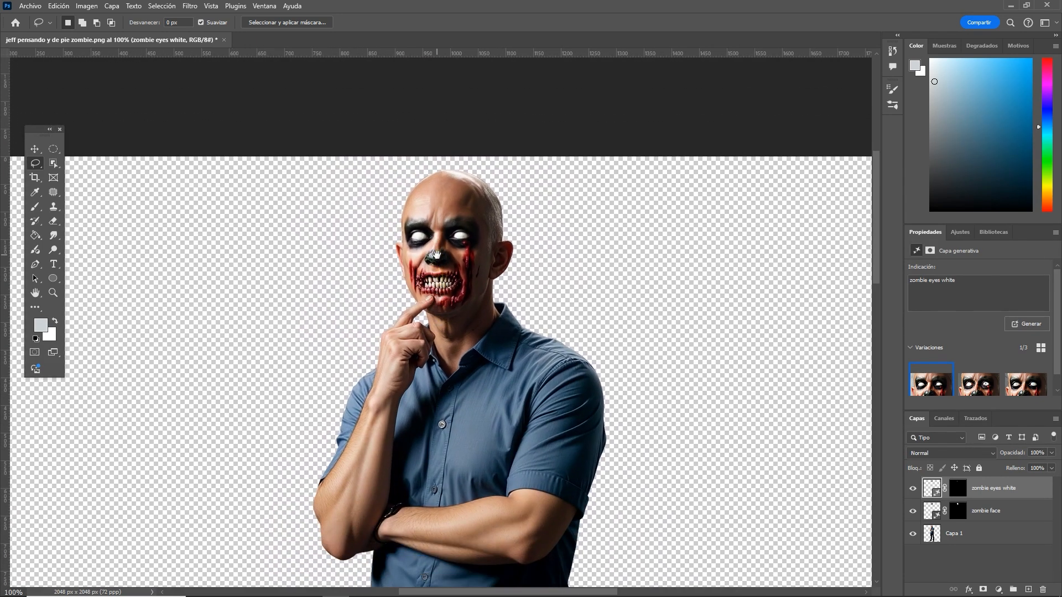
{"action": "scroll", "coordinate": [437, 255], "scroll_direction": "up", "scroll_amount": 5}
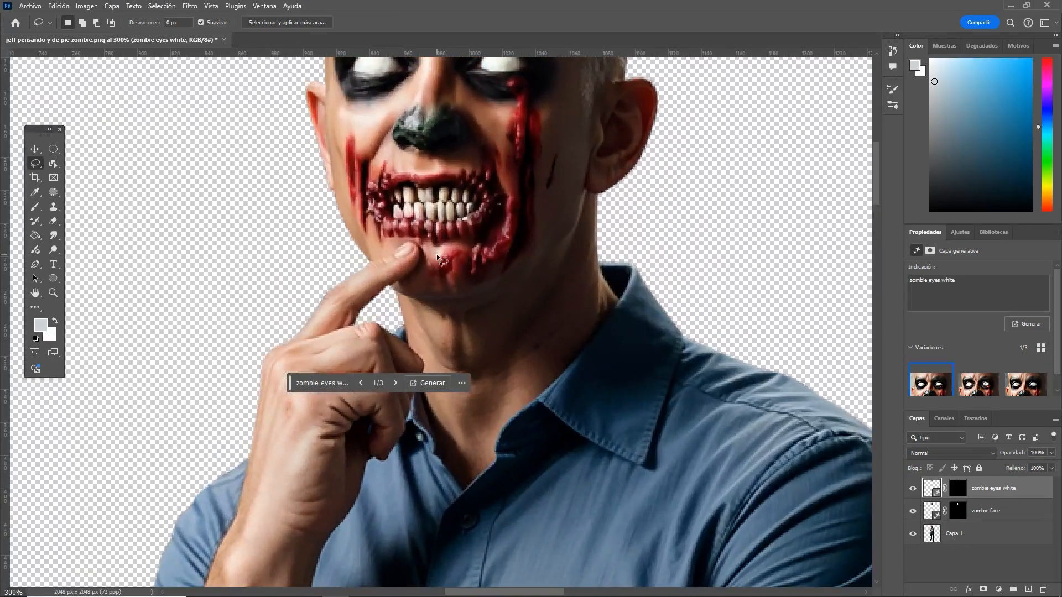
{"action": "scroll", "coordinate": [436, 254], "scroll_direction": "down", "scroll_amount": 2}
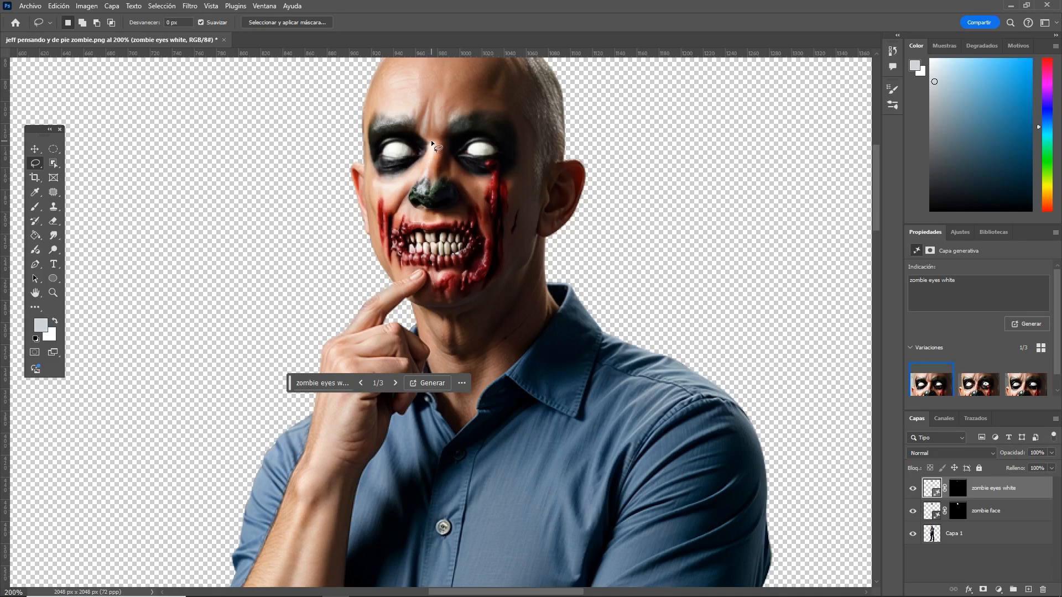
{"action": "scroll", "coordinate": [430, 140], "scroll_direction": "down", "scroll_amount": 3}
{"action": "scroll", "coordinate": [472, 248], "scroll_direction": "down", "scroll_amount": 1}
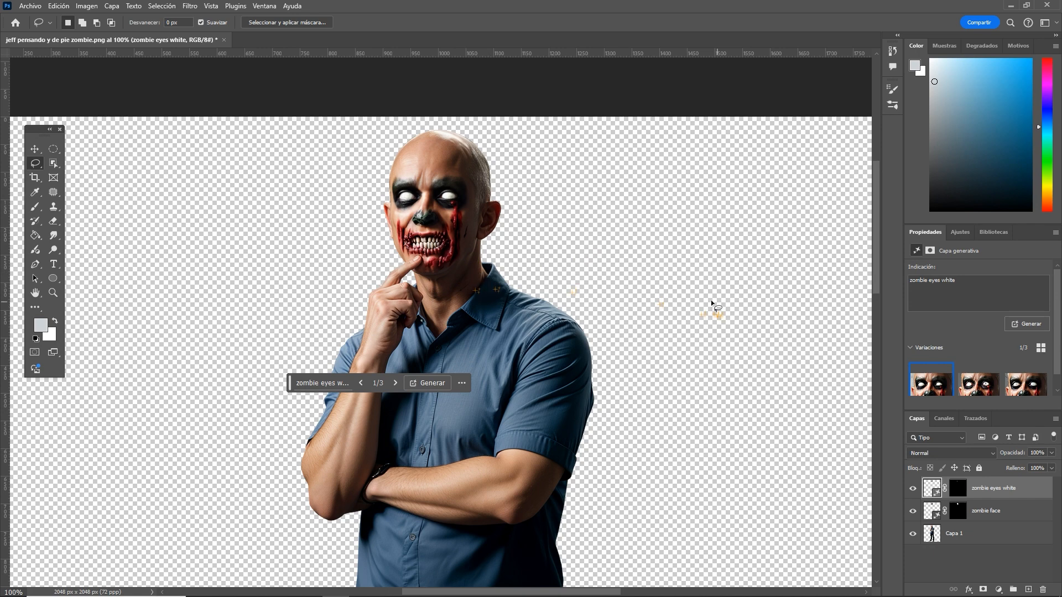
{"action": "left_click", "coordinate": [321, 380]}
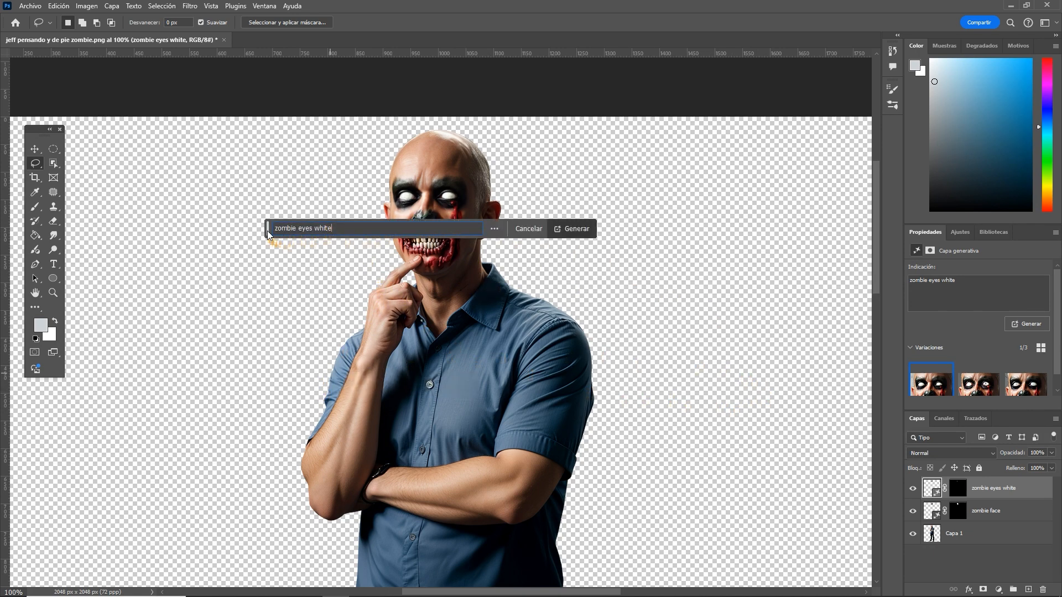
{"action": "left_click_drag", "start_coordinate": [267, 228], "coordinate": [276, 307]}
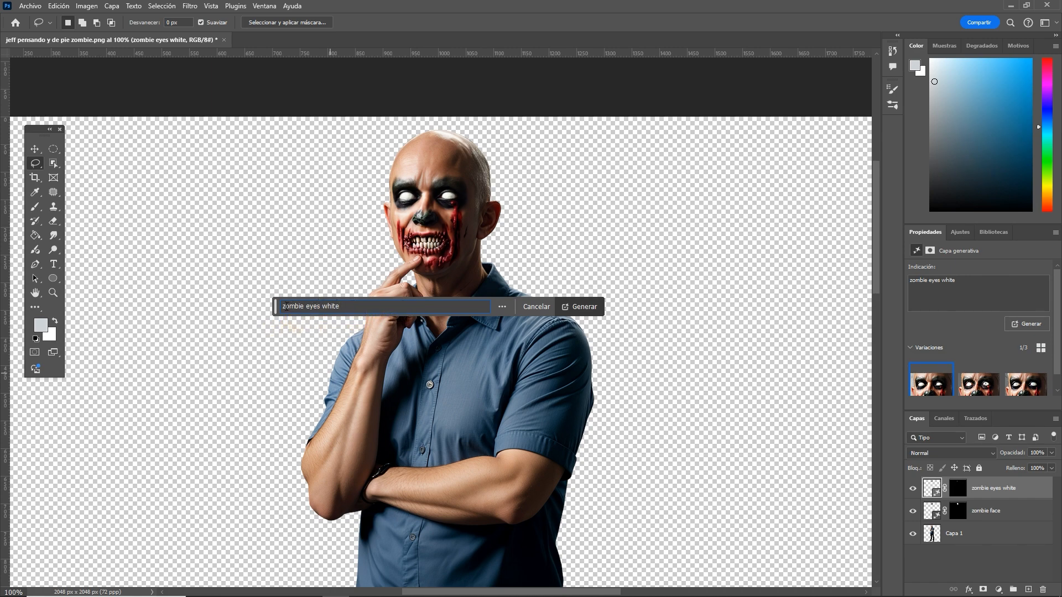
- Merge the zombie eyes white, zombie face and Capa 1 layers into a single layer
{"action": "left_click", "coordinate": [985, 539], "text": "shift"}
{"action": "right_click", "coordinate": [985, 539]}
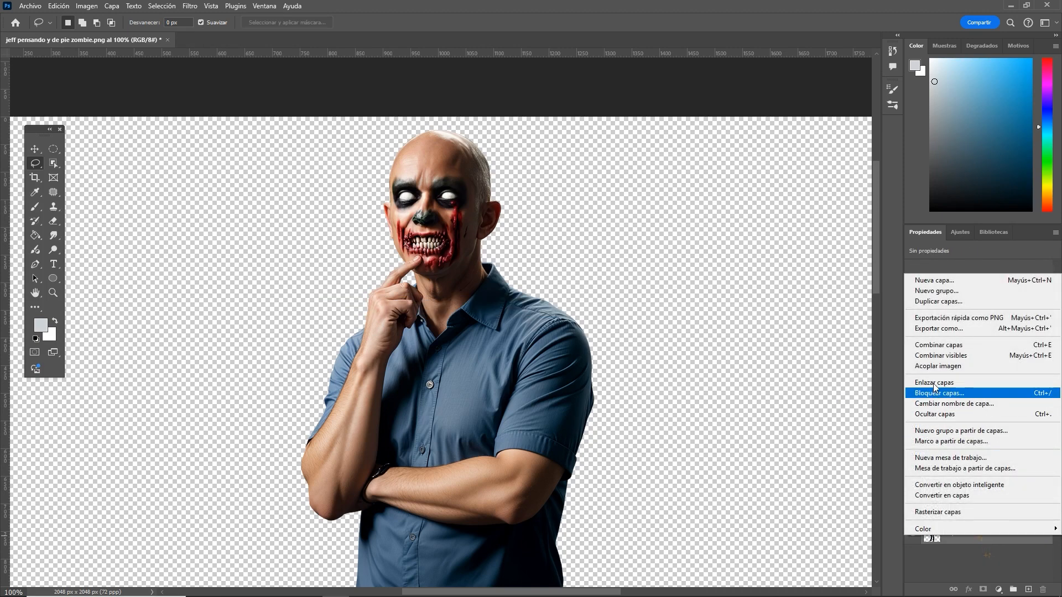
{"action": "left_click", "coordinate": [1043, 346]}
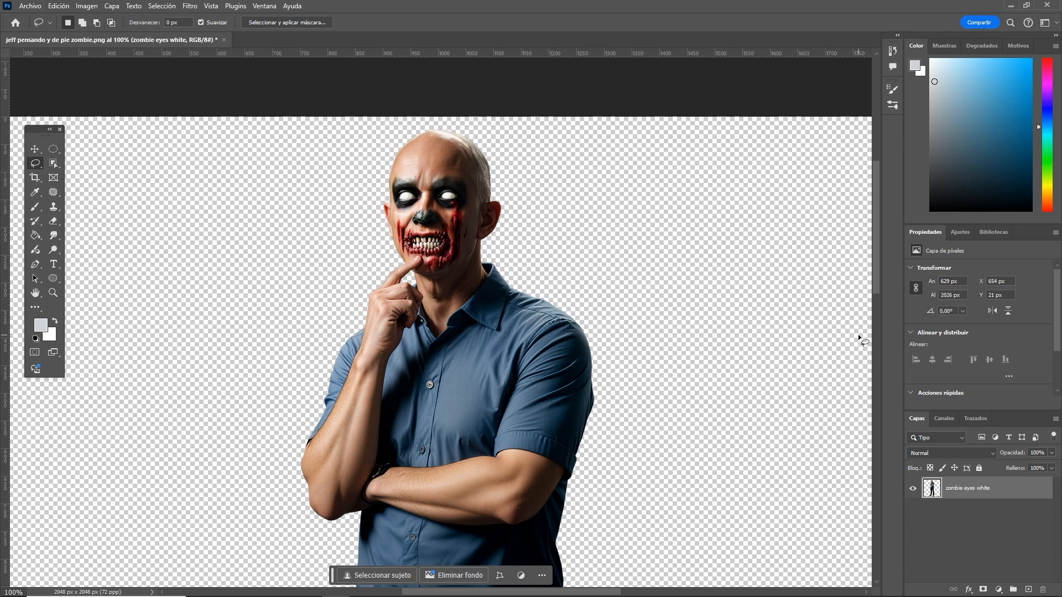
- Export the merged zombie figure as a PNG with transparency at 2048 x 2048 px
{"action": "key", "text": "ctrl+minus"}
{"action": "key", "text": "ctrl+minus"}
{"action": "left_click_drag", "start_coordinate": [621, 303], "coordinate": [625, 201]}
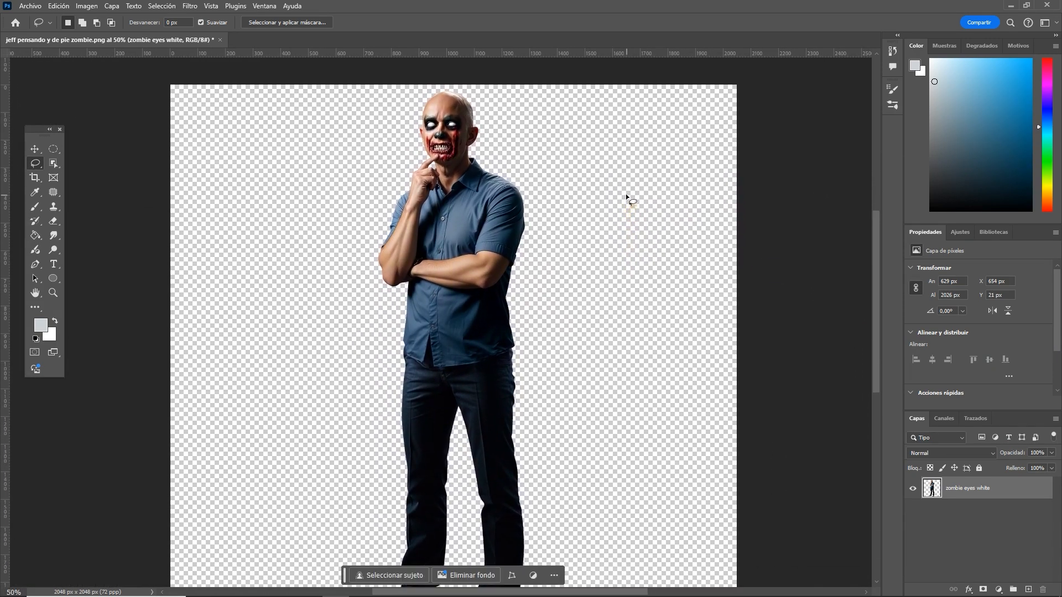
{"action": "left_click", "coordinate": [30, 6]}
{"action": "mouse_move", "coordinate": [138, 199]}
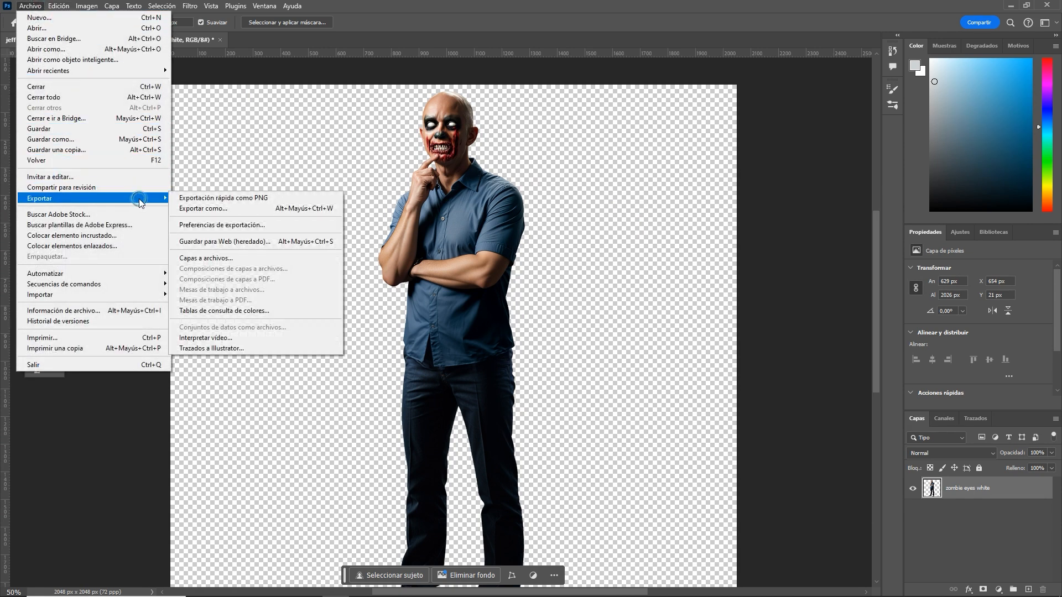
{"action": "left_click", "coordinate": [215, 210]}
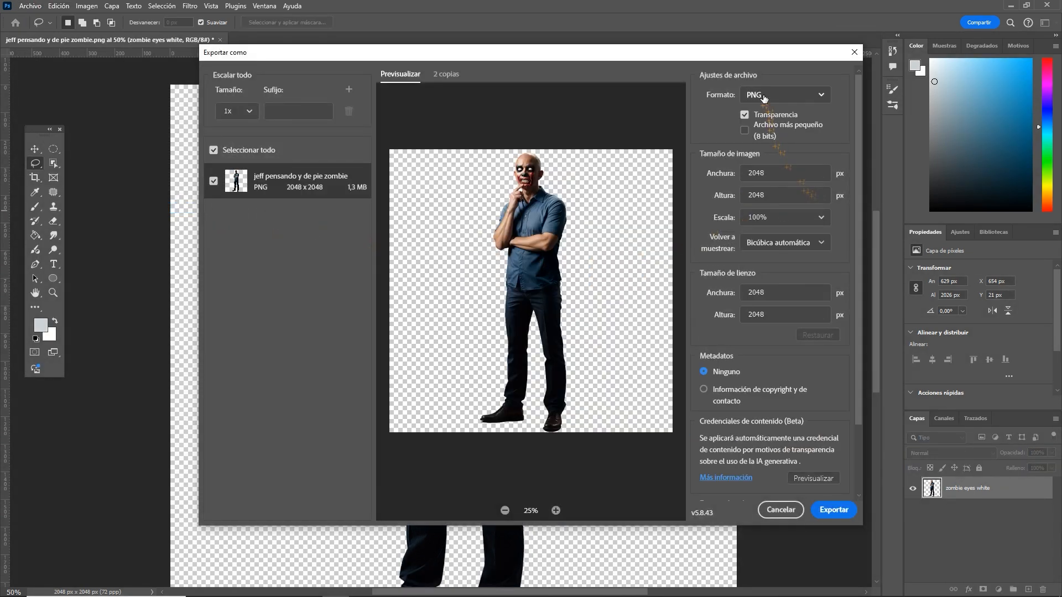
{"action": "left_click", "coordinate": [764, 94]}
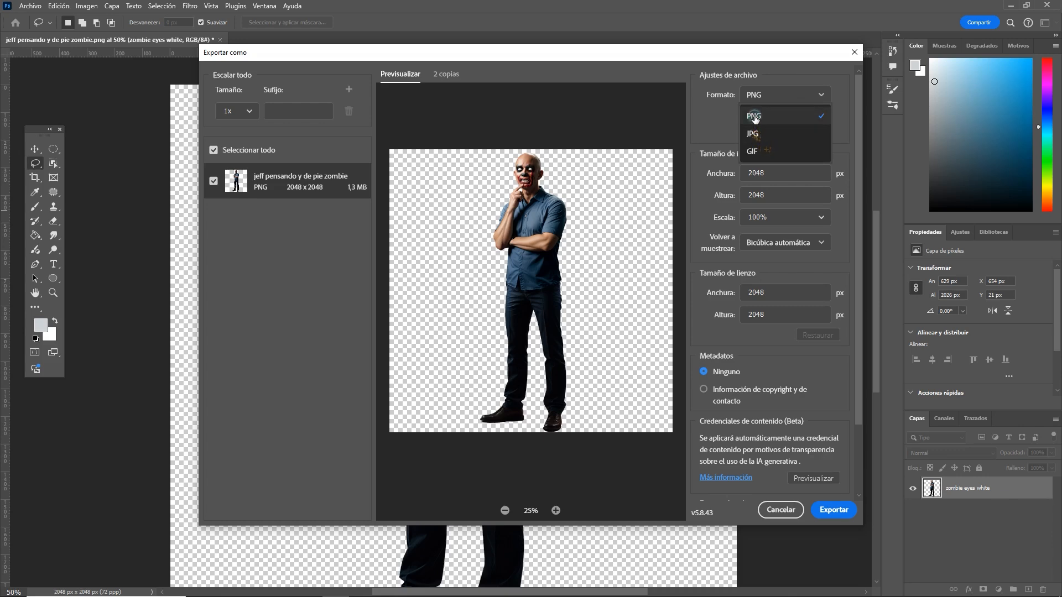
{"action": "left_click", "coordinate": [756, 118]}
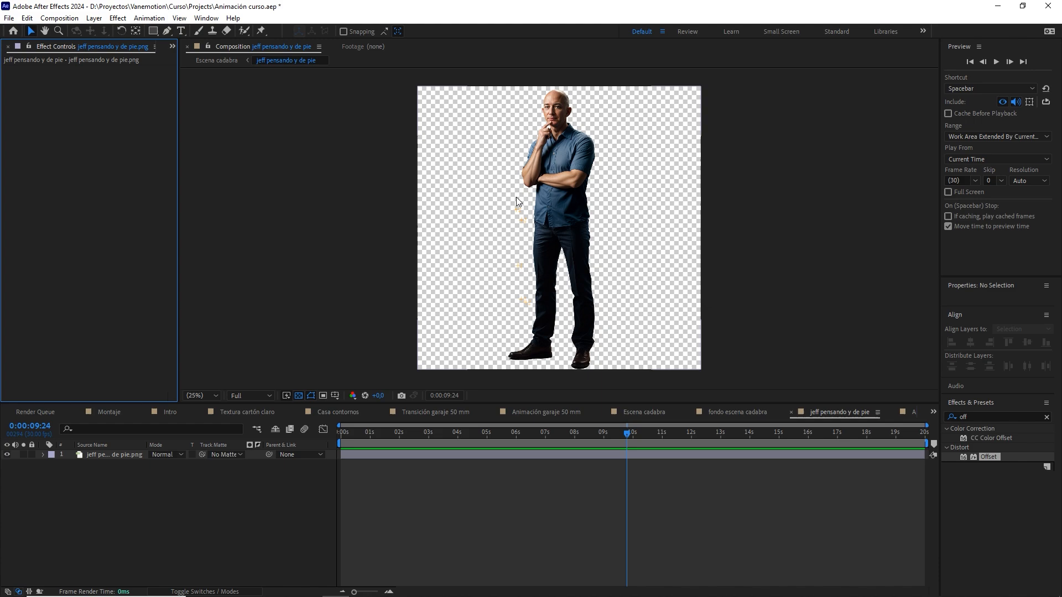
- Switch to After Effects and import jeff zombie.png from the Assets folder as footage
{"action": "left_click", "coordinate": [10, 20]}
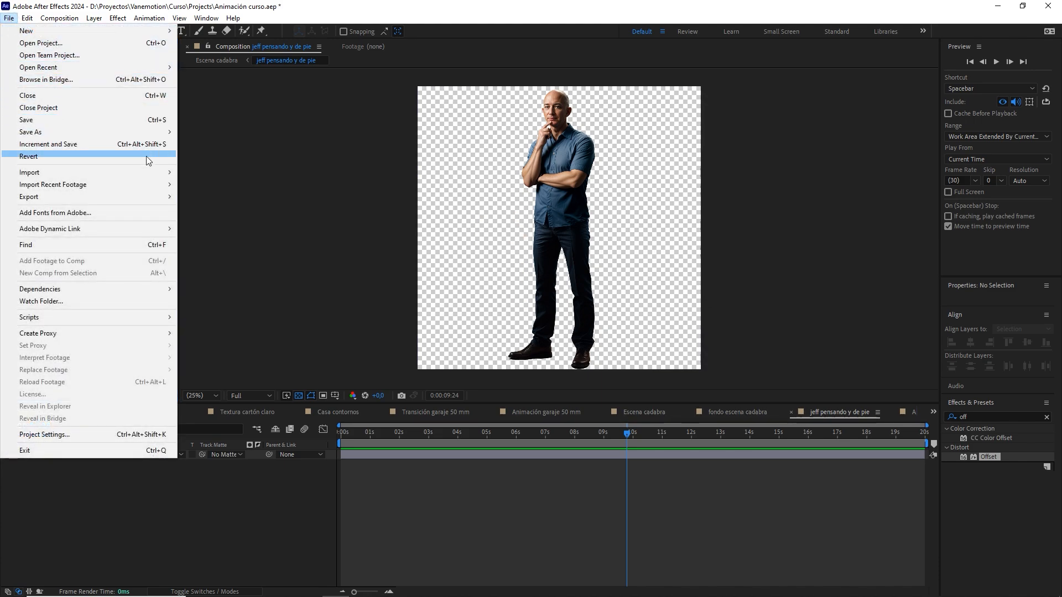
{"action": "mouse_move", "coordinate": [157, 174]}
{"action": "left_click", "coordinate": [220, 174]}
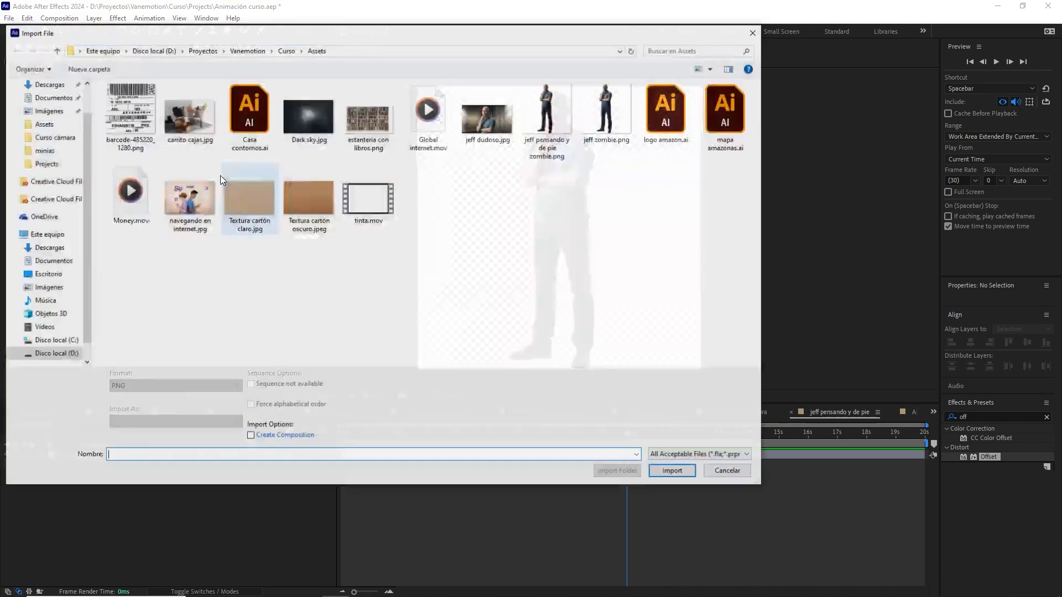
{"action": "left_click", "coordinate": [607, 120]}
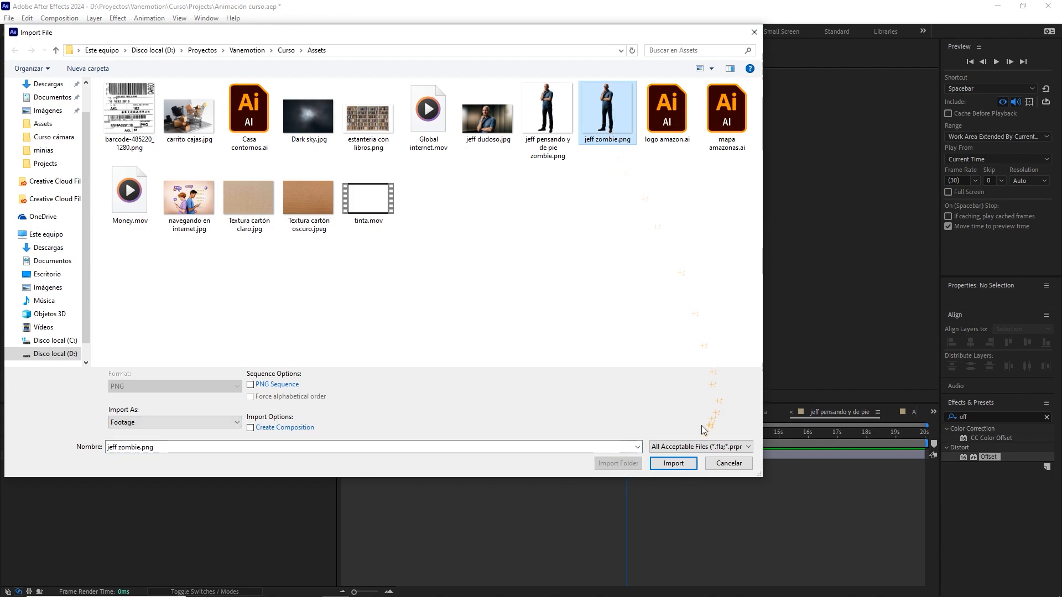
{"action": "left_click", "coordinate": [673, 464]}
- Move jeff zombie.png into the imágenes folder and add it above the original image in the jeff pensando y de pie composition
{"action": "scroll", "coordinate": [88, 346], "scroll_direction": "down", "scroll_amount": 2}
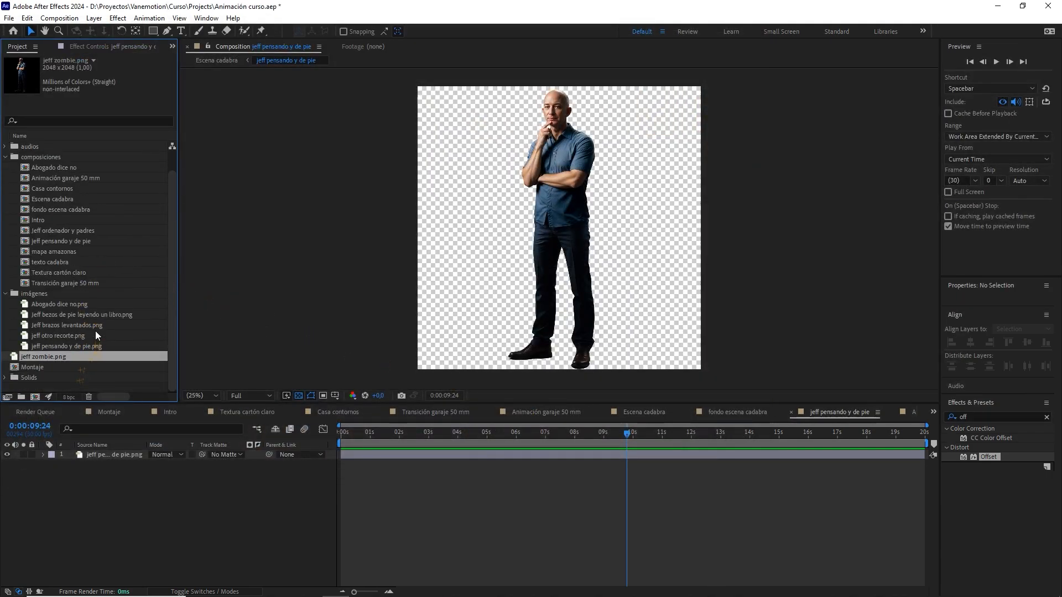
{"action": "left_click_drag", "start_coordinate": [58, 357], "coordinate": [39, 297]}
{"action": "left_click_drag", "start_coordinate": [65, 356], "coordinate": [107, 452]}
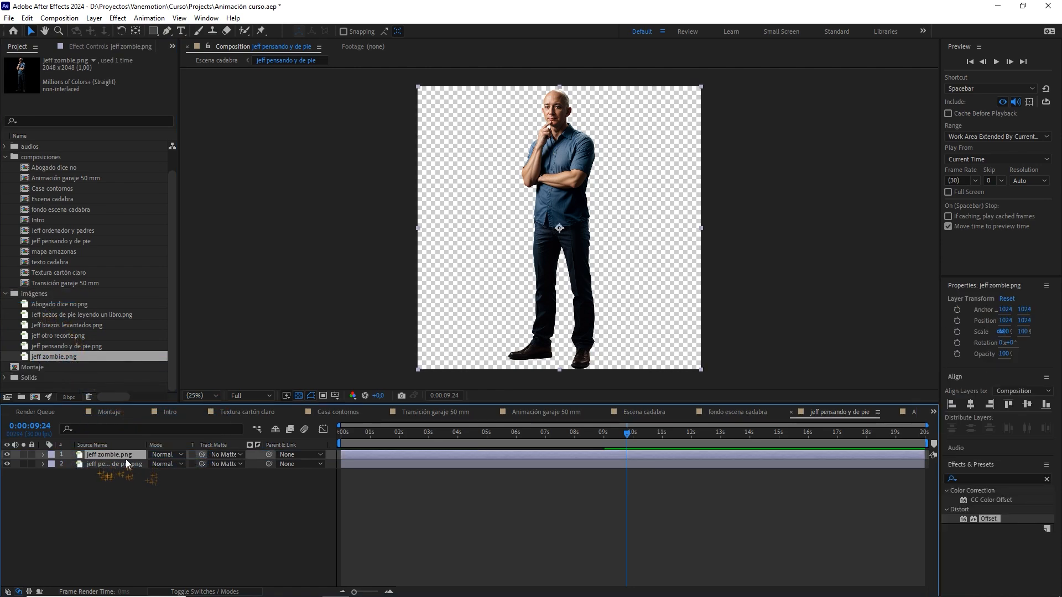
- Compare the zombie face with the original one by toggling the jeff zombie.png layer's visibility
{"action": "scroll", "coordinate": [590, 190], "scroll_direction": "up", "scroll_amount": 2}
{"action": "left_click_drag", "start_coordinate": [568, 131], "coordinate": [618, 270]}
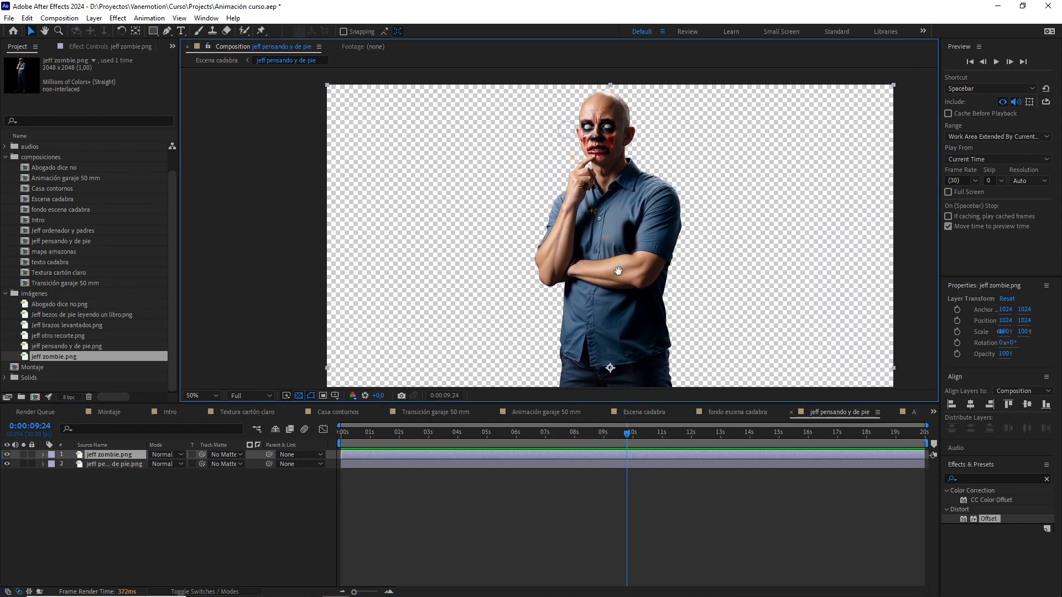
{"action": "scroll", "coordinate": [618, 271], "scroll_direction": "up", "scroll_amount": 1}
{"action": "left_click_drag", "start_coordinate": [602, 159], "coordinate": [574, 271]}
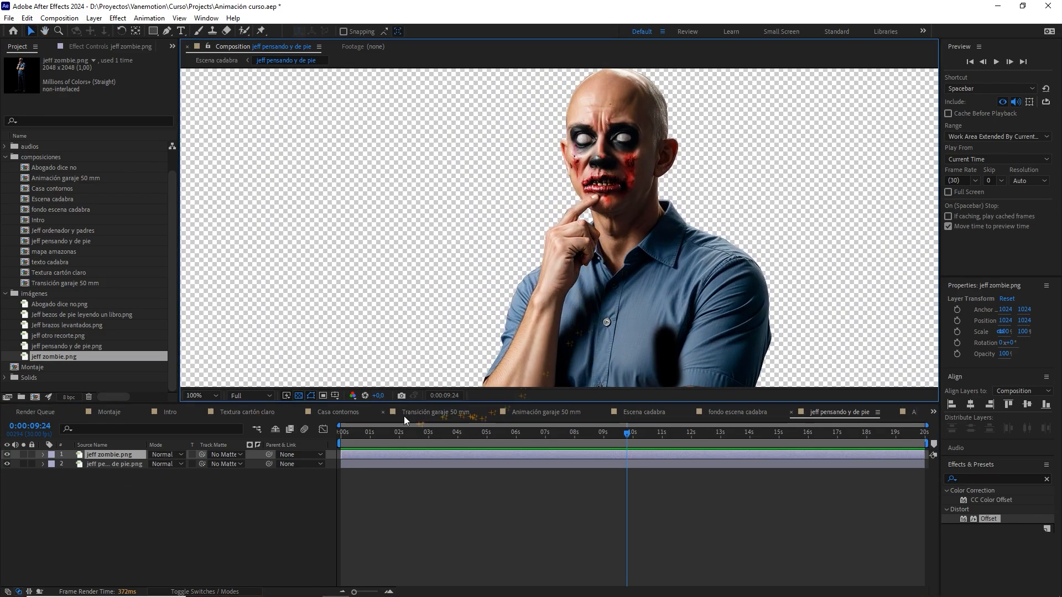
{"action": "left_click", "coordinate": [7, 454]}
{"action": "left_click", "coordinate": [7, 455]}
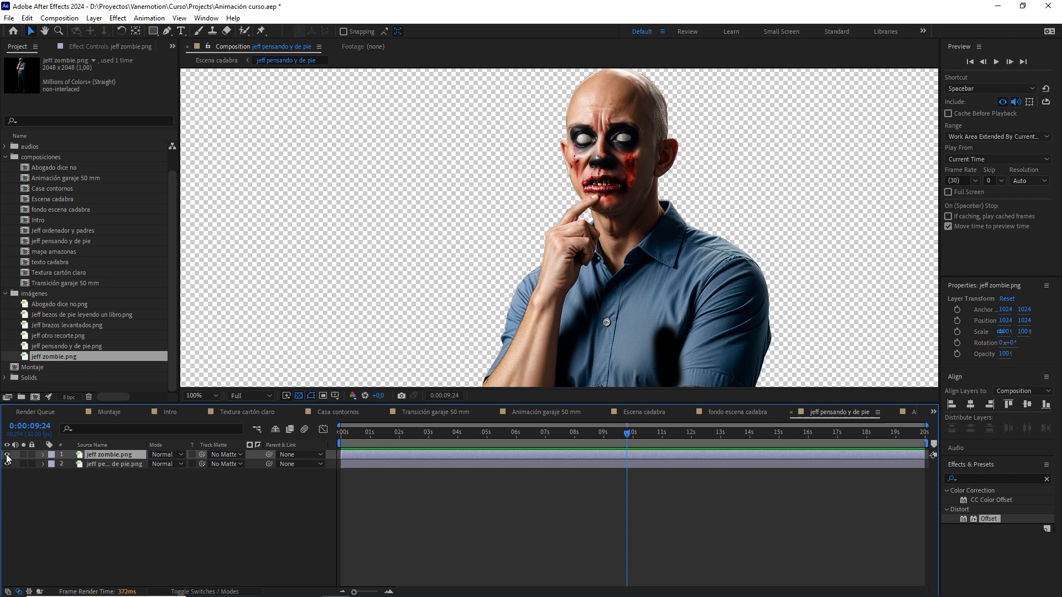
{"action": "left_click", "coordinate": [7, 455]}
{"action": "left_click", "coordinate": [7, 455]}
{"action": "left_click", "coordinate": [7, 455]}
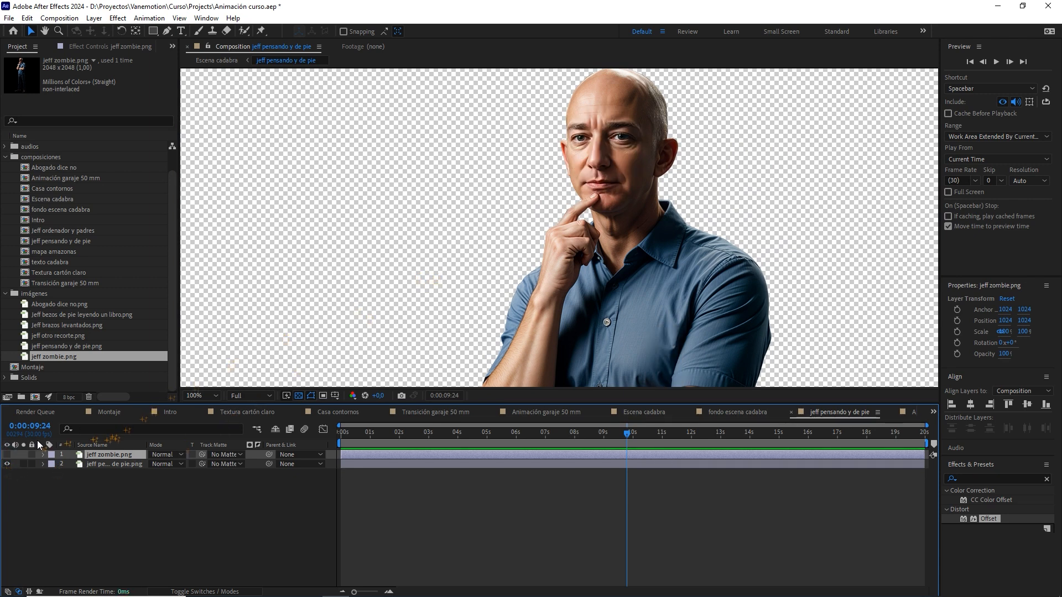
{"action": "left_click", "coordinate": [7, 454]}
{"action": "scroll", "coordinate": [612, 227], "scroll_direction": "down", "scroll_amount": 2}
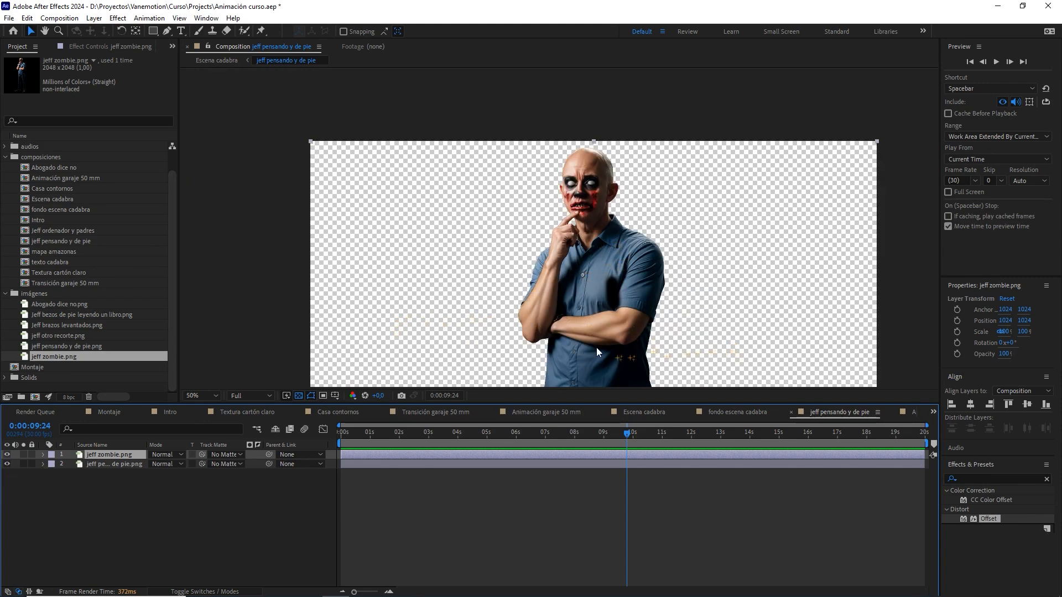
- Copy the Audio español.mp3 layer from Escena cadabra into the jeff pensando y de pie composition
{"action": "left_click", "coordinate": [643, 413]}
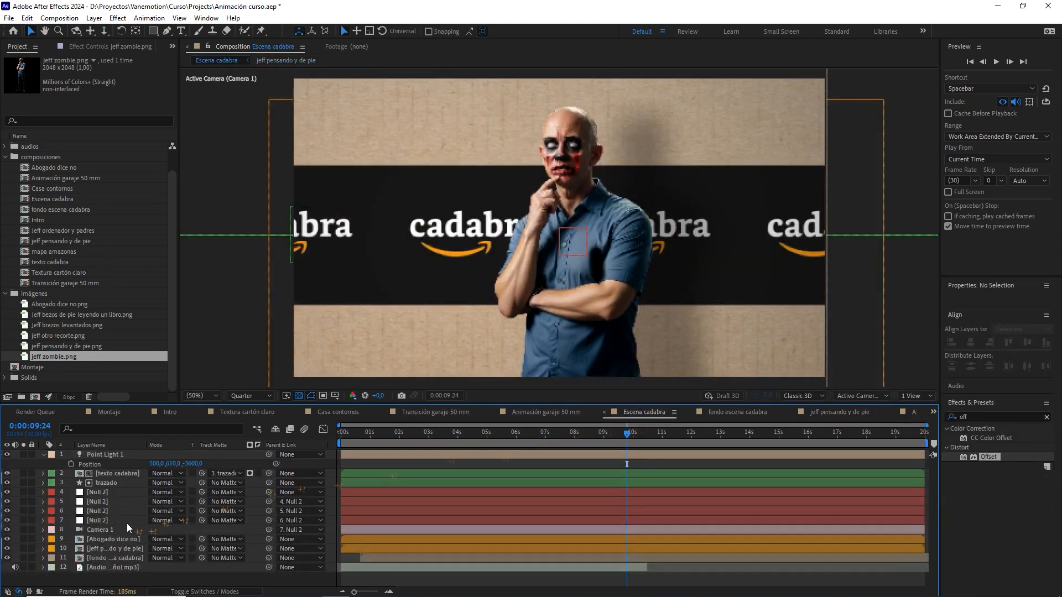
{"action": "key", "text": "ctrl+c"}
{"action": "left_click", "coordinate": [116, 566]}
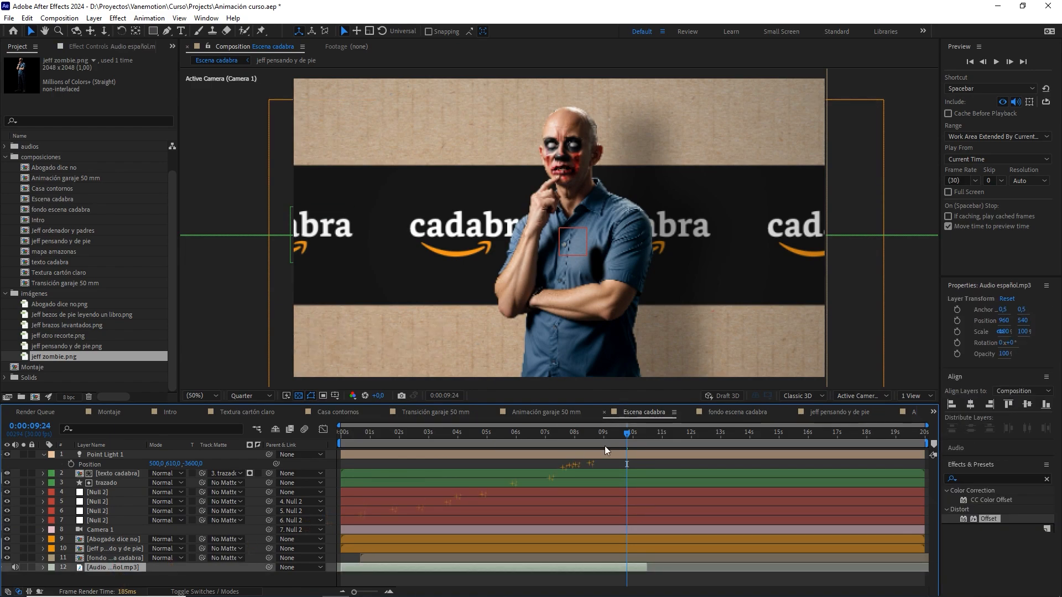
{"action": "left_click_drag", "start_coordinate": [628, 436], "coordinate": [583, 438]}
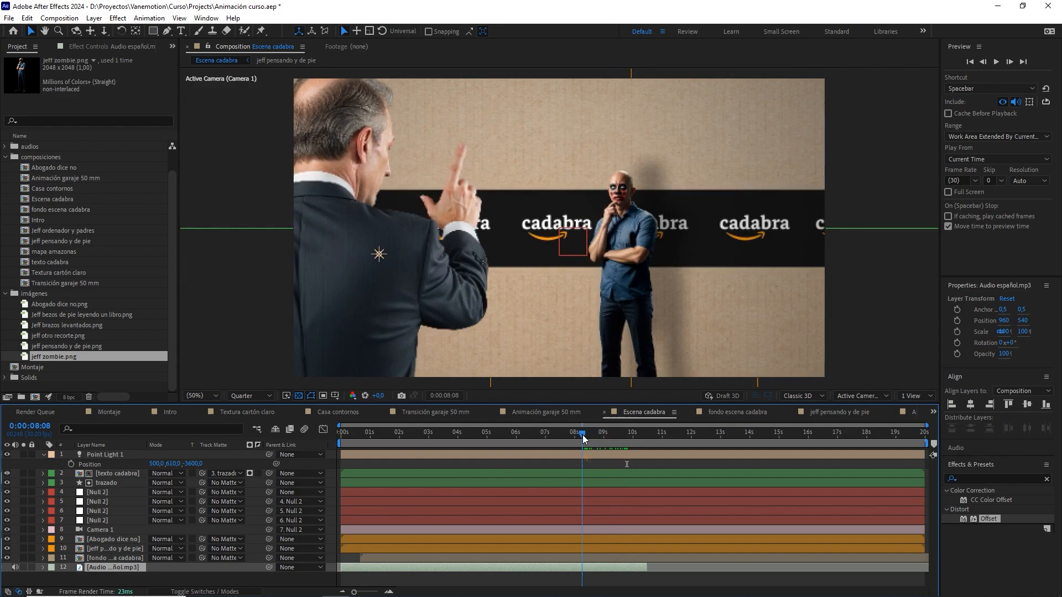
{"action": "left_click", "coordinate": [837, 412]}
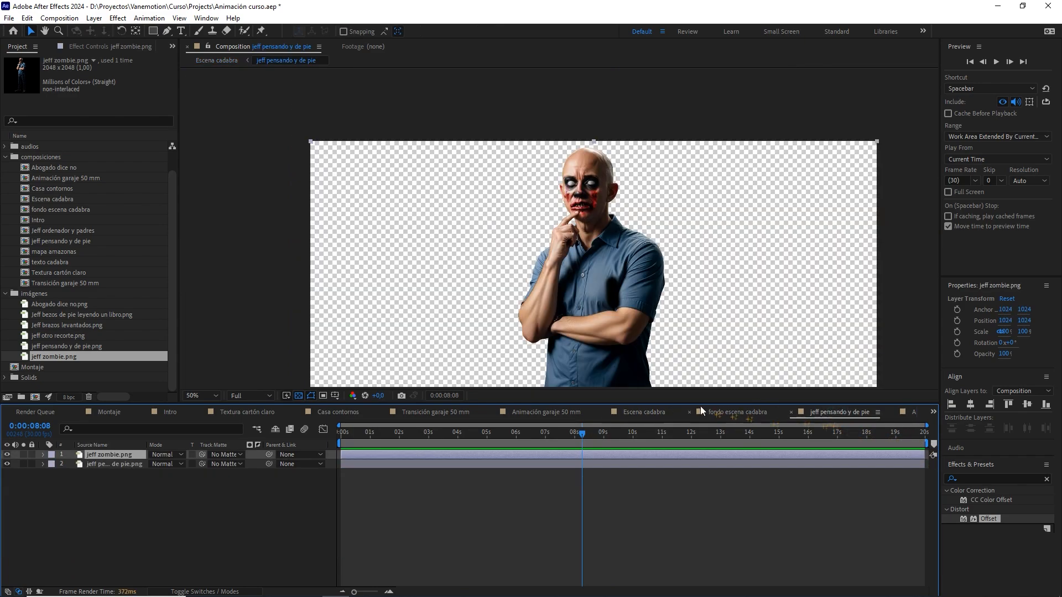
{"action": "key", "text": "ctrl+v"}
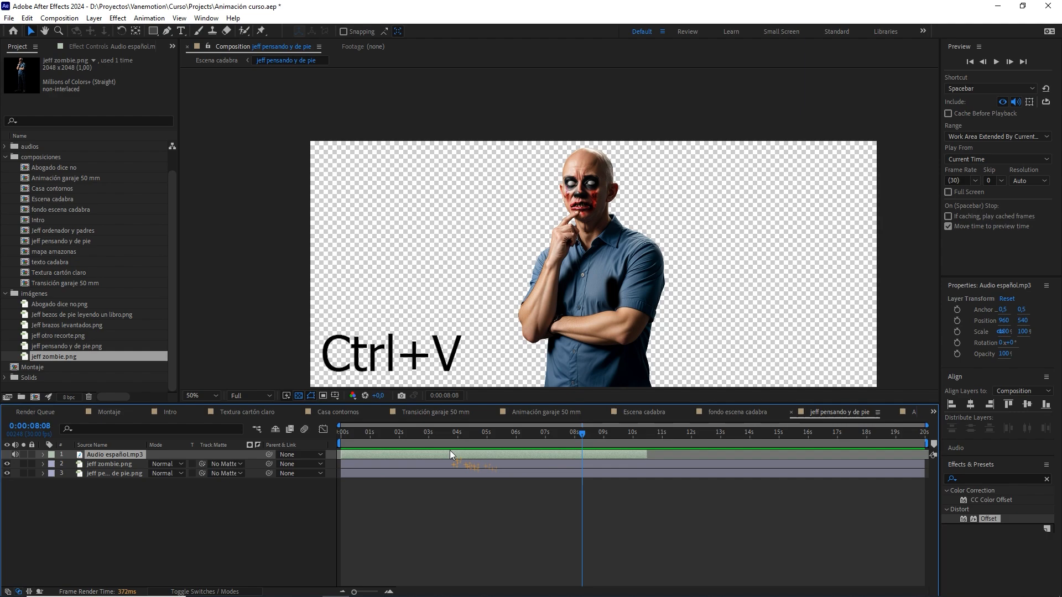
- Reveal the waveform of the Audio español.mp3 layer and move the current time to 0:00:08:07
{"action": "key", "text": "Home"}
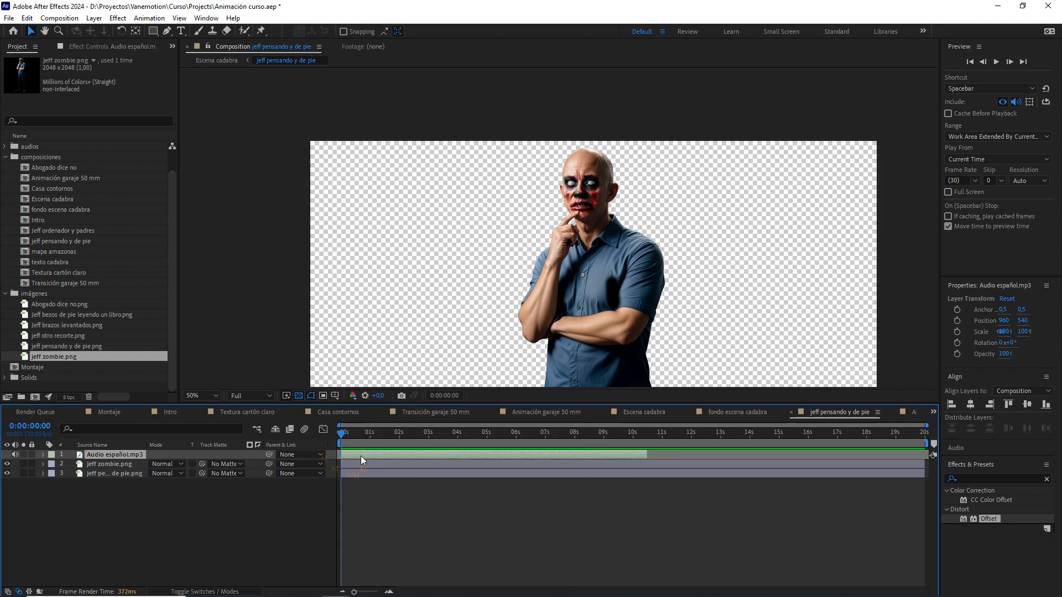
{"action": "key", "text": "l"}
{"action": "key", "text": "l"}
{"action": "left_click_drag", "start_coordinate": [584, 432], "coordinate": [582, 435]}
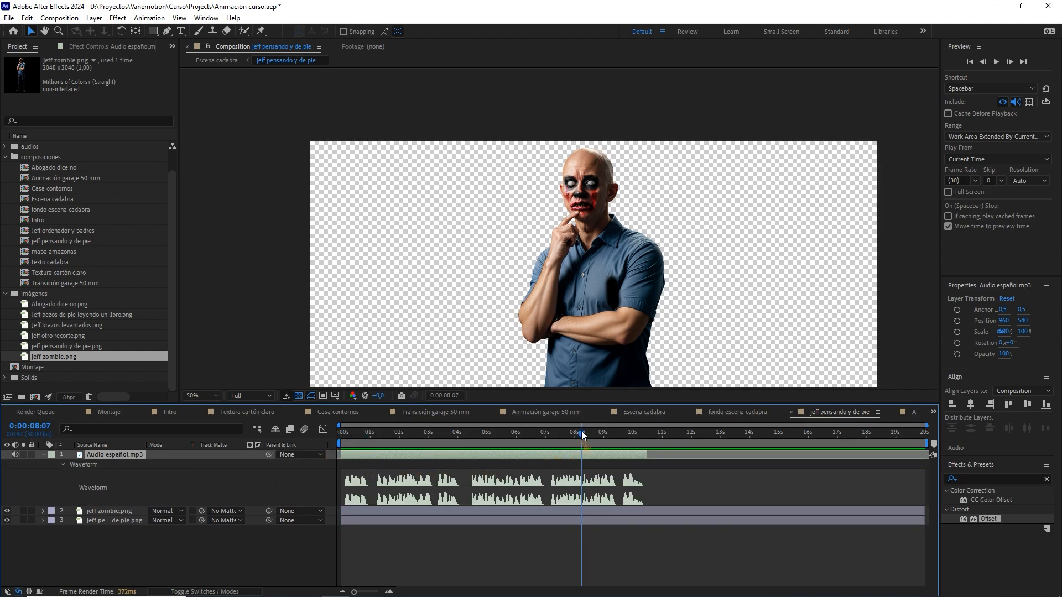
- Play the audio to find where the final word starts and set the current time to 0:00:09:19
{"action": "key", "text": "space"}
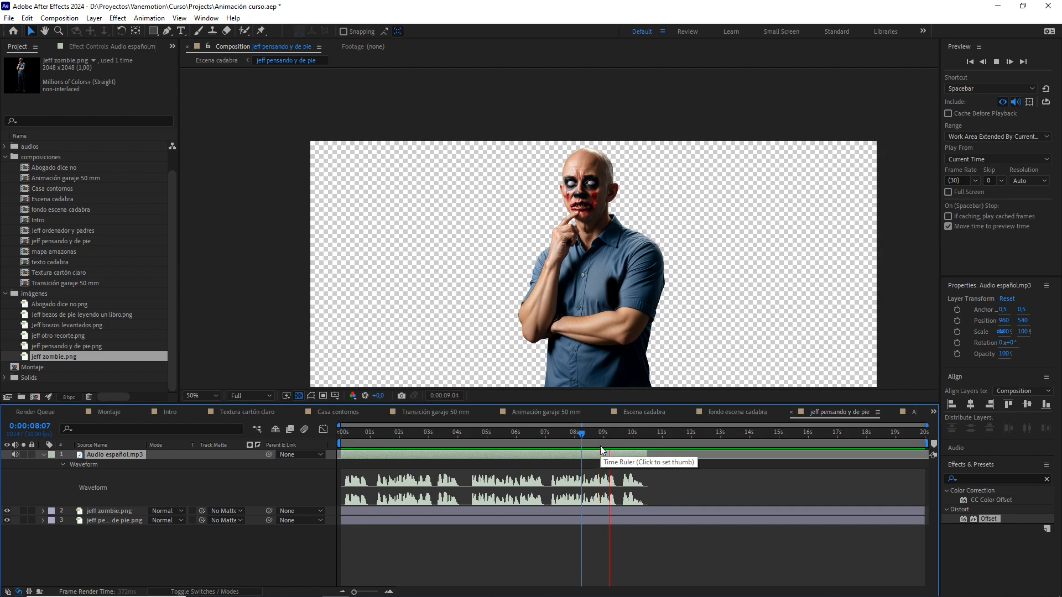
{"action": "key", "text": "space"}
{"action": "left_click", "coordinate": [618, 436]}
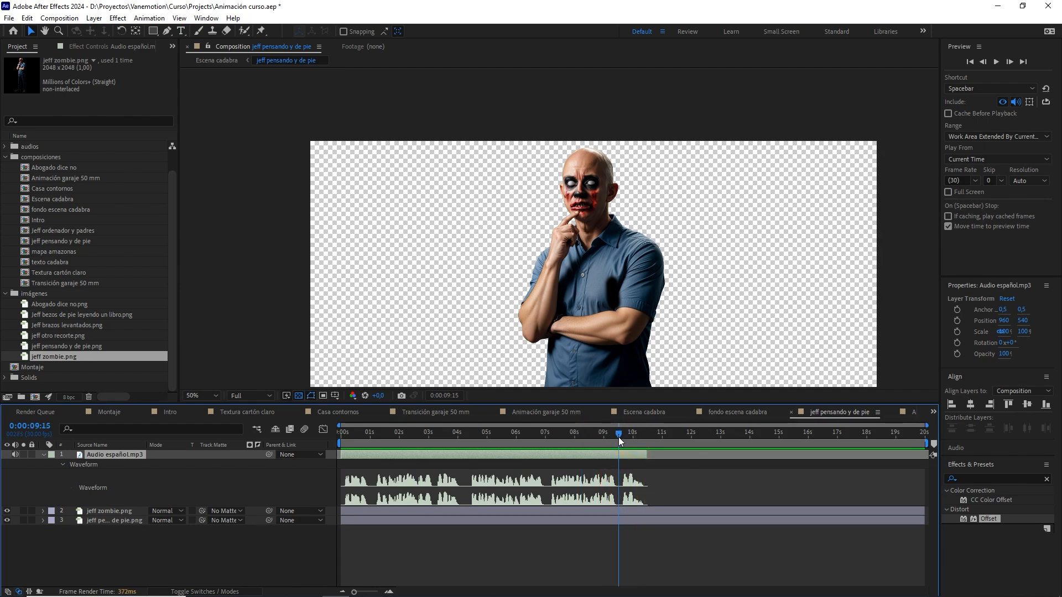
{"action": "key", "text": "space"}
{"action": "left_click", "coordinate": [623, 437]}
{"action": "left_click", "coordinate": [378, 589]}
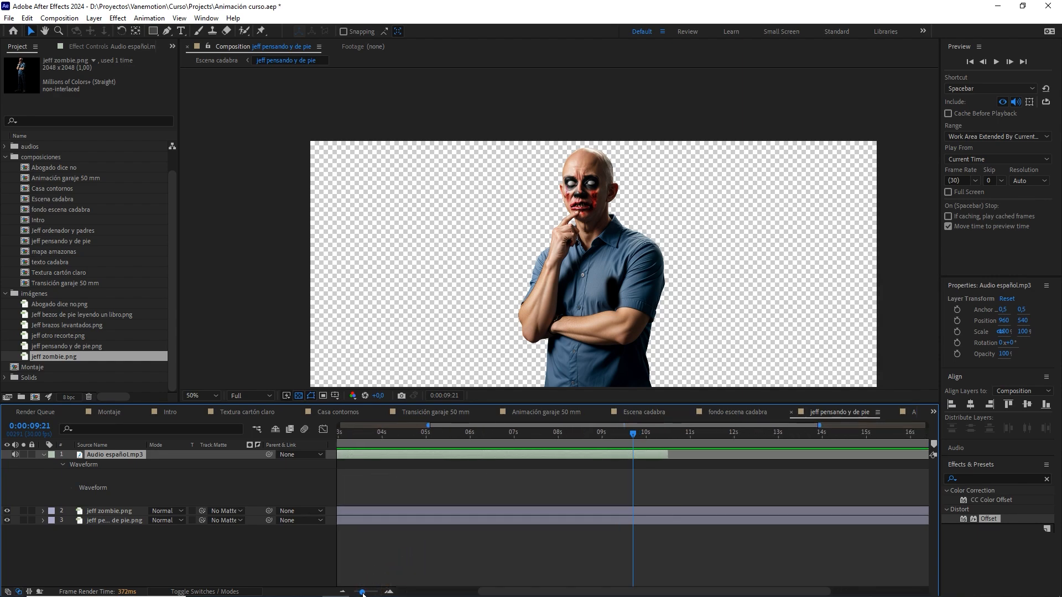
{"action": "key", "text": "Page_Up"}
{"action": "key", "text": "Page_Up"}
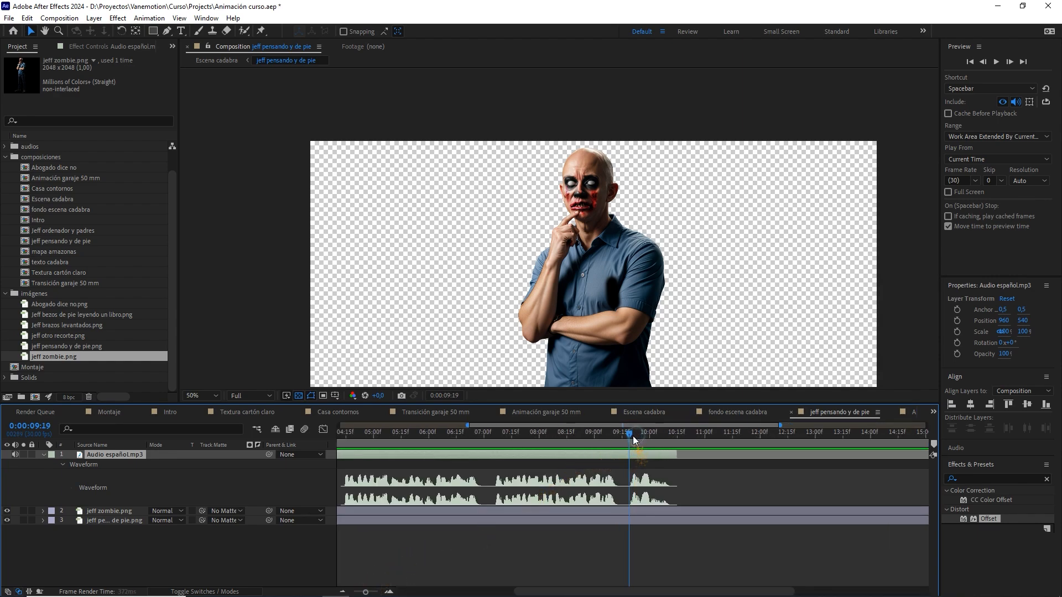
- Split the jeff zombie.png layer at 0:00:09:19 and delete the part before the cut
{"action": "left_click", "coordinate": [562, 511]}
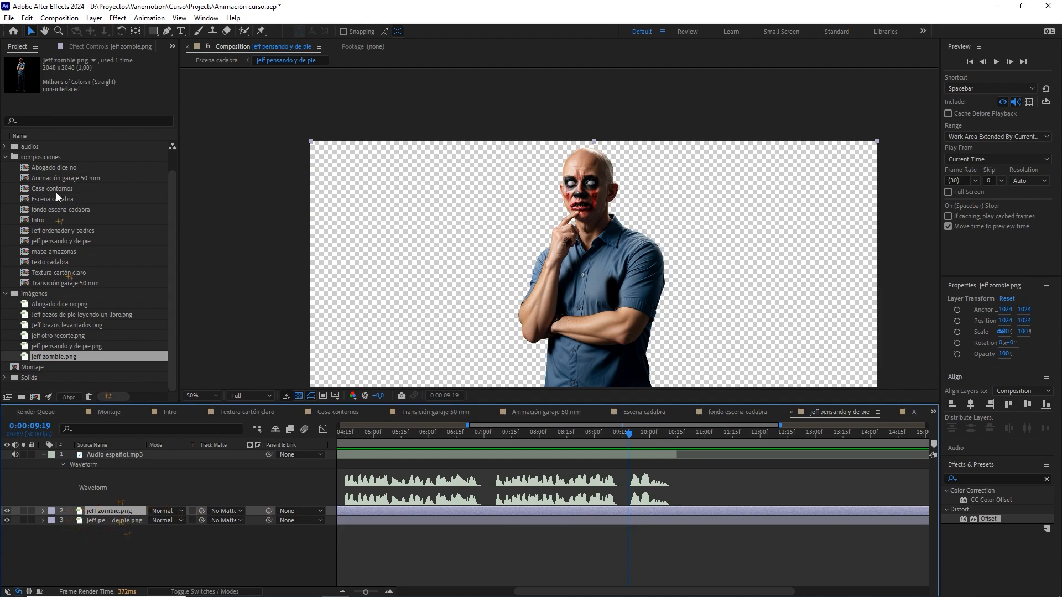
{"action": "left_click", "coordinate": [26, 18]}
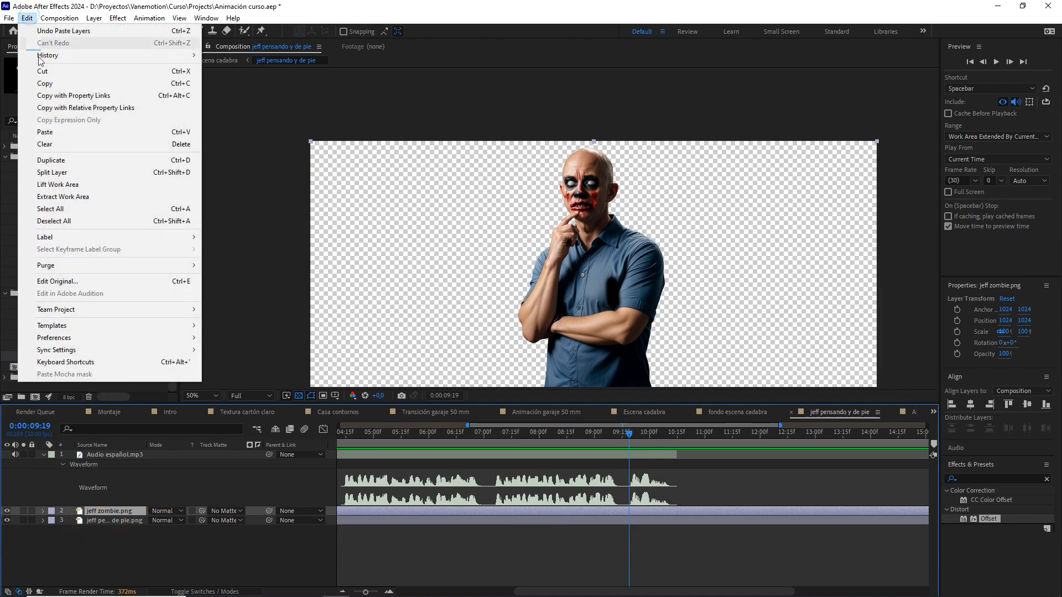
{"action": "left_click", "coordinate": [78, 170]}
{"action": "left_click", "coordinate": [600, 521]}
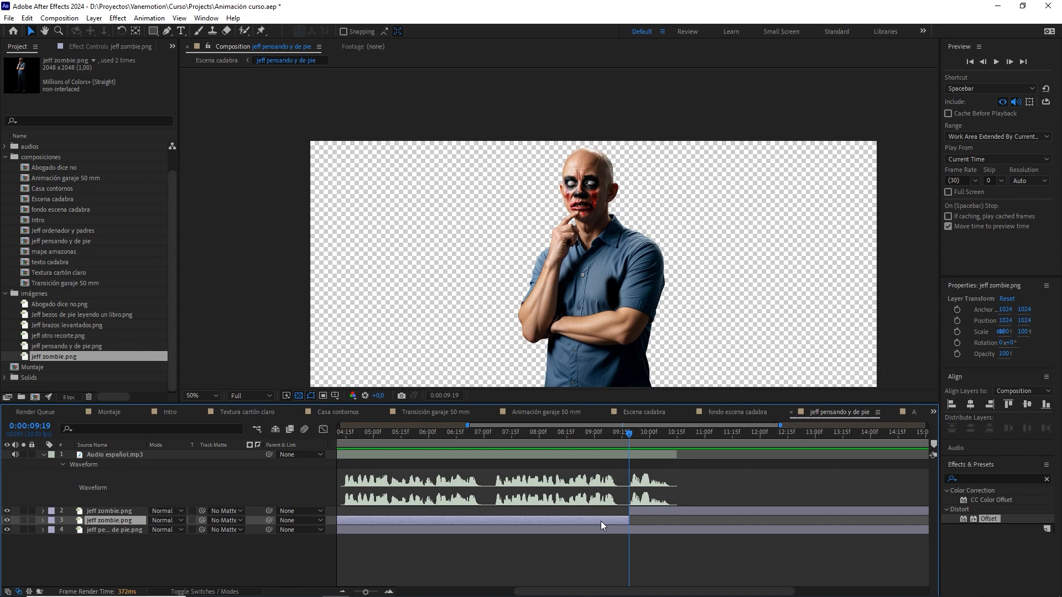
{"action": "key", "text": "Delete"}
- Preview the switch from the normal face to the zombie face against the audio
{"action": "left_click_drag", "start_coordinate": [632, 438], "coordinate": [562, 439]}
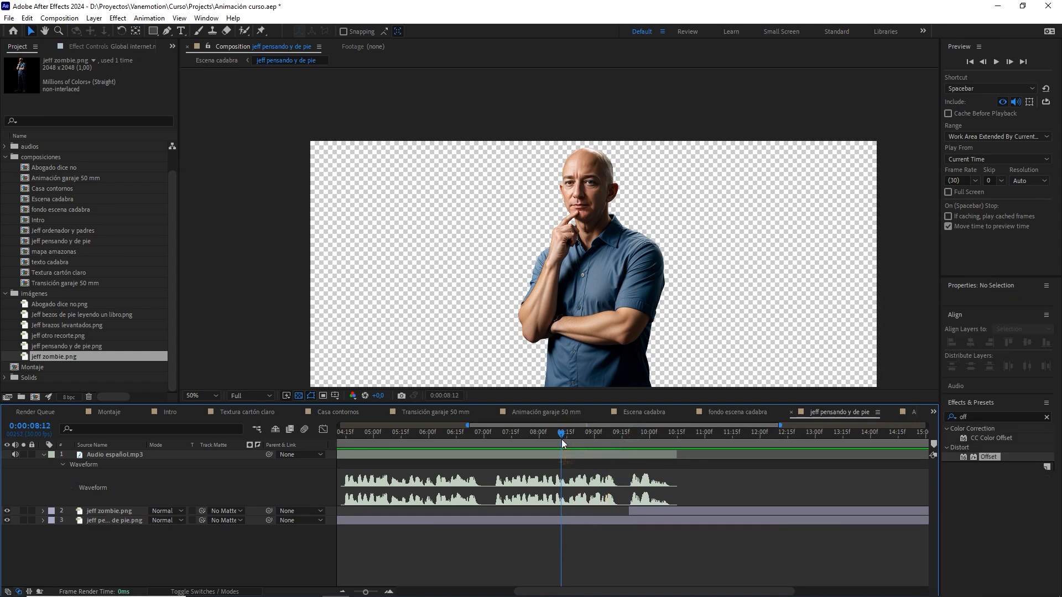
{"action": "key", "text": "space"}
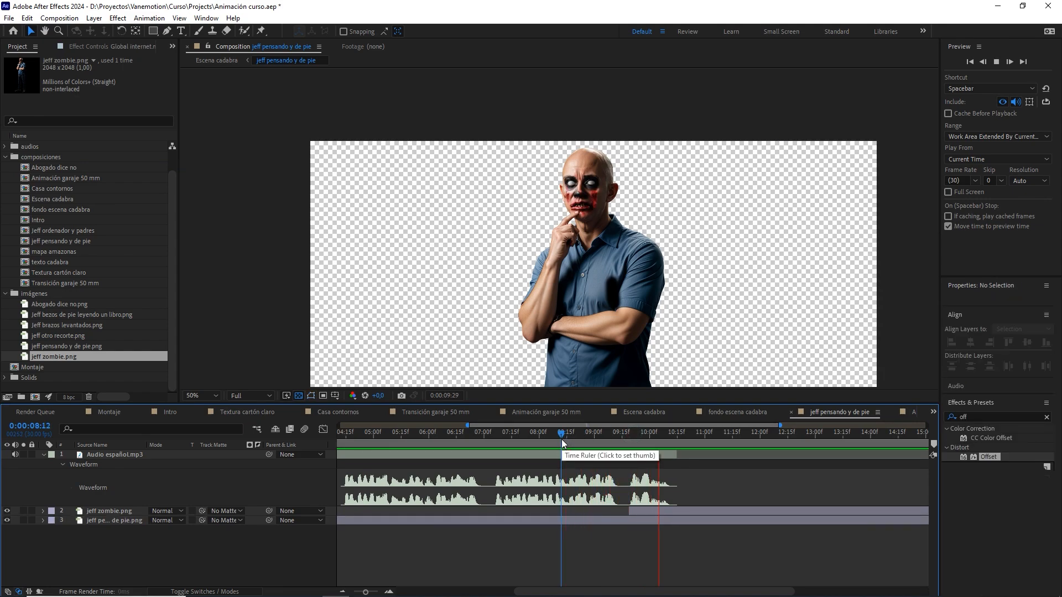
{"action": "left_click", "coordinate": [652, 439]}
{"action": "left_click", "coordinate": [605, 440]}
{"action": "key", "text": "space"}
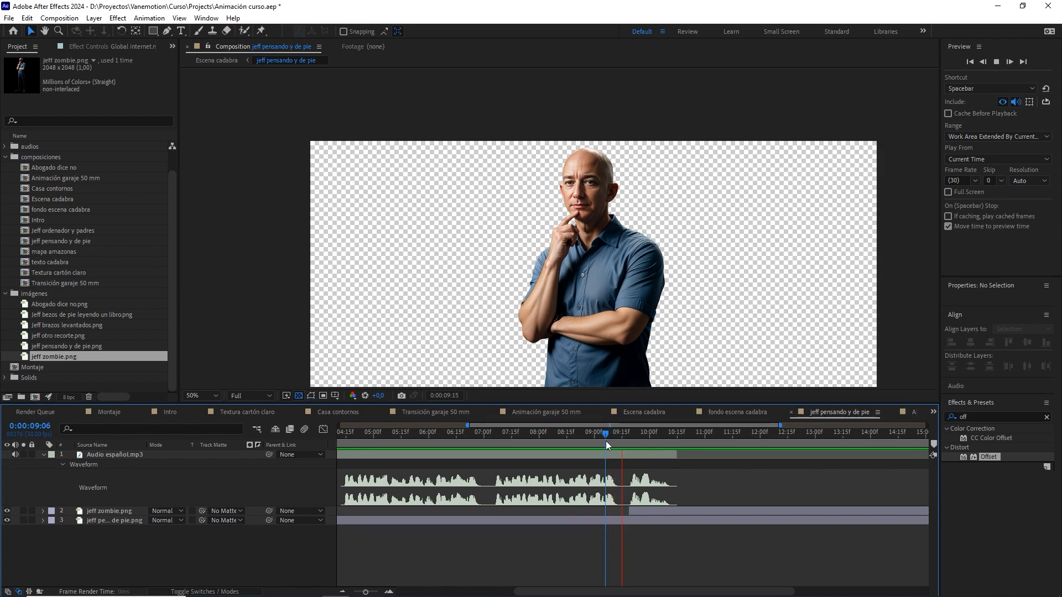
- Add a 100% Opacity keyframe to the jeff zombie.png layer at 0:00:09:19
{"action": "left_click_drag", "start_coordinate": [643, 437], "coordinate": [629, 437]}
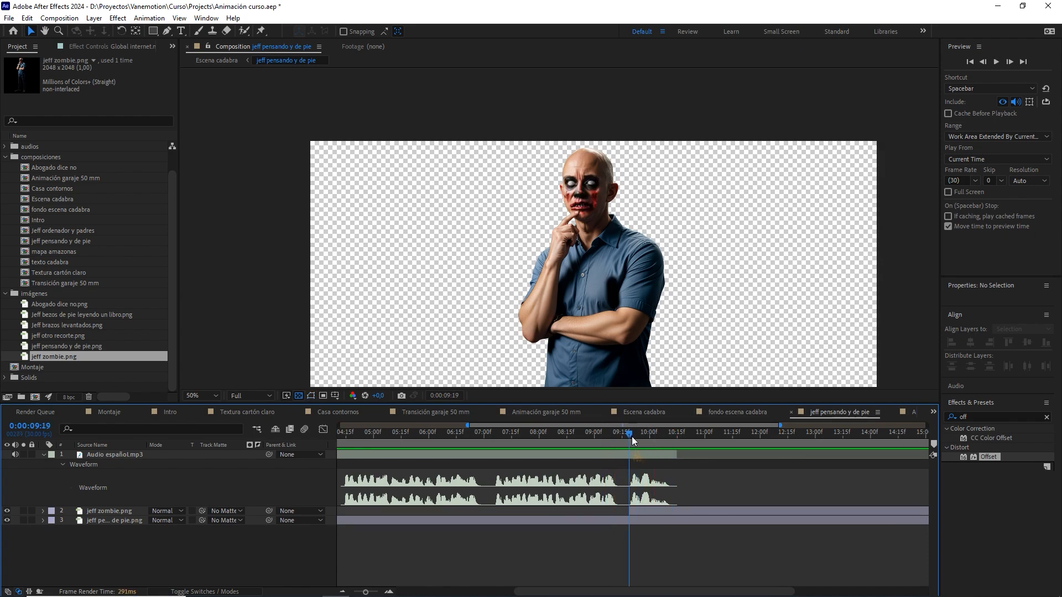
{"action": "left_click", "coordinate": [128, 511]}
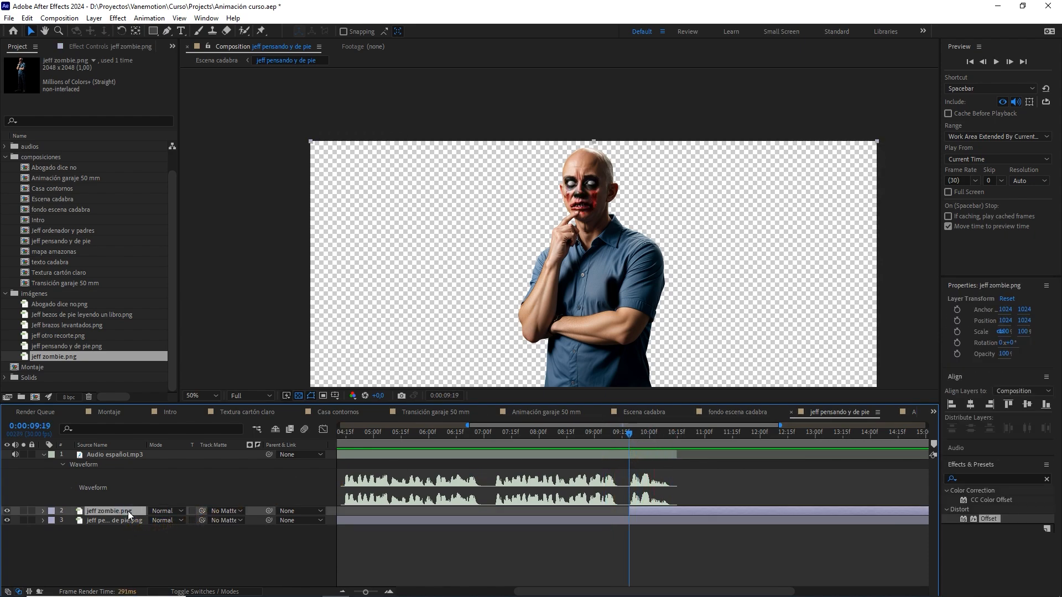
{"action": "key", "text": "t"}
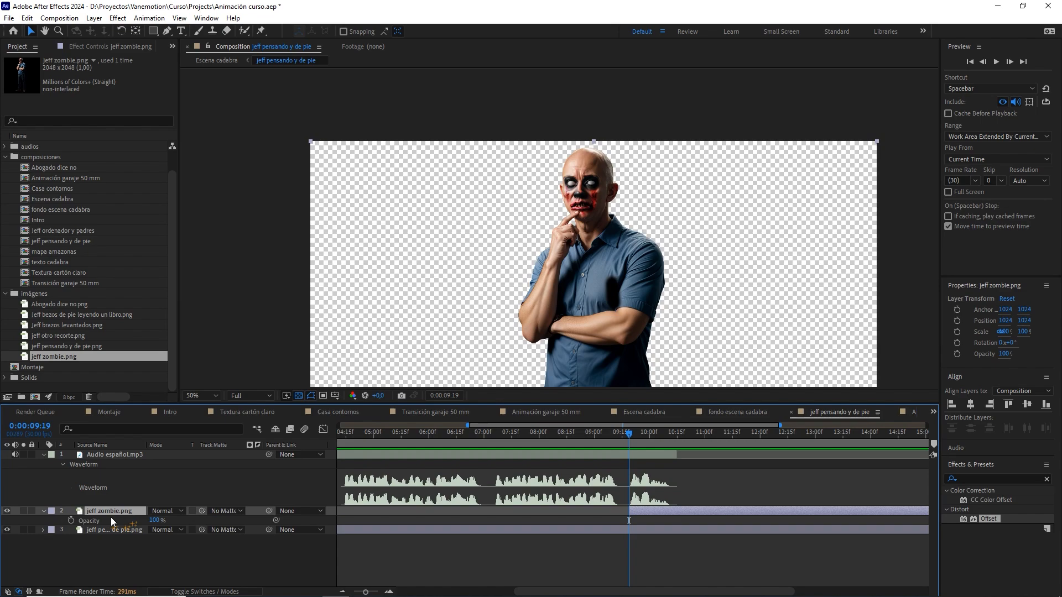
{"action": "left_click", "coordinate": [72, 519]}
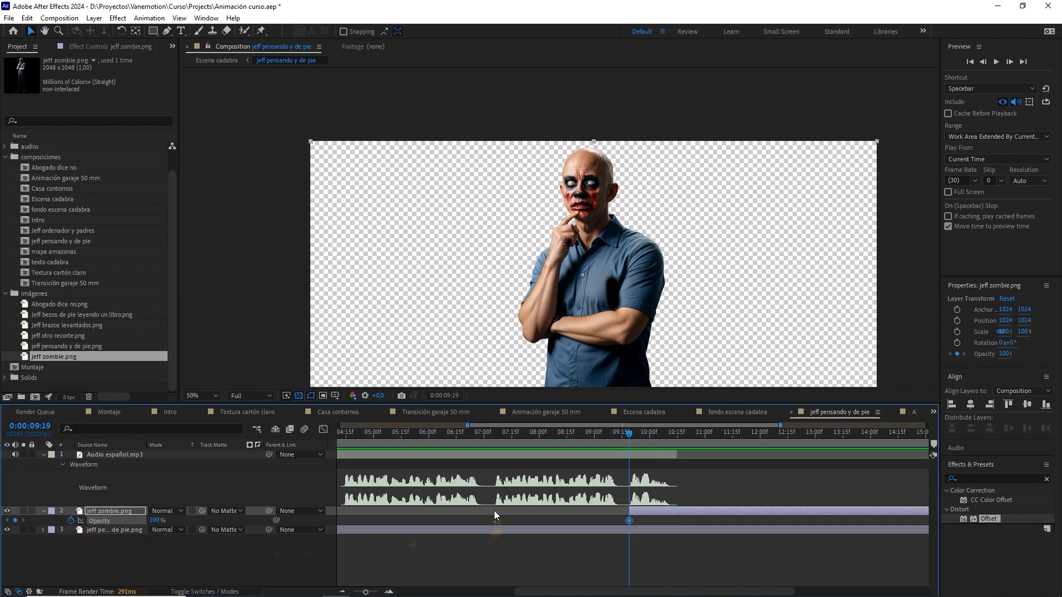
- Locate the end of the final word in the audio and set the zombie layer's Opacity to 0% at 0:00:10:06
{"action": "key", "text": "space"}
{"action": "left_click_drag", "start_coordinate": [665, 437], "coordinate": [652, 438]}
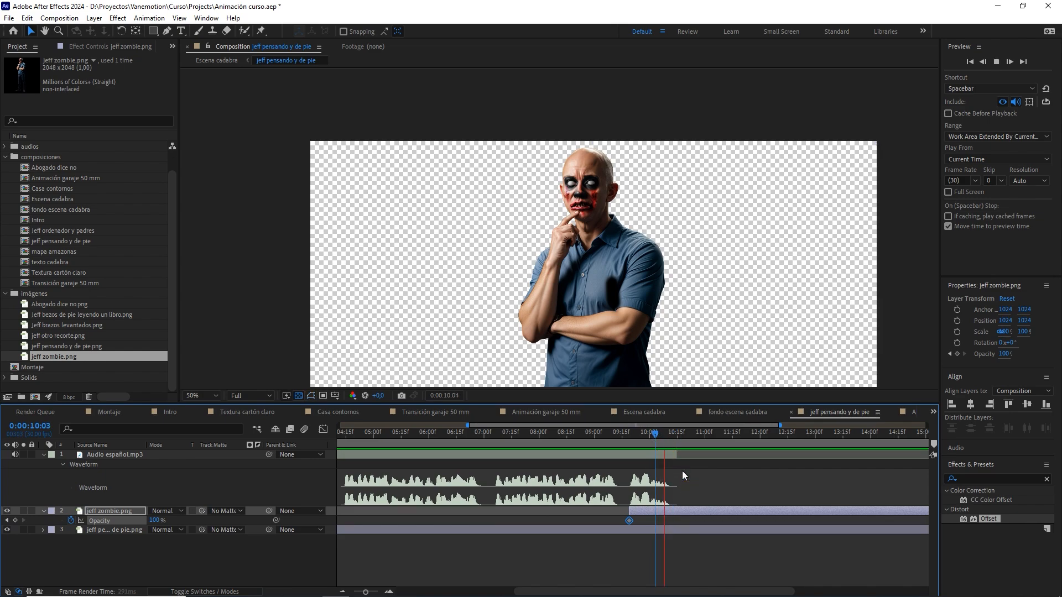
{"action": "left_click", "coordinate": [661, 441]}
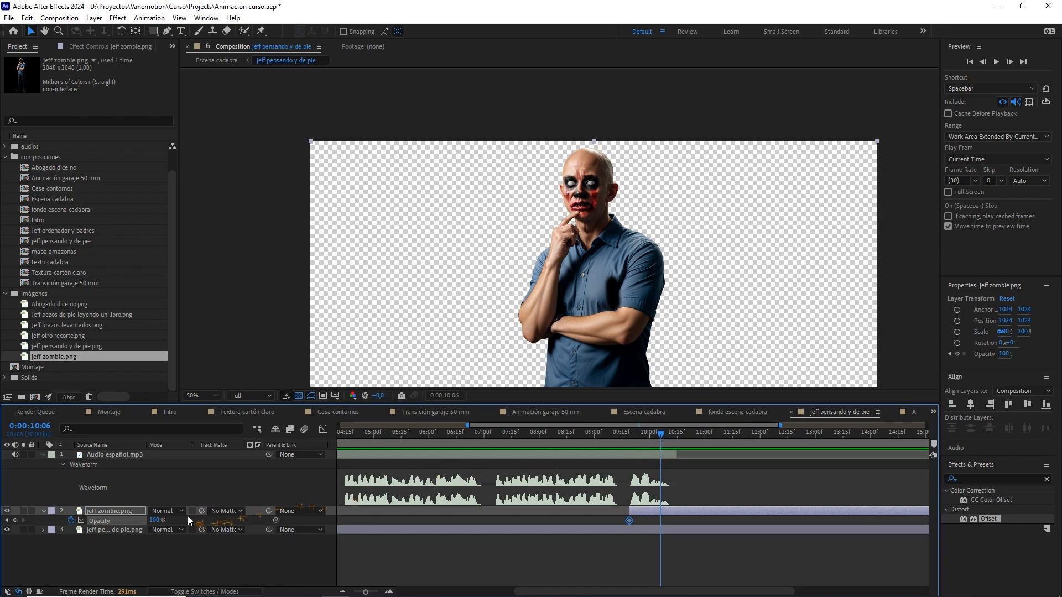
{"action": "left_click_drag", "start_coordinate": [154, 520], "coordinate": [92, 530]}
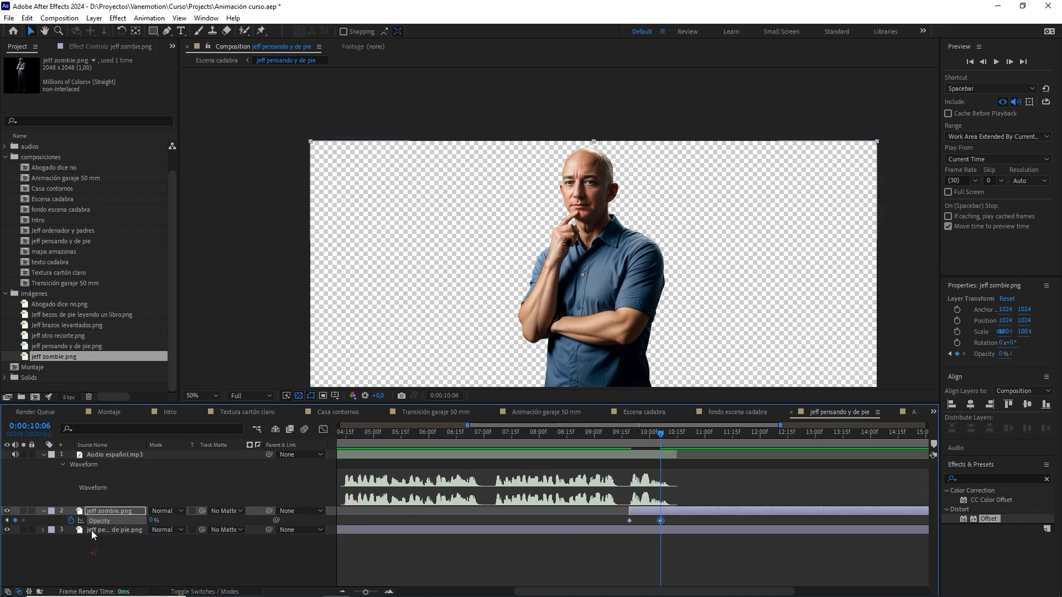
- Keyframe the zombie layer's Opacity at 100% on 0:00:10:08 and 0% on 0:00:10:10
{"action": "key", "text": "Page_Down"}
{"action": "key", "text": "Page_Down"}
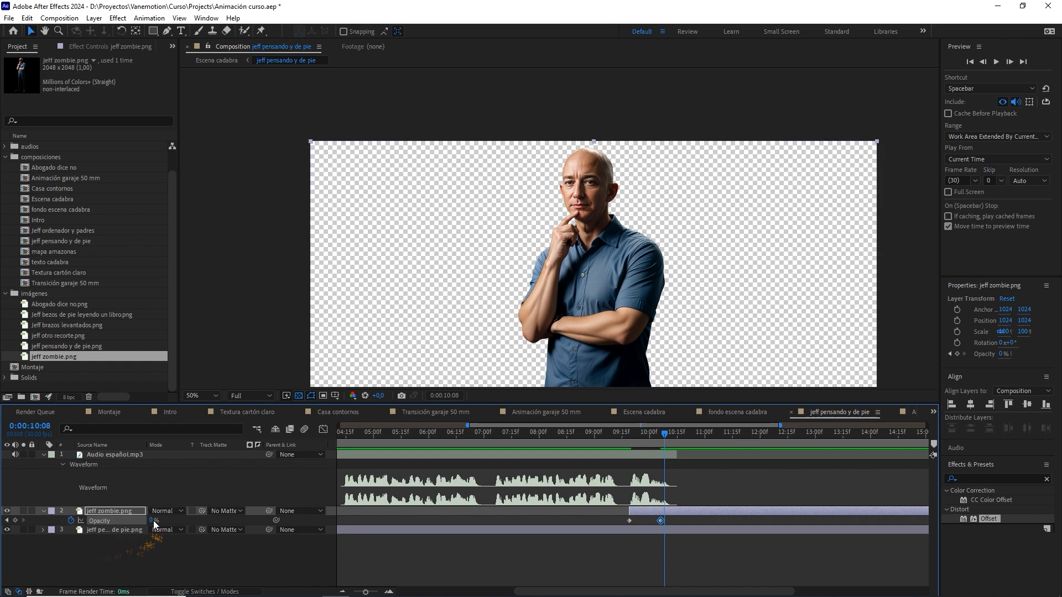
{"action": "left_click_drag", "start_coordinate": [153, 520], "coordinate": [310, 522]}
{"action": "key", "text": "Page_Down"}
{"action": "key", "text": "Page_Down"}
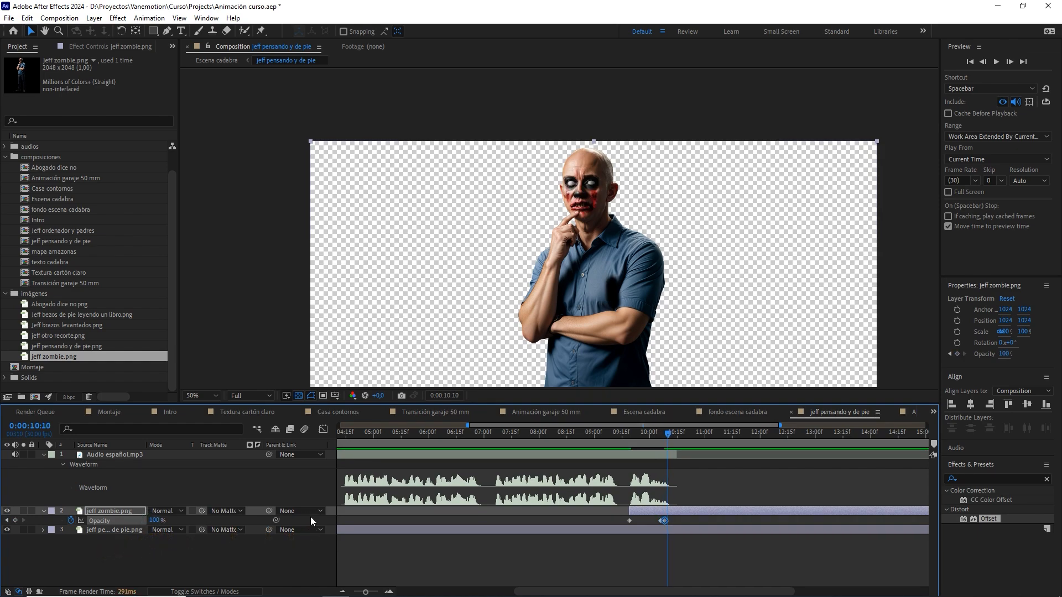
{"action": "left_click_drag", "start_coordinate": [154, 520], "coordinate": [59, 542]}
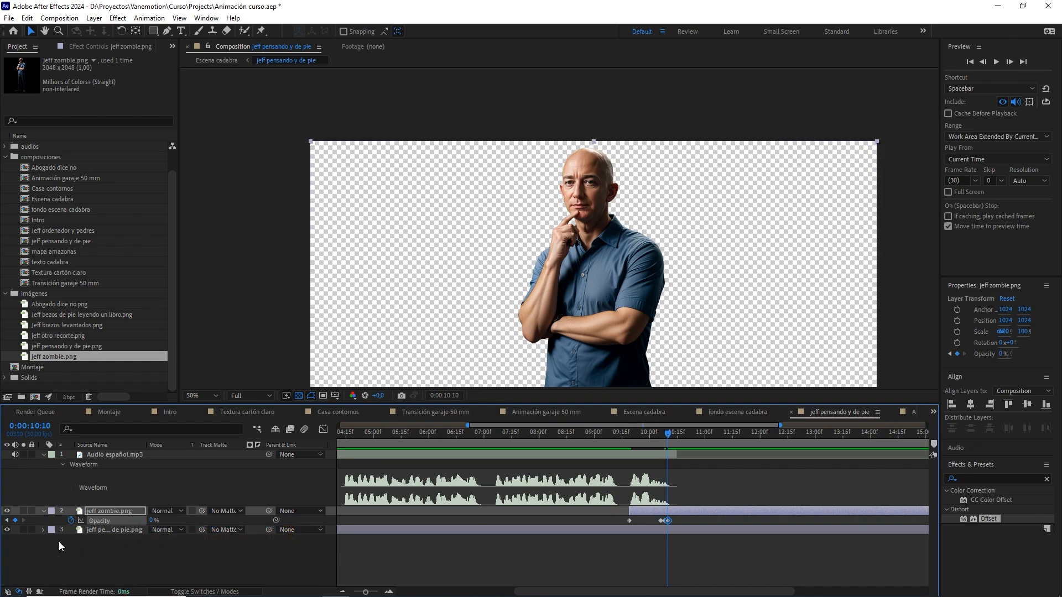
- Continue the Opacity flicker every two frames with 100% at 0:00:10:12, 0% at 0:00:10:14 and 100% at 0:00:10:16
{"action": "key", "text": "Page_Down"}
{"action": "key", "text": "Page_Down"}
{"action": "left_click_drag", "start_coordinate": [148, 520], "coordinate": [289, 519]}
{"action": "key", "text": "Page_Down"}
{"action": "key", "text": "Page_Down"}
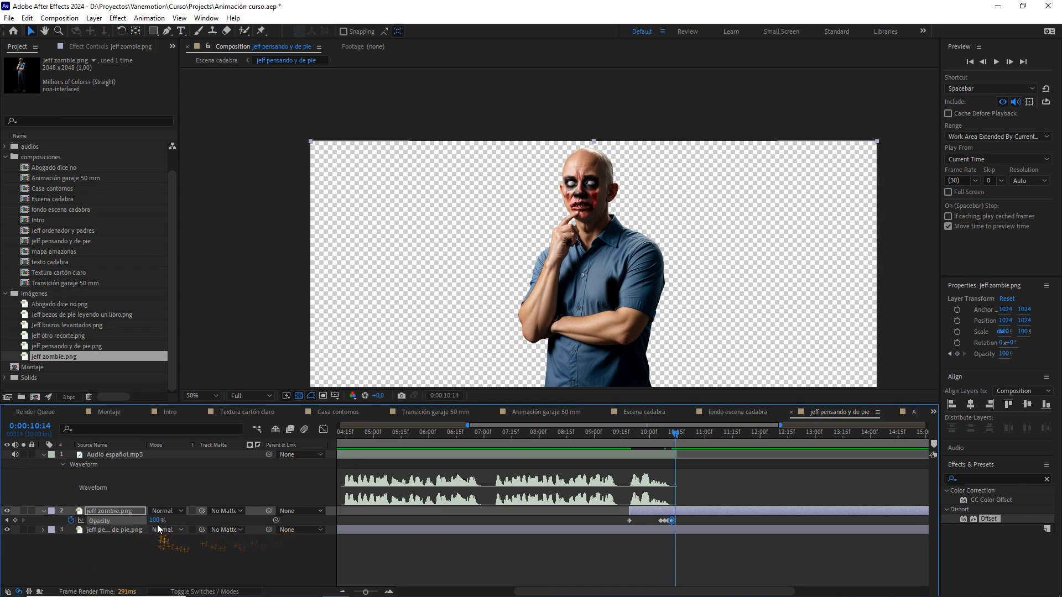
{"action": "left_click_drag", "start_coordinate": [155, 521], "coordinate": [65, 536]}
{"action": "key", "text": "Page_Down"}
{"action": "key", "text": "Page_Down"}
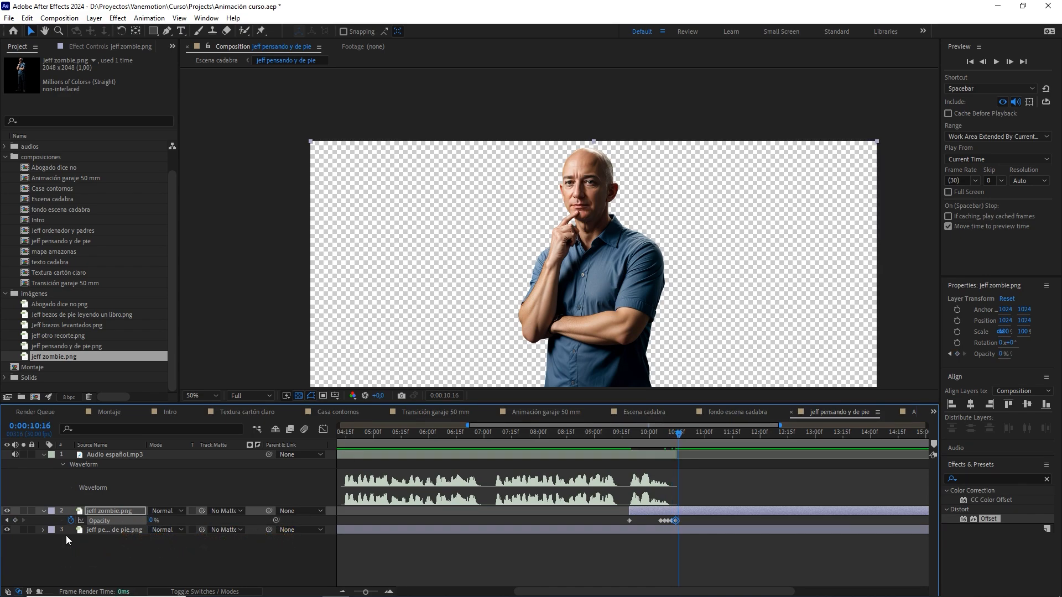
{"action": "left_click_drag", "start_coordinate": [154, 520], "coordinate": [358, 510]}
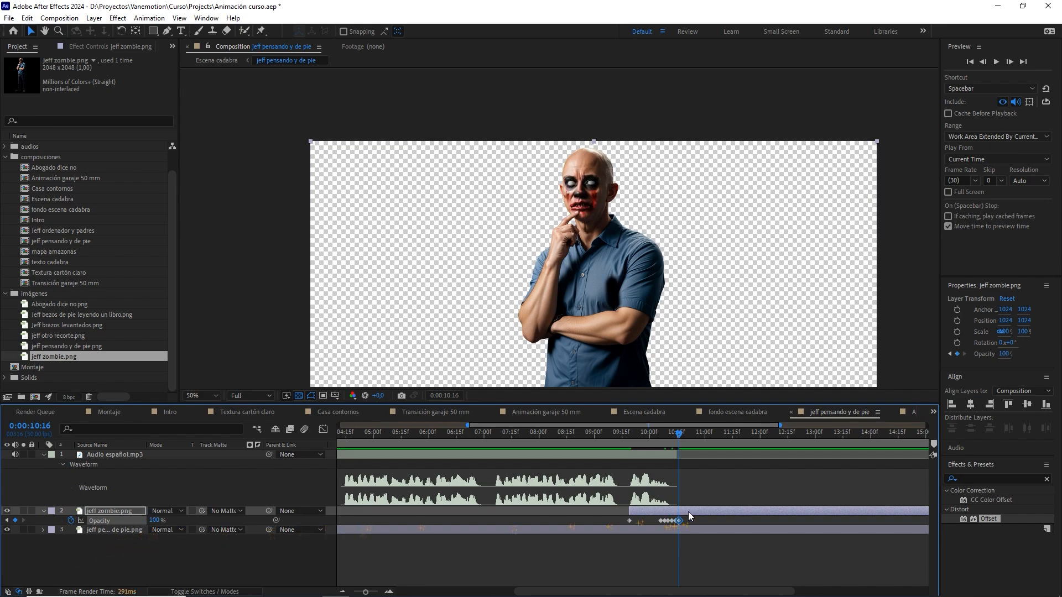
- Convert all Opacity keyframes of the jeff zombie.png layer to hold keyframes
{"action": "left_click_drag", "start_coordinate": [695, 518], "coordinate": [618, 522]}
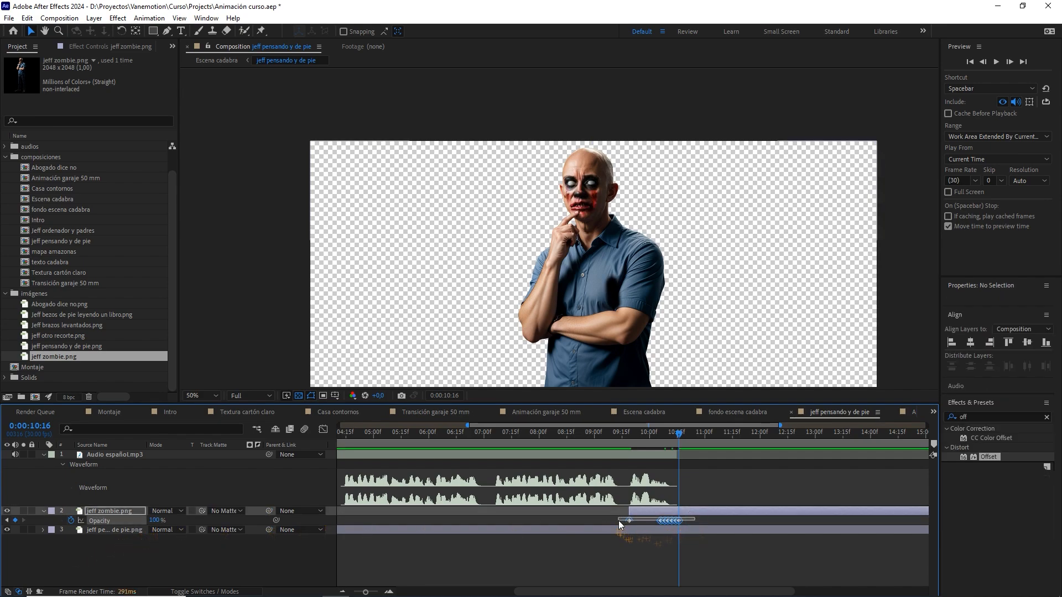
{"action": "right_click", "coordinate": [667, 522]}
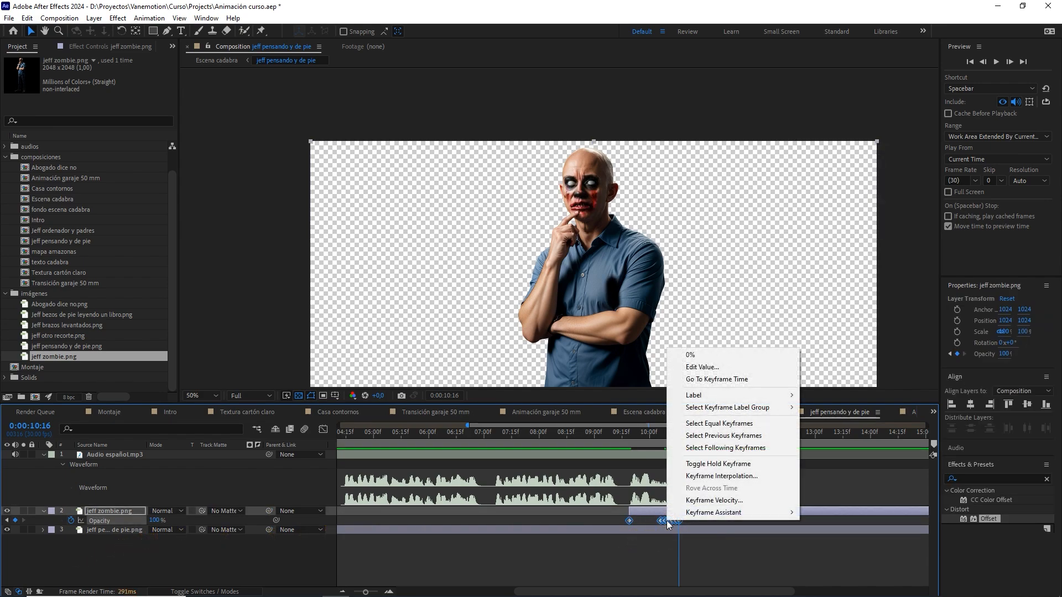
{"action": "left_click", "coordinate": [734, 463]}
- Preview the zombie face flicker with the audio from about 0:00:09:07
{"action": "left_click_drag", "start_coordinate": [677, 426], "coordinate": [604, 444]}
{"action": "key", "text": "space"}
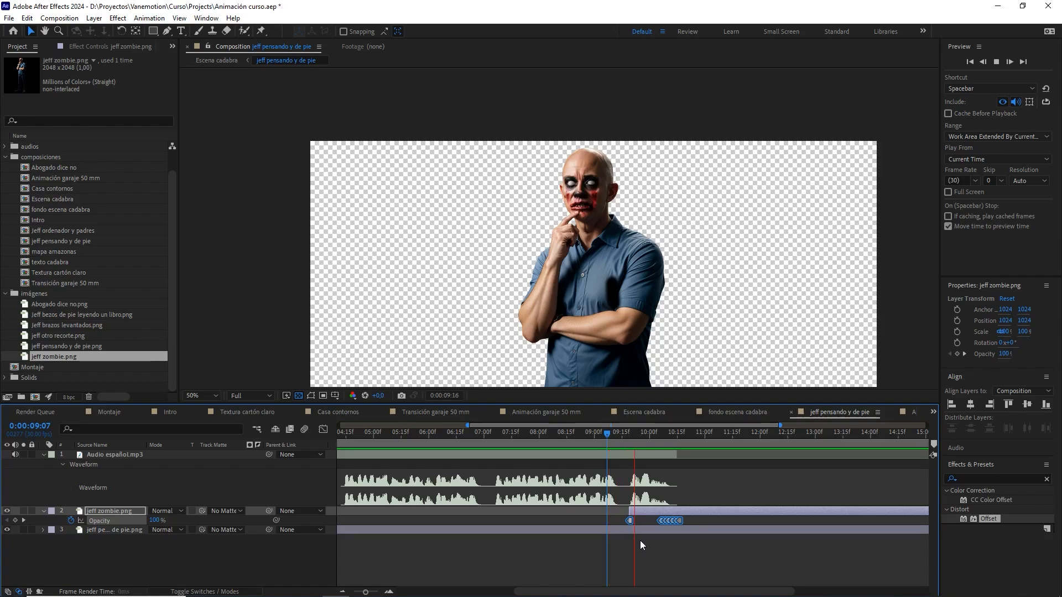
{"action": "left_click", "coordinate": [629, 435]}
{"action": "key", "text": "space"}
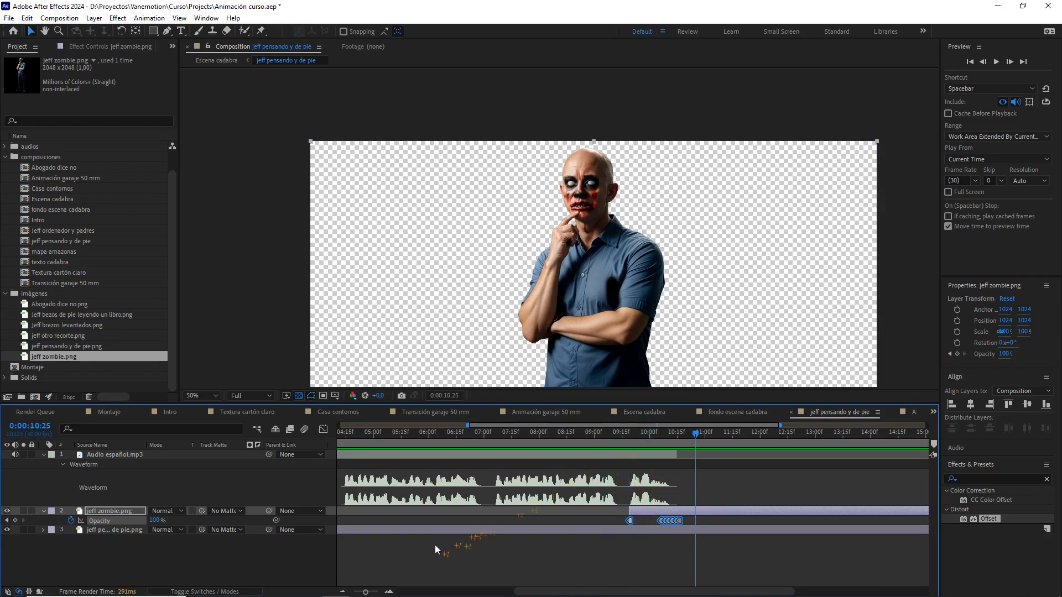
- Compress the spacing of the last six Opacity keyframes proportionally so the final one falls just before 0:00:10:15
{"action": "left_click_drag", "start_coordinate": [365, 591], "coordinate": [375, 591]}
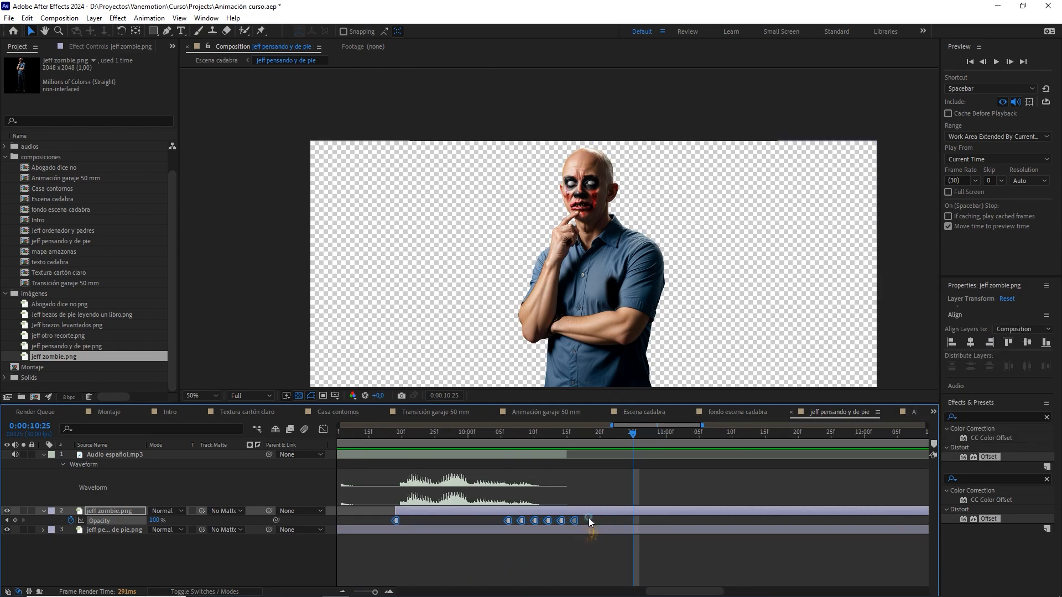
{"action": "left_click_drag", "start_coordinate": [588, 517], "coordinate": [495, 528]}
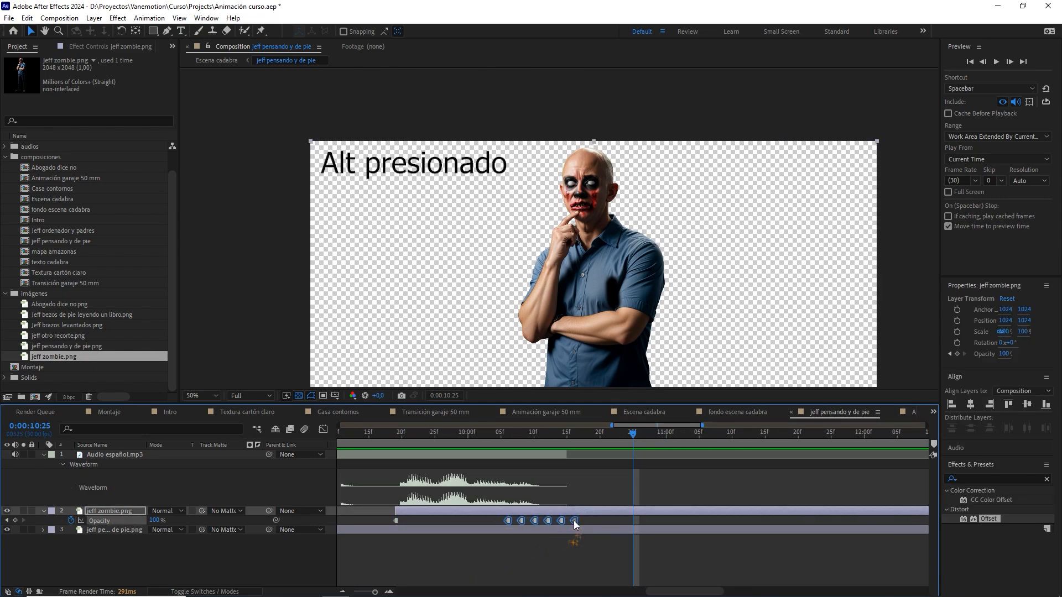
{"action": "left_click_drag", "start_coordinate": [573, 520], "coordinate": [562, 520]}
- Preview the tightened flicker with the audio from 0:00:09:25
{"action": "left_click_drag", "start_coordinate": [507, 435], "coordinate": [436, 446]}
{"action": "key", "text": "space"}
{"action": "key", "text": "space"}
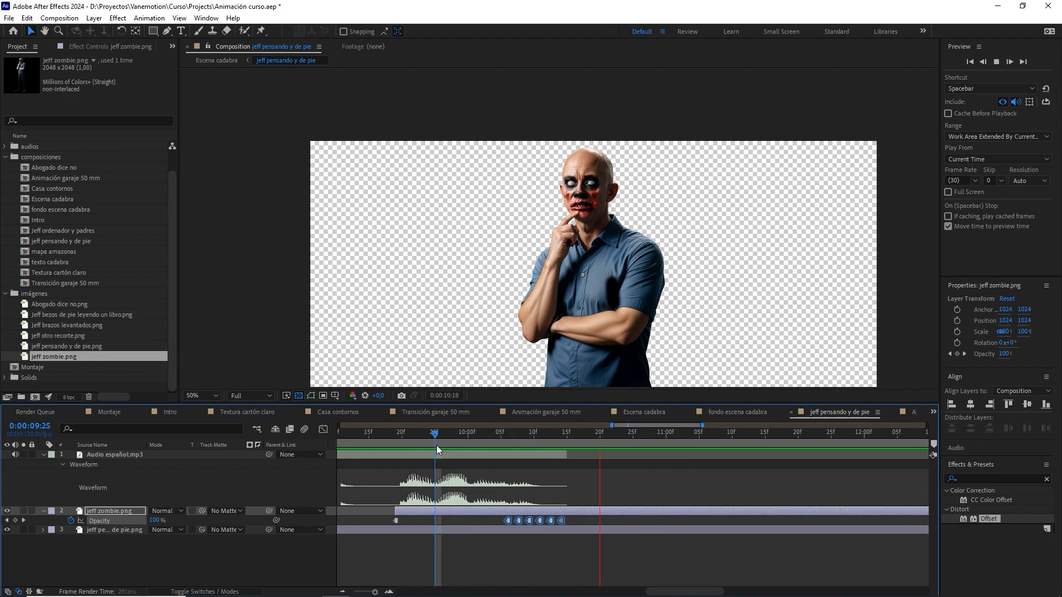
- Add a closing Opacity keyframe of 0% to the jeff zombie.png layer at 0:00:10:15
{"action": "left_click_drag", "start_coordinate": [559, 432], "coordinate": [568, 434]}
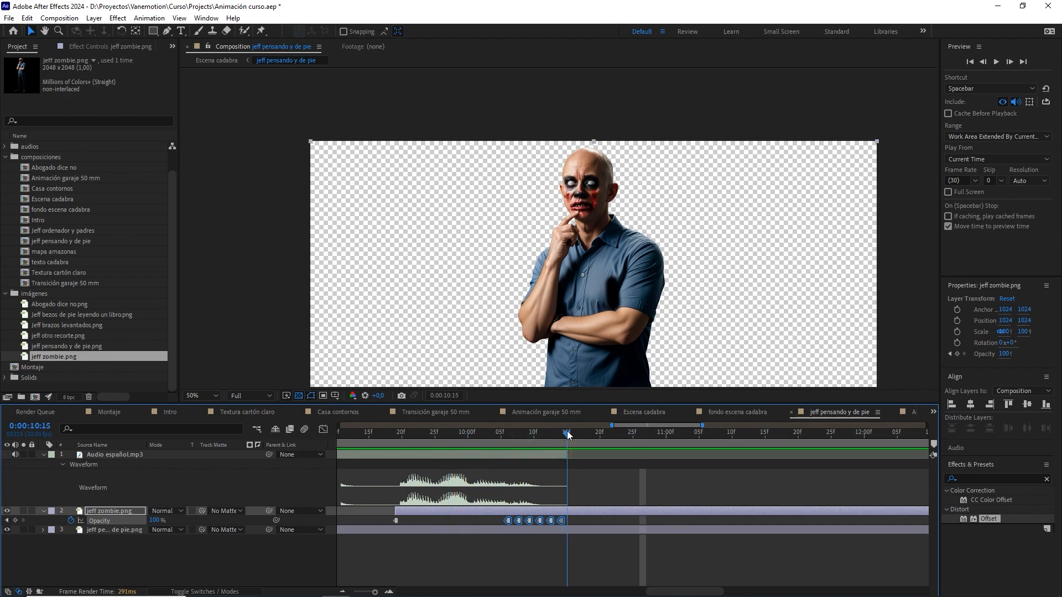
{"action": "left_click", "coordinate": [336, 561]}
{"action": "left_click", "coordinate": [586, 510]}
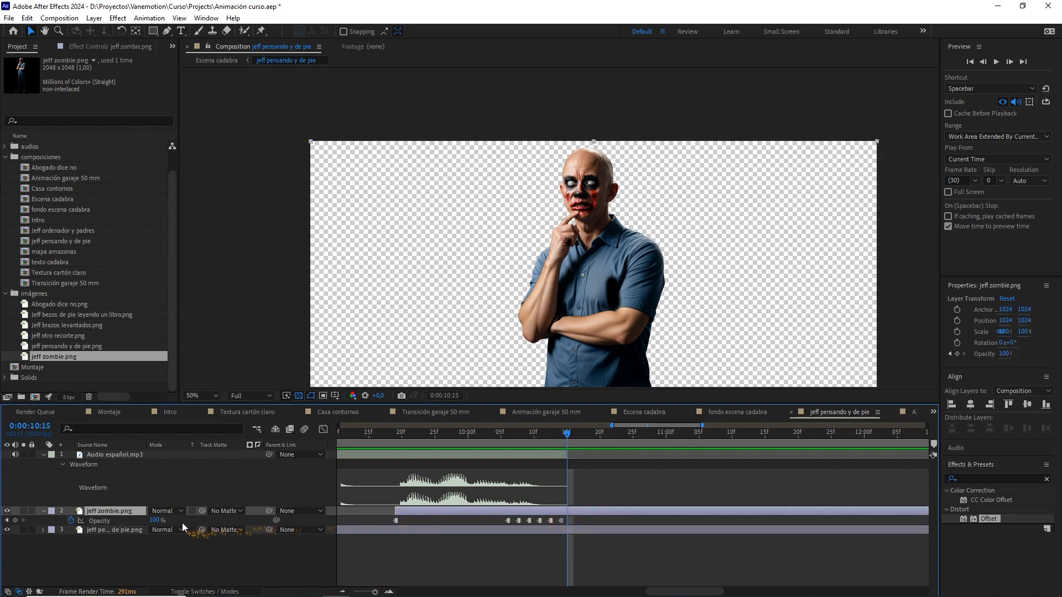
{"action": "left_click_drag", "start_coordinate": [155, 520], "coordinate": [91, 522]}
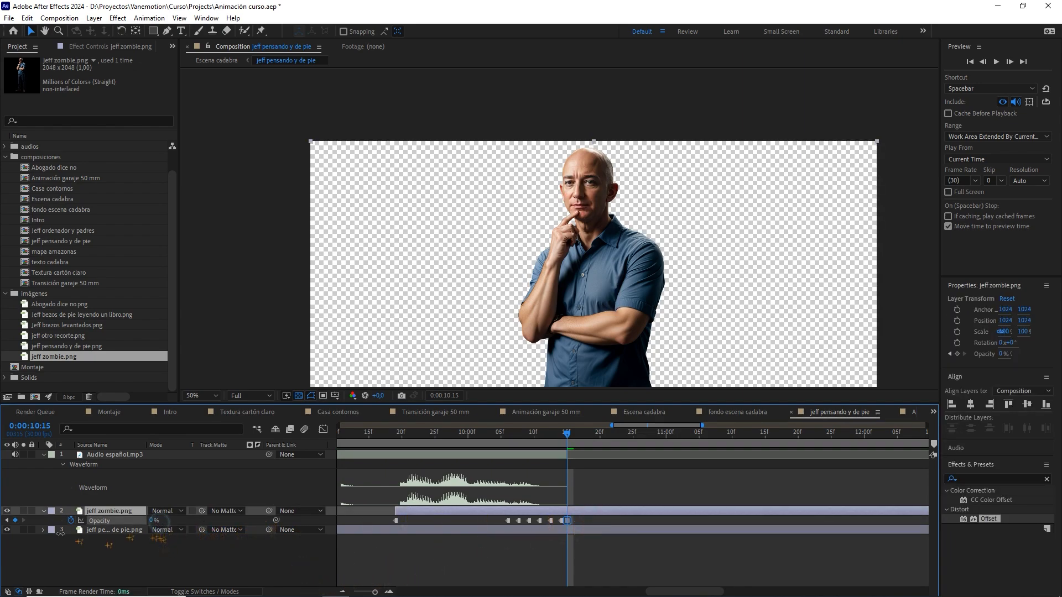
- Play back the end of the flicker from about 0:00:10:00 to check the return to the normal face
{"action": "left_click", "coordinate": [475, 437]}
{"action": "key", "text": "space"}
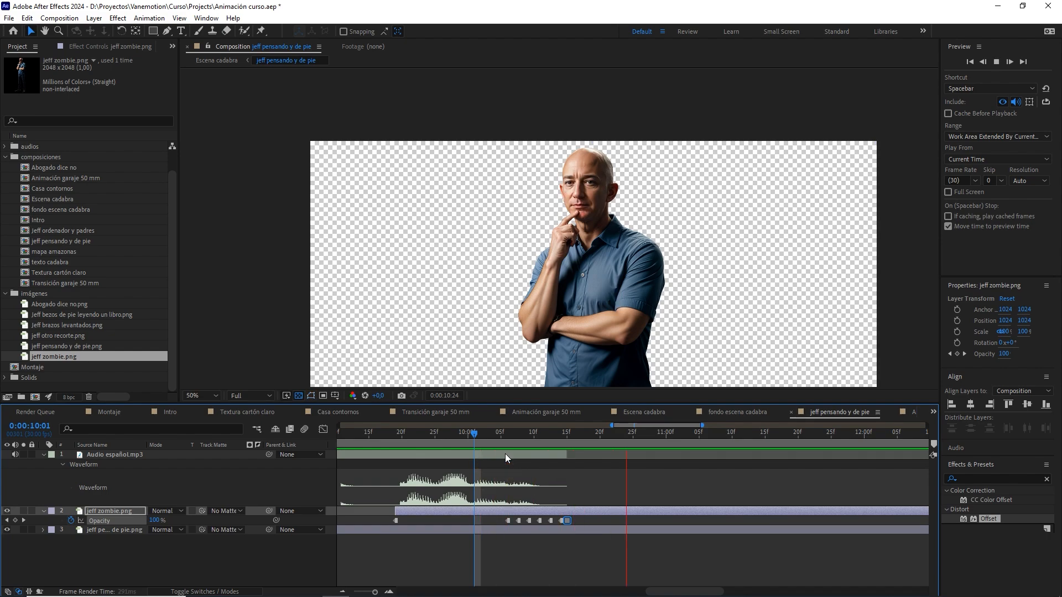
{"action": "left_click", "coordinate": [468, 433]}
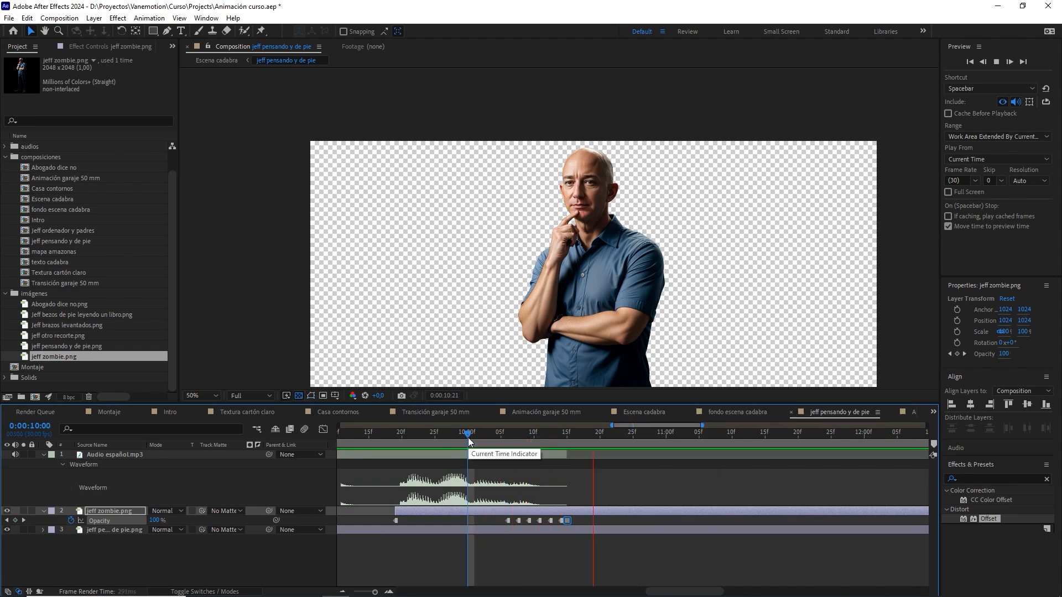
- Replay the zombie flicker with audio from about 0:00:09:21 and scrub back to 0:00:10:13 to check its ending
{"action": "left_click", "coordinate": [409, 434]}
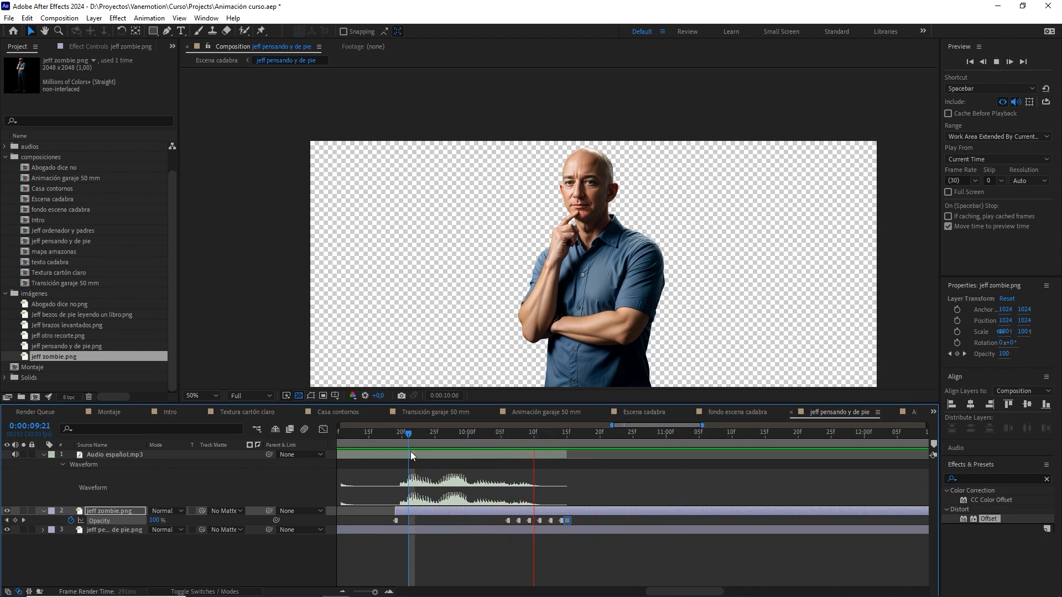
{"action": "left_click", "coordinate": [376, 435]}
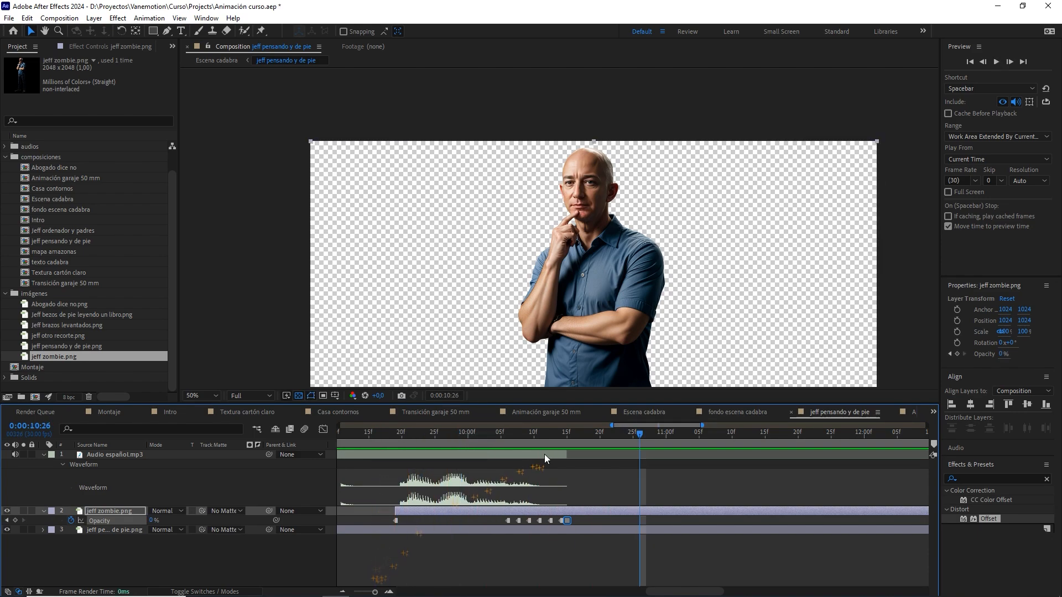
{"action": "left_click", "coordinate": [600, 434]}
{"action": "left_click_drag", "start_coordinate": [601, 436], "coordinate": [553, 437]}
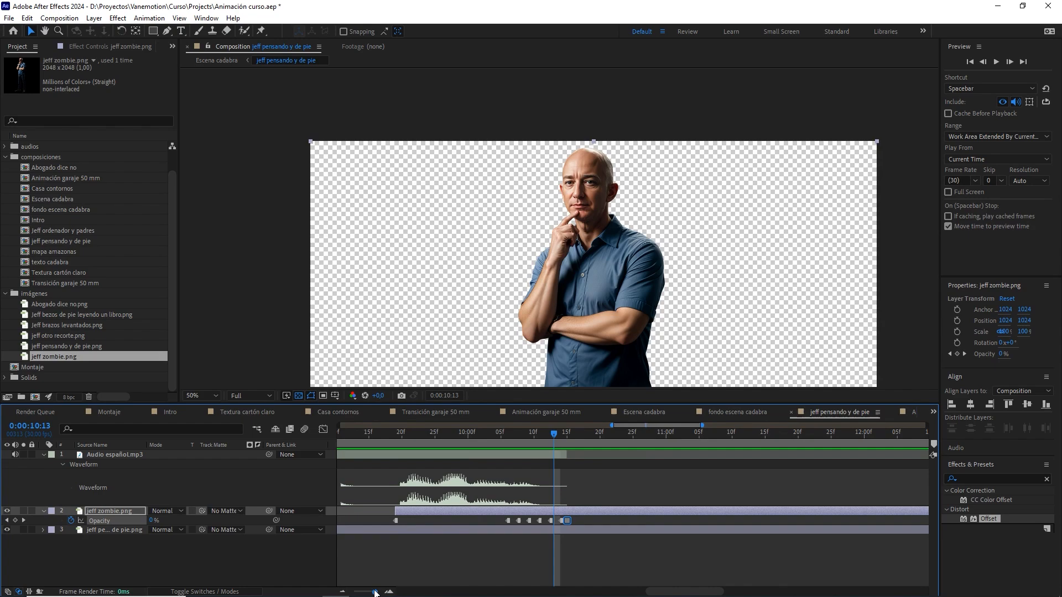
- Preview the zombie moment in the Escena cadabra composition from 0:00:08:02
{"action": "left_click_drag", "start_coordinate": [375, 593], "coordinate": [355, 591]}
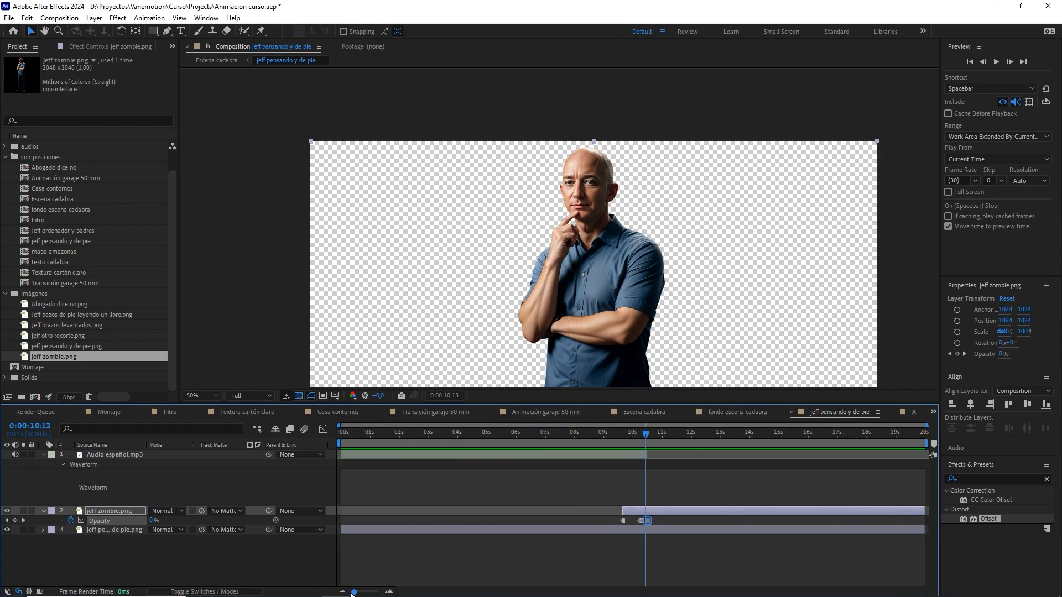
{"action": "left_click", "coordinate": [648, 414]}
{"action": "left_click_drag", "start_coordinate": [646, 433], "coordinate": [580, 441]}
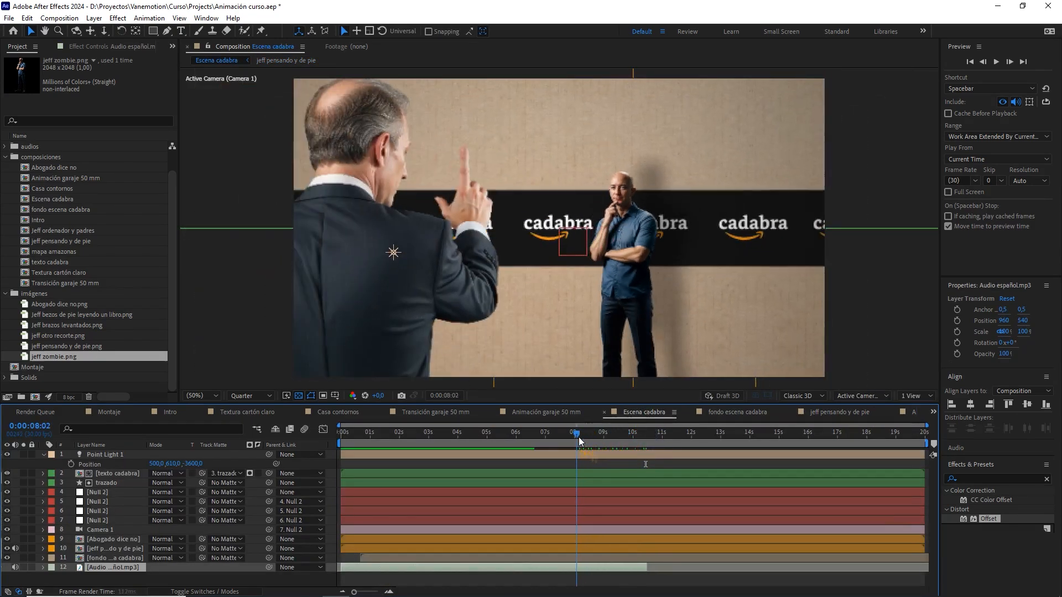
{"action": "key", "text": "space"}
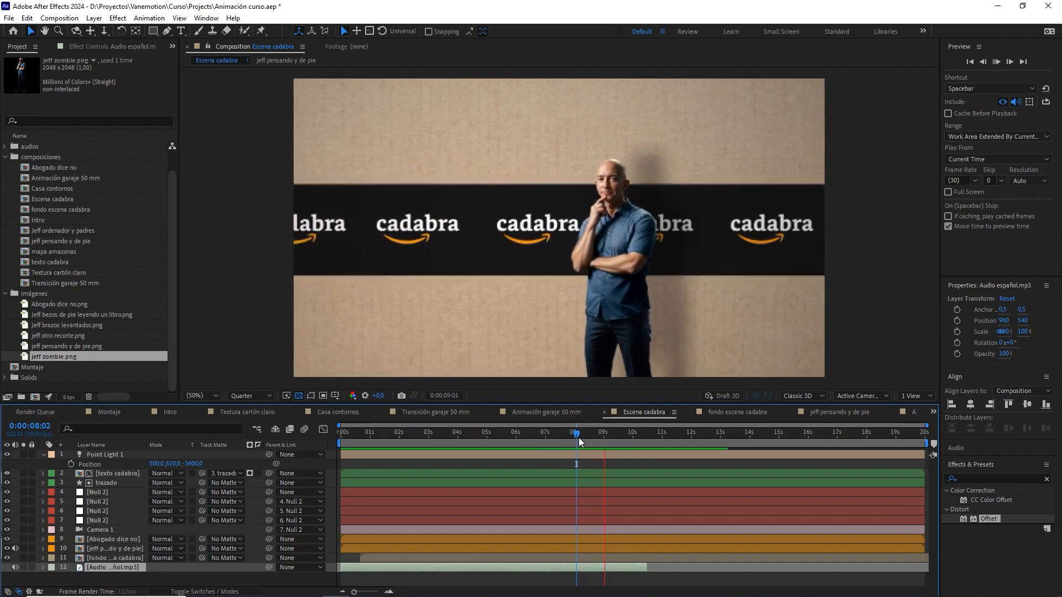
{"action": "key", "text": "space"}
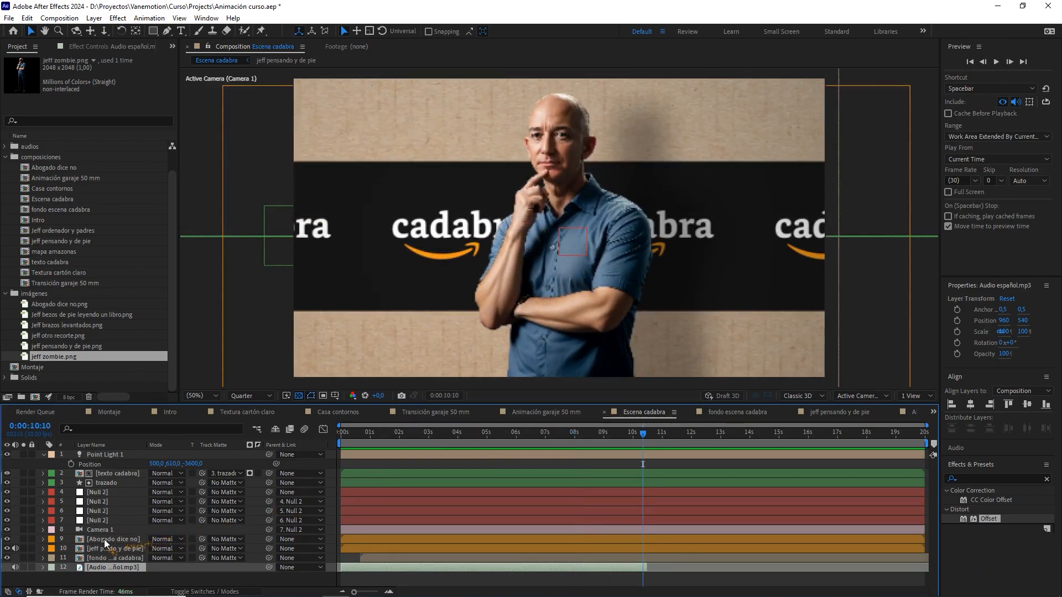
- Review the jeff pensando y de pie layer's properties, including its Material Options, at 0:00:09:18 and collapse them again
{"action": "left_click_drag", "start_coordinate": [637, 438], "coordinate": [621, 439]}
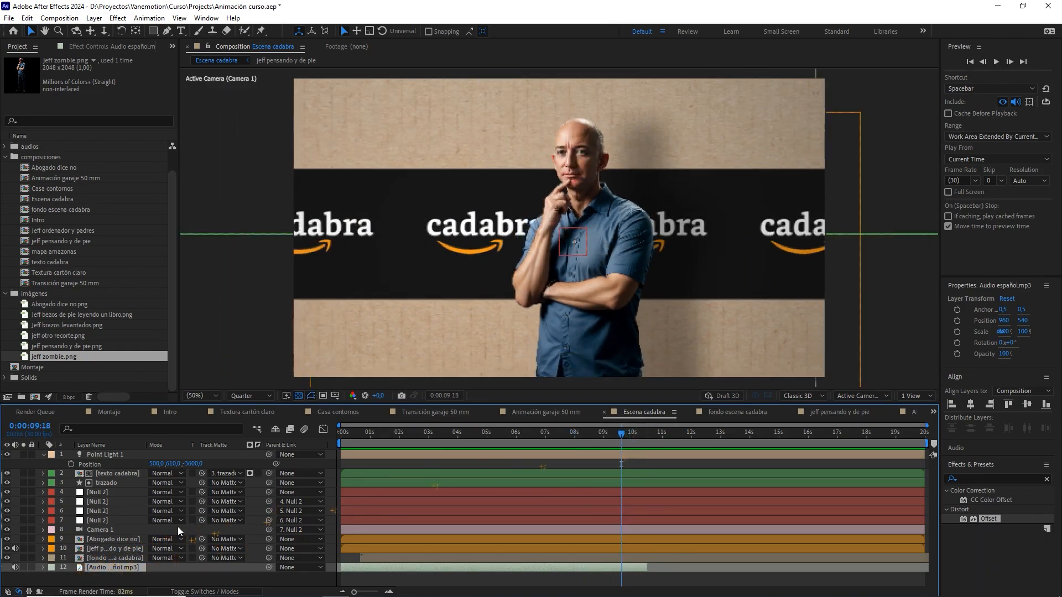
{"action": "left_click", "coordinate": [43, 549], "text": "ctrl"}
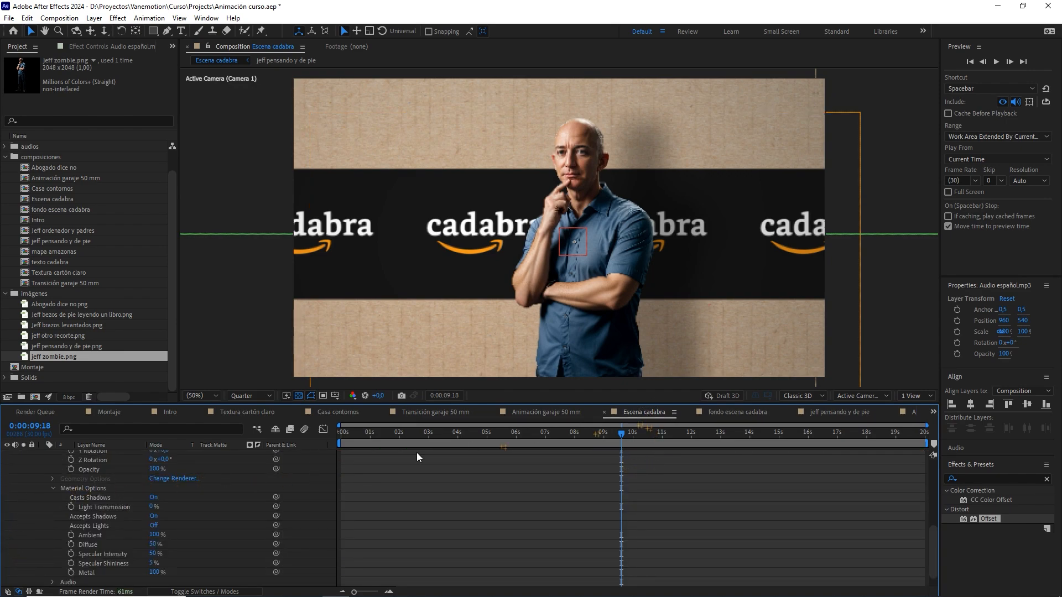
{"action": "scroll", "coordinate": [144, 512], "scroll_direction": "up", "scroll_amount": 5}
{"action": "left_click", "coordinate": [43, 507]}
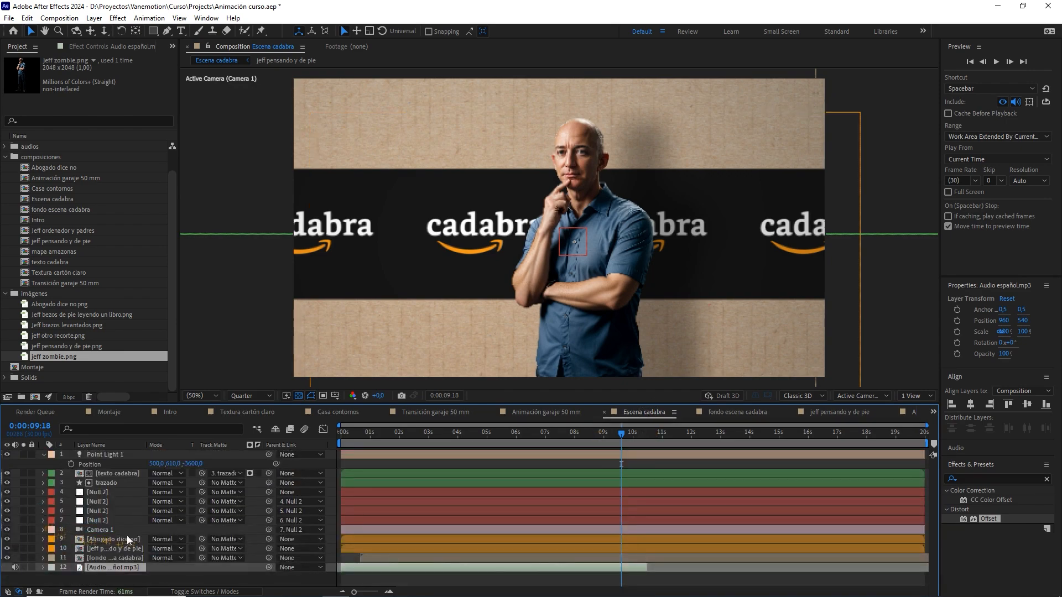
- Replay the camera move and flicker in Escena cadabra from 0:00:07:02 and again from 0:00:08:02
{"action": "left_click_drag", "start_coordinate": [610, 441], "coordinate": [546, 442]}
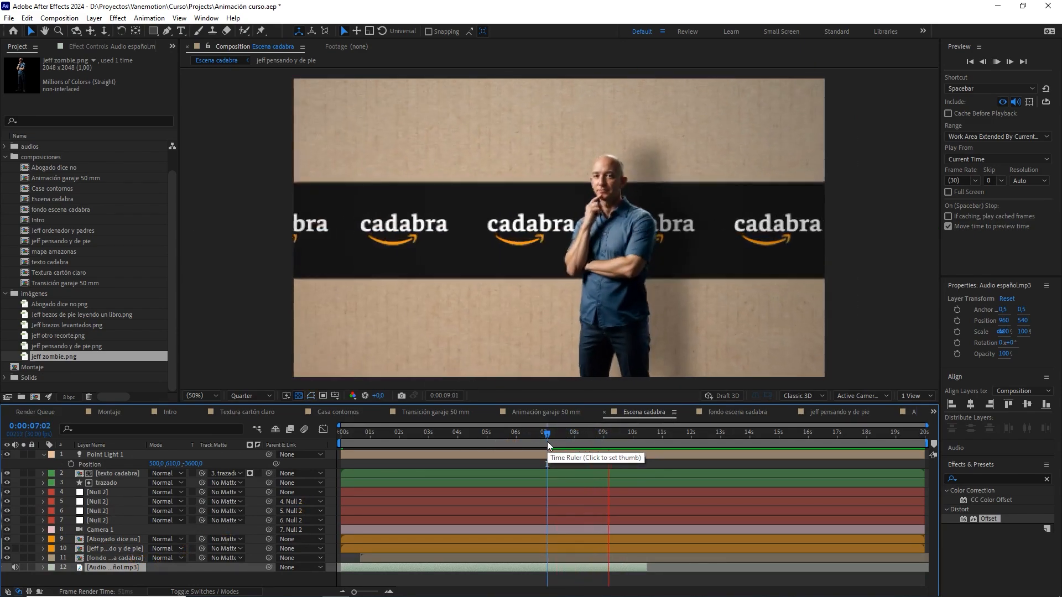
{"action": "key", "text": "space"}
{"action": "left_click", "coordinate": [577, 438]}
{"action": "key", "text": "space"}
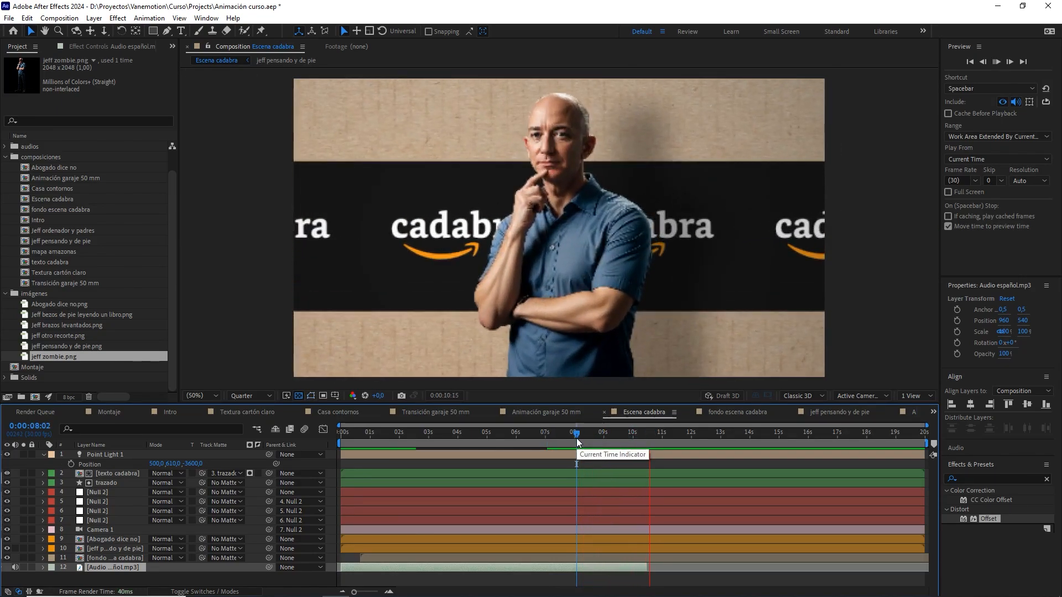
{"action": "left_click", "coordinate": [577, 438]}
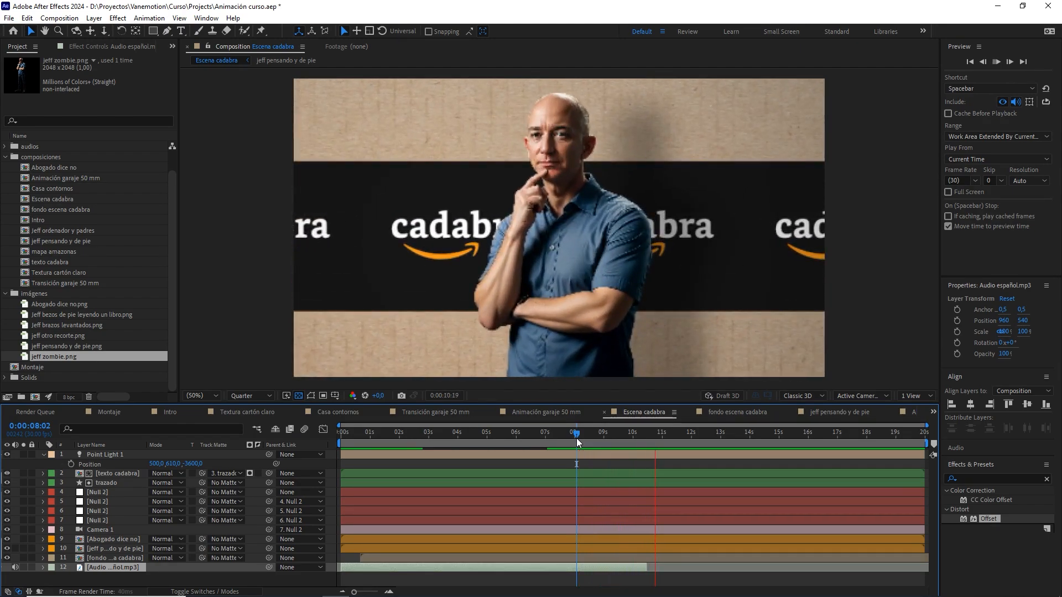
{"action": "key", "text": "space"}
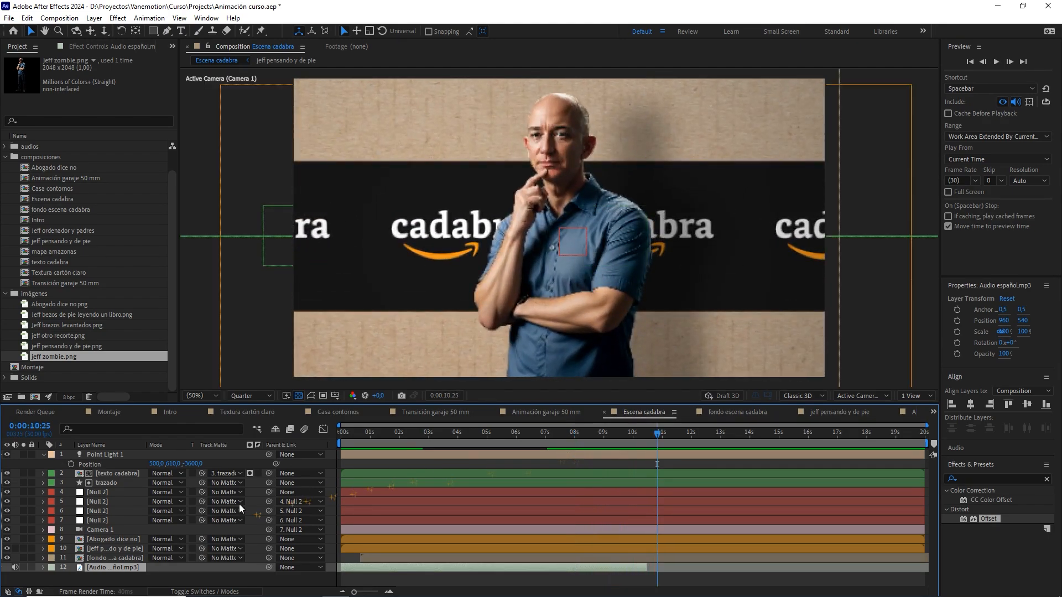
- Delete the closing 0% Opacity keyframe at 0:00:10:15 from jeff zombie.png in the jeff pensando y de pie composition
{"action": "double_click", "coordinate": [125, 549]}
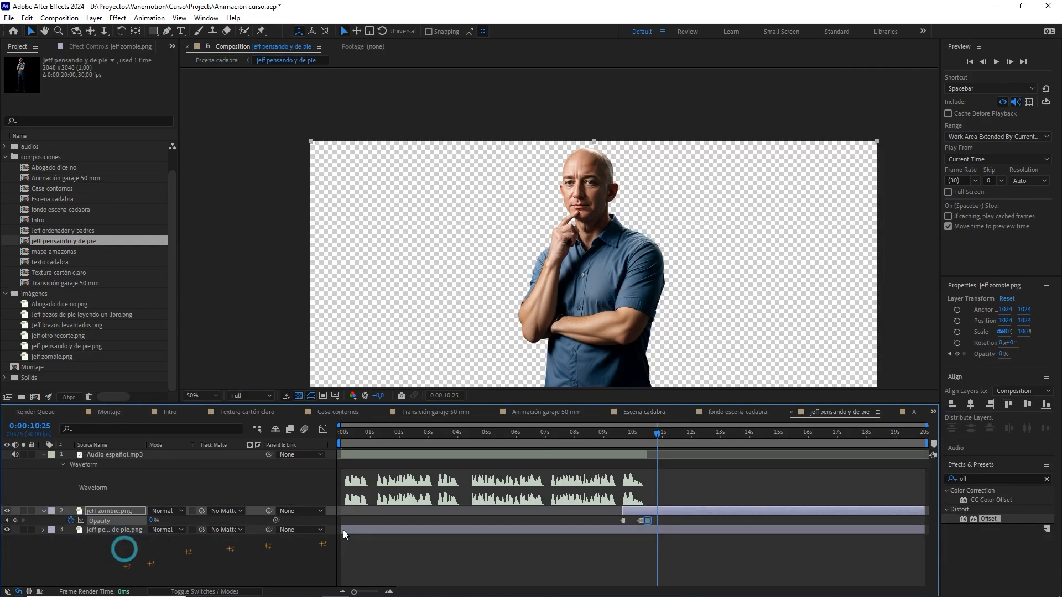
{"action": "left_click", "coordinate": [375, 592]}
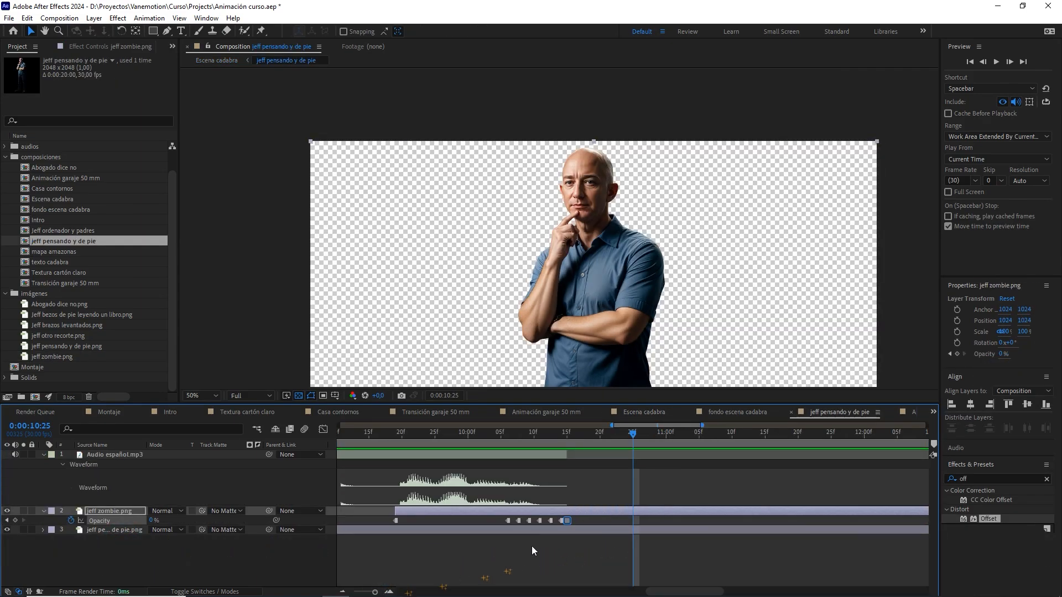
{"action": "key", "text": "Delete"}
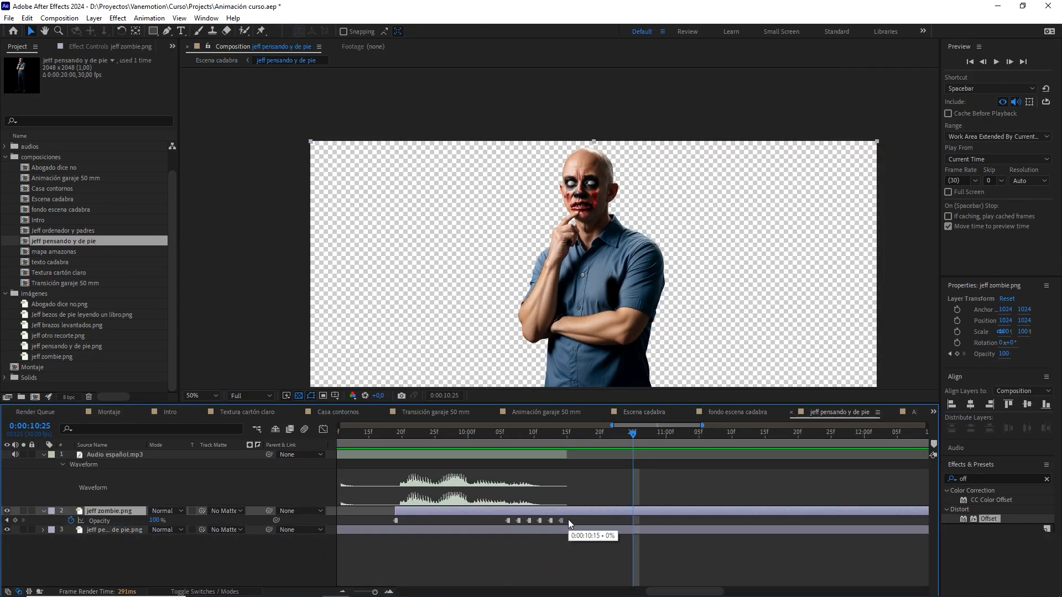
- Preview the revised flicker with audio from 0:00:10:05 and from about 0:00:09:18, checking which face it ends on
{"action": "left_click", "coordinate": [599, 437]}
{"action": "key", "text": "Page_Up"}
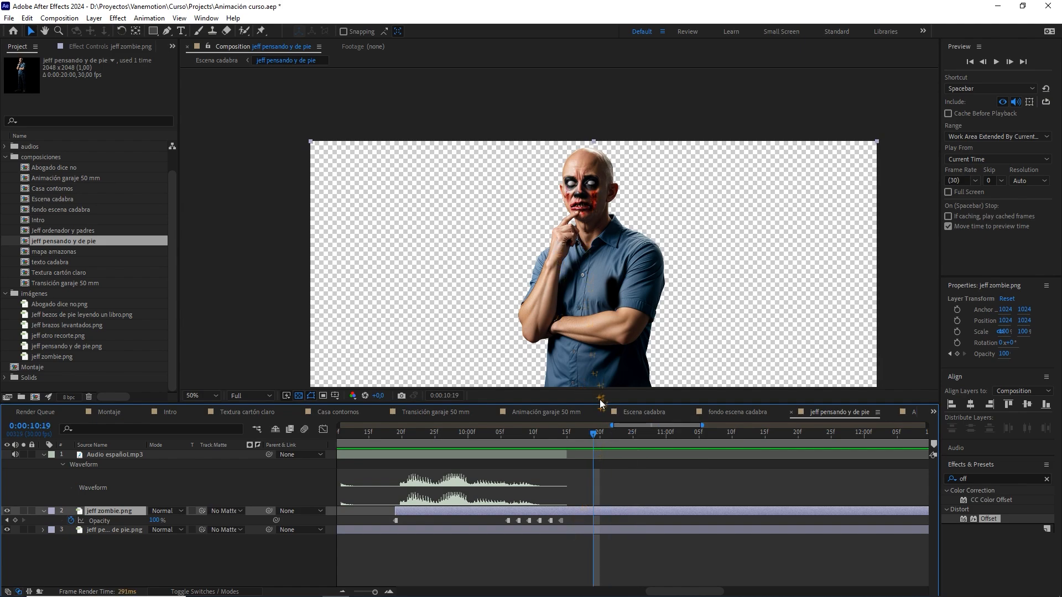
{"action": "left_click", "coordinate": [499, 444]}
{"action": "key", "text": "space"}
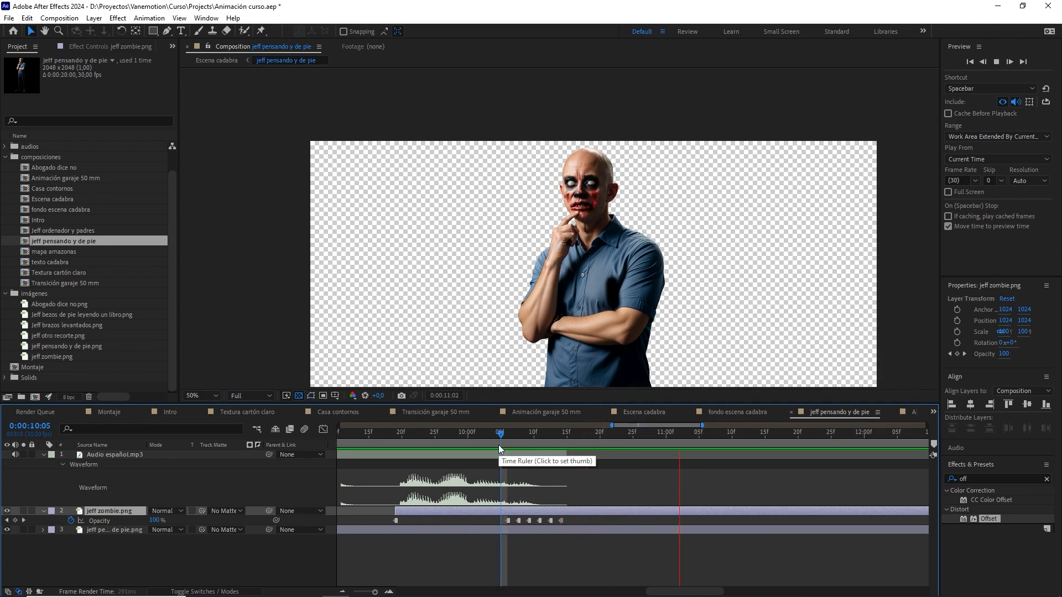
{"action": "left_click", "coordinate": [390, 442]}
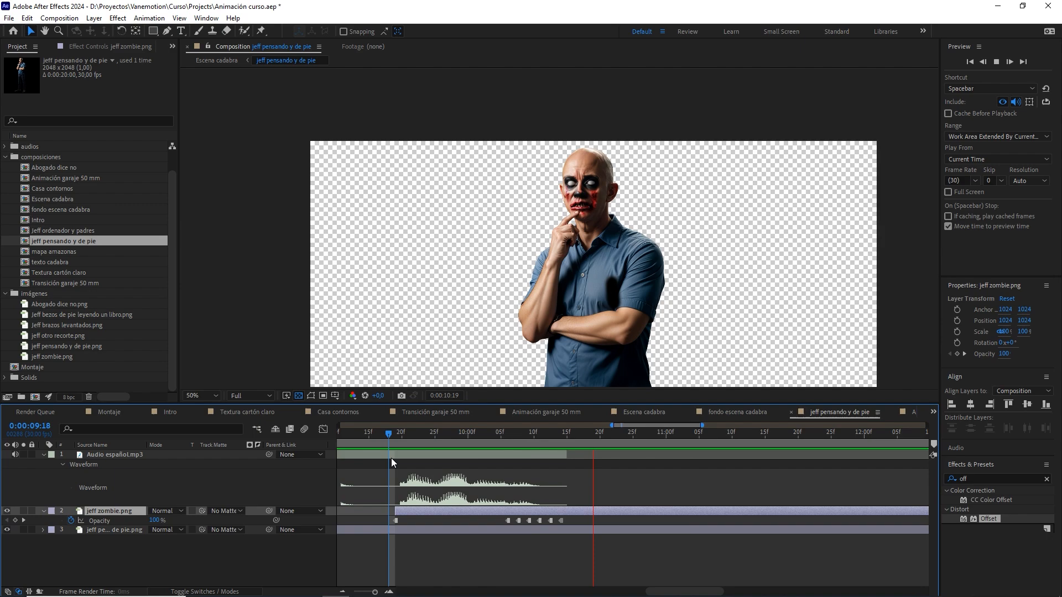
{"action": "left_click", "coordinate": [419, 443]}
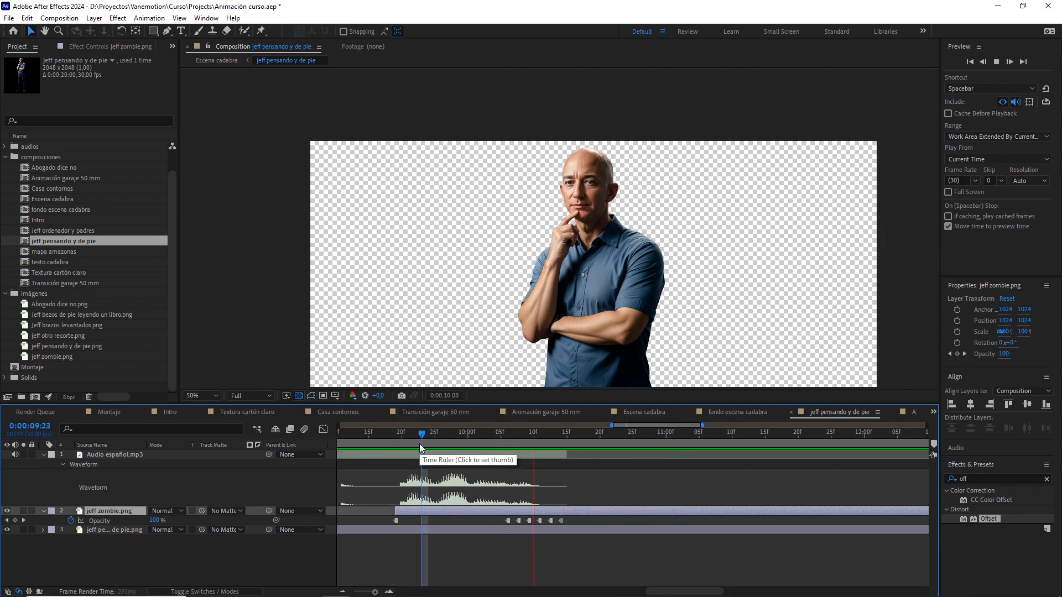
{"action": "key", "text": "space"}
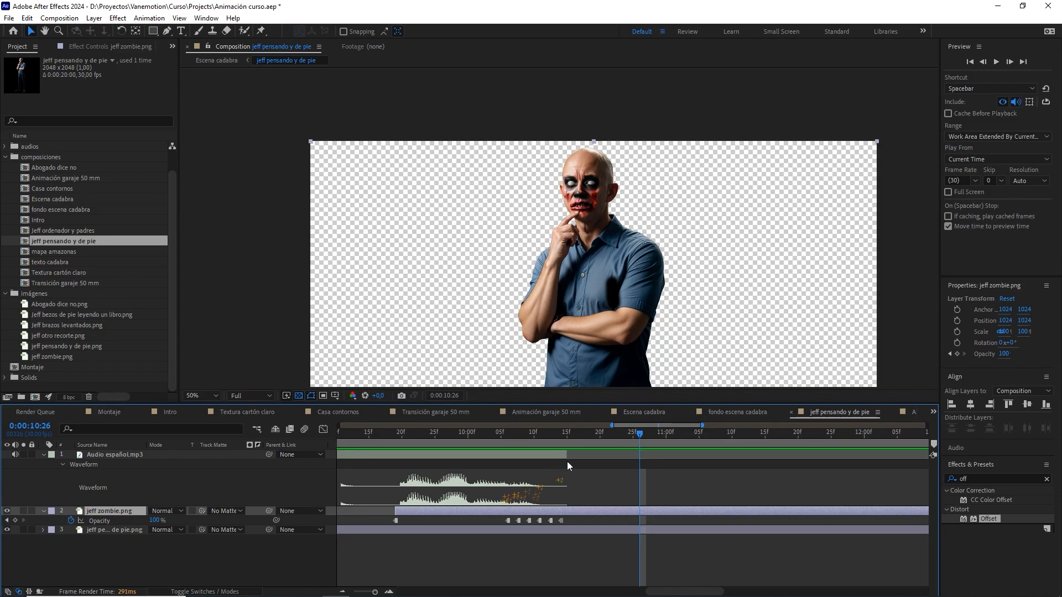
{"action": "left_click_drag", "start_coordinate": [608, 434], "coordinate": [527, 448]}
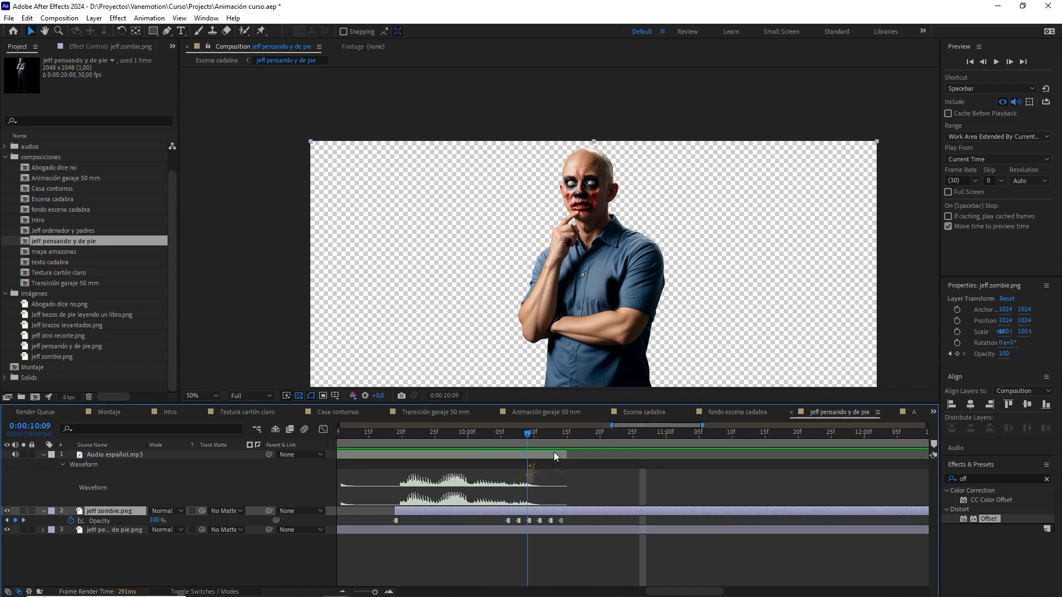
- Play Escena cadabra from 0:00:07:08 and inspect the frame at 0:00:10:14 and the one at 0:00:09:06
{"action": "left_click", "coordinate": [632, 413]}
{"action": "left_click_drag", "start_coordinate": [639, 432], "coordinate": [553, 439]}
{"action": "key", "text": "space"}
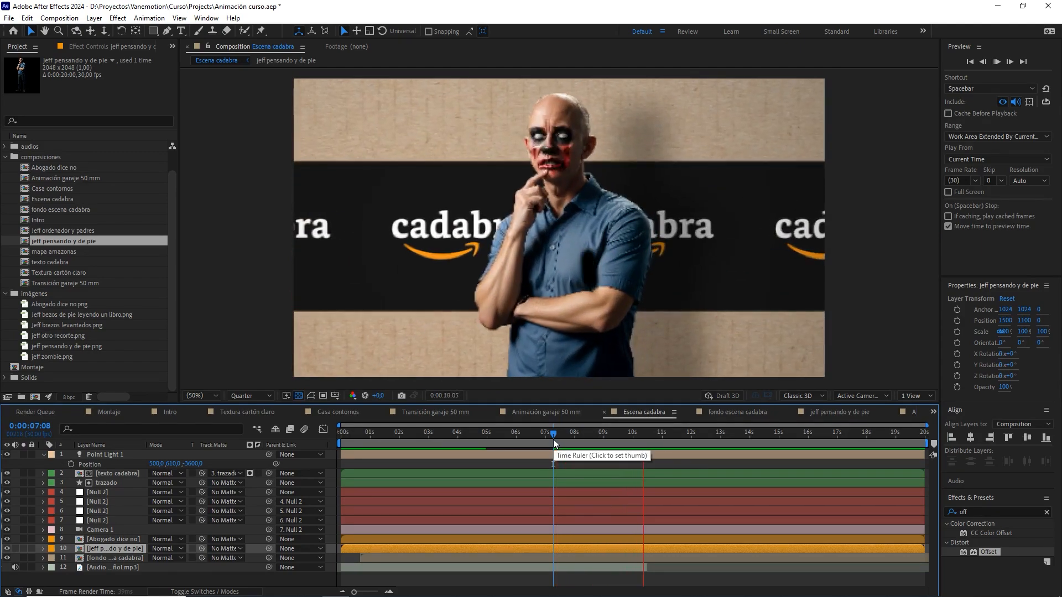
{"action": "mouse_move", "coordinate": [646, 436]}
{"action": "left_mouse_down"}
{"action": "mouse_move", "coordinate": [621, 442]}
{"action": "mouse_move", "coordinate": [646, 443]}
{"action": "left_mouse_up"}
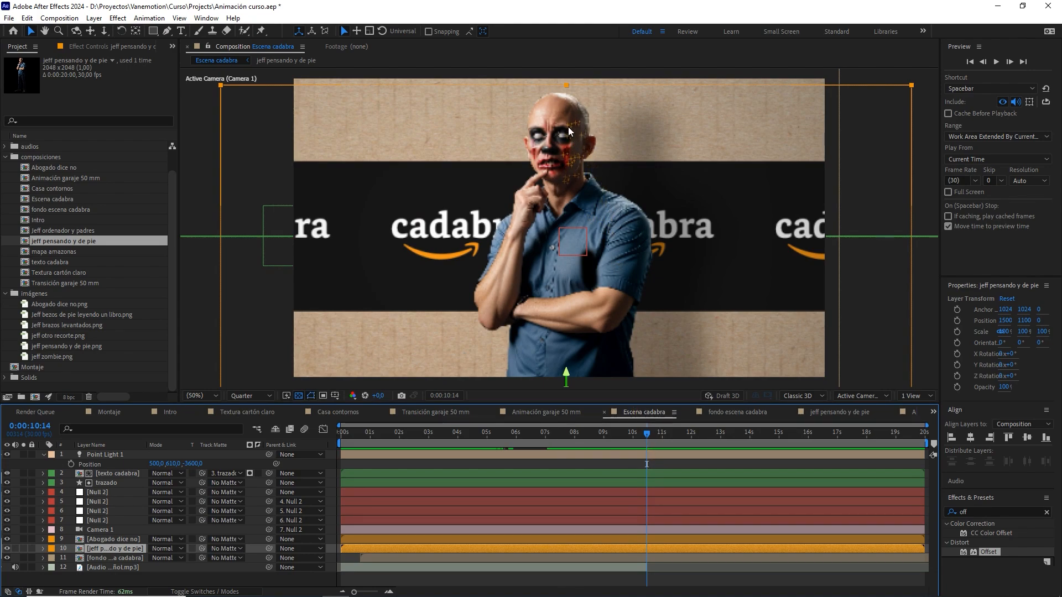
{"action": "left_click_drag", "start_coordinate": [652, 436], "coordinate": [609, 444]}
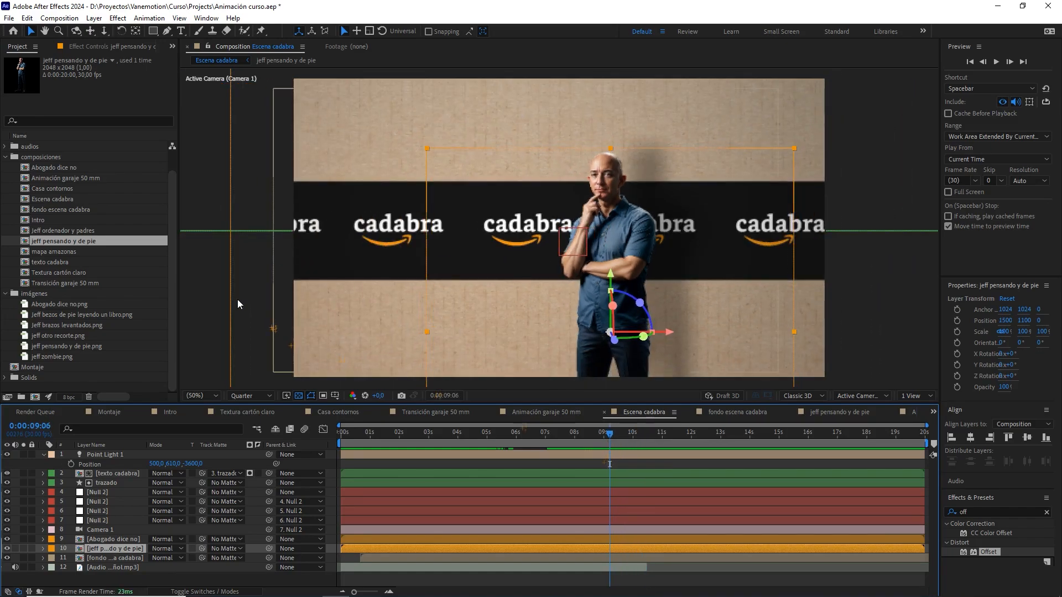
- Add Dark sky.jpg from the assets folder to Escena cadabra, directly beneath the jeff pensando y de pie layer
{"action": "scroll", "coordinate": [69, 222], "scroll_direction": "up", "scroll_amount": 1}
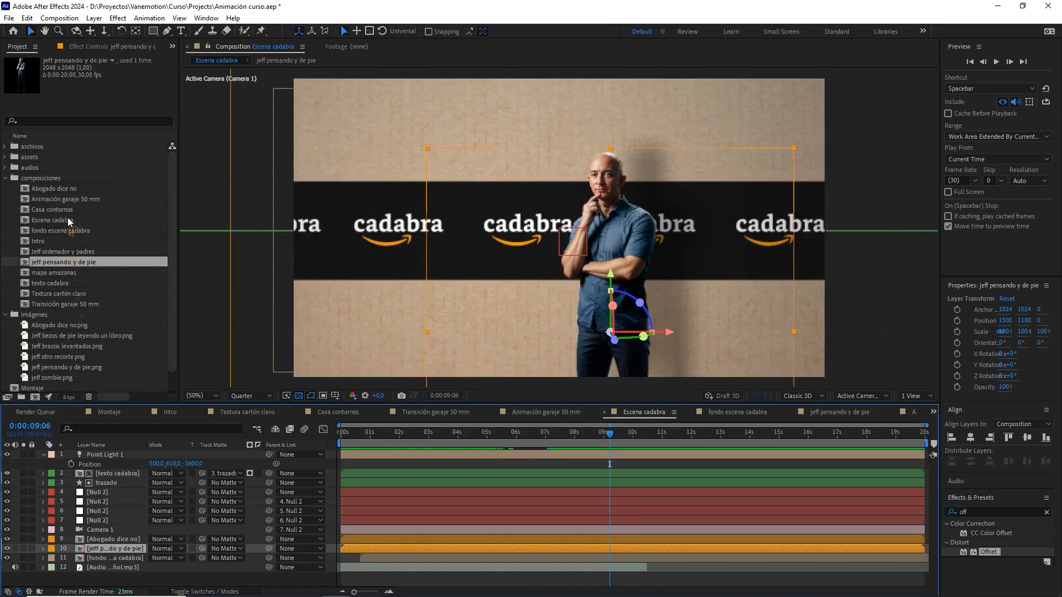
{"action": "left_click", "coordinate": [6, 157]}
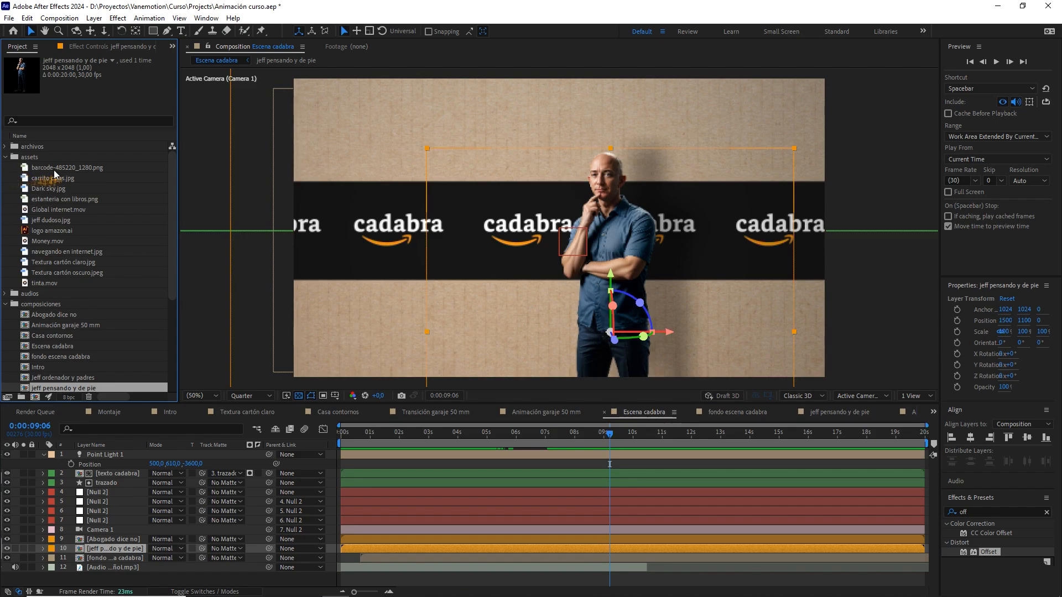
{"action": "left_click", "coordinate": [51, 189]}
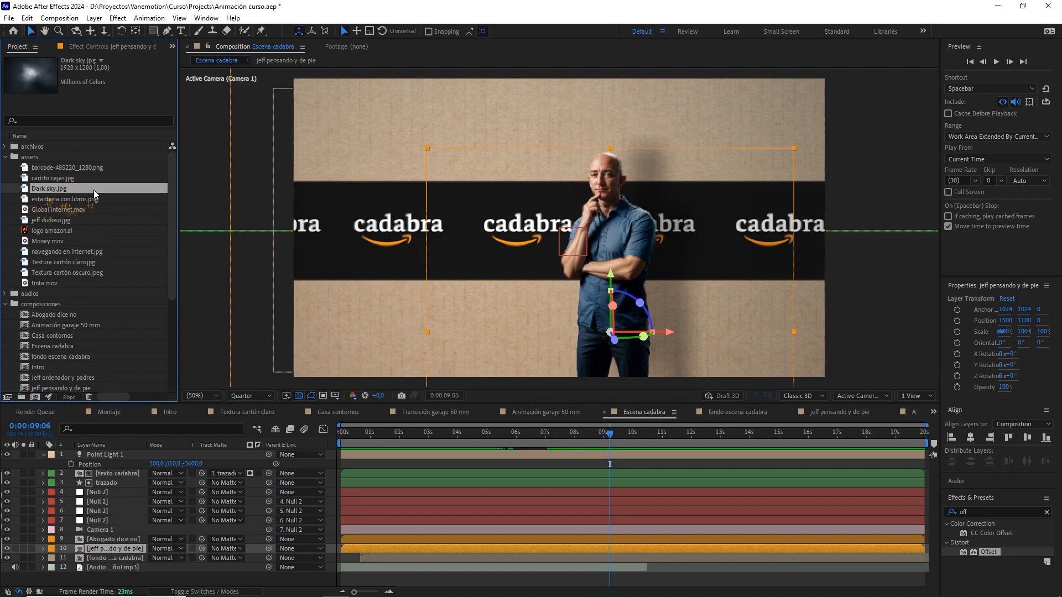
{"action": "left_click_drag", "start_coordinate": [46, 187], "coordinate": [115, 553]}
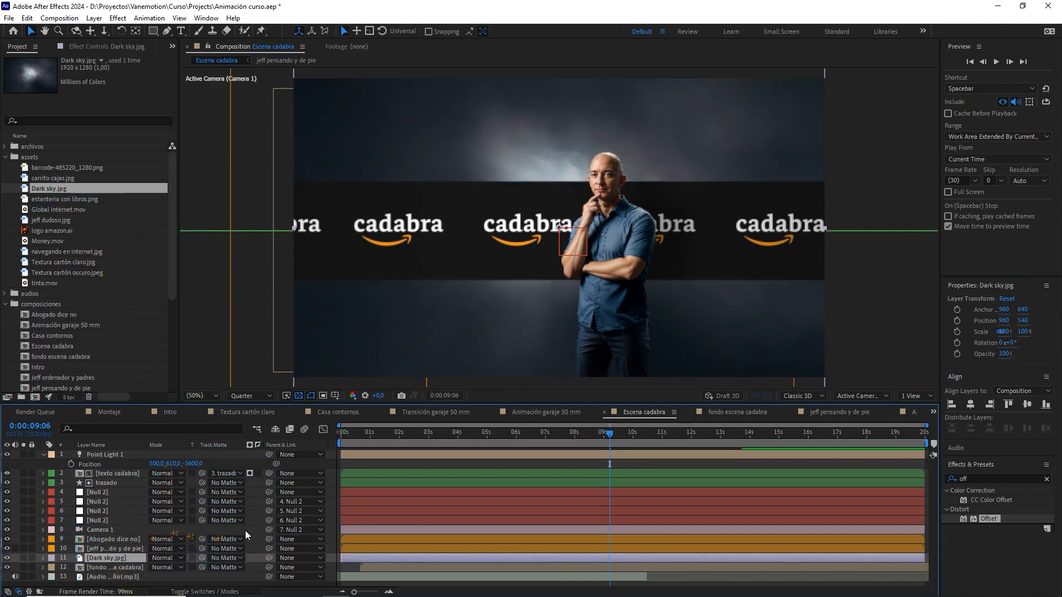
- Find the zombie's first frame in the jeff pensando y de pie composition and trim Dark sky.jpg in Escena cadabra to start there, at 0:00:09:19
{"action": "left_click", "coordinate": [832, 413]}
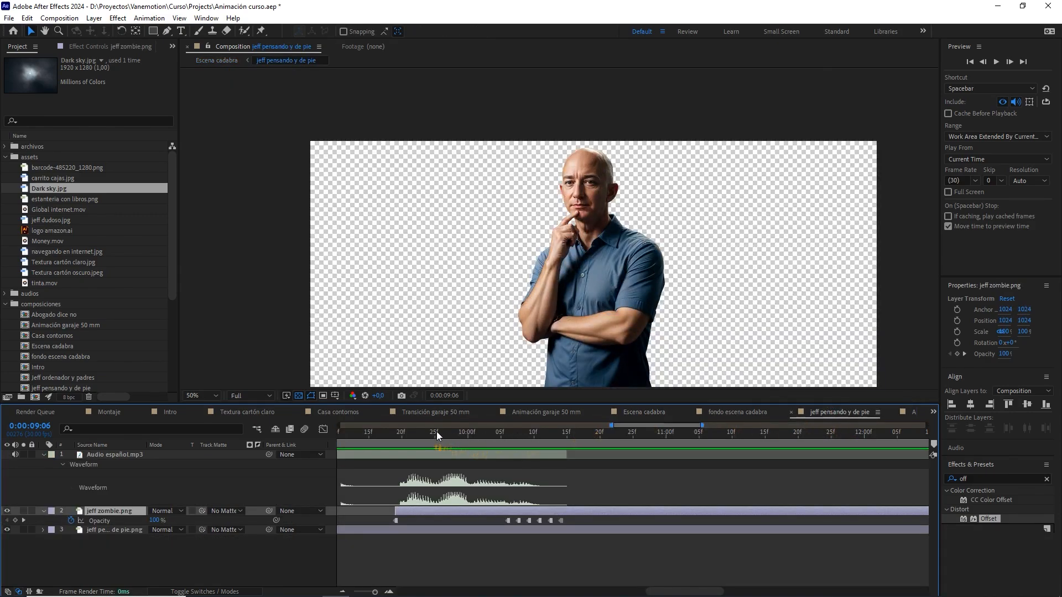
{"action": "left_click", "coordinate": [403, 433]}
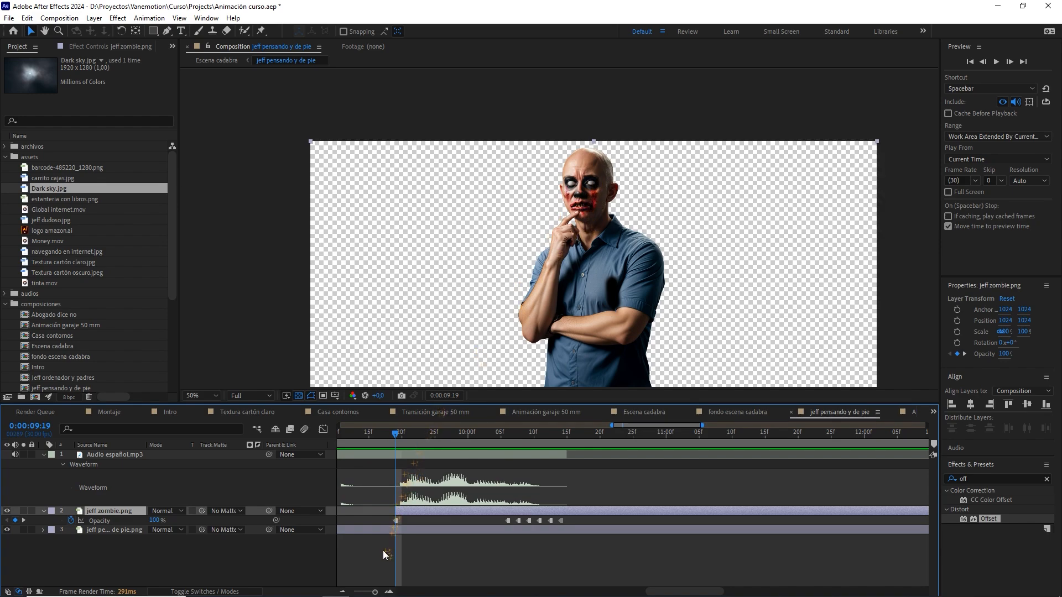
{"action": "left_click_drag", "start_coordinate": [374, 591], "coordinate": [367, 593]}
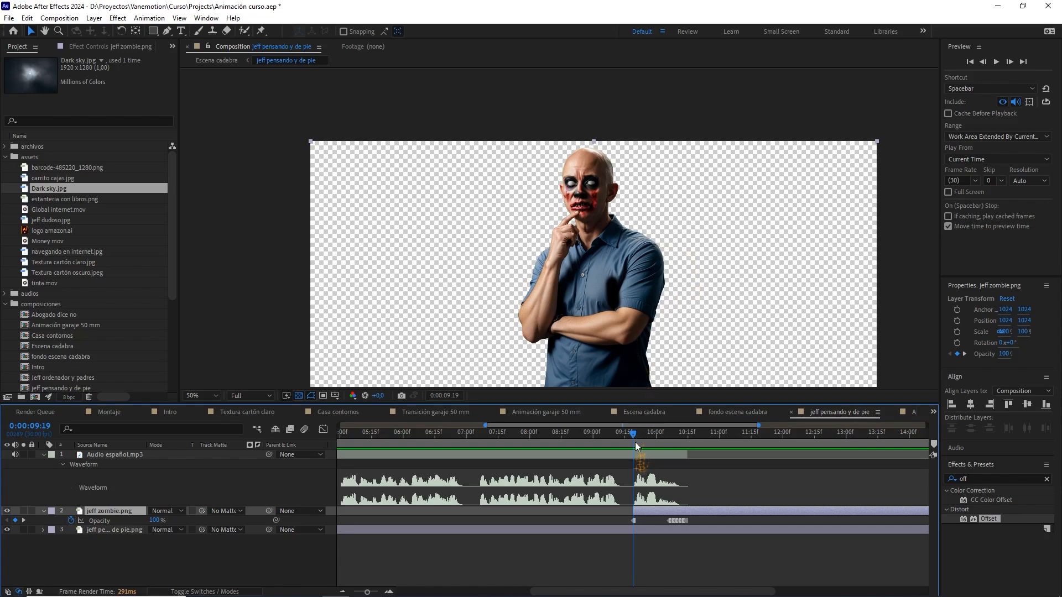
{"action": "left_click", "coordinate": [637, 416]}
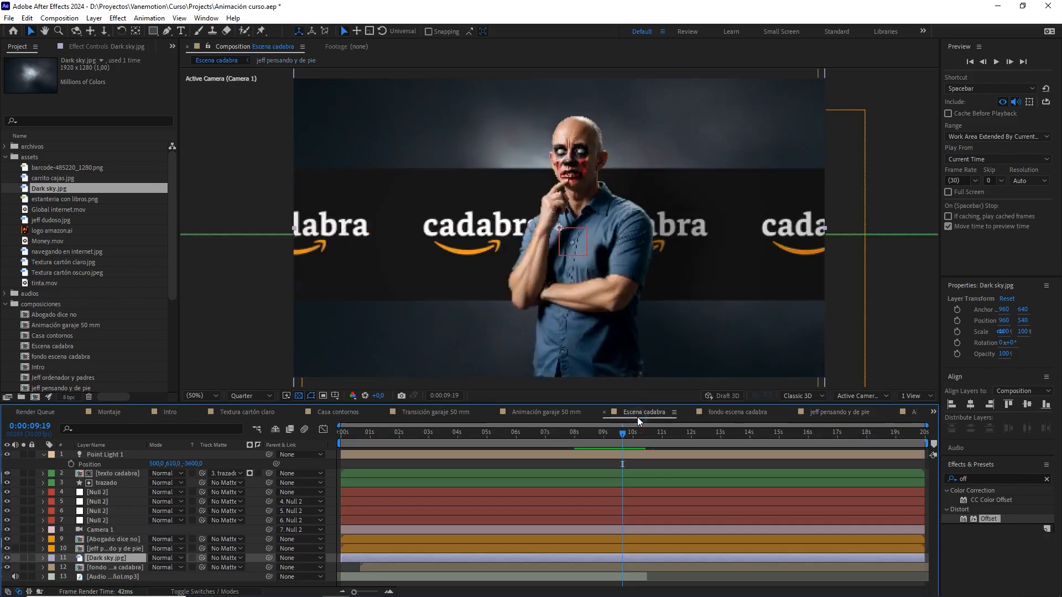
{"action": "left_click_drag", "start_coordinate": [351, 557], "coordinate": [563, 558]}
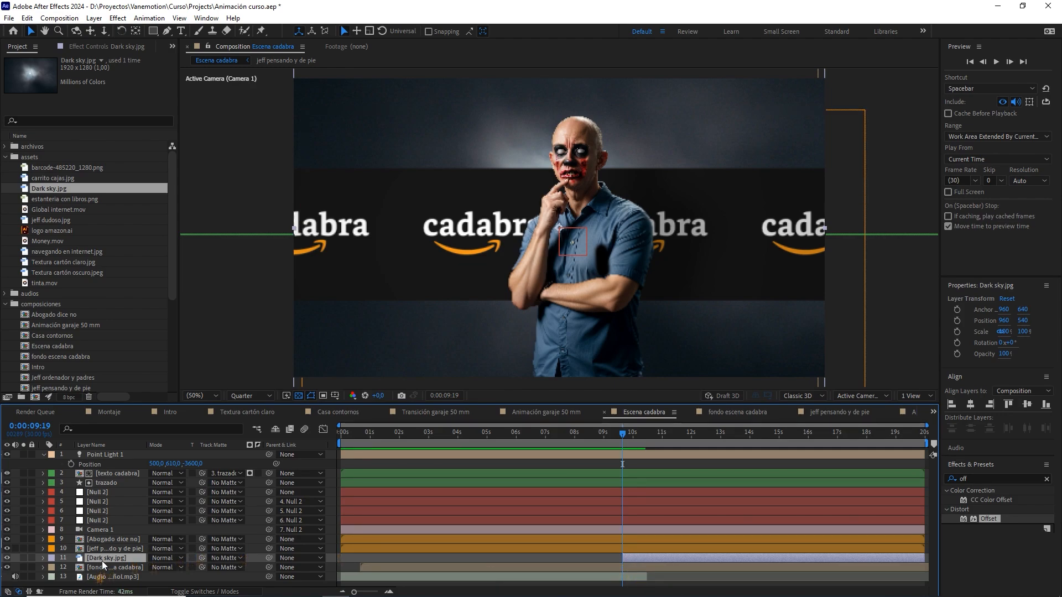
- Move the texto cadabra and trazado layers directly beneath Dark sky.jpg and preview the result around 0:00:09:19
{"action": "left_click", "coordinate": [113, 475]}
{"action": "left_click", "coordinate": [107, 482], "text": "shift"}
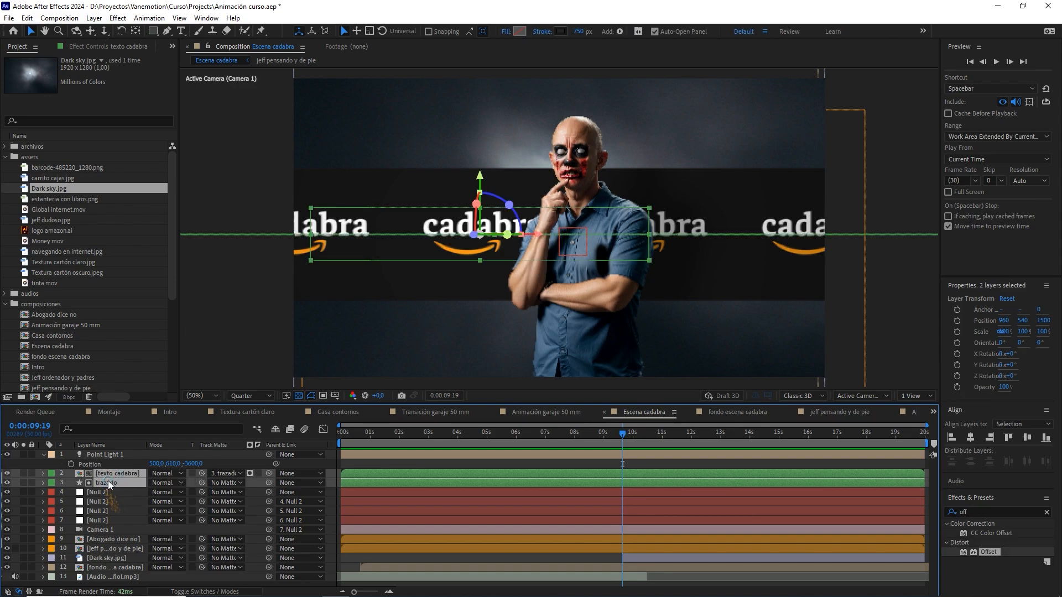
{"action": "left_click_drag", "start_coordinate": [108, 480], "coordinate": [109, 557]}
{"action": "left_click", "coordinate": [111, 539]}
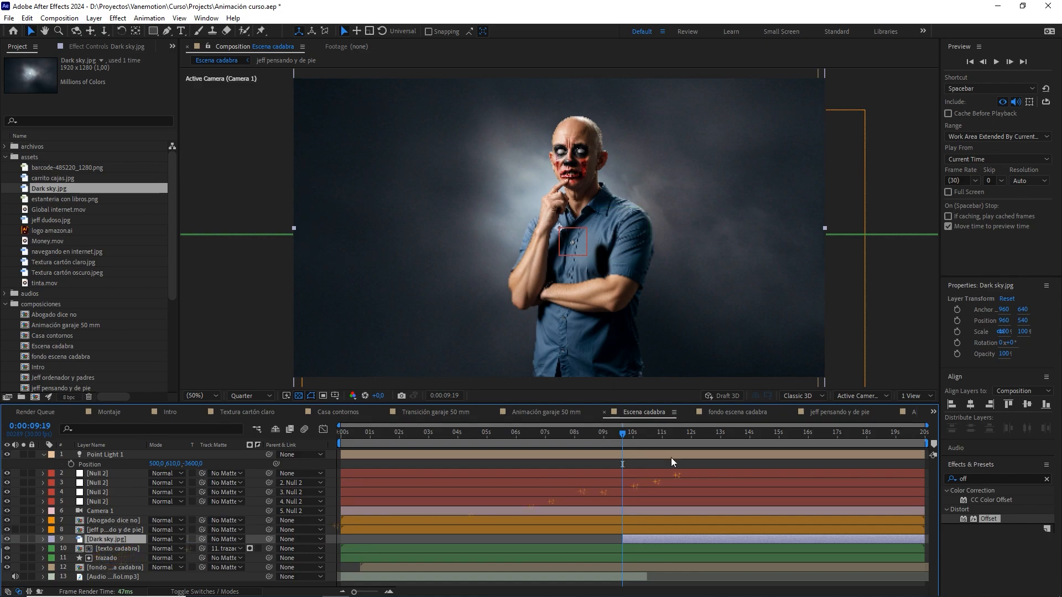
{"action": "mouse_move", "coordinate": [622, 439]}
{"action": "left_mouse_down"}
{"action": "mouse_move", "coordinate": [599, 439]}
{"action": "mouse_move", "coordinate": [622, 443]}
{"action": "left_mouse_up"}
{"action": "key", "text": "space"}
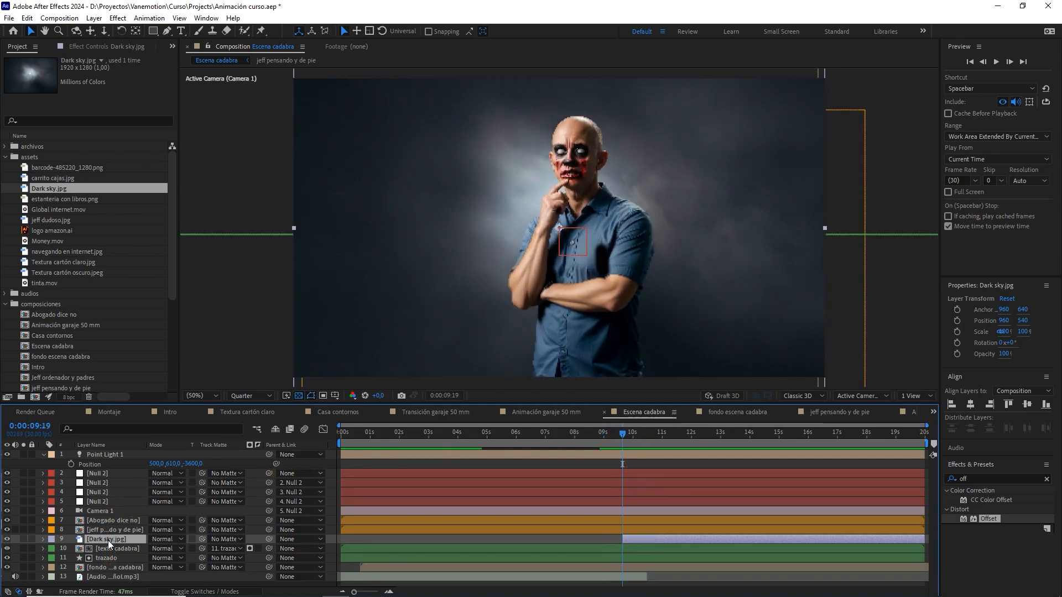
- Turn Dark sky.jpg into a 3D layer and center it in the active camera view
{"action": "key", "text": "F4"}
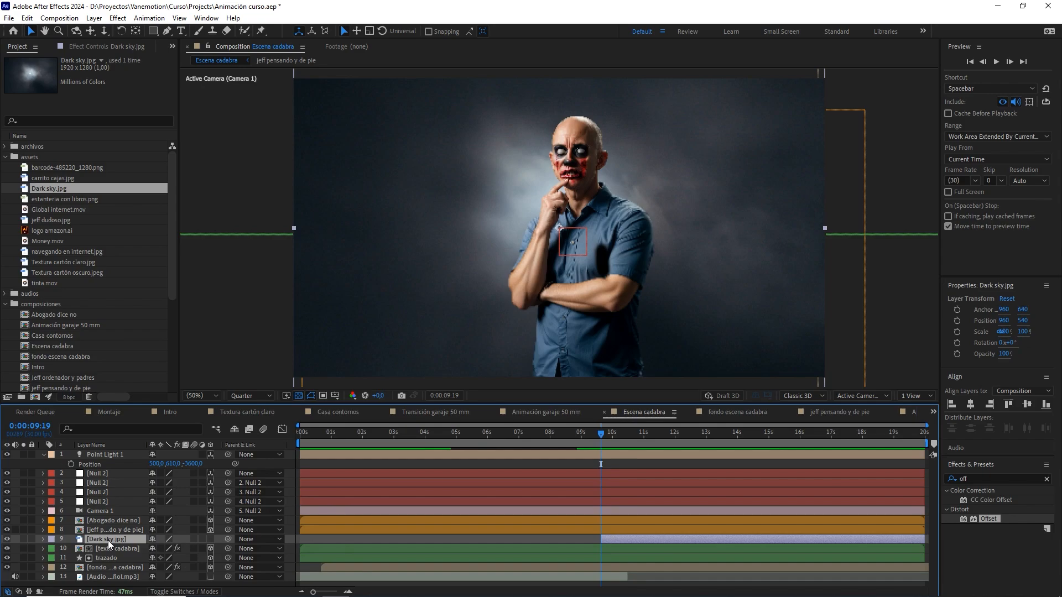
{"action": "left_click", "coordinate": [211, 539]}
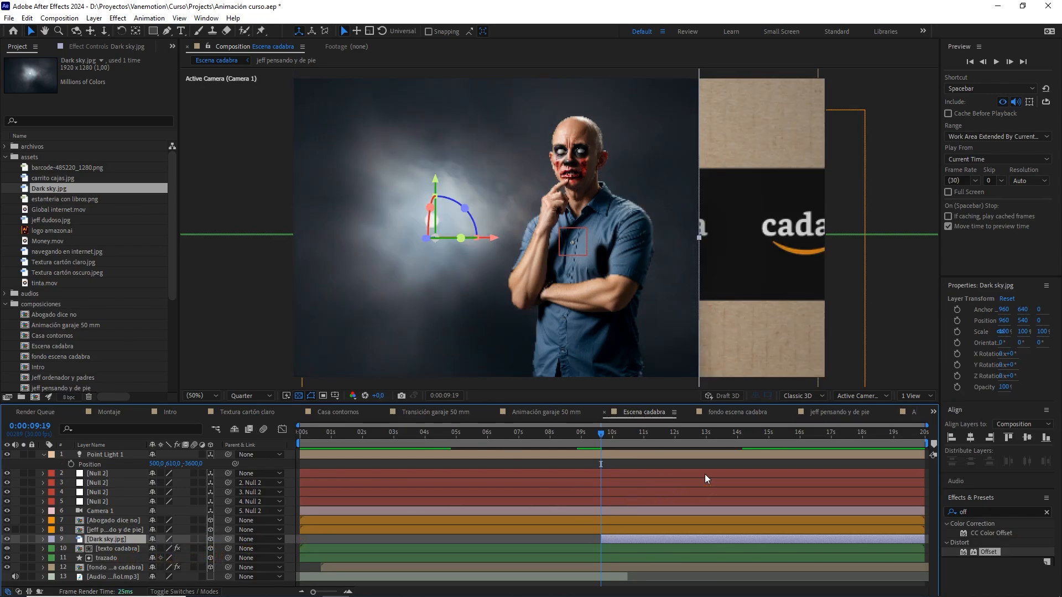
{"action": "key", "text": "ctrl+Home"}
{"action": "key", "text": "ctrl+Home"}
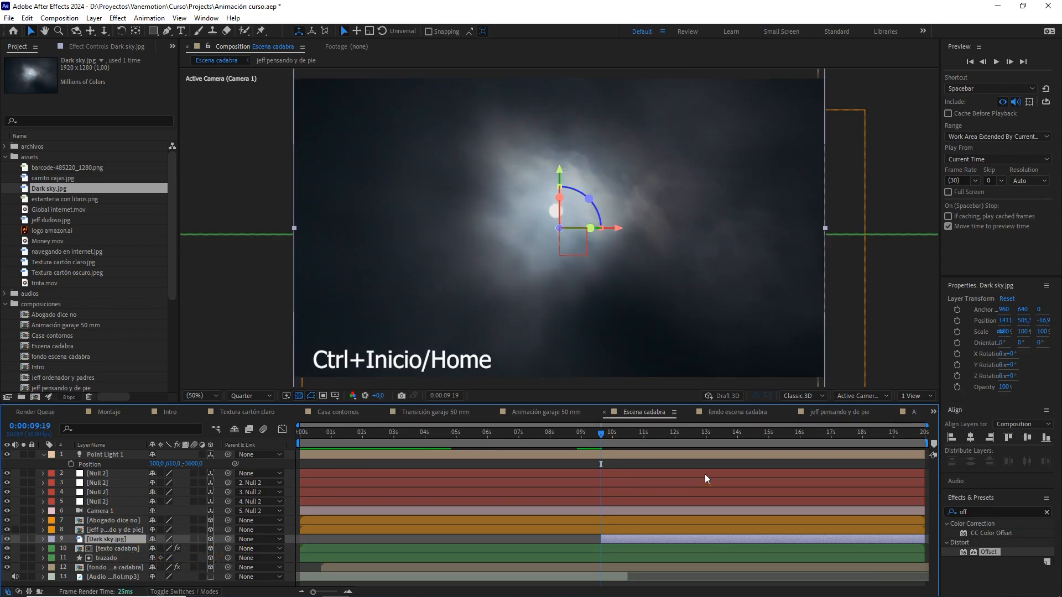
- Show two views and, in the Left view, push Dark sky.jpg back along Z to about 615, behind the man
{"action": "left_click", "coordinate": [915, 396]}
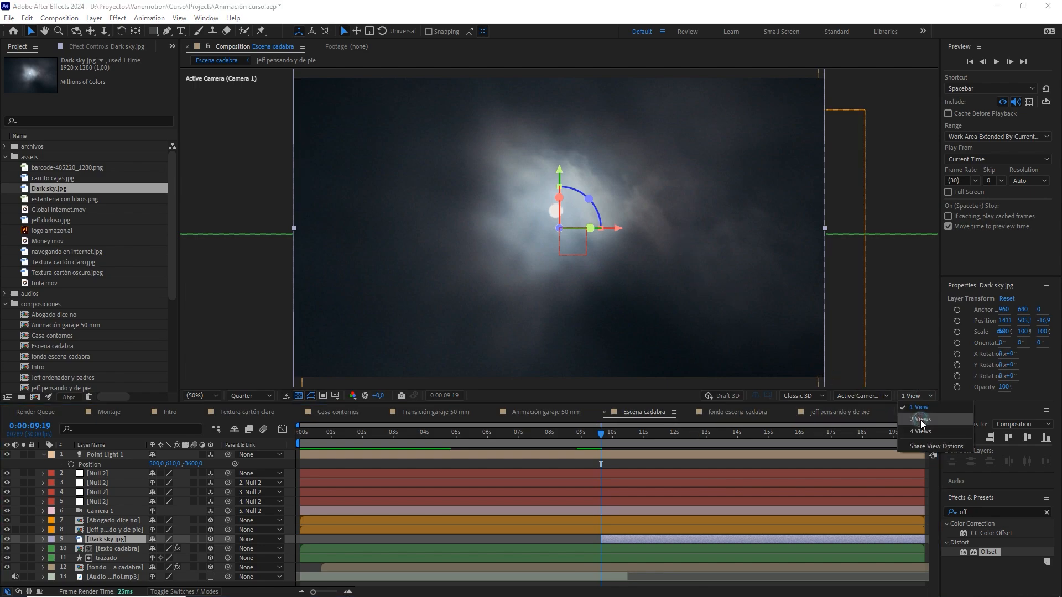
{"action": "left_click", "coordinate": [920, 419]}
{"action": "scroll", "coordinate": [346, 243], "scroll_direction": "up", "scroll_amount": 5}
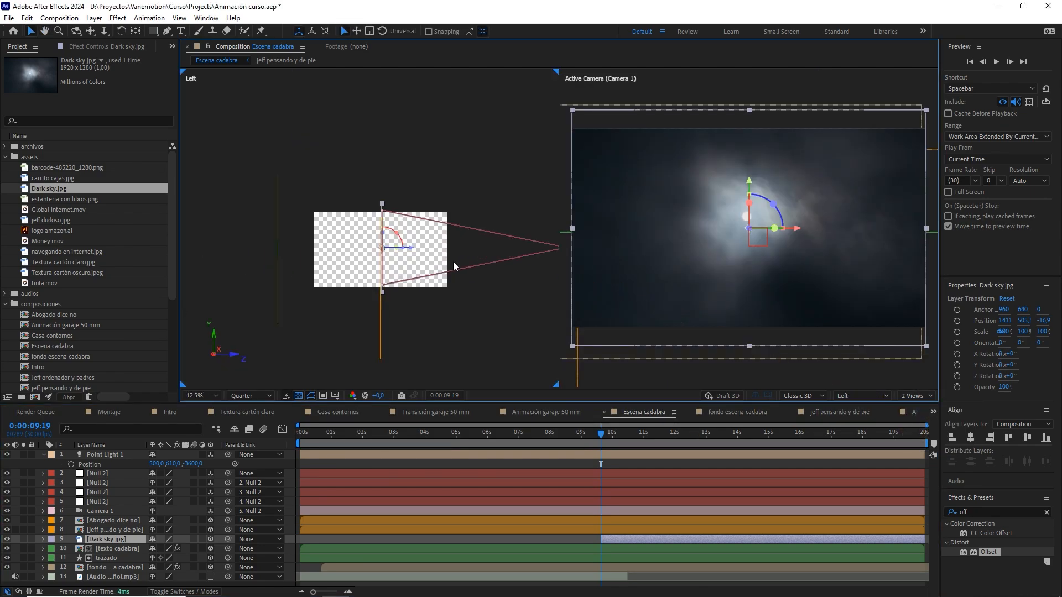
{"action": "left_click", "coordinate": [119, 530]}
{"action": "left_click", "coordinate": [111, 540]}
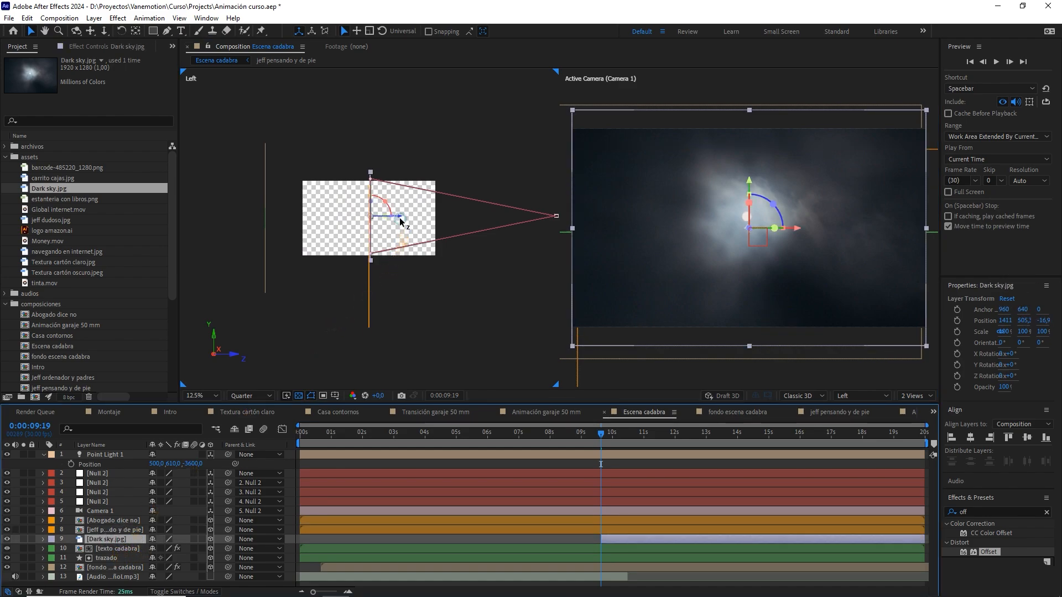
{"action": "left_click_drag", "start_coordinate": [396, 219], "coordinate": [356, 227]}
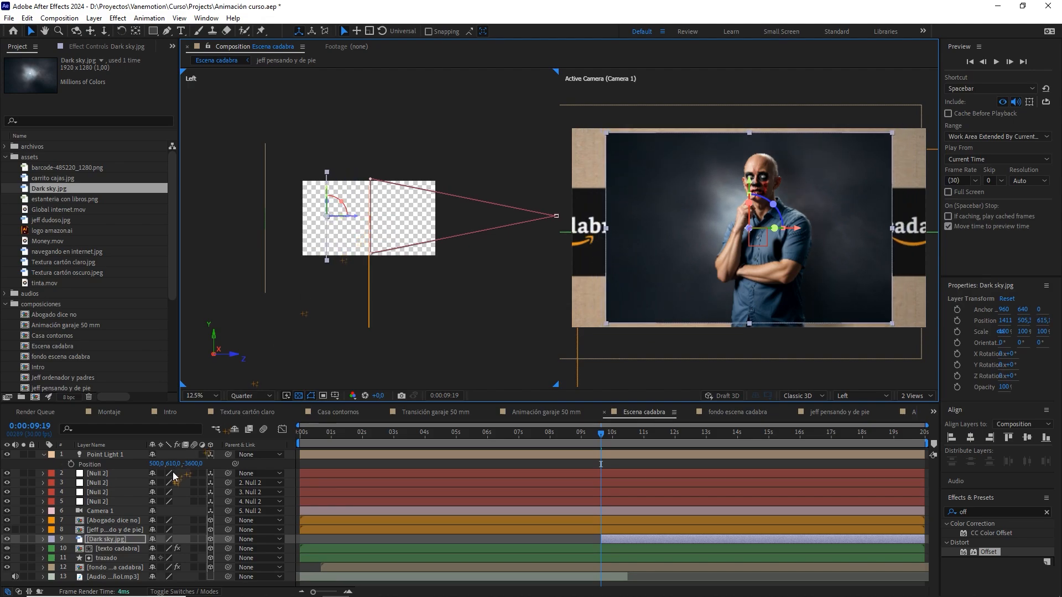
- Set the Z position of Dark sky.jpg to 500 and scale it up to 123% so it fills the frame
{"action": "key", "text": "p"}
{"action": "left_click", "coordinate": [199, 549]}
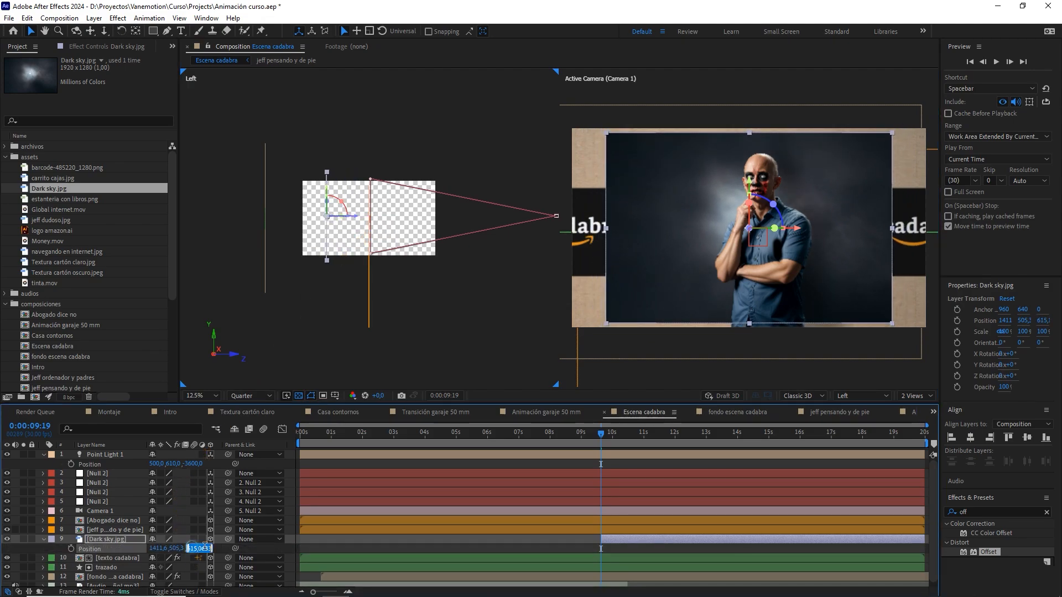
{"action": "type", "text": "500"}
{"action": "key", "text": "Return"}
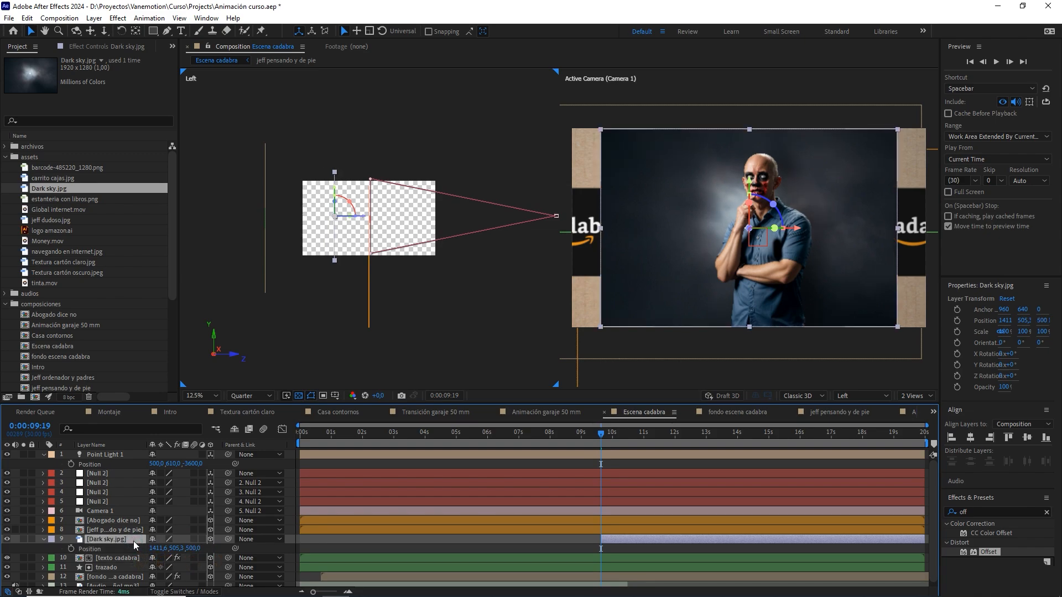
{"action": "key", "text": "s"}
{"action": "left_click_drag", "start_coordinate": [197, 552], "coordinate": [210, 549]}
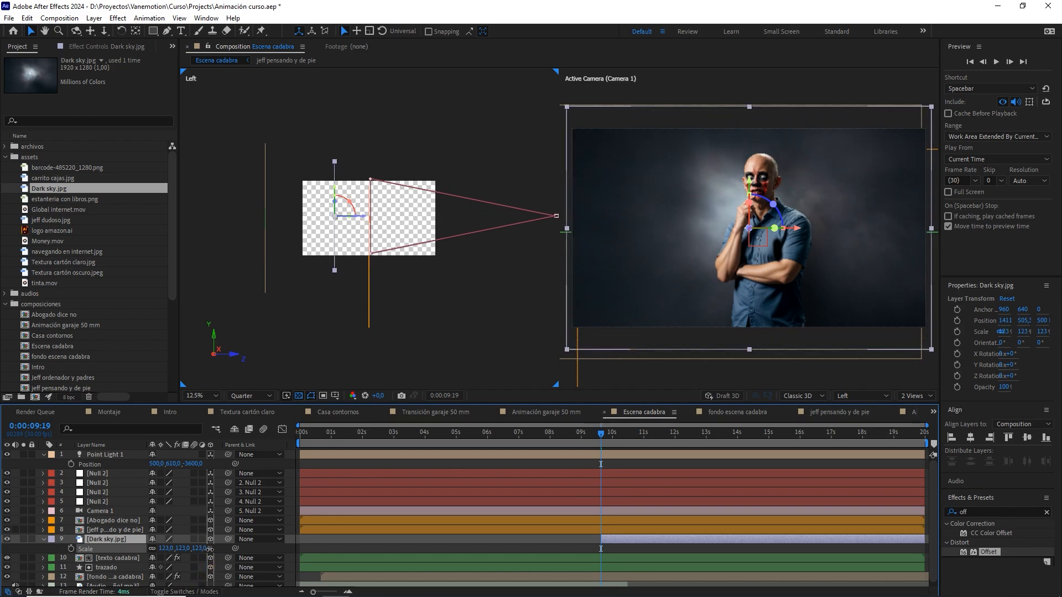
- Preview Escena cadabra from 0:00:08:26 to check the dark sky's coverage behind the man
{"action": "left_click_drag", "start_coordinate": [605, 440], "coordinate": [580, 440]}
{"action": "key", "text": "space"}
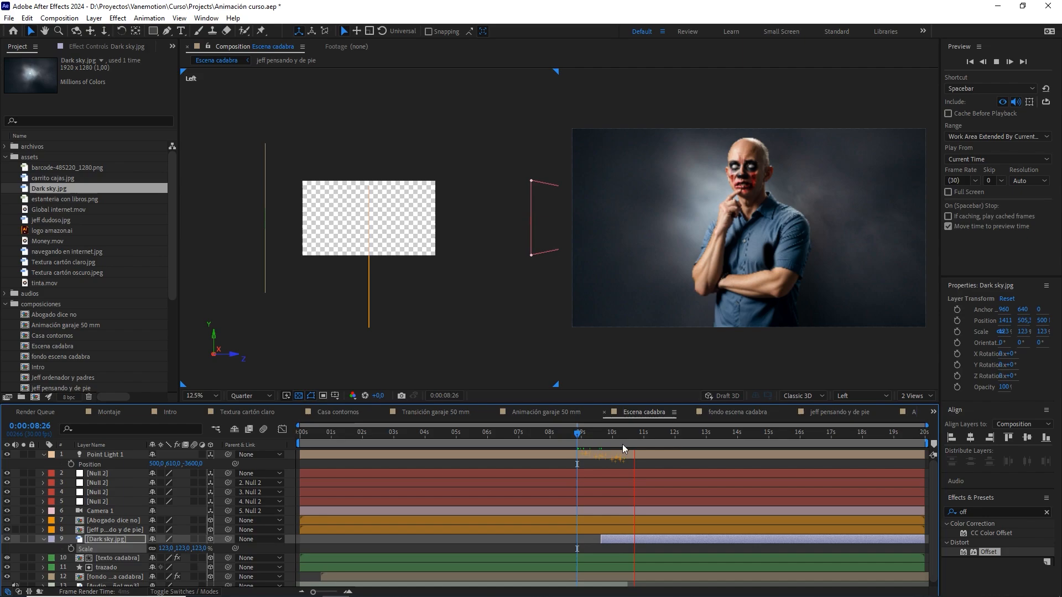
{"action": "key", "text": "space"}
- Copy the opacity keyframes of jeff zombie.png and paste them onto Dark sky.jpg in Escena cadabra at 0:00:09:19
{"action": "key", "text": "i"}
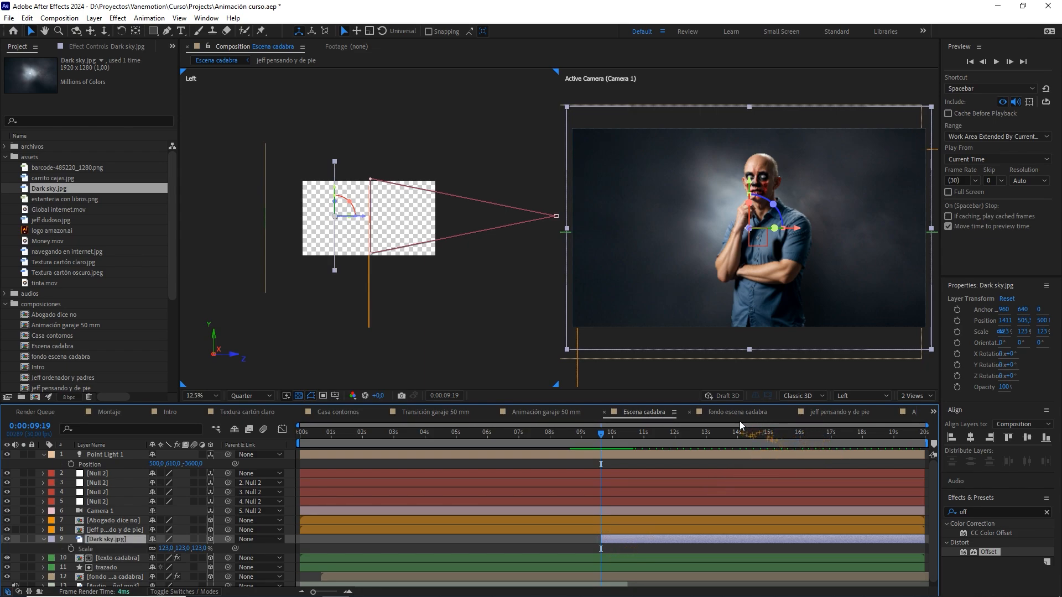
{"action": "left_click", "coordinate": [818, 413]}
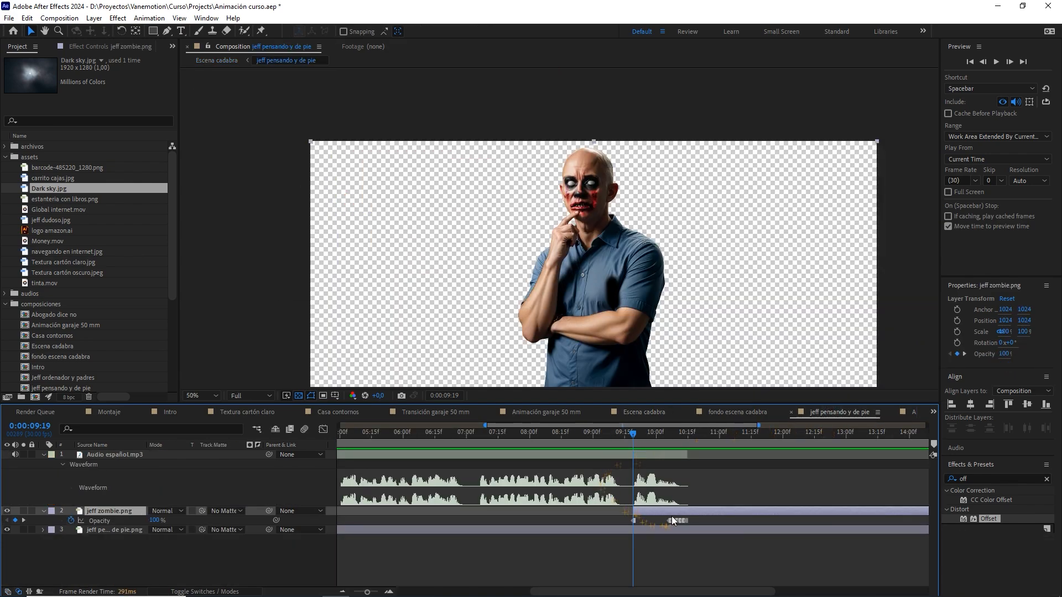
{"action": "left_click", "coordinate": [127, 551]}
{"action": "left_click", "coordinate": [109, 521]}
{"action": "key", "text": "ctrl+c"}
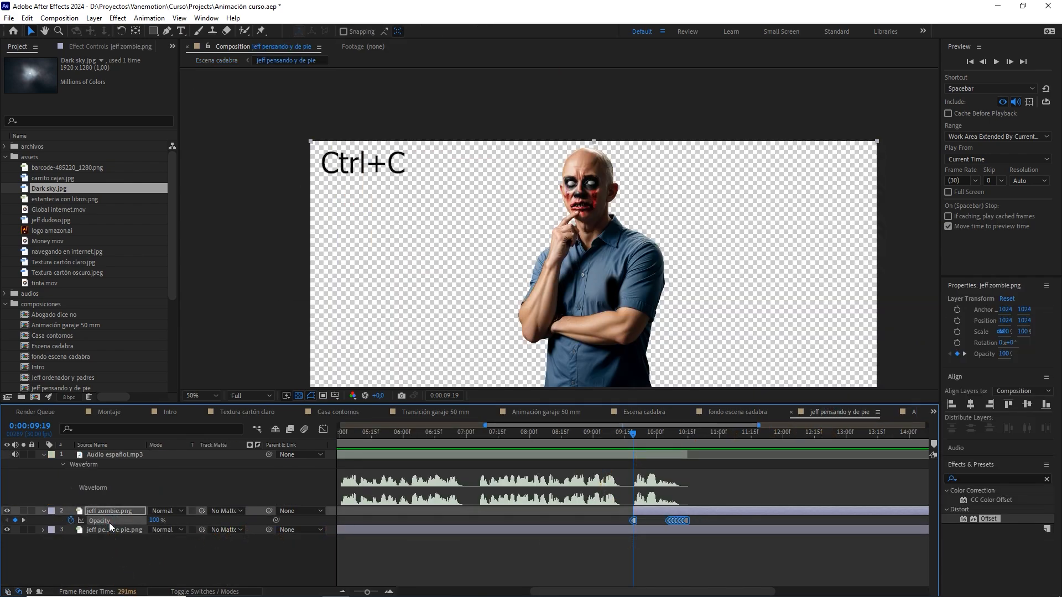
{"action": "left_click", "coordinate": [651, 416]}
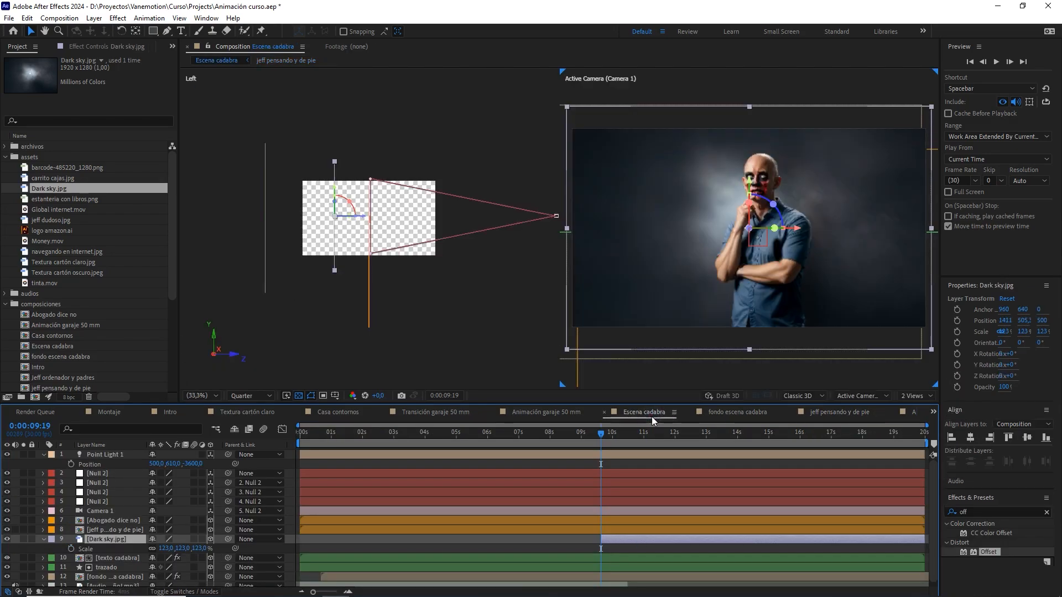
{"action": "left_click", "coordinate": [613, 539]}
{"action": "key", "text": "ctrl+v"}
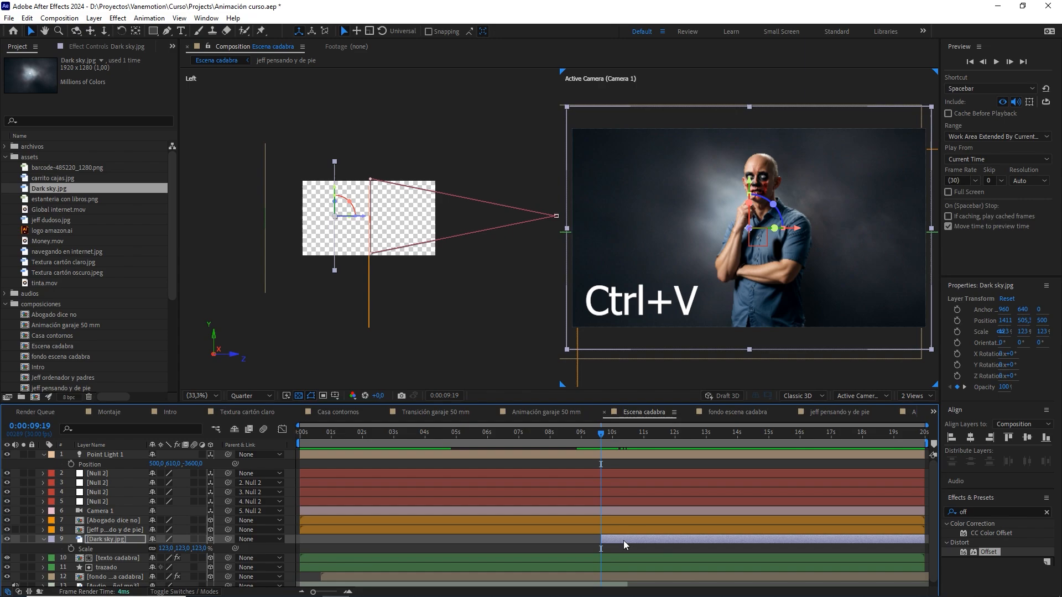
- Preview the background flicker from 0:00:09:19 and again from 0:00:09:15
{"action": "key", "text": "space"}
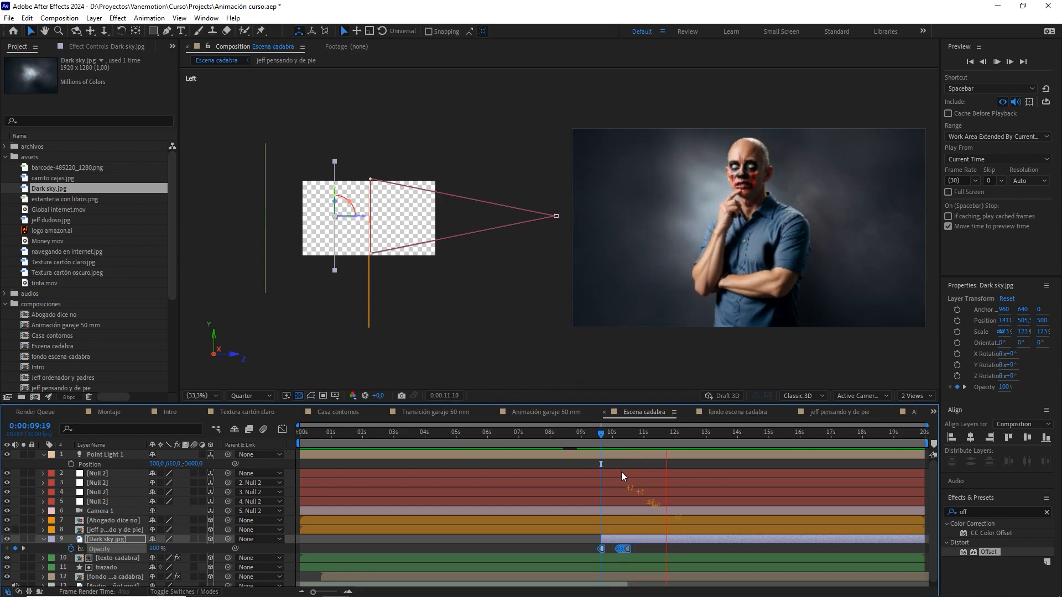
{"action": "left_click", "coordinate": [596, 434]}
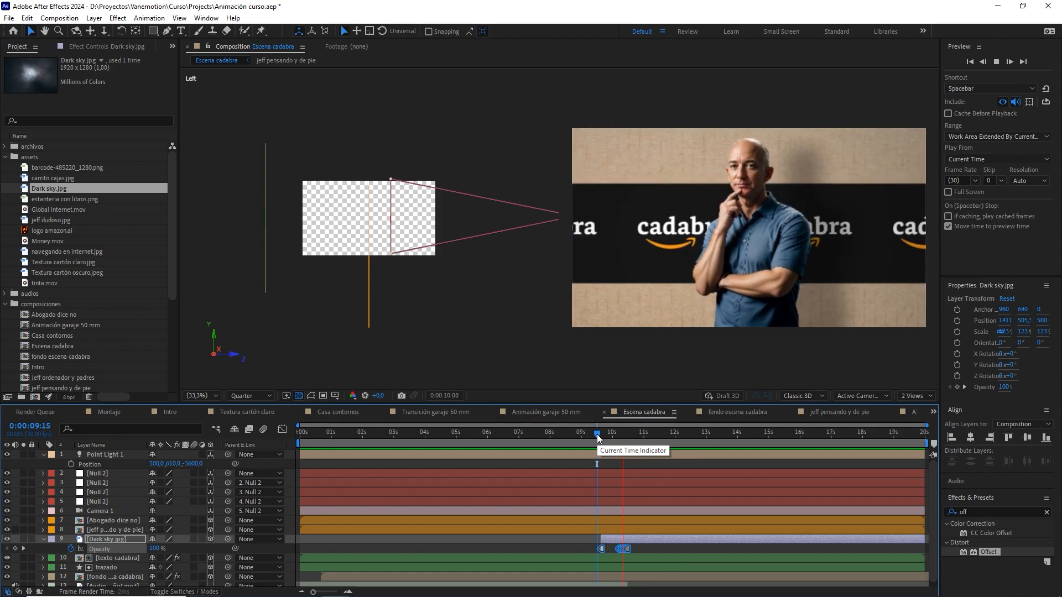
{"action": "key", "text": "space"}
- Restore the single view and add an adjustment layer above all layers, trimmed to start at 0:00:09:19
{"action": "mouse_move", "coordinate": [610, 439]}
{"action": "left_mouse_down"}
{"action": "mouse_move", "coordinate": [629, 439]}
{"action": "mouse_move", "coordinate": [604, 436]}
{"action": "left_mouse_up"}
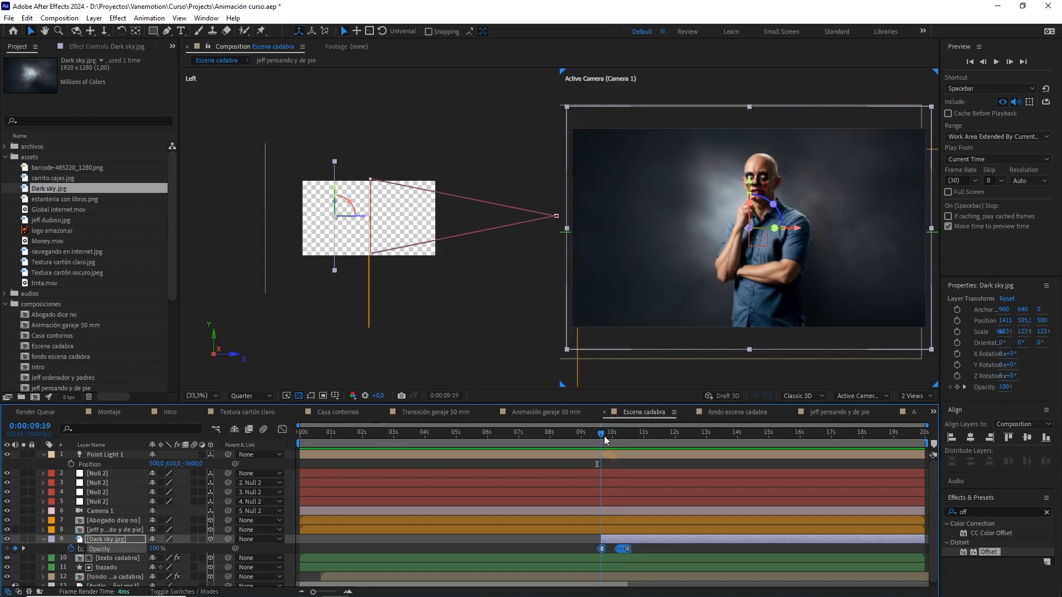
{"action": "left_click", "coordinate": [643, 463]}
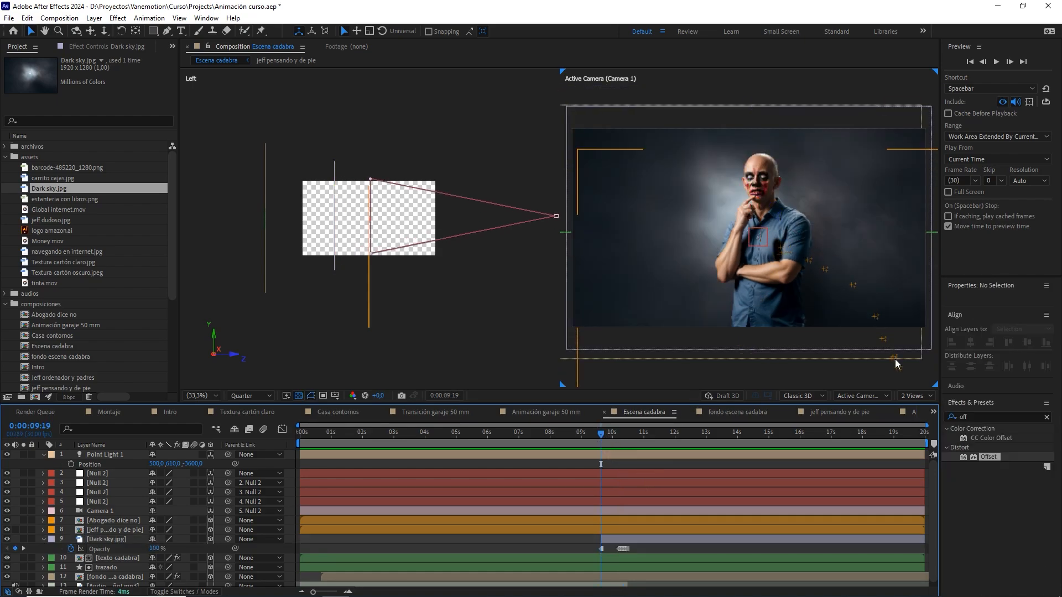
{"action": "left_click", "coordinate": [915, 395]}
{"action": "left_click", "coordinate": [915, 406]}
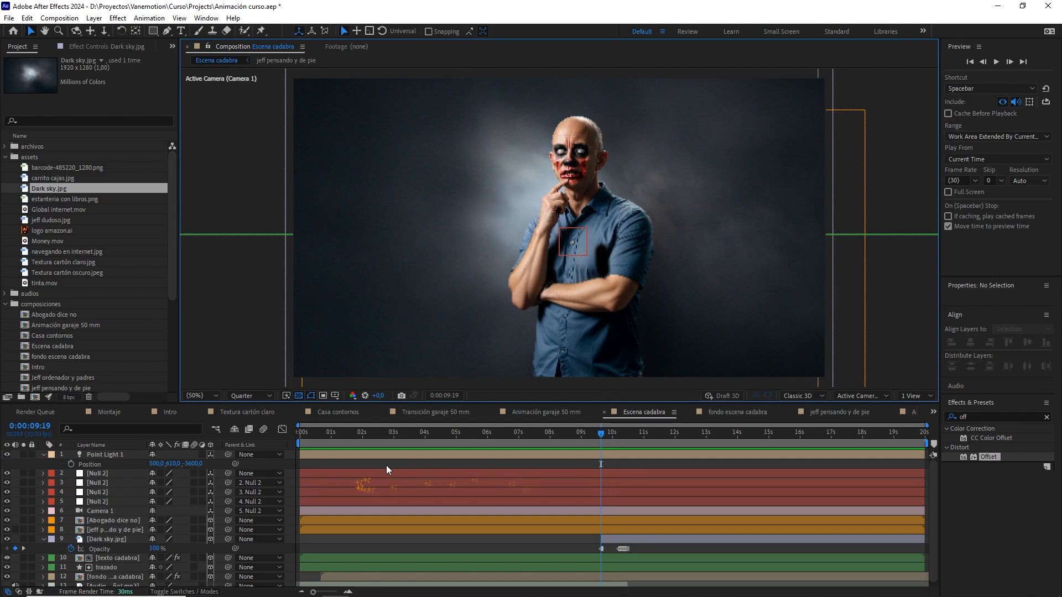
{"action": "right_click", "coordinate": [253, 465]}
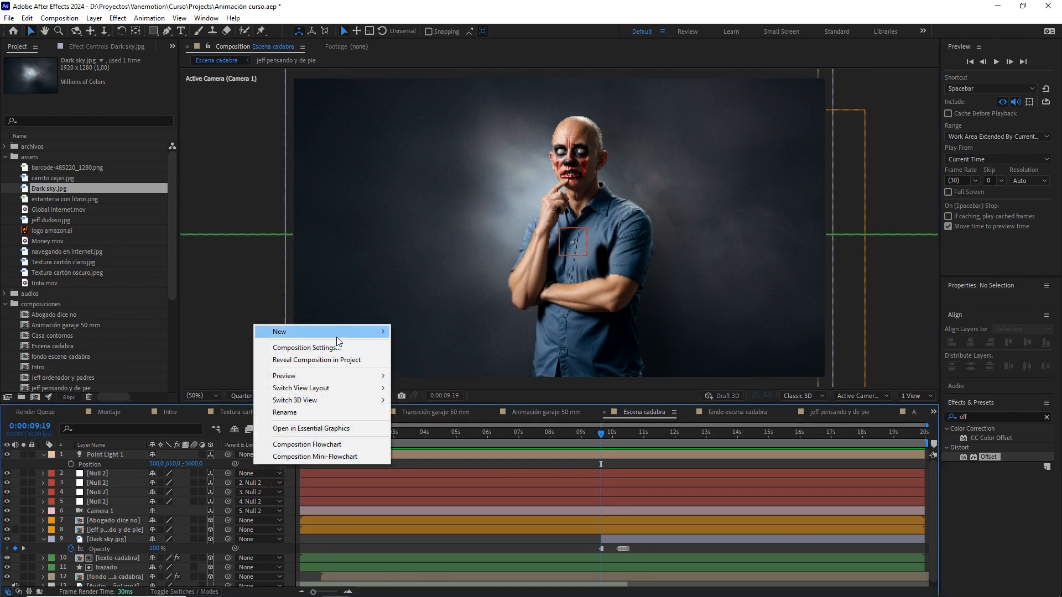
{"action": "mouse_move", "coordinate": [354, 333]}
{"action": "left_click", "coordinate": [449, 421]}
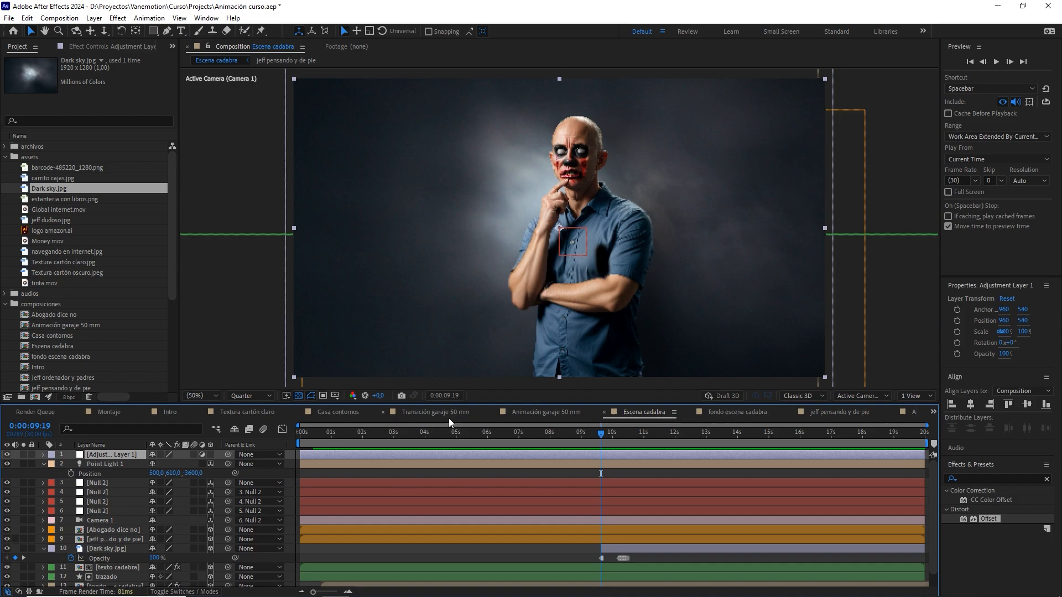
{"action": "left_click_drag", "start_coordinate": [303, 455], "coordinate": [601, 455]}
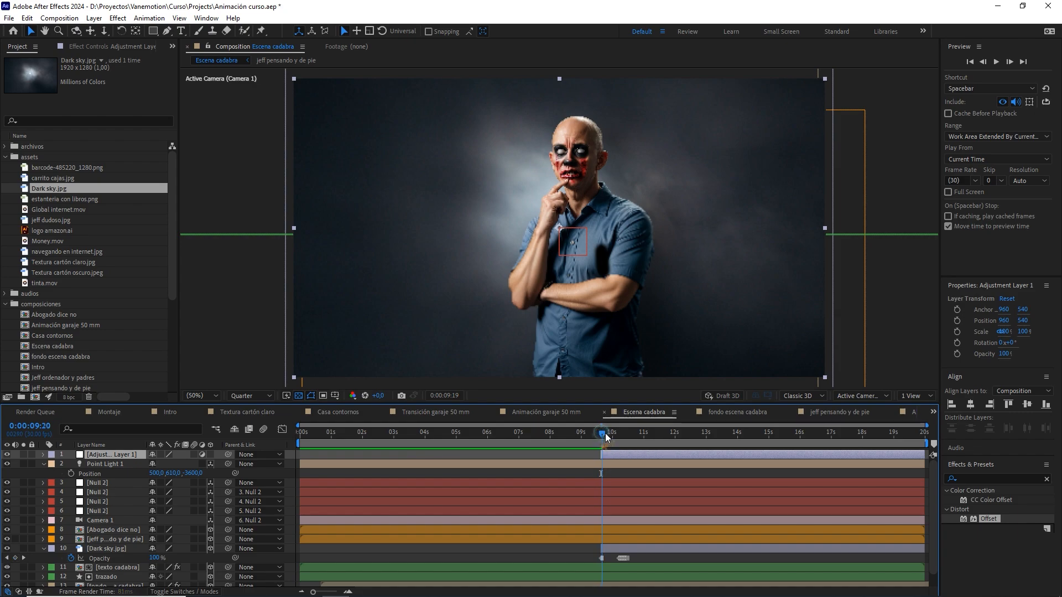
{"action": "mouse_move", "coordinate": [602, 432]}
{"action": "left_mouse_down"}
{"action": "mouse_move", "coordinate": [636, 437]}
{"action": "mouse_move", "coordinate": [601, 437]}
{"action": "left_mouse_up"}
- Find the Invert effect and apply it to the adjustment layer
{"action": "left_click", "coordinate": [1046, 479]}
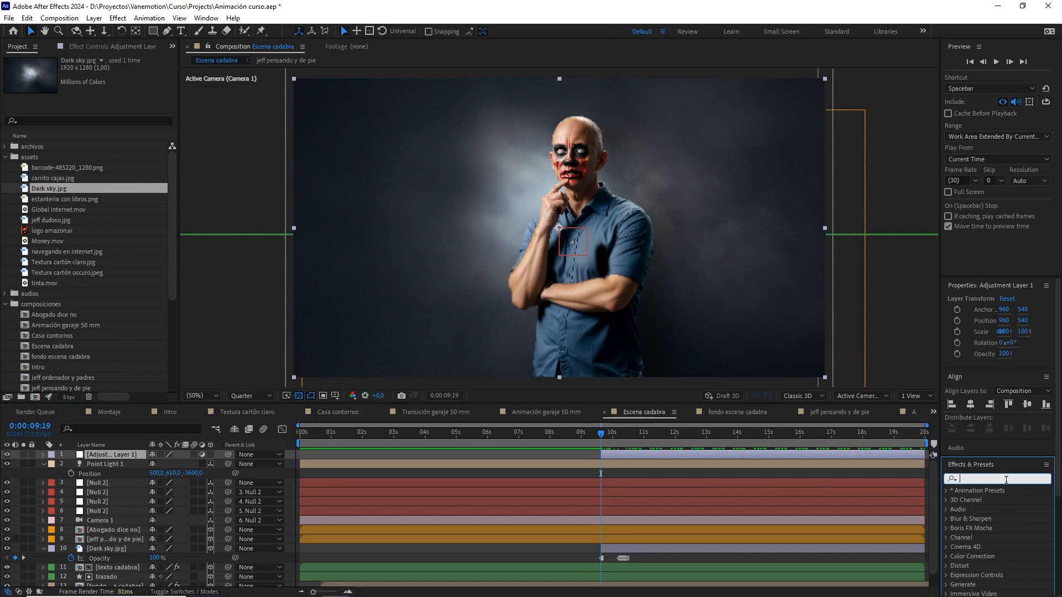
{"action": "type", "text": "inver"}
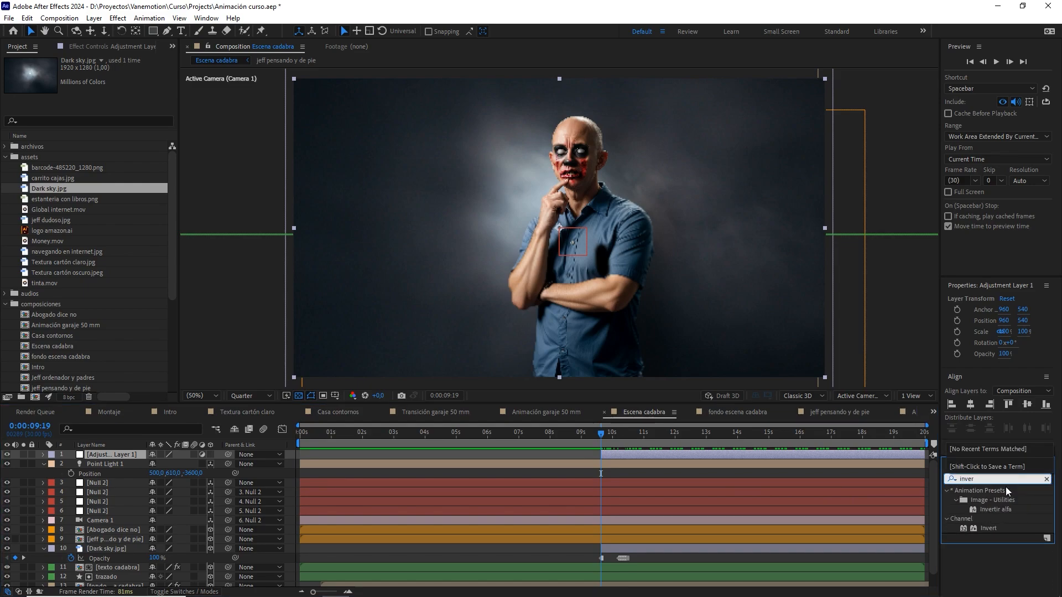
{"action": "left_click_drag", "start_coordinate": [993, 526], "coordinate": [639, 453]}
- Preview the inverted colours from 0:00:08:05 through the zombie flicker
{"action": "left_click", "coordinate": [556, 434]}
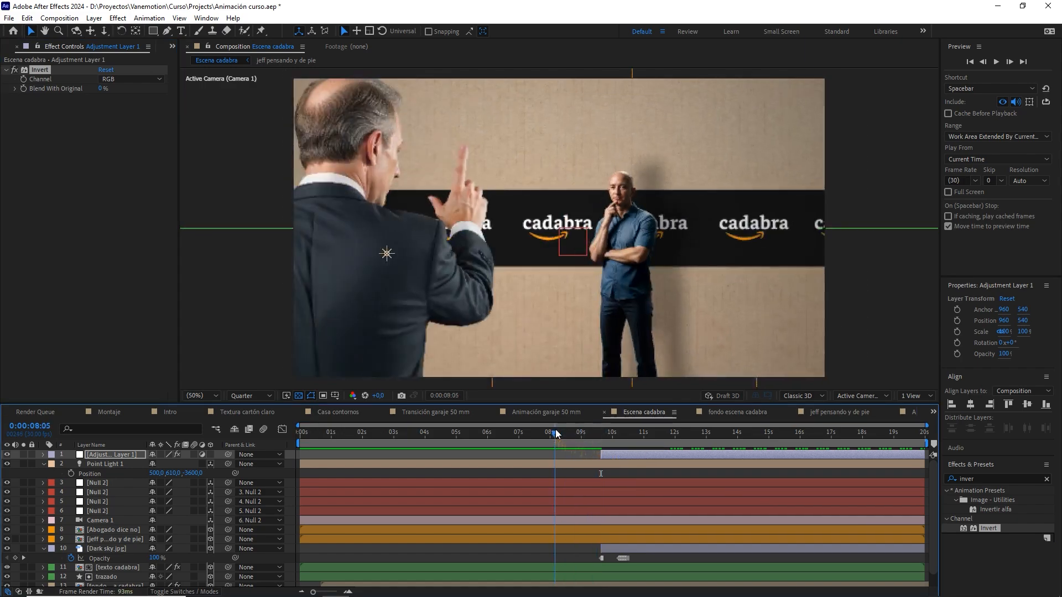
{"action": "key", "text": "space"}
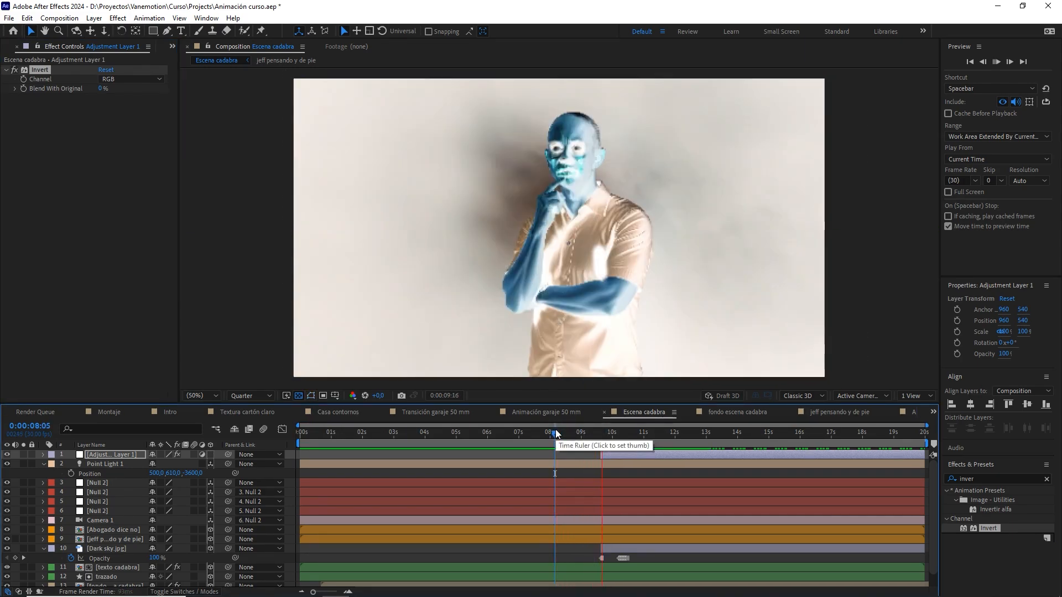
{"action": "key", "text": "space"}
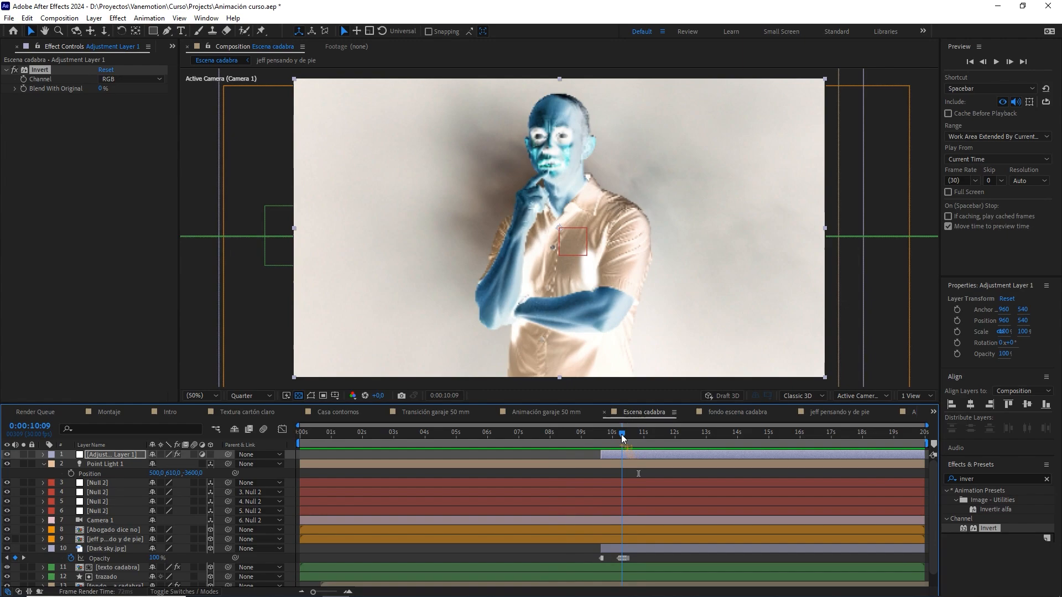
- Trim the adjustment layer to start at 0:00:10:06, where the rapid flicker begins
{"action": "left_click_drag", "start_coordinate": [313, 592], "coordinate": [330, 592]}
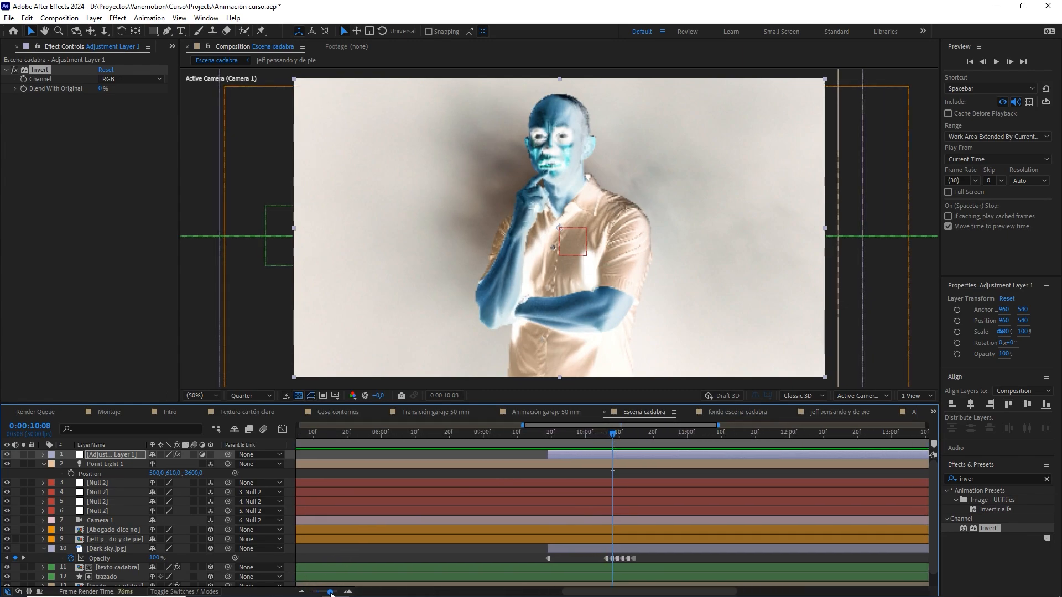
{"action": "left_click", "coordinate": [607, 435]}
{"action": "left_click_drag", "start_coordinate": [570, 454], "coordinate": [612, 456]}
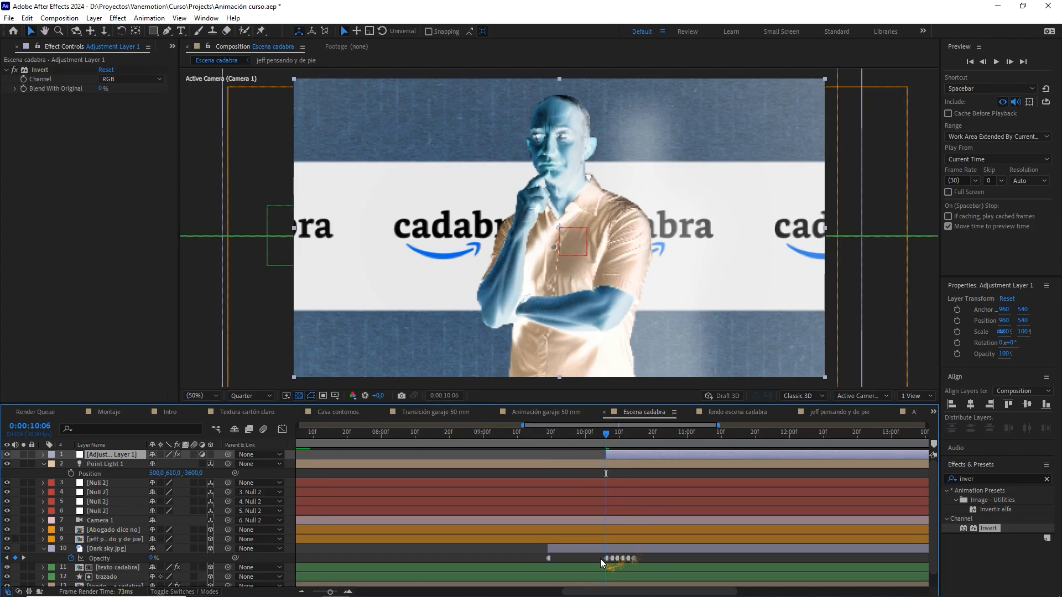
- Select the Dark sky opacity flicker keyframes and check the inverted flicker from 0:00:09:07 to 0:00:10:13
{"action": "left_click_drag", "start_coordinate": [593, 555], "coordinate": [658, 566]}
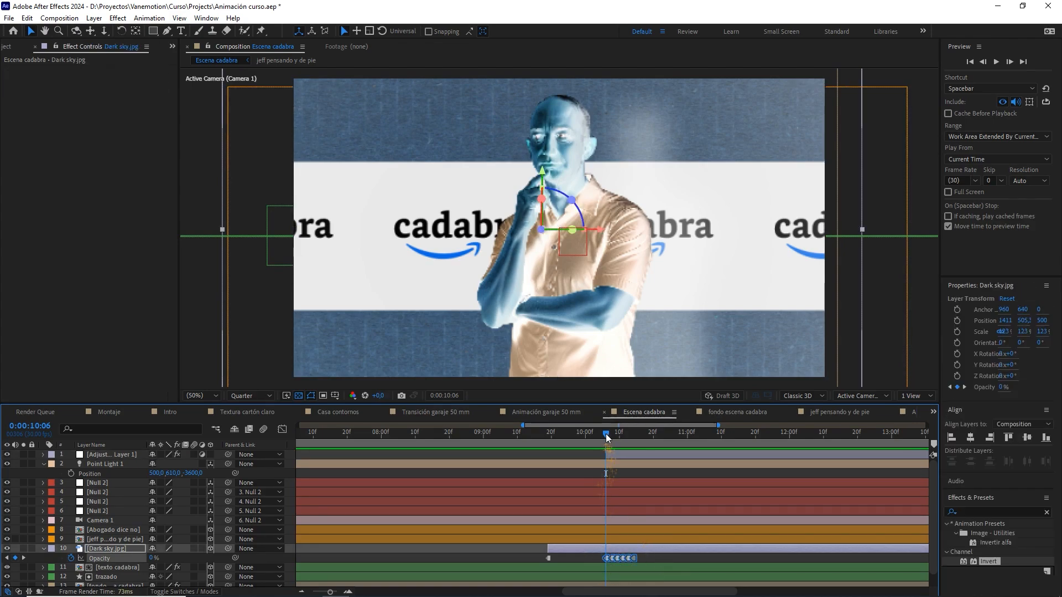
{"action": "left_click_drag", "start_coordinate": [606, 434], "coordinate": [509, 437]}
{"action": "key", "text": "space"}
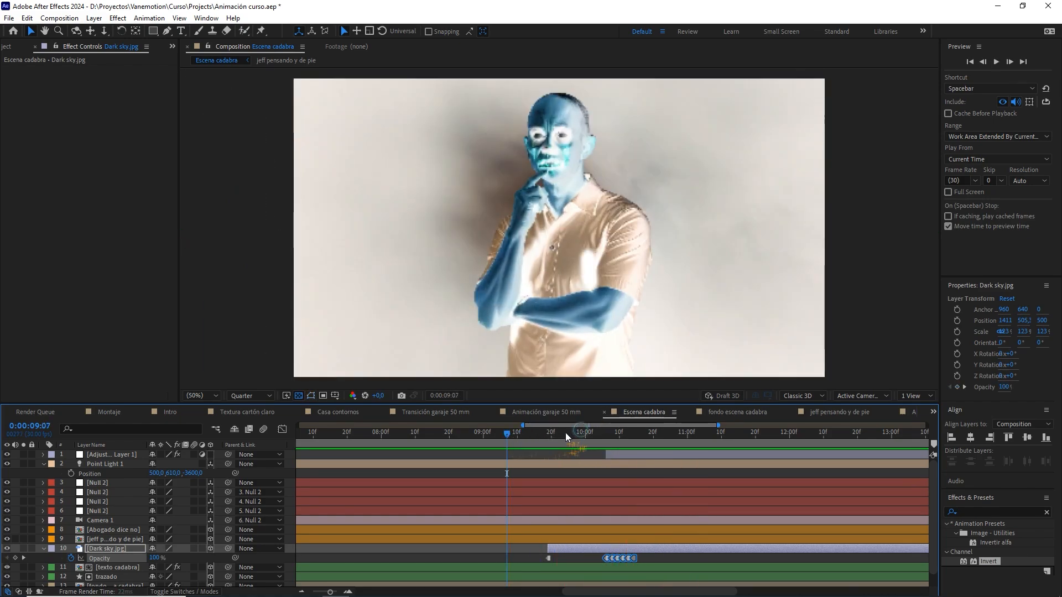
{"action": "left_click_drag", "start_coordinate": [565, 433], "coordinate": [632, 439]}
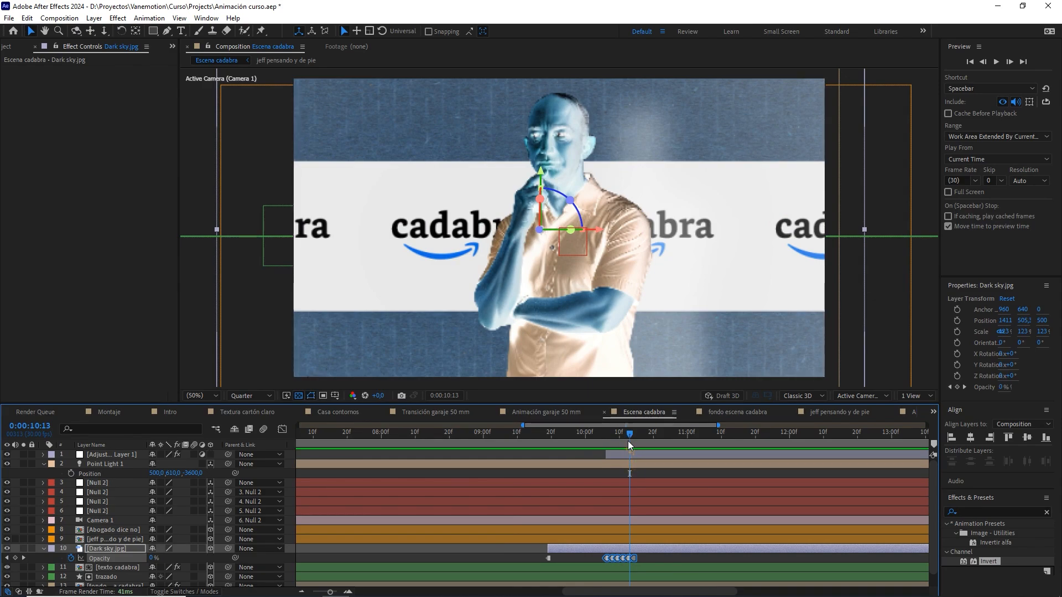
- Select the adjustment layer and replay the zombie flicker from 0:00:09:15 and 0:00:09:11, checking it up to 0:00:10:14
{"action": "left_click", "coordinate": [622, 453]}
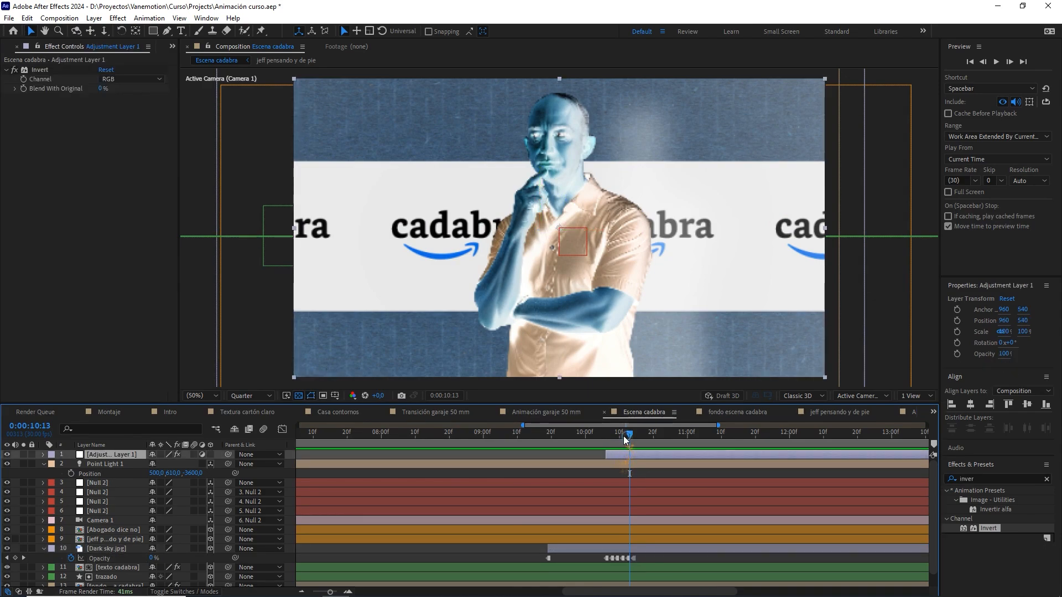
{"action": "left_click_drag", "start_coordinate": [622, 435], "coordinate": [529, 440]}
{"action": "key", "text": "space"}
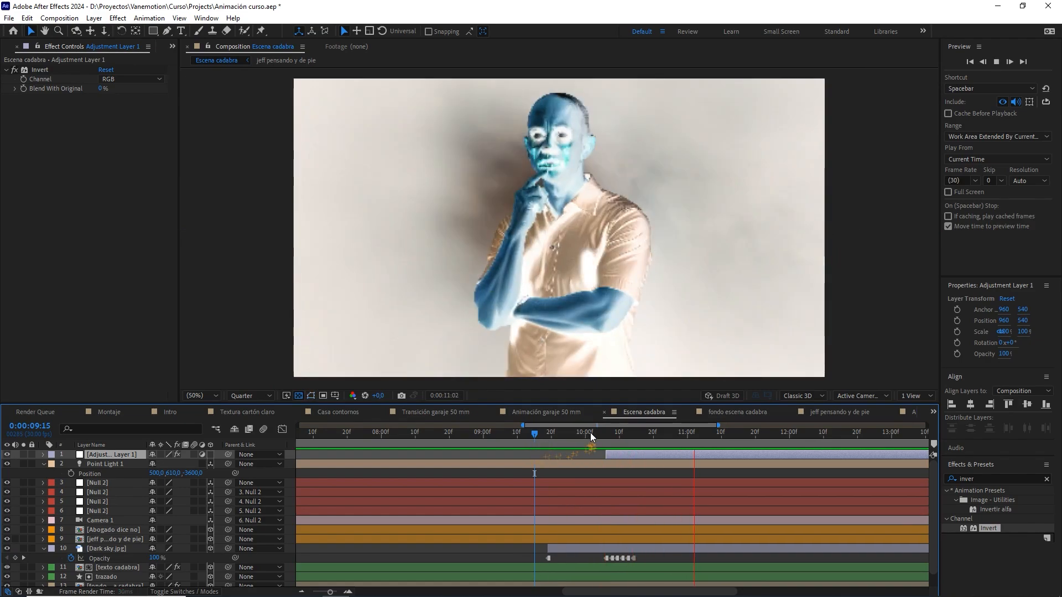
{"action": "key", "text": "space"}
{"action": "left_click_drag", "start_coordinate": [590, 433], "coordinate": [521, 439]}
{"action": "key", "text": "space"}
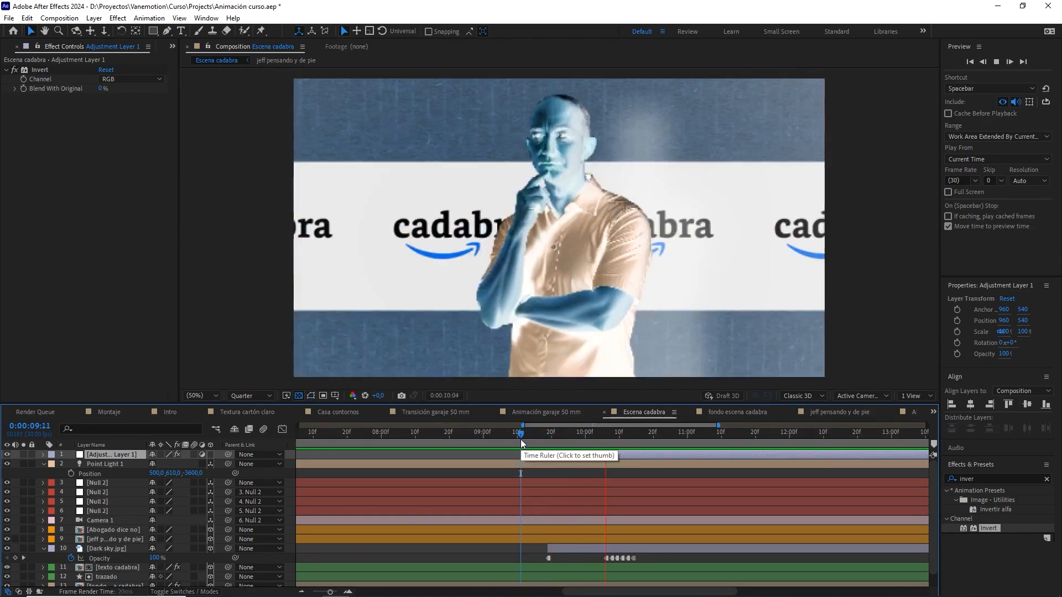
{"action": "left_click", "coordinate": [614, 434]}
{"action": "left_click_drag", "start_coordinate": [614, 434], "coordinate": [634, 435]}
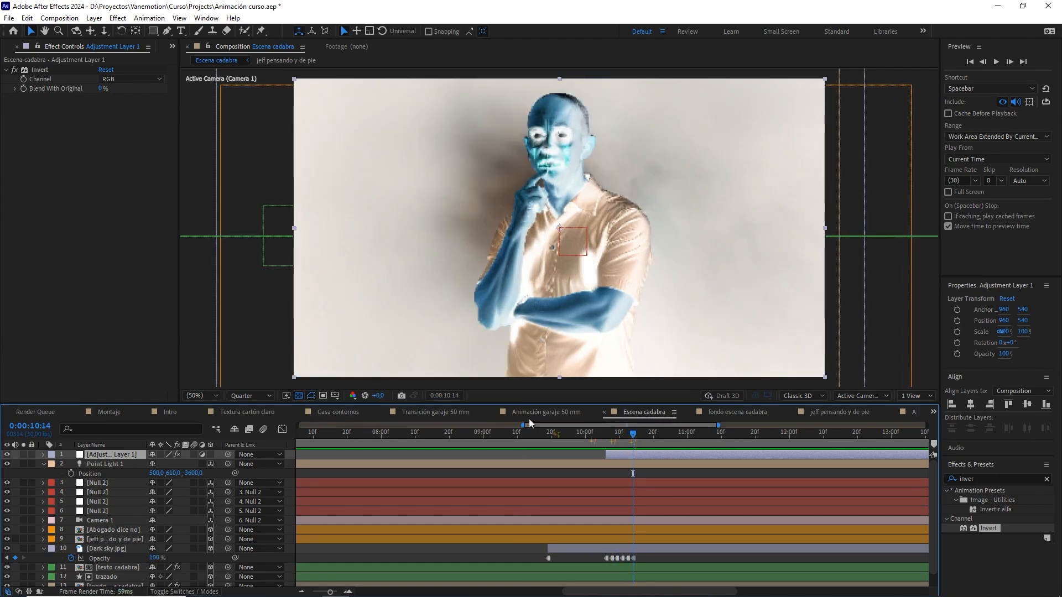
- At 0:00:10:00, open the jeff pensando y de pie composition and duplicate the jeff zombie.png layer
{"action": "left_click", "coordinate": [587, 439]}
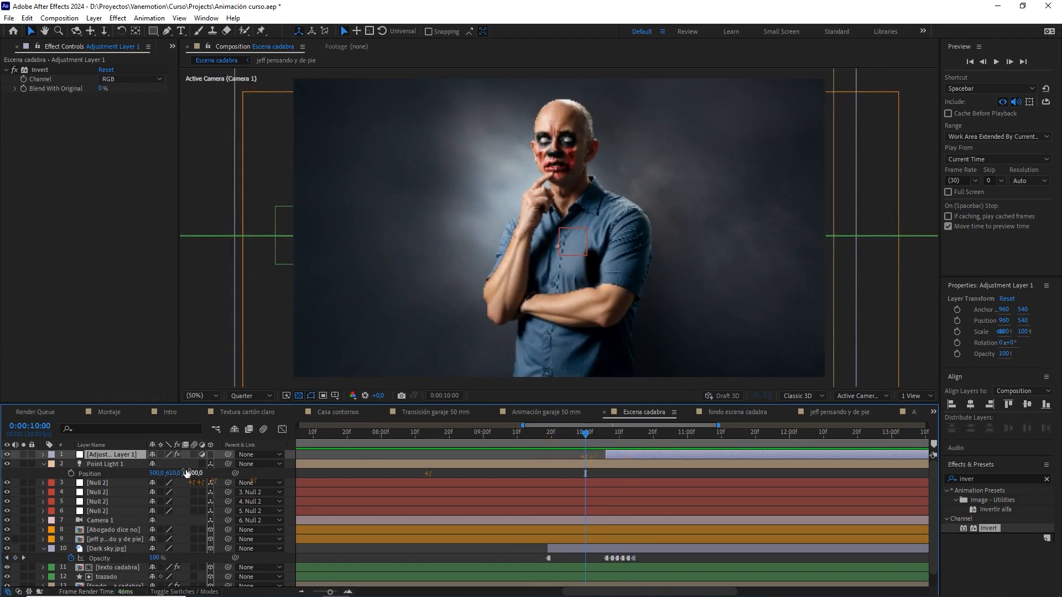
{"action": "double_click", "coordinate": [117, 540]}
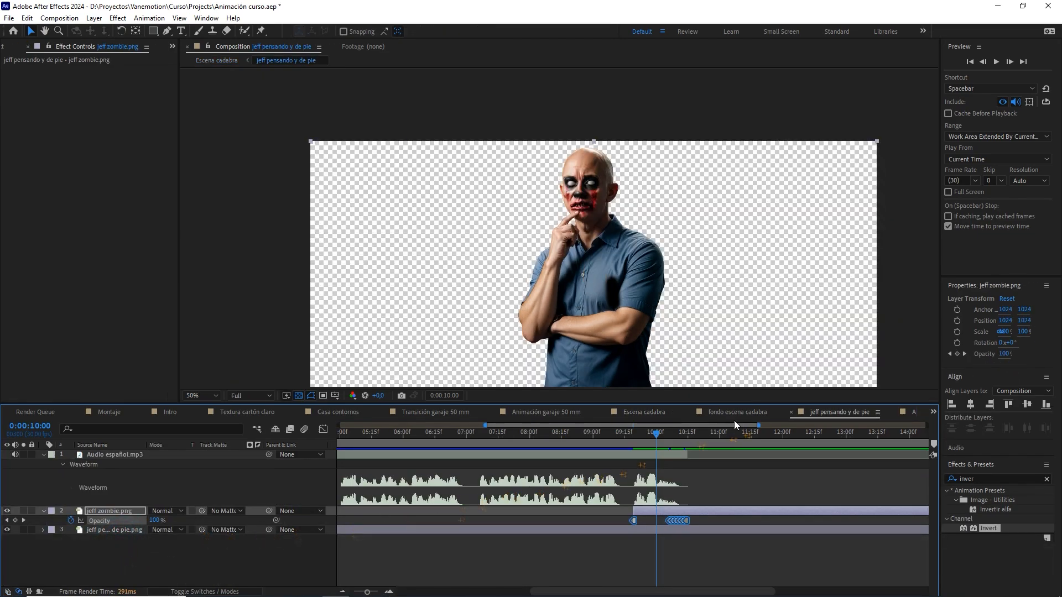
{"action": "left_click", "coordinate": [109, 512]}
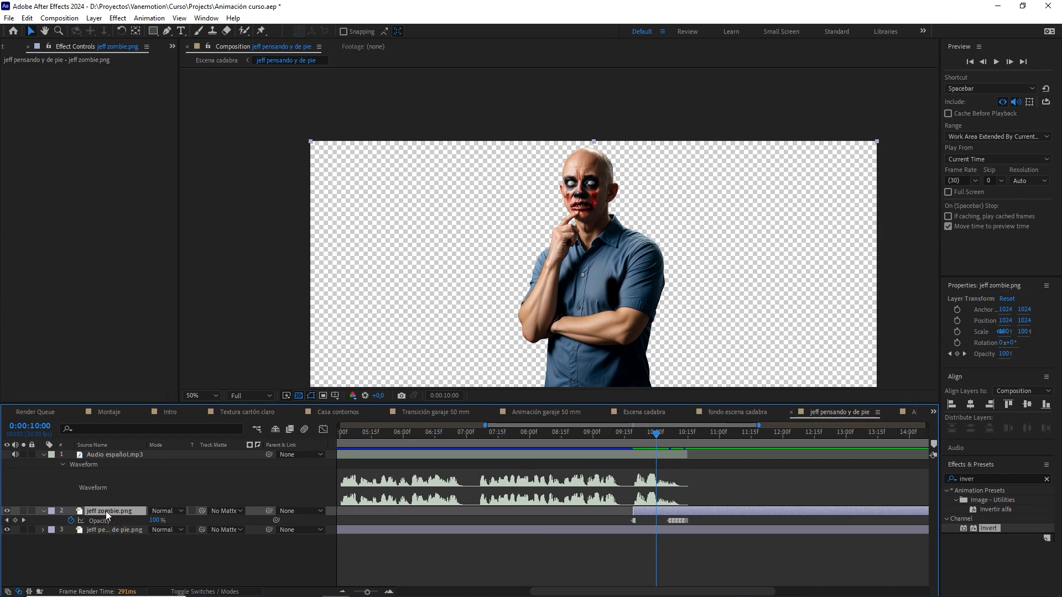
{"action": "key", "text": "ctrl+d"}
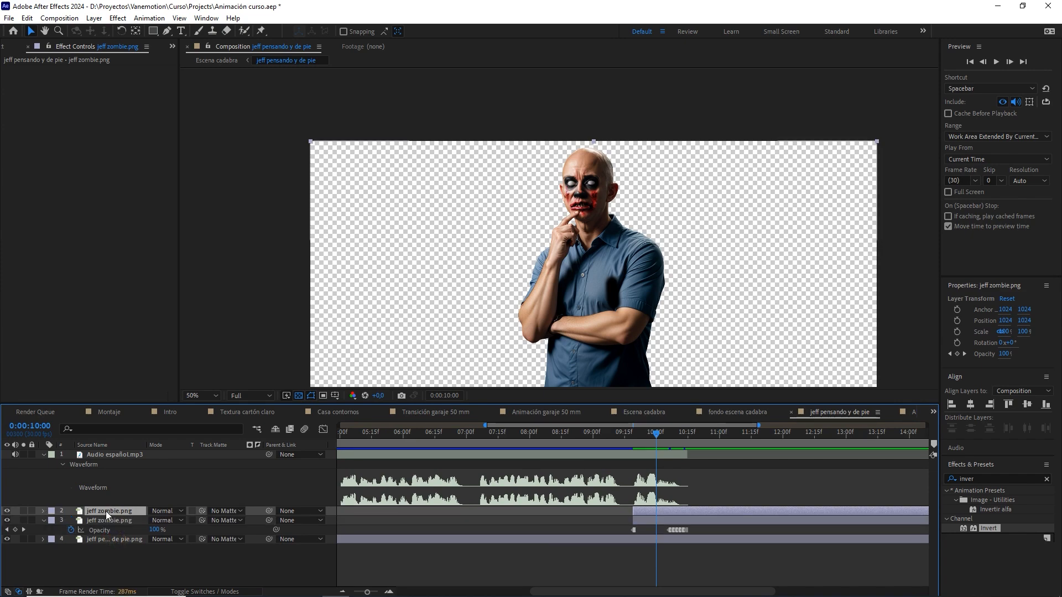
- Find the Extract keying effect and apply it to the upper jeff zombie.png copy
{"action": "double_click", "coordinate": [1024, 479]}
{"action": "type", "text": "extra"}
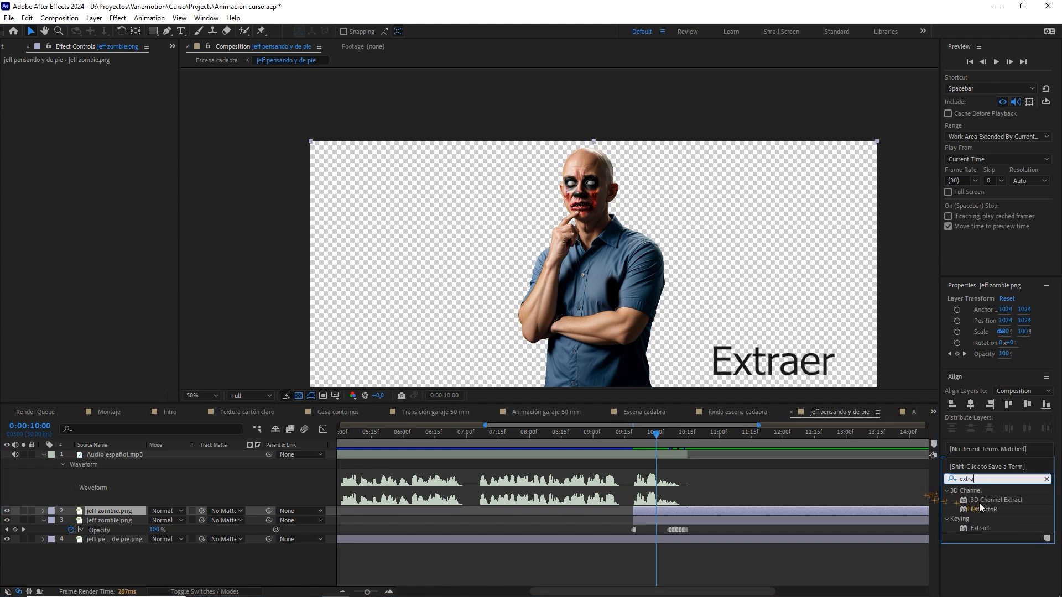
{"action": "left_click_drag", "start_coordinate": [981, 528], "coordinate": [122, 510]}
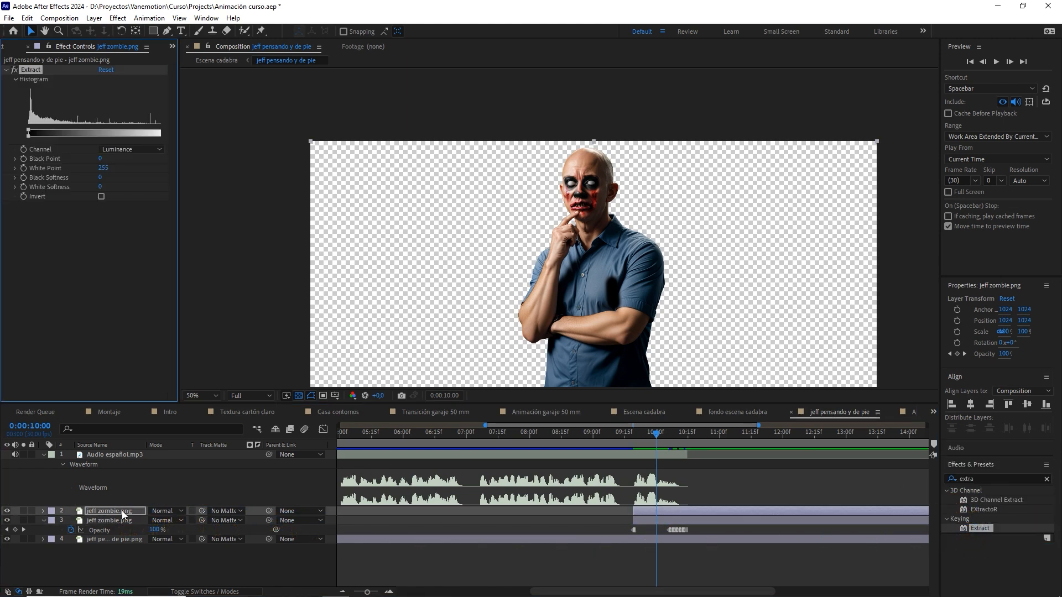
- Solo the zombie copy against black and extract its highlights with Black Point 177 and Black Softness 55
{"action": "left_click", "coordinate": [24, 511]}
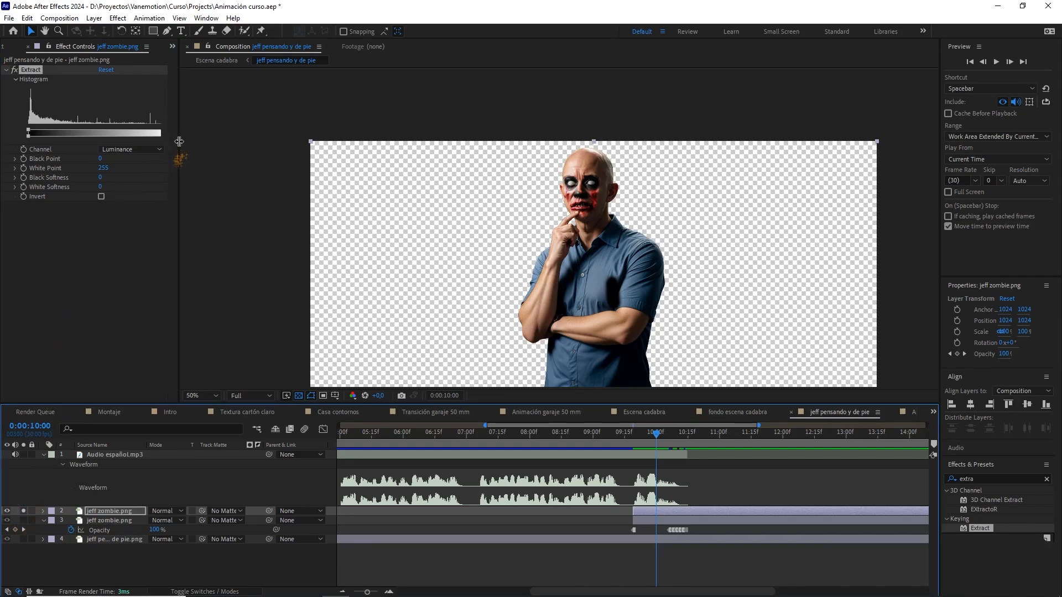
{"action": "left_click_drag", "start_coordinate": [179, 142], "coordinate": [213, 140]}
{"action": "left_click_drag", "start_coordinate": [30, 130], "coordinate": [127, 132]}
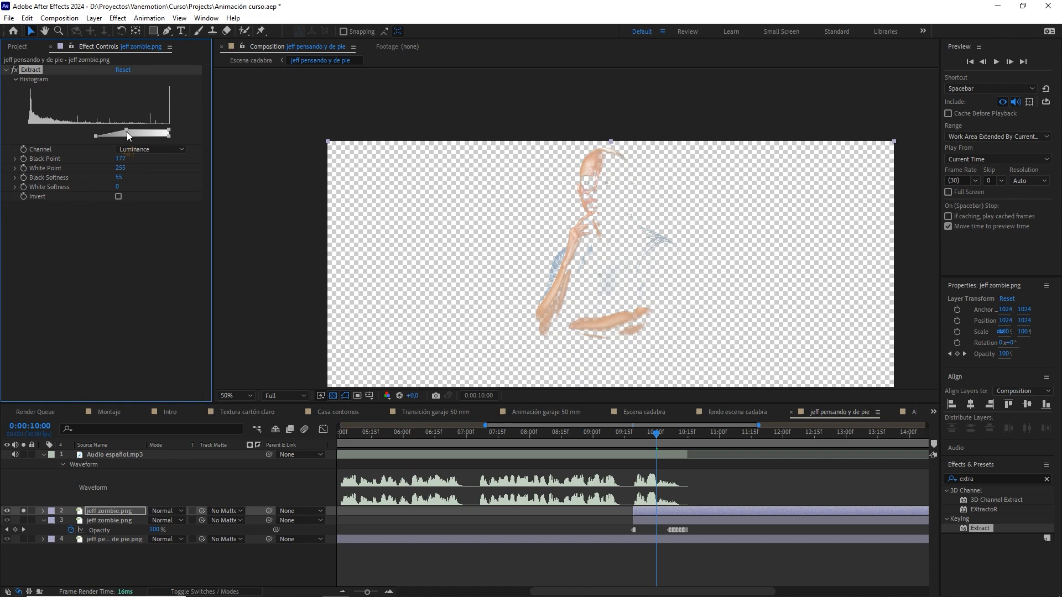
{"action": "left_click", "coordinate": [333, 396]}
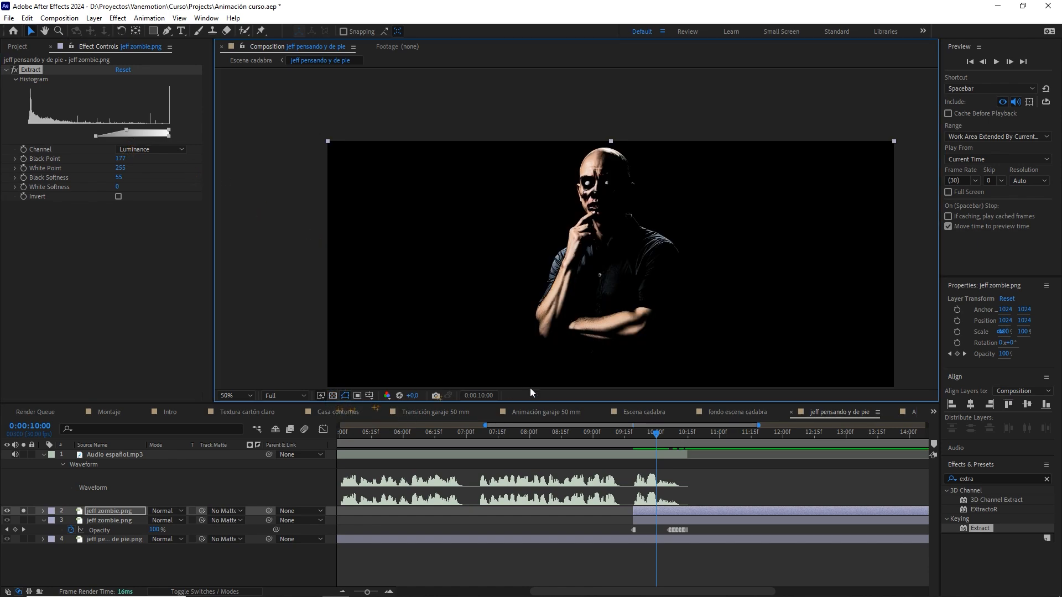
- Find the Tint effect and apply it to the upper zombie copy to make its highlights black and white
{"action": "left_click", "coordinate": [993, 479]}
{"action": "type", "text": "tint"}
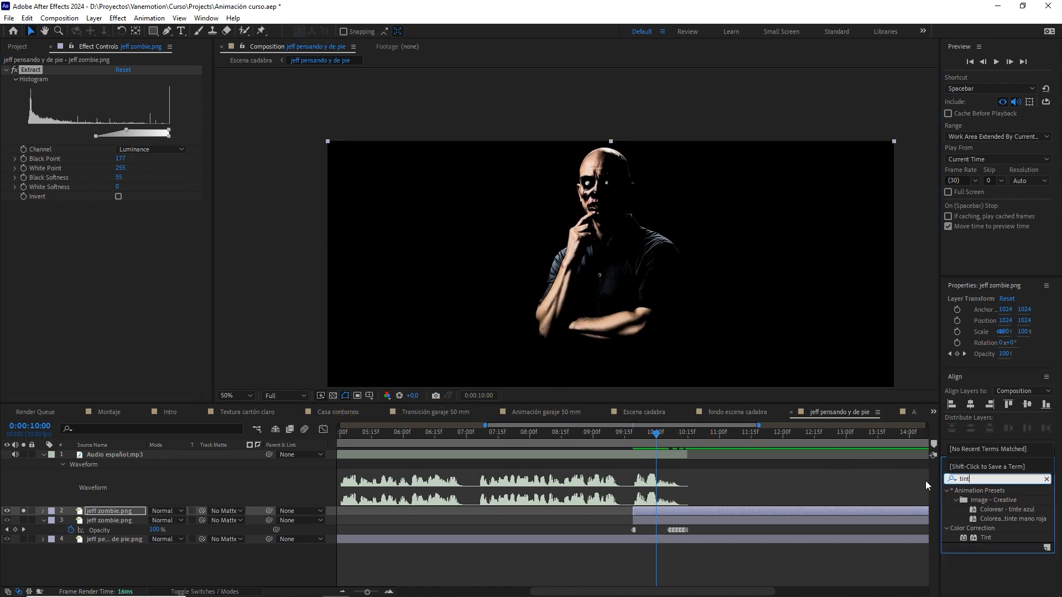
{"action": "left_click", "coordinate": [987, 539]}
{"action": "left_click_drag", "start_coordinate": [987, 539], "coordinate": [118, 513]}
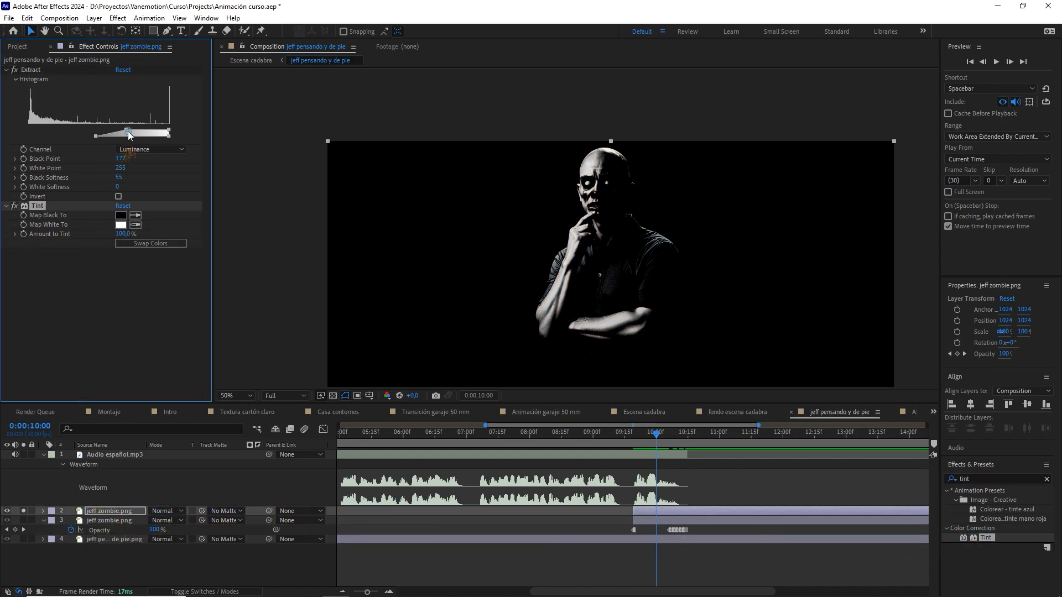
- Raise the Extract Black Point to 233 and check the remaining highlights against black
{"action": "left_click_drag", "start_coordinate": [127, 131], "coordinate": [160, 132]}
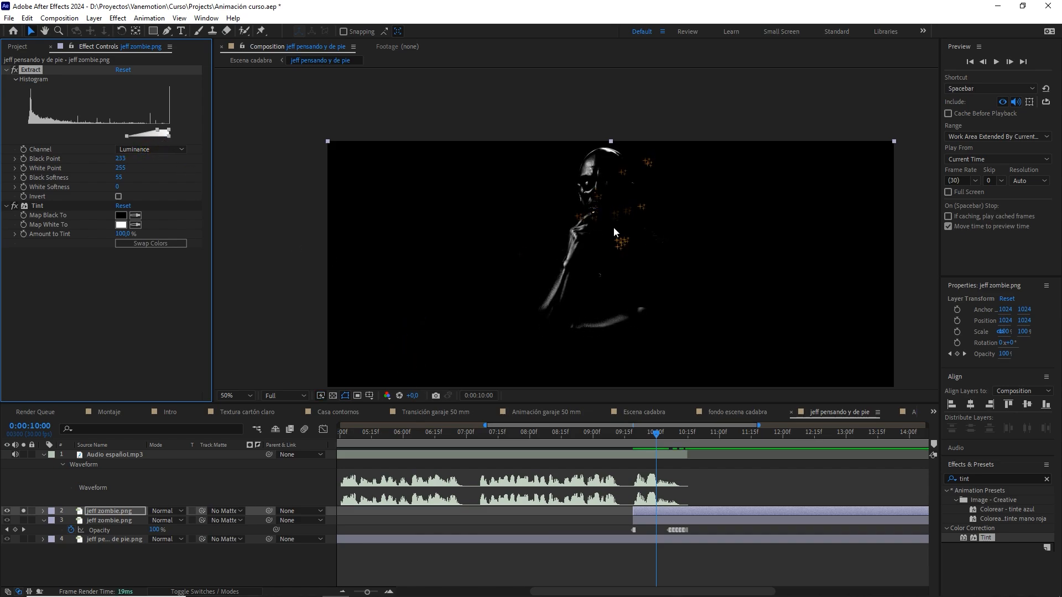
{"action": "left_click", "coordinate": [332, 396]}
{"action": "left_click", "coordinate": [332, 396]}
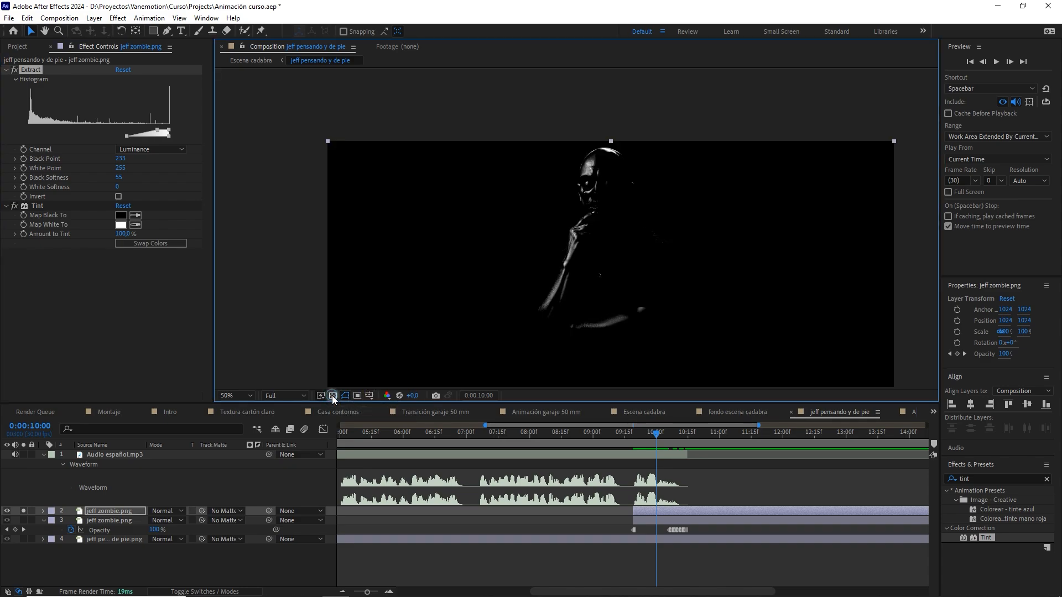
- Find the Deep Glow effect and apply it to the upper zombie copy
{"action": "left_click", "coordinate": [112, 512]}
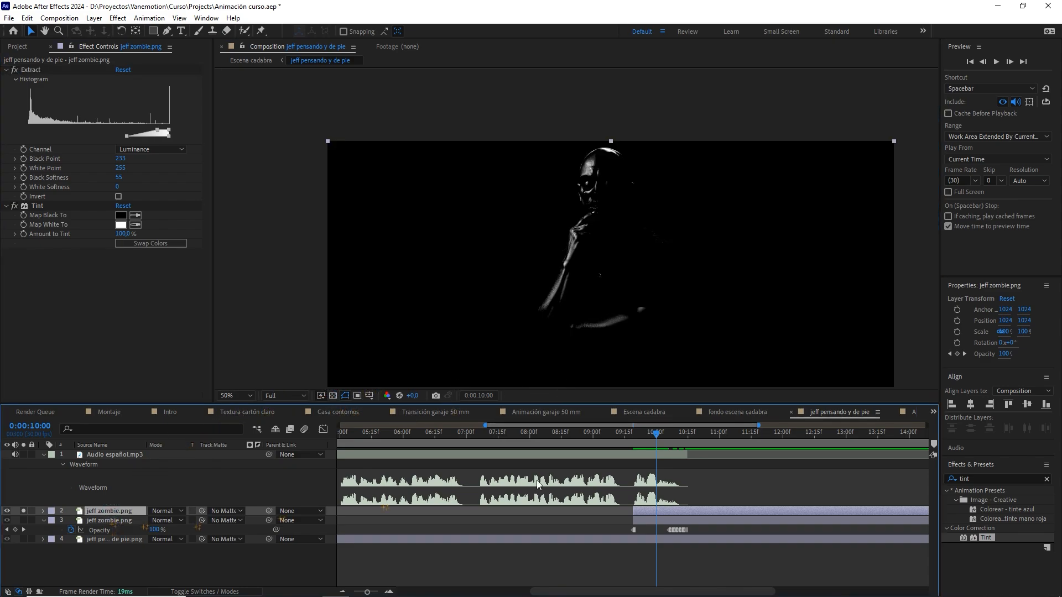
{"action": "left_click", "coordinate": [978, 479]}
{"action": "type", "text": "dde"}
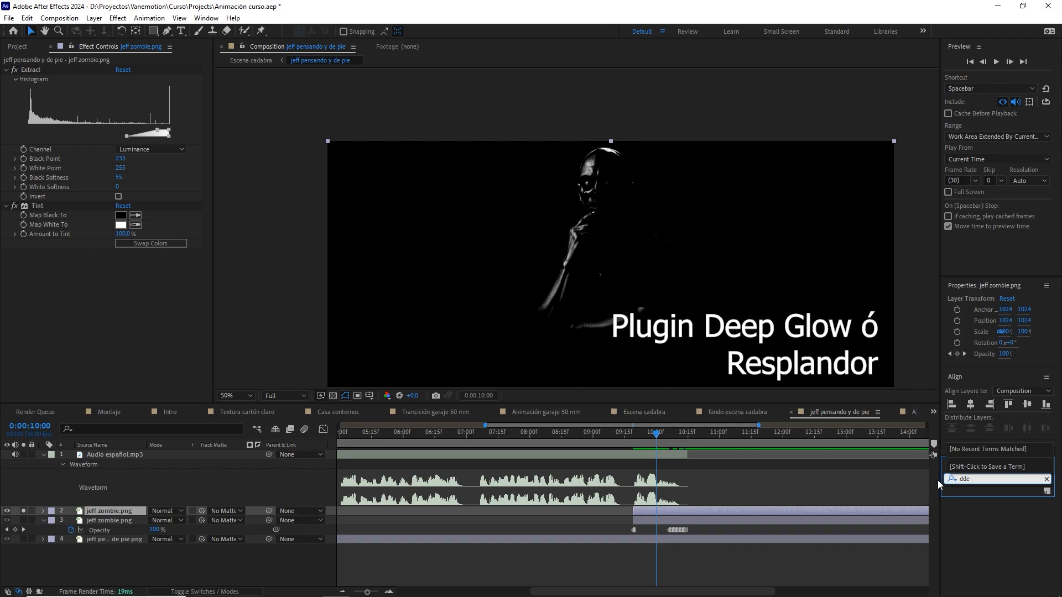
{"action": "key", "text": "BackSpace"}
{"action": "key", "text": "BackSpace"}
{"action": "type", "text": "ee"}
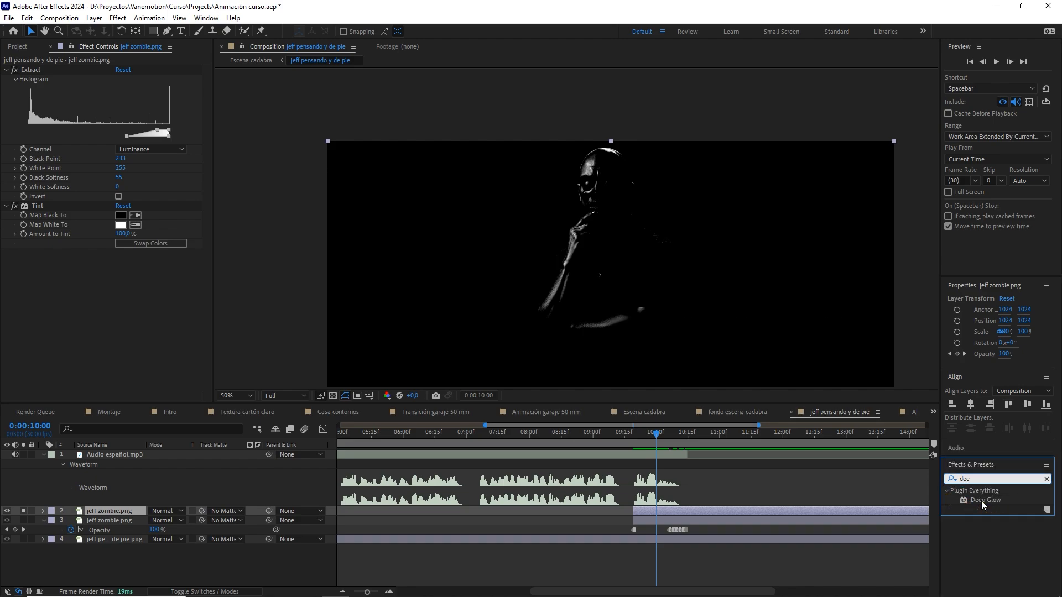
{"action": "left_click_drag", "start_coordinate": [981, 500], "coordinate": [129, 512]}
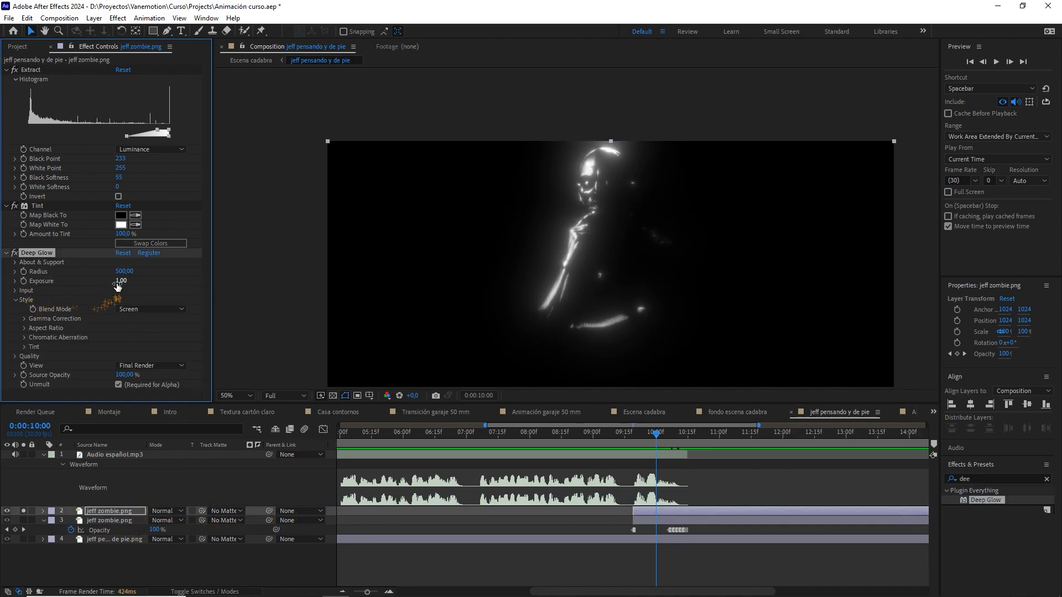
- Set the Deep Glow exposure to 0.05 and the zombie copy's blending mode to Add
{"action": "left_click_drag", "start_coordinate": [117, 285], "coordinate": [69, 286]}
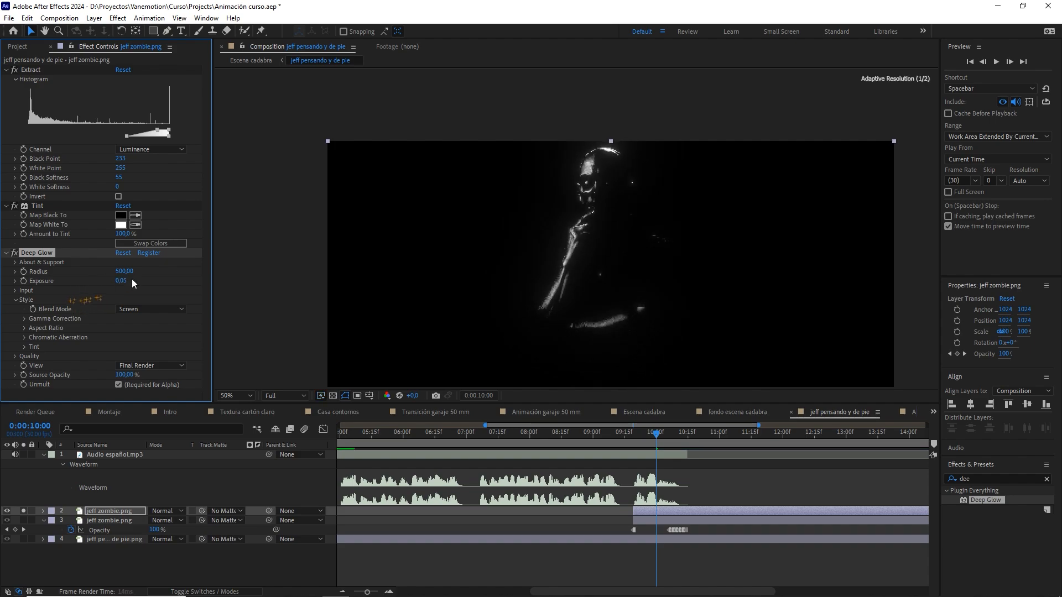
{"action": "left_click", "coordinate": [165, 511]}
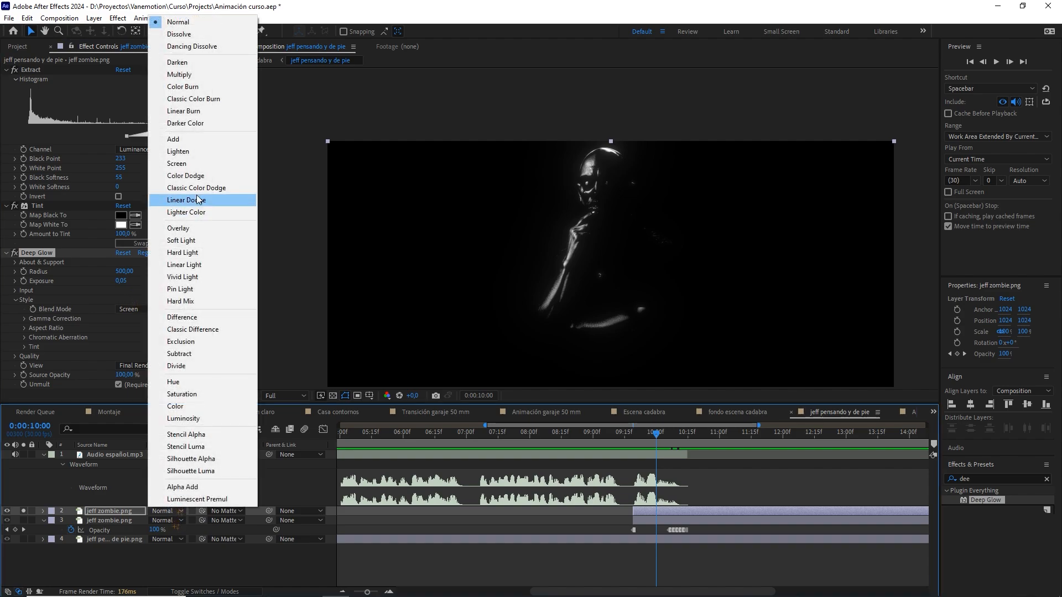
{"action": "left_click", "coordinate": [201, 140]}
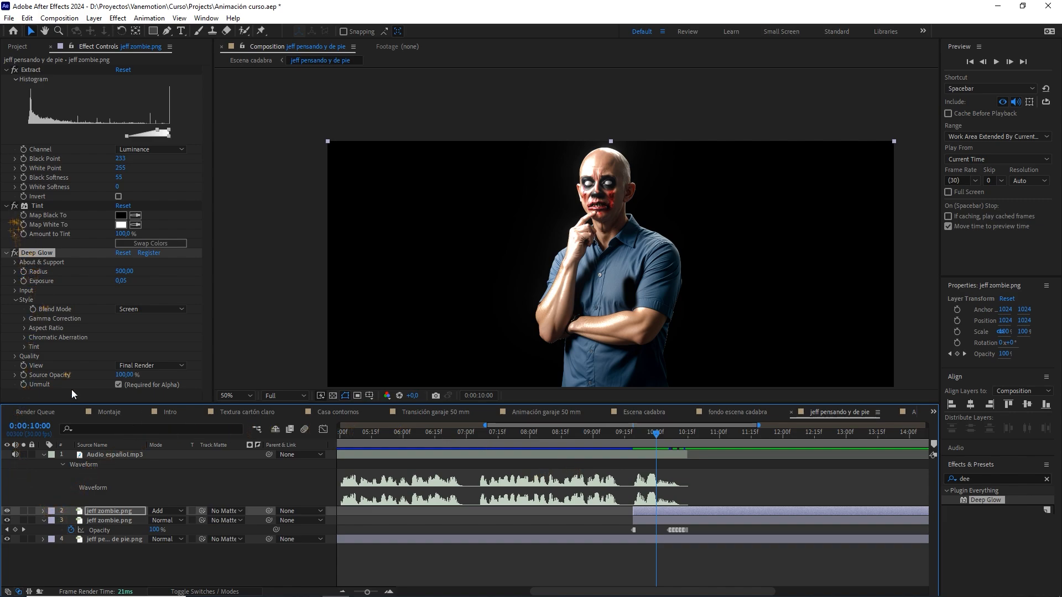
- Toggle the glowing zombie copy's visibility repeatedly to compare the man with and without the glow
{"action": "left_click", "coordinate": [108, 513]}
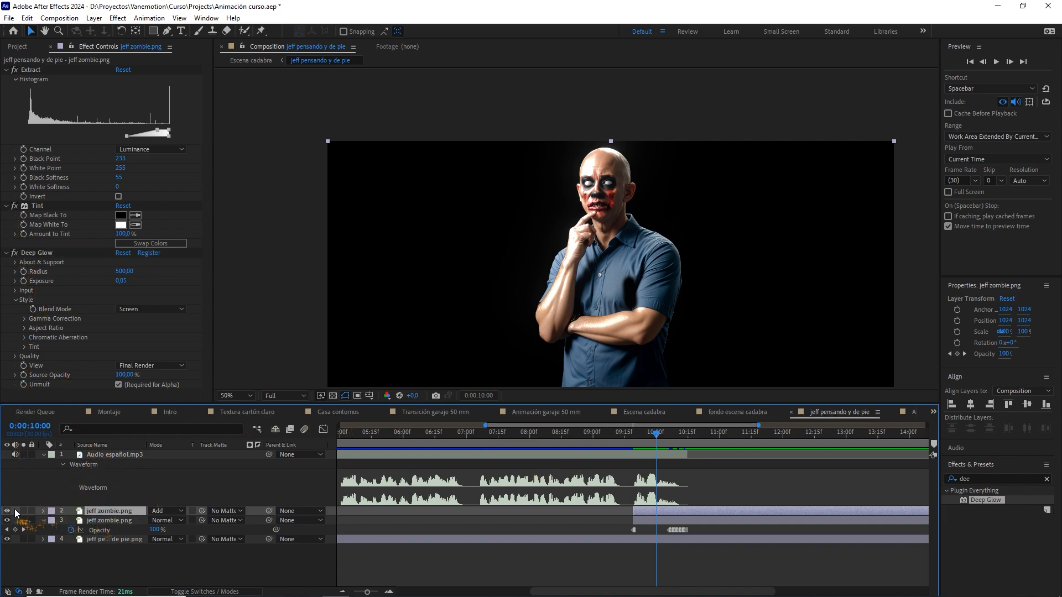
{"action": "left_click", "coordinate": [8, 512]}
{"action": "left_click", "coordinate": [9, 512]}
{"action": "left_click", "coordinate": [9, 512]}
{"action": "left_click", "coordinate": [9, 512]}
{"action": "left_click", "coordinate": [7, 512]}
{"action": "left_click", "coordinate": [8, 512]}
- Return to the Escena cadabra composition and preview the glowing zombie from 0:00:09:26
{"action": "left_click", "coordinate": [638, 411]}
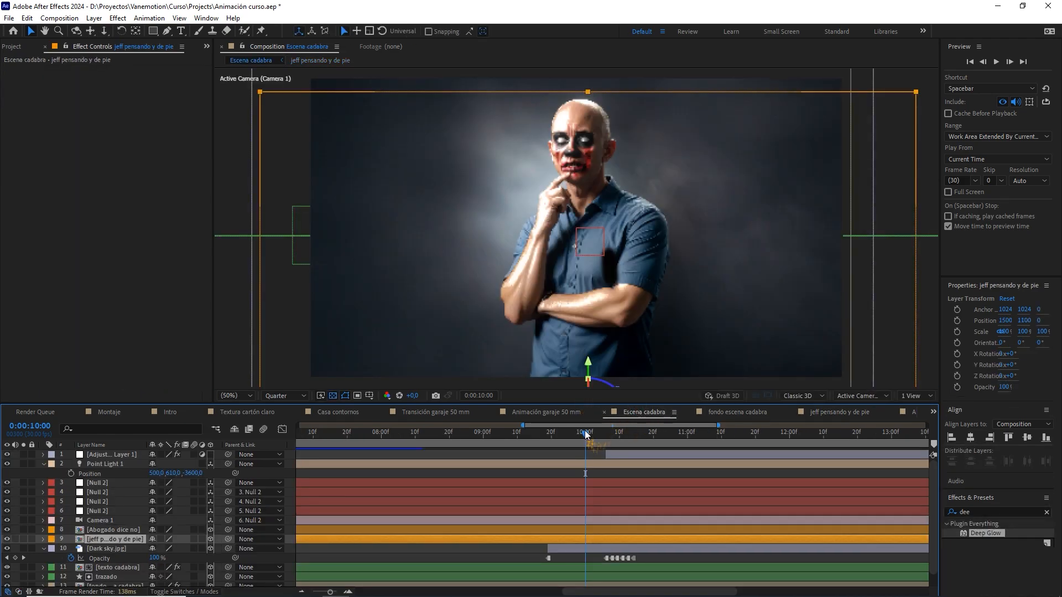
{"action": "mouse_move", "coordinate": [585, 434]}
{"action": "left_mouse_down"}
{"action": "mouse_move", "coordinate": [549, 439]}
{"action": "mouse_move", "coordinate": [583, 439]}
{"action": "mouse_move", "coordinate": [571, 439]}
{"action": "left_mouse_up"}
{"action": "key", "text": "space"}
{"action": "left_click", "coordinate": [592, 457]}
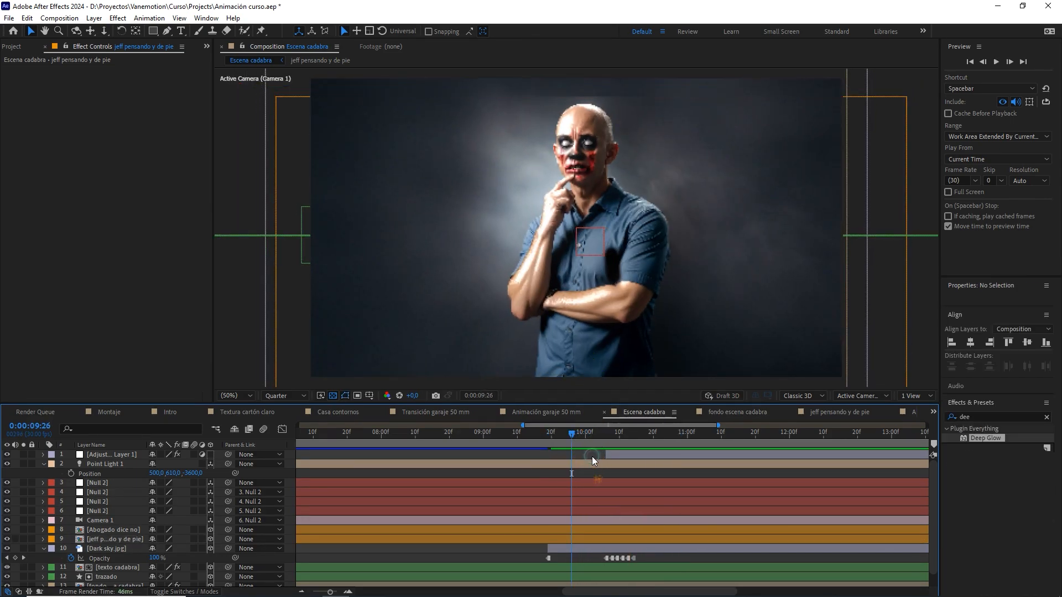
- Magnify the zombie's head to 100% and set the preview resolution to Full to inspect the glow
{"action": "scroll", "coordinate": [659, 274], "scroll_direction": "up", "scroll_amount": 1}
{"action": "left_click_drag", "start_coordinate": [647, 174], "coordinate": [666, 372]}
{"action": "left_click", "coordinate": [282, 396]}
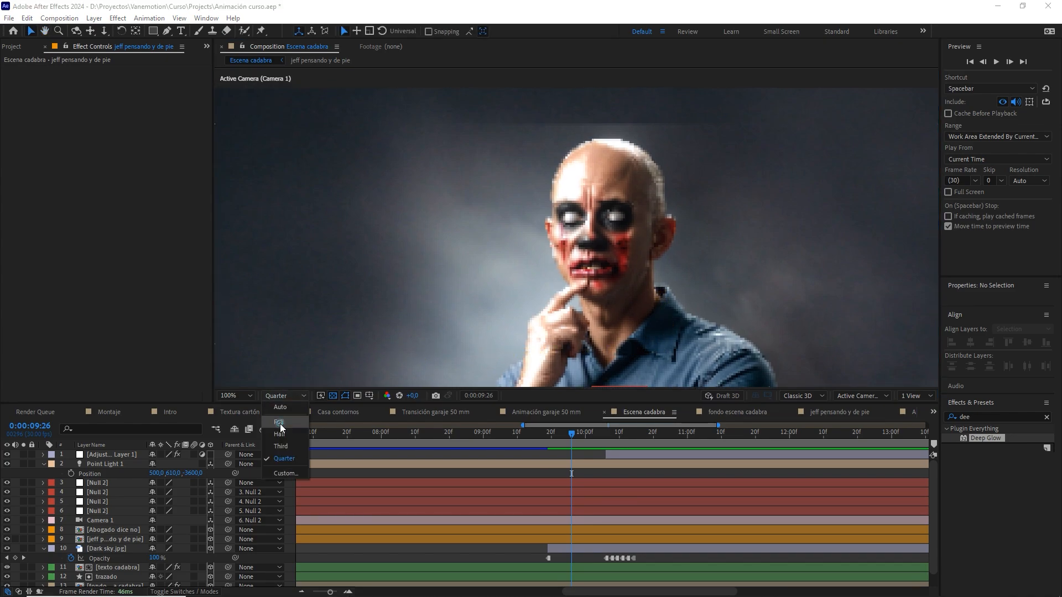
{"action": "left_click", "coordinate": [279, 415]}
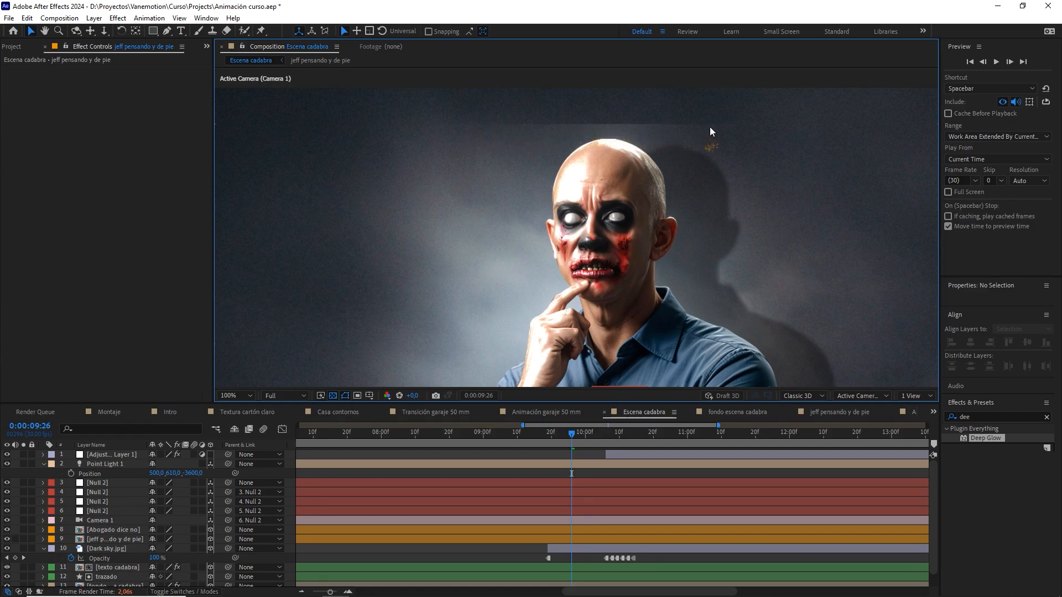
- Reopen the jeff pensando y de pie composition and solo the glowing zombie copy to examine the glow around the head
{"action": "double_click", "coordinate": [126, 539]}
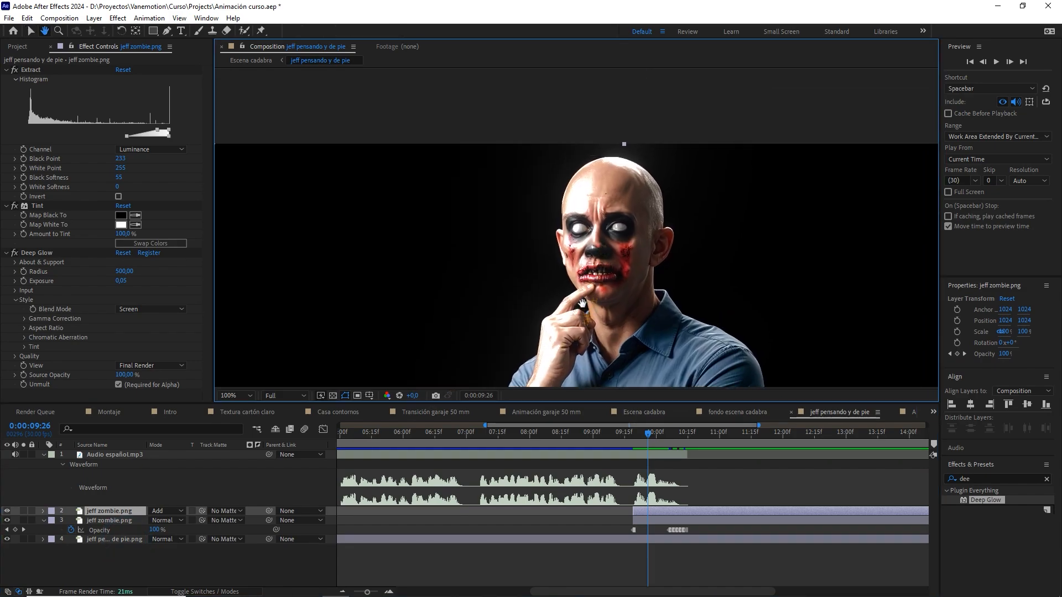
{"action": "scroll", "coordinate": [608, 256], "scroll_direction": "up", "scroll_amount": 2}
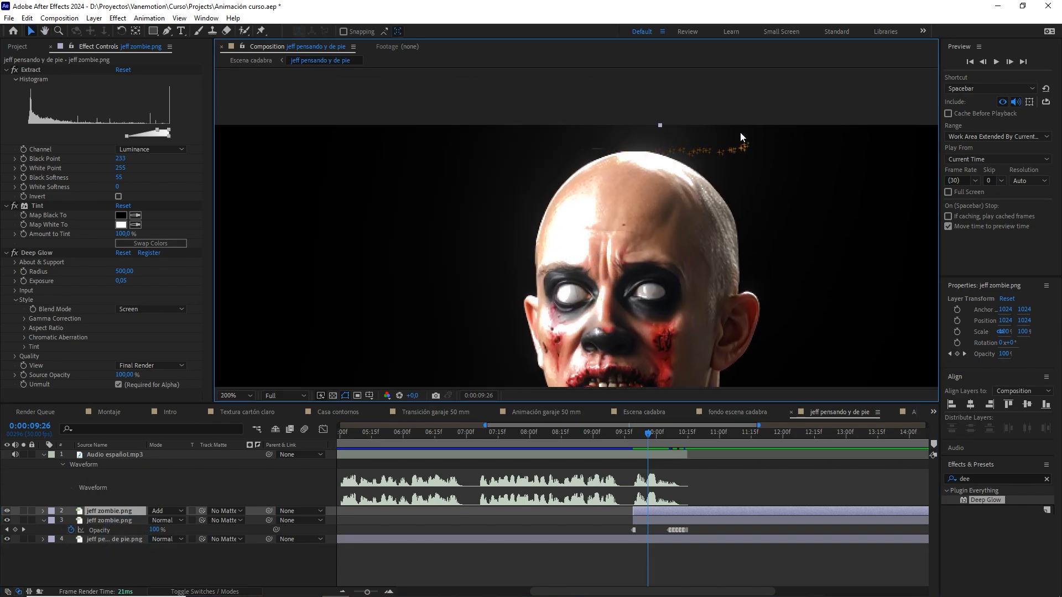
{"action": "left_click", "coordinate": [23, 511]}
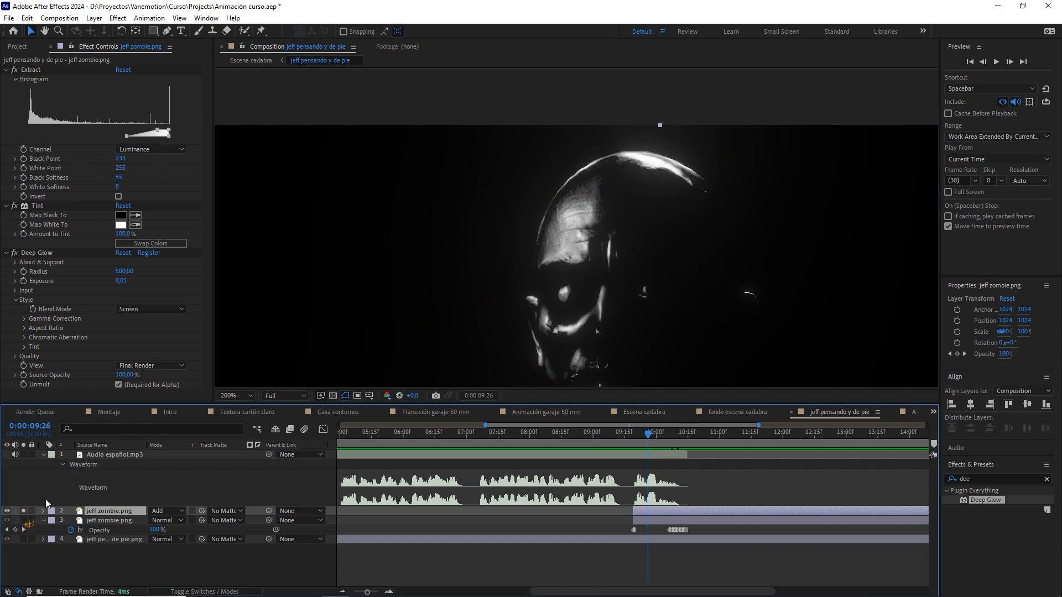
- Draw a closed Pen mask around the upper skull highlight on the glowing zombie copy, curving its lower edge across the head
{"action": "scroll", "coordinate": [611, 156], "scroll_direction": "down", "scroll_amount": 2}
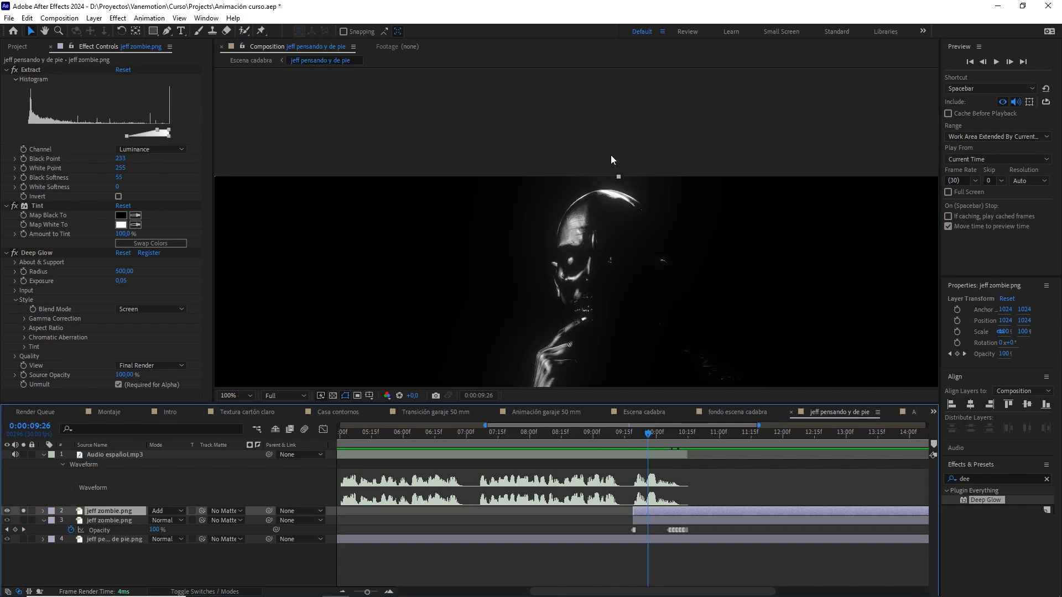
{"action": "left_click", "coordinate": [167, 34]}
{"action": "scroll", "coordinate": [532, 155], "scroll_direction": "up", "scroll_amount": 2}
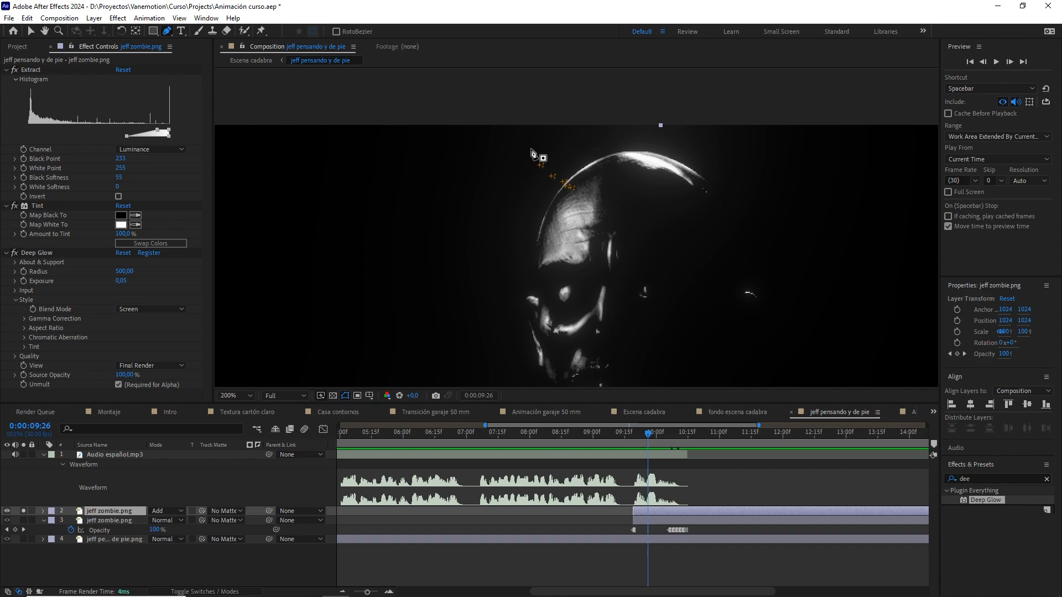
{"action": "left_click", "coordinate": [475, 107]}
{"action": "left_click_drag", "start_coordinate": [575, 164], "coordinate": [663, 202]}
{"action": "left_click", "coordinate": [718, 228]}
{"action": "left_click_drag", "start_coordinate": [789, 195], "coordinate": [796, 154]}
{"action": "left_click", "coordinate": [791, 116]}
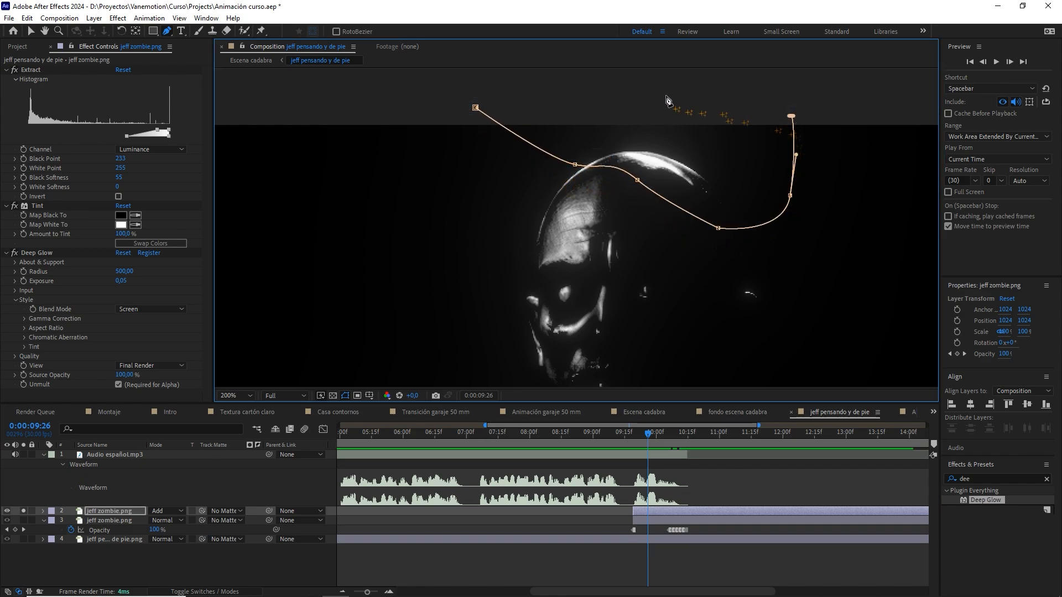
{"action": "left_click", "coordinate": [640, 82]}
{"action": "left_click", "coordinate": [475, 107]}
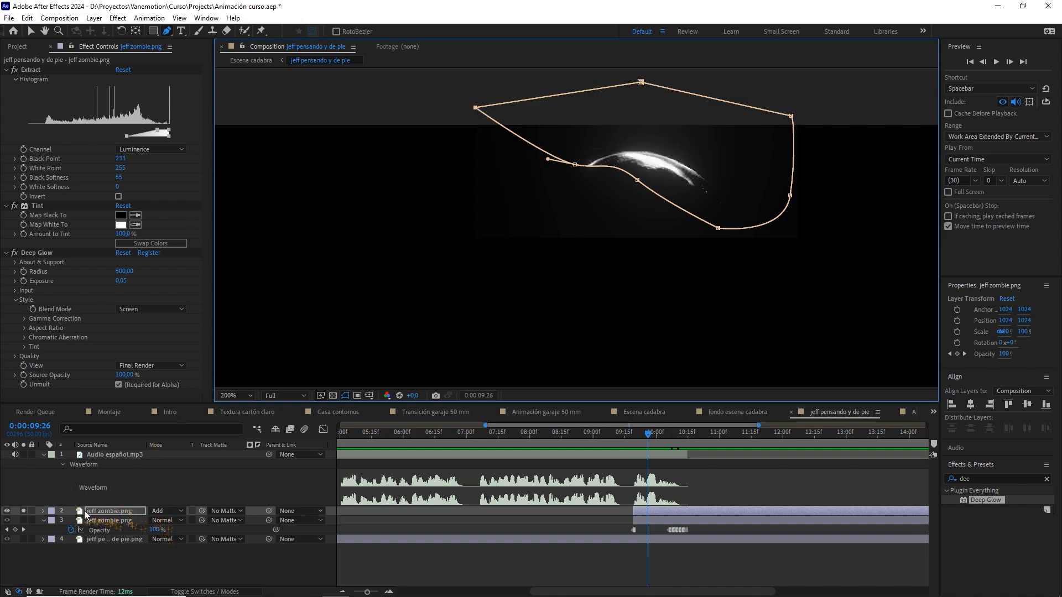
- Set the new mask on the glowing zombie copy to Subtract
{"action": "key", "text": "m"}
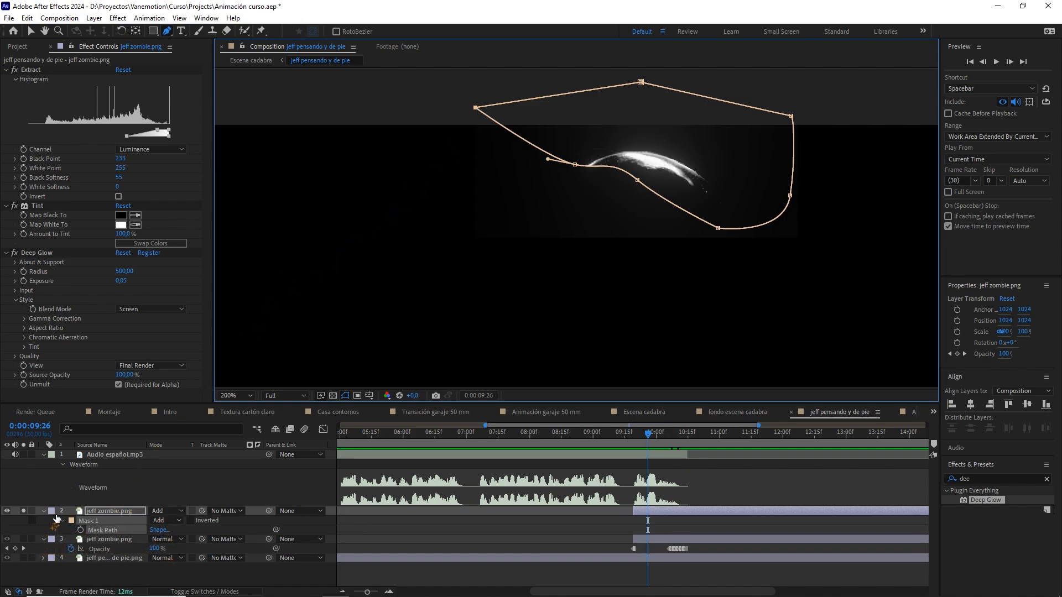
{"action": "left_click", "coordinate": [161, 520]}
{"action": "left_click", "coordinate": [178, 460]}
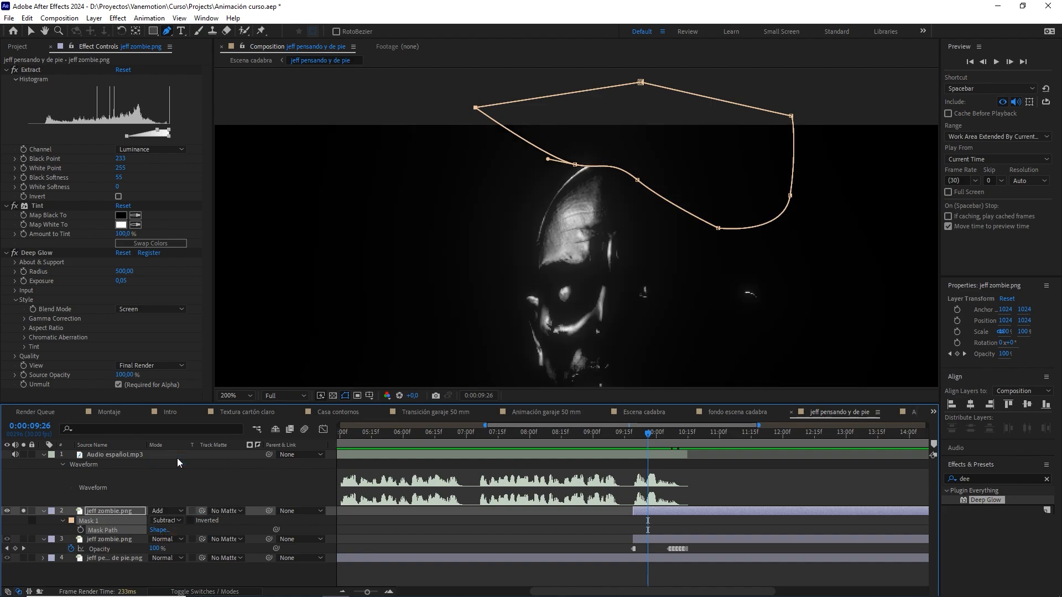
{"action": "left_click", "coordinate": [556, 519]}
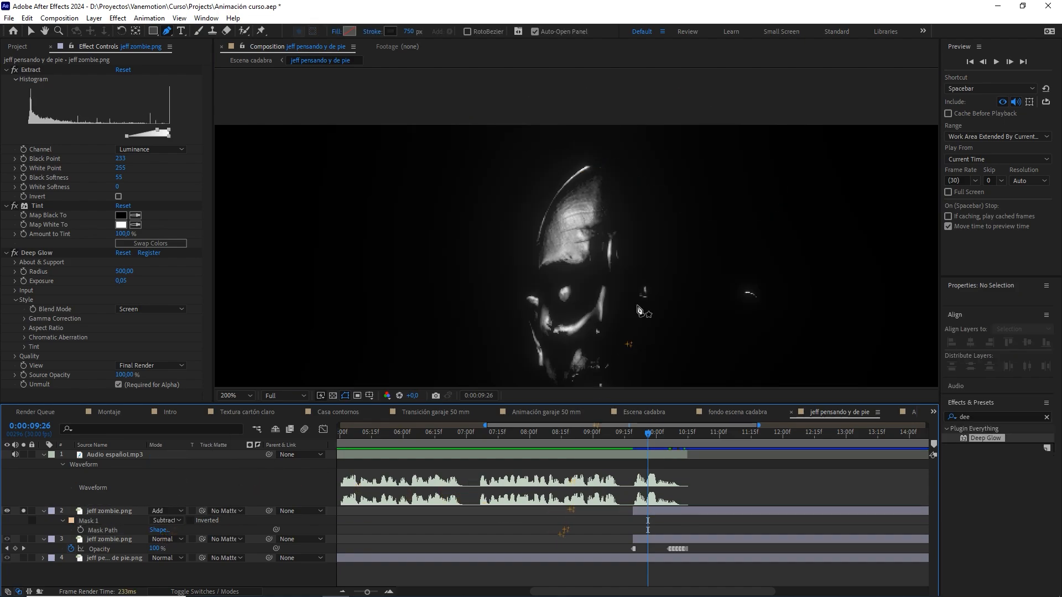
- Soften the subtracted mask's edge with a feather of 35 pixels
{"action": "left_click", "coordinate": [62, 521]}
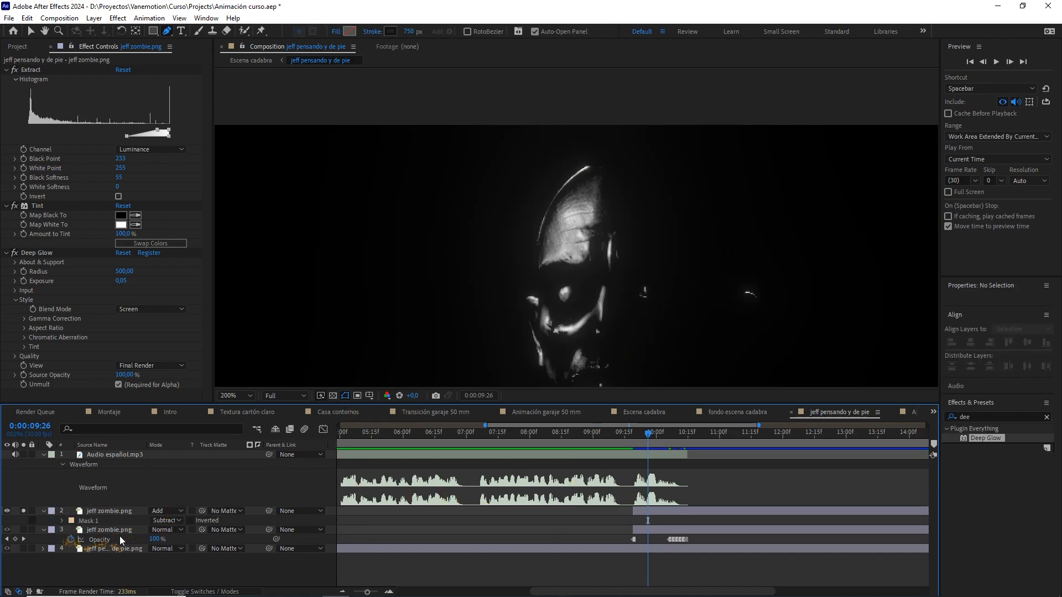
{"action": "left_click", "coordinate": [63, 521]}
{"action": "left_click_drag", "start_coordinate": [168, 540], "coordinate": [197, 542]}
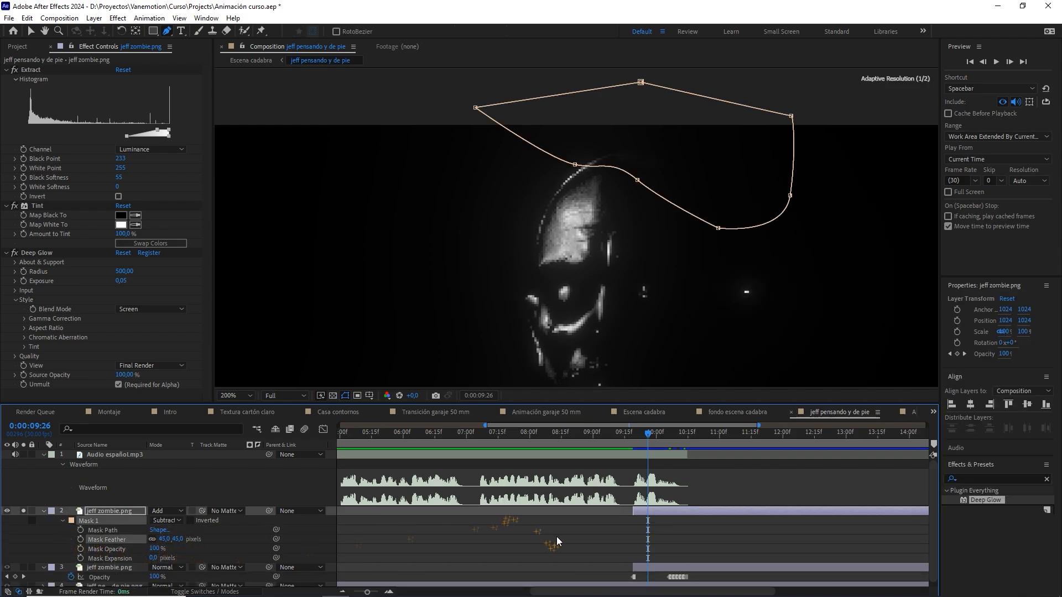
{"action": "left_click", "coordinate": [574, 542]}
{"action": "key", "text": "comma"}
{"action": "key", "text": "period"}
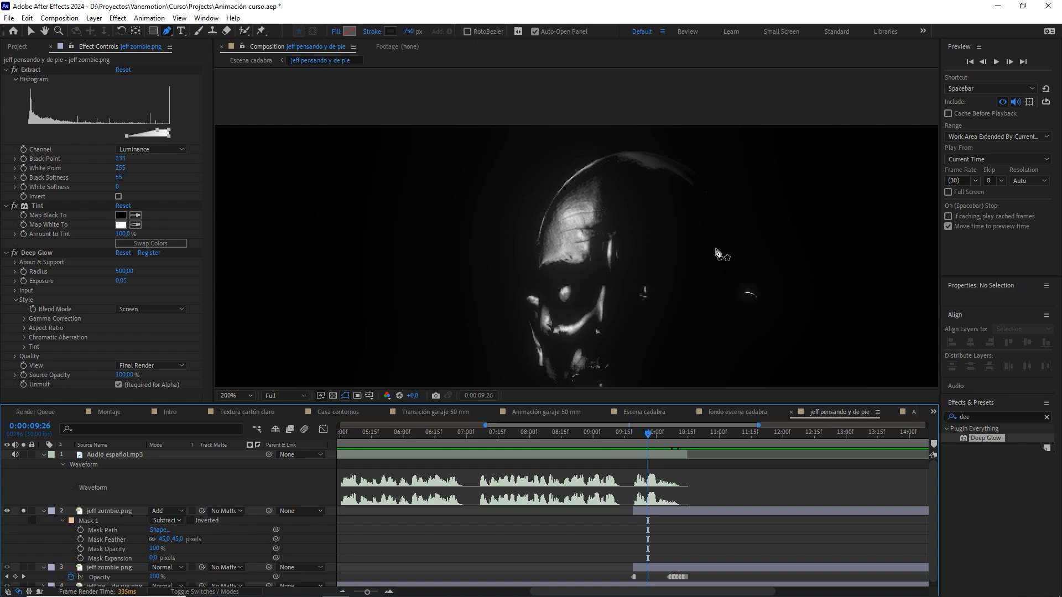
{"action": "left_click_drag", "start_coordinate": [176, 540], "coordinate": [170, 539]}
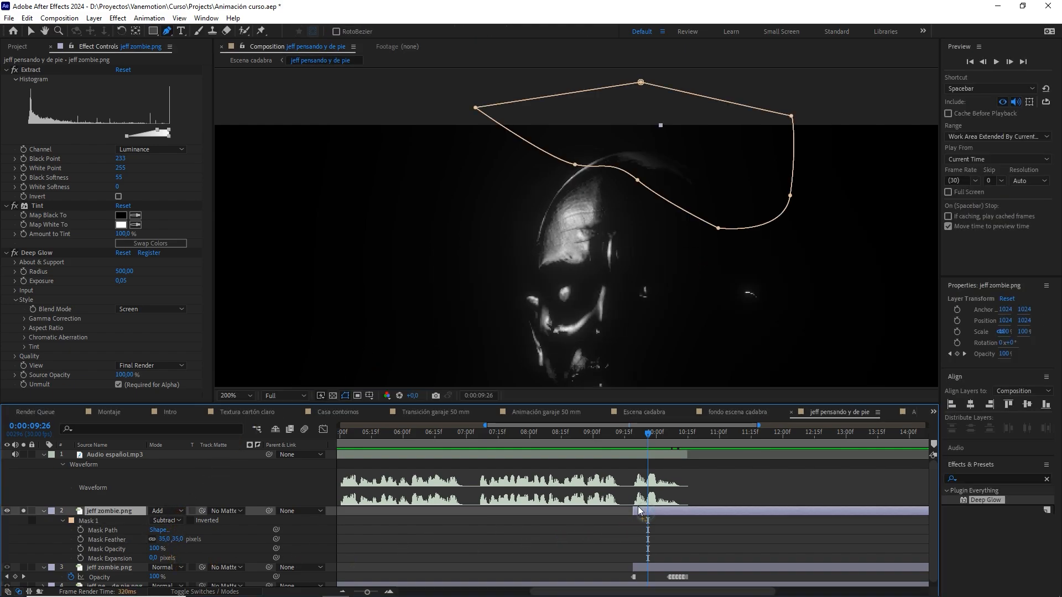
- Set the Deep Glow radius to 200 on the glowing zombie copy and toggle the effect to compare
{"action": "left_click", "coordinate": [122, 272]}
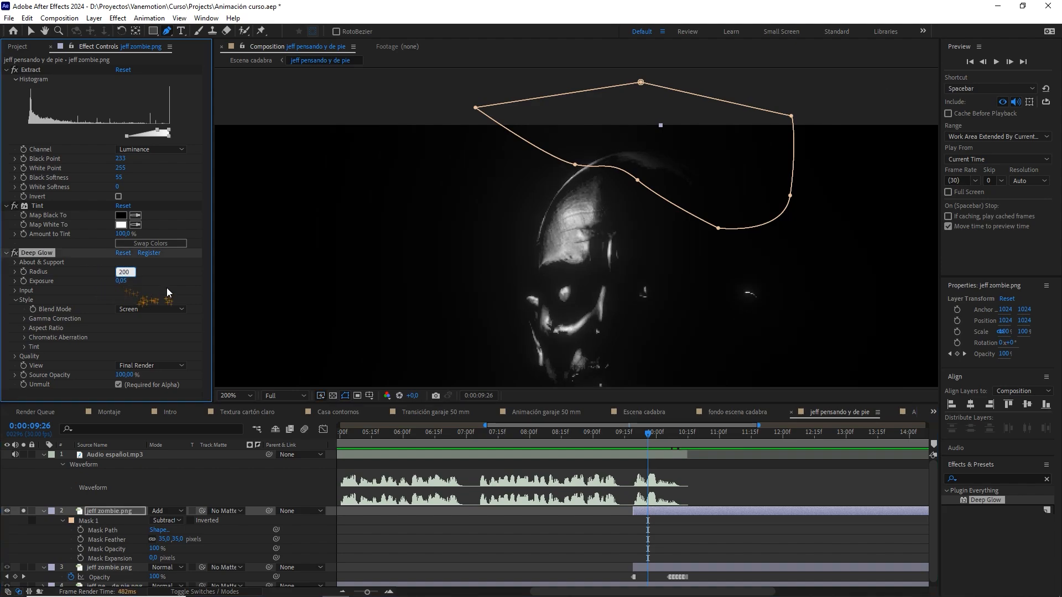
{"action": "key", "text": "Return"}
{"action": "left_click", "coordinate": [15, 253]}
{"action": "left_click", "coordinate": [15, 254]}
- Turn off solo for the glowing zombie copy in jeff pensando y de pie and return to Escena cadabra
{"action": "left_click", "coordinate": [658, 416]}
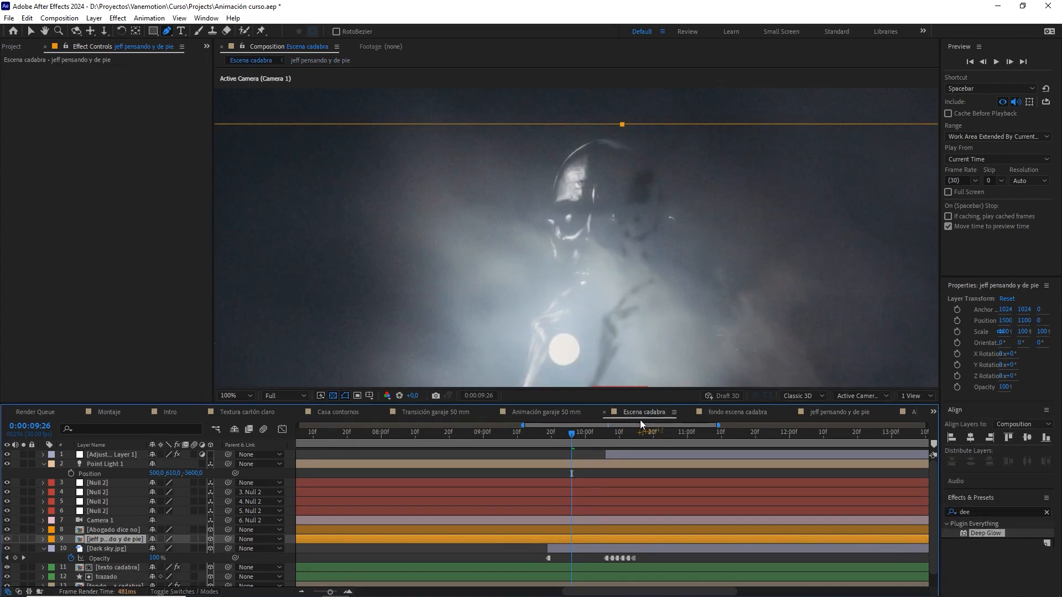
{"action": "left_click", "coordinate": [586, 458]}
{"action": "scroll", "coordinate": [619, 311], "scroll_direction": "down", "scroll_amount": 2}
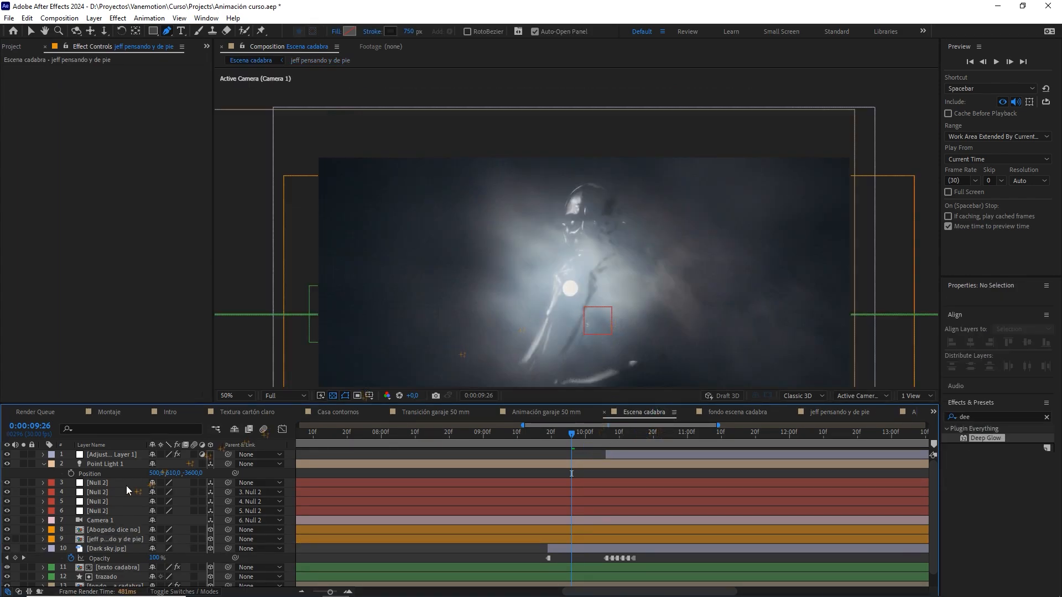
{"action": "double_click", "coordinate": [101, 539]}
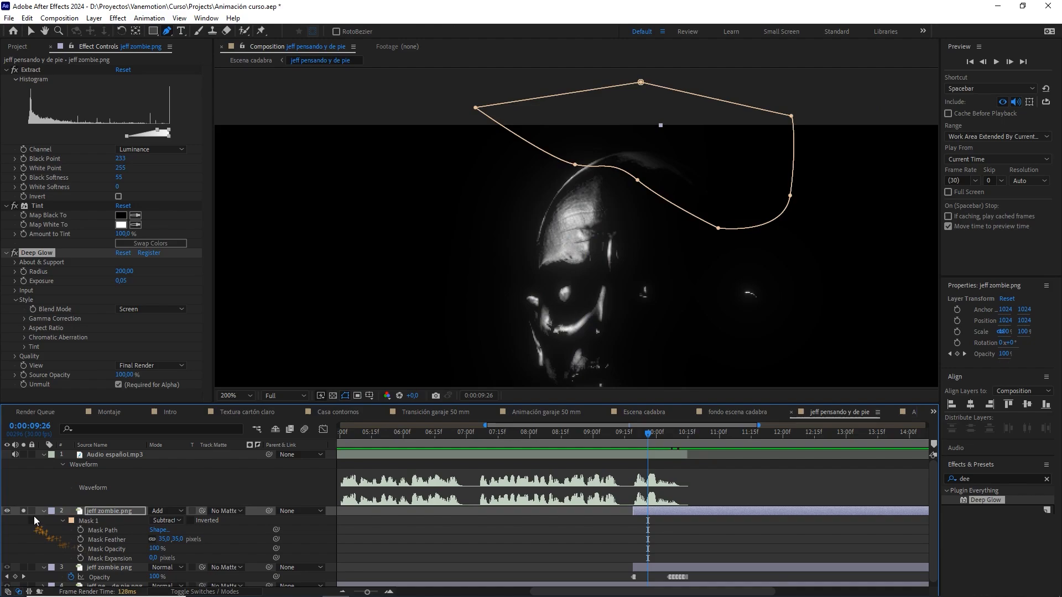
{"action": "left_click", "coordinate": [25, 512]}
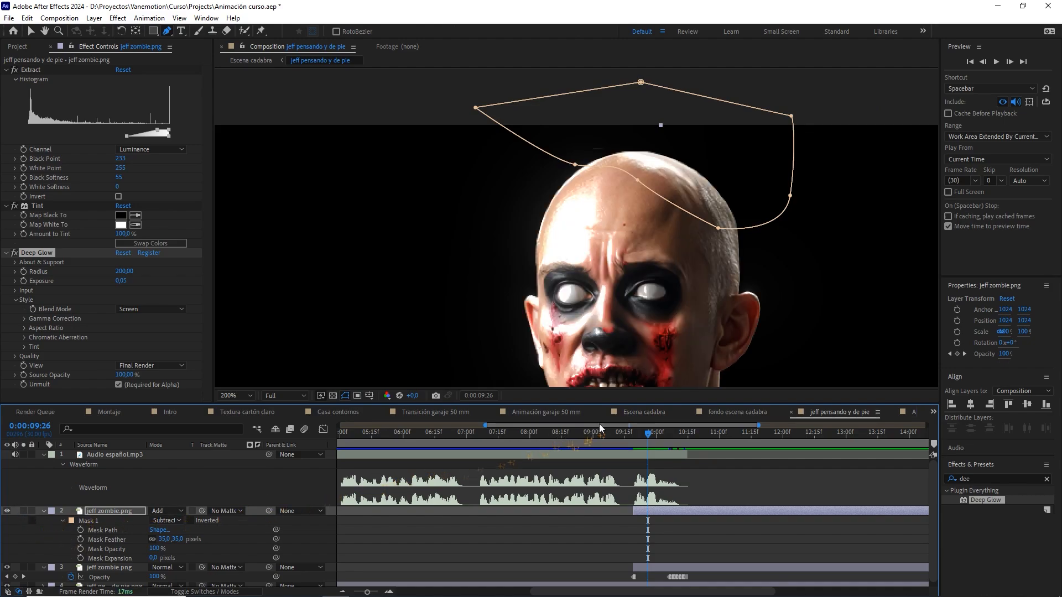
{"action": "left_click", "coordinate": [643, 412]}
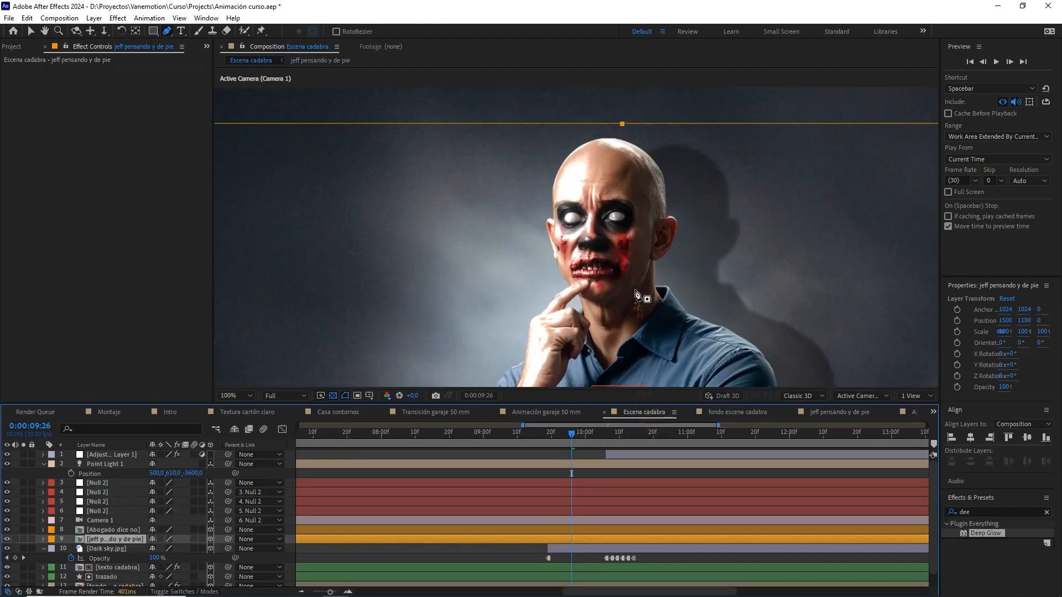
- Scrub Escena cadabra between 0:00:09:18 and 0:00:10:10 to check the zombie against the dark sky and the inverted flicker
{"action": "key", "text": "v"}
{"action": "left_click", "coordinate": [544, 444]}
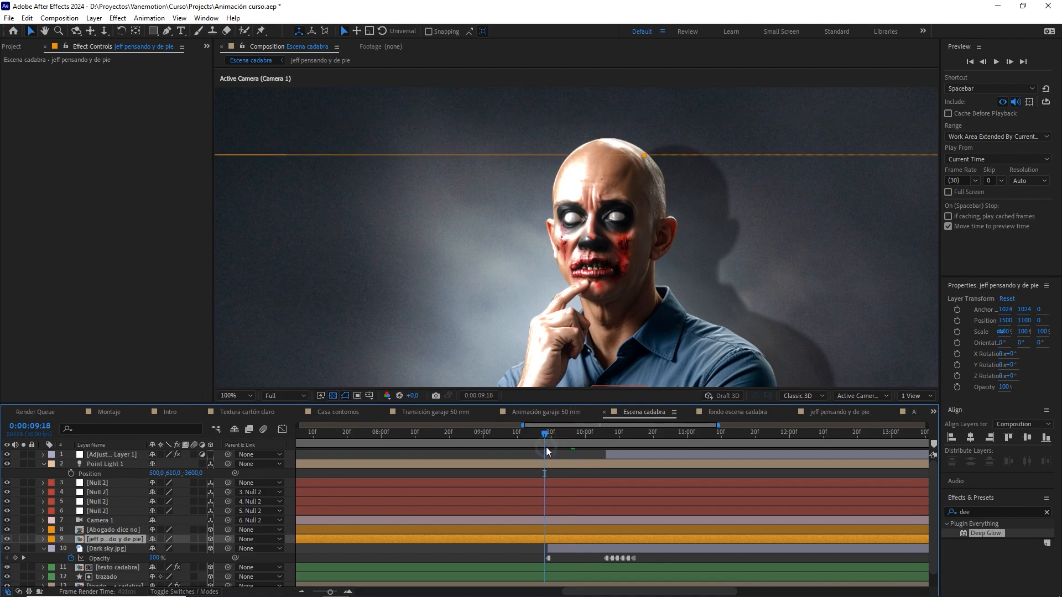
{"action": "left_click", "coordinate": [610, 437]}
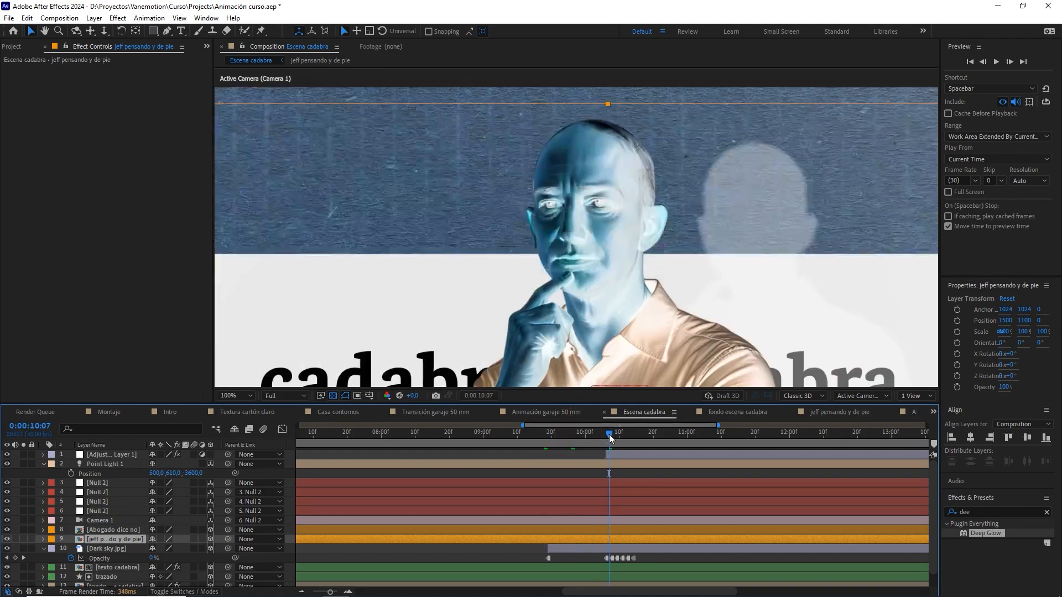
{"action": "left_click_drag", "start_coordinate": [609, 437], "coordinate": [603, 438]}
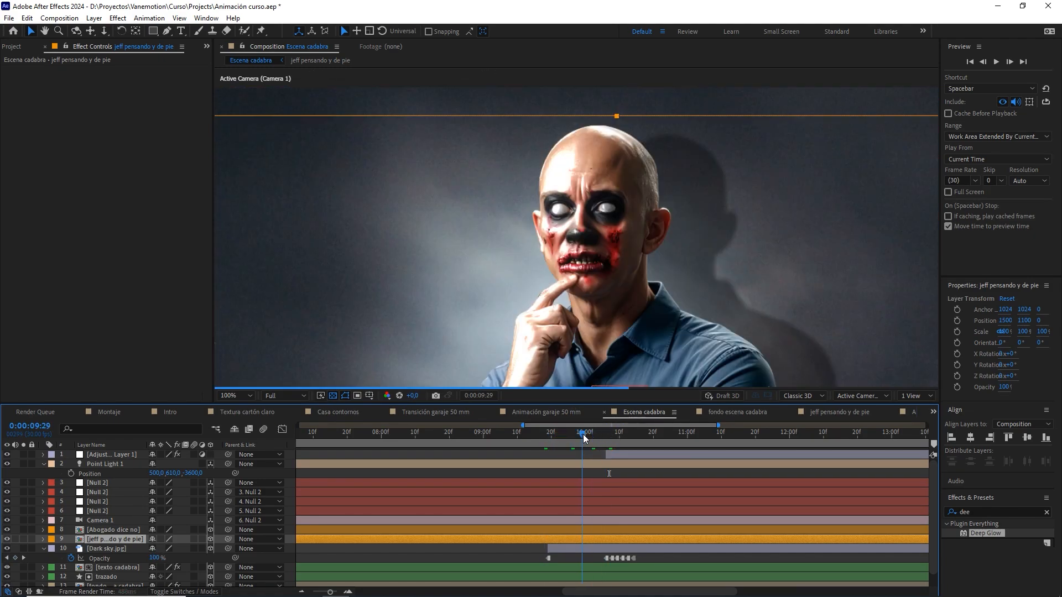
{"action": "left_click", "coordinate": [701, 85]}
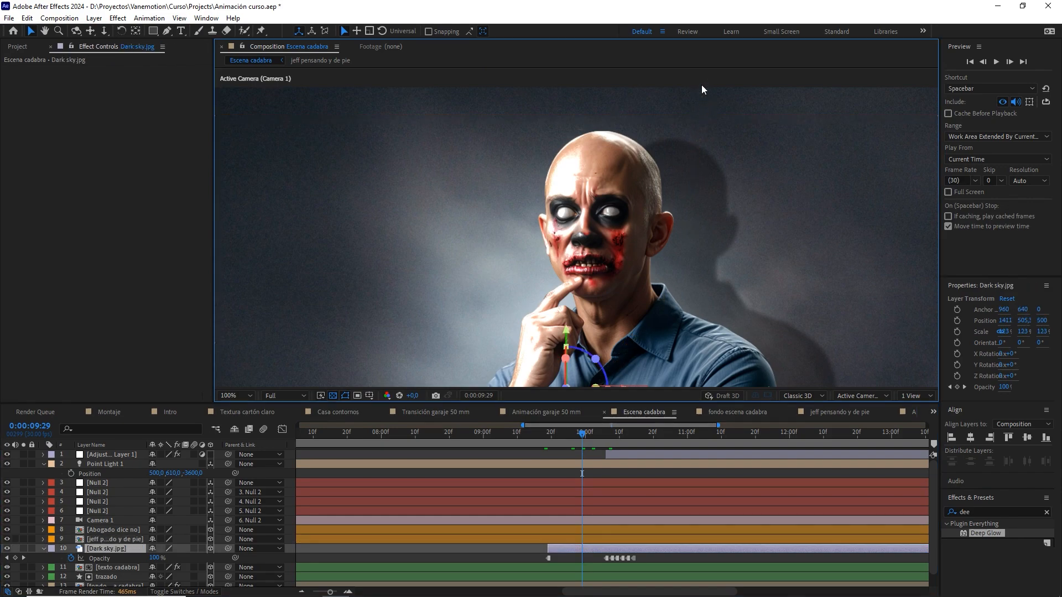
{"action": "scroll", "coordinate": [626, 259], "scroll_direction": "down", "scroll_amount": 1}
{"action": "scroll", "coordinate": [626, 258], "scroll_direction": "down", "scroll_amount": 1}
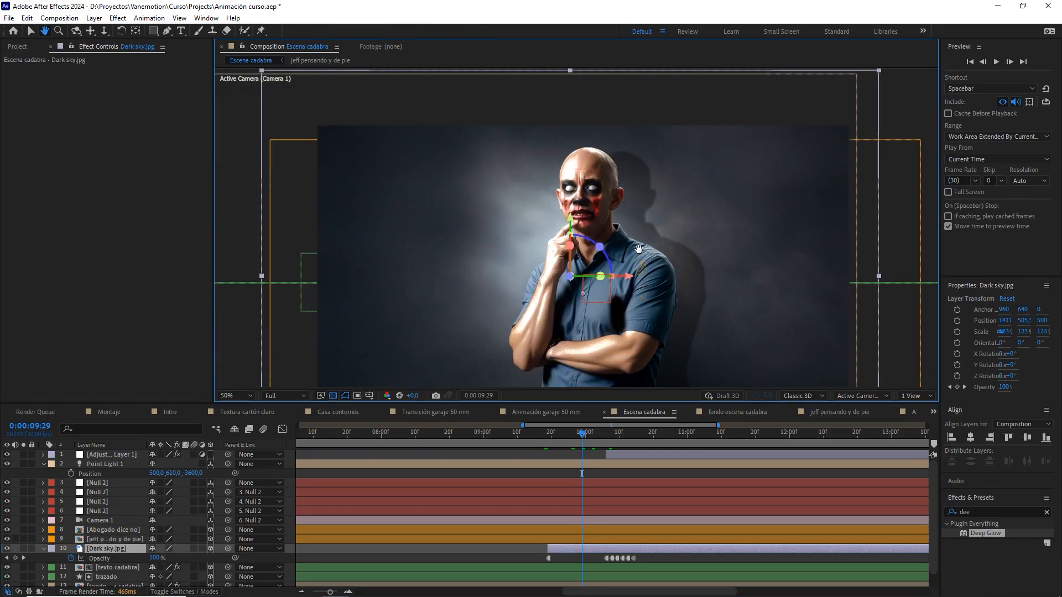
{"action": "left_click_drag", "start_coordinate": [582, 440], "coordinate": [619, 447]}
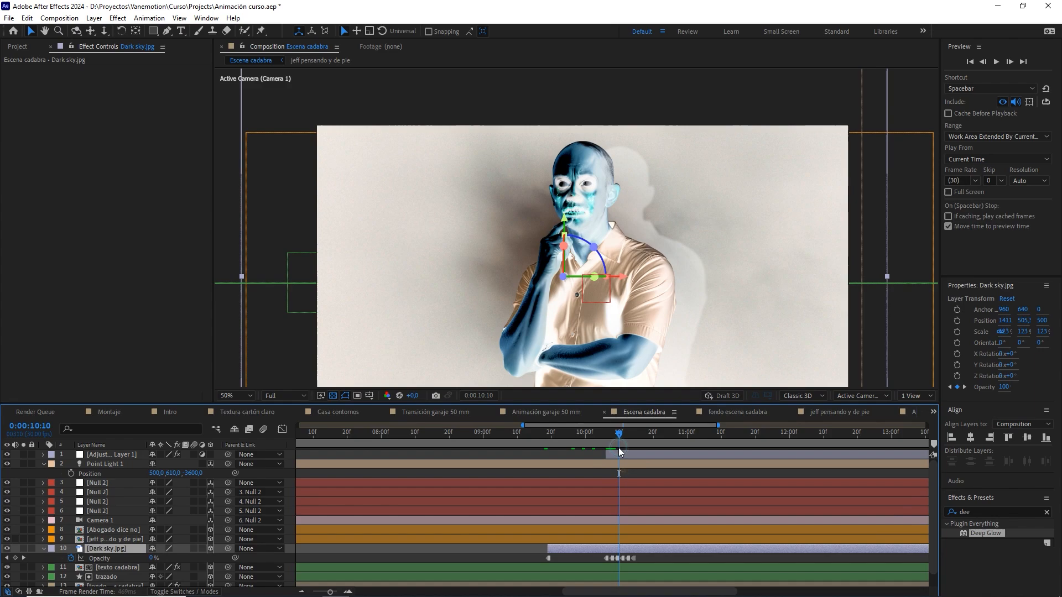
- Inspect the adjustment layer's Invert effect and display the blend modes and track mattes of the scene's layers
{"action": "left_click", "coordinate": [616, 454]}
{"action": "key", "text": "F4"}
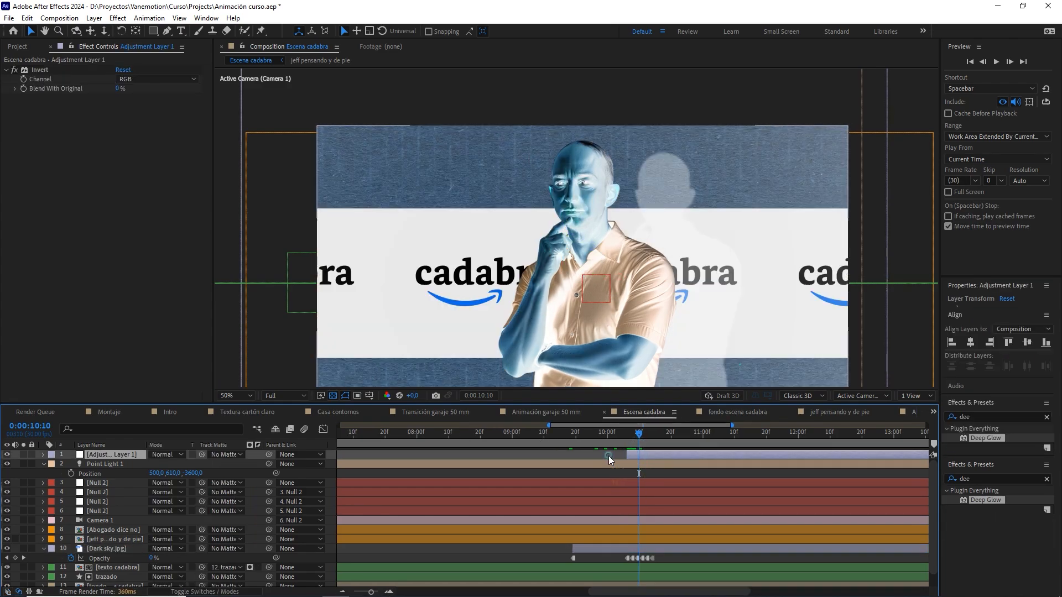
{"action": "left_click", "coordinate": [609, 456]}
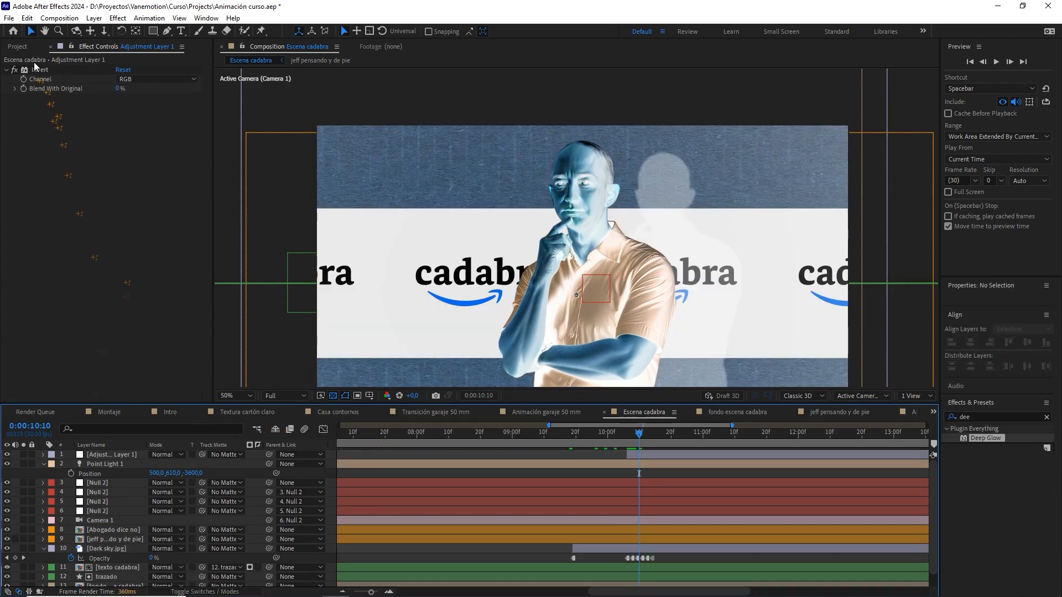
- Collapse the composiciones, assets and imágenes project folders and clear the effects search
{"action": "left_click", "coordinate": [21, 49]}
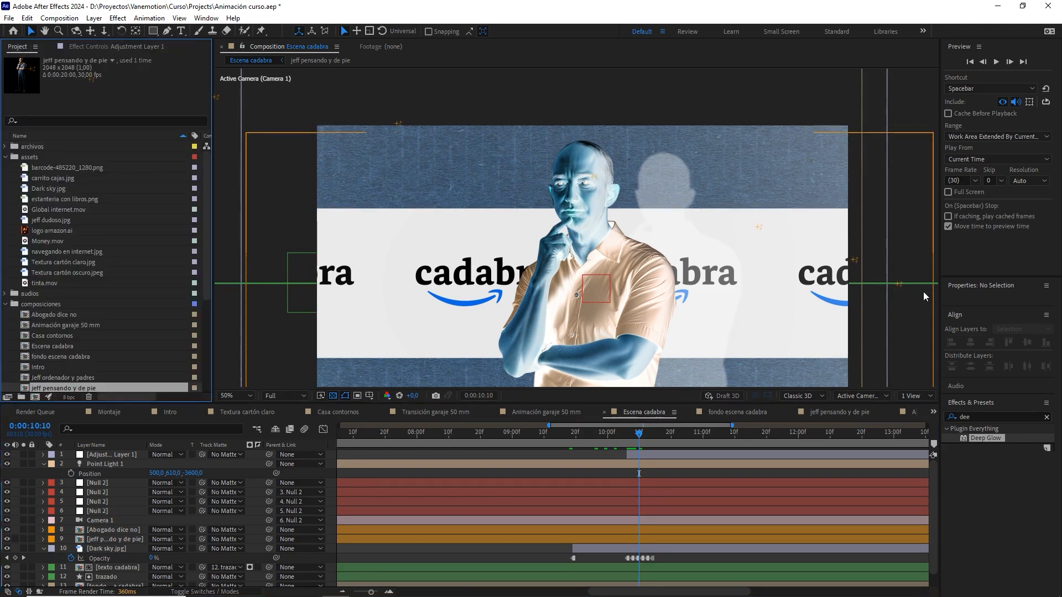
{"action": "left_click", "coordinate": [6, 305]}
{"action": "left_click", "coordinate": [5, 157]}
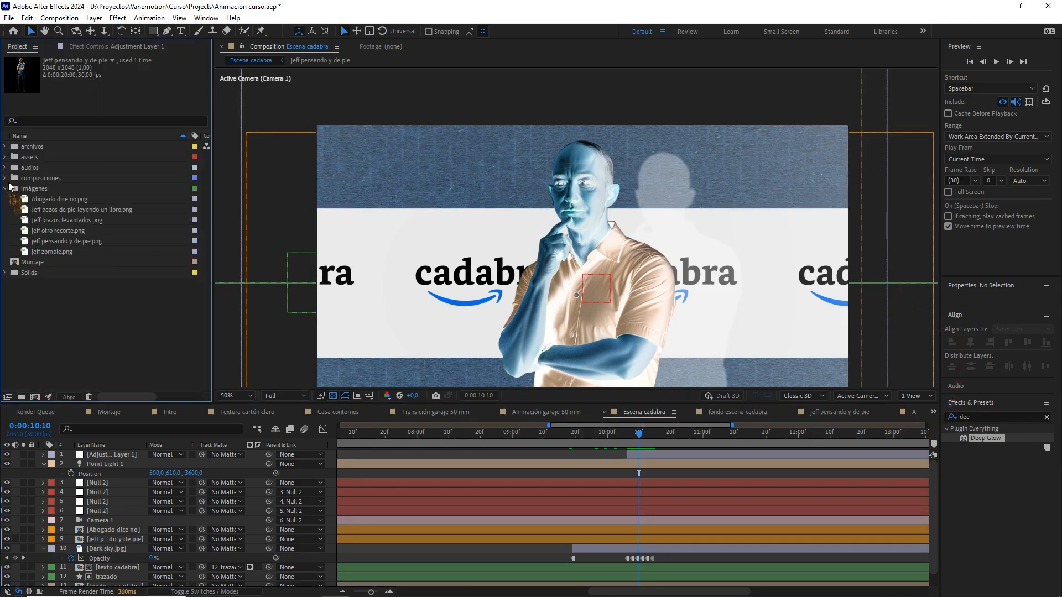
{"action": "left_click", "coordinate": [5, 188]}
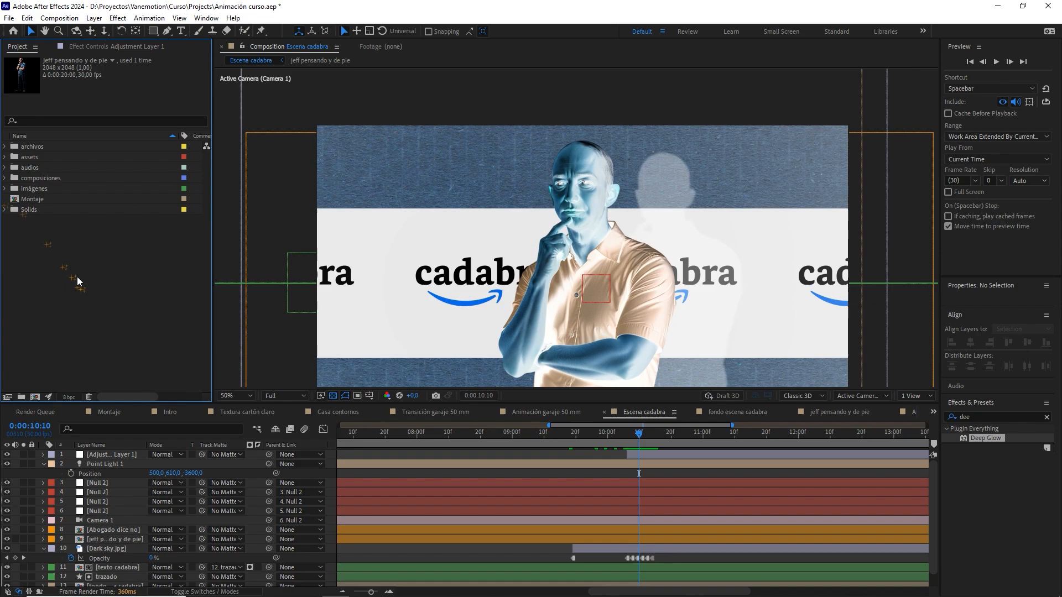
{"action": "left_click", "coordinate": [1047, 418]}
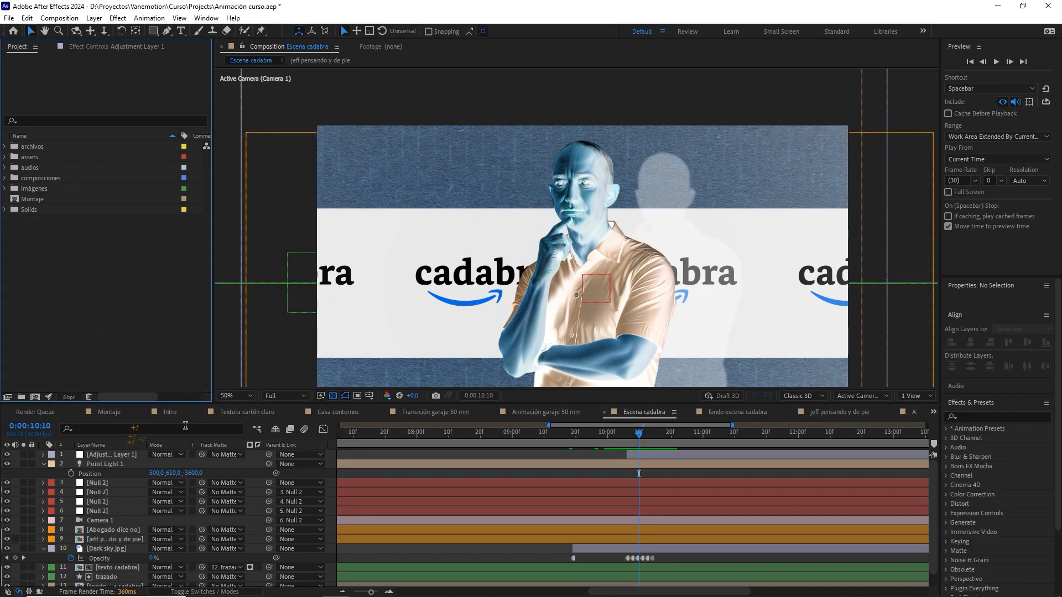
- Make the Audio español.mp3 layer in Escena cadabra a guide layer
{"action": "left_click_drag", "start_coordinate": [370, 591], "coordinate": [338, 595]}
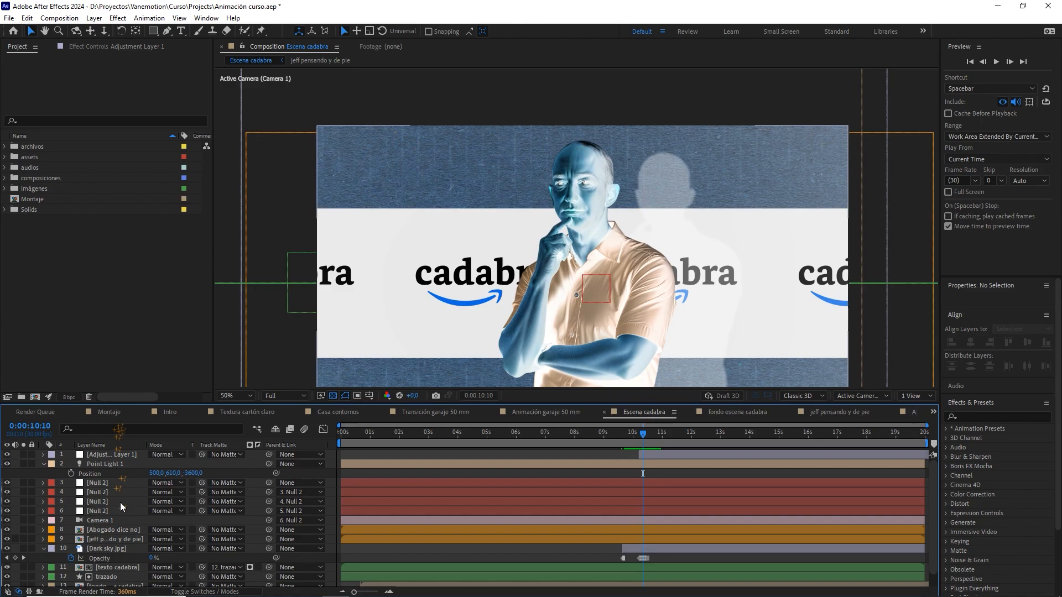
{"action": "scroll", "coordinate": [120, 514], "scroll_direction": "down", "scroll_amount": 1}
{"action": "left_click", "coordinate": [105, 582]}
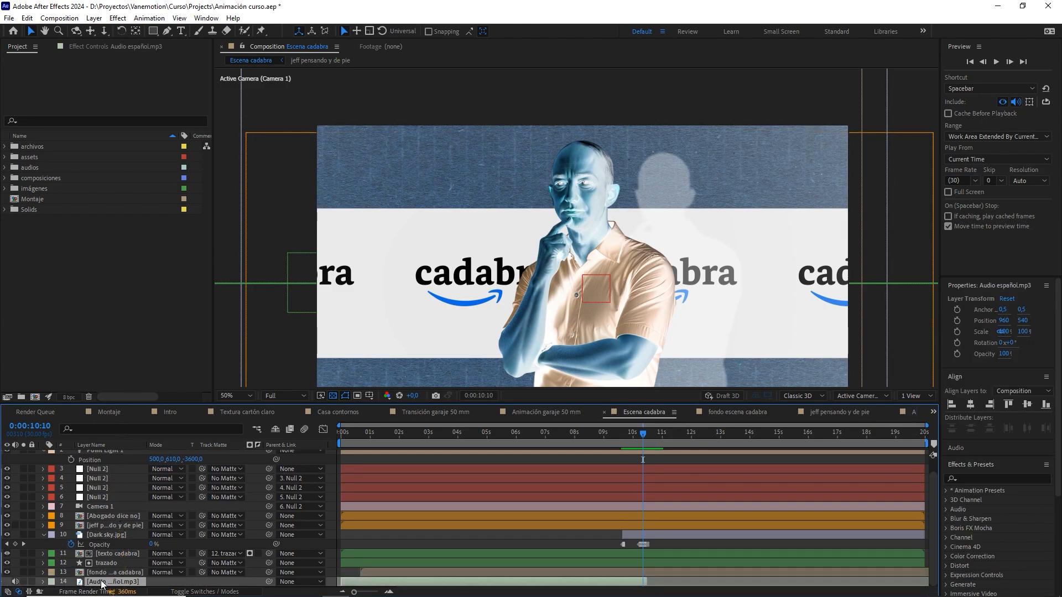
{"action": "right_click", "coordinate": [119, 585]}
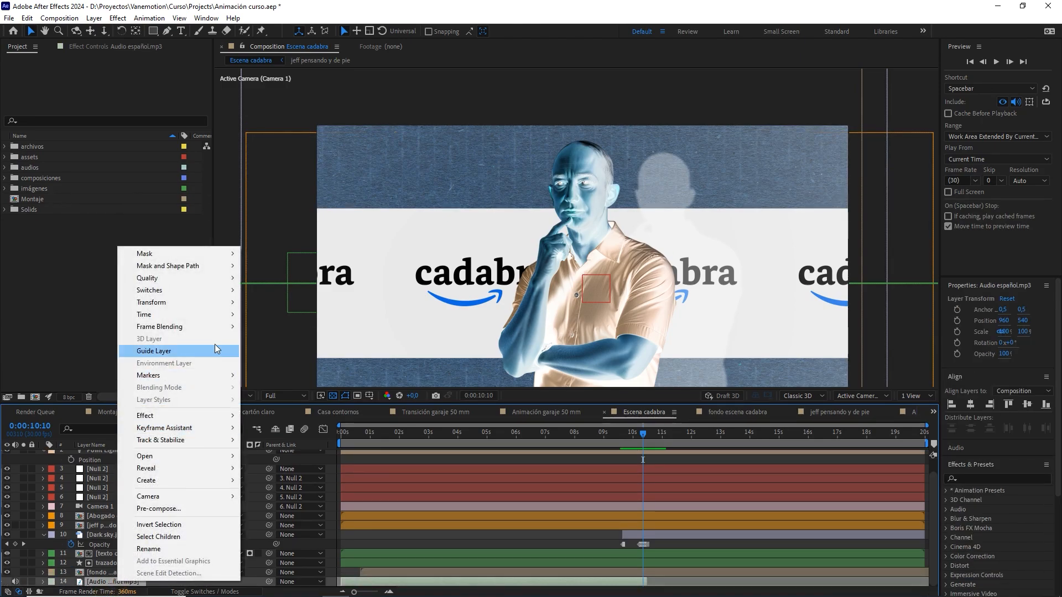
{"action": "left_click", "coordinate": [170, 353]}
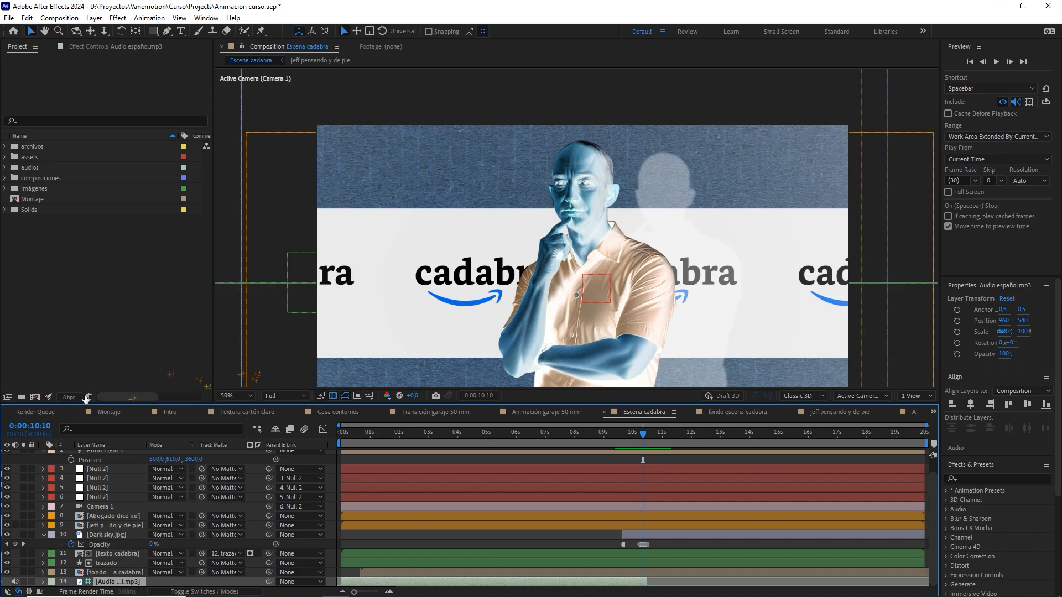
- Open the Montaje composition, go to 0:00:16:14 and collapse the waveform of the middle Audio español.mp3 layer
{"action": "left_click", "coordinate": [113, 414]}
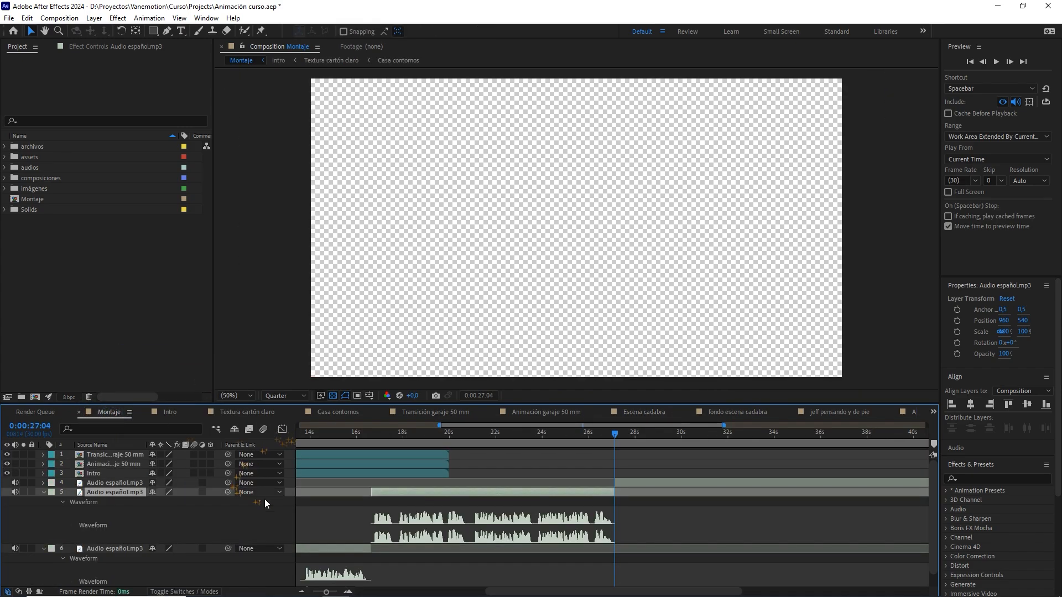
{"action": "left_click_drag", "start_coordinate": [327, 592], "coordinate": [311, 592]}
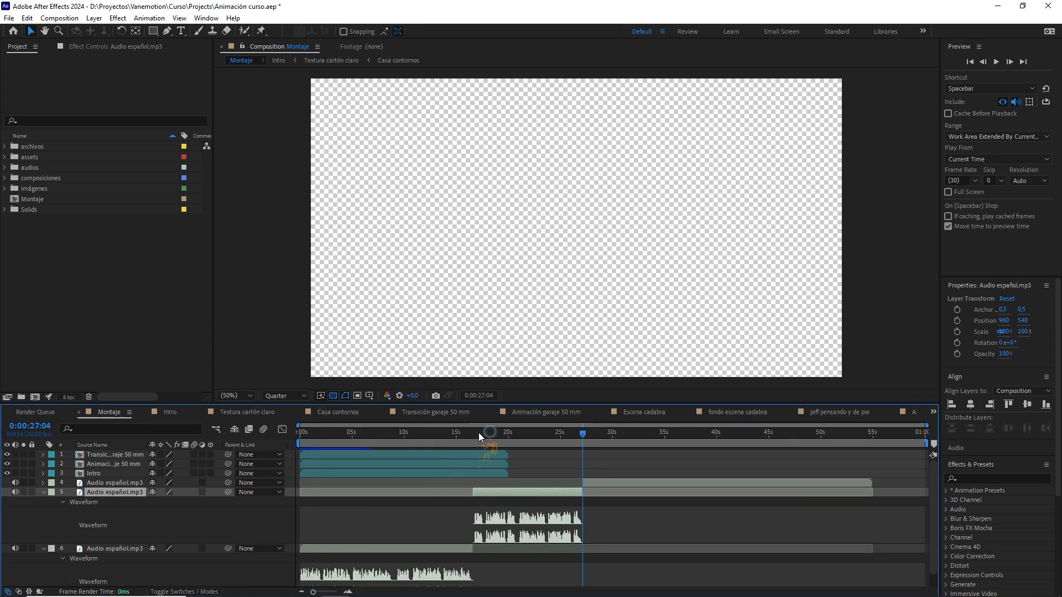
{"action": "left_click", "coordinate": [471, 433]}
{"action": "left_click", "coordinate": [43, 492]}
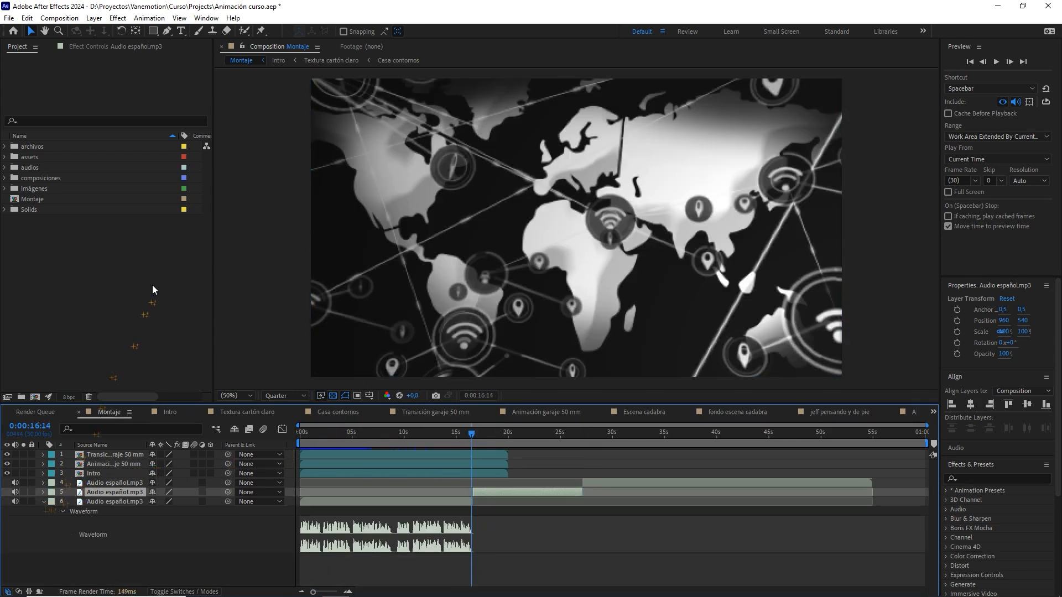
- Add the Escena cadabra composition as the top layer of Montaje and give it a yellow label
{"action": "left_click", "coordinate": [5, 179]}
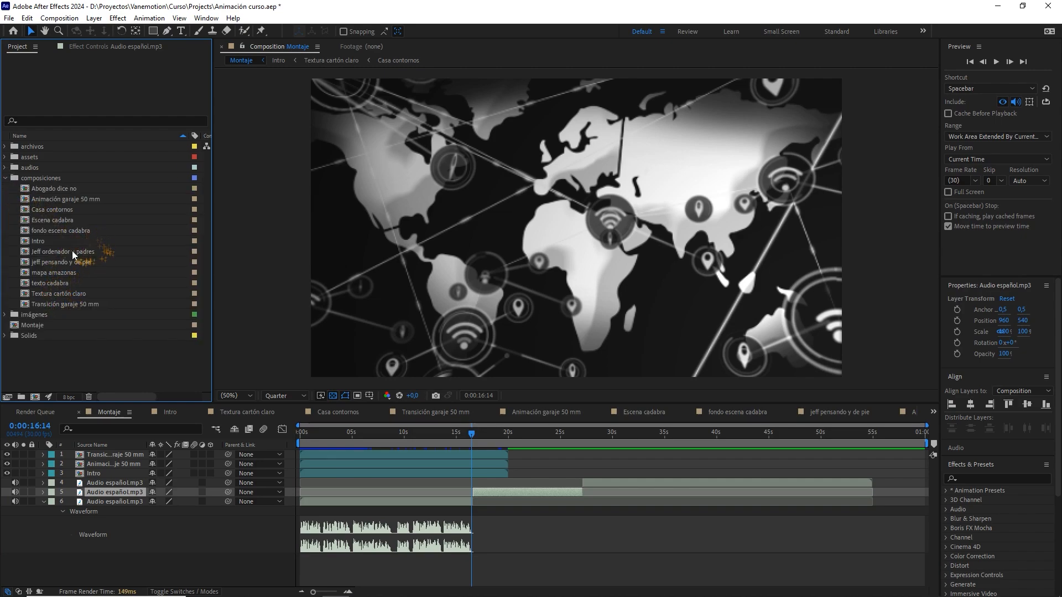
{"action": "left_click", "coordinate": [58, 220]}
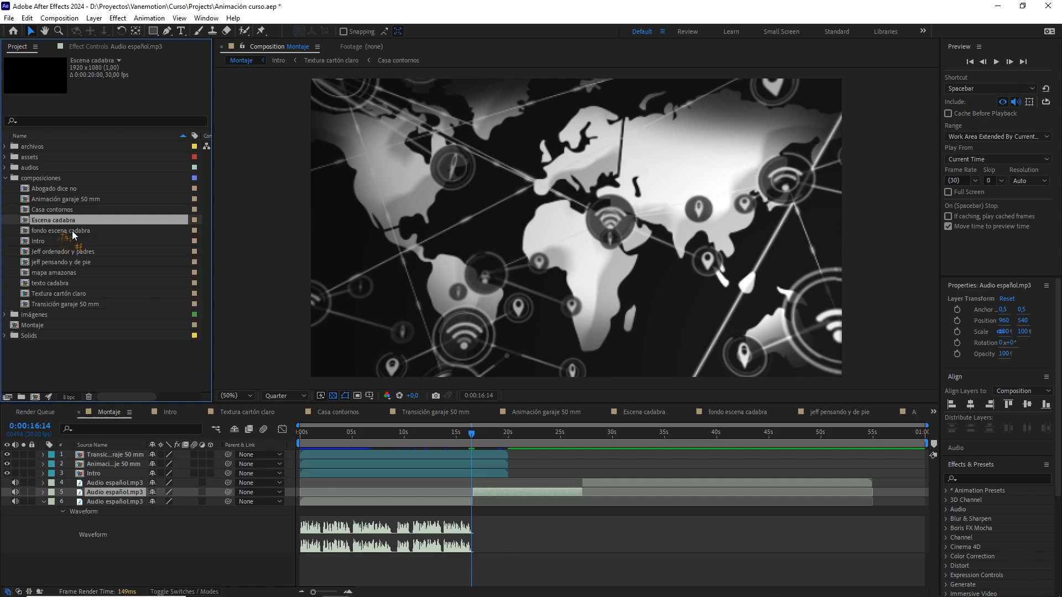
{"action": "left_click_drag", "start_coordinate": [62, 218], "coordinate": [104, 452]}
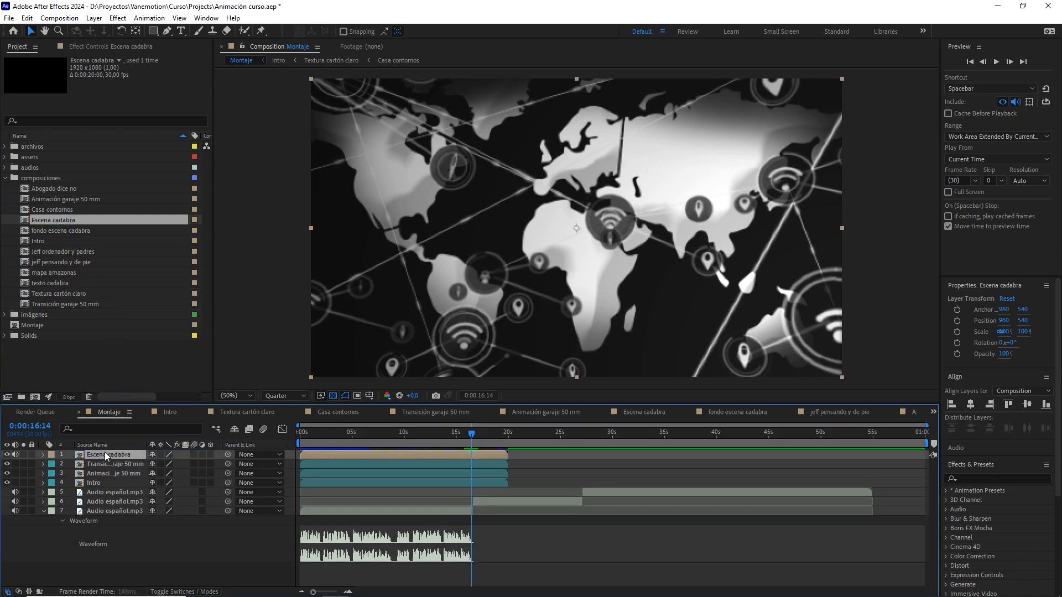
{"action": "left_click", "coordinate": [51, 456]}
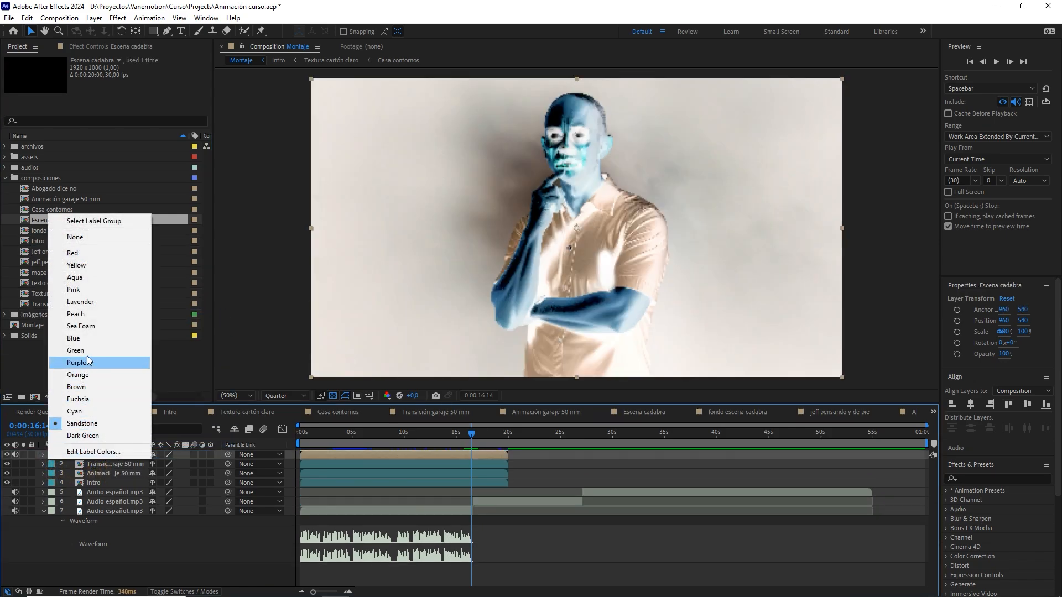
{"action": "left_click", "coordinate": [110, 266]}
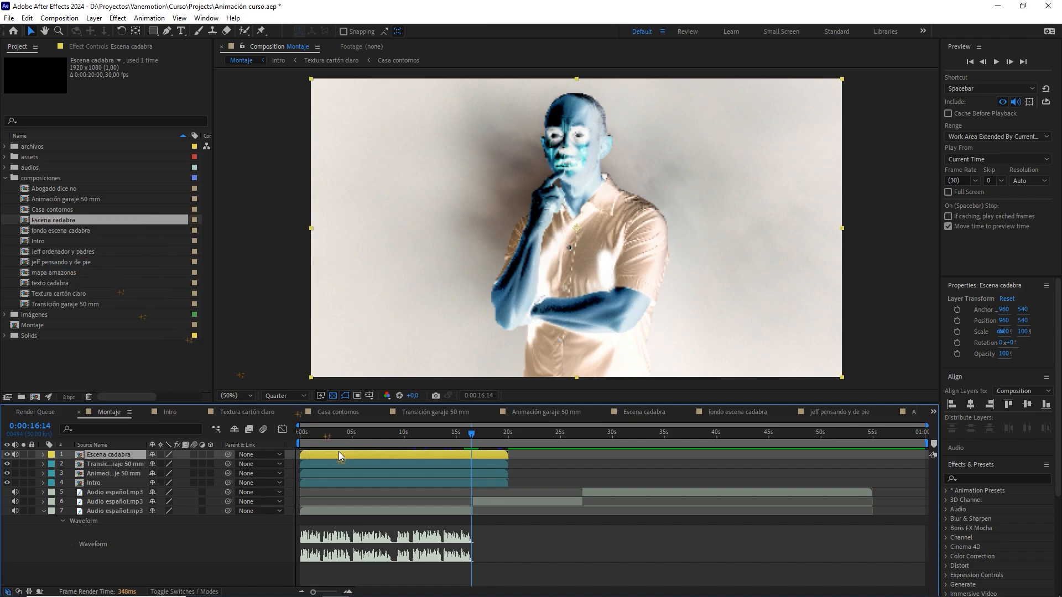
- Shift the Escena cadabra layer to start just after 16 seconds, previewing how it joins the preceding scene
{"action": "left_click_drag", "start_coordinate": [336, 455], "coordinate": [427, 433]}
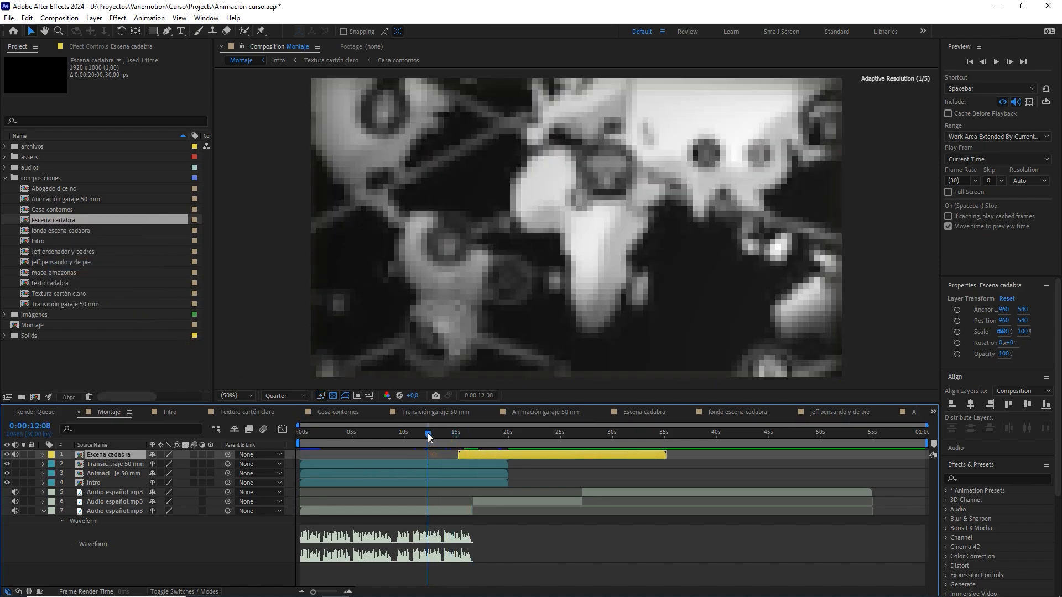
{"action": "key", "text": "space"}
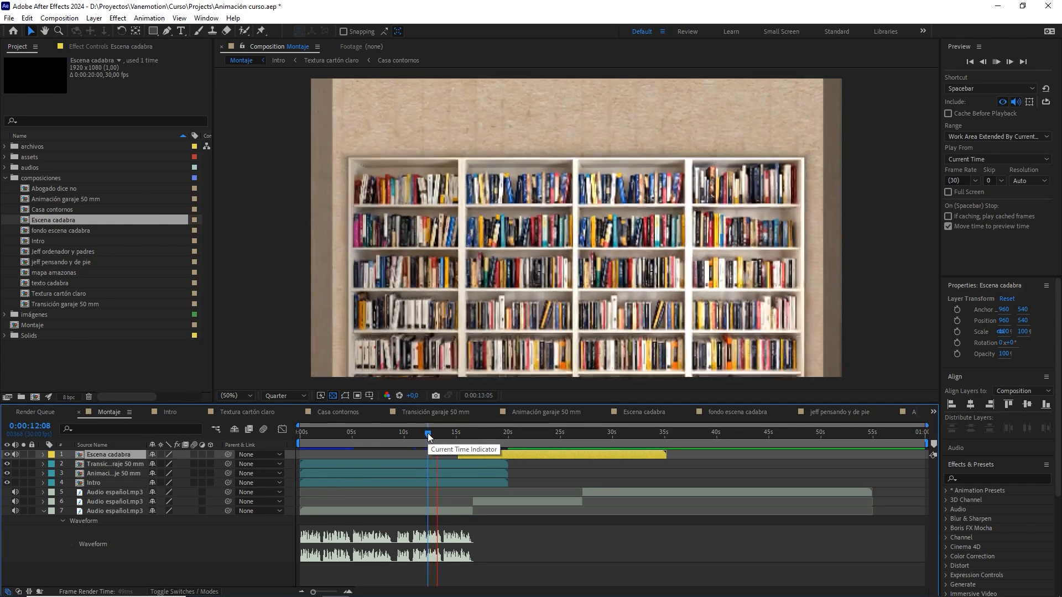
{"action": "key", "text": "space"}
{"action": "left_click", "coordinate": [331, 592]}
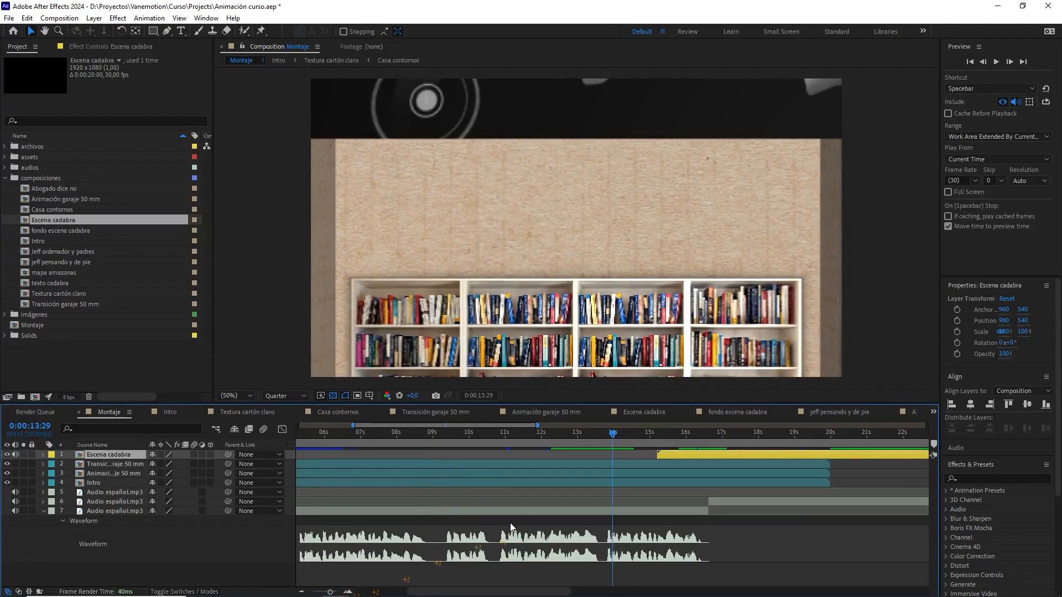
{"action": "key", "text": "space"}
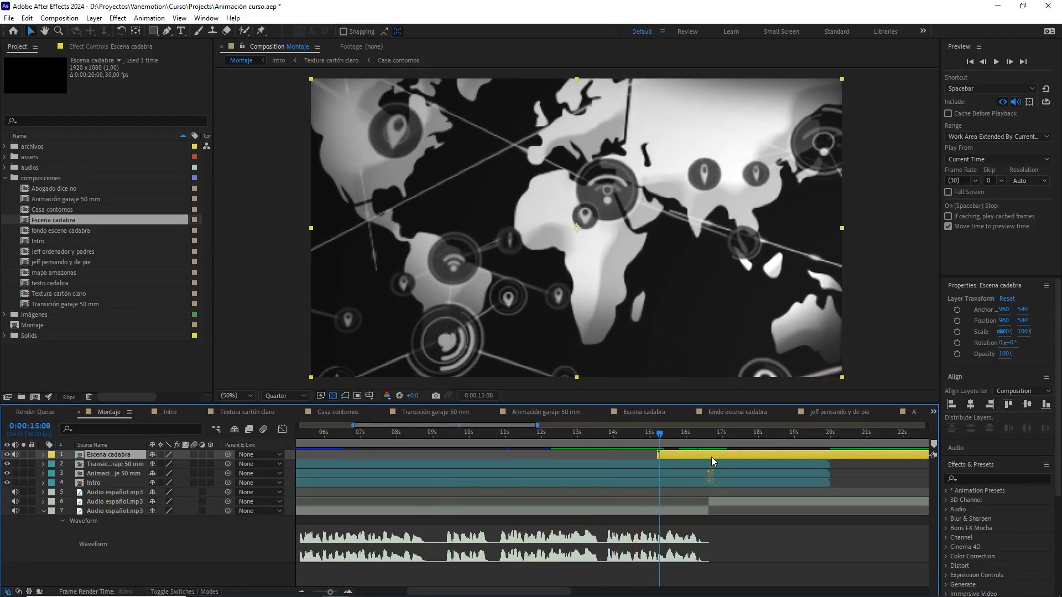
{"action": "left_click_drag", "start_coordinate": [712, 456], "coordinate": [745, 457]}
{"action": "key", "text": "space"}
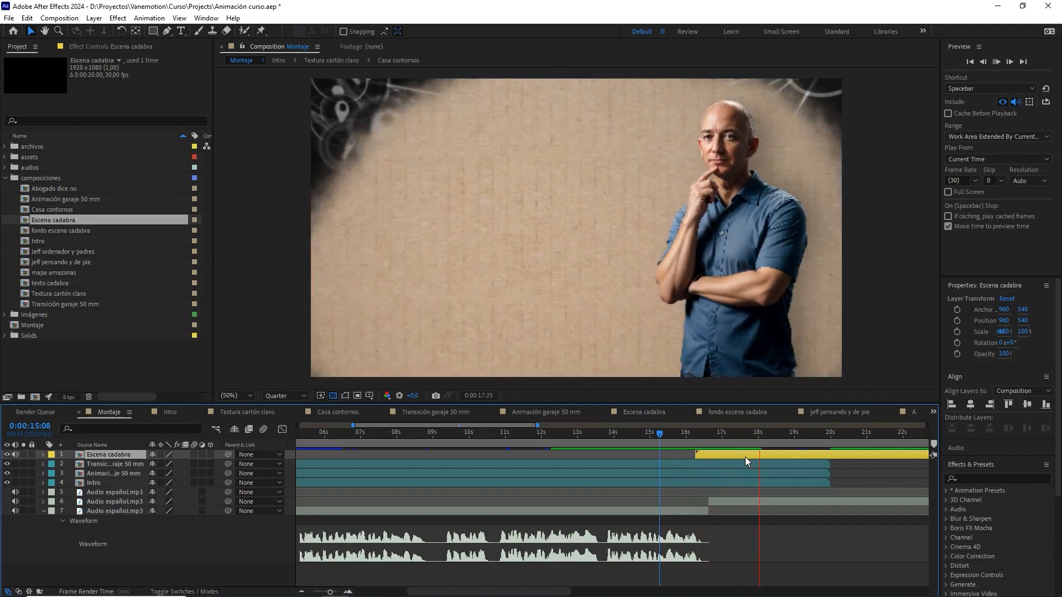
- Preview Montaje from 0:00:15:07 through the cadabra scene and go back to 0:00:00:00
{"action": "left_click", "coordinate": [658, 436]}
{"action": "key", "text": "space"}
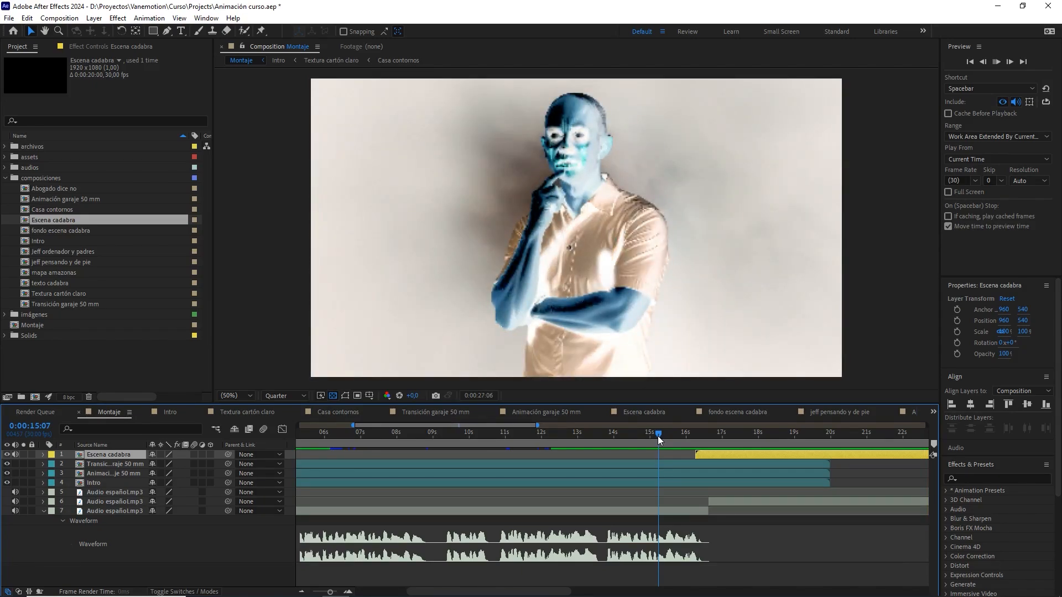
{"action": "key", "text": "space"}
{"action": "left_click_drag", "start_coordinate": [330, 591], "coordinate": [305, 592]}
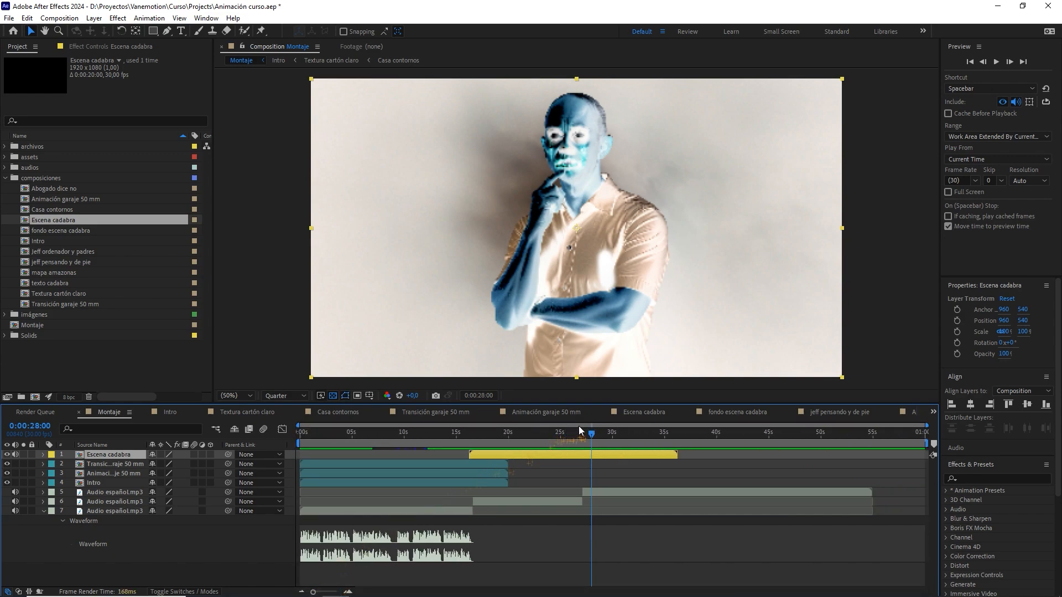
{"action": "left_click_drag", "start_coordinate": [526, 439], "coordinate": [461, 437]}
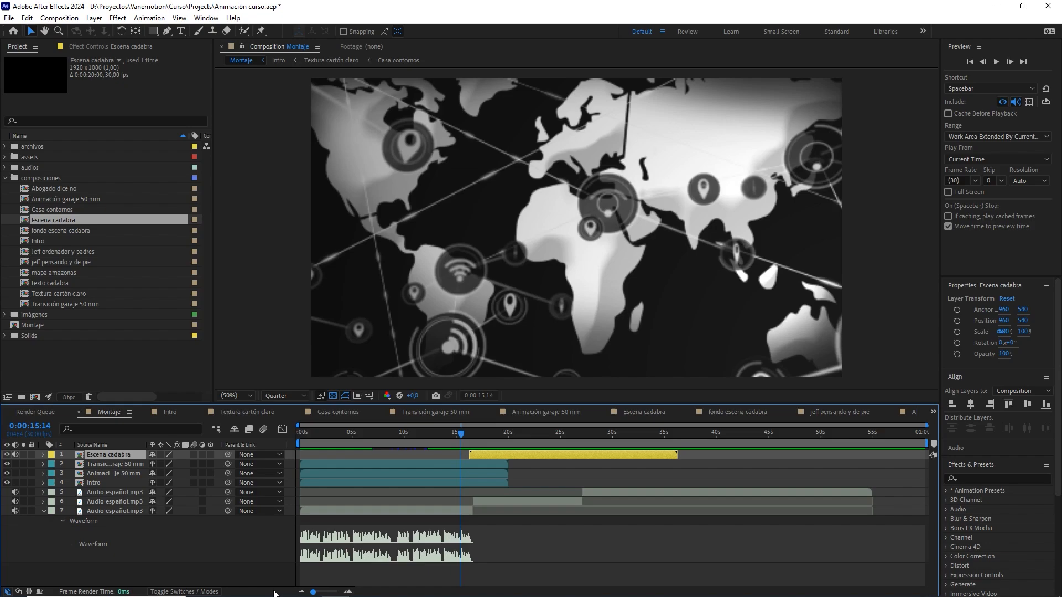
{"action": "left_click_drag", "start_coordinate": [365, 439], "coordinate": [250, 453]}
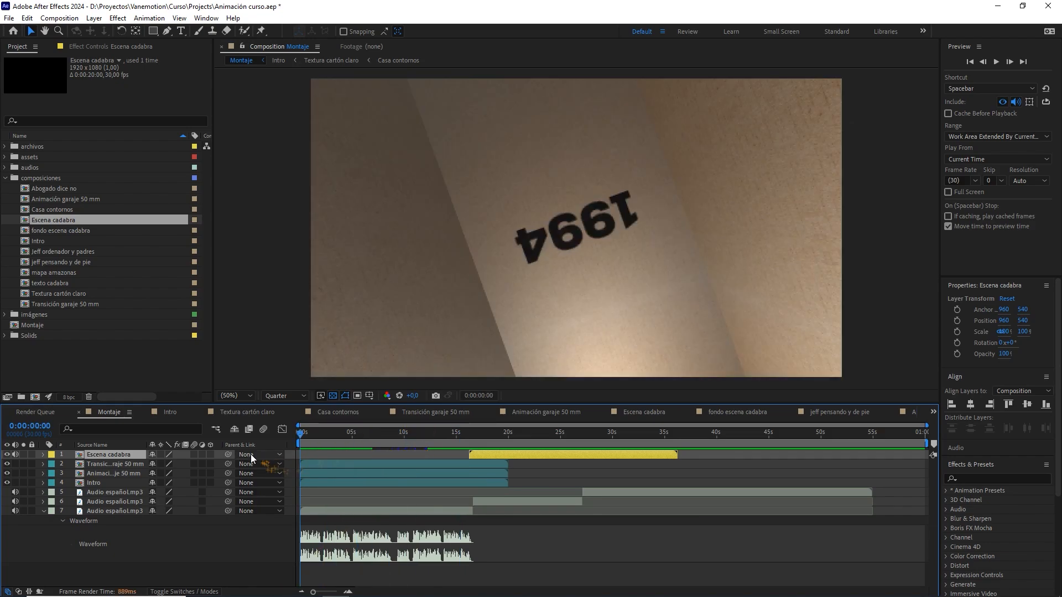
- Collapse the first audio clip's waveform and the composiciones project folder
{"action": "left_click", "coordinate": [45, 512]}
{"action": "left_click", "coordinate": [78, 523]}
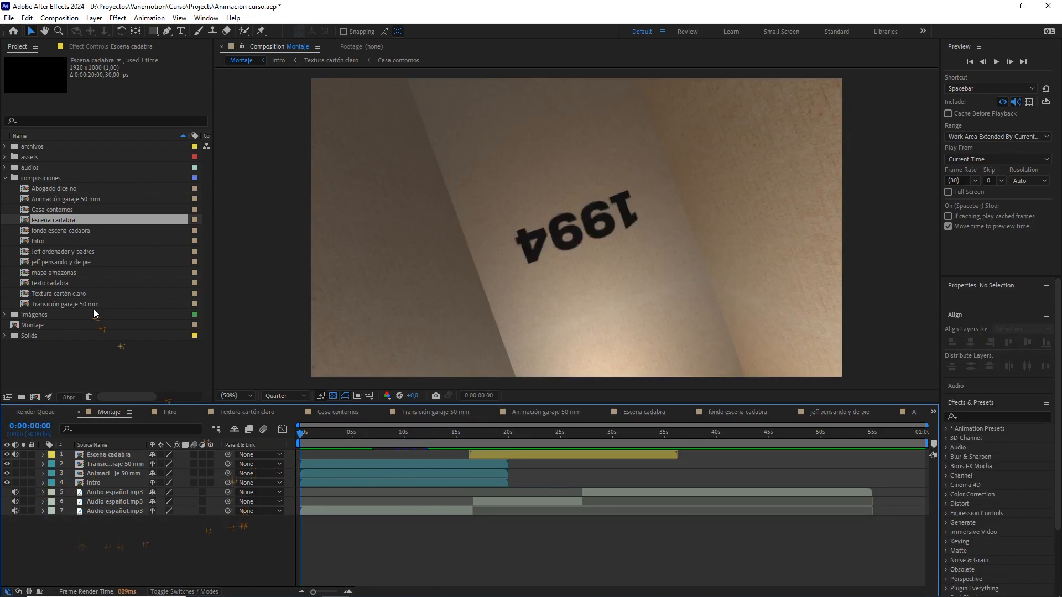
{"action": "left_click", "coordinate": [93, 357]}
{"action": "left_click", "coordinate": [6, 179]}
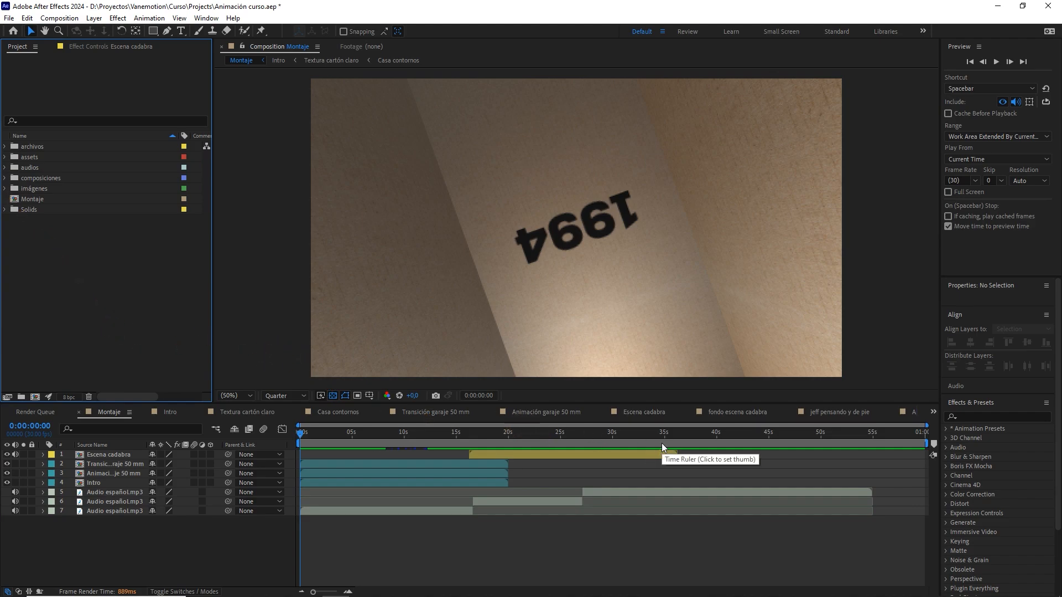
- Play Montaje from the beginning through the zombie scene and go to 0:00:16:19
{"action": "key", "text": "space"}
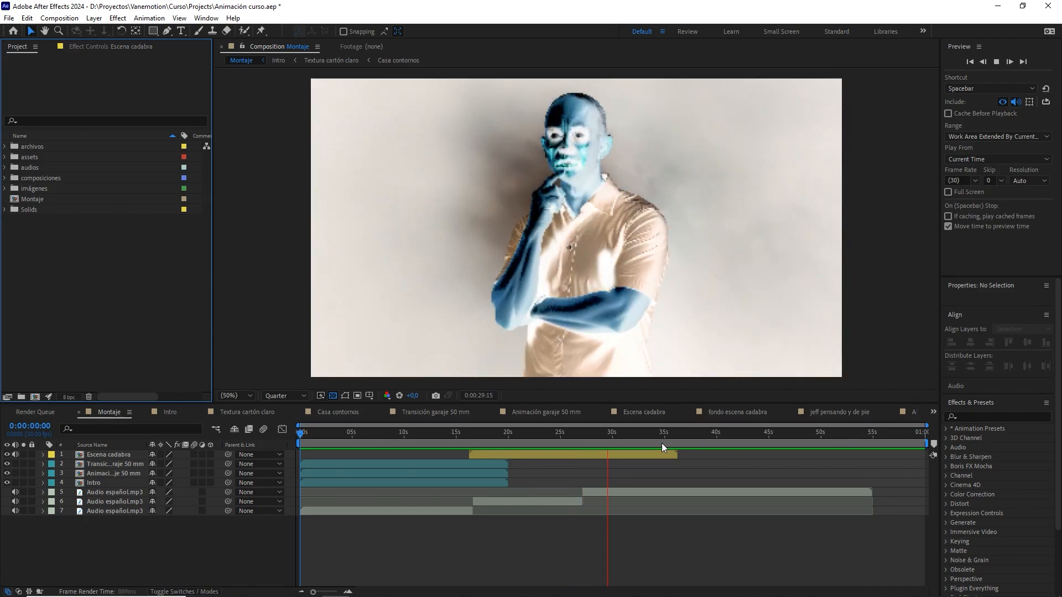
{"action": "key", "text": "space"}
{"action": "left_click_drag", "start_coordinate": [575, 434], "coordinate": [474, 432]}
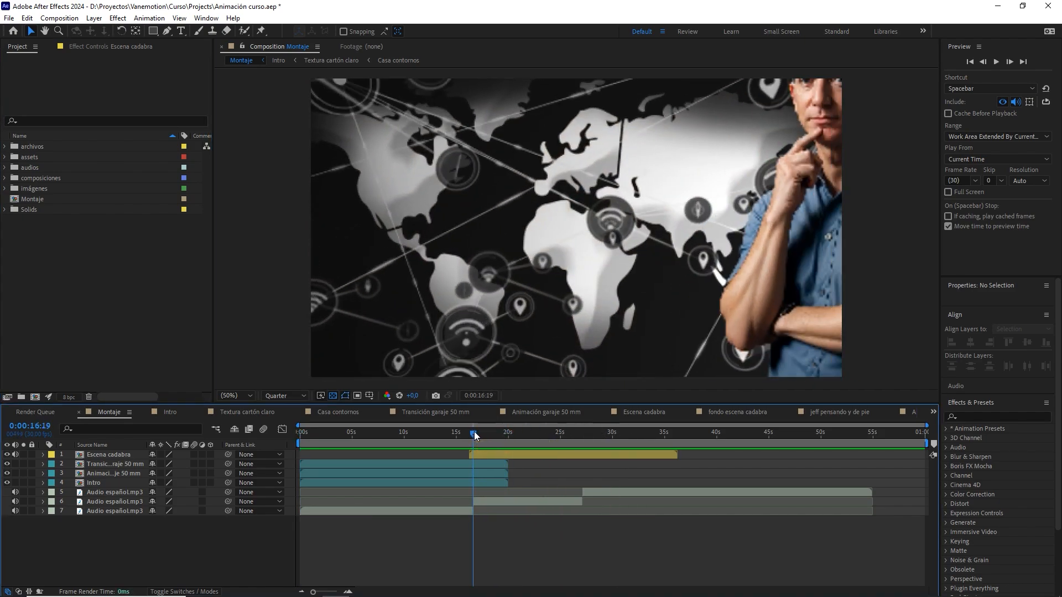
- Move the Escena cadabra layer slightly later so it starts with the second audio clip
{"action": "left_click", "coordinate": [565, 454]}
{"action": "left_click", "coordinate": [326, 592]}
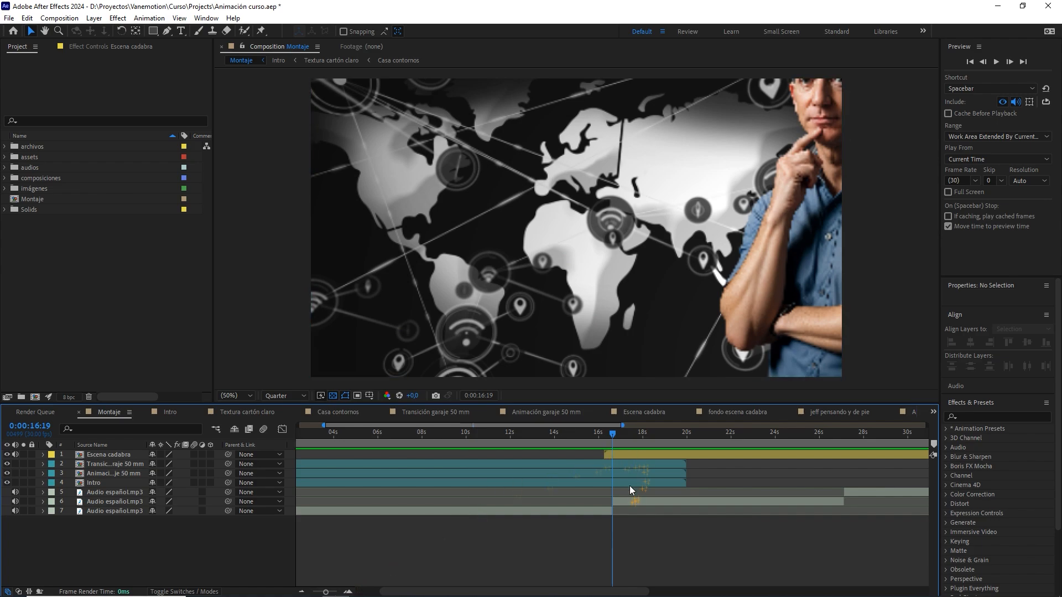
{"action": "left_click_drag", "start_coordinate": [622, 456], "coordinate": [629, 456]}
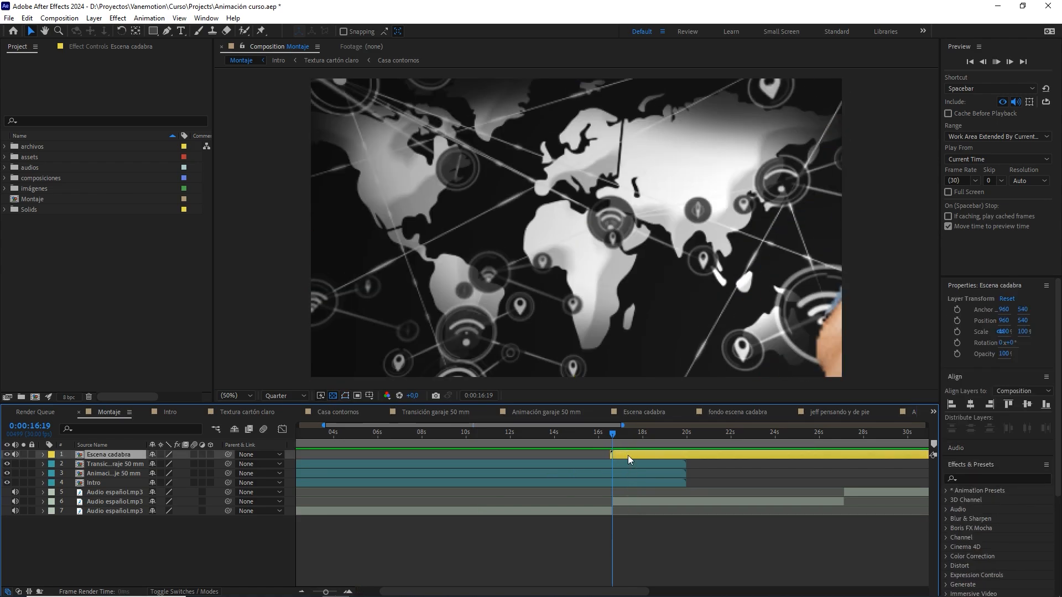
- Preview the cadabra scene from 0:00:16:19, return to 0:00:16:17 and show the full Montaje duration with no layer selected
{"action": "key", "text": "space"}
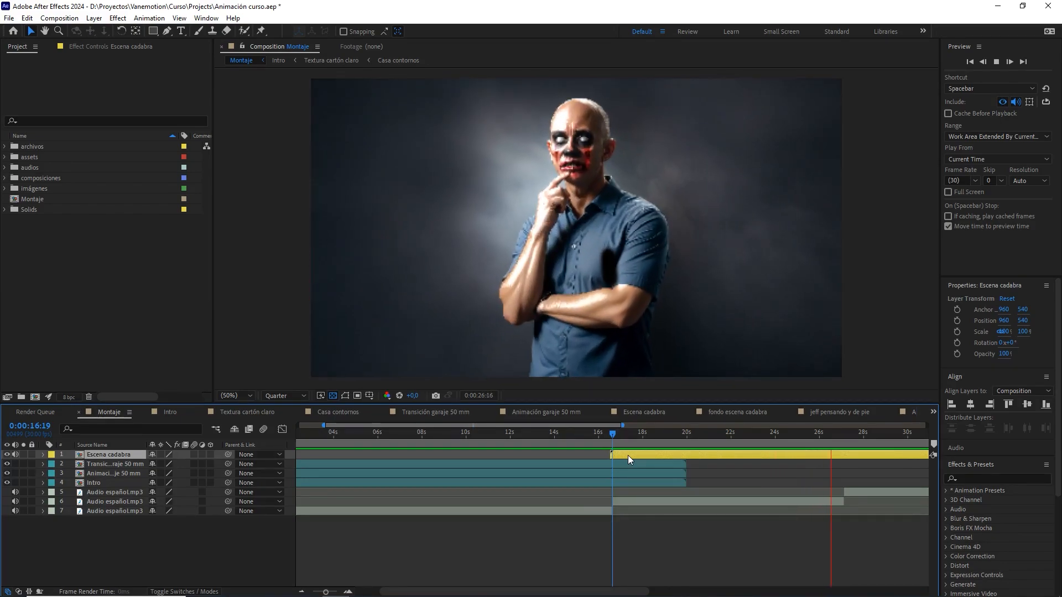
{"action": "key", "text": "space"}
{"action": "left_click_drag", "start_coordinate": [652, 436], "coordinate": [612, 439]}
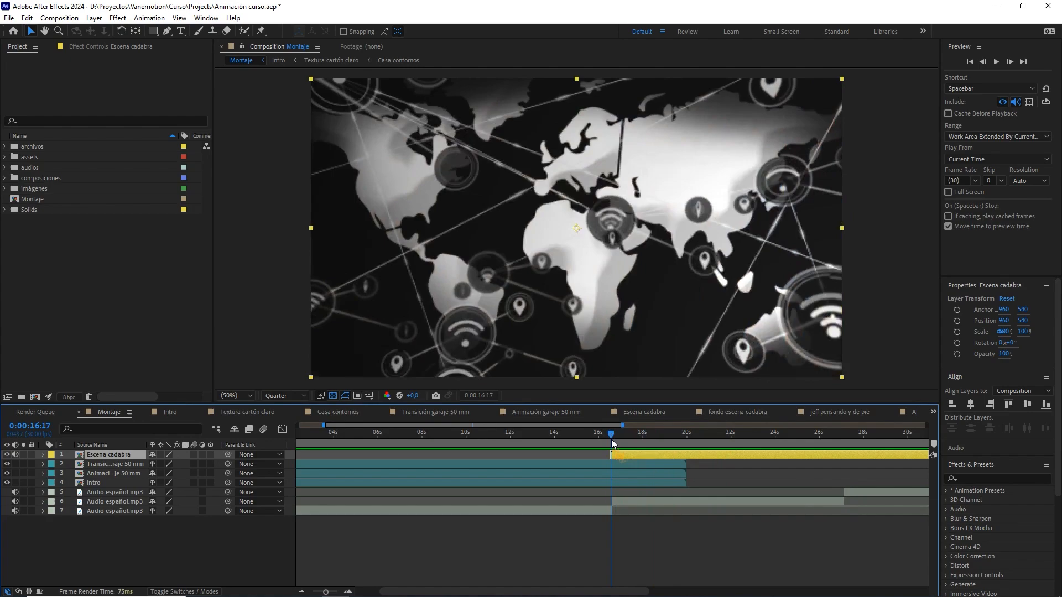
{"action": "left_click_drag", "start_coordinate": [326, 593], "coordinate": [308, 593]}
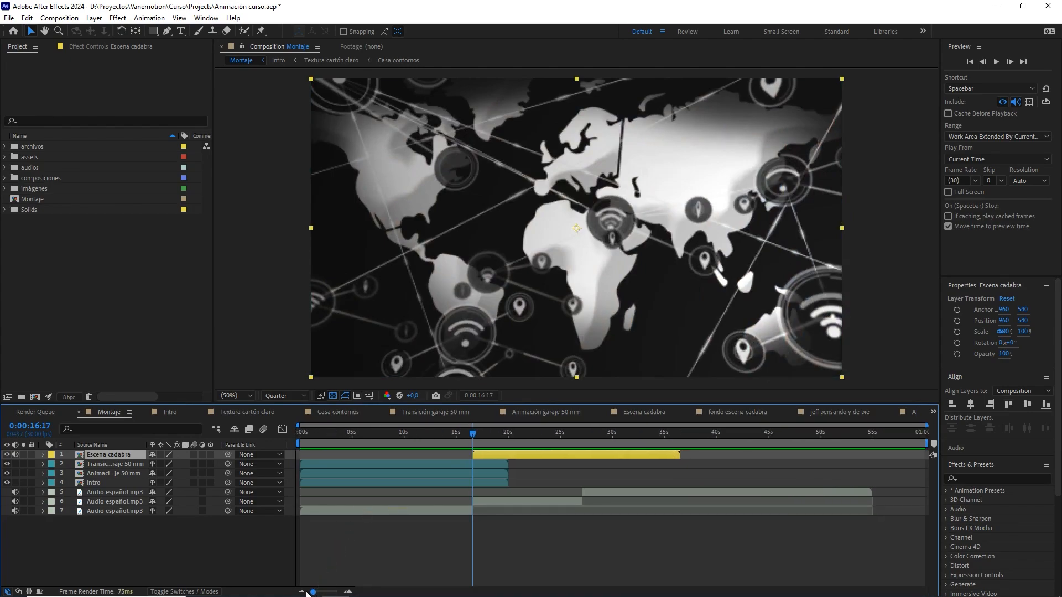
{"action": "left_click", "coordinate": [212, 552]}
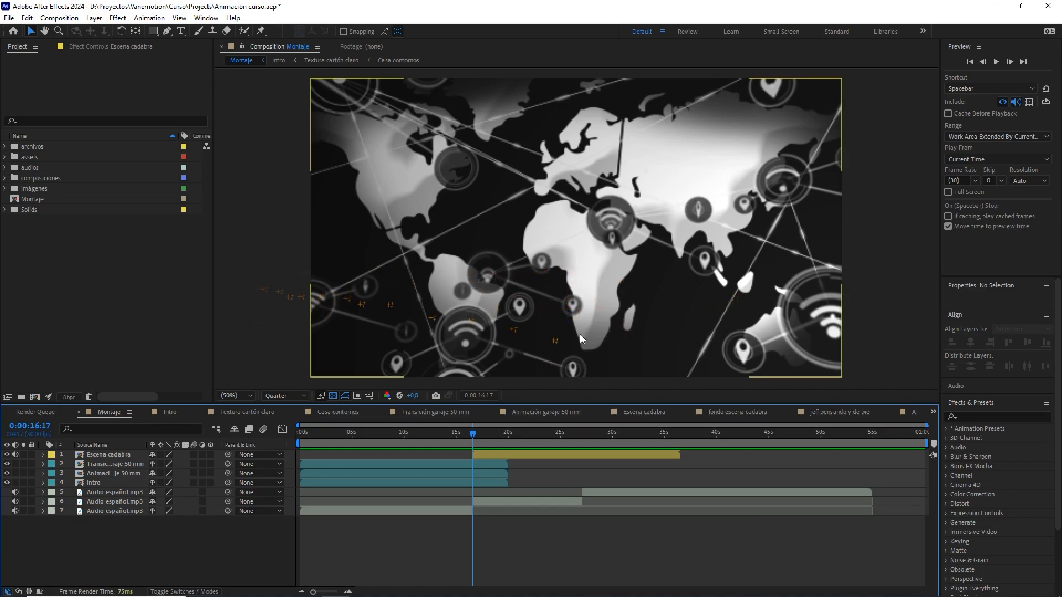
- Close the open compositions from Textura cartón claro through texto cadabra, leaving only Montaje and Intro open
{"action": "left_click", "coordinate": [202, 413]}
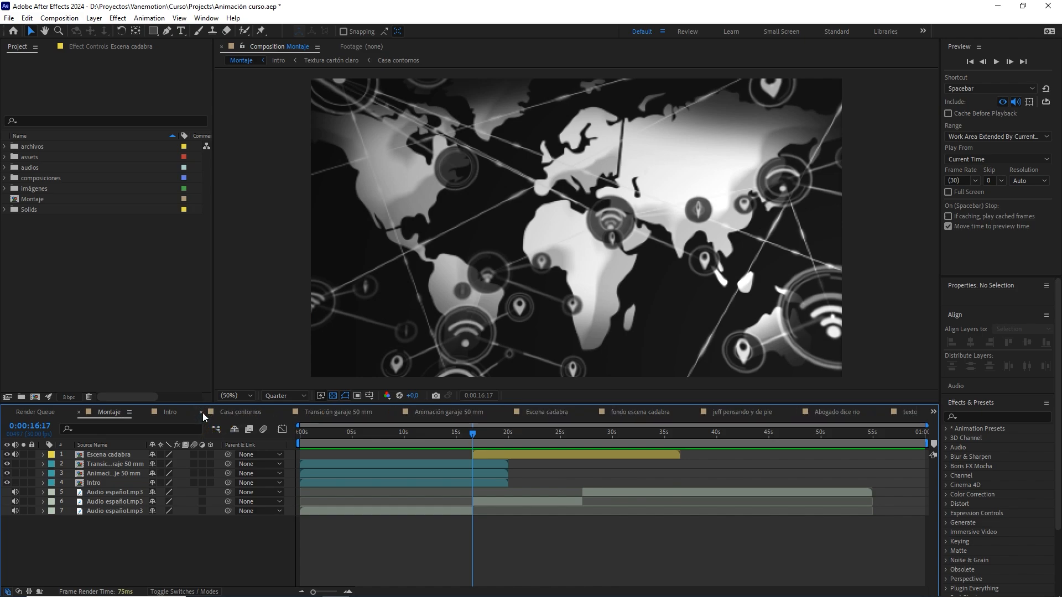
{"action": "left_click", "coordinate": [201, 412]}
{"action": "left_click", "coordinate": [201, 413]}
{"action": "left_click", "coordinate": [201, 412]}
{"action": "left_click", "coordinate": [203, 413]}
{"action": "left_click", "coordinate": [202, 412]}
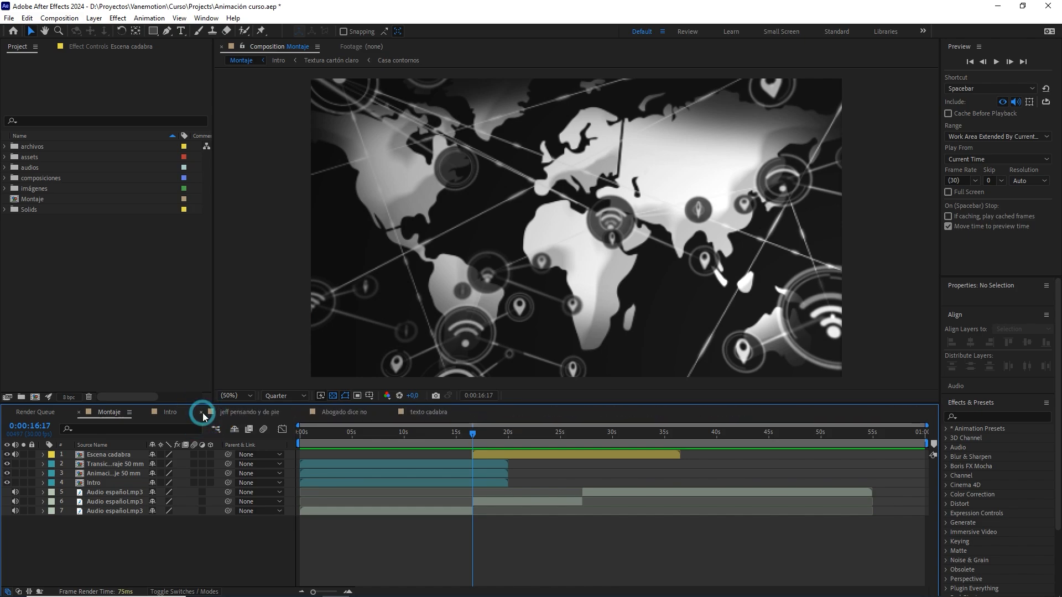
{"action": "left_click", "coordinate": [202, 412]}
{"action": "left_click", "coordinate": [203, 412]}
{"action": "left_click", "coordinate": [202, 412]}
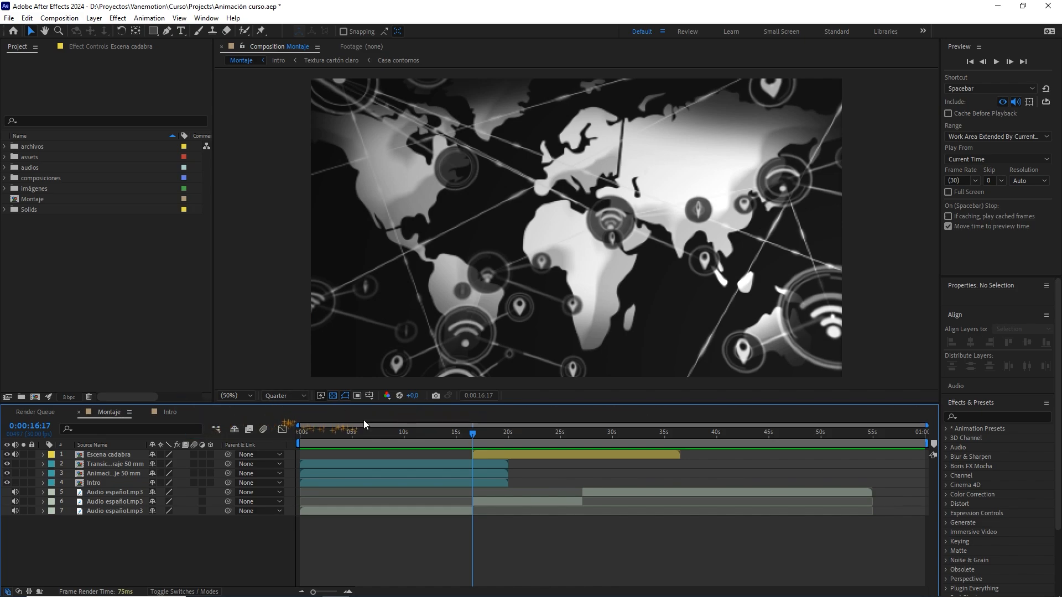
- Save the project as Animación curso.aep, replacing the existing file, and return Montaje to 0:00:00:00
{"action": "left_click", "coordinate": [119, 284]}
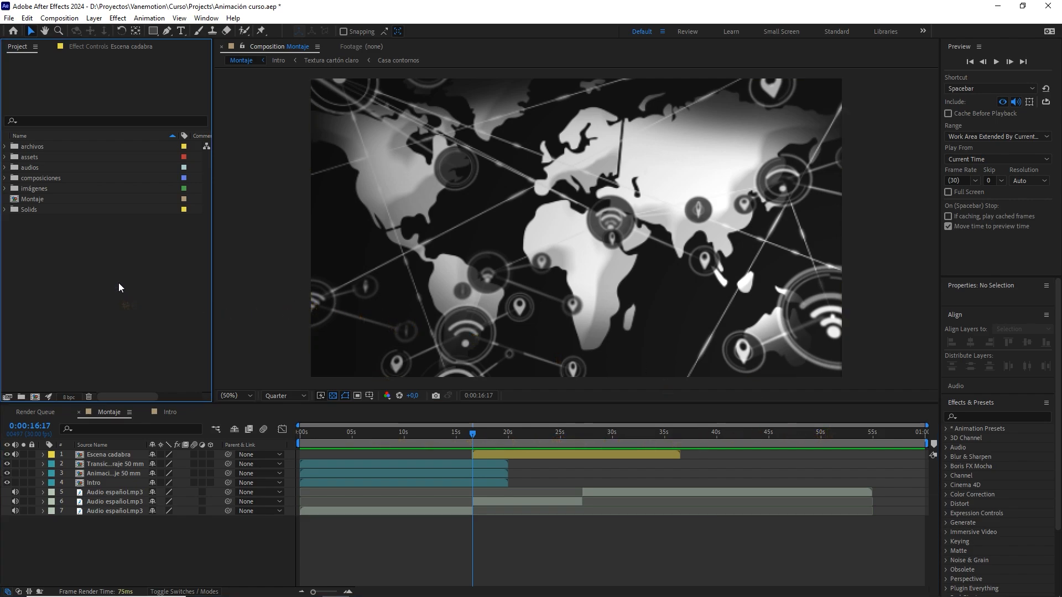
{"action": "left_click", "coordinate": [9, 18]}
{"action": "left_click", "coordinate": [118, 133]}
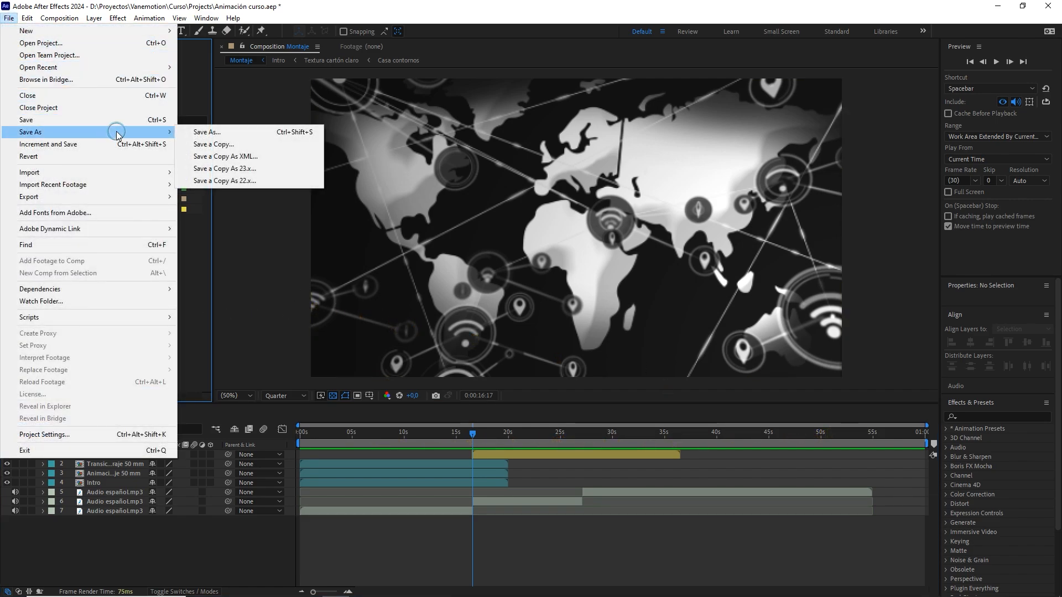
{"action": "left_click", "coordinate": [198, 131]}
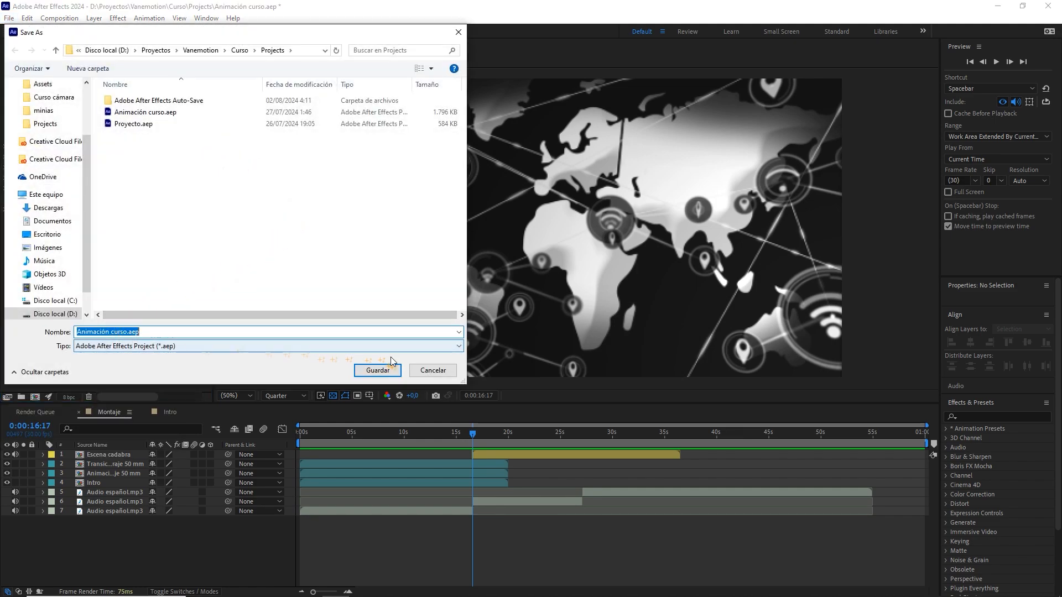
{"action": "left_click", "coordinate": [379, 369]}
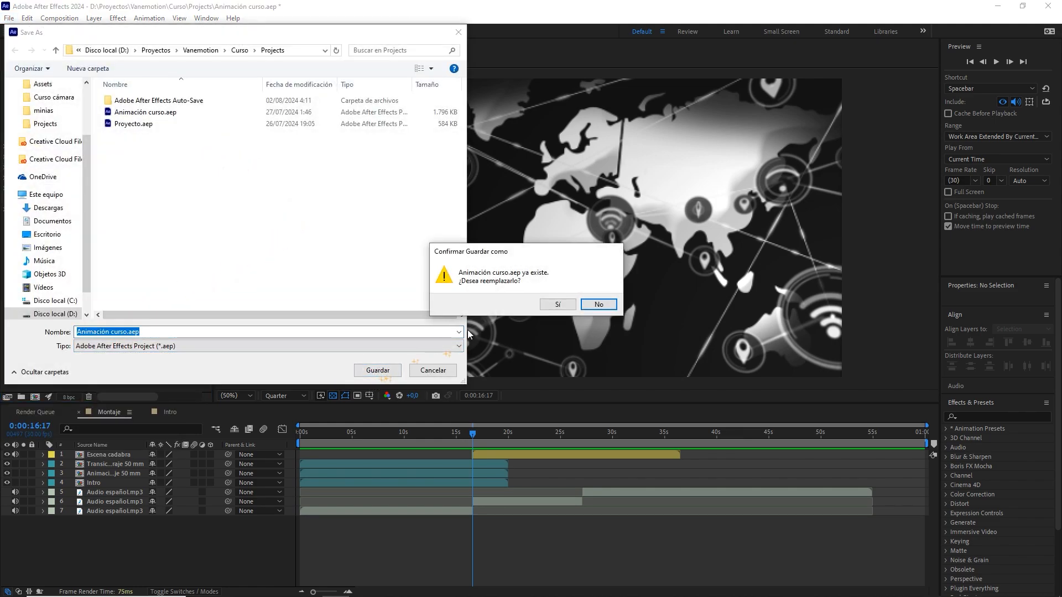
{"action": "left_click", "coordinate": [555, 305]}
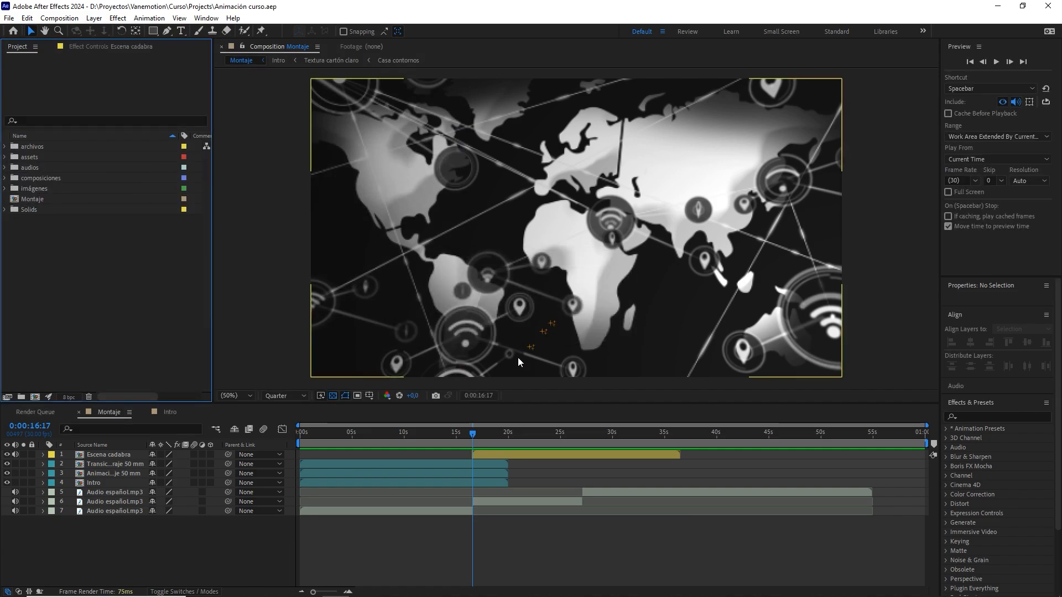
{"action": "left_click_drag", "start_coordinate": [473, 434], "coordinate": [277, 451]}
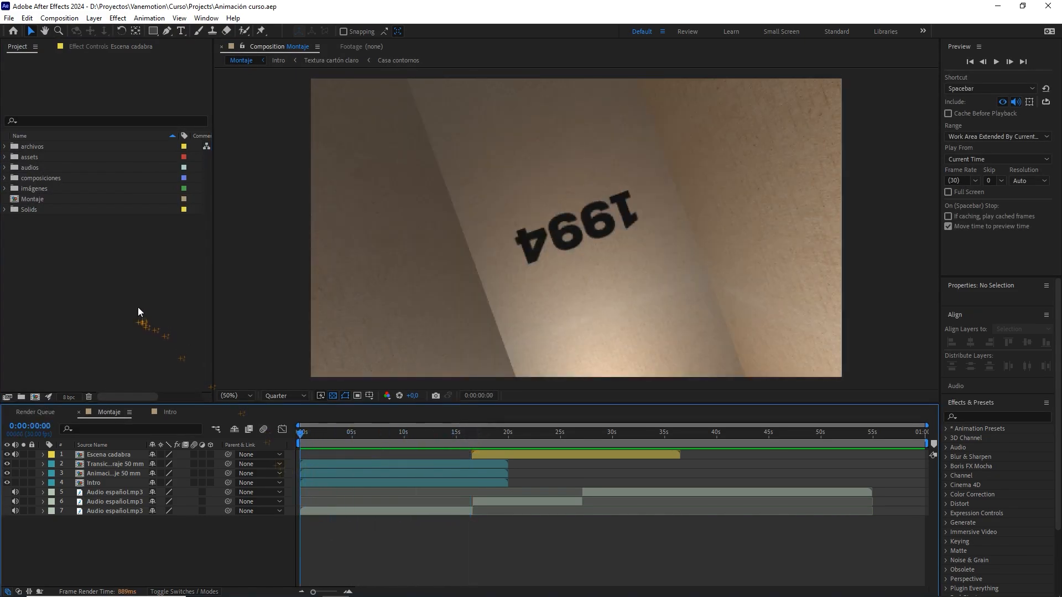